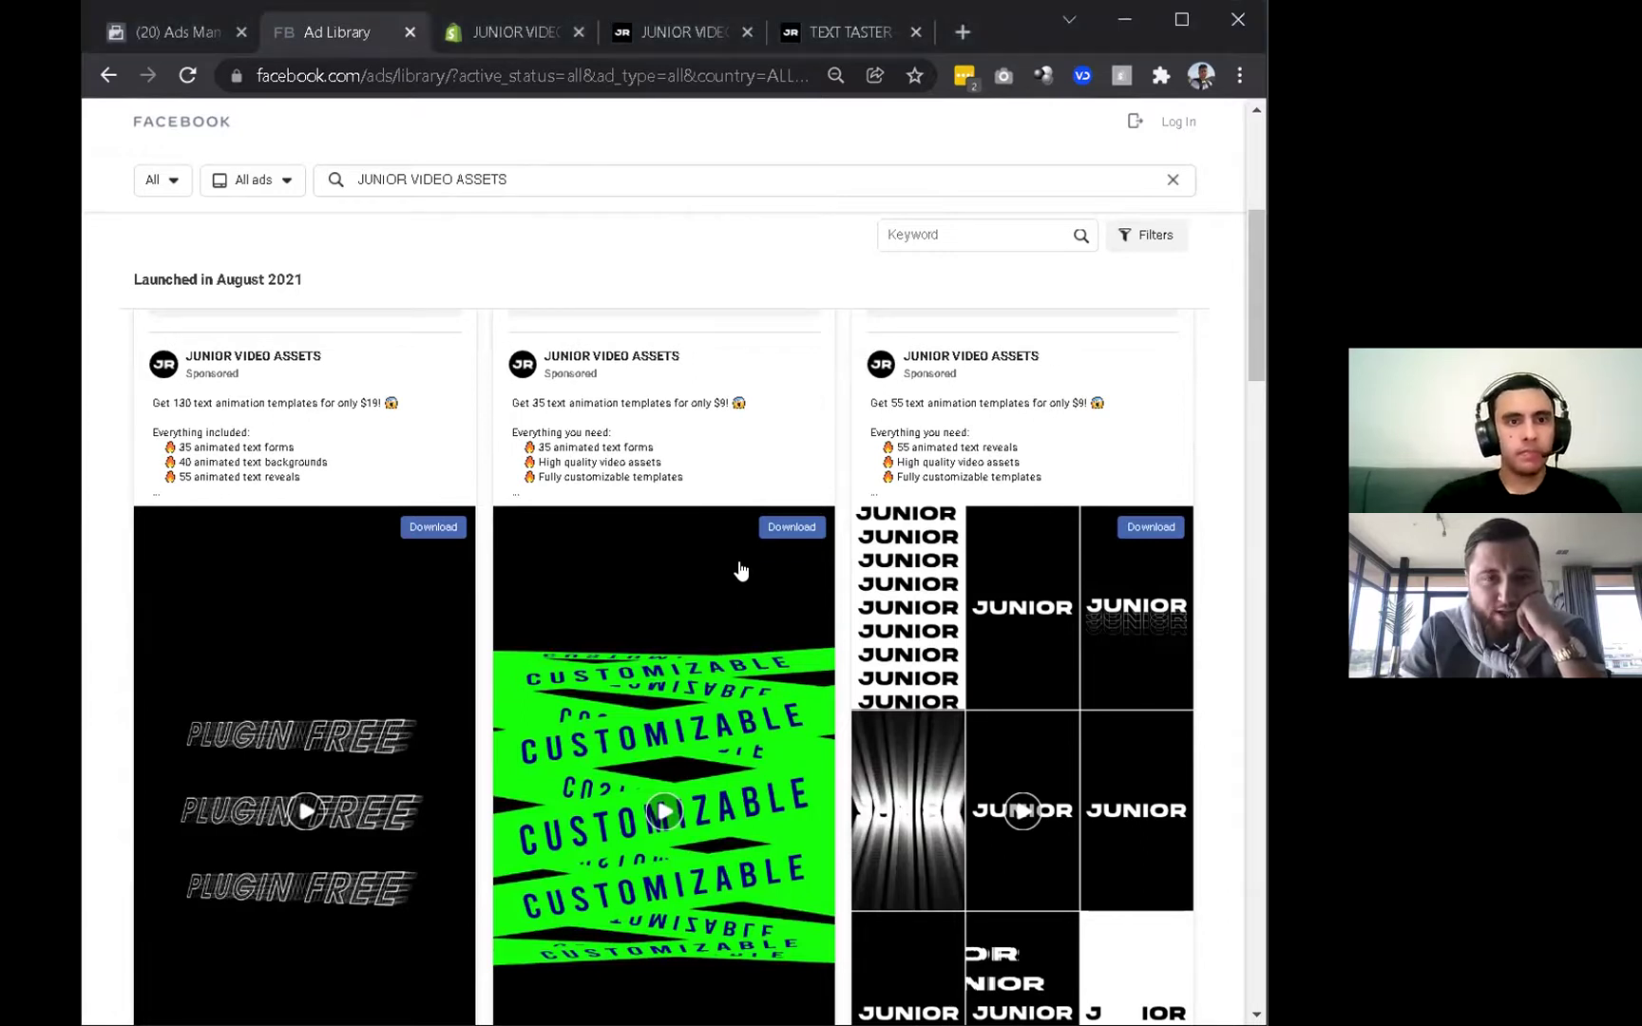
# Apply the Junior V1 (Default) column preset to the Ads Manager ad sets table.
pyautogui.scroll(4, 848, 478)
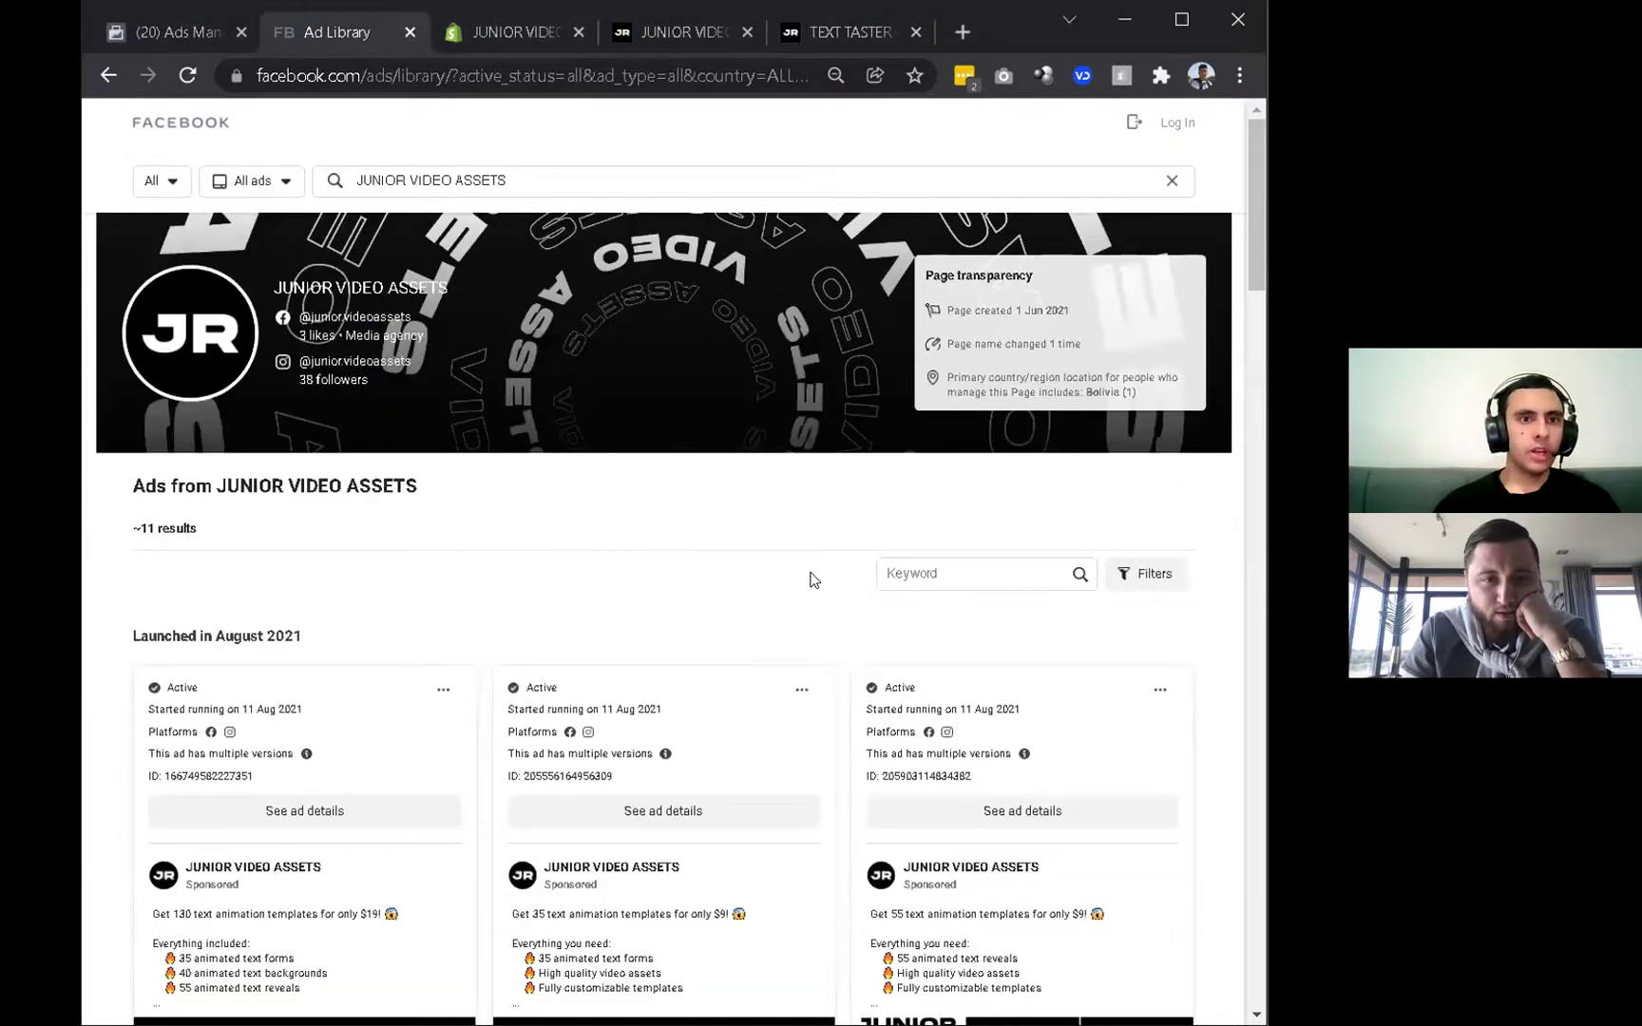
pyautogui.click(158, 34)
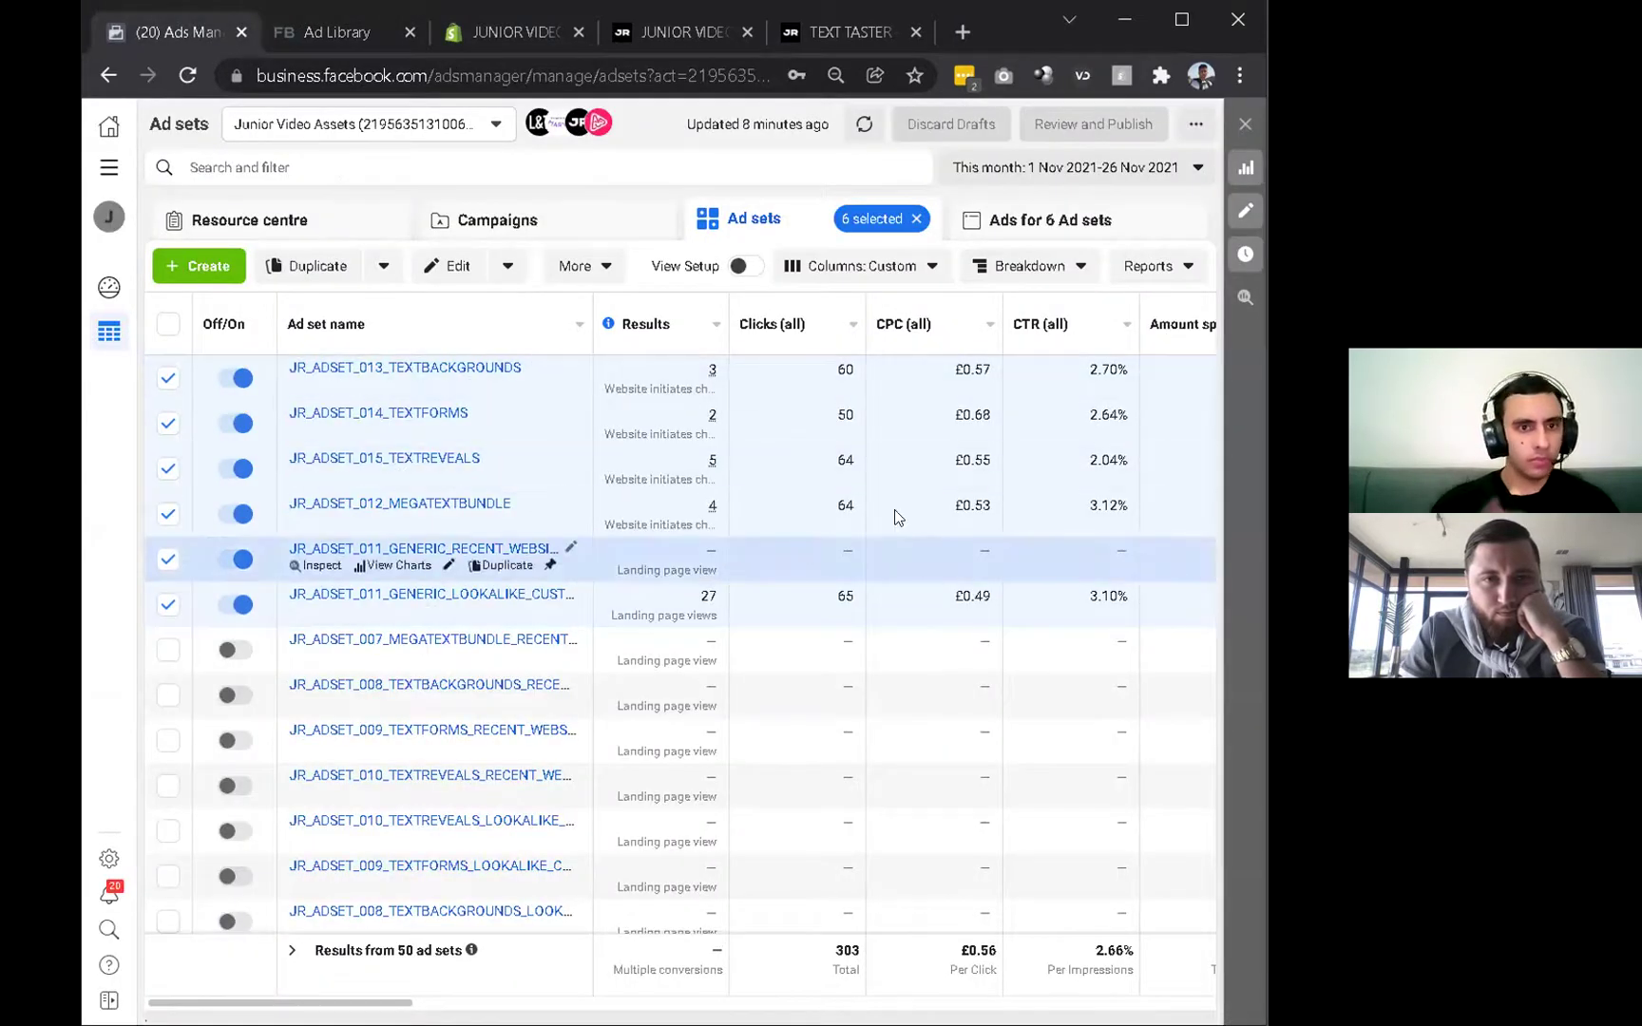
pyautogui.moveTo(711, 370)
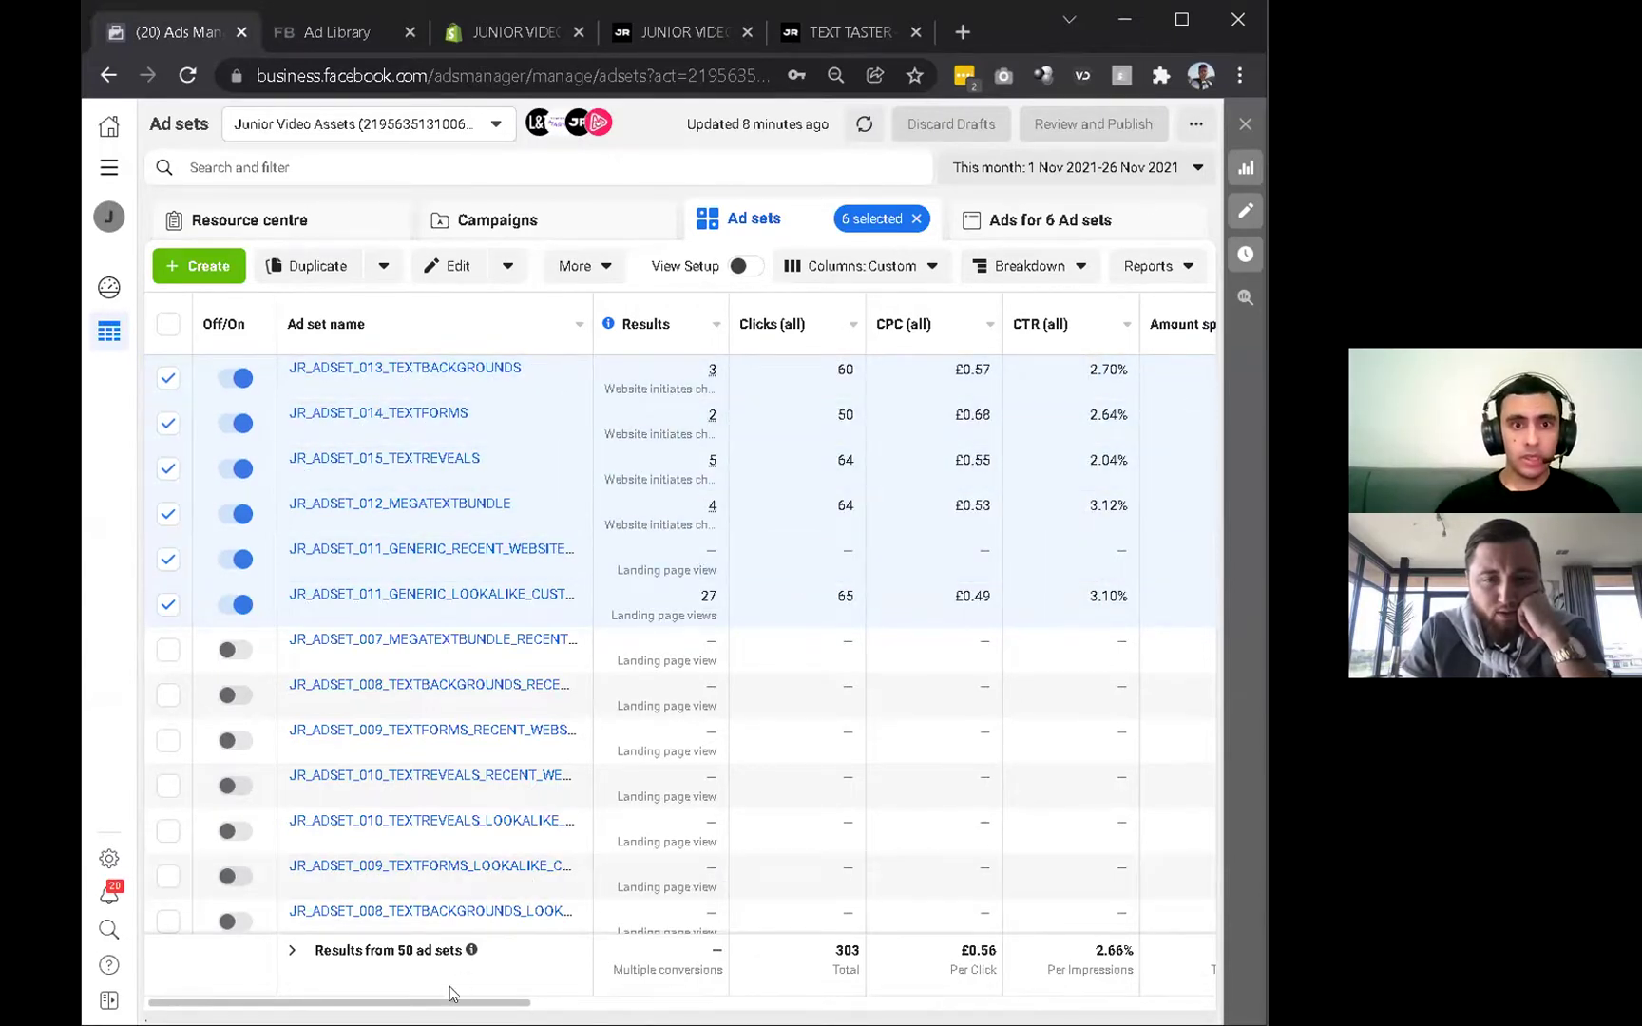
pyautogui.hscroll(2, 875, 994)
pyautogui.hscroll(10, 875, 994)
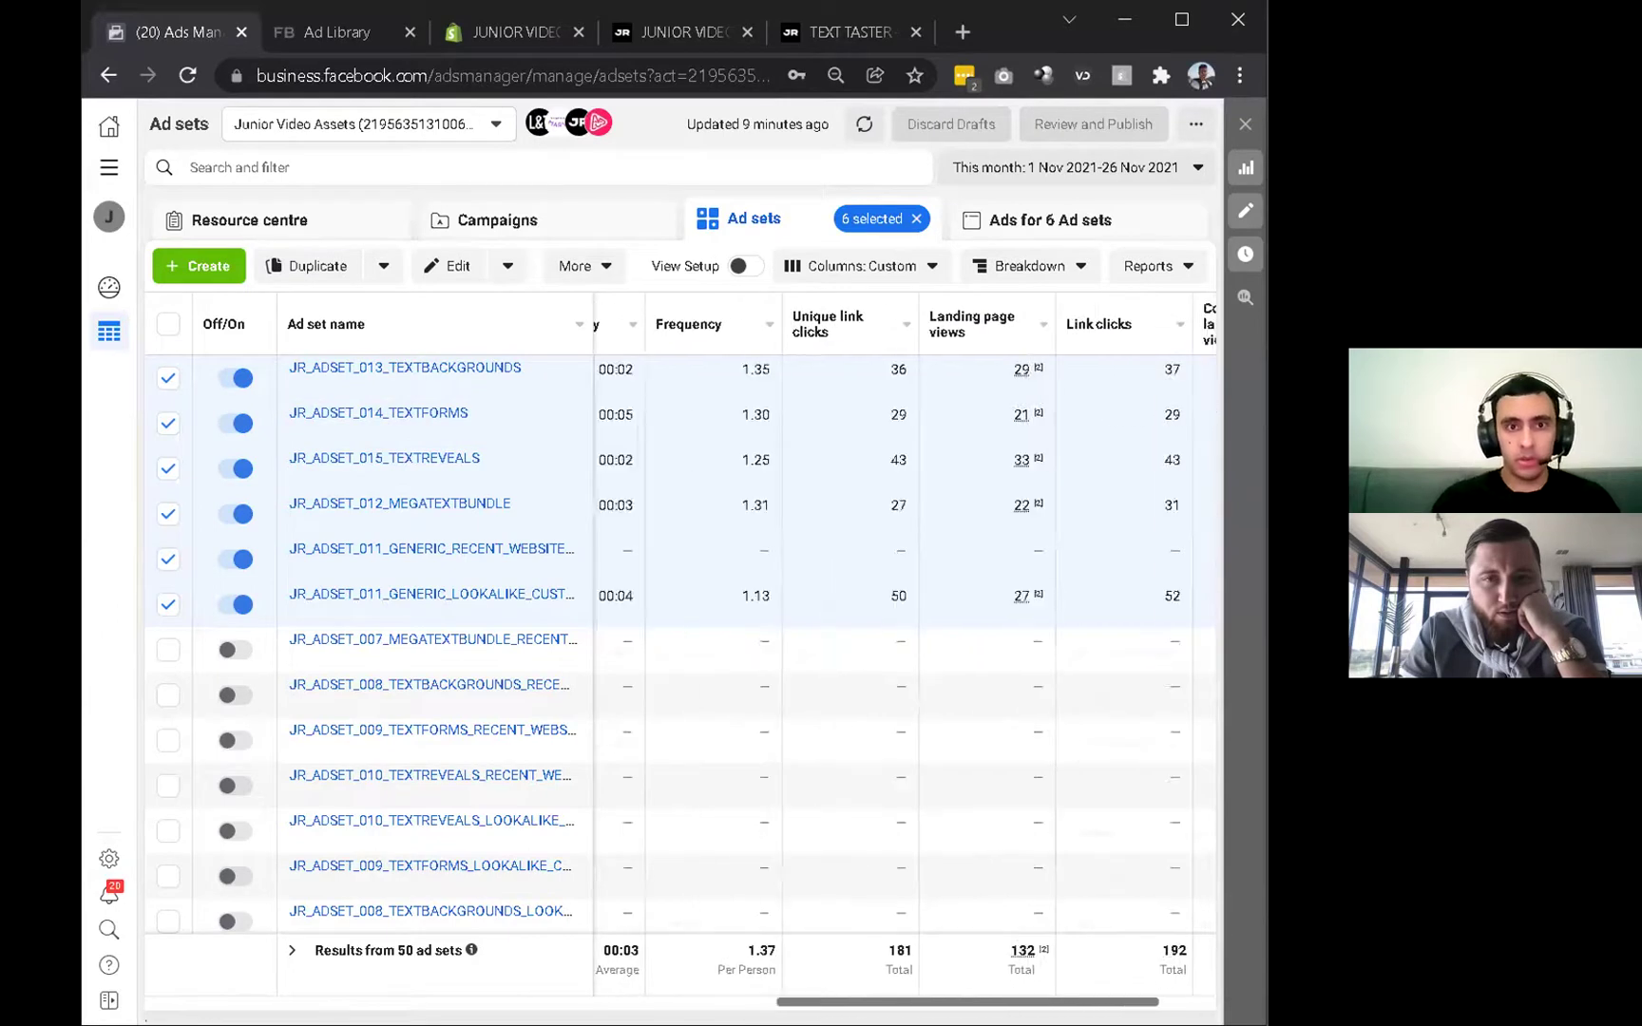
pyautogui.click(860, 266)
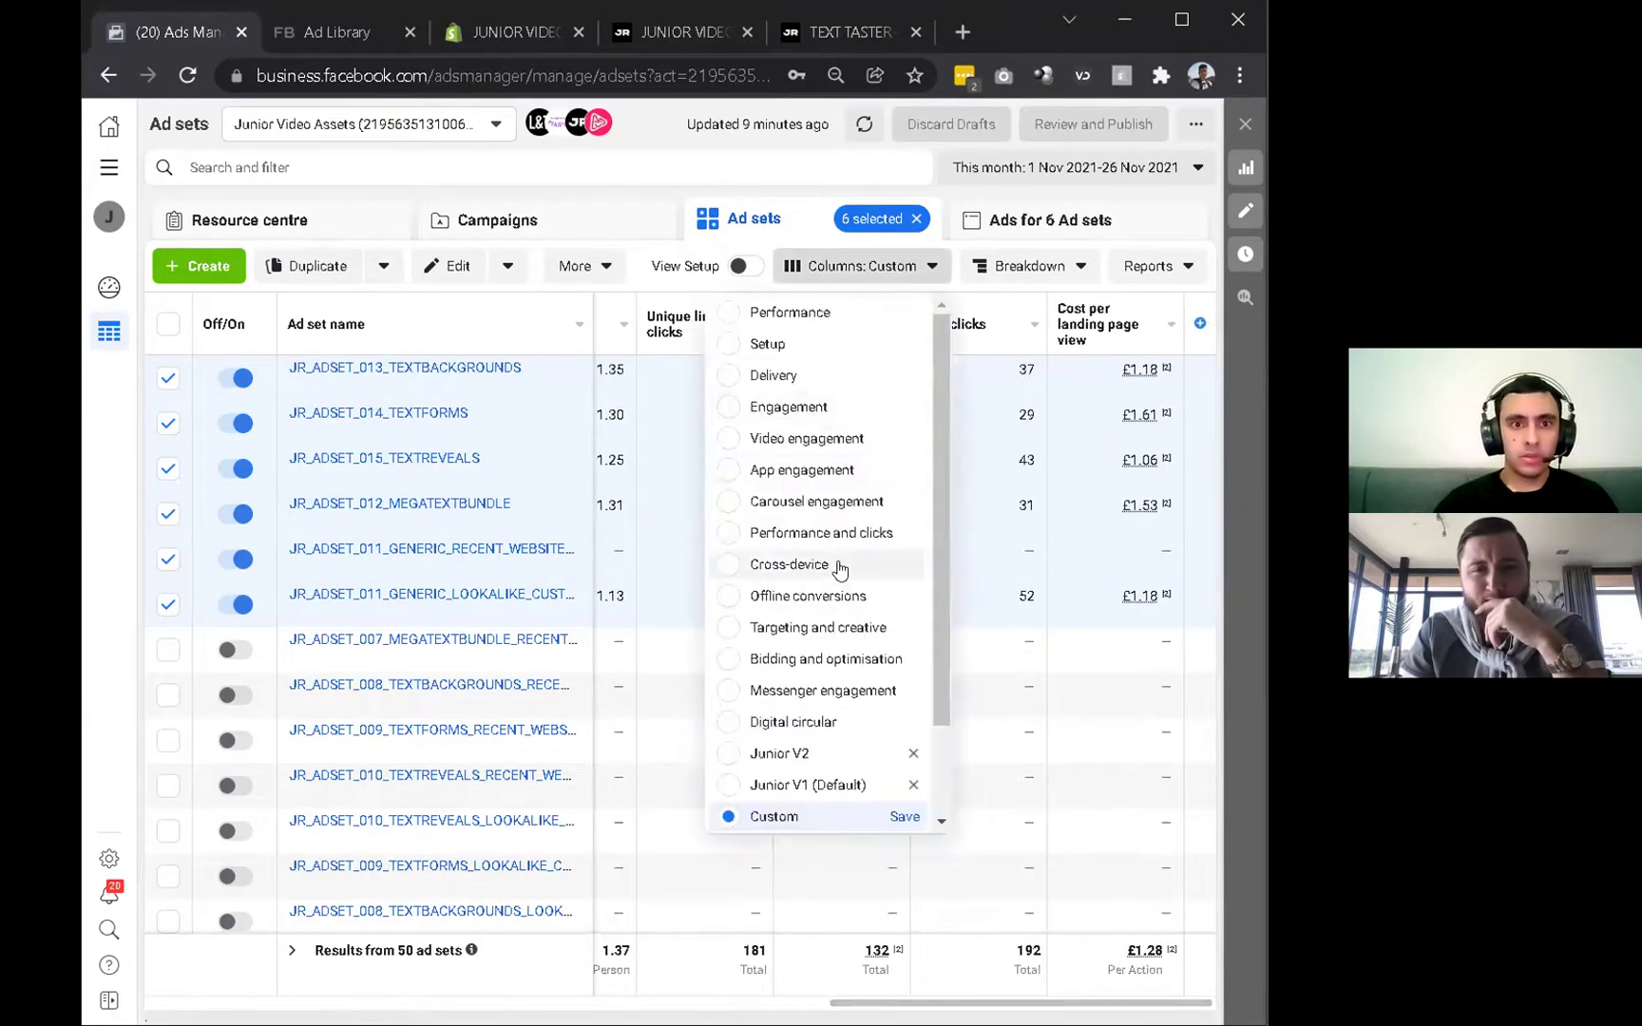
pyautogui.click(806, 785)
# Switch the table to the Performance column preset and bring up Customise Columns.
pyautogui.click(850, 268)
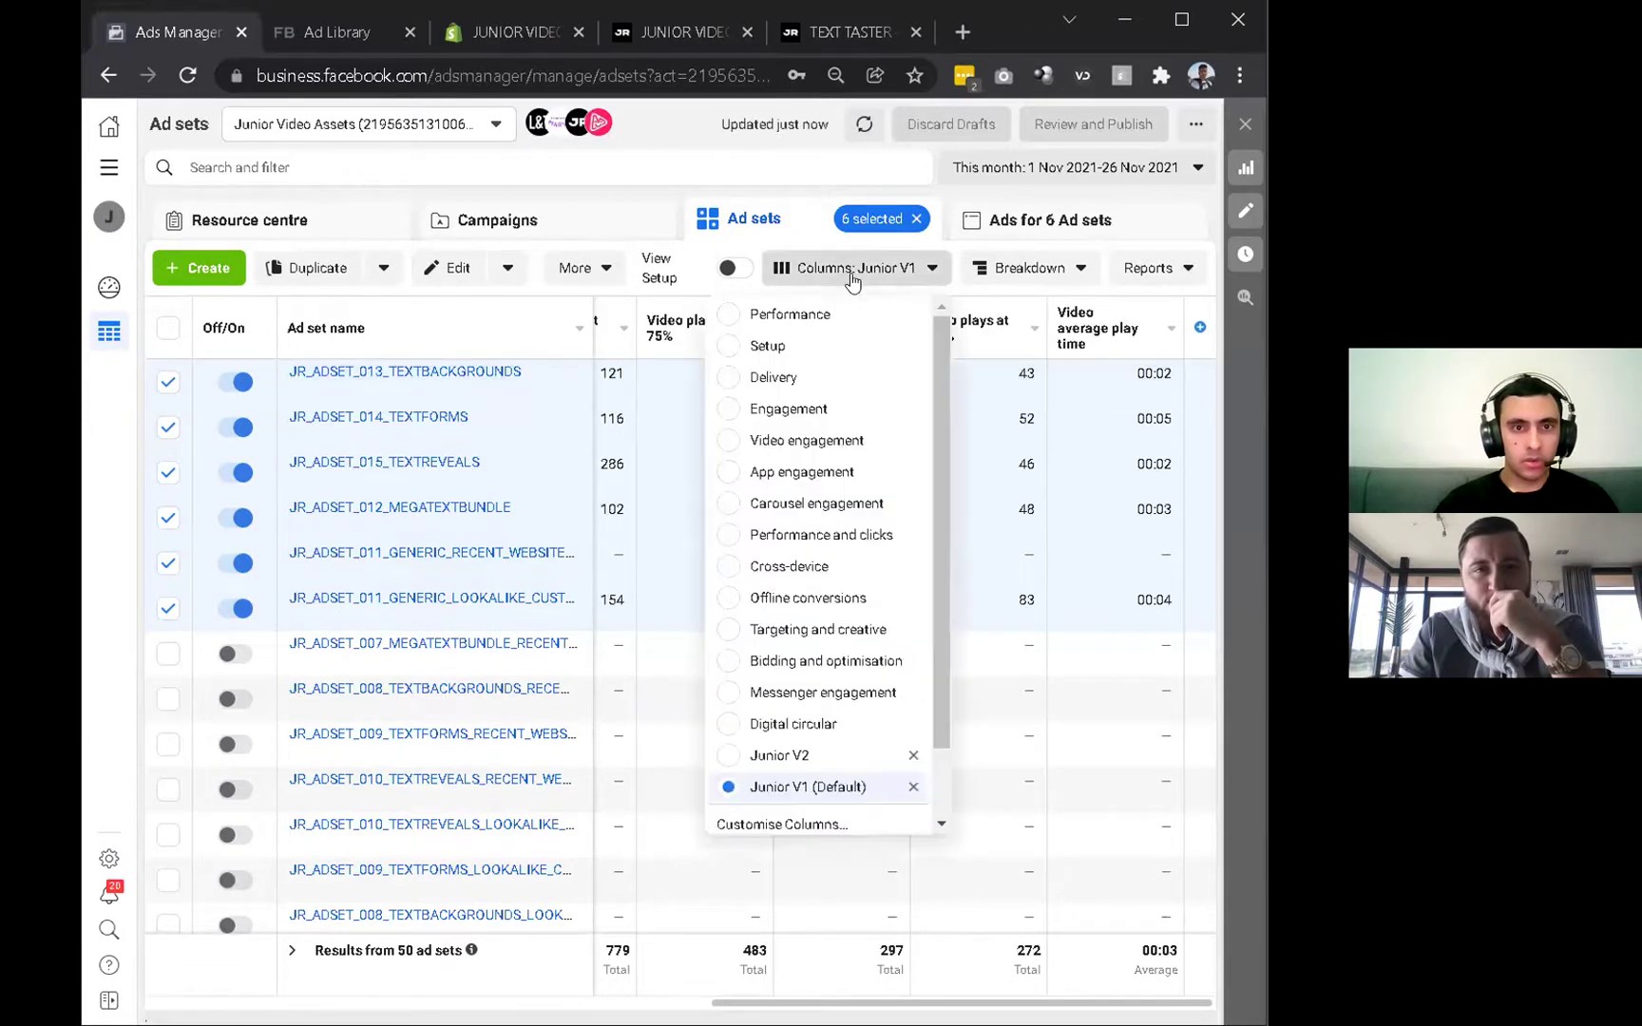
pyautogui.click(810, 315)
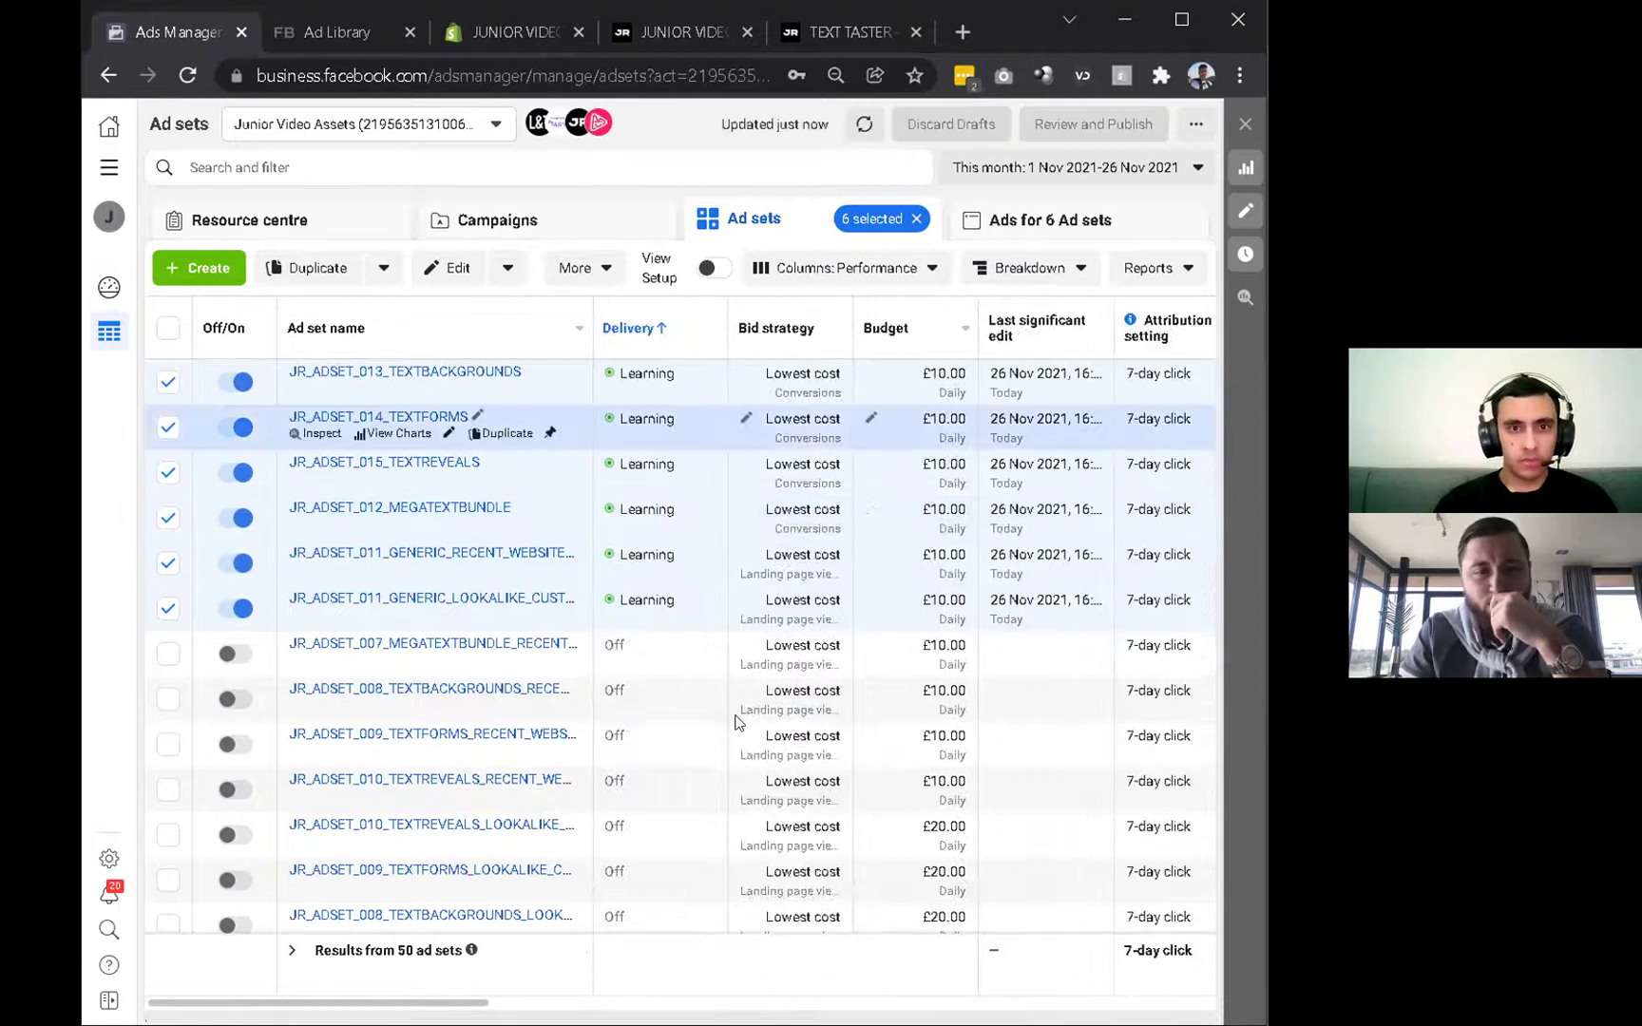
pyautogui.hscroll(10, 680, 646)
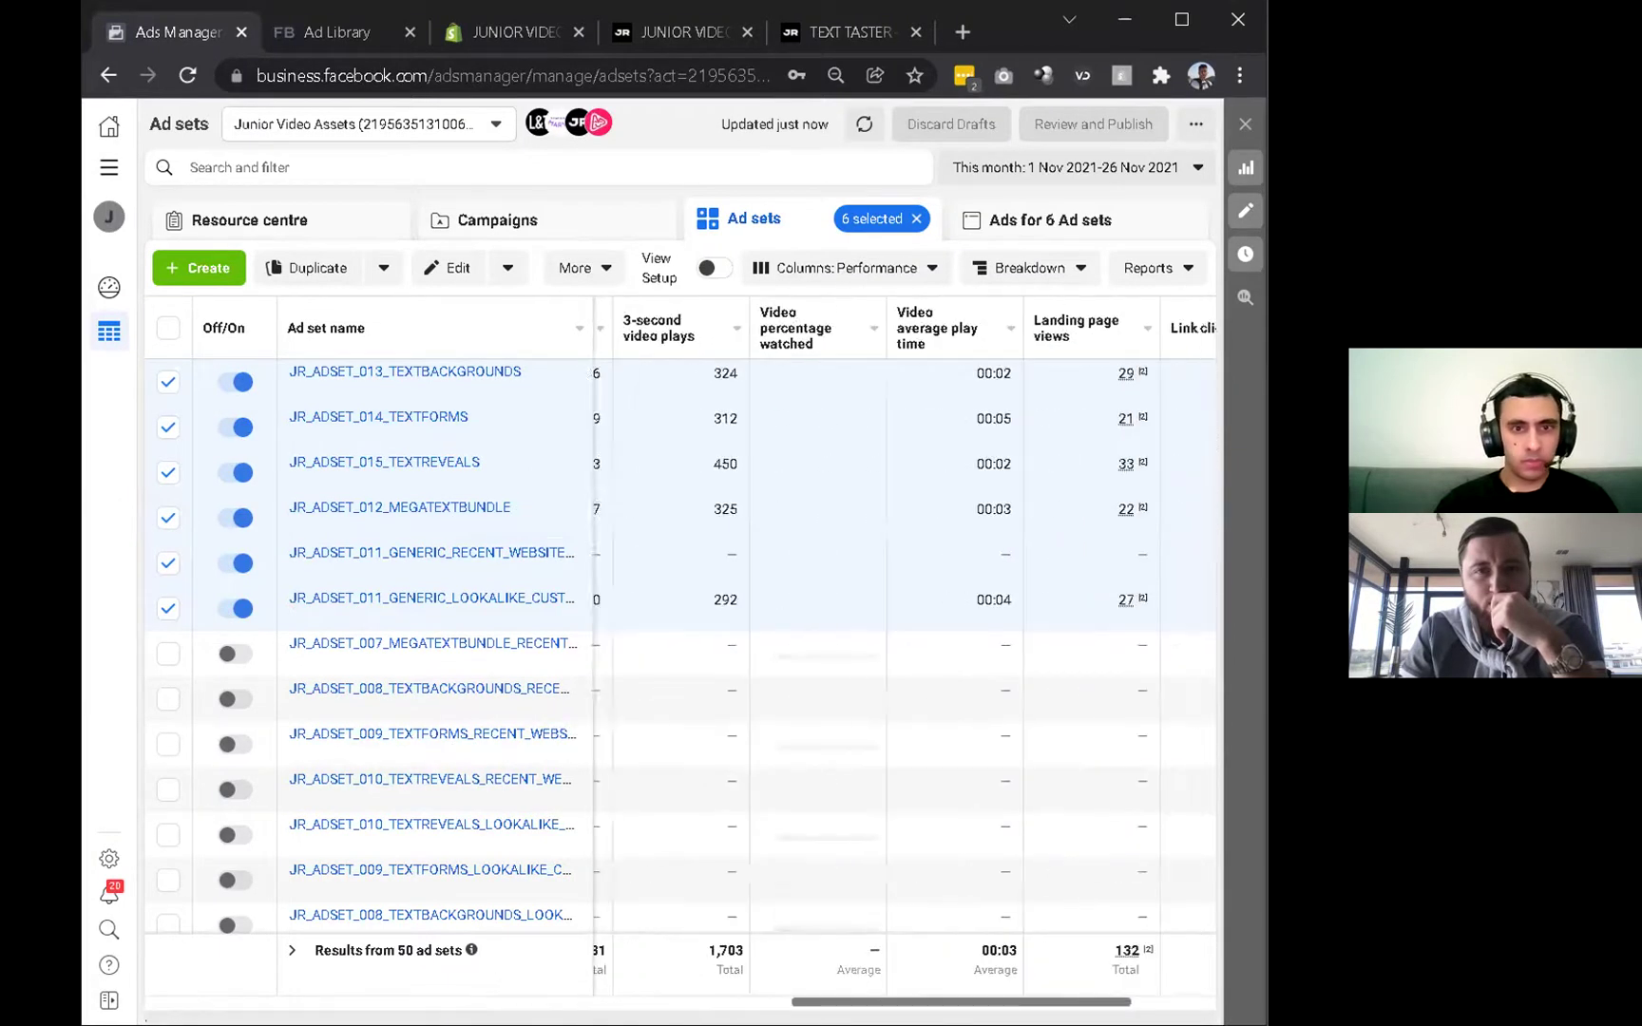
pyautogui.hscroll(5, 1176, 992)
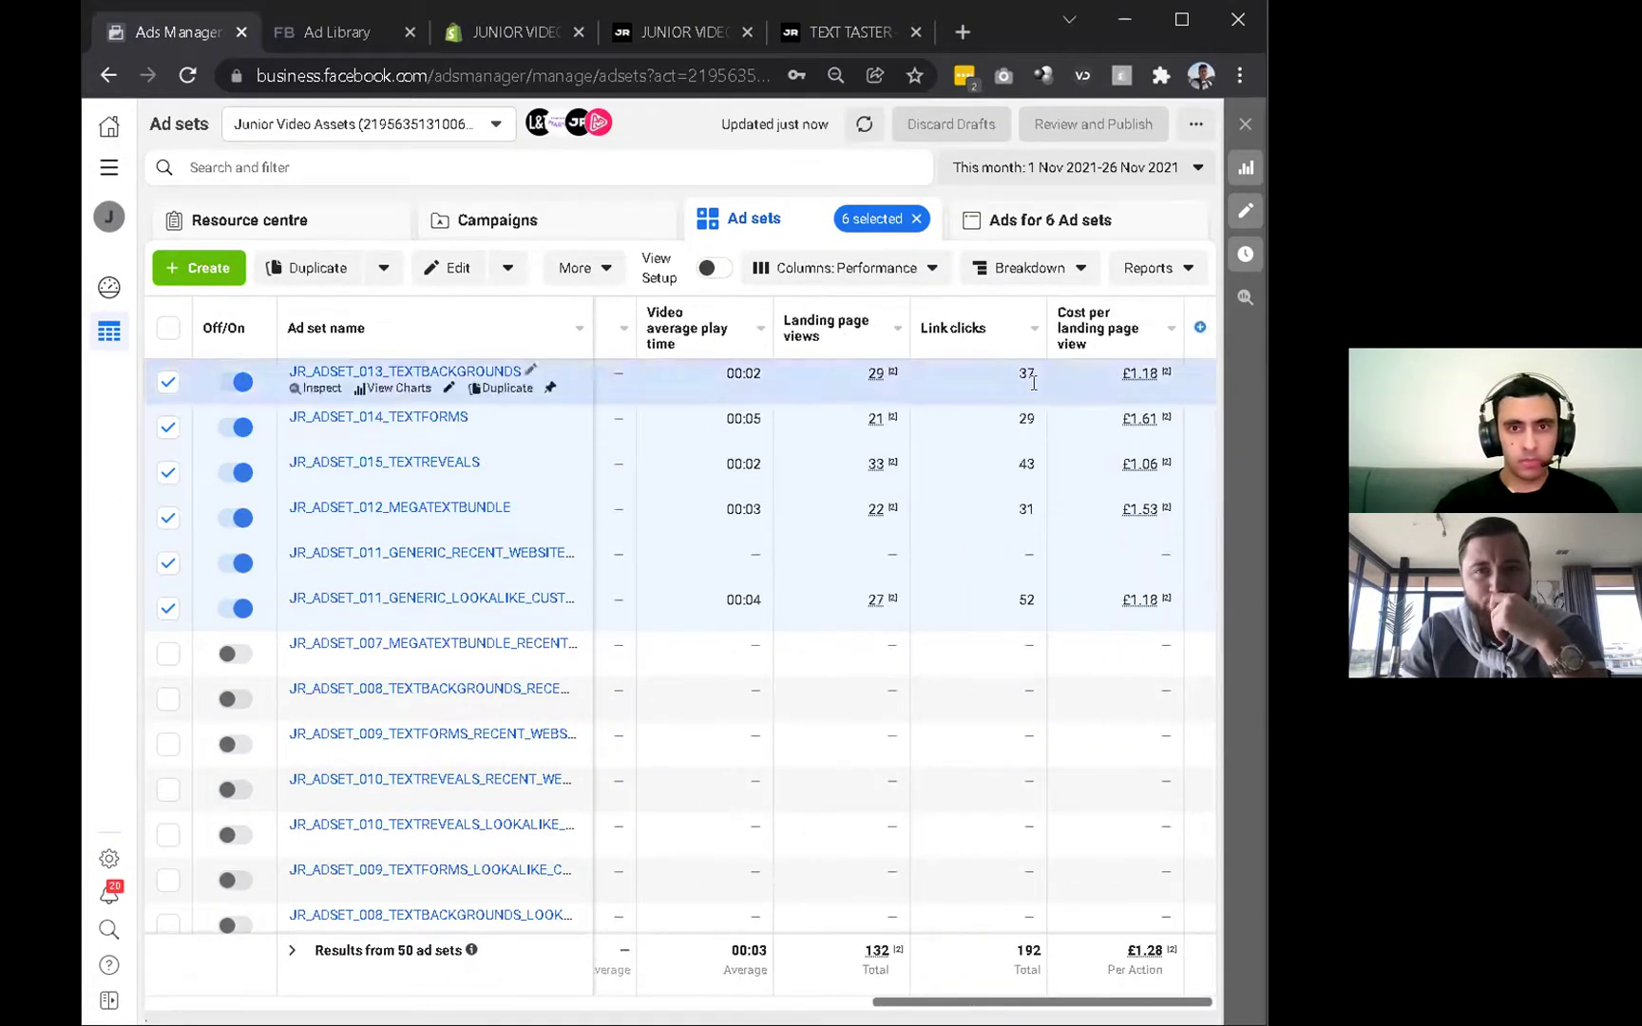
pyautogui.click(846, 268)
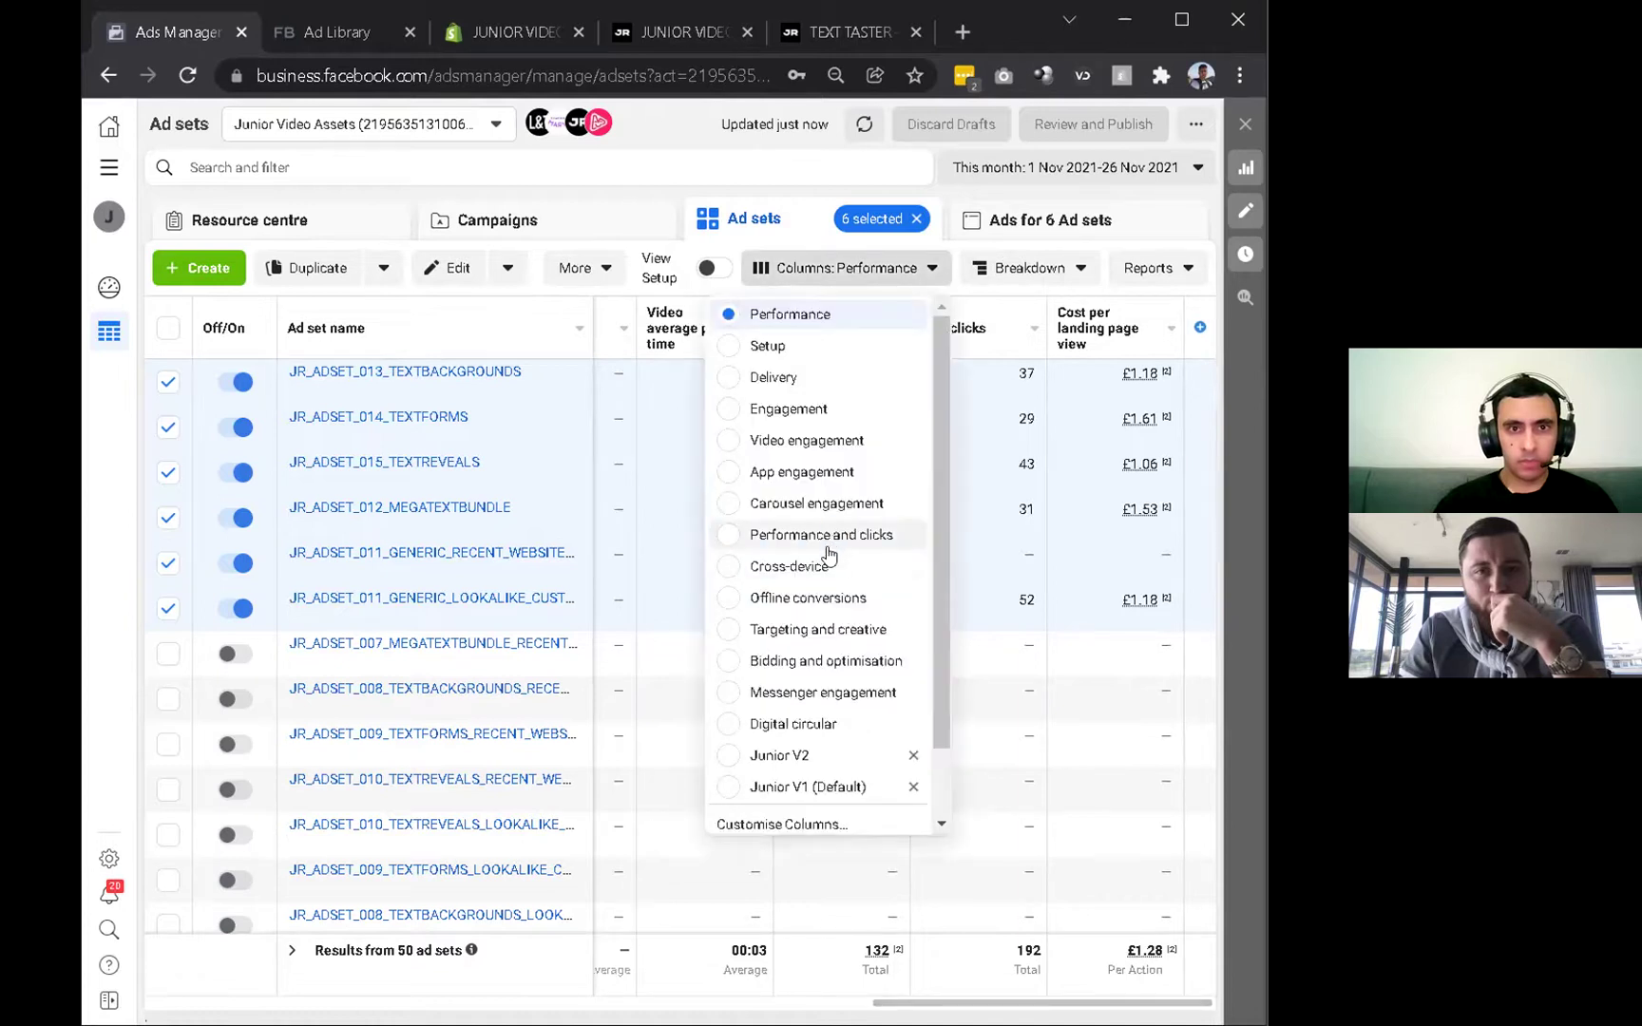
pyautogui.click(783, 808)
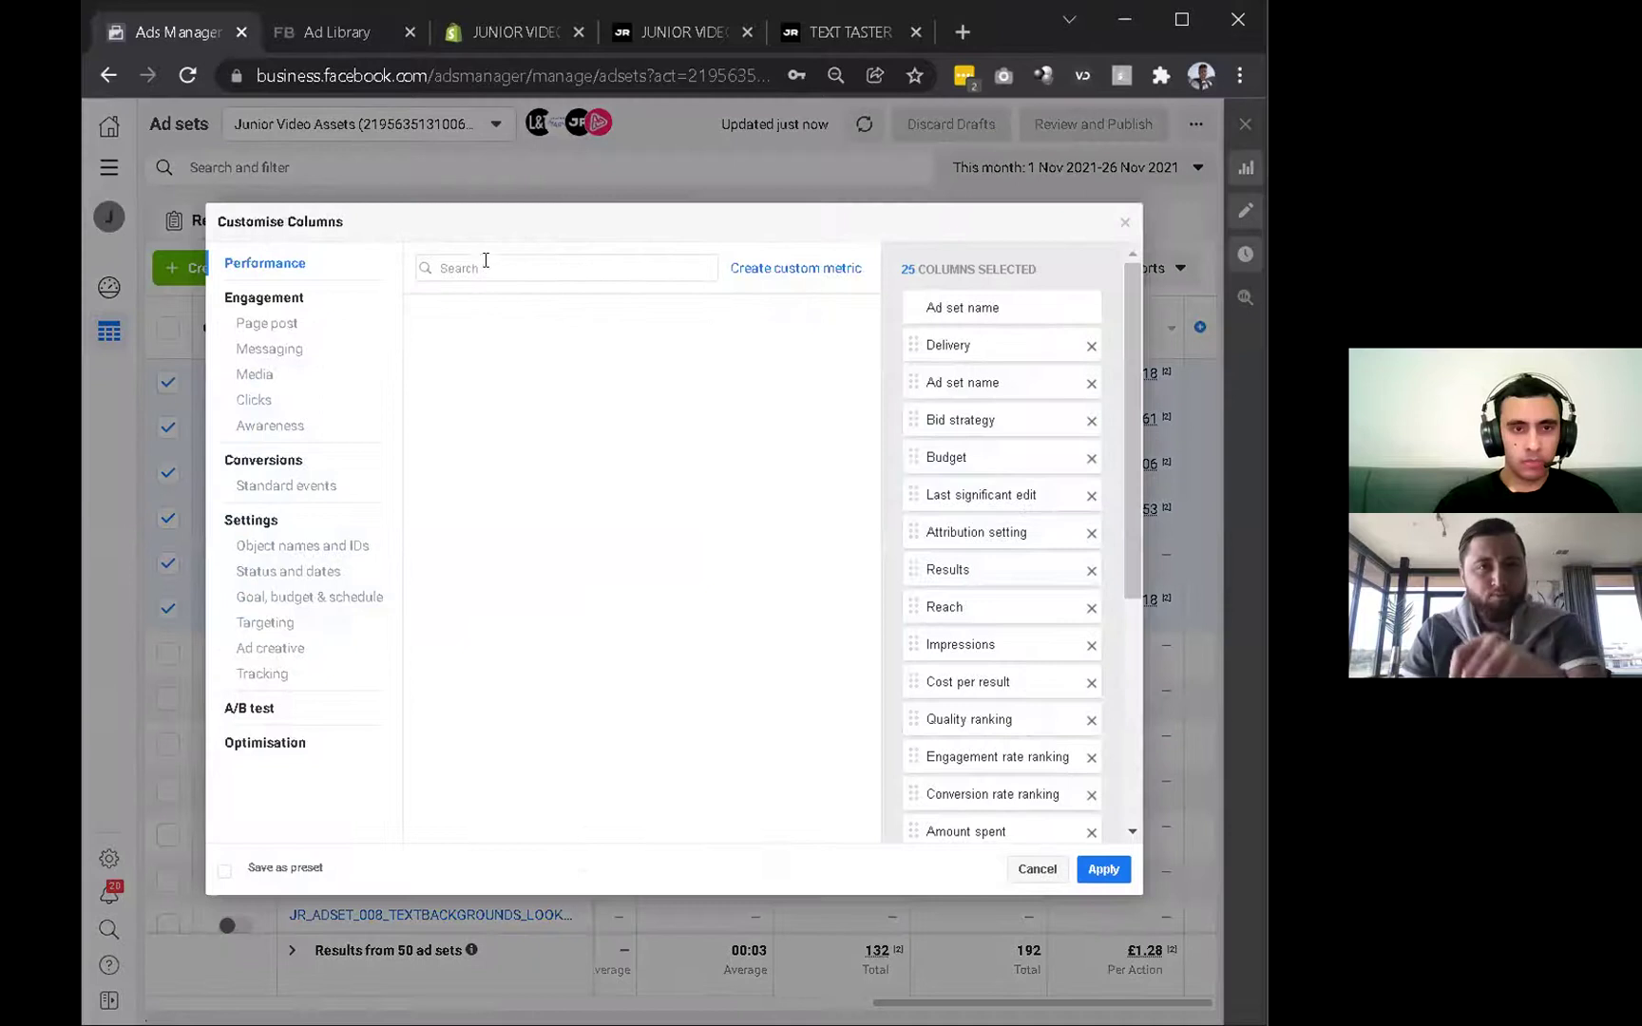
# Search 'purch' and add the Purchases and Purchase ROAS columns to the table.
pyautogui.click(485, 264)
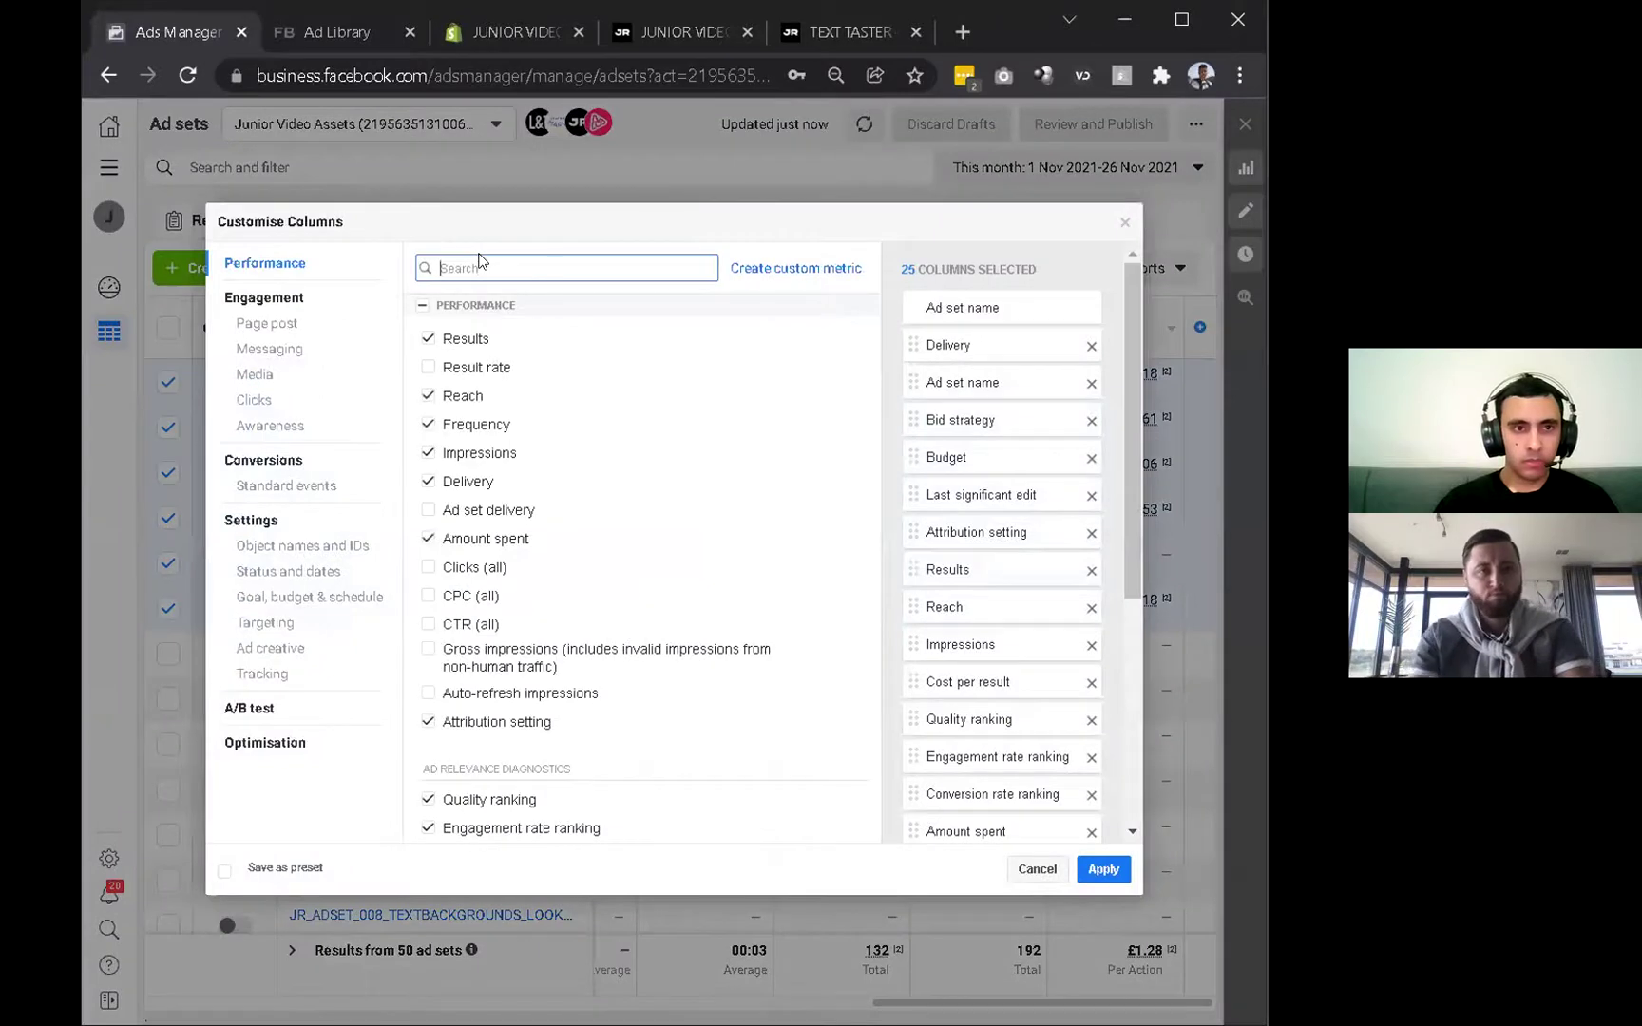
pyautogui.write('purchase')
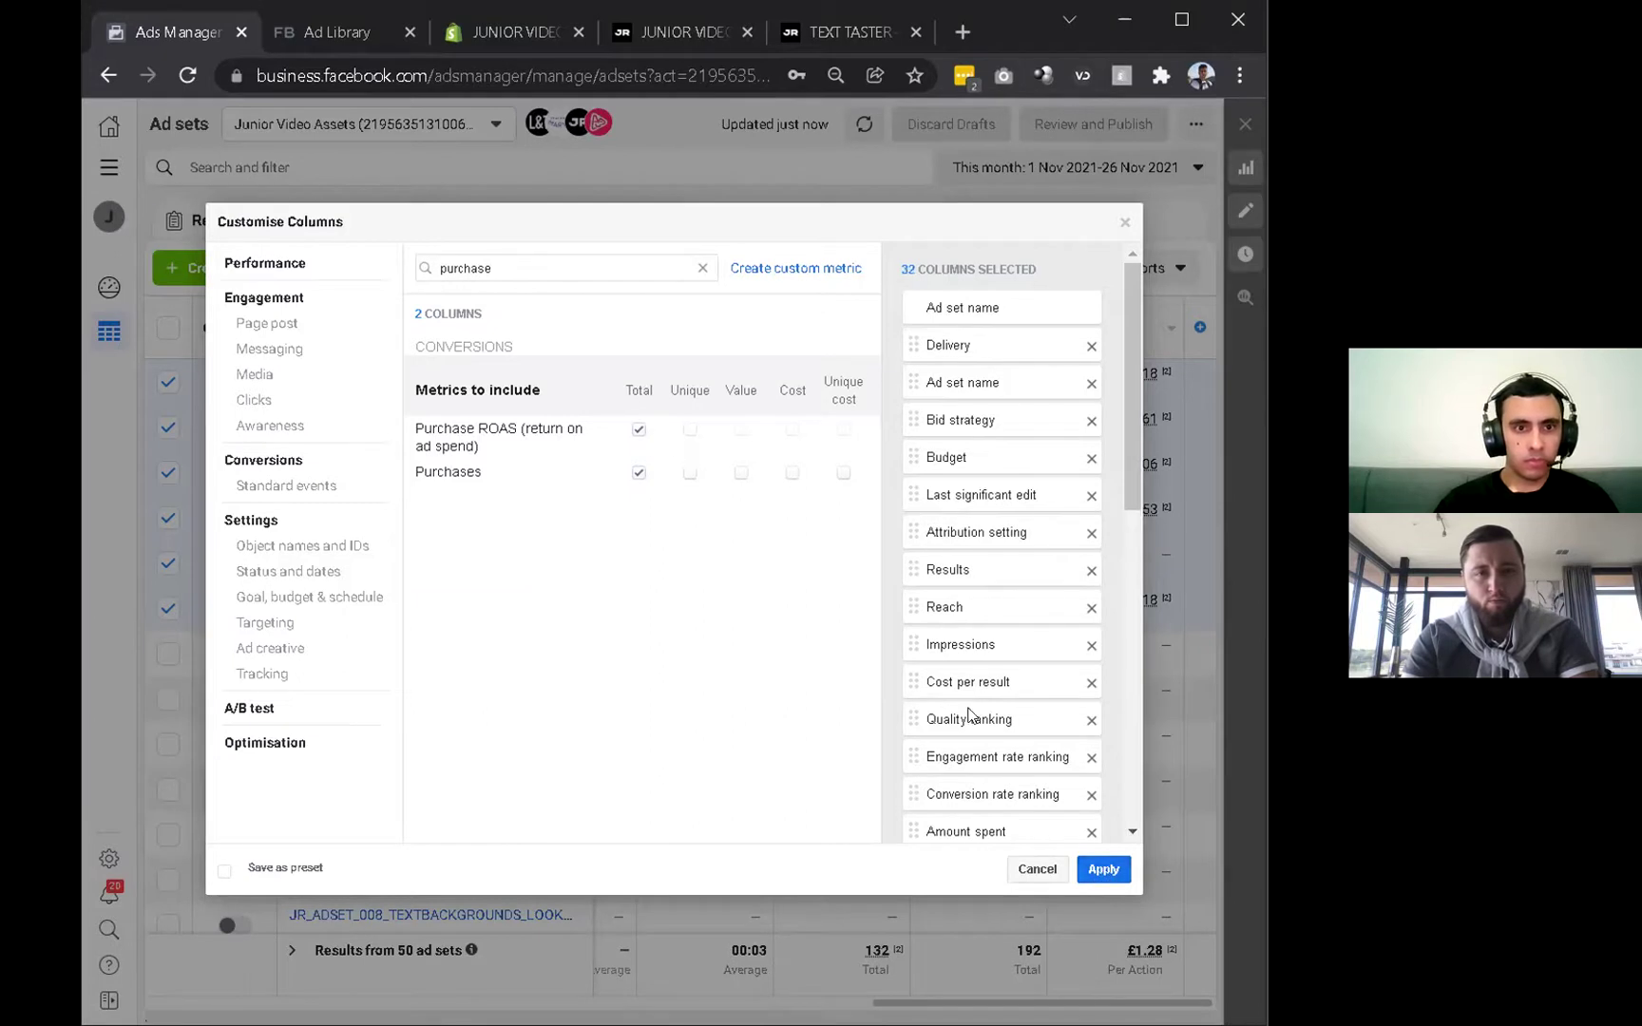
pyautogui.click(1102, 866)
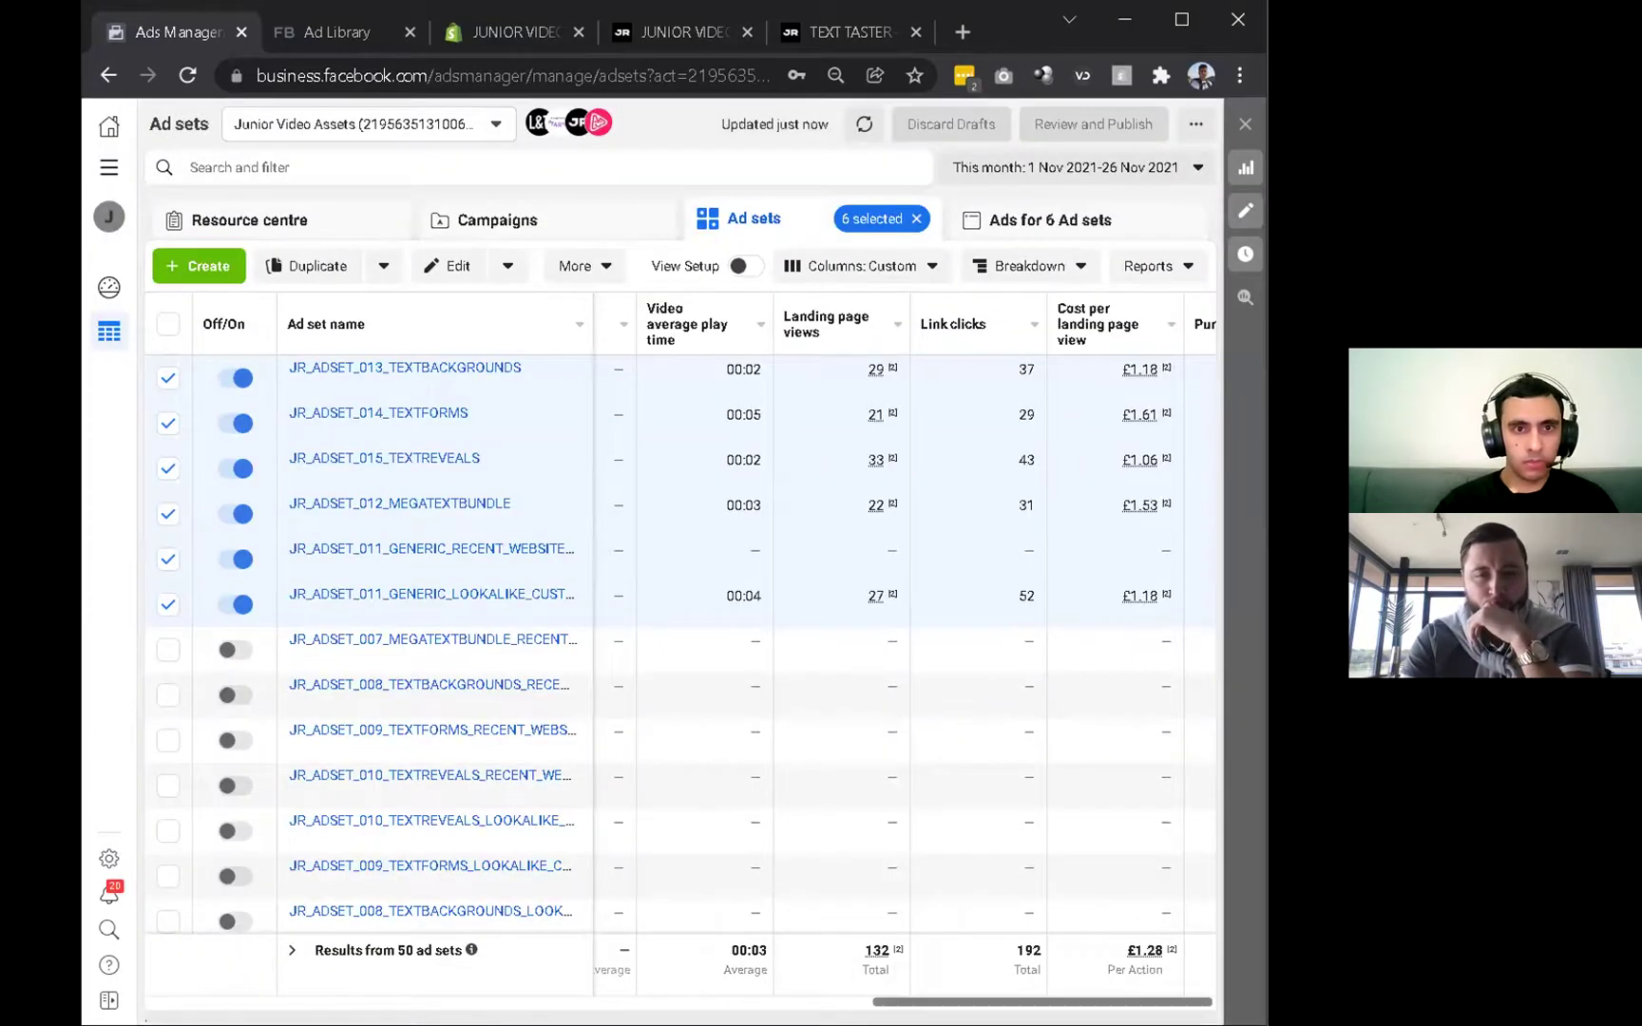
pyautogui.hscroll(5, 903, 646)
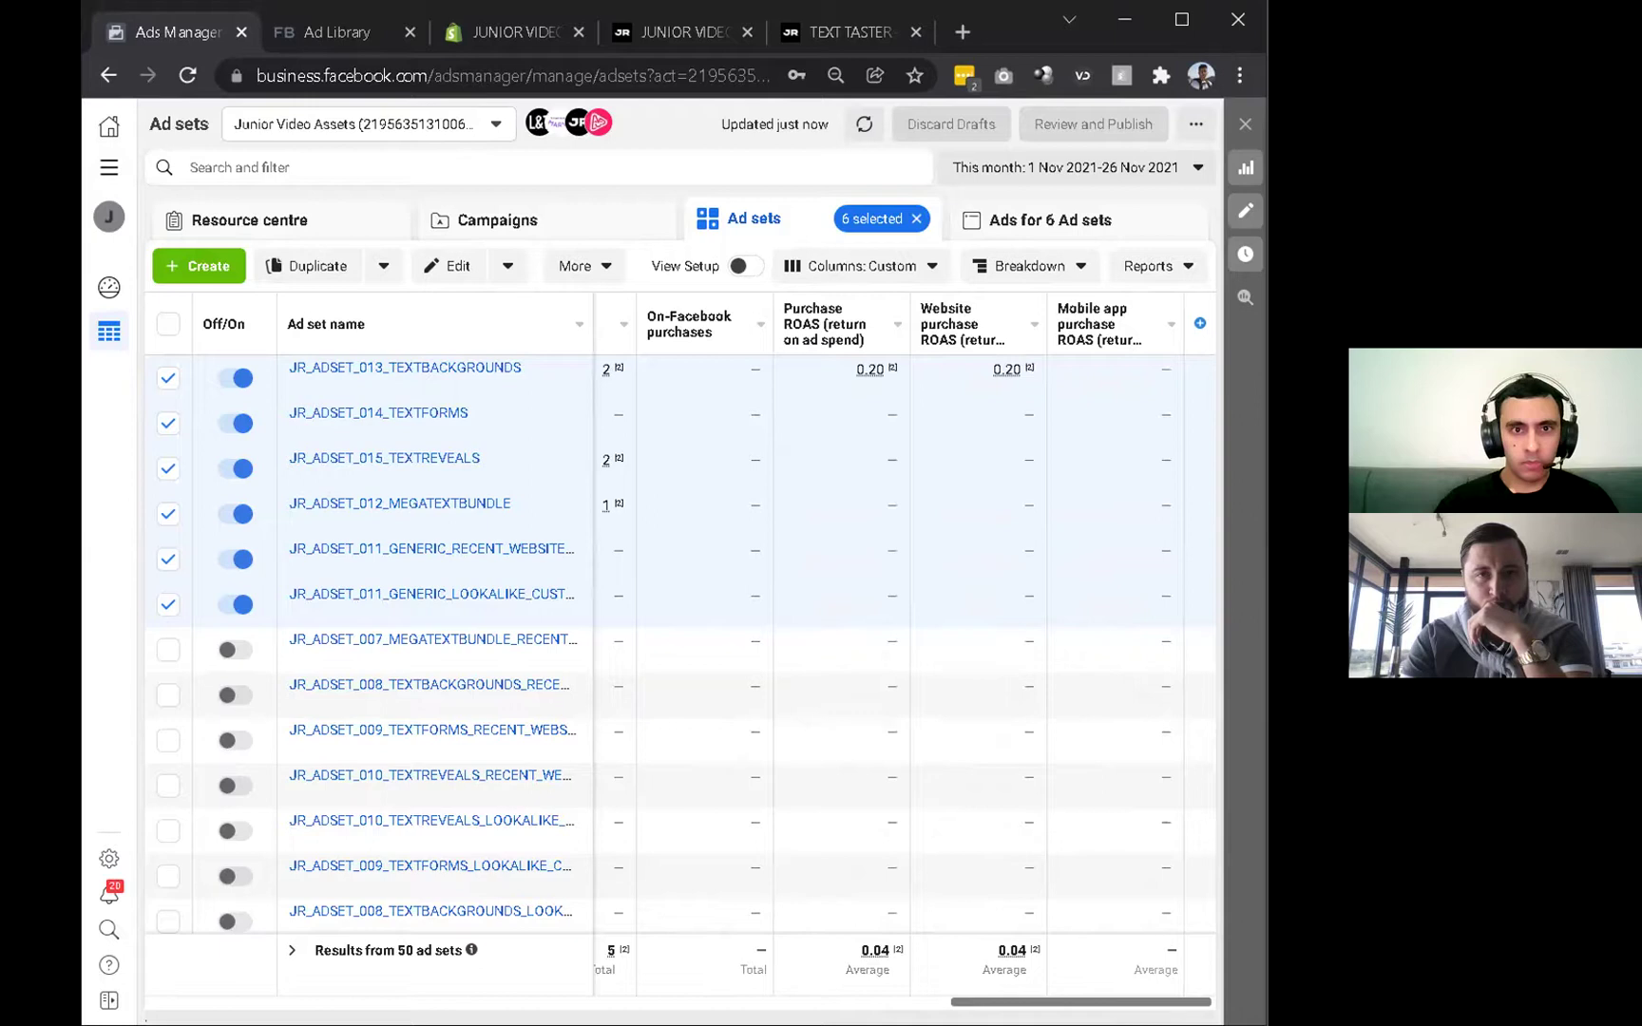
# Select only the JR_ADSET_013_TEXTBACKGROUNDS ad set and show its ads.
pyautogui.click(841, 385)
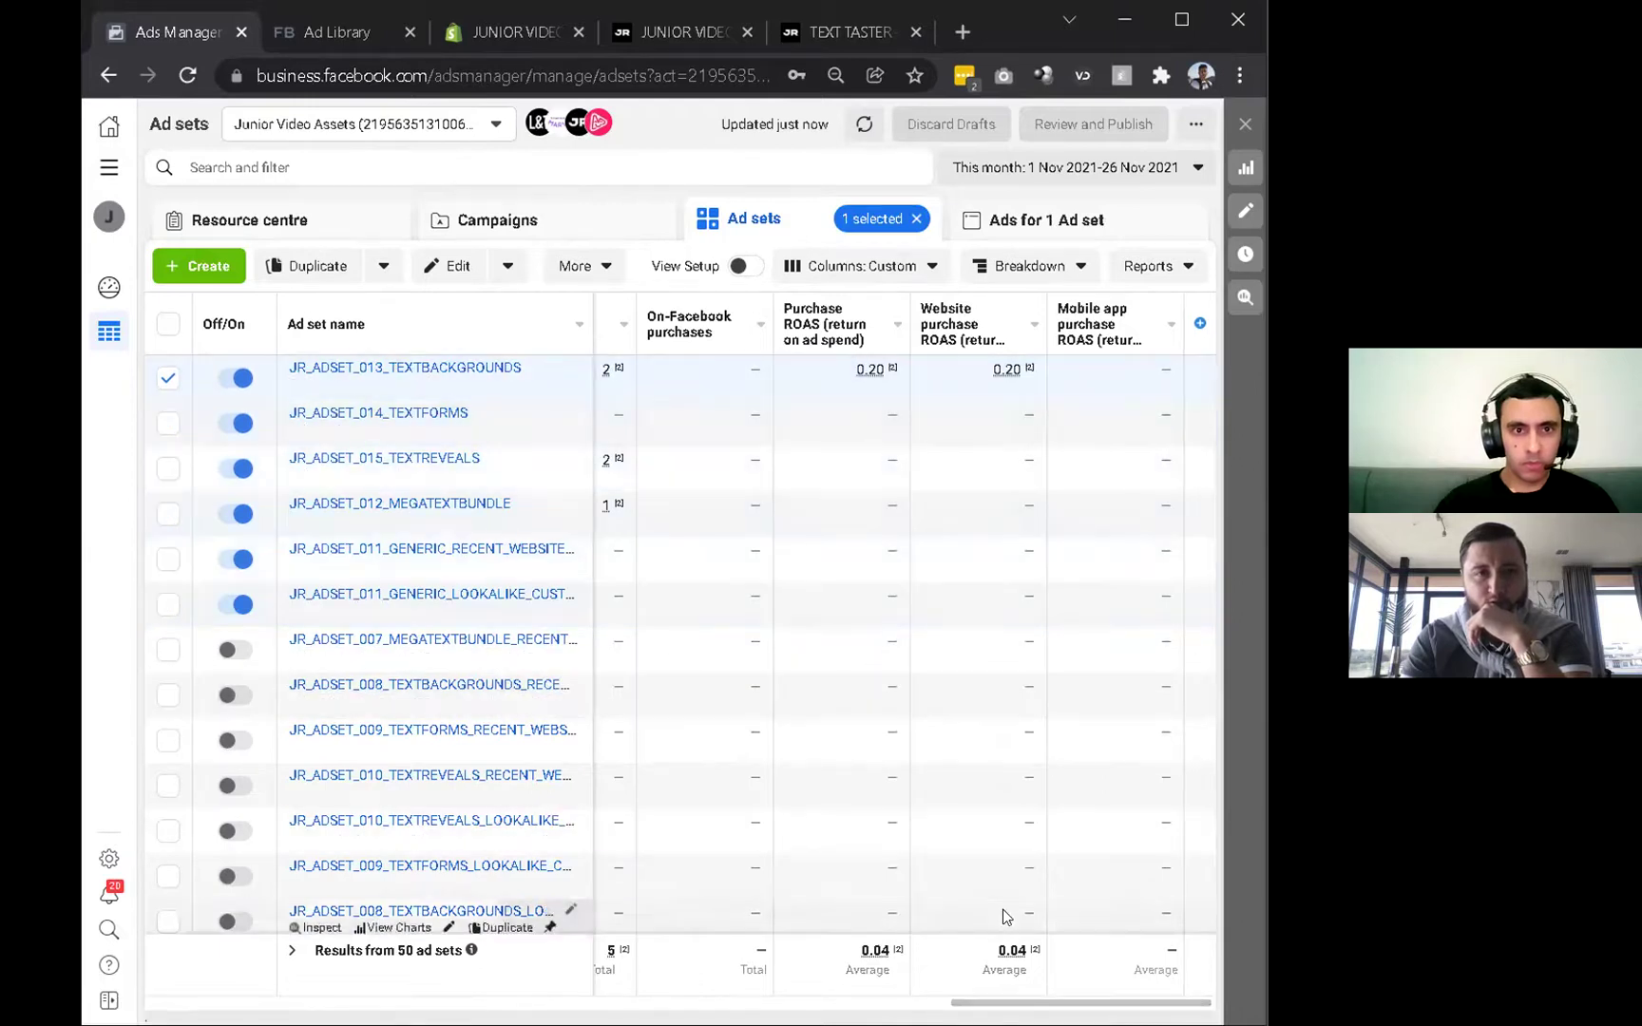
pyautogui.hscroll(-3, 903, 646)
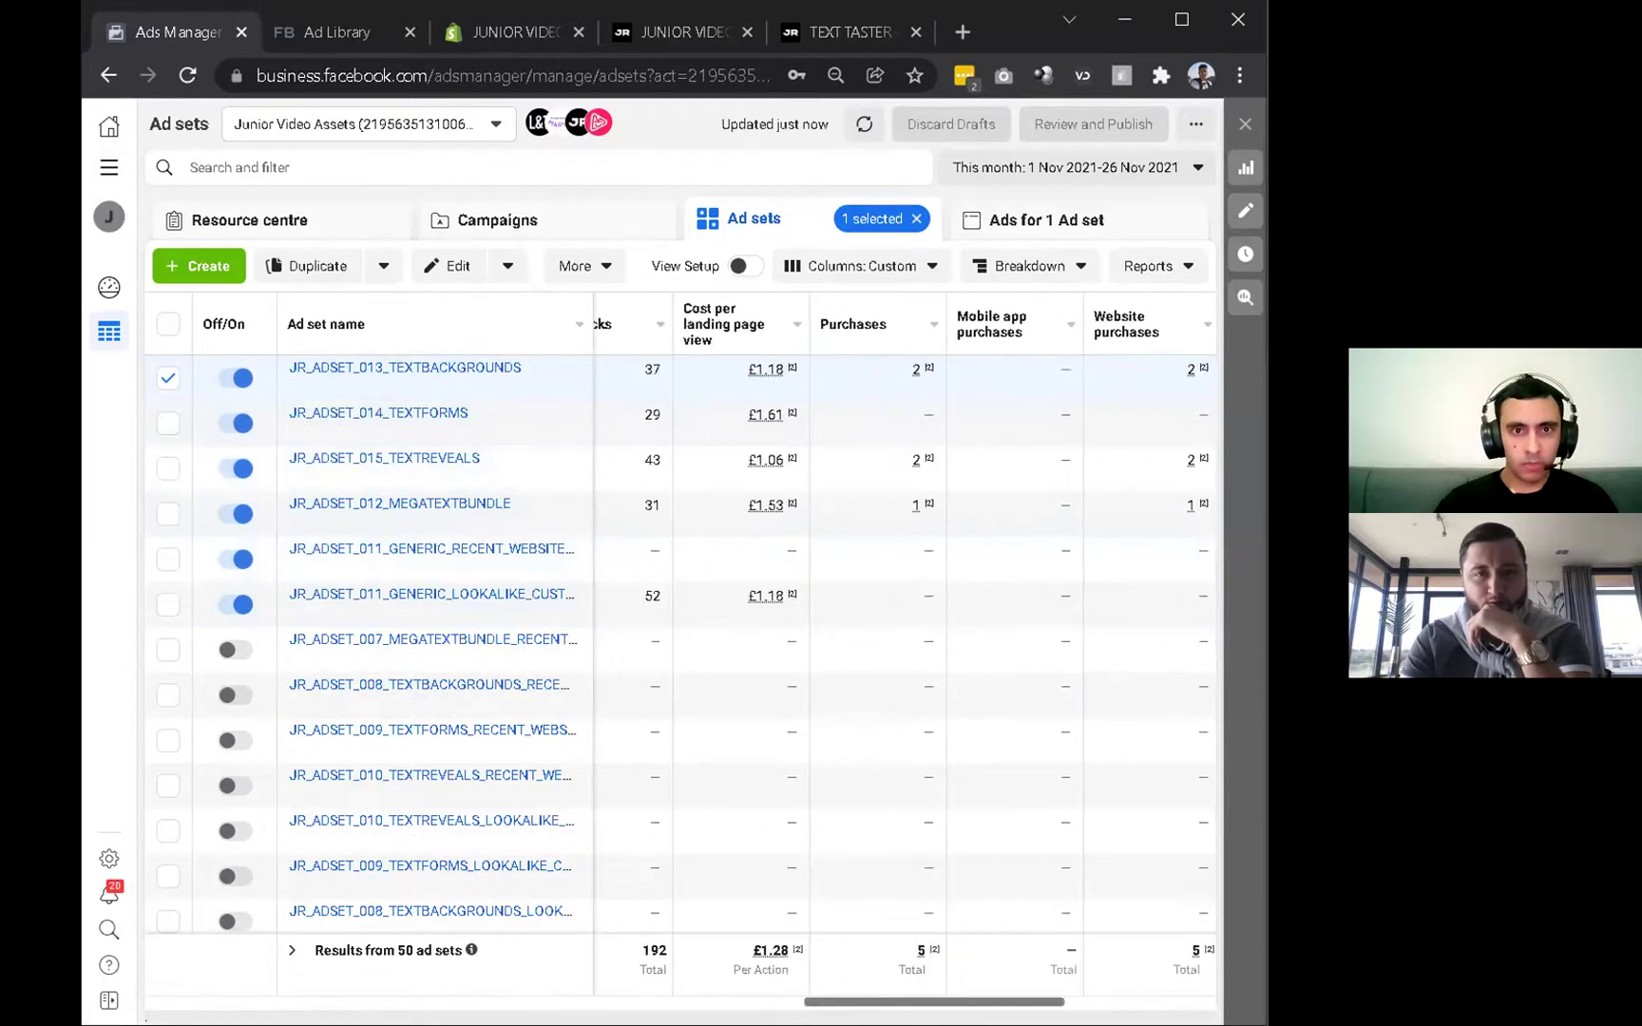
pyautogui.hscroll(3, 903, 646)
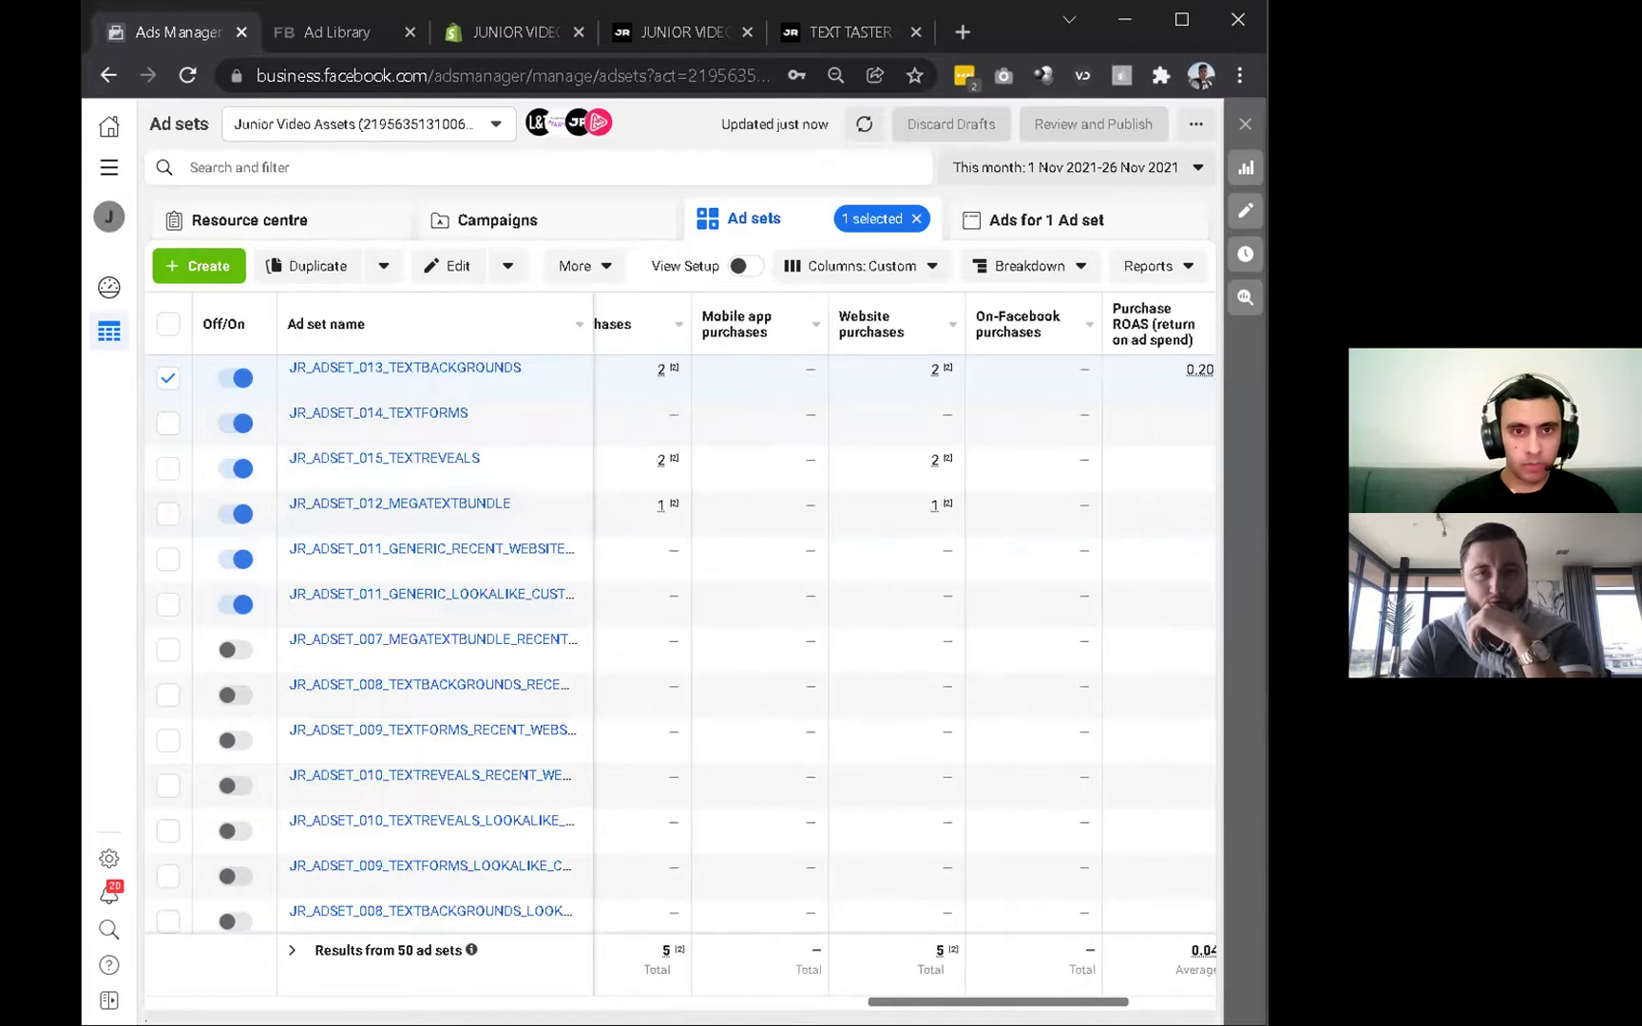
pyautogui.click(875, 462)
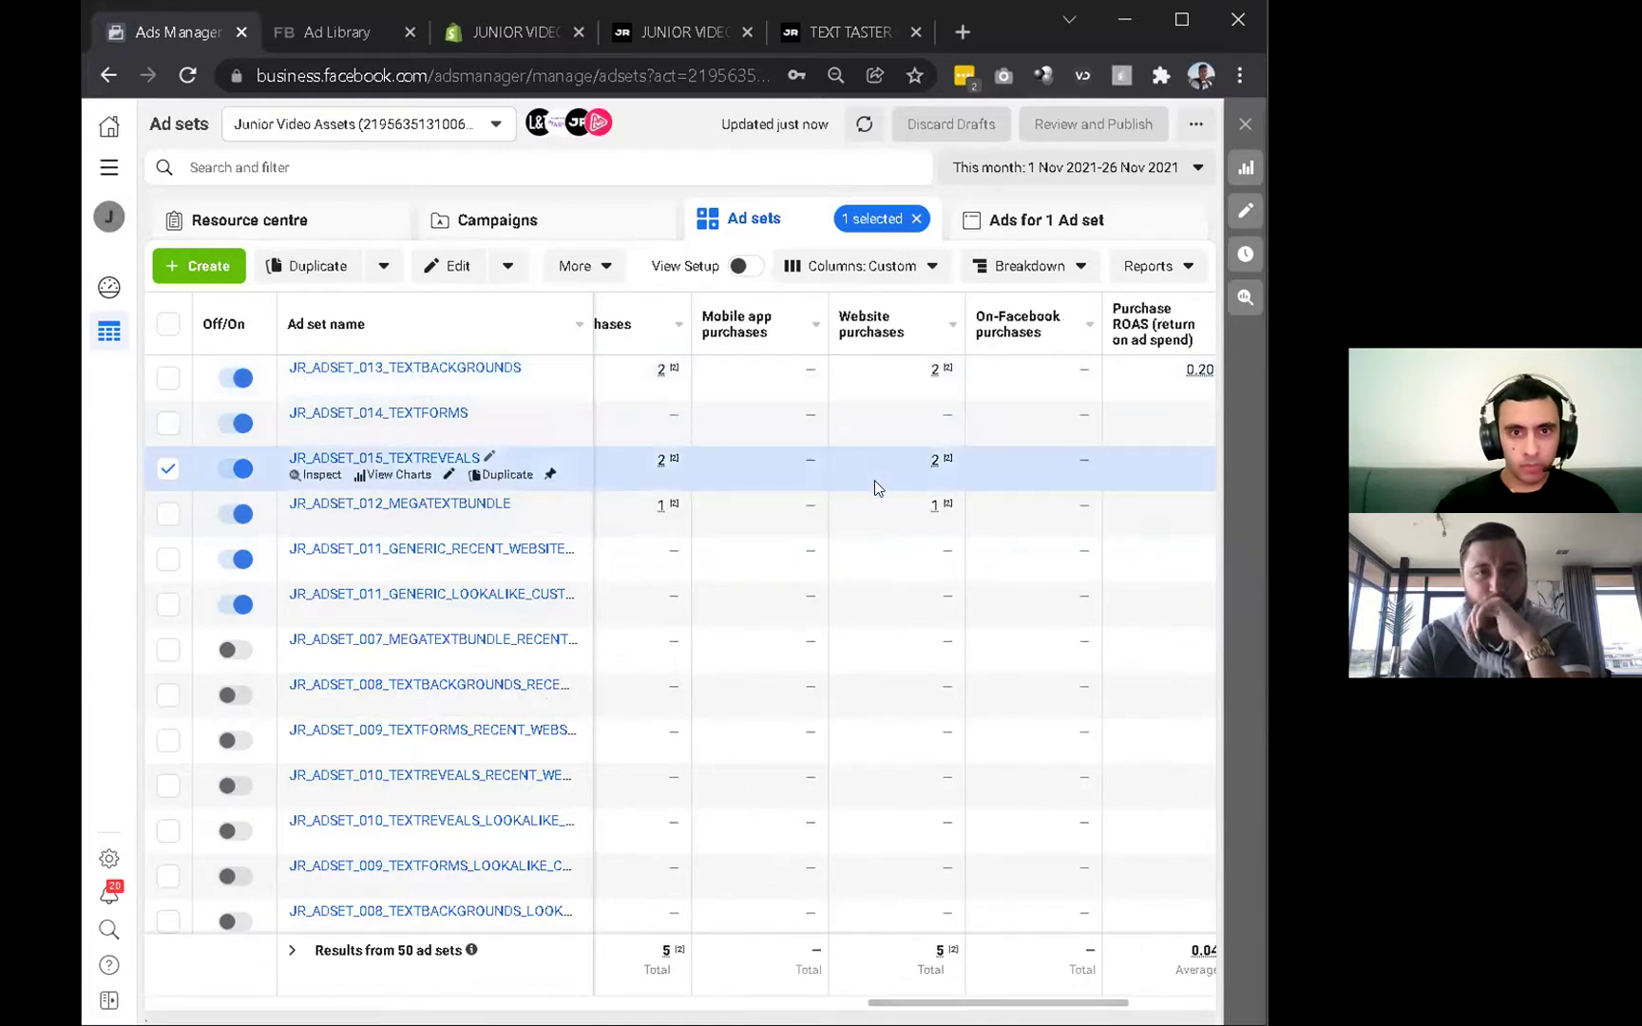
pyautogui.click(874, 499)
pyautogui.click(875, 385)
pyautogui.click(1008, 220)
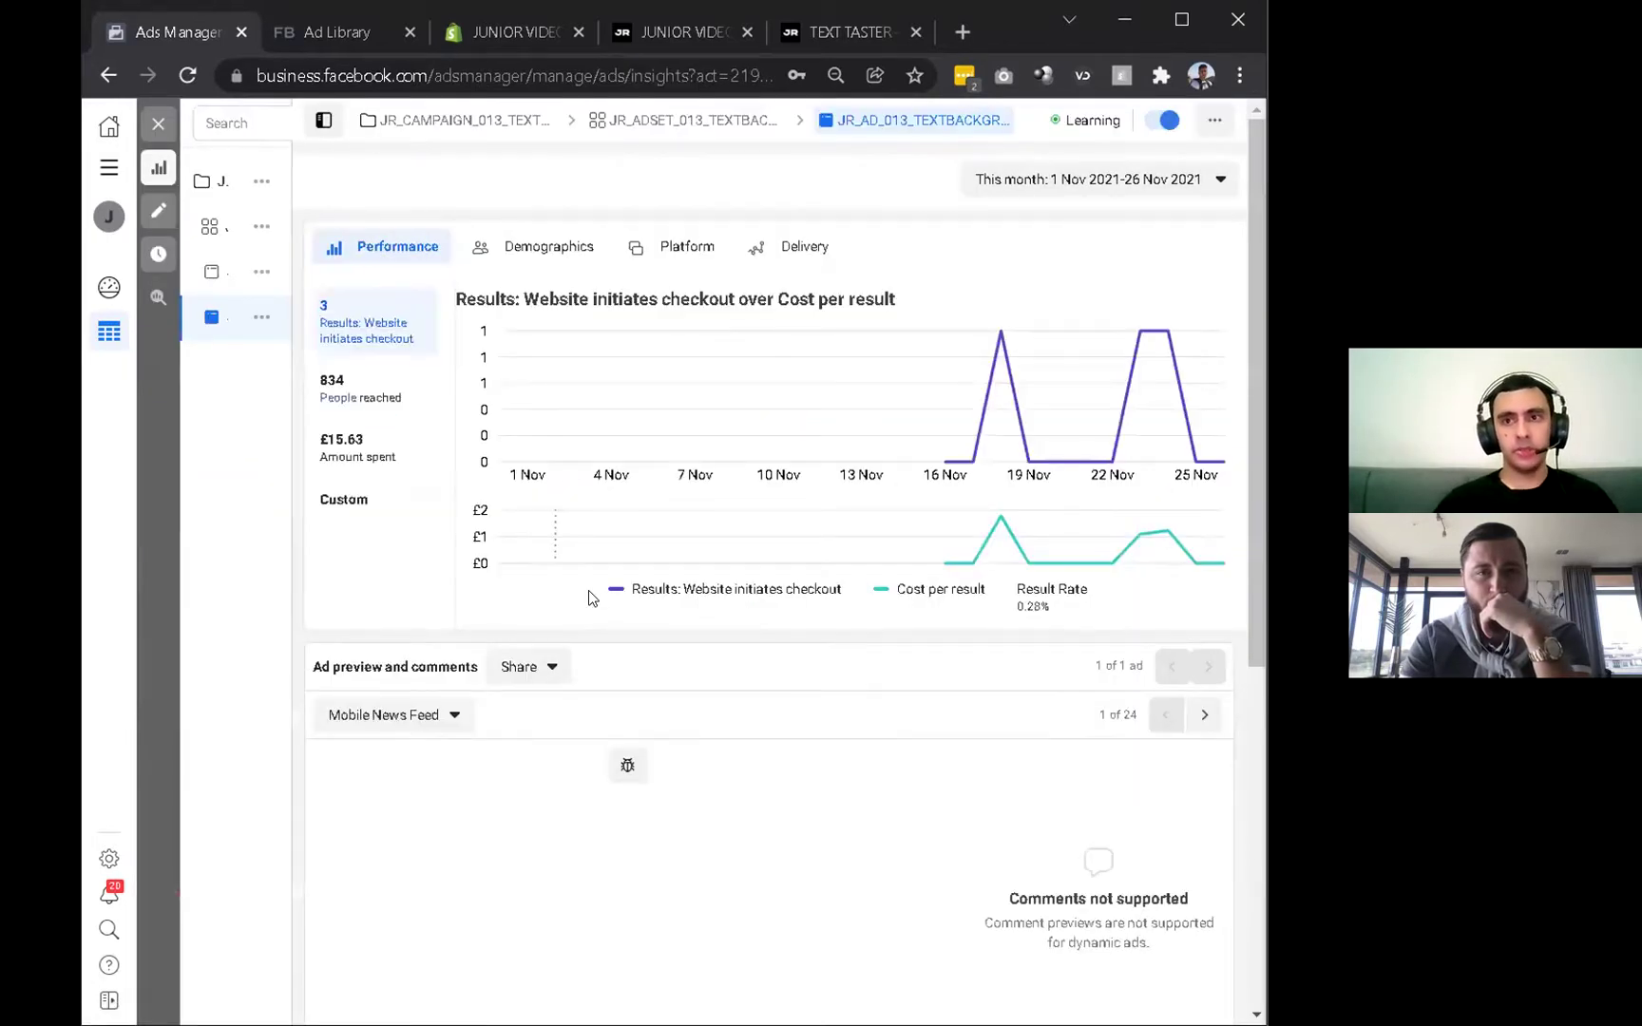
pyautogui.scroll(-3, 589, 590)
pyautogui.scroll(-2, 589, 594)
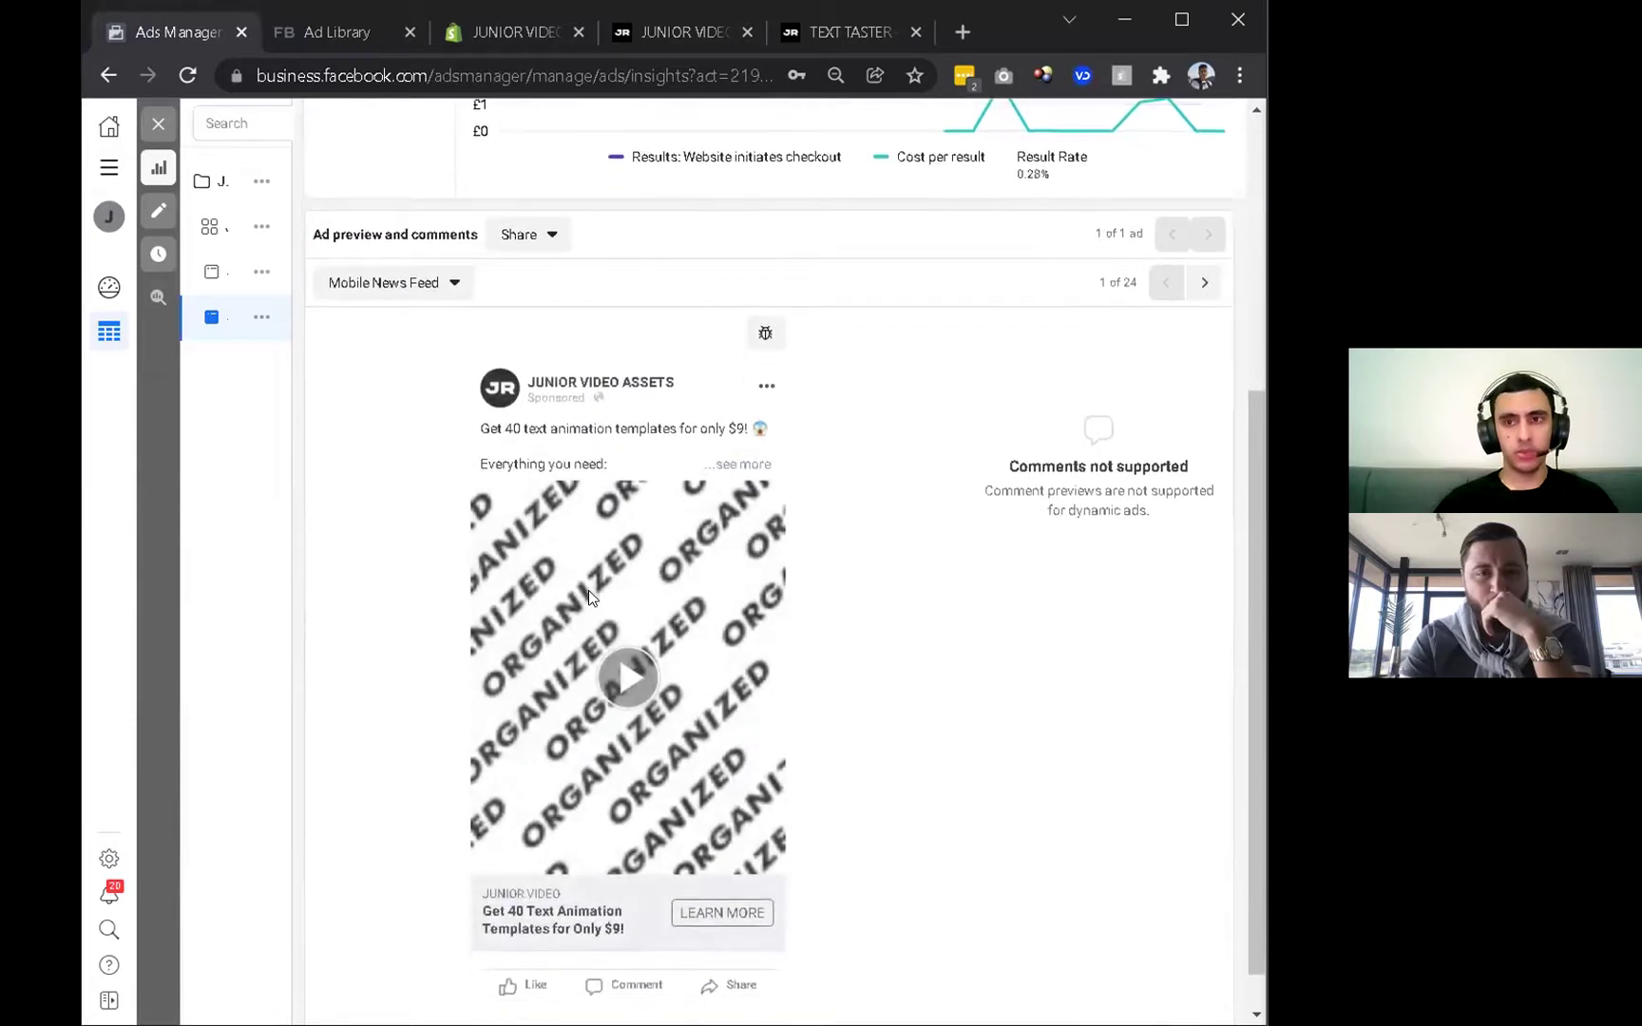
pyautogui.click(755, 462)
pyautogui.scroll(-2, 789, 471)
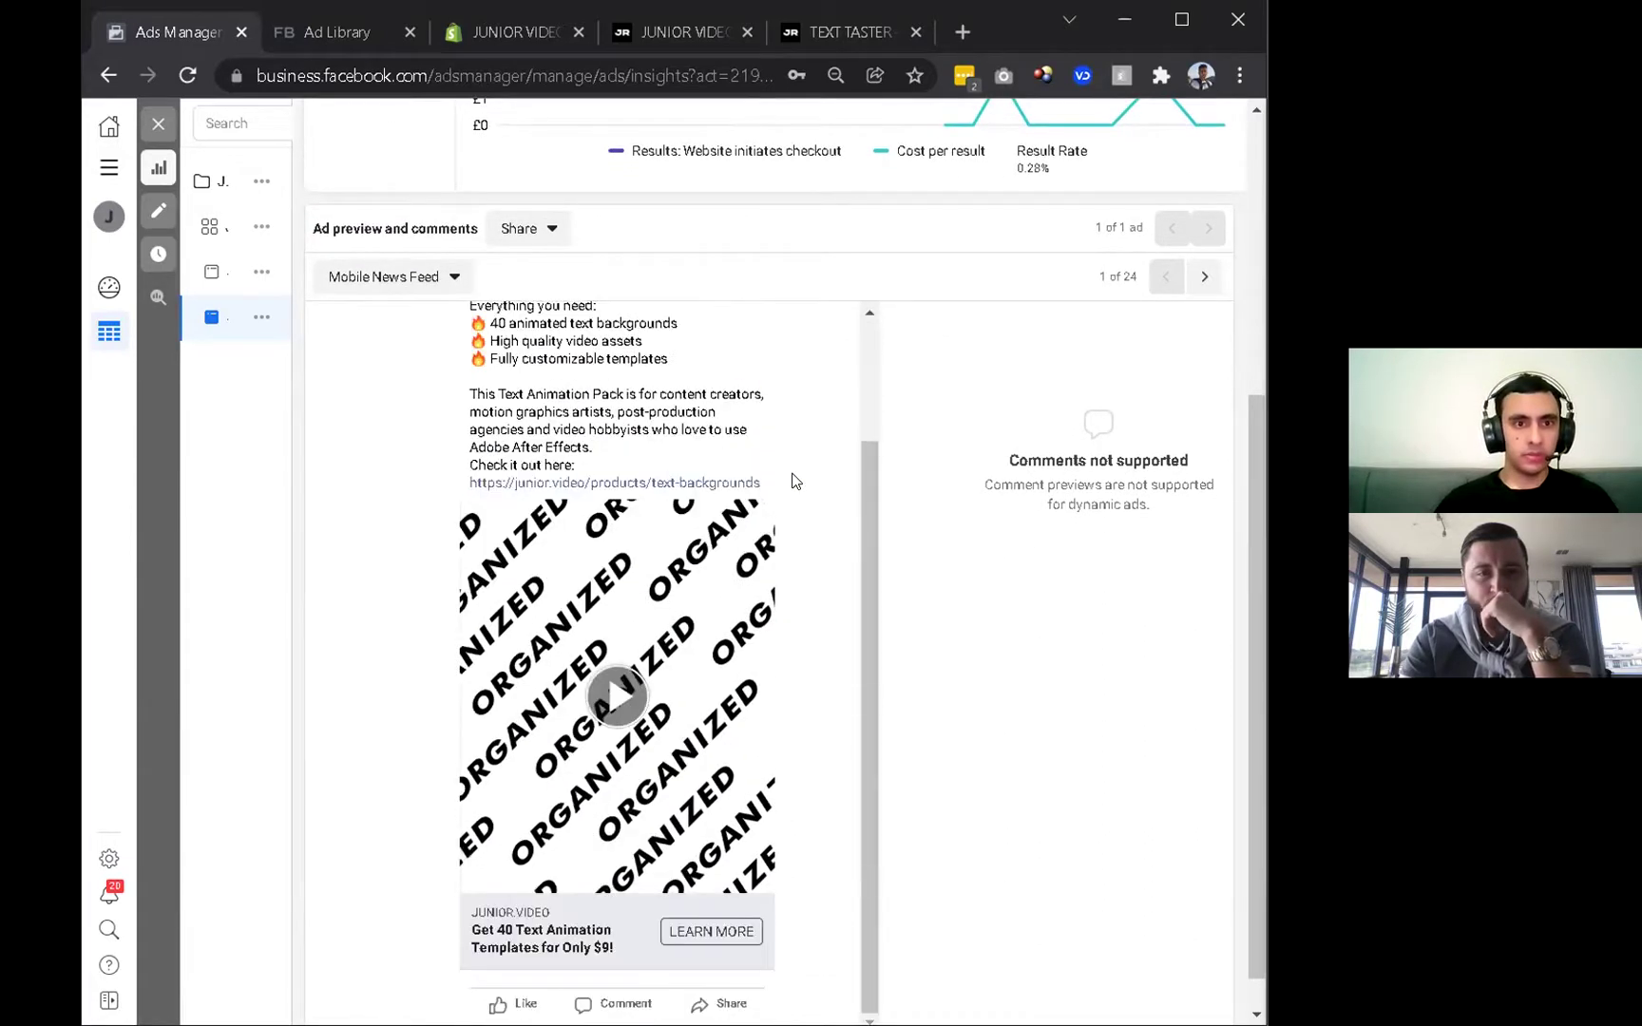
pyautogui.click(599, 704)
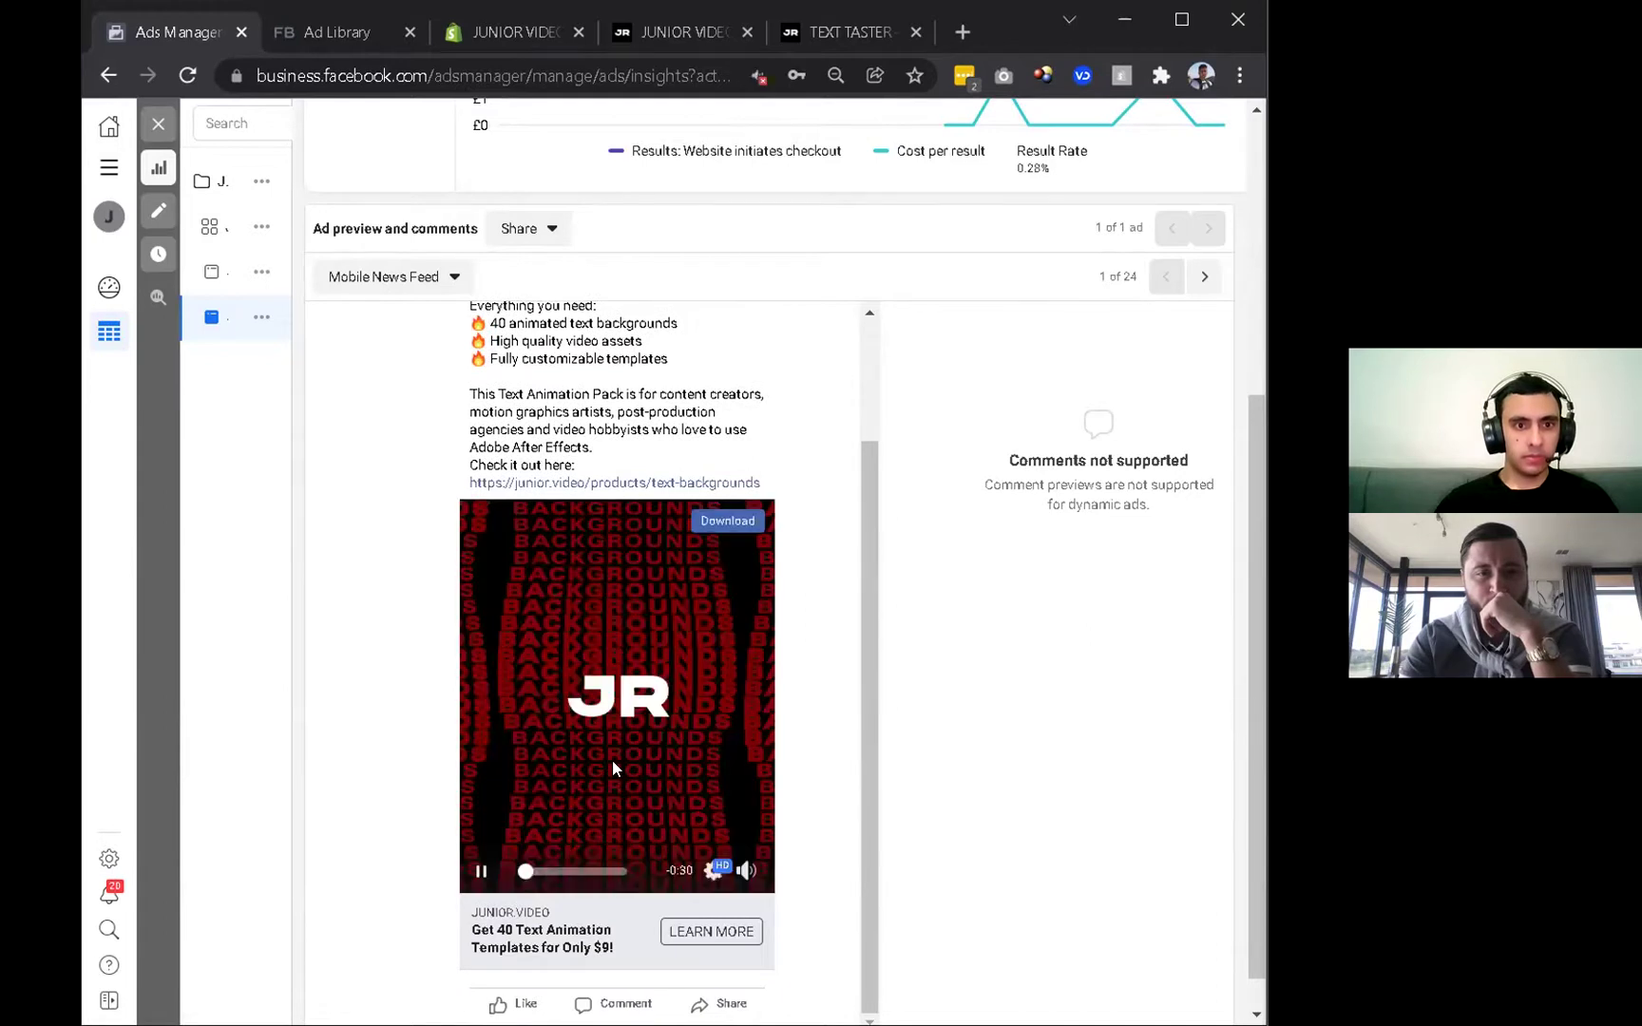
pyautogui.click(570, 872)
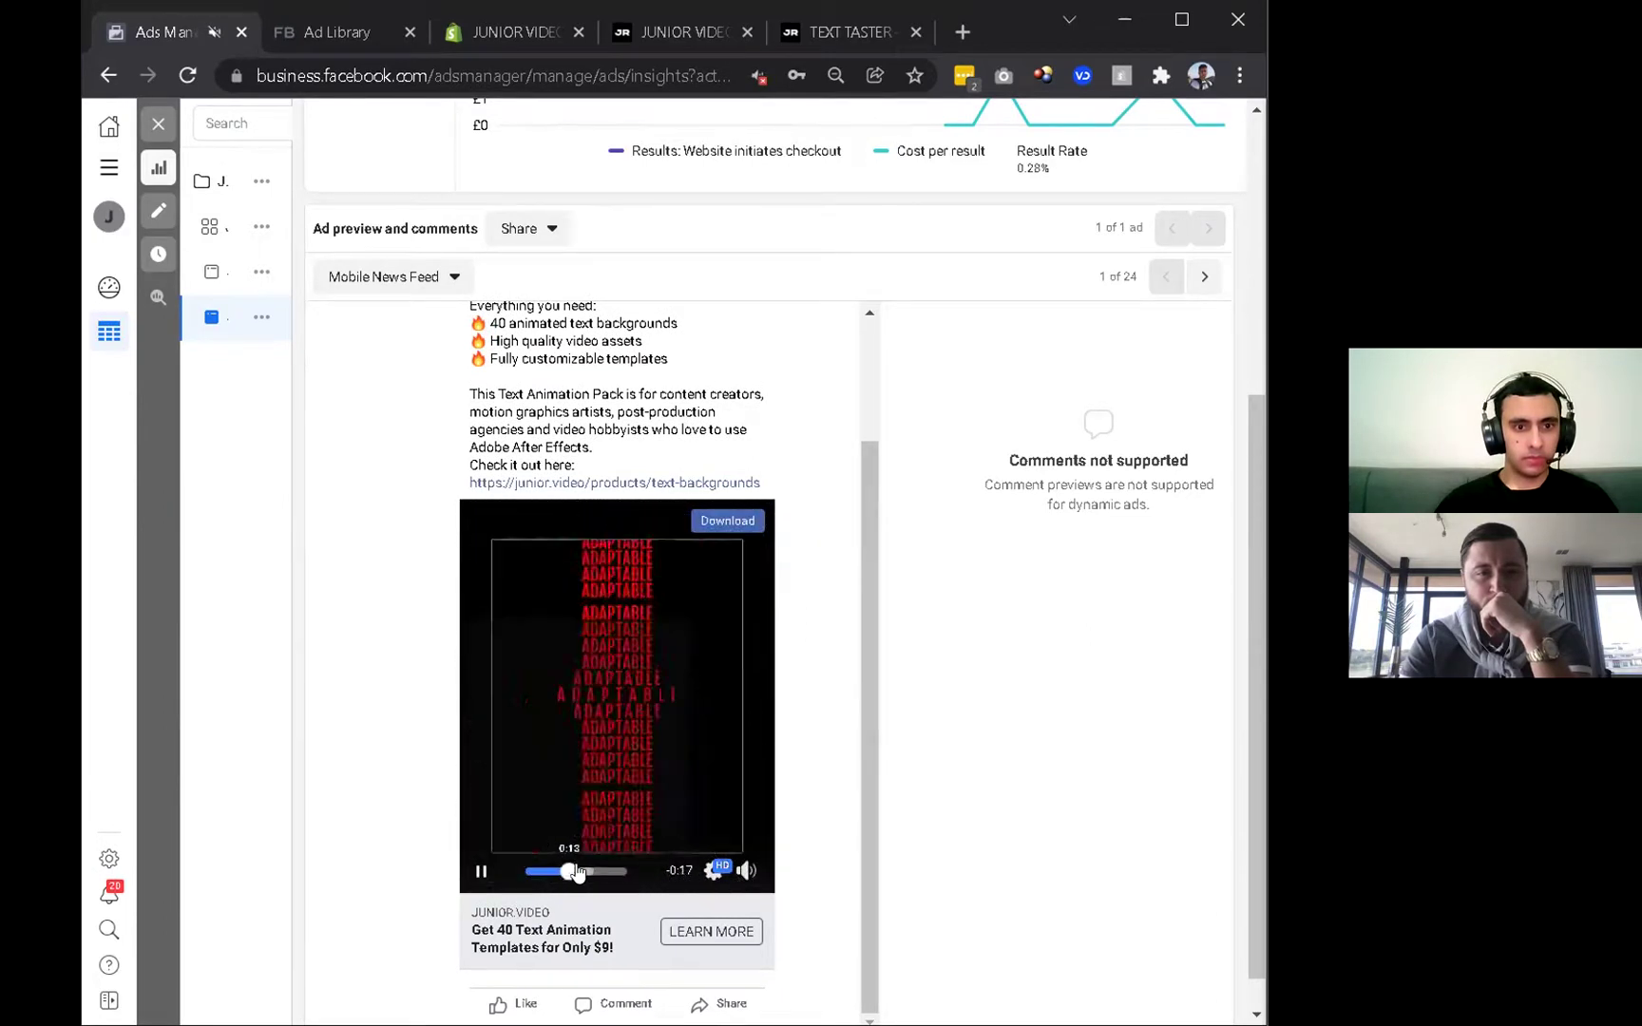
pyautogui.click(598, 872)
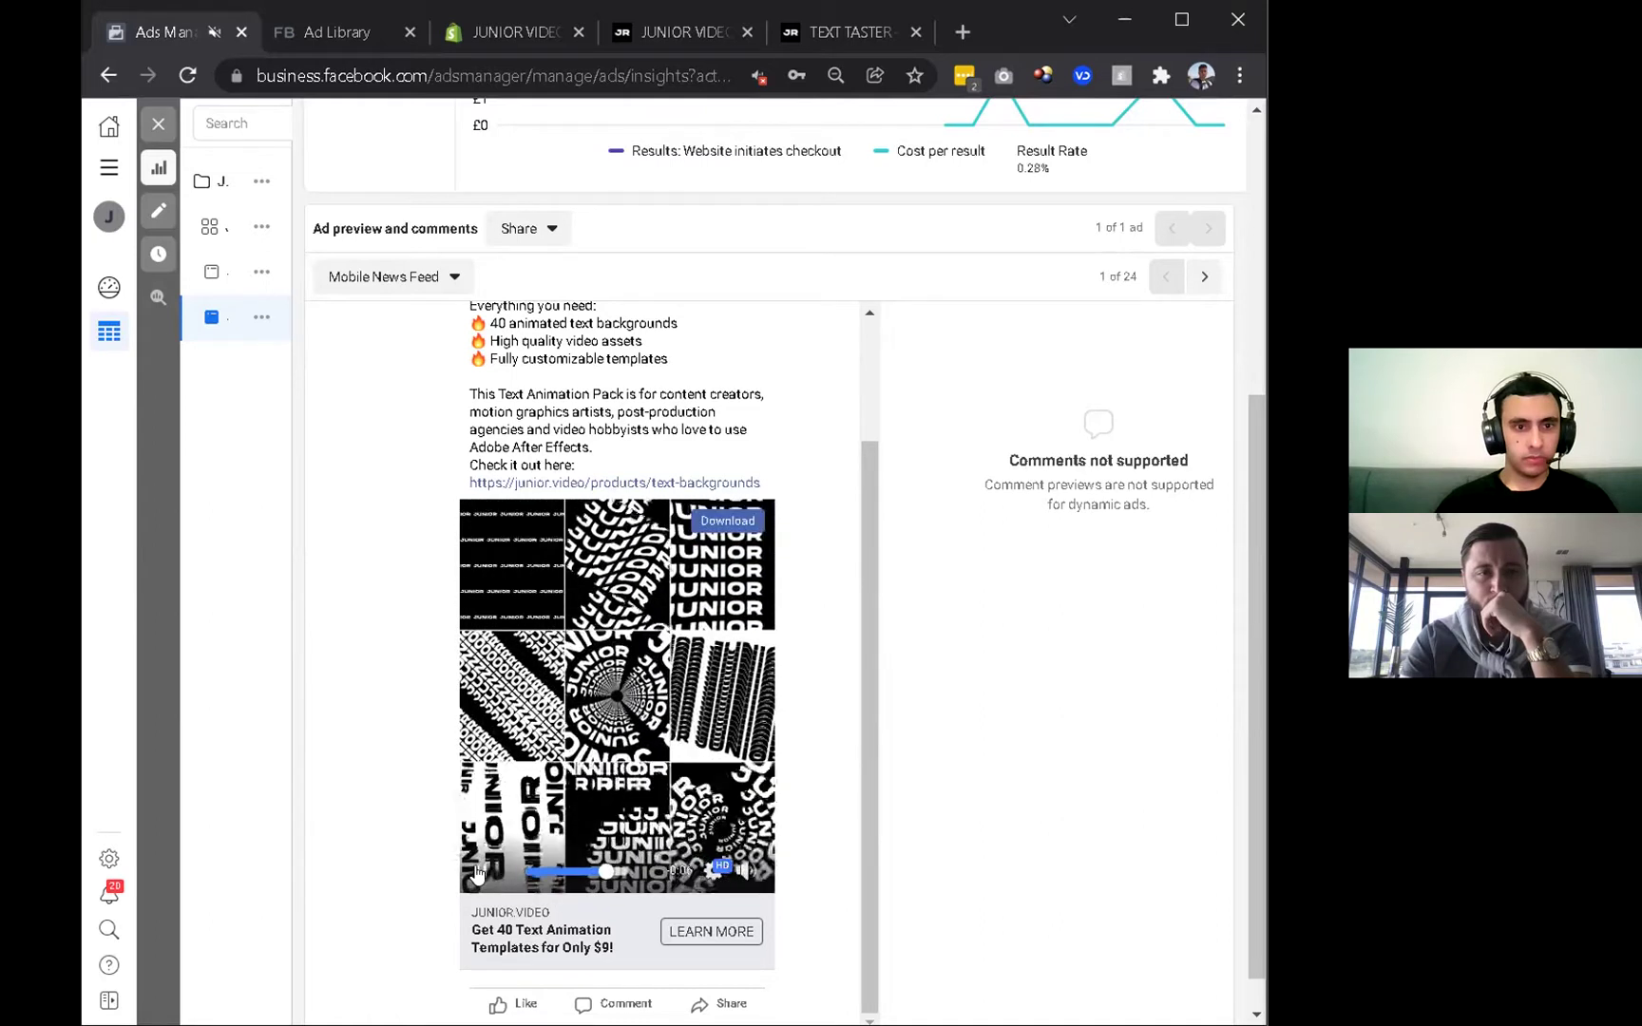
pyautogui.click(482, 872)
pyautogui.click(474, 875)
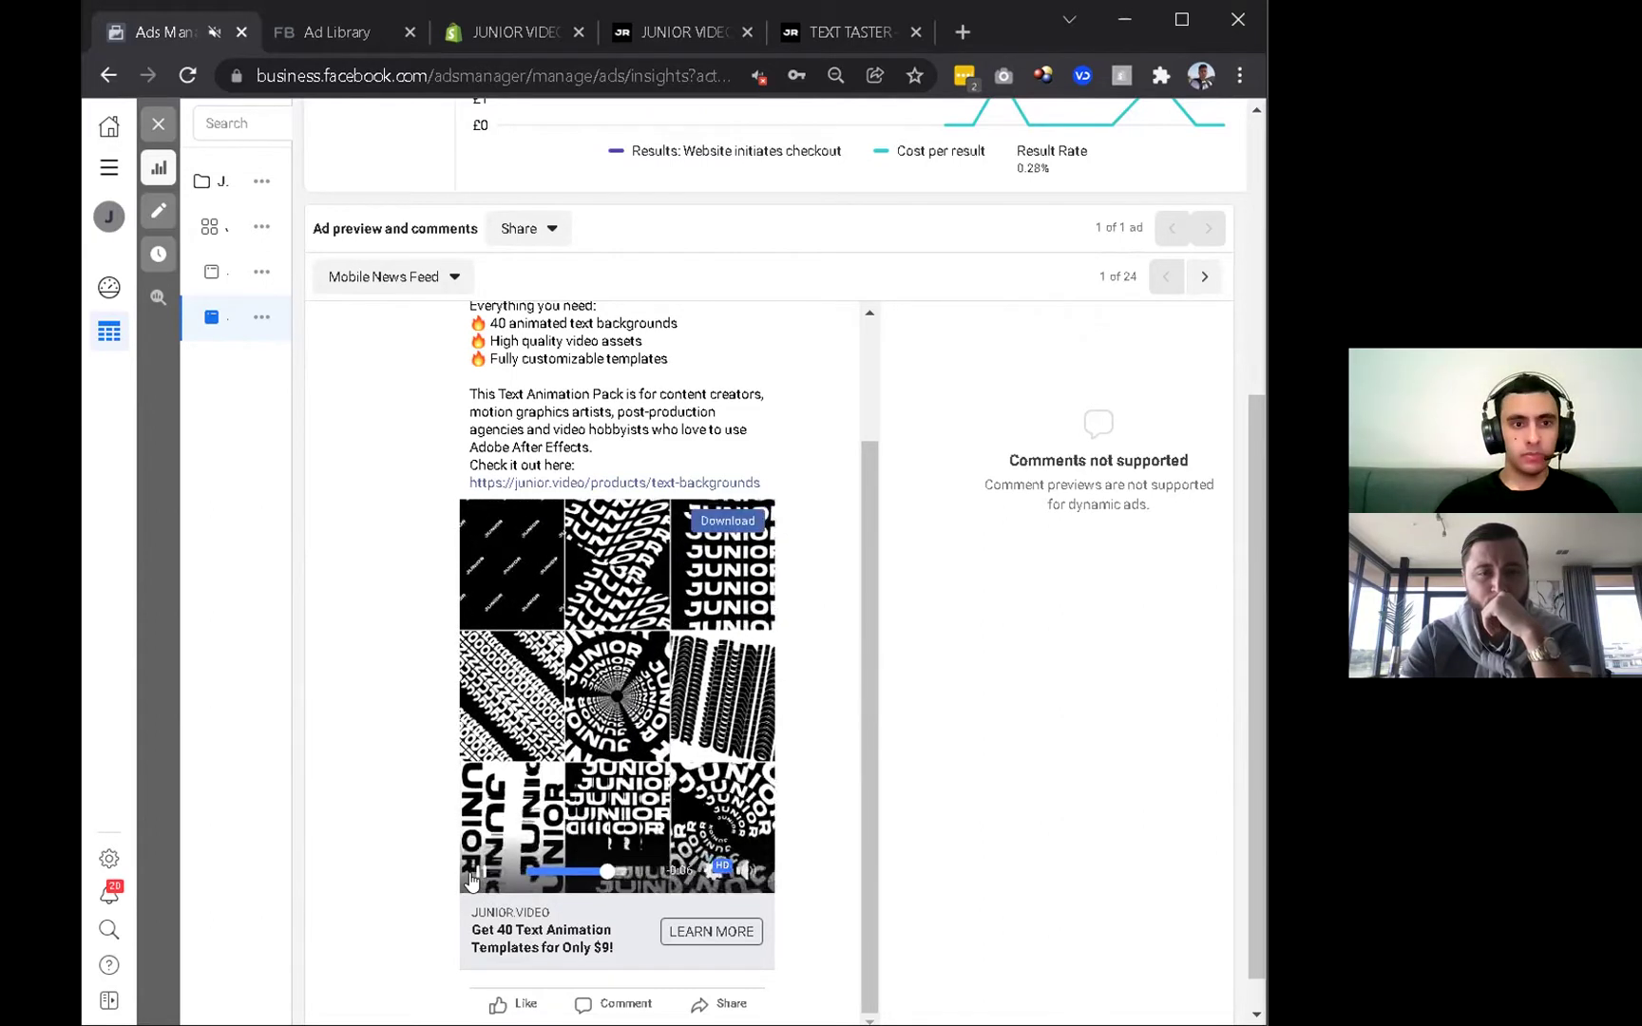
pyautogui.click(582, 872)
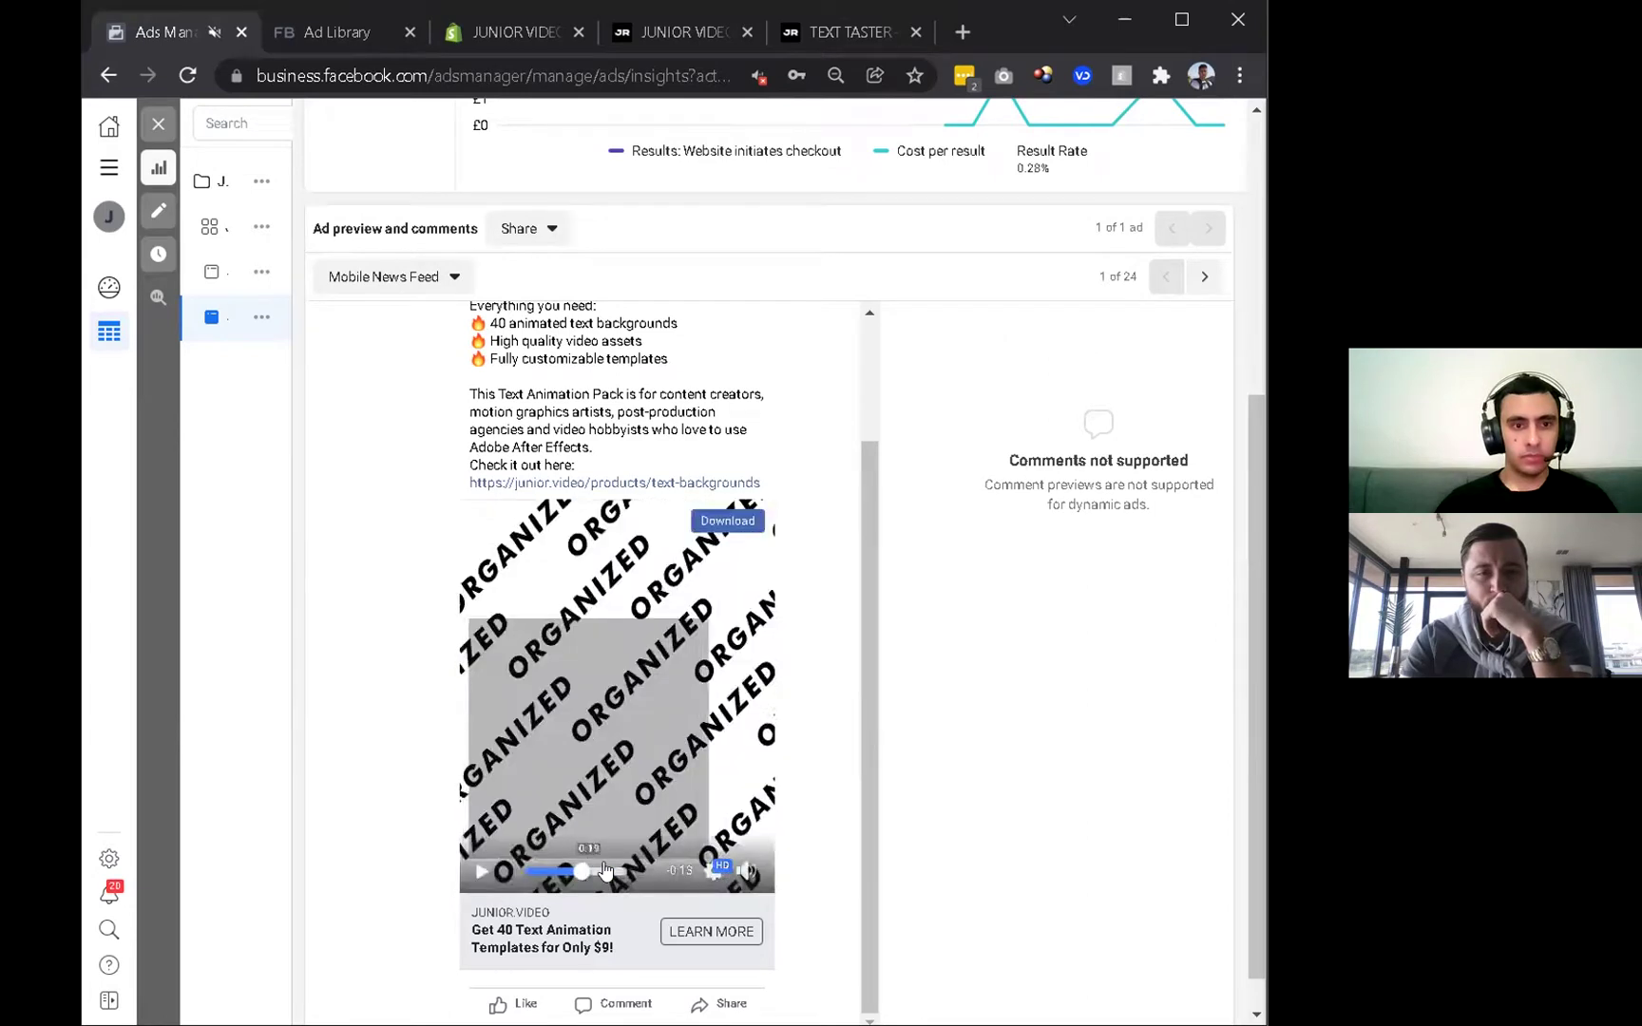
pyautogui.click(605, 872)
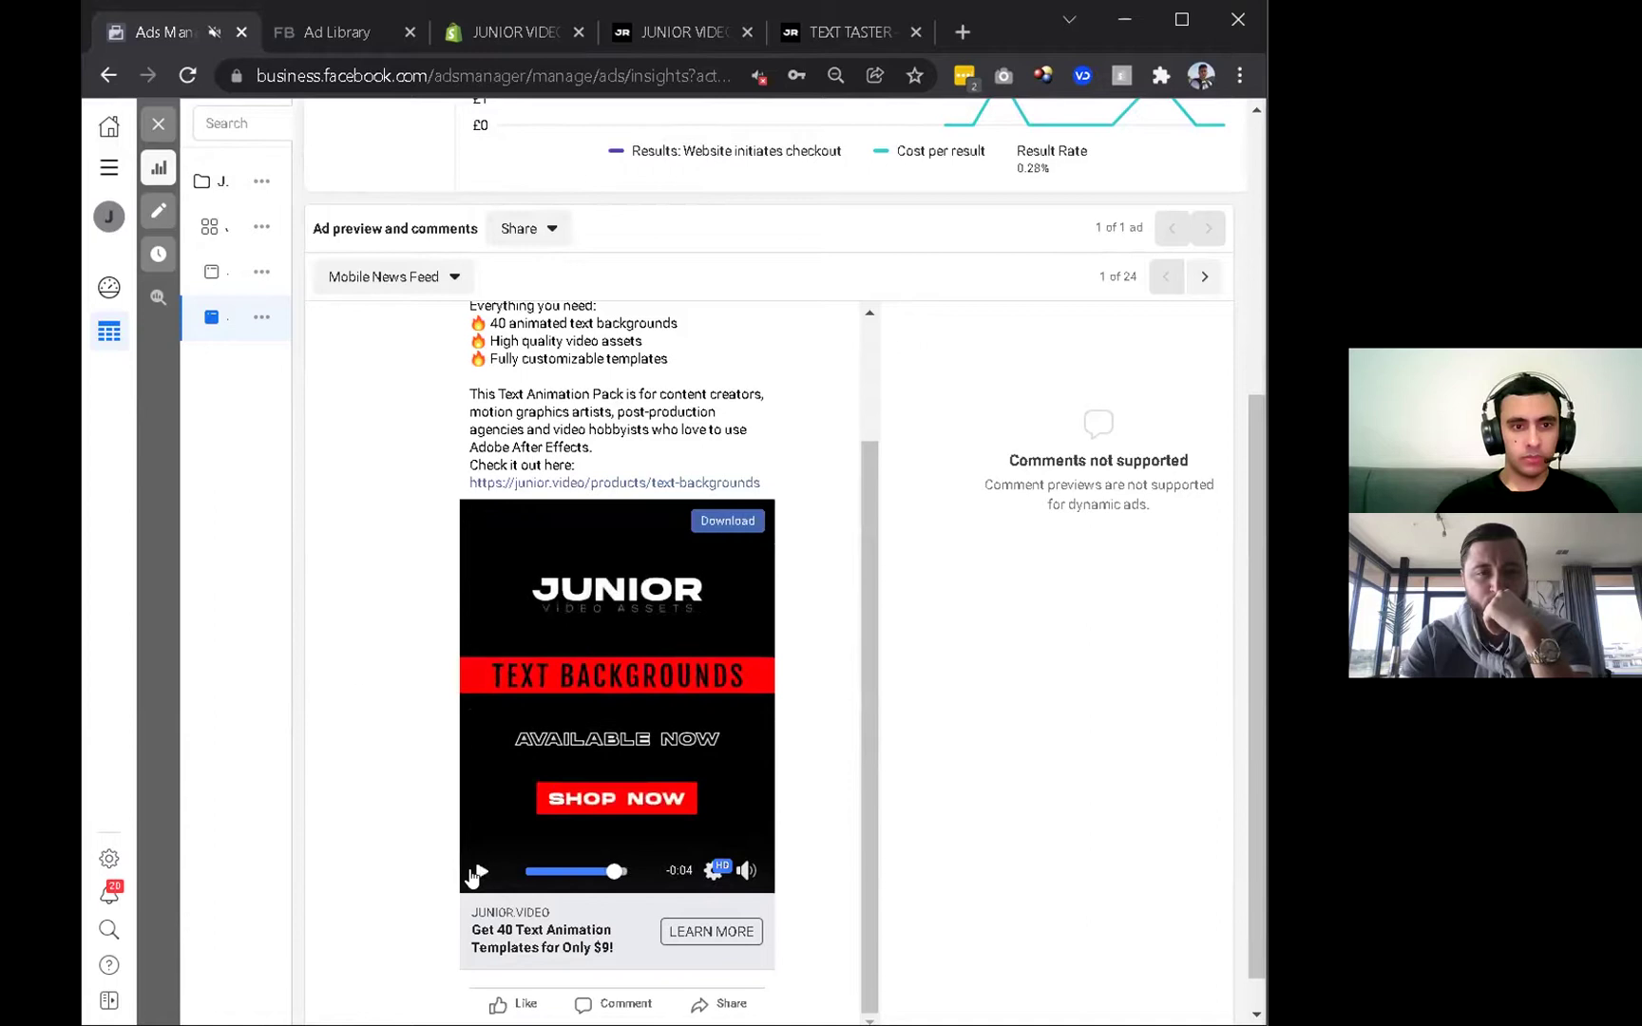
# Close the ad preview and 15s ad editor, go to campaigns, then the Shopify Products page.
pyautogui.click(158, 124)
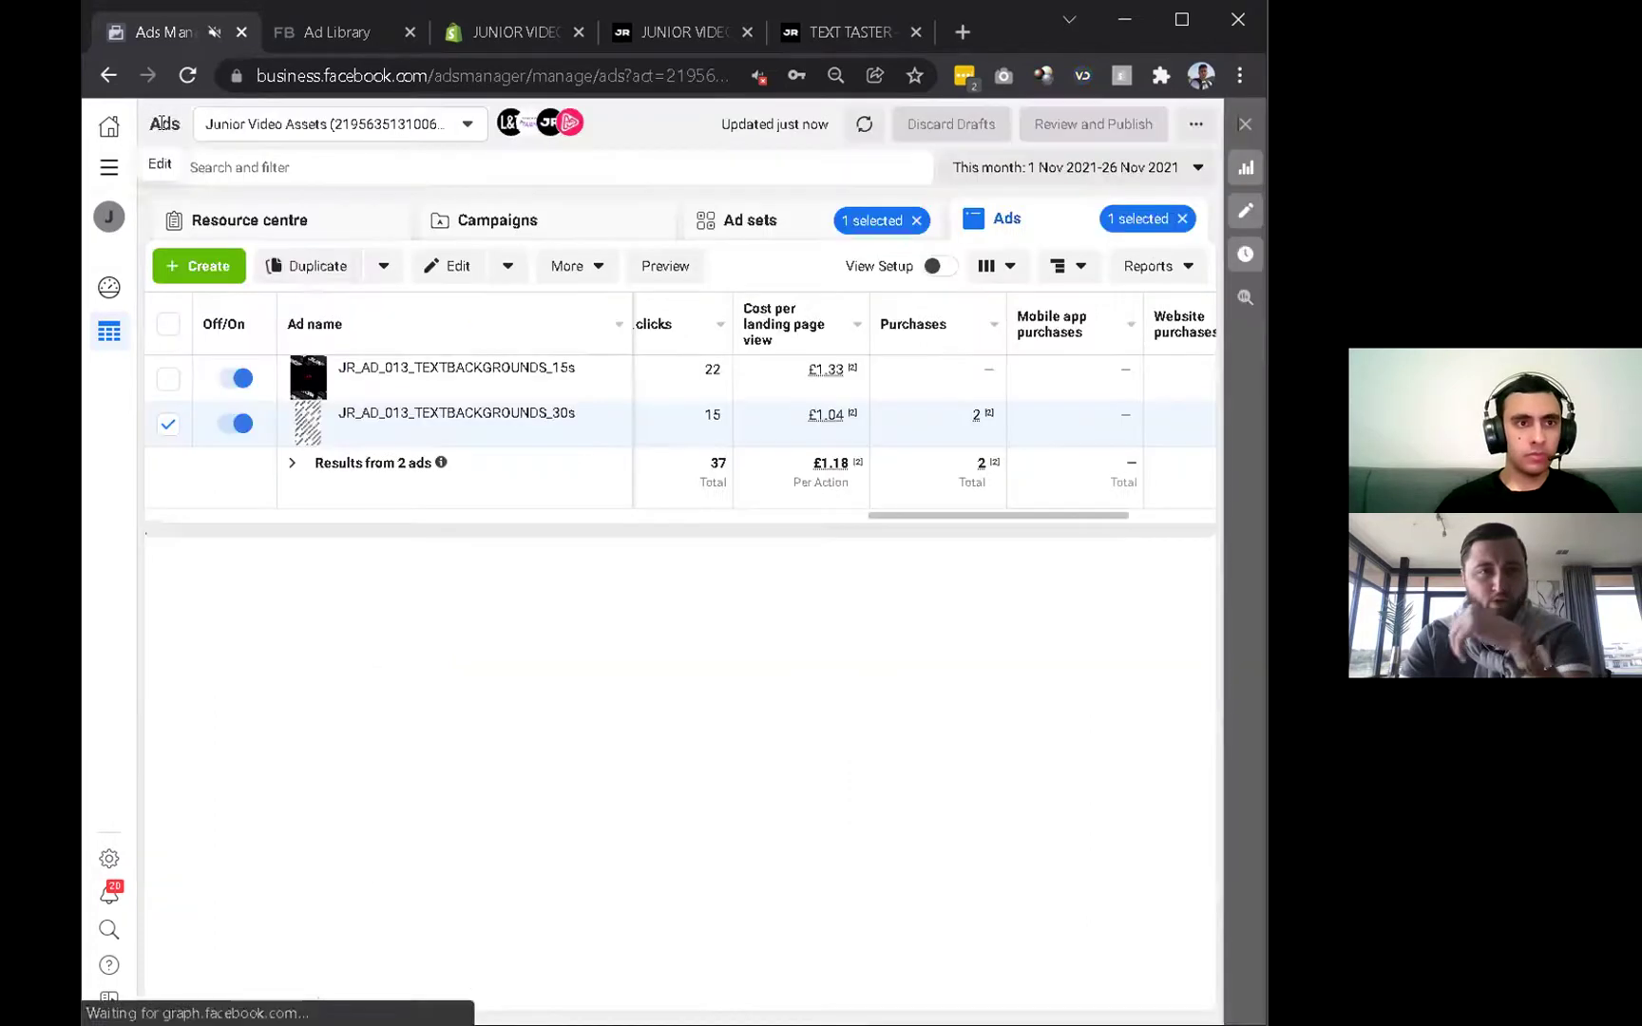
pyautogui.click(444, 385)
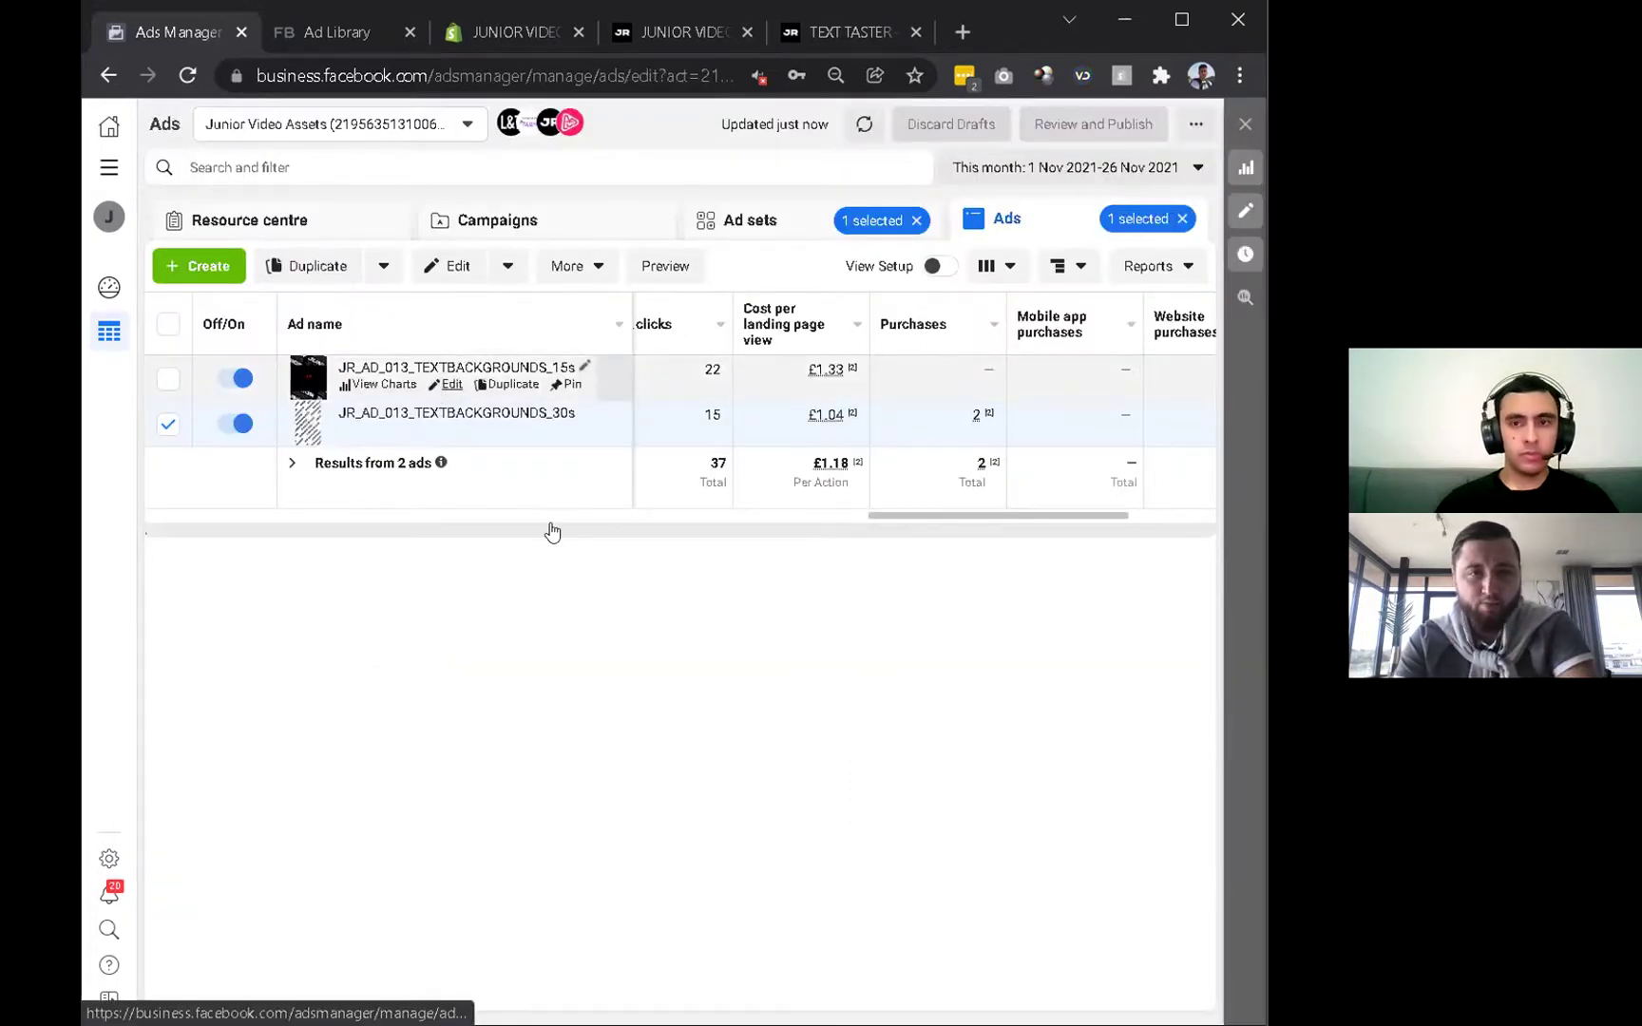
pyautogui.scroll(-10, 554, 770)
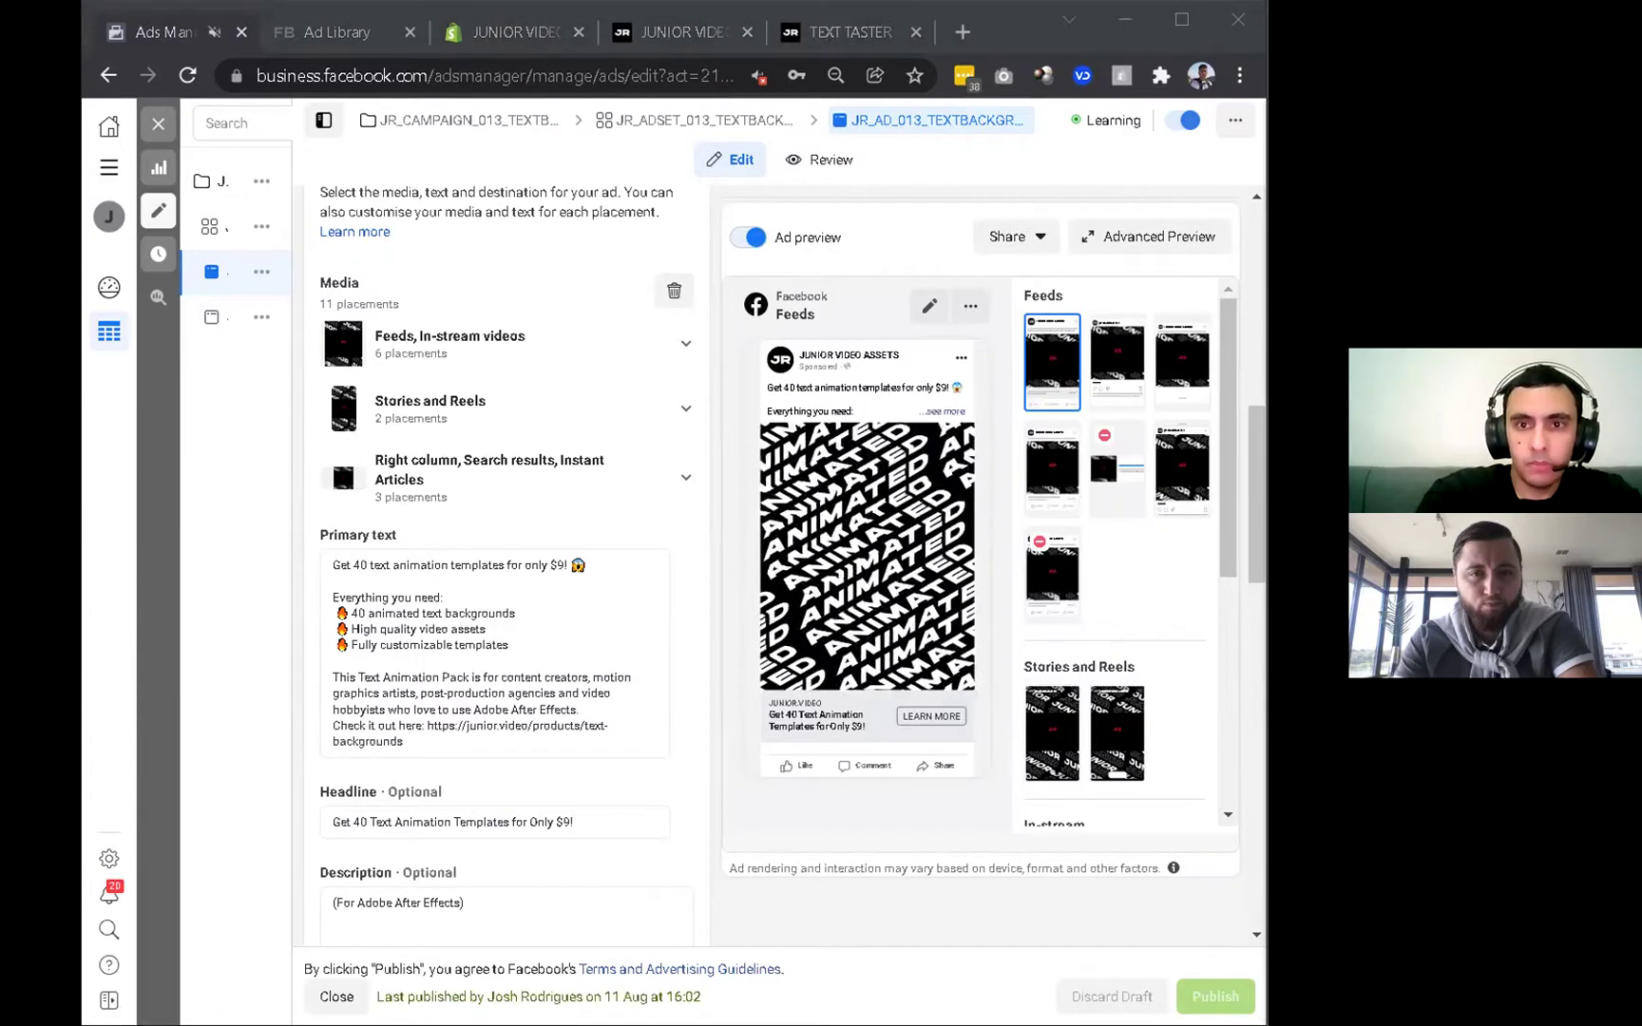
pyautogui.click(158, 126)
pyautogui.click(560, 228)
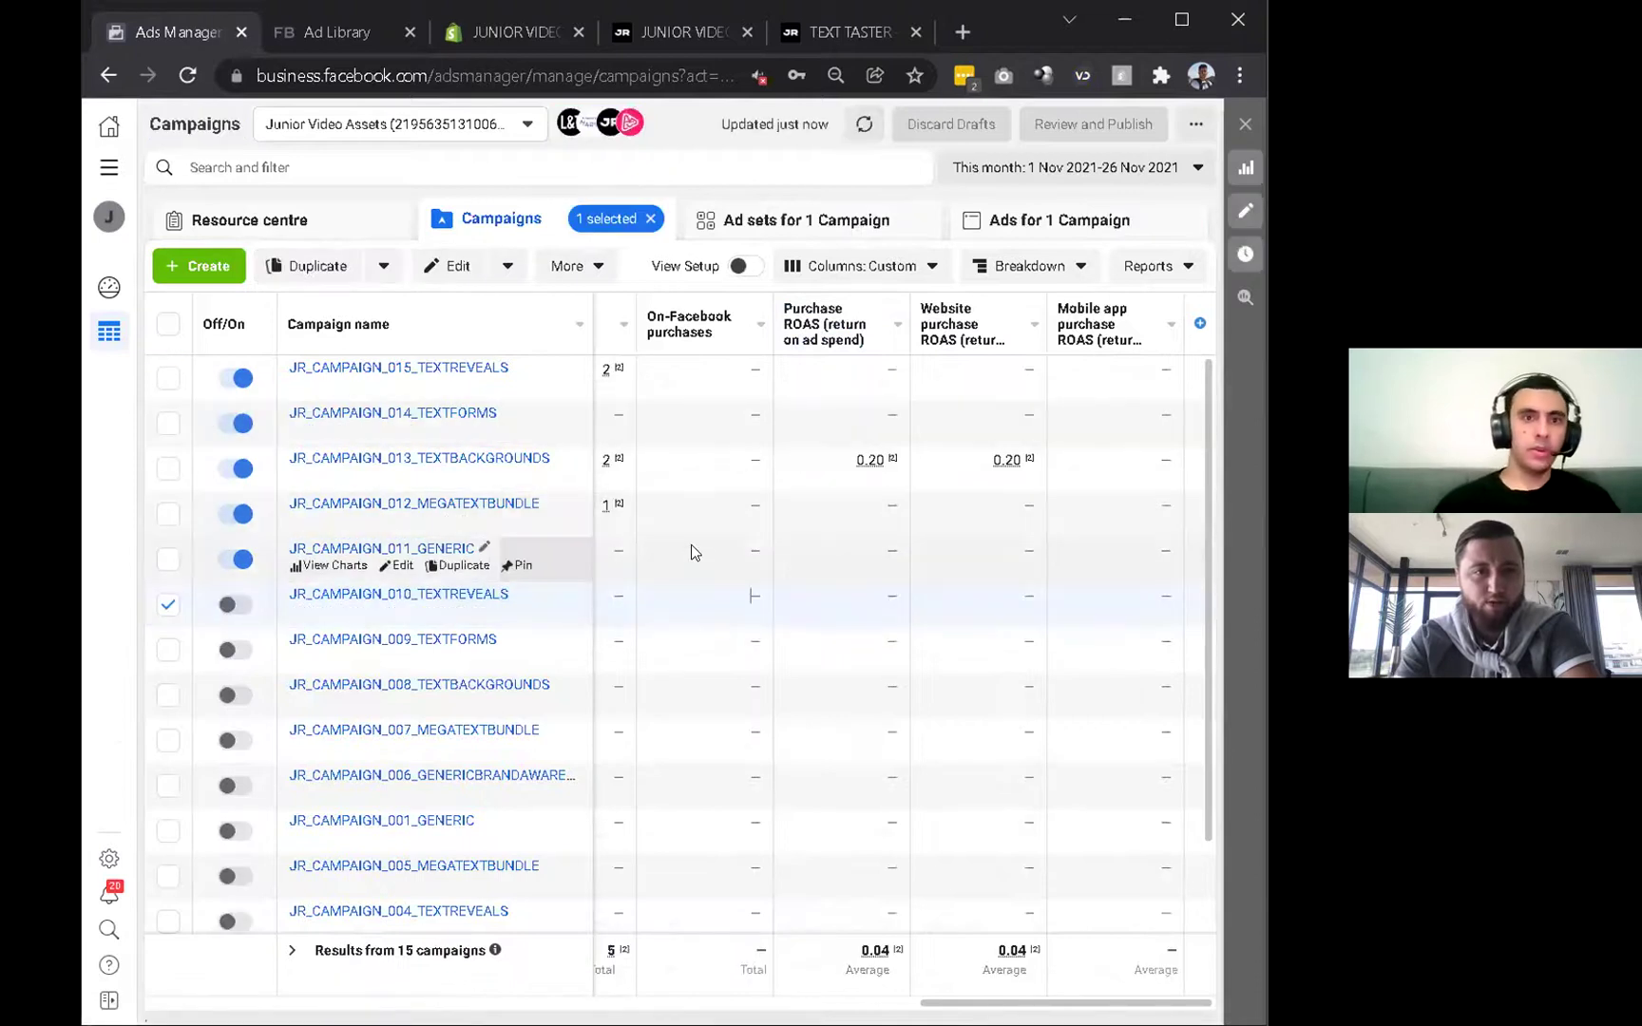
pyautogui.click(518, 33)
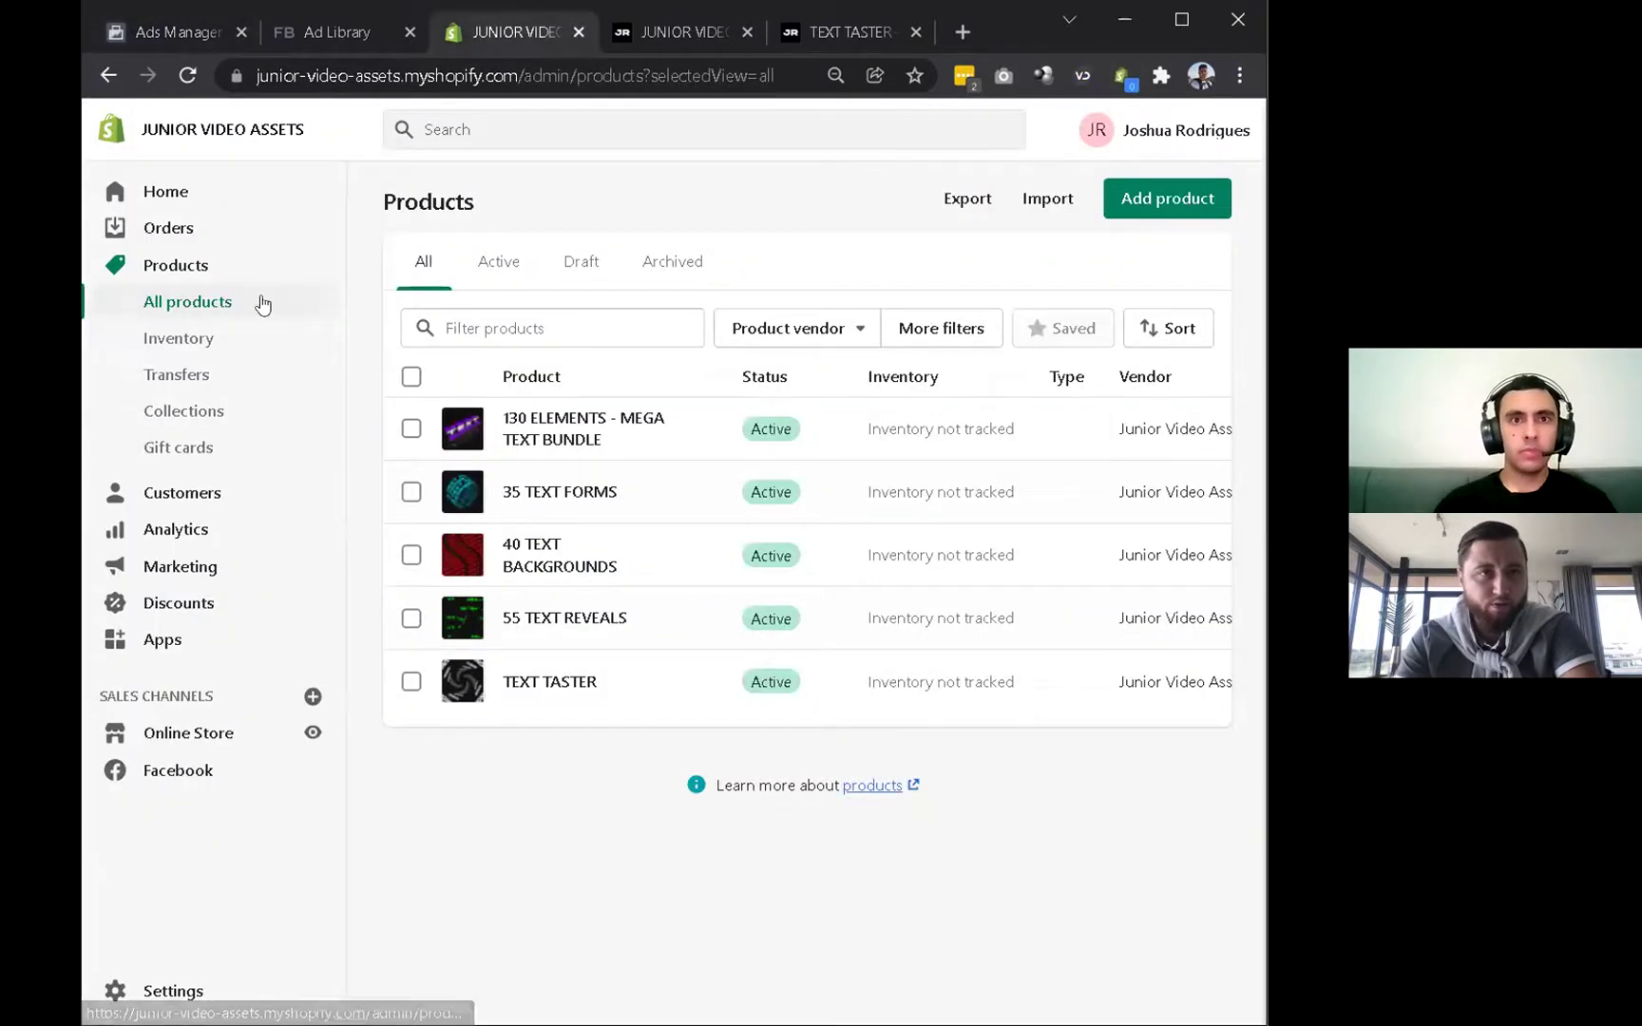
# Reconnect the Facebook account from Shopify's Facebook sales channel.
pyautogui.click(179, 769)
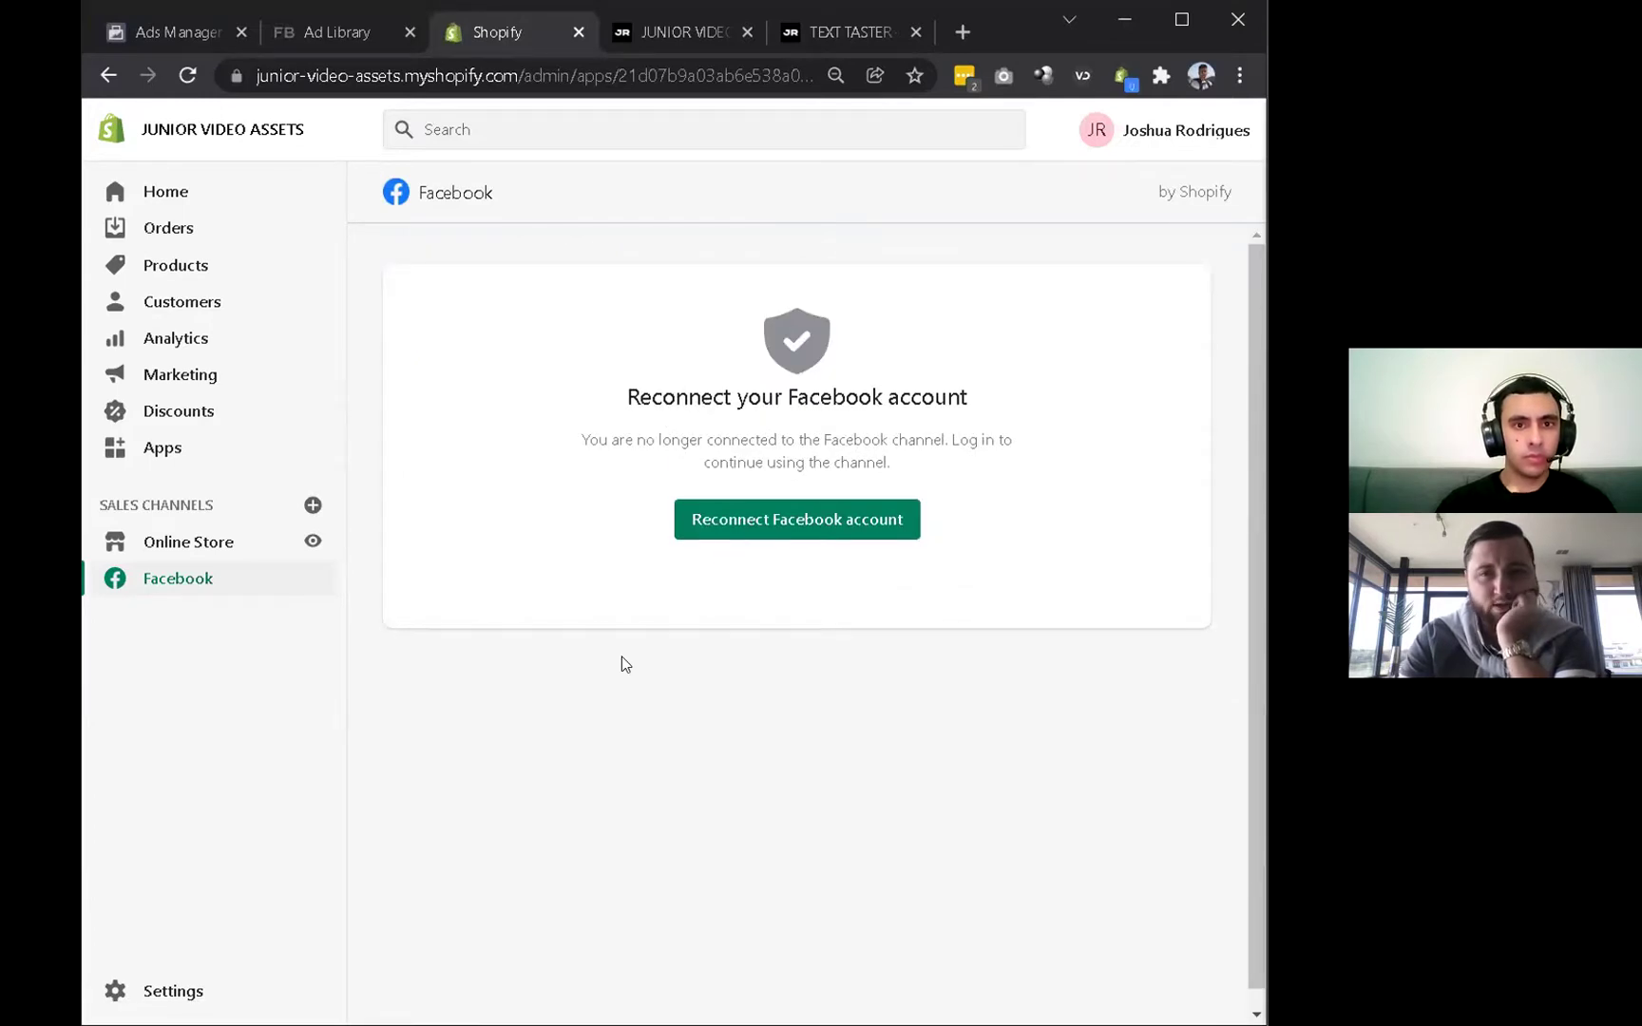
pyautogui.click(829, 538)
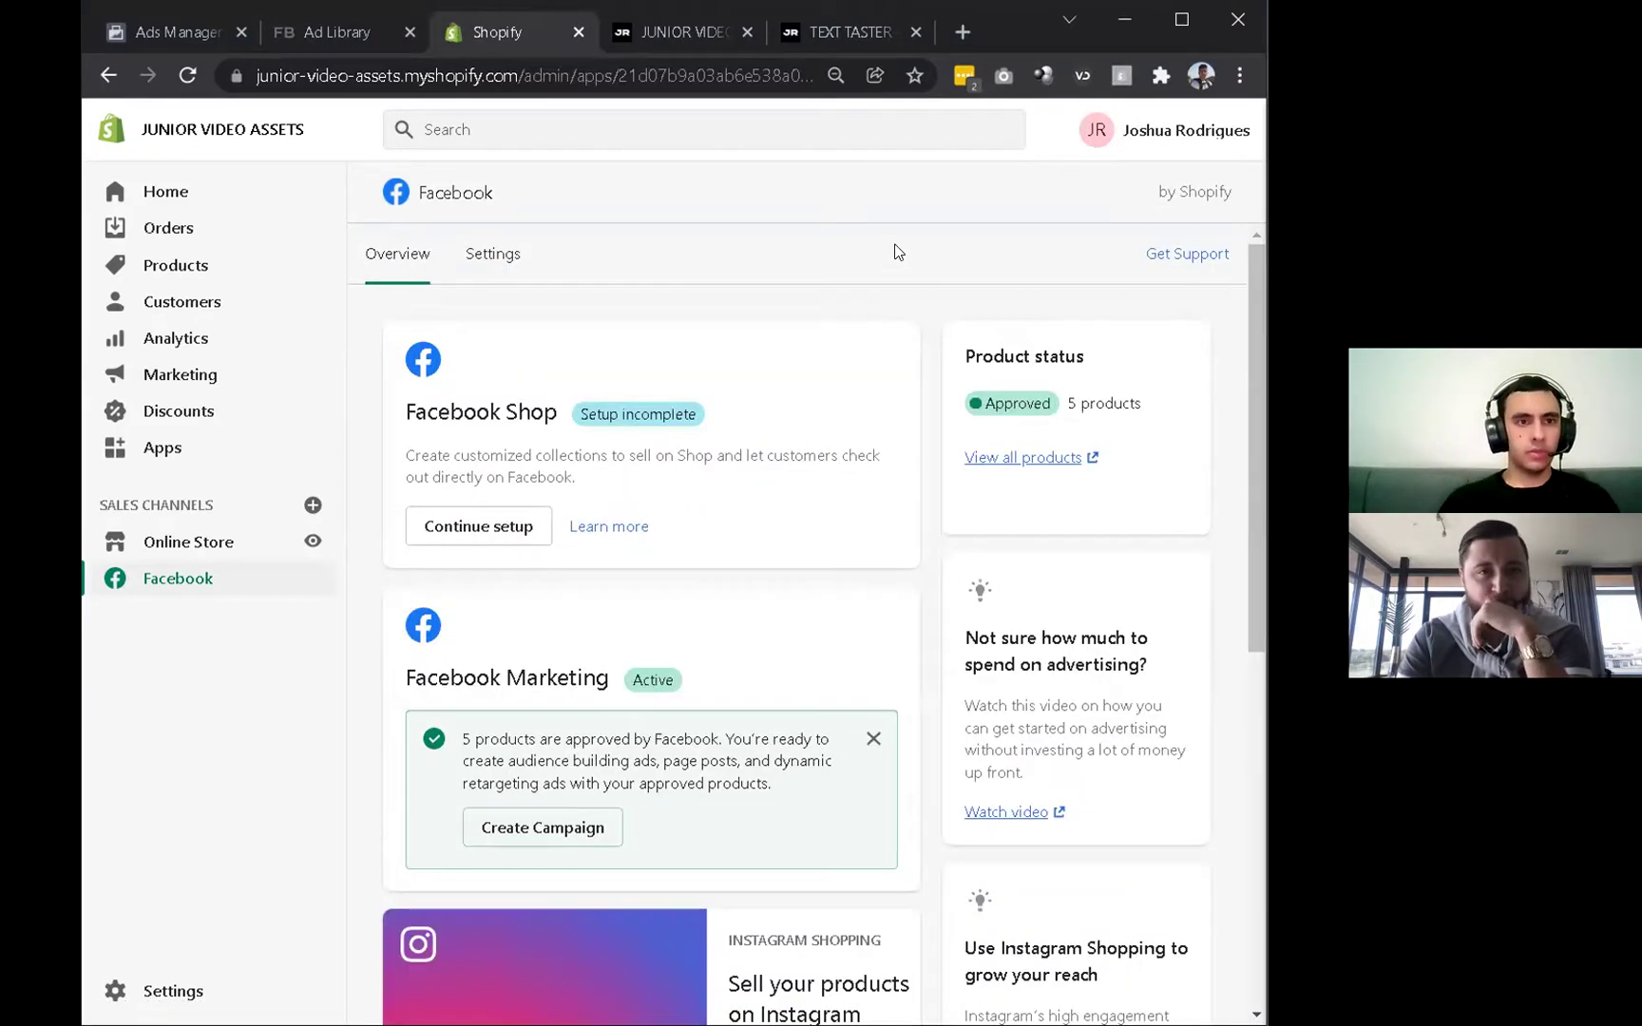
# Review the Facebook channel's Data sharing (Maximum) and Marketing settings (ad account, United States).
pyautogui.click(487, 256)
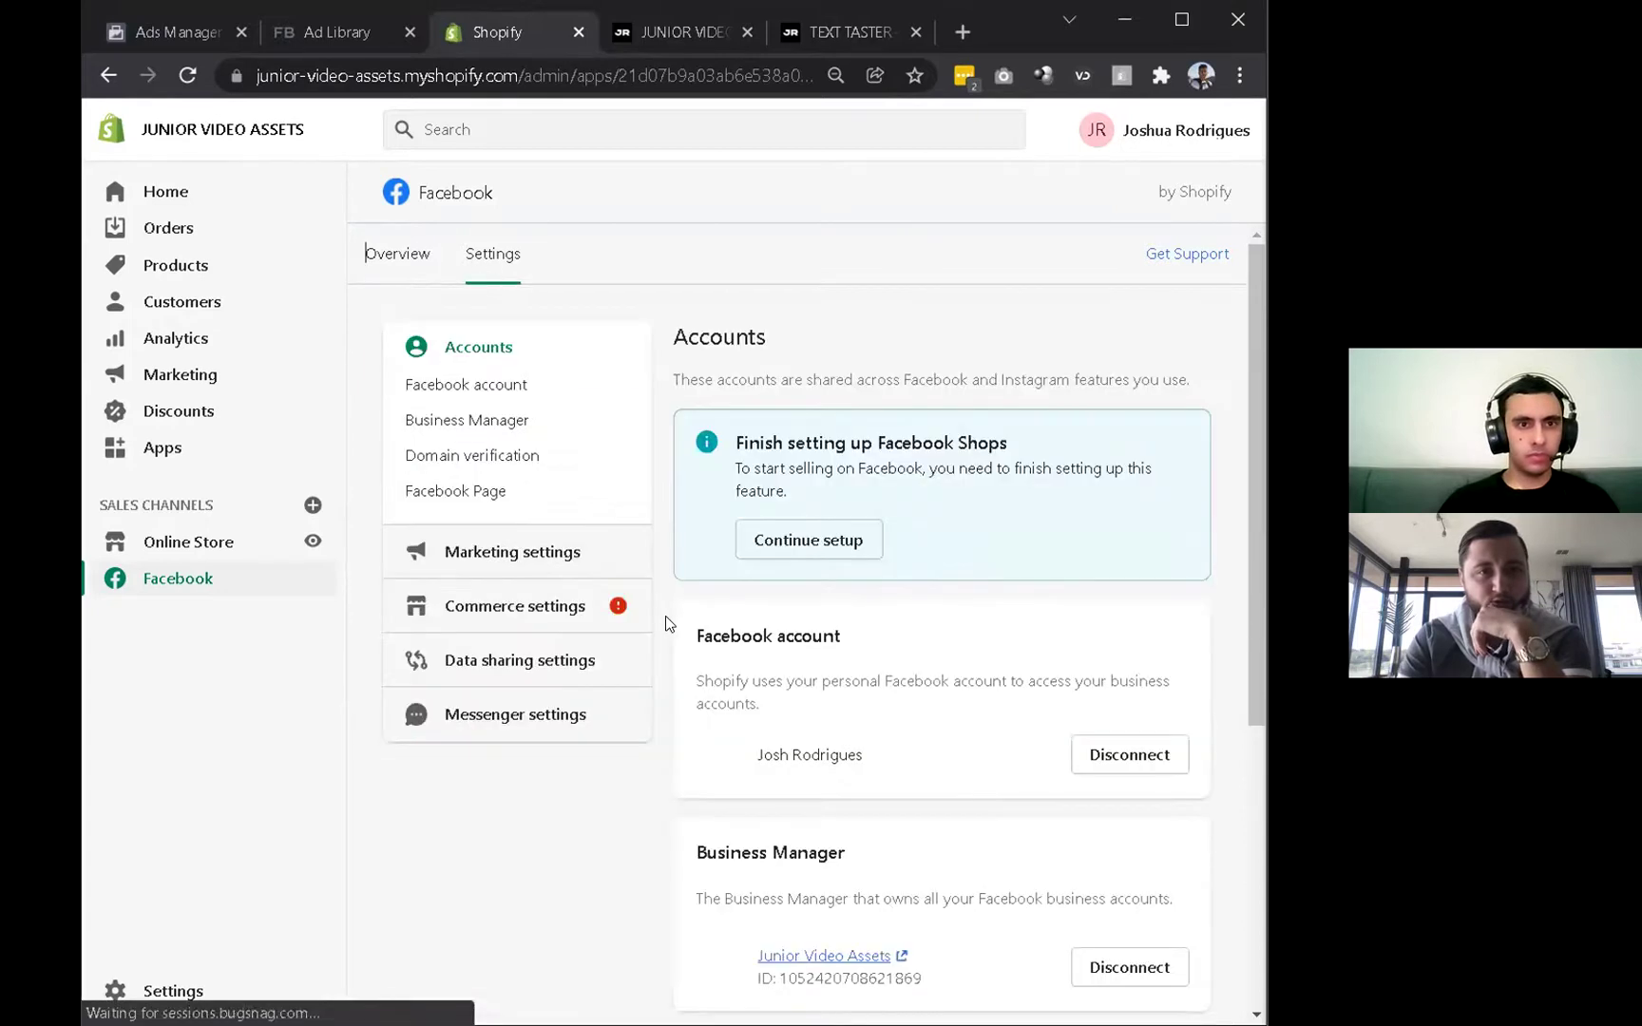
pyautogui.click(529, 662)
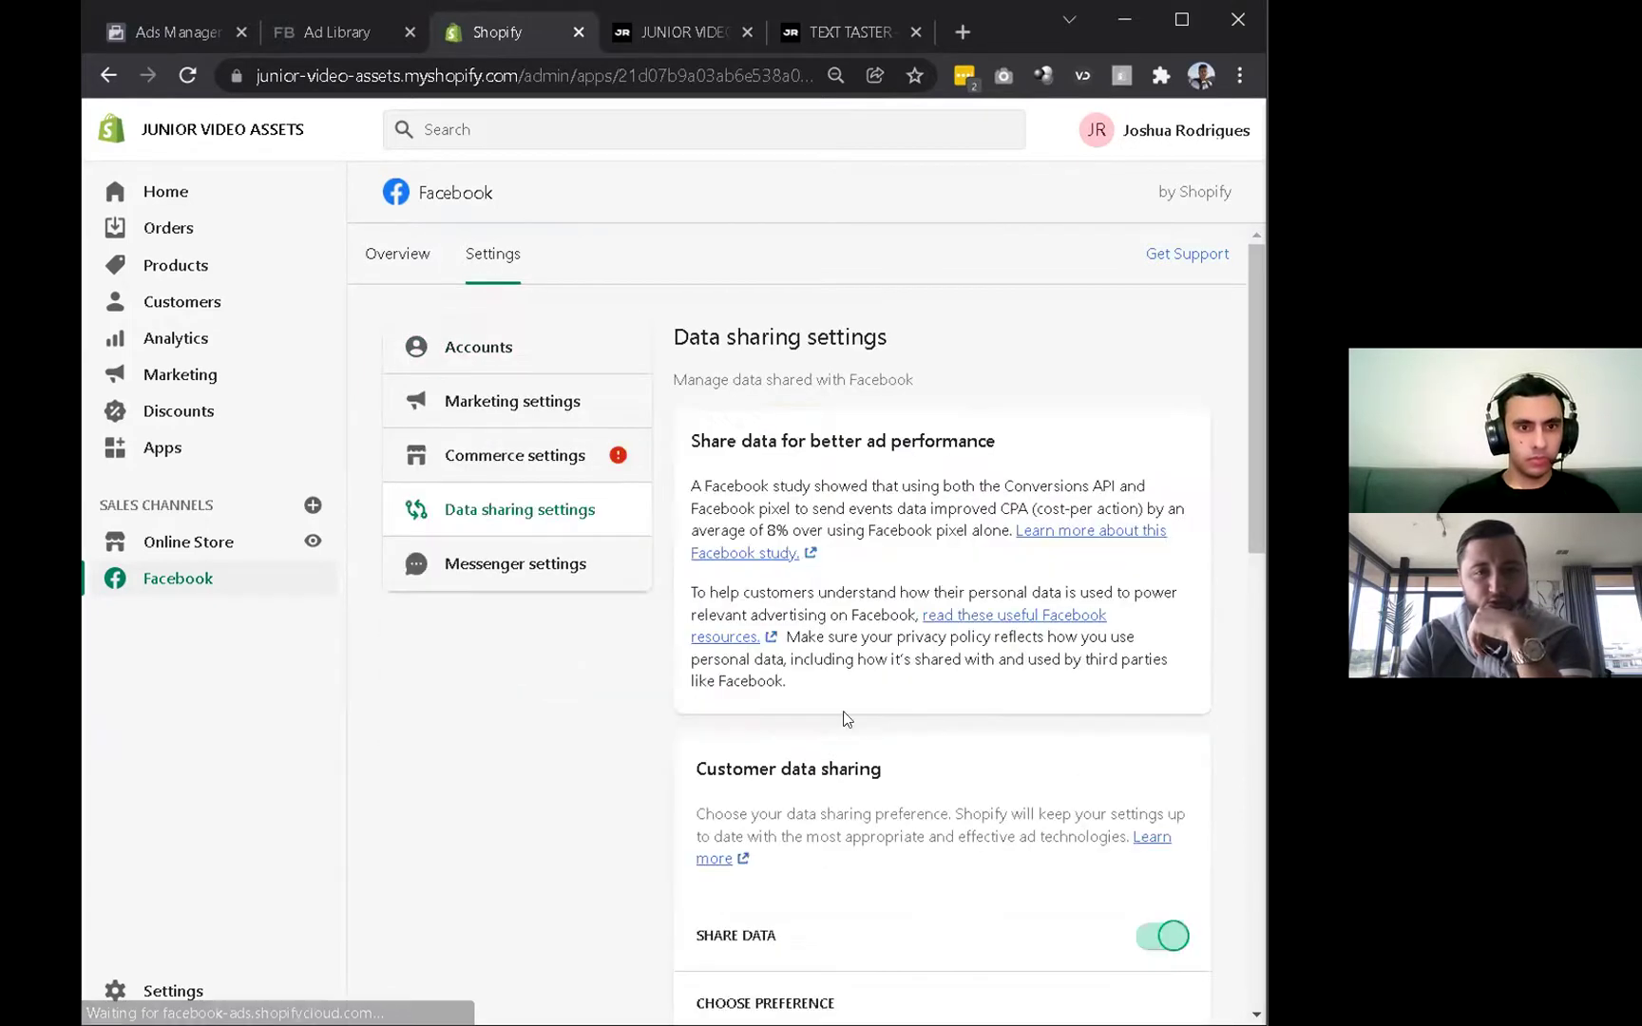
pyautogui.scroll(-5, 1017, 766)
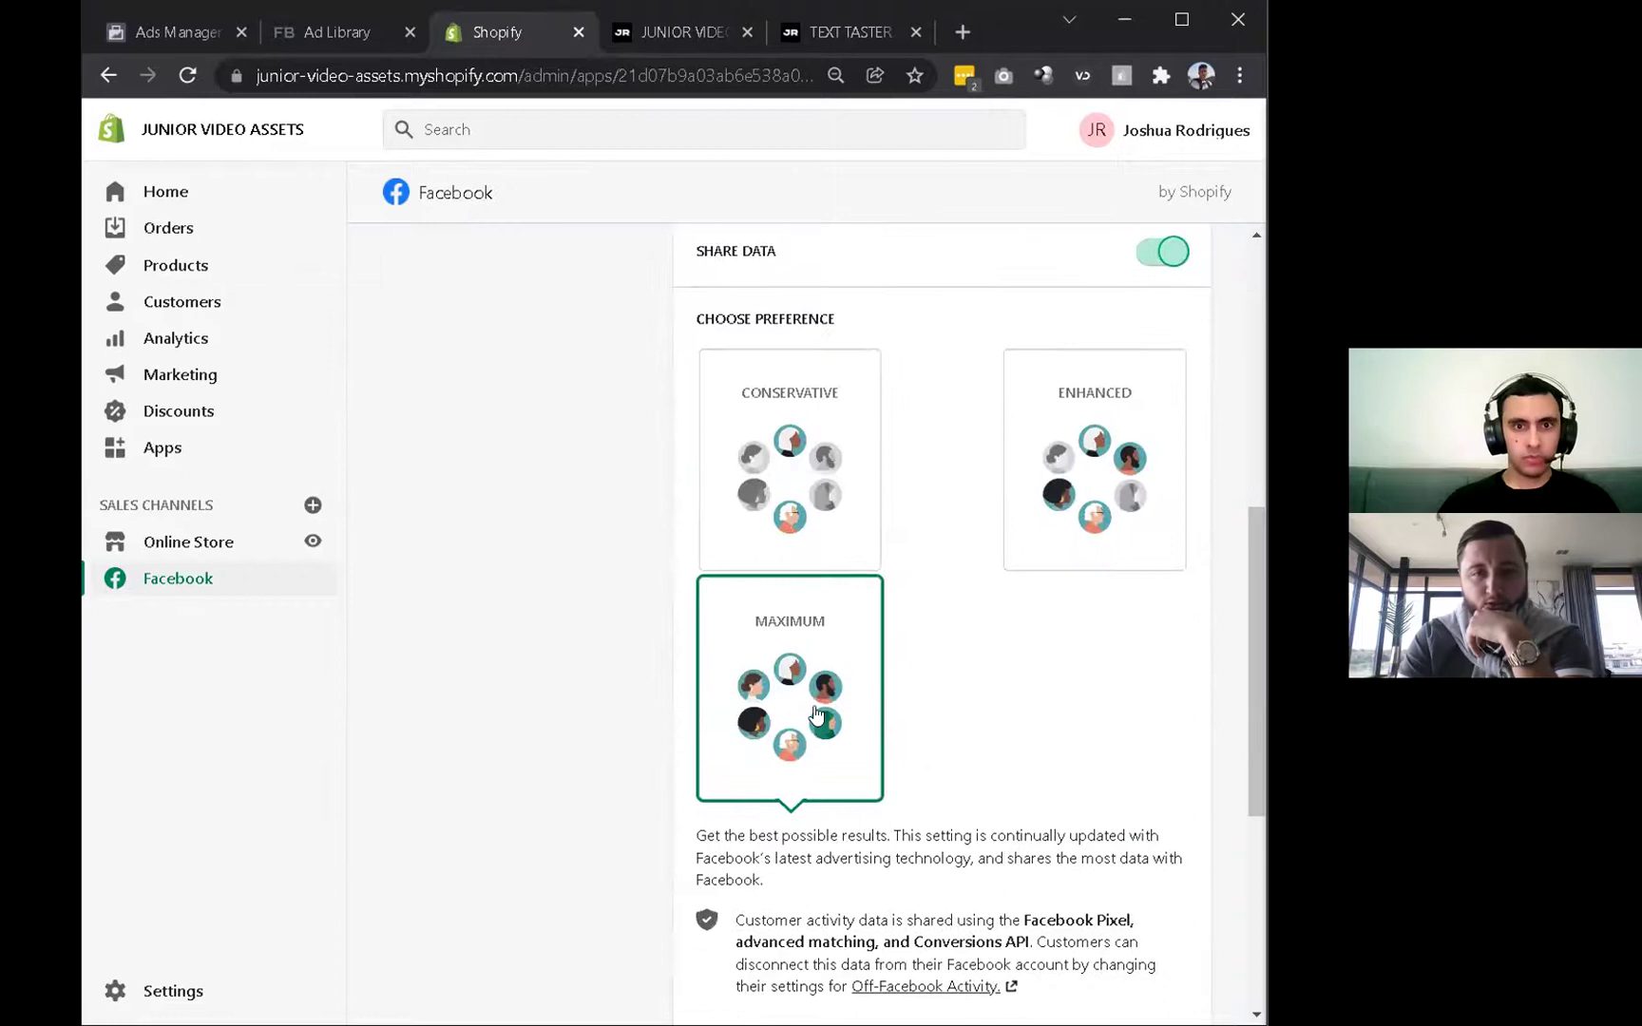
pyautogui.scroll(-5, 816, 715)
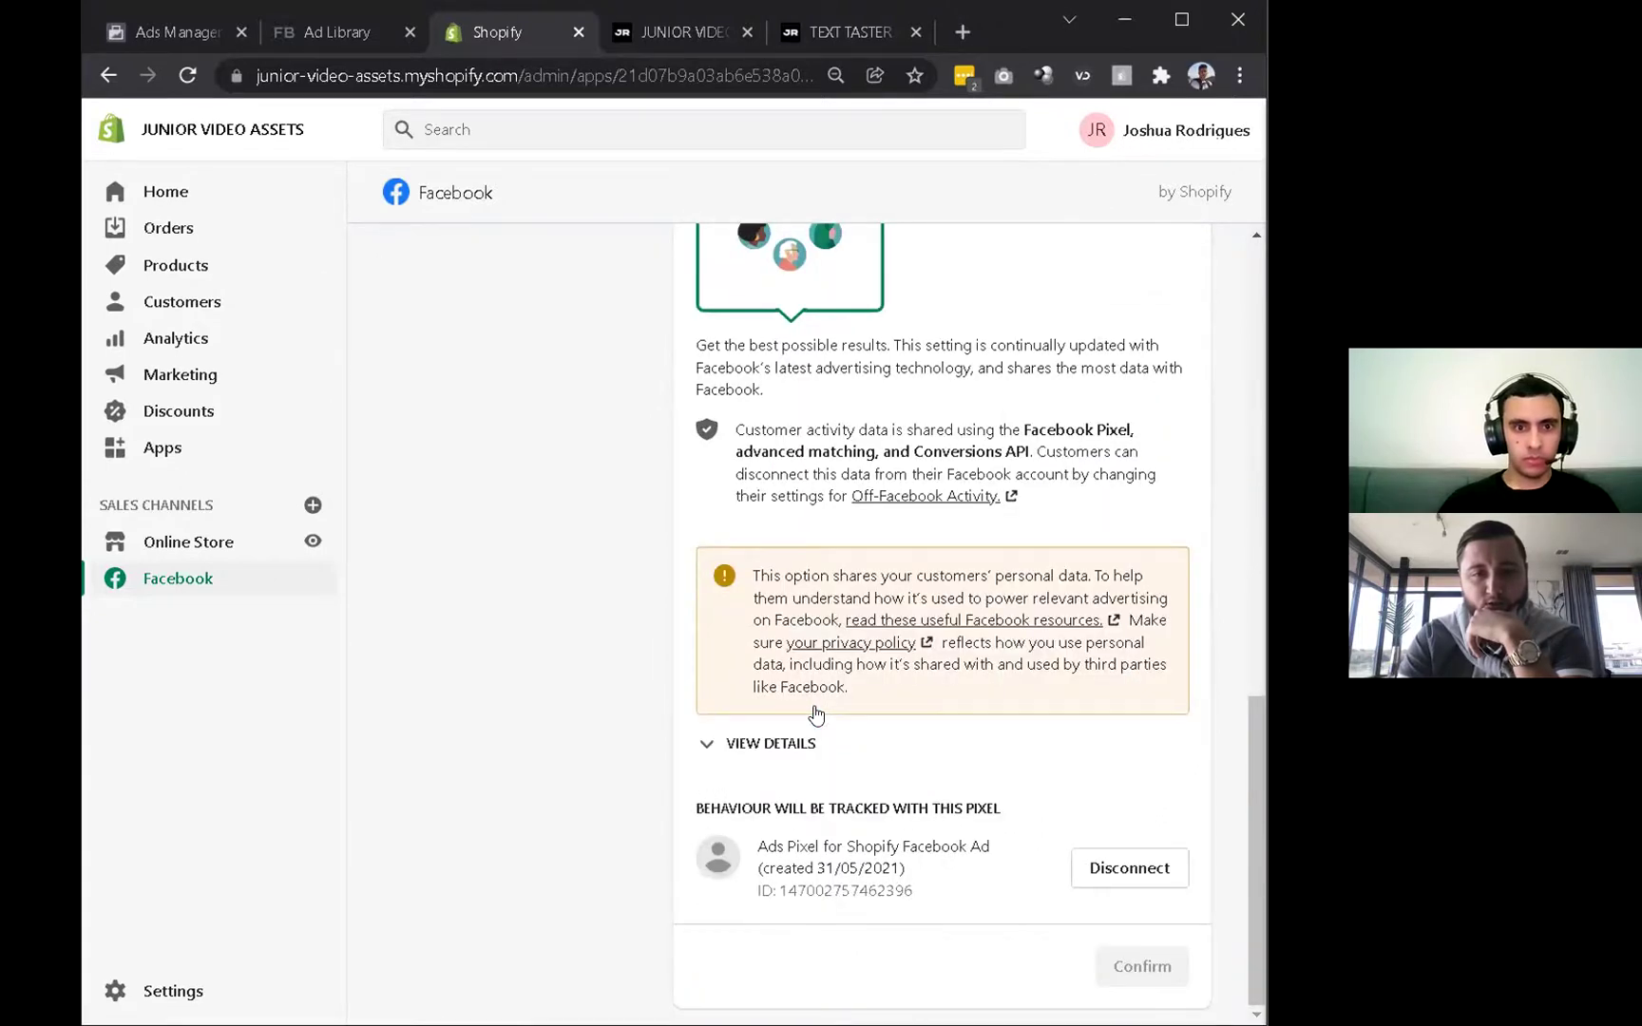
pyautogui.scroll(10, 816, 715)
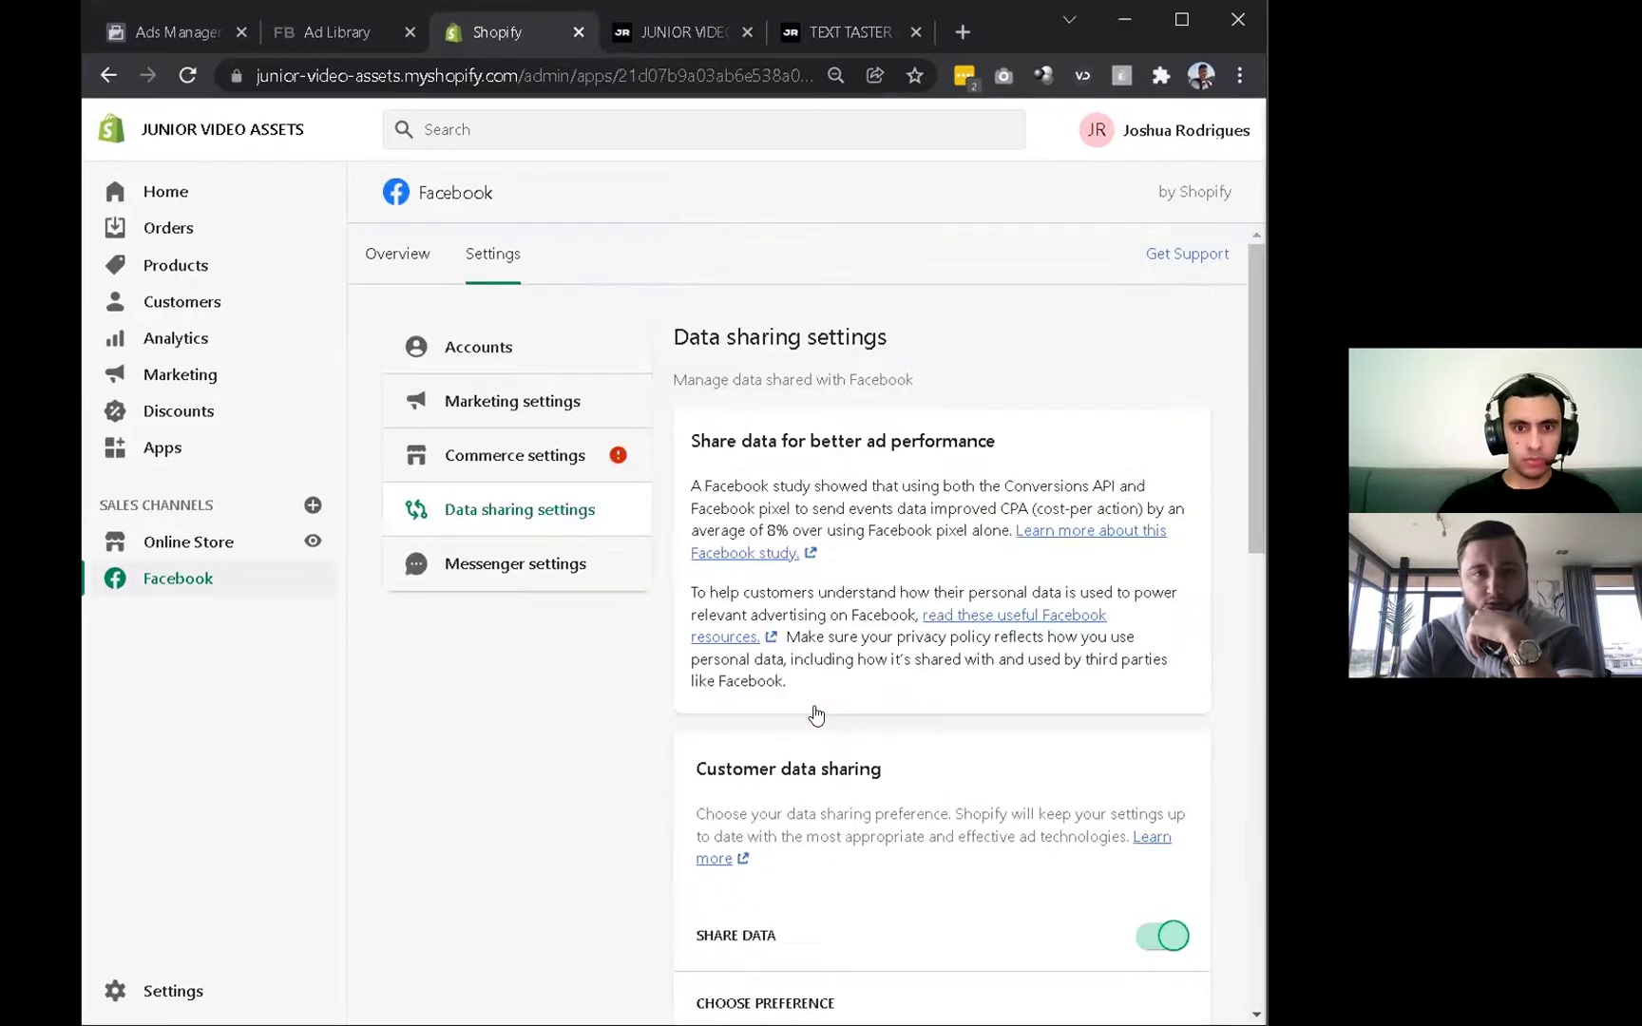
pyautogui.click(520, 403)
pyautogui.scroll(-3, 805, 526)
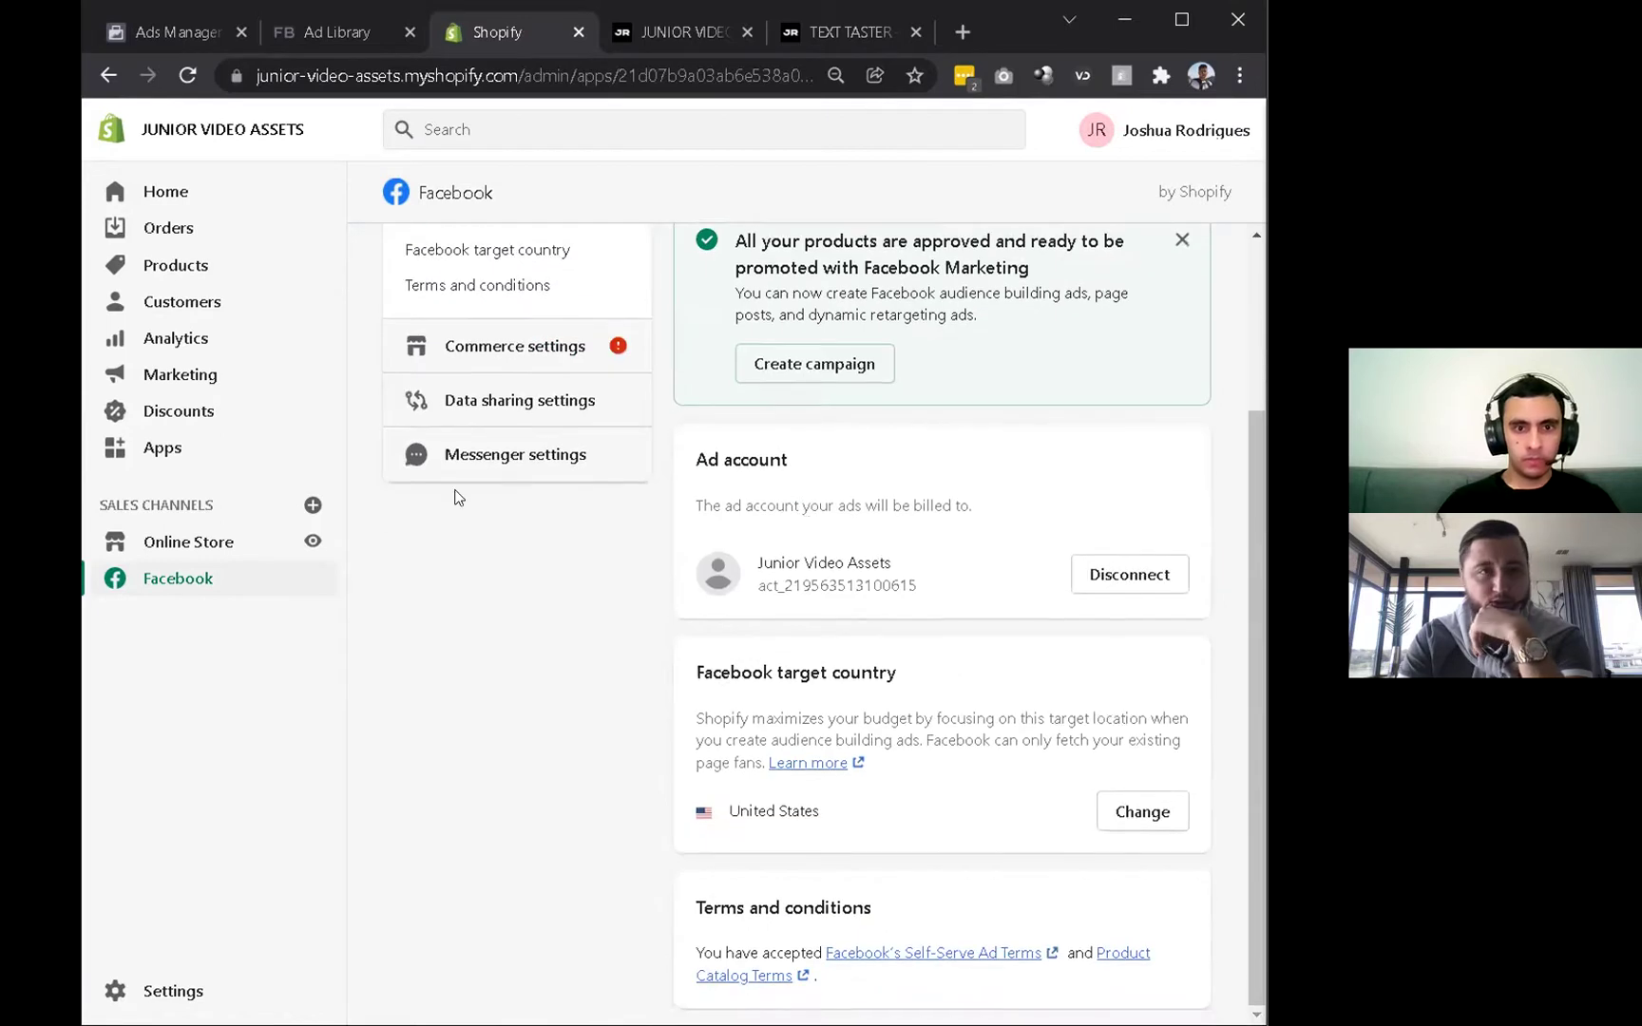
pyautogui.scroll(2, 457, 497)
# Go to Events Manager and the Shopify pixel's Settings tab.
pyautogui.click(181, 33)
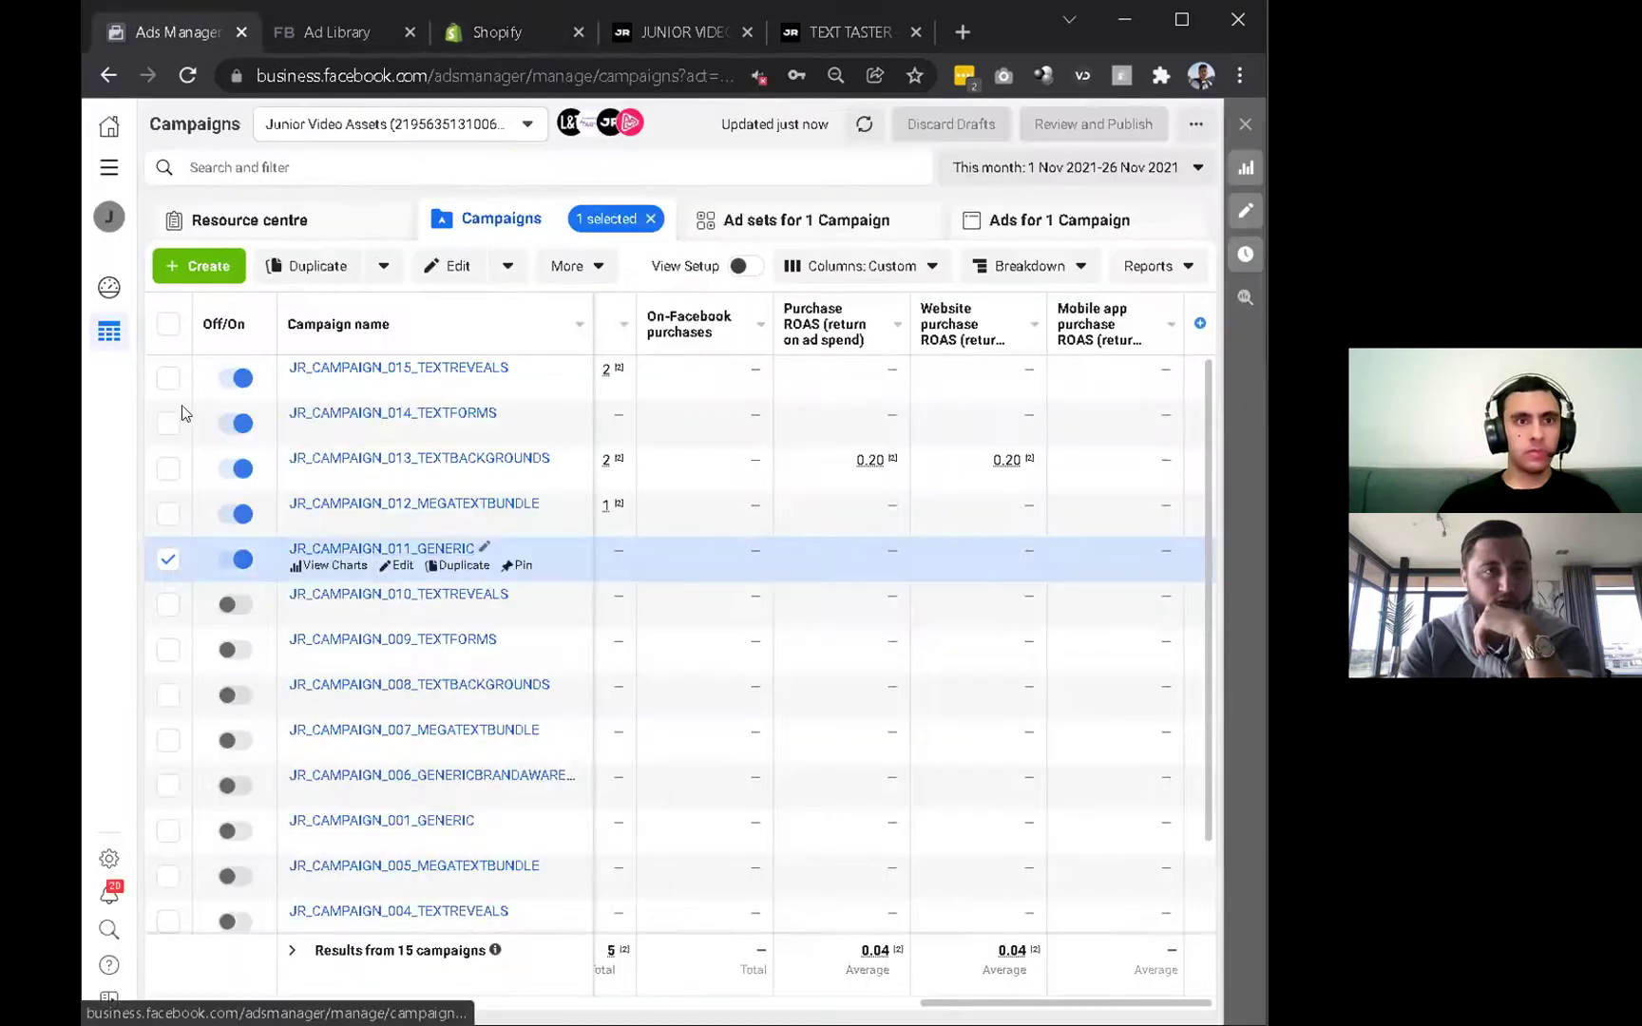
pyautogui.click(103, 172)
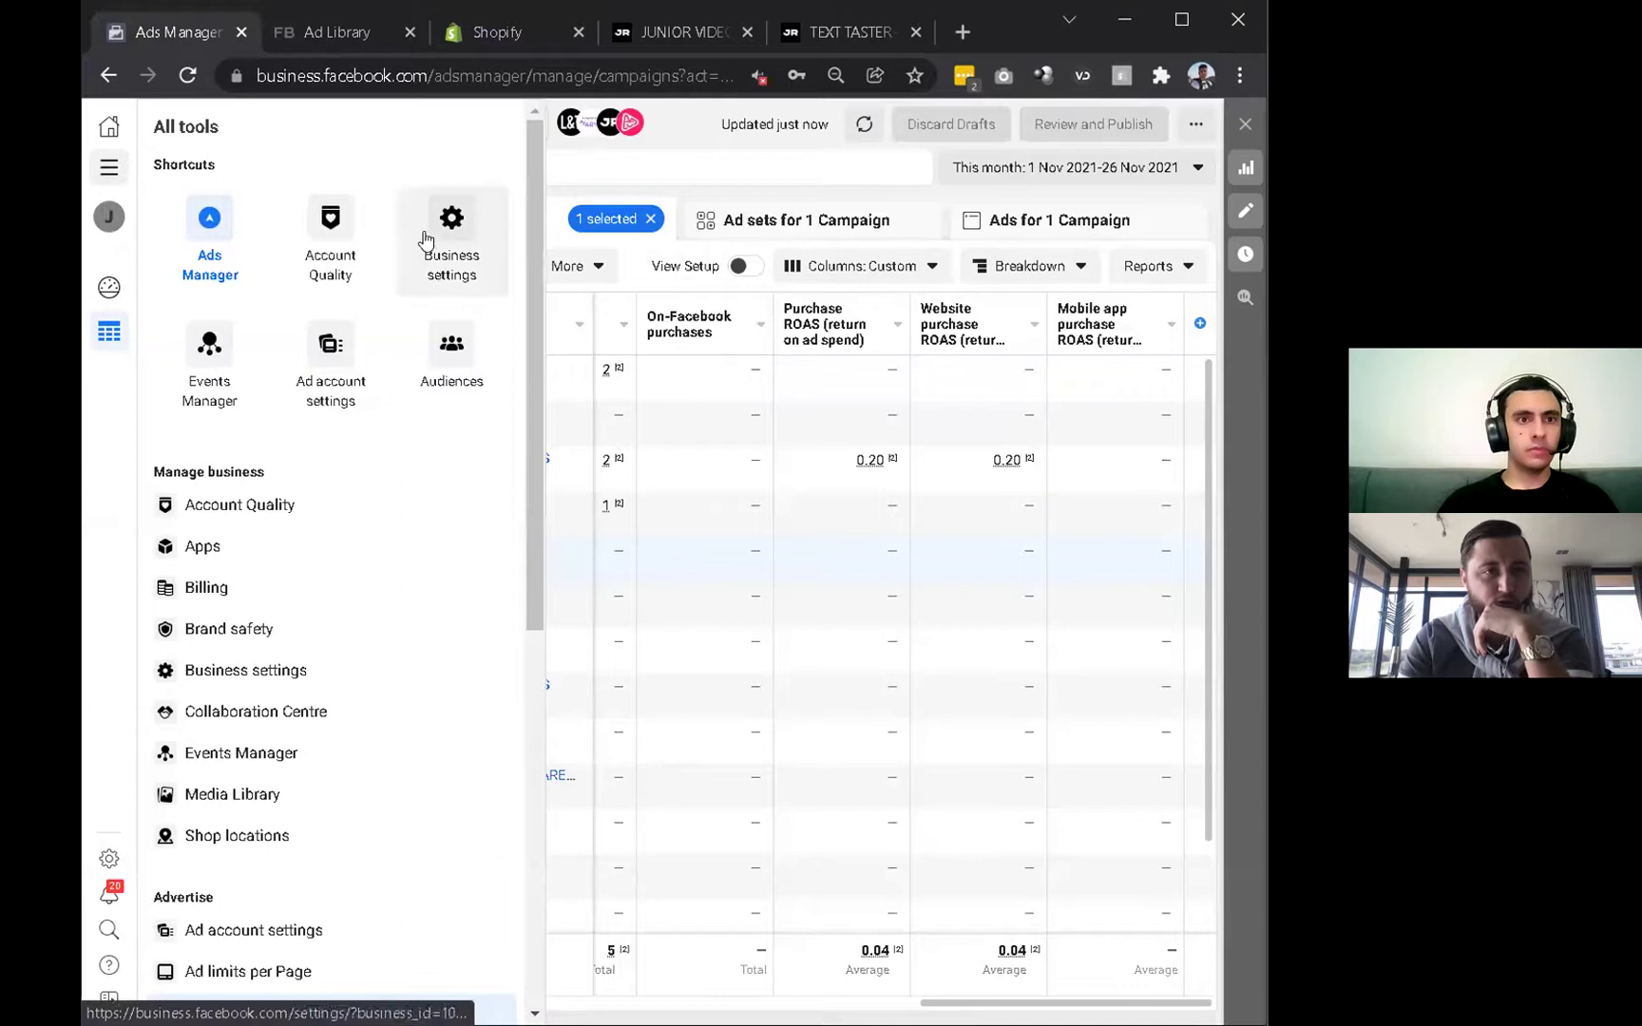
pyautogui.click(209, 352)
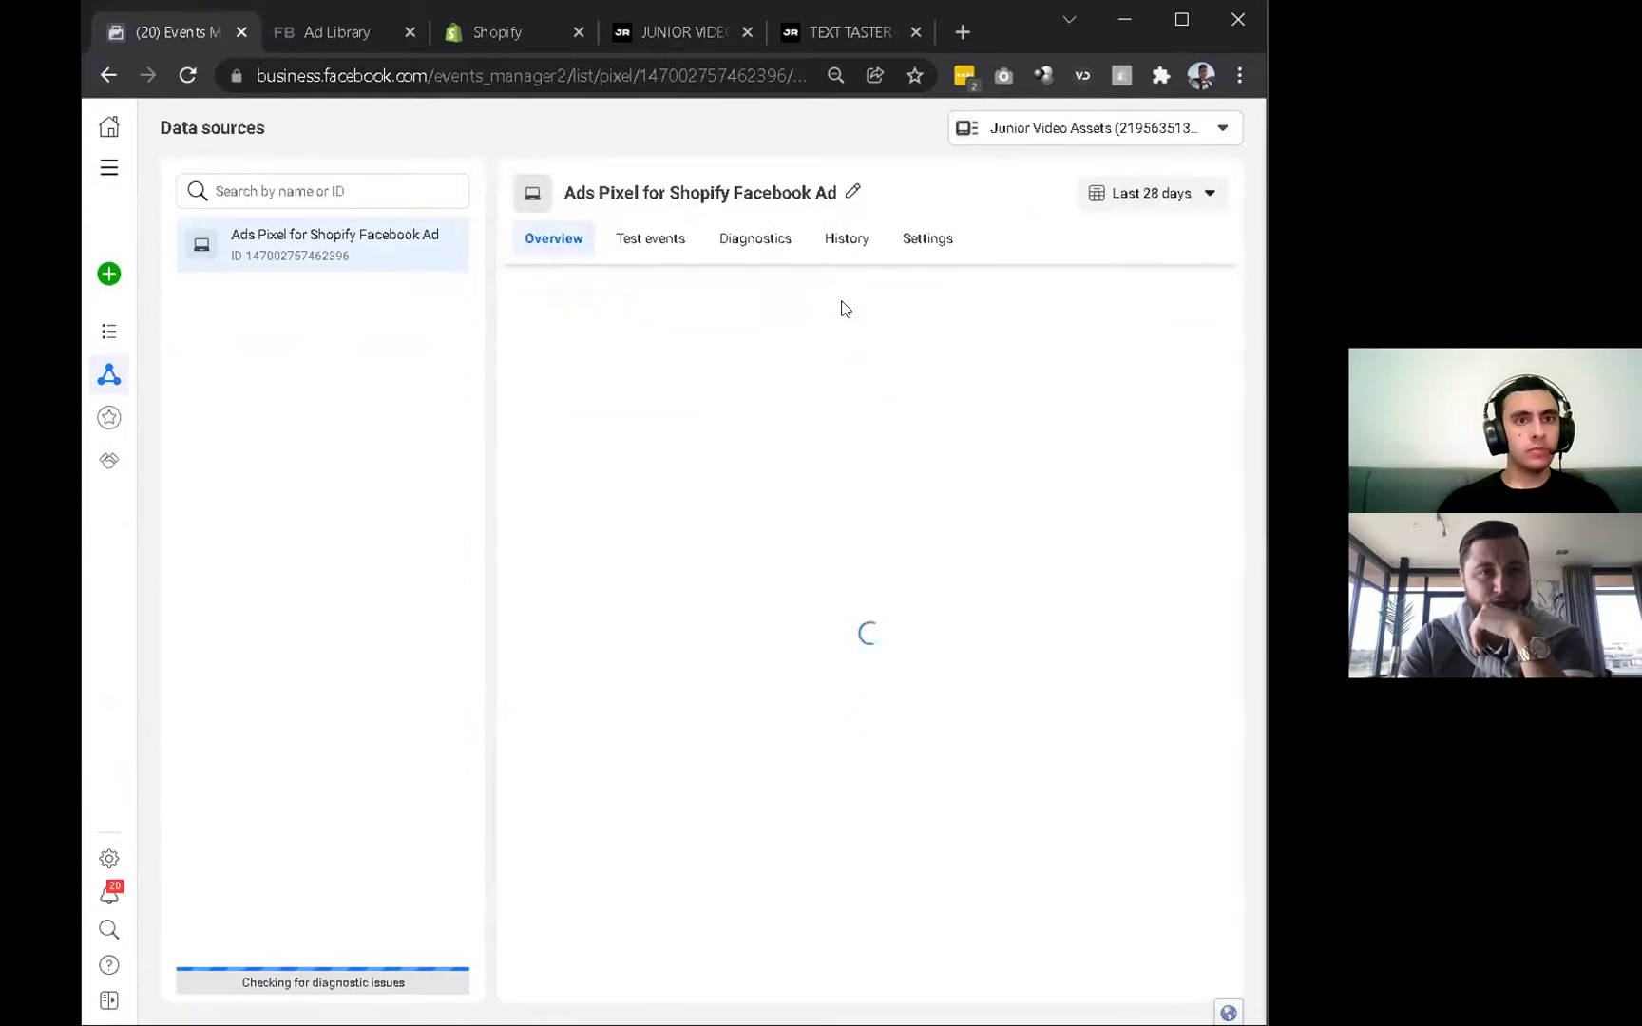
pyautogui.click(925, 241)
pyautogui.scroll(-5, 647, 470)
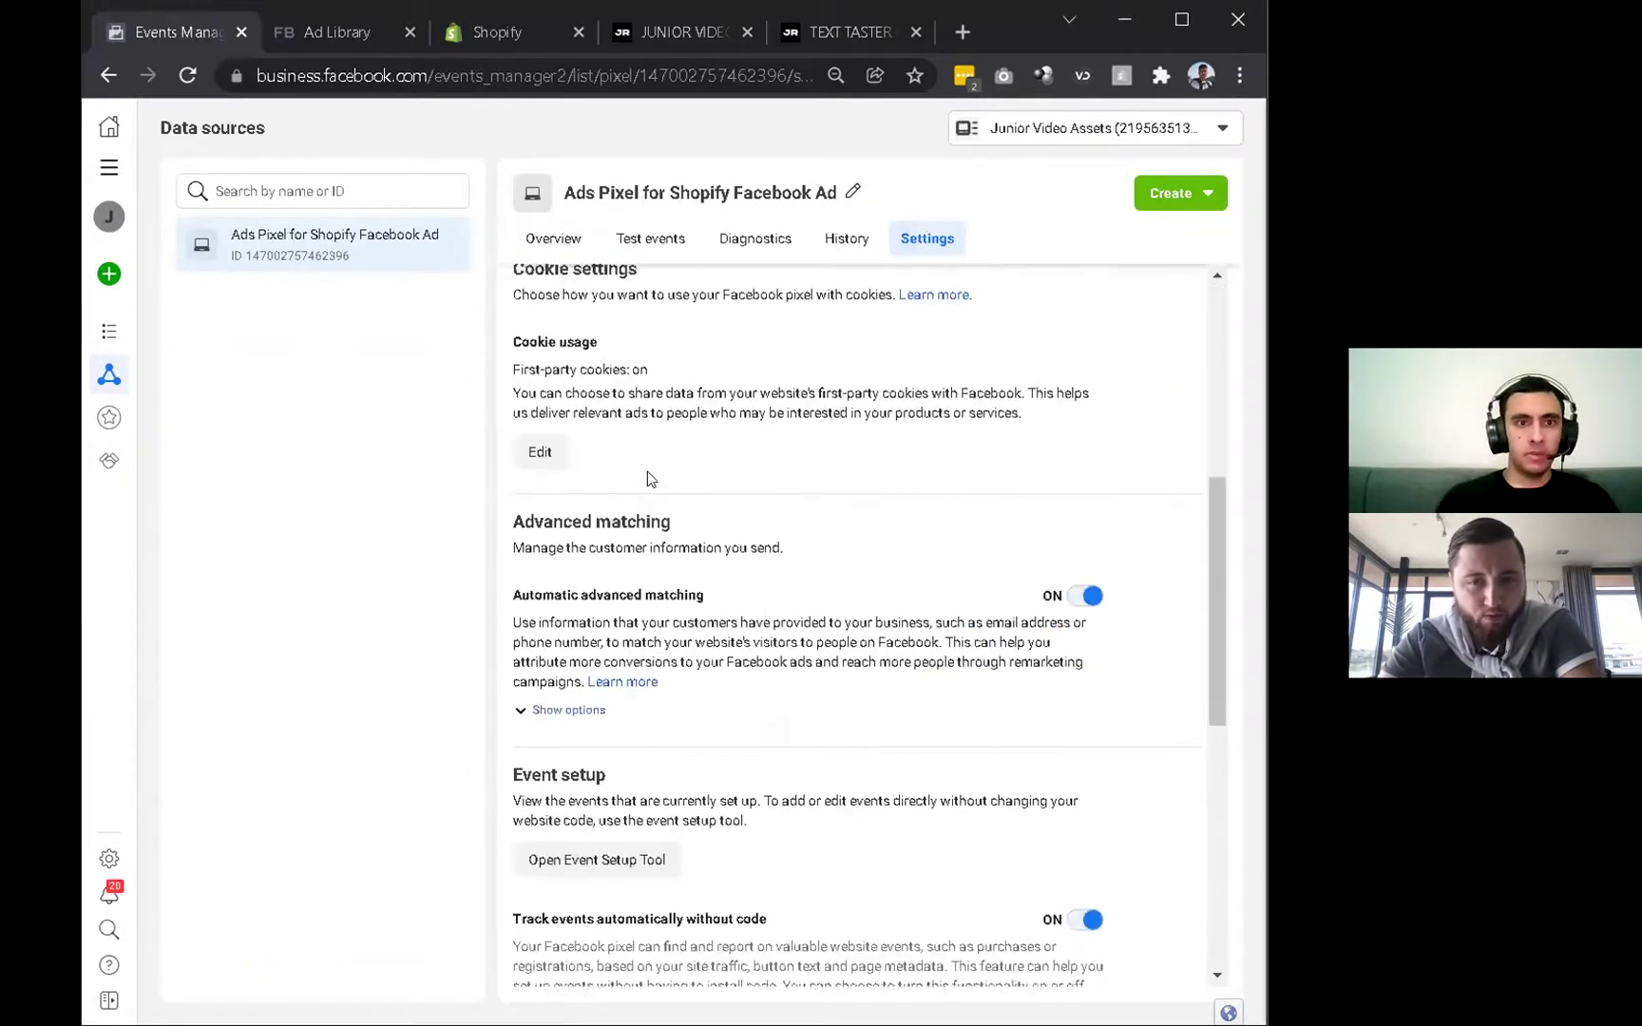
# Turn on all advanced matching fields: external ID, date of birth, phone, gender, location.
pyautogui.click(587, 699)
pyautogui.scroll(-1, 825, 702)
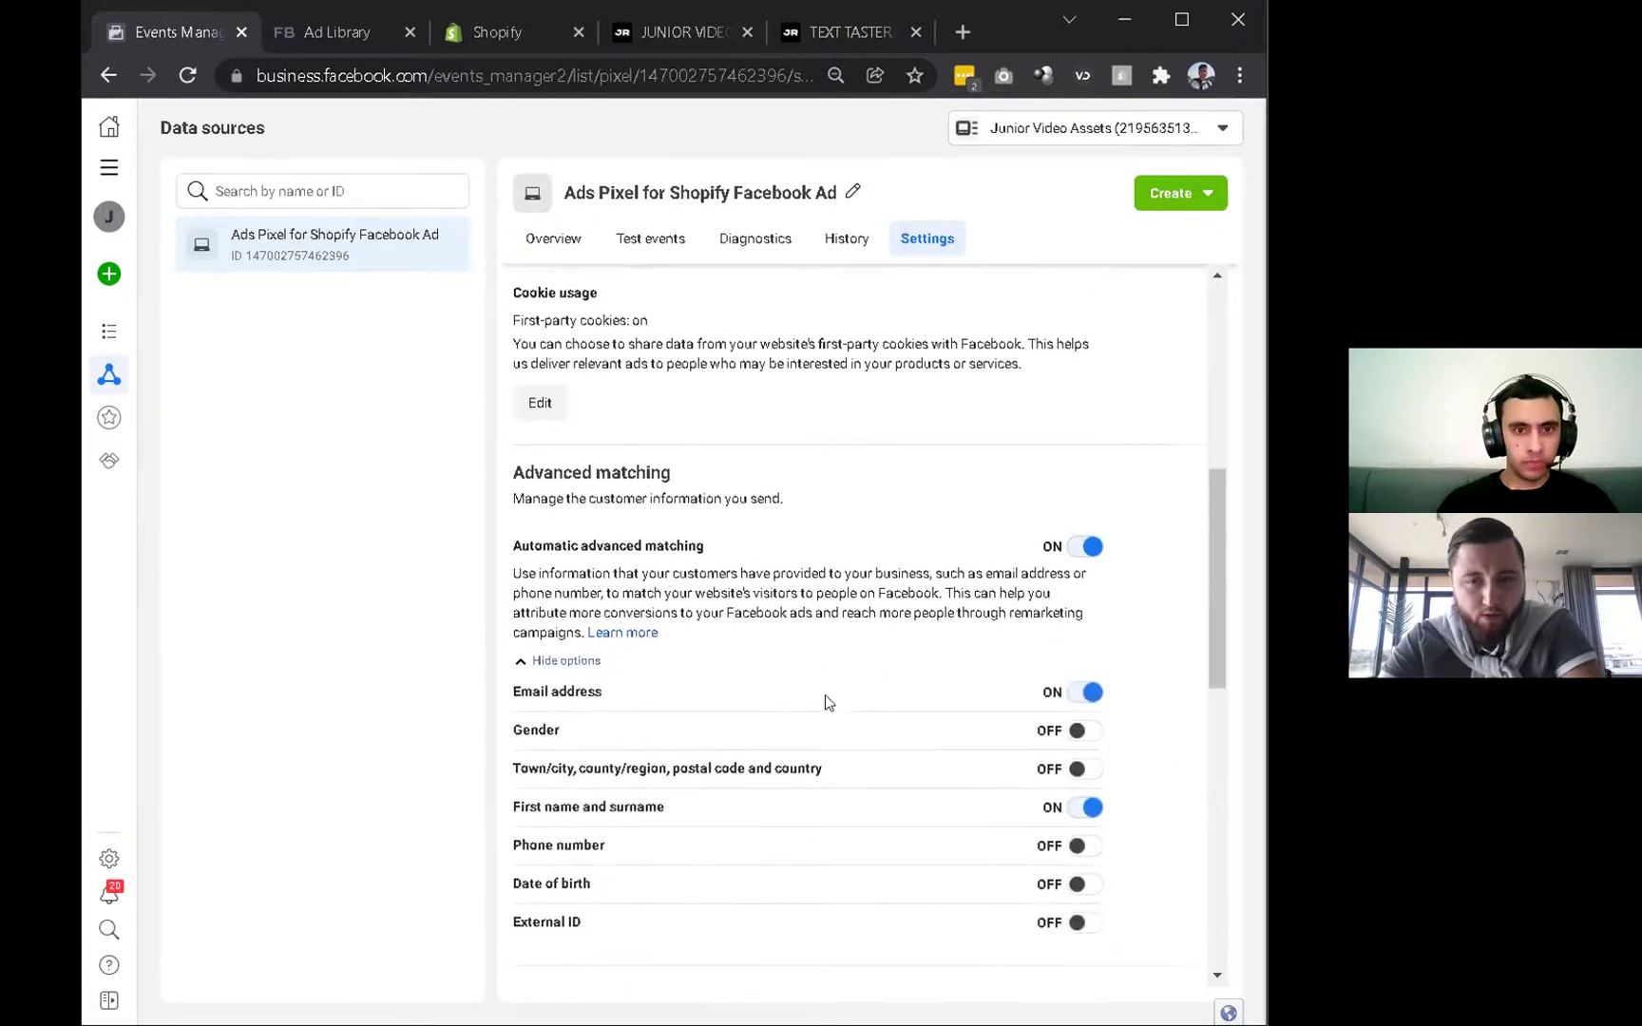
pyautogui.click(1080, 920)
pyautogui.click(1085, 885)
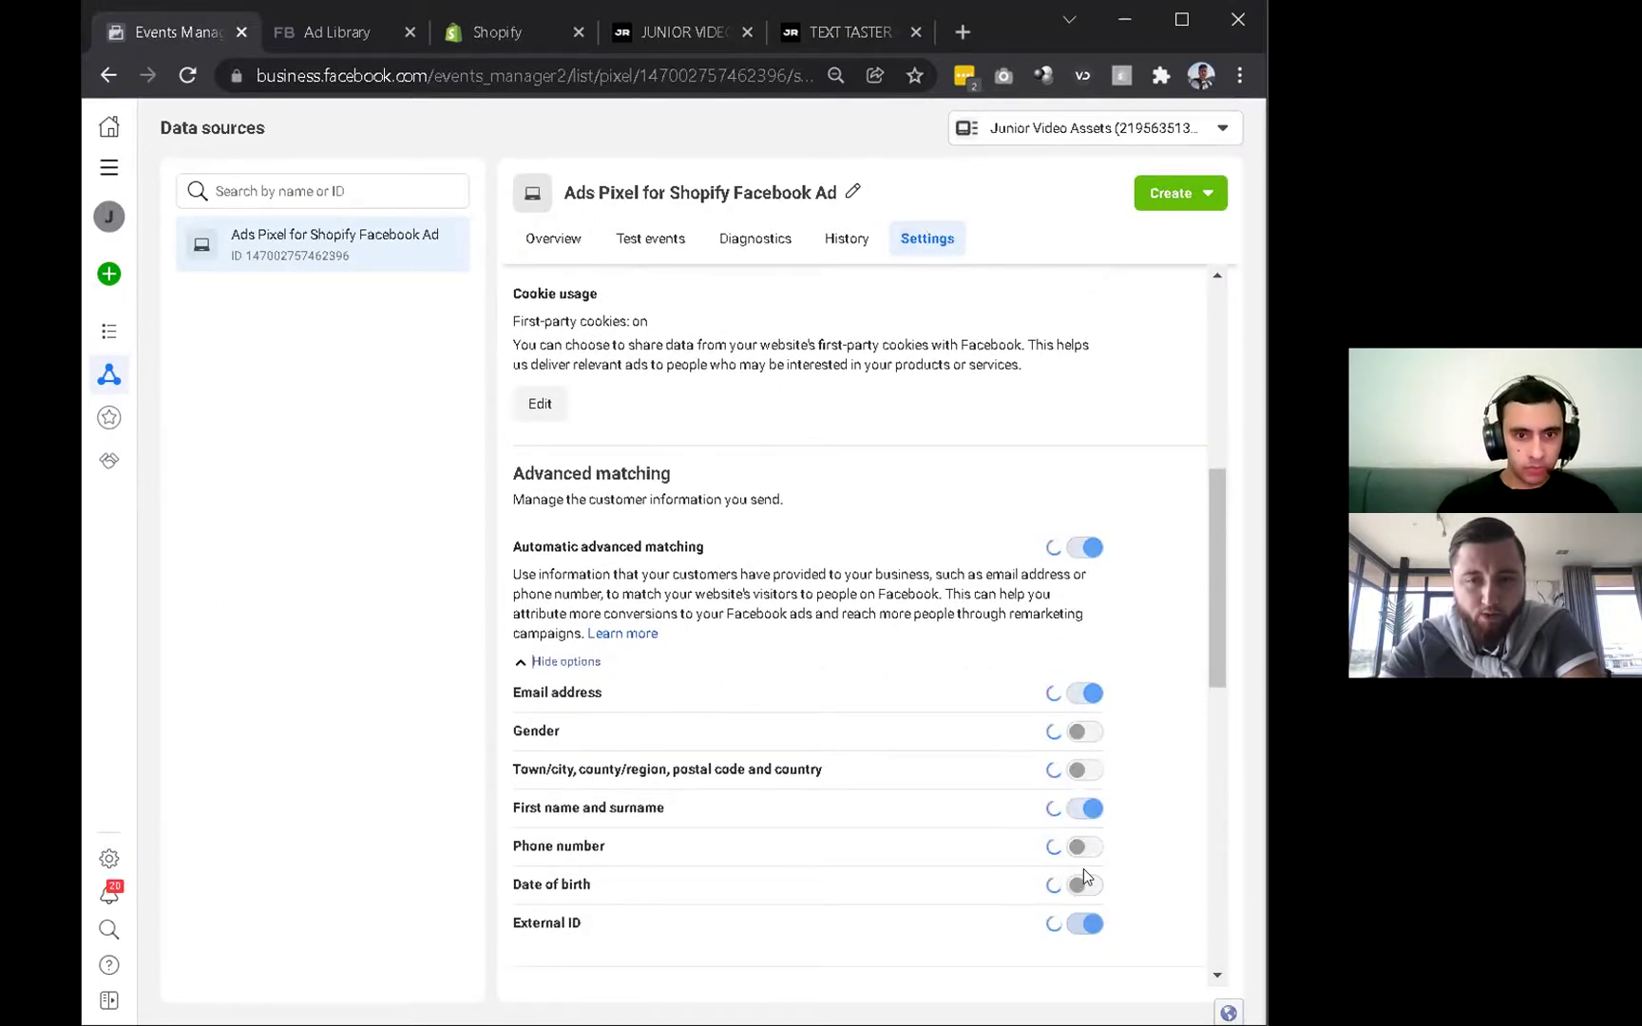
pyautogui.click(1083, 846)
pyautogui.click(1085, 770)
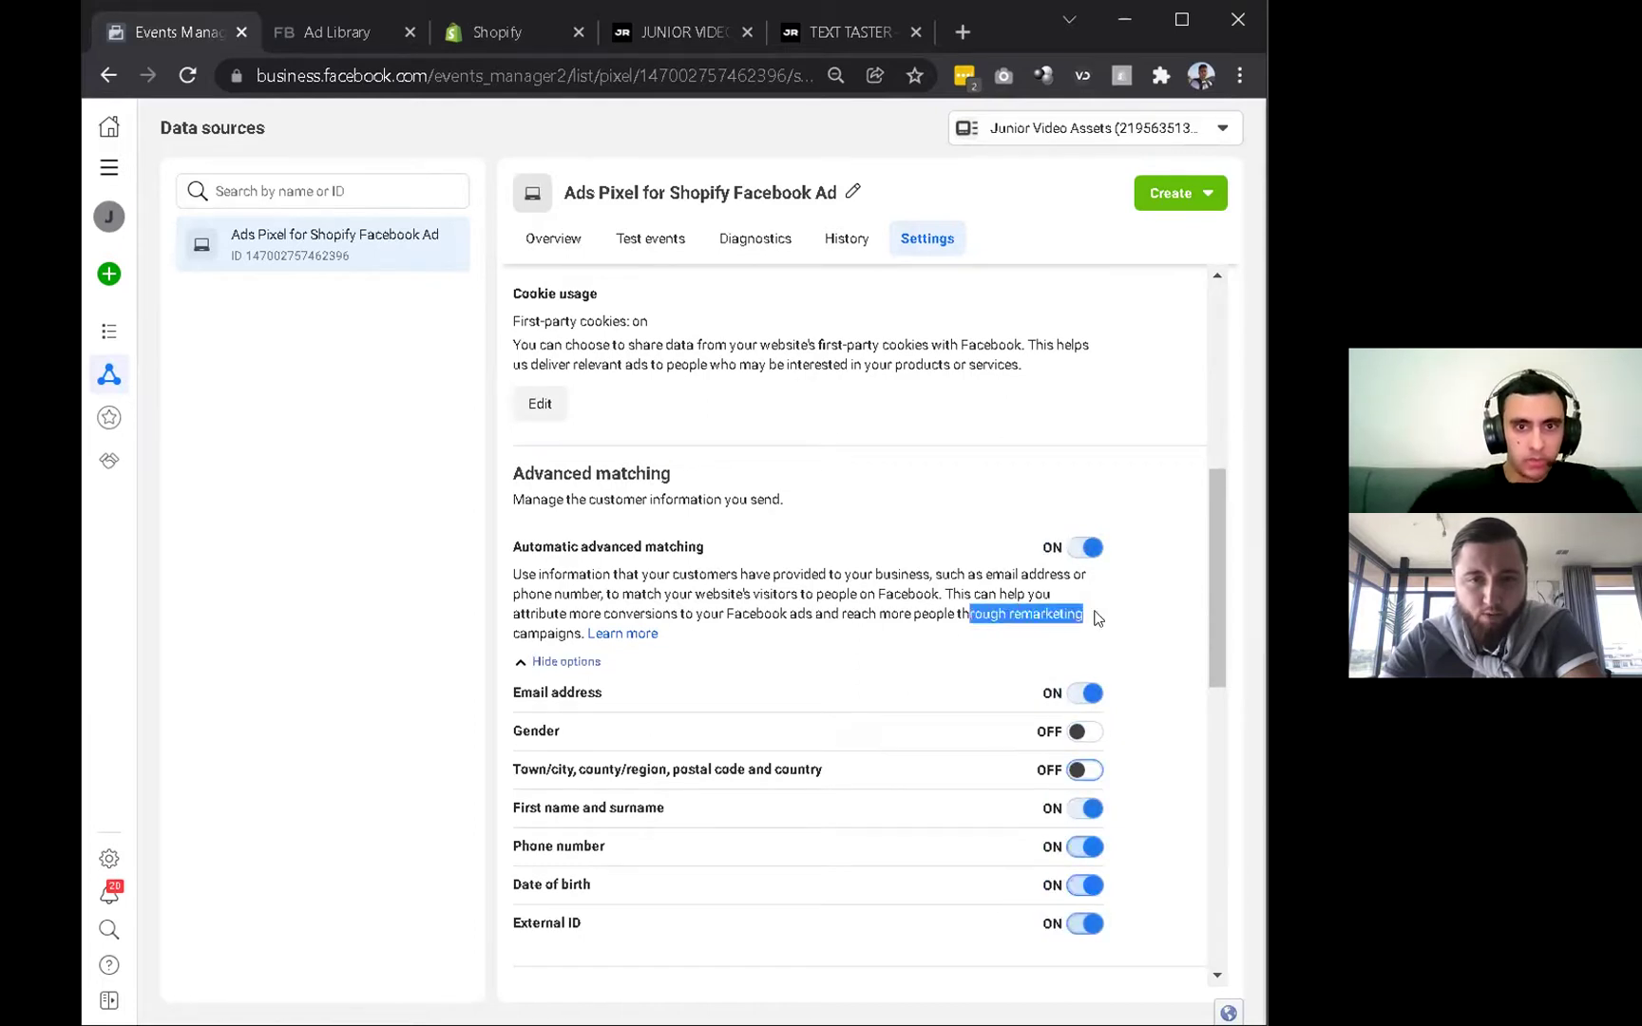
pyautogui.click(1089, 738)
pyautogui.click(1083, 773)
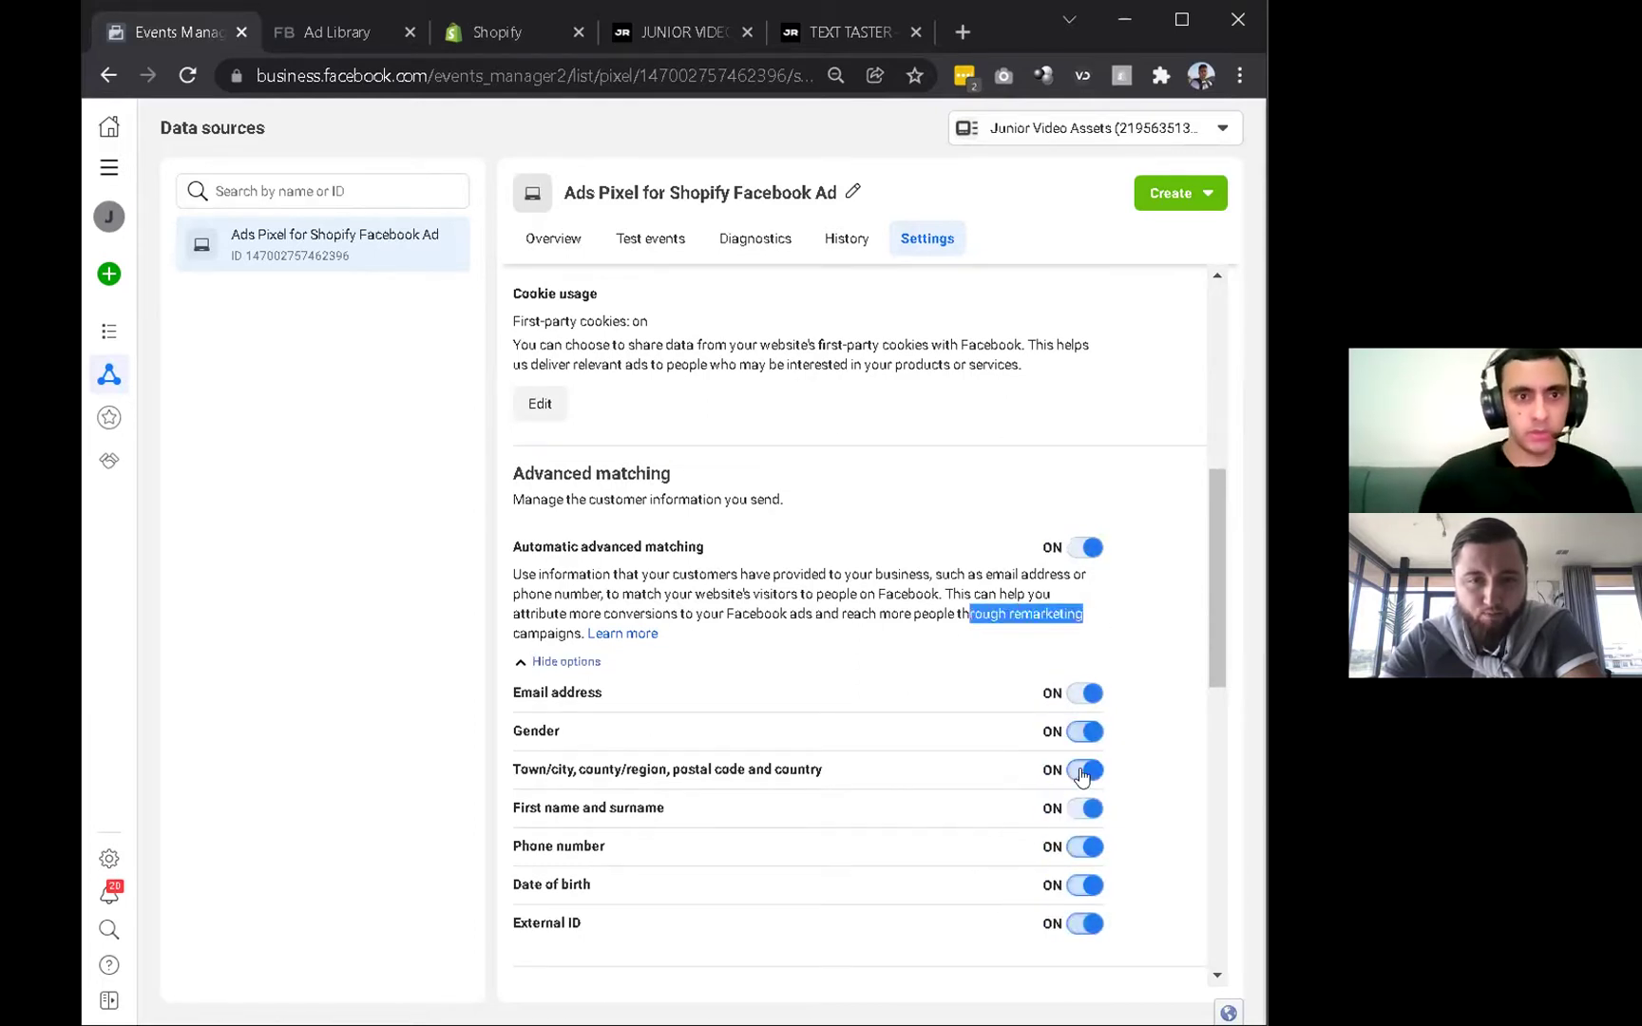
pyautogui.scroll(-10, 751, 798)
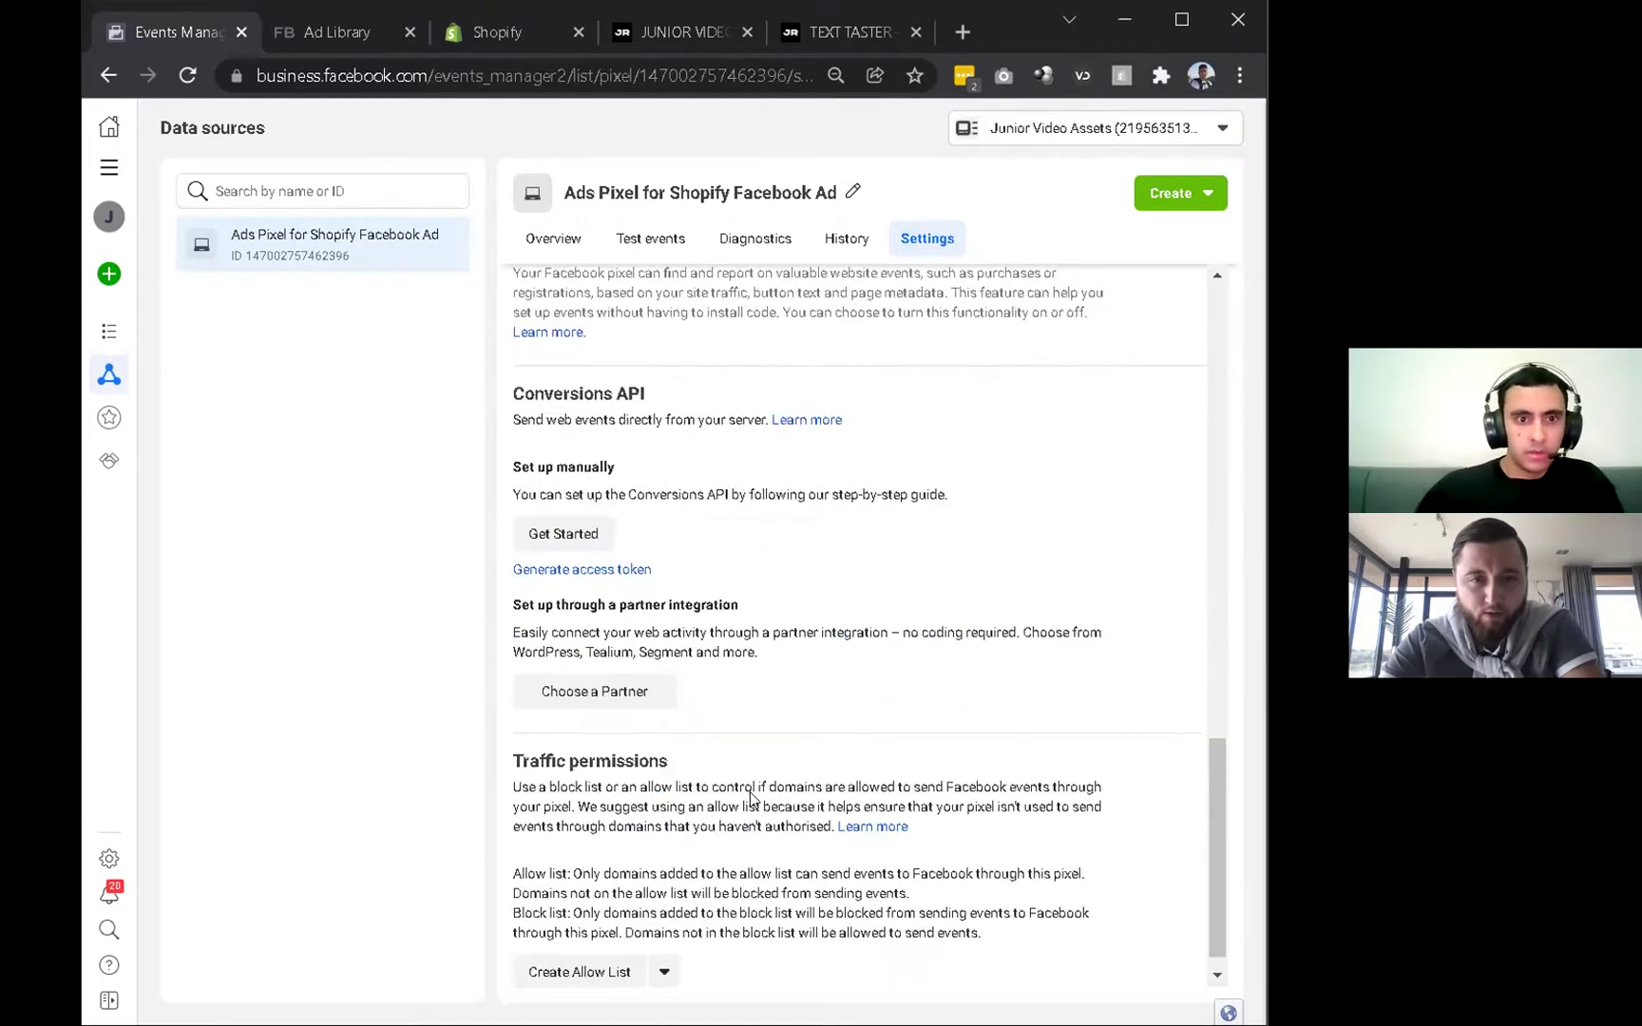
pyautogui.scroll(15, 752, 798)
pyautogui.click(553, 238)
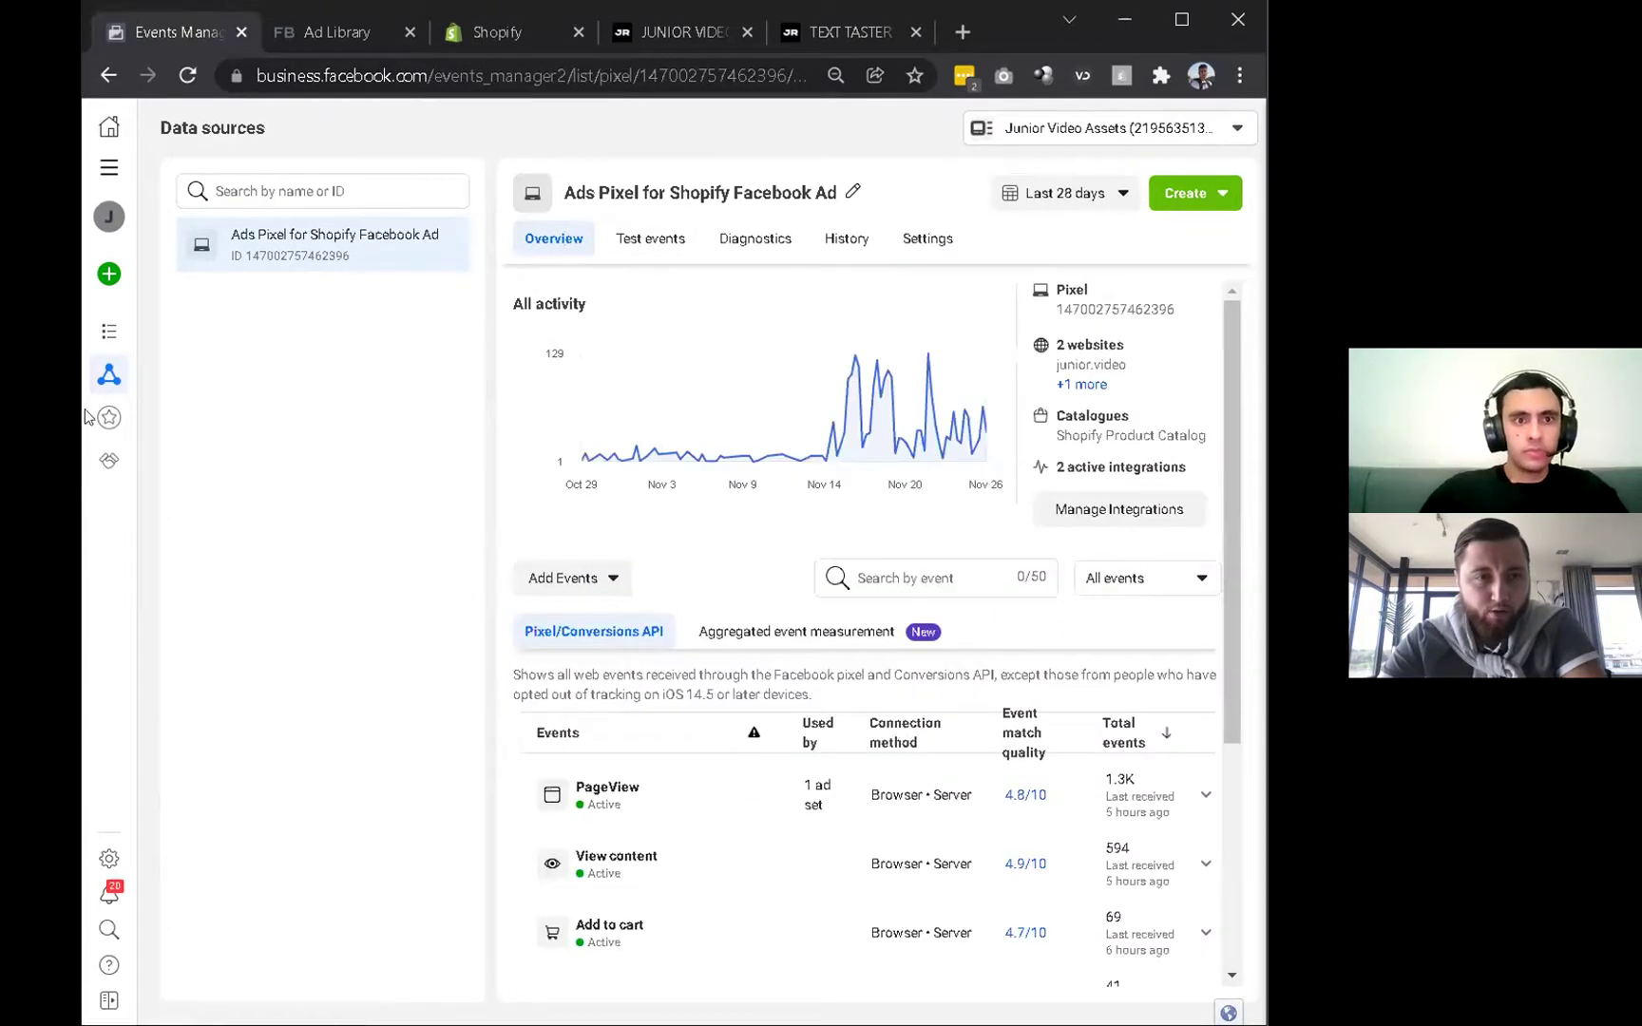
# Return to Ads Manager via All tools and select the JR_CAMPAIGN_015_TEXTREVEALS campaign.
pyautogui.moveTo(123, 357)
pyautogui.click(287, 200)
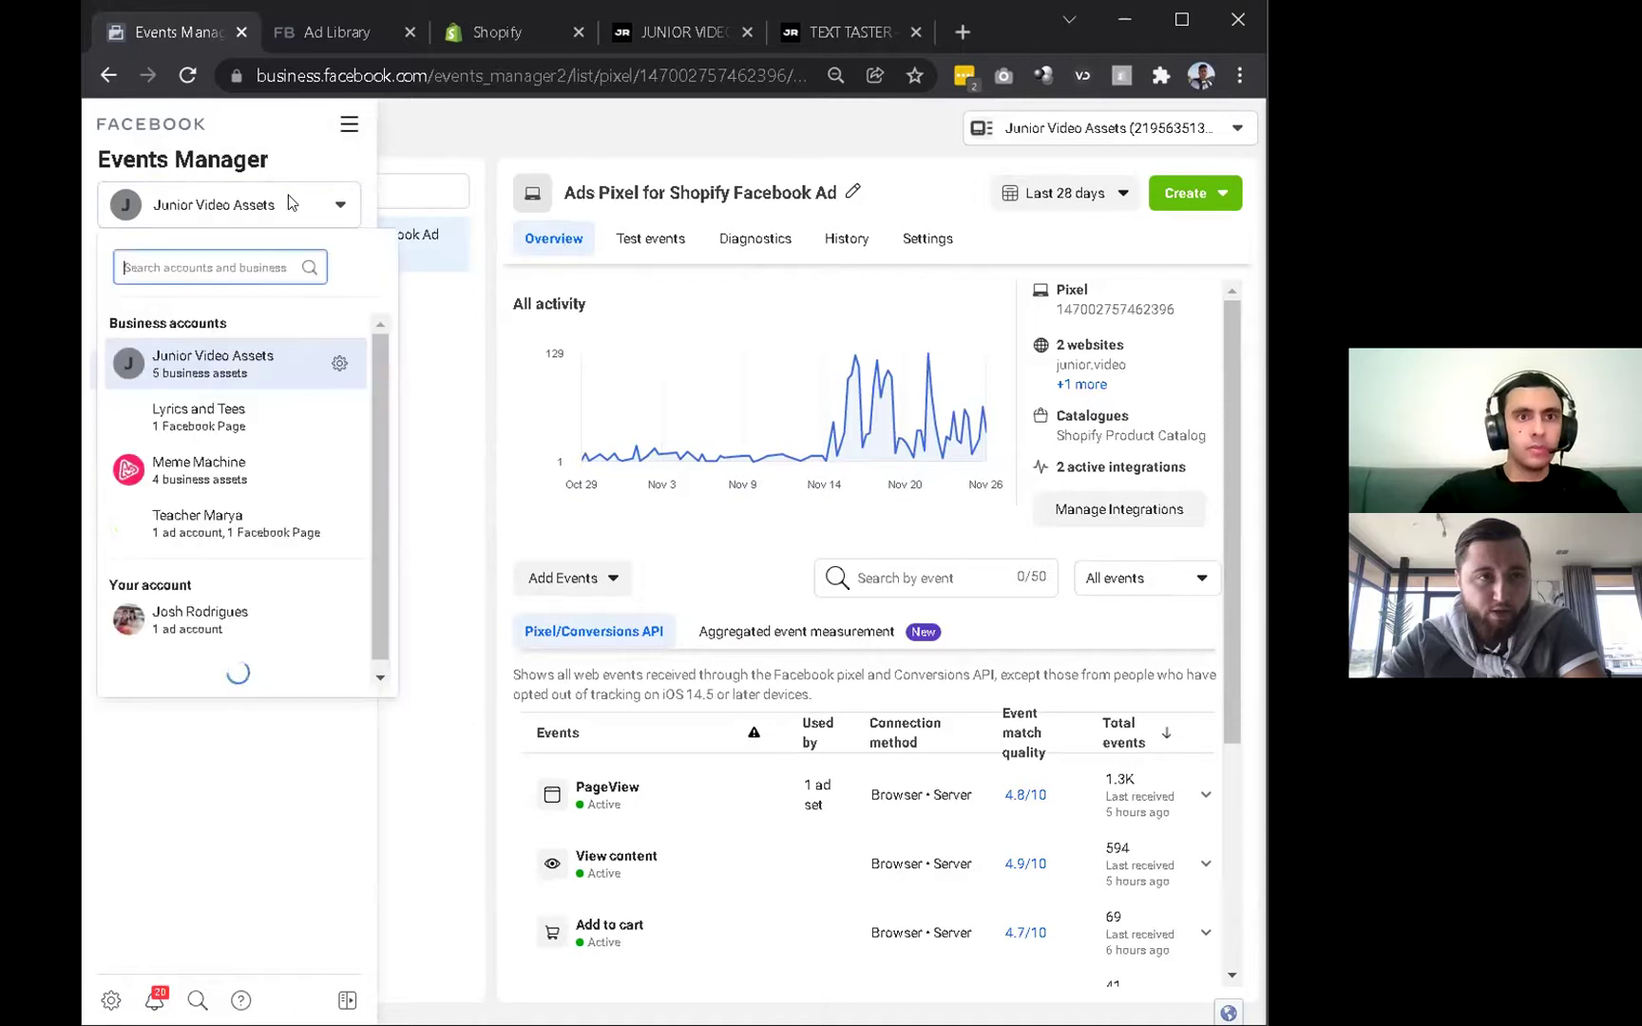
pyautogui.click(349, 125)
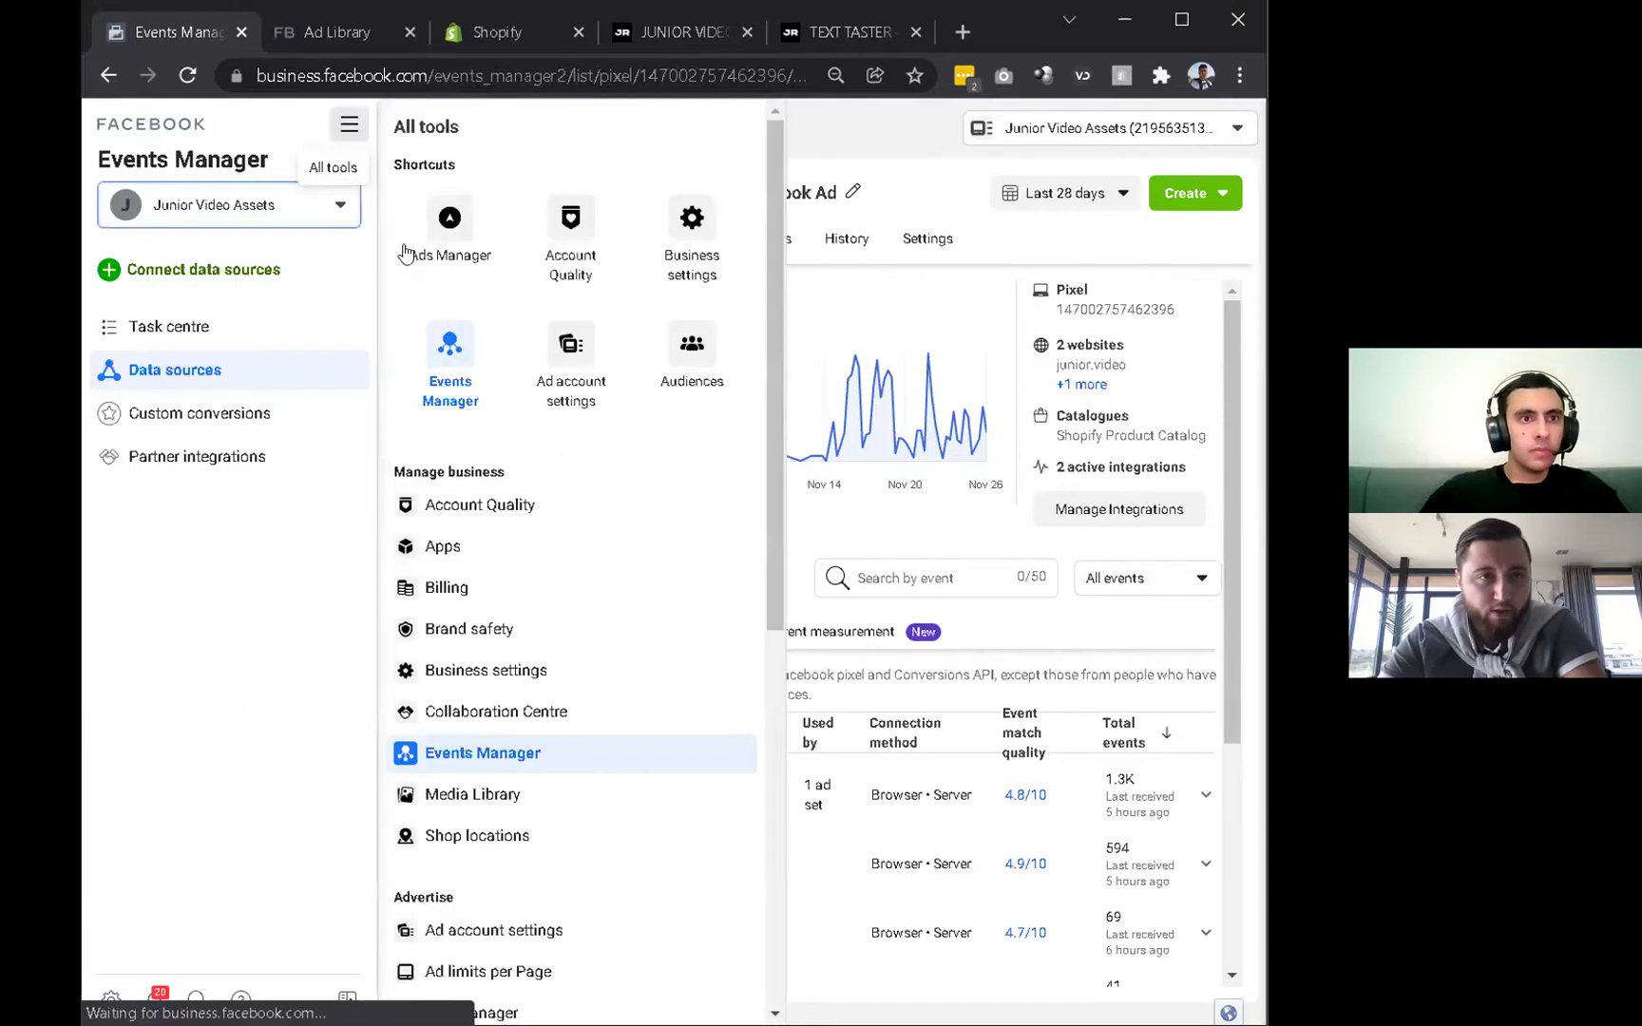
pyautogui.click(452, 231)
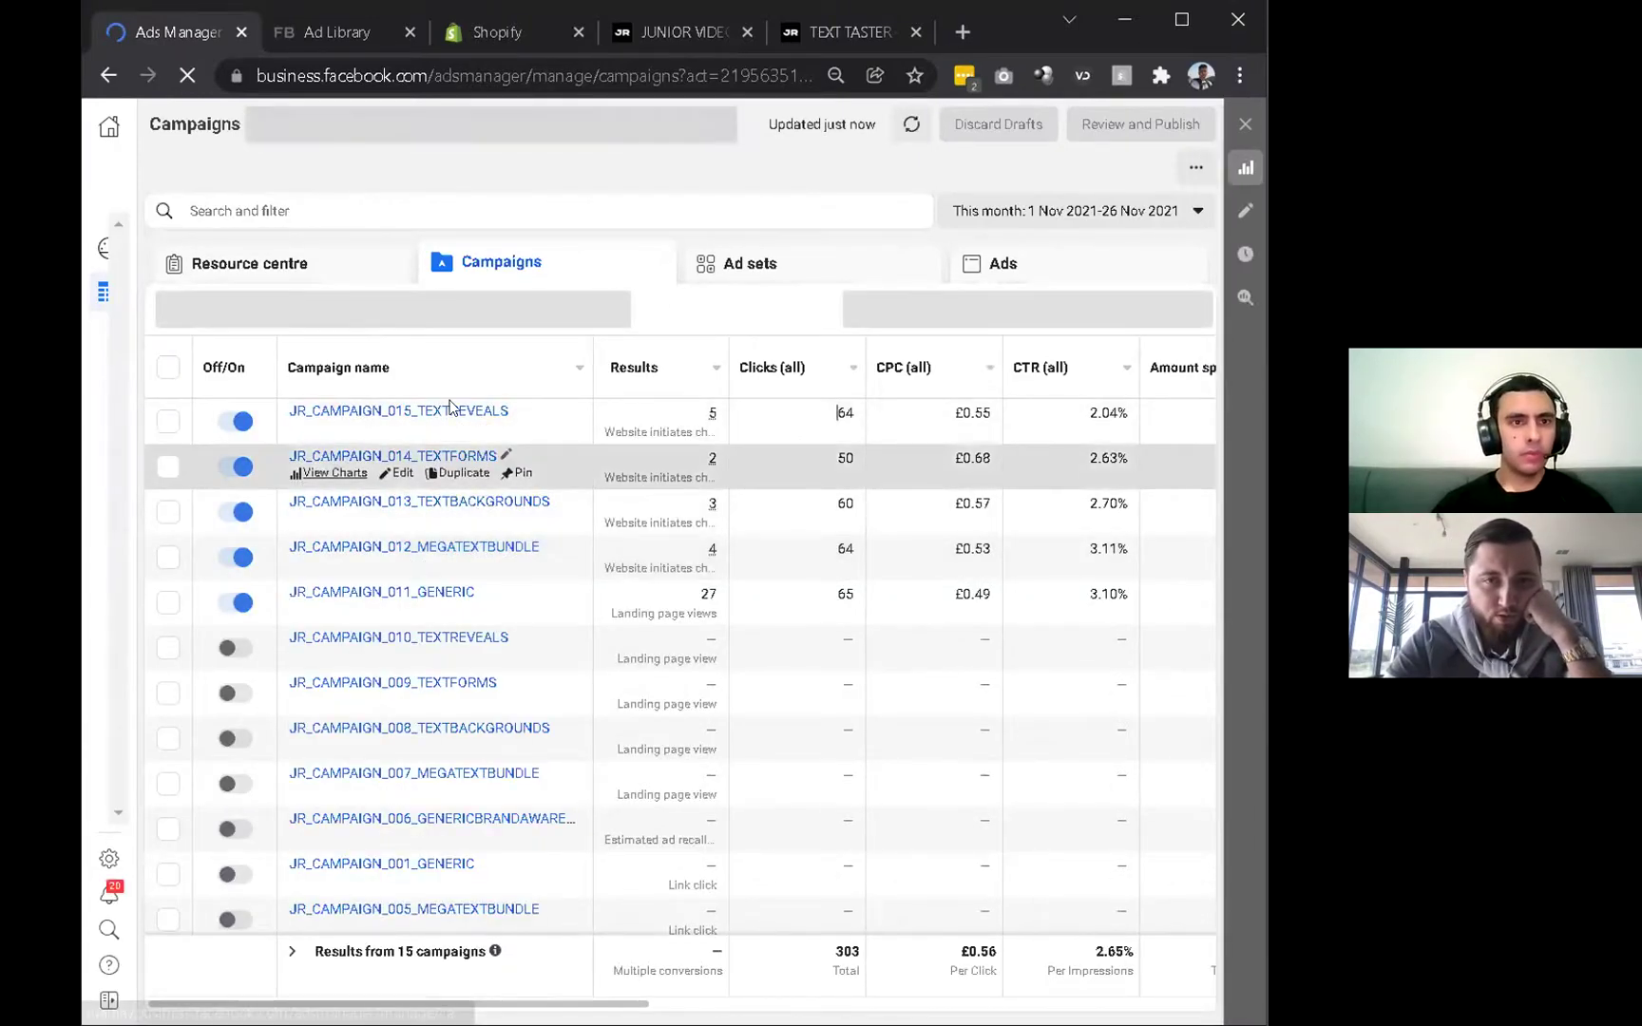
pyautogui.click(789, 518)
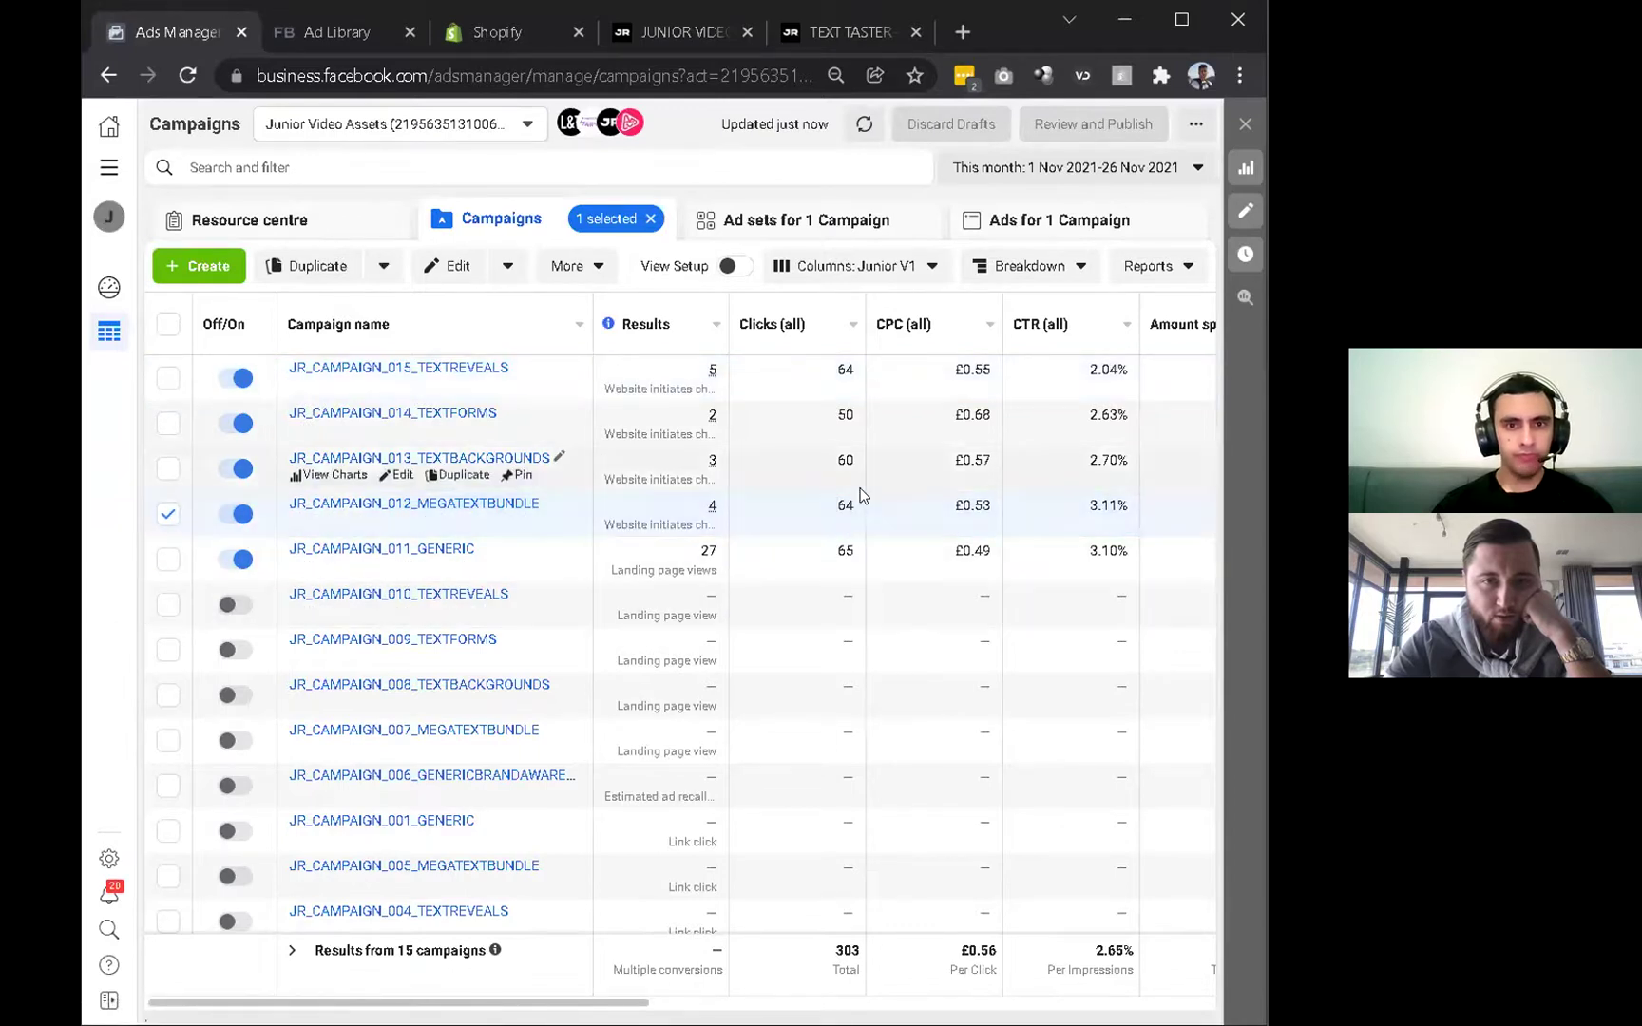
pyautogui.click(888, 371)
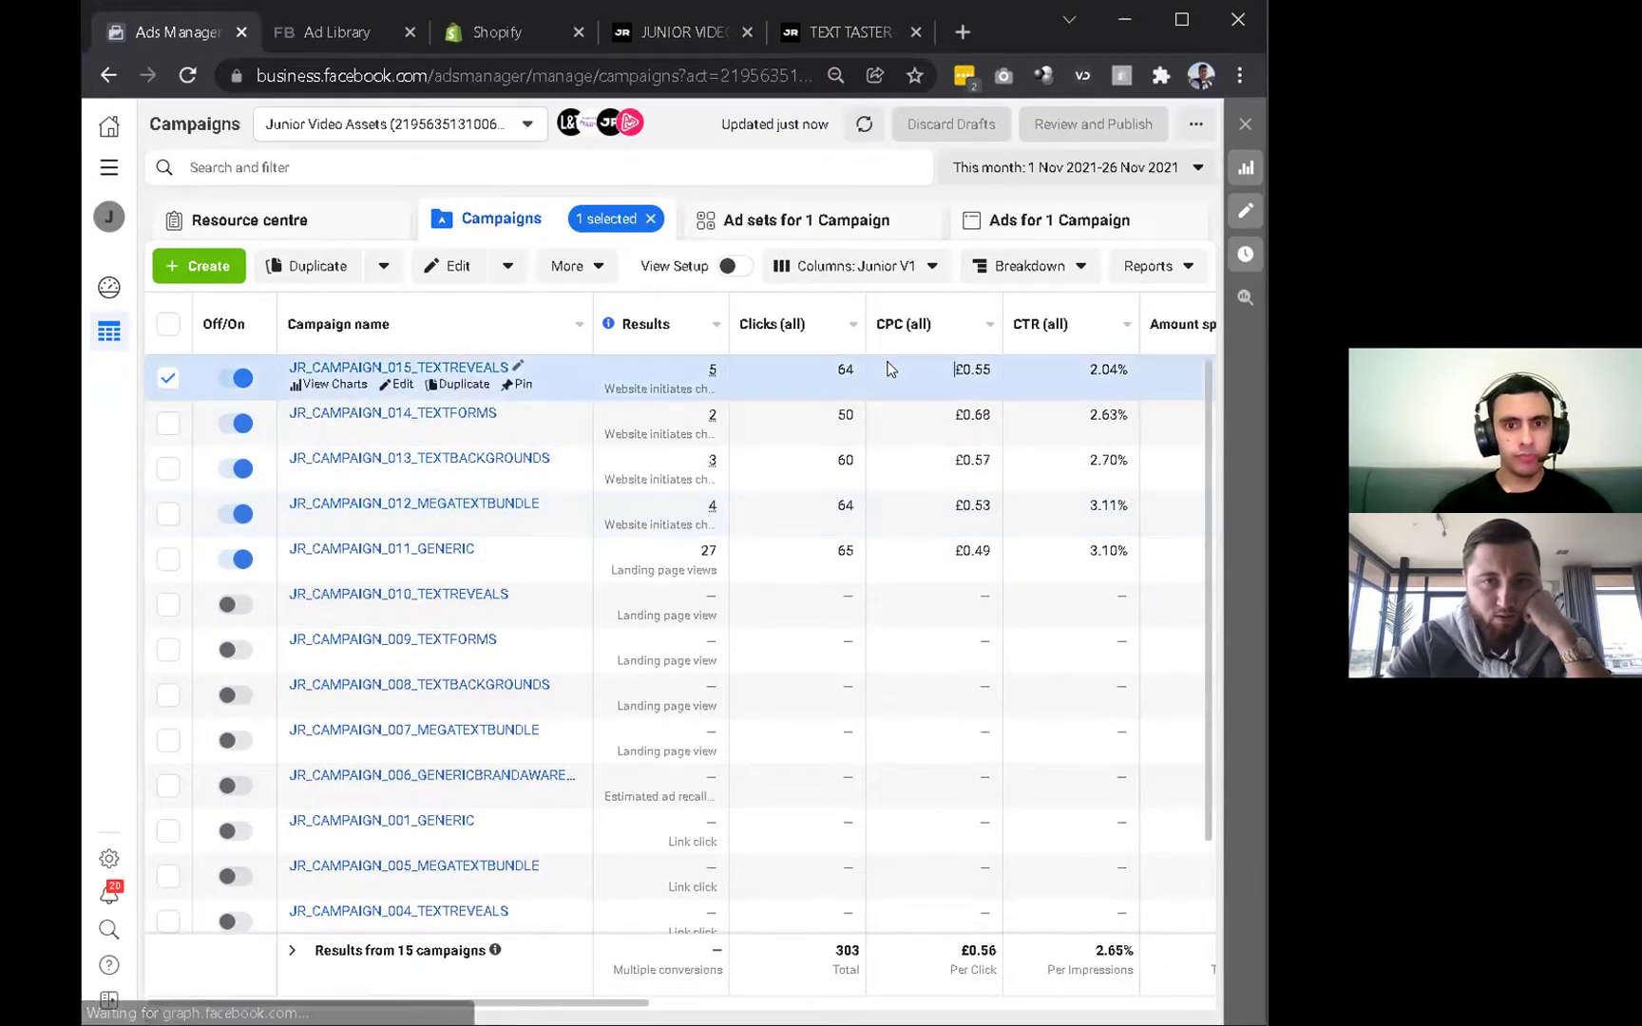
# Duplicate the JR_CAMPAIGN_015_TEXTREVEALS campaign as a single copy.
pyautogui.click(458, 385)
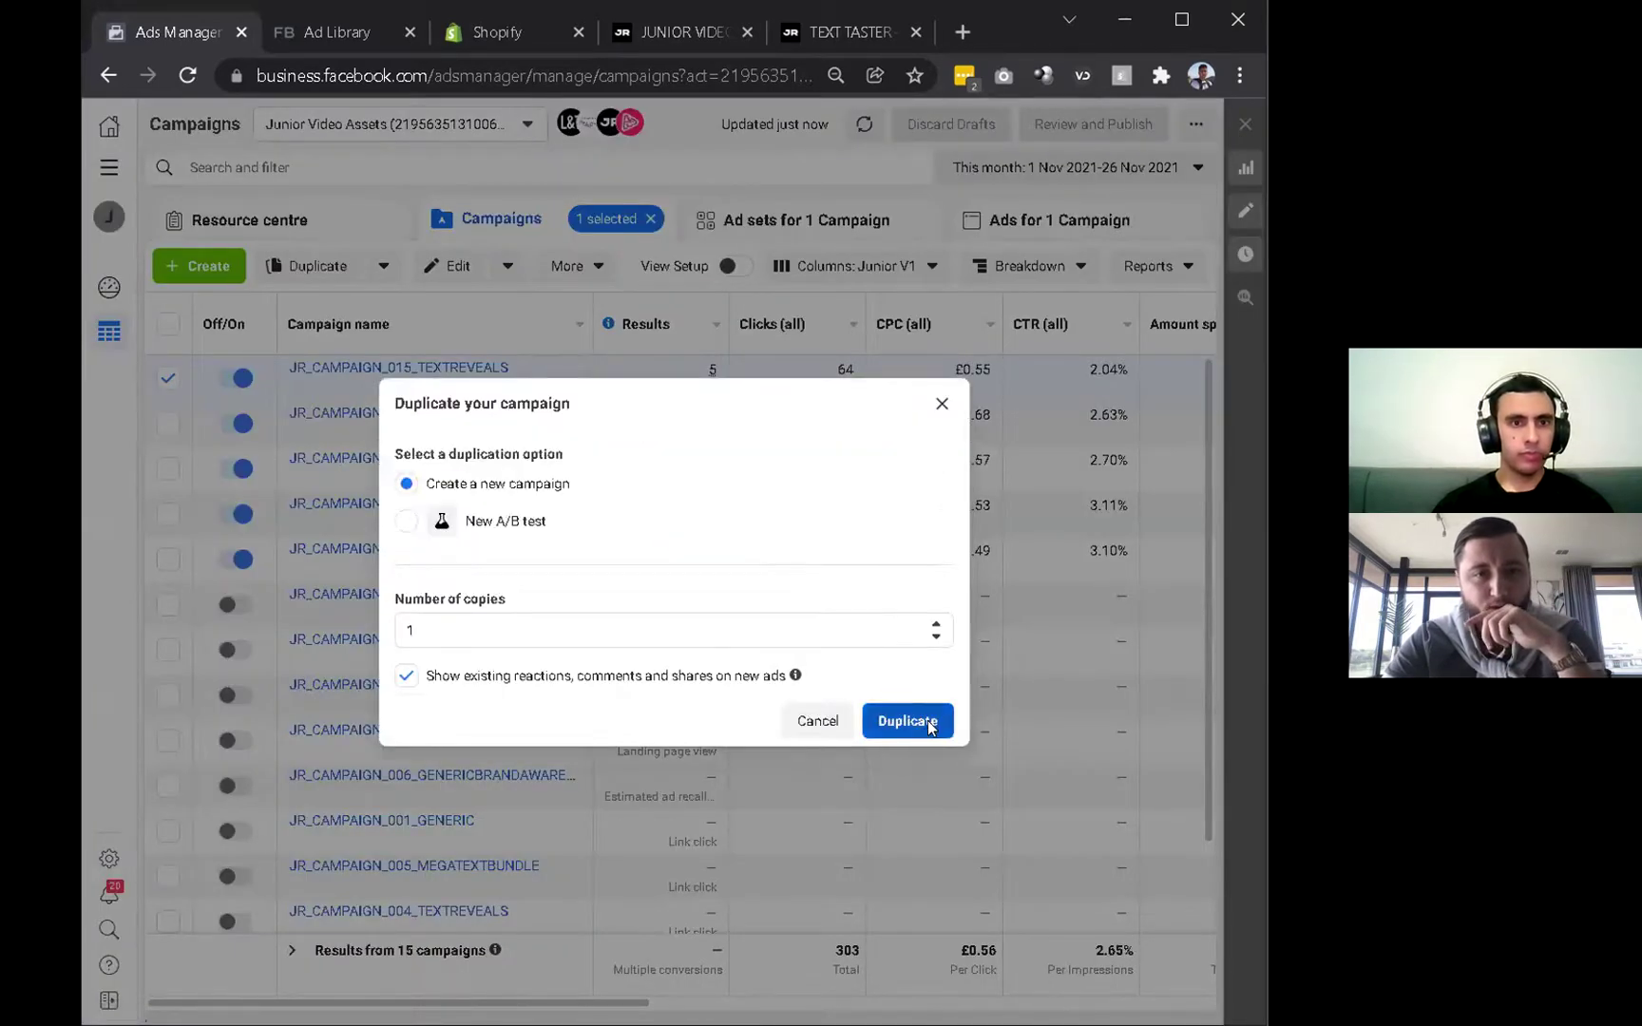
pyautogui.click(928, 726)
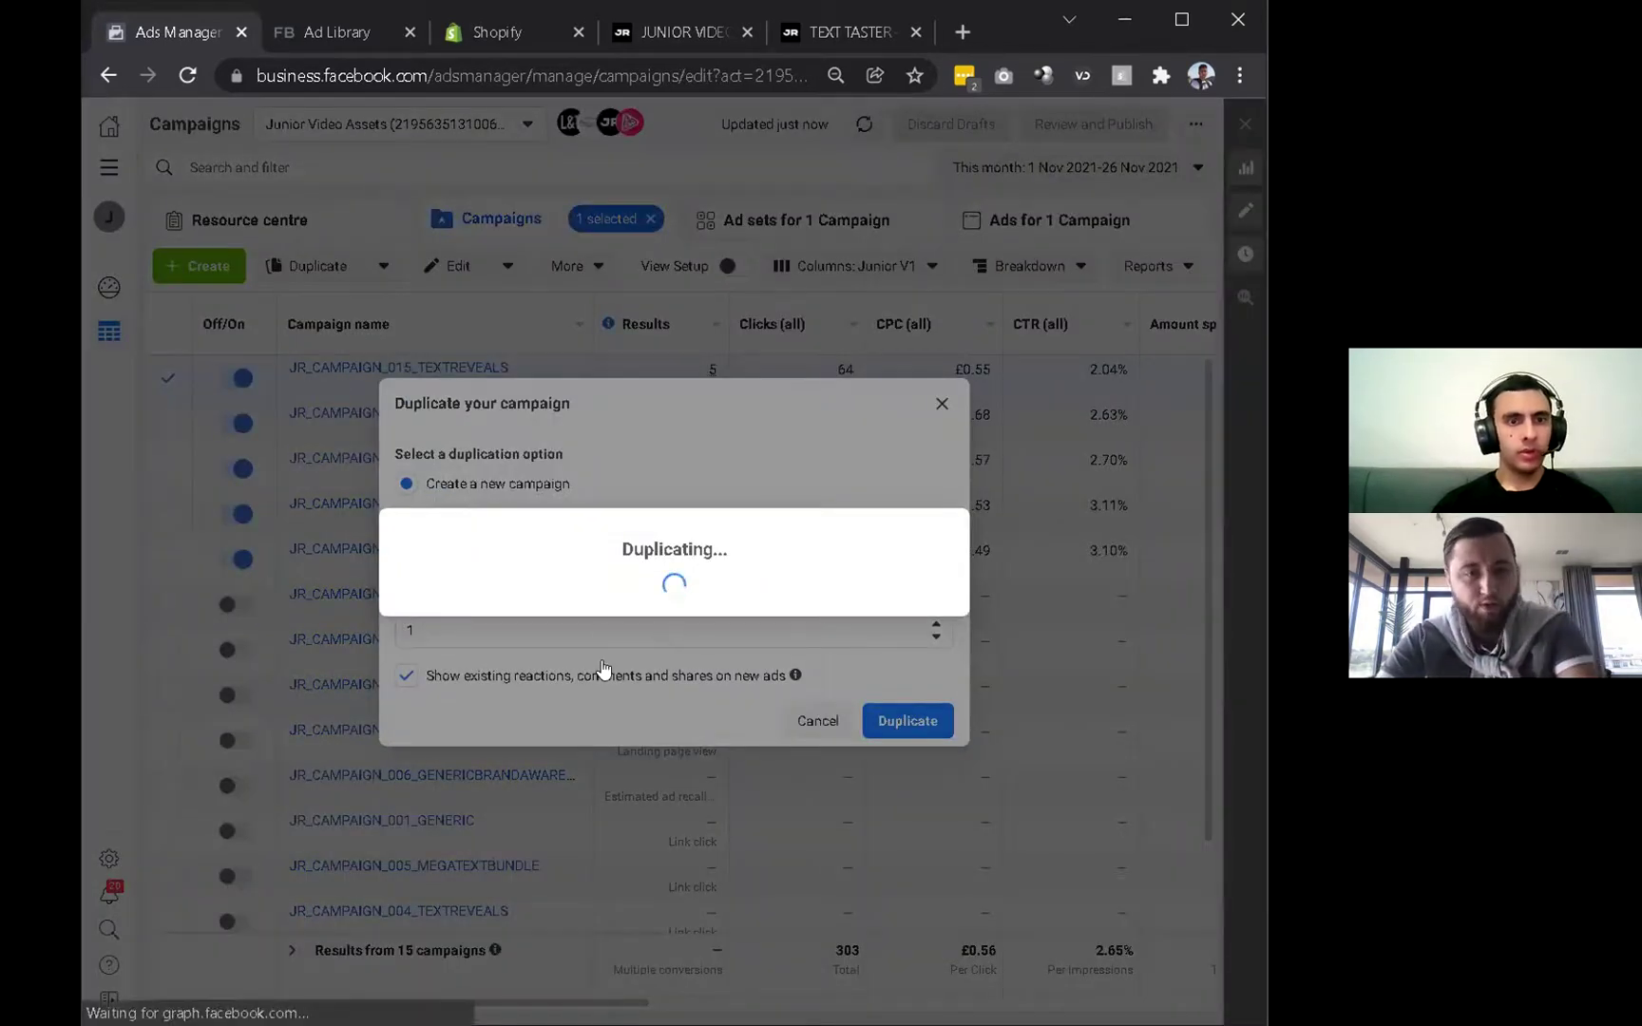
pyautogui.scroll(-5, 596, 809)
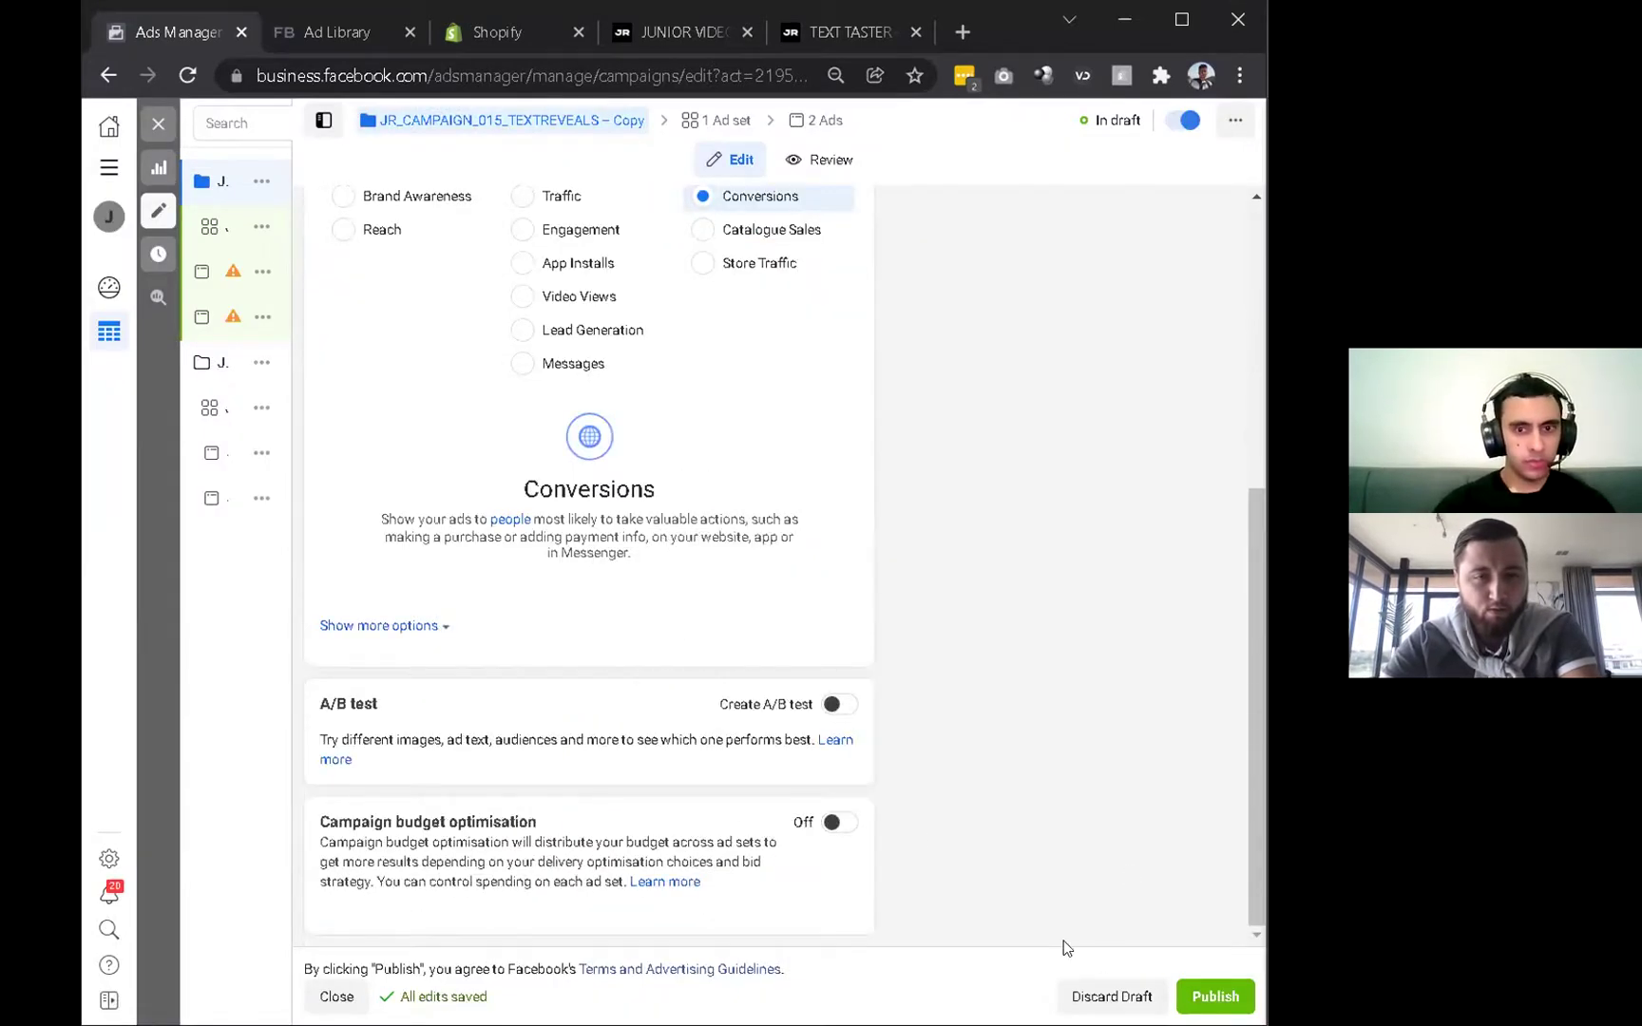
# Set the copy's conversion event to Purchase and unlock optimisation for ad delivery.
pyautogui.moveTo(221, 230)
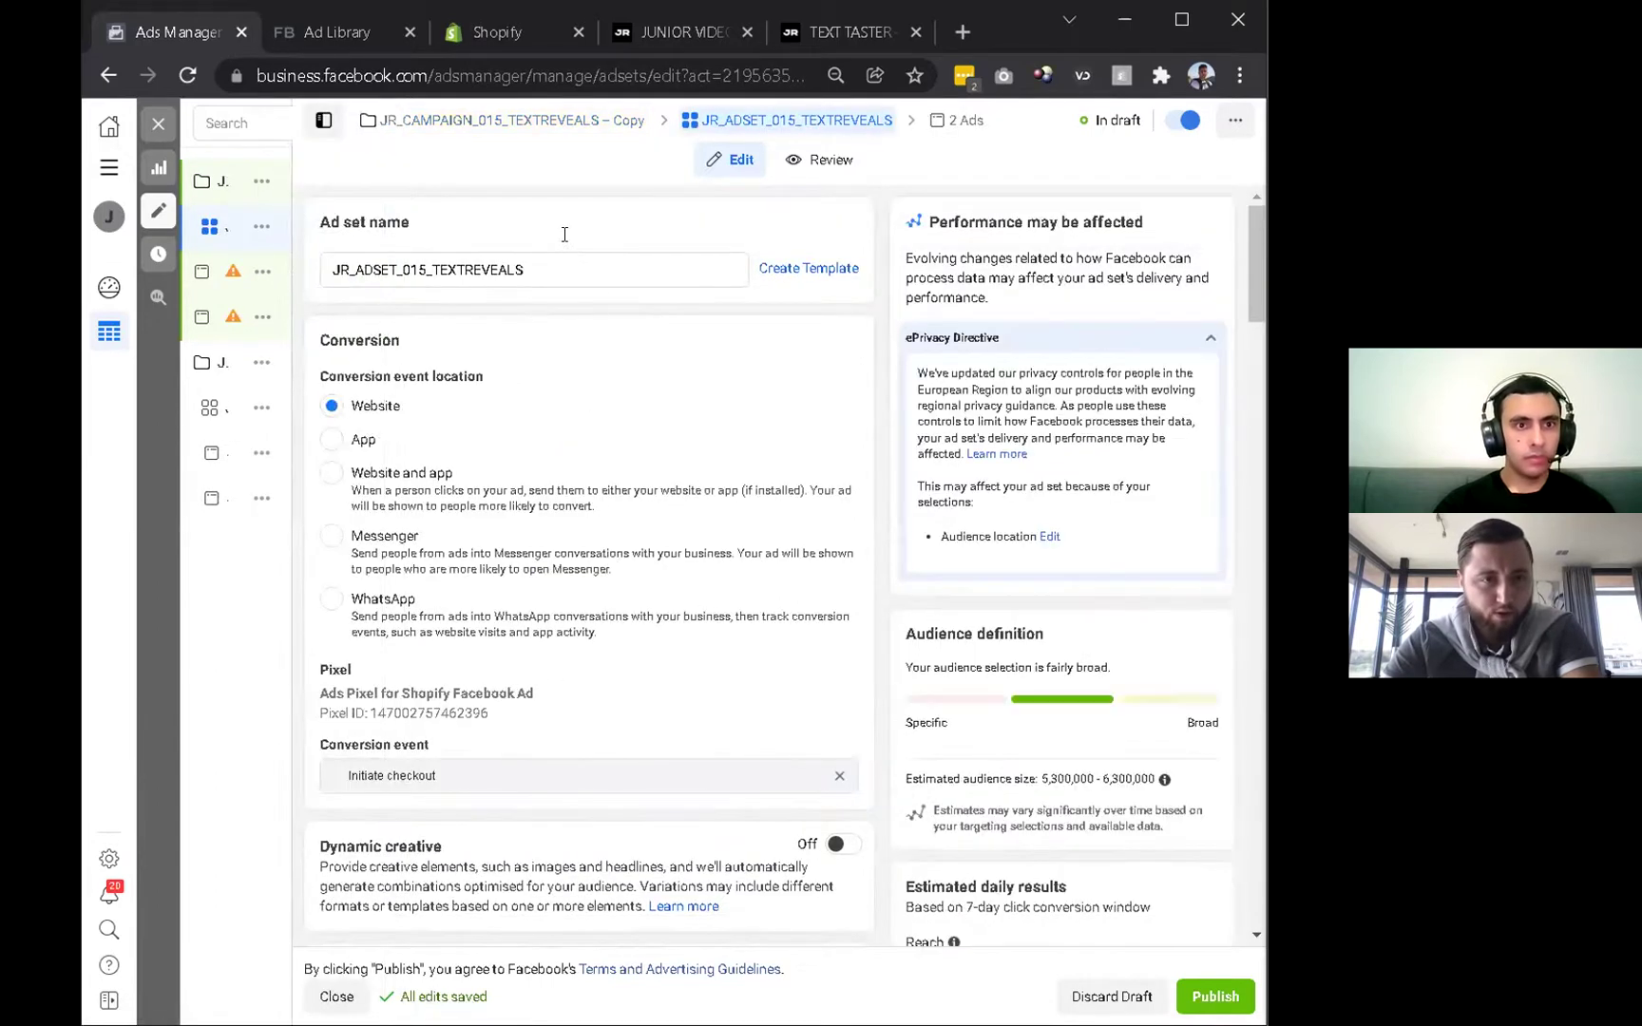
pyautogui.scroll(-3, 712, 456)
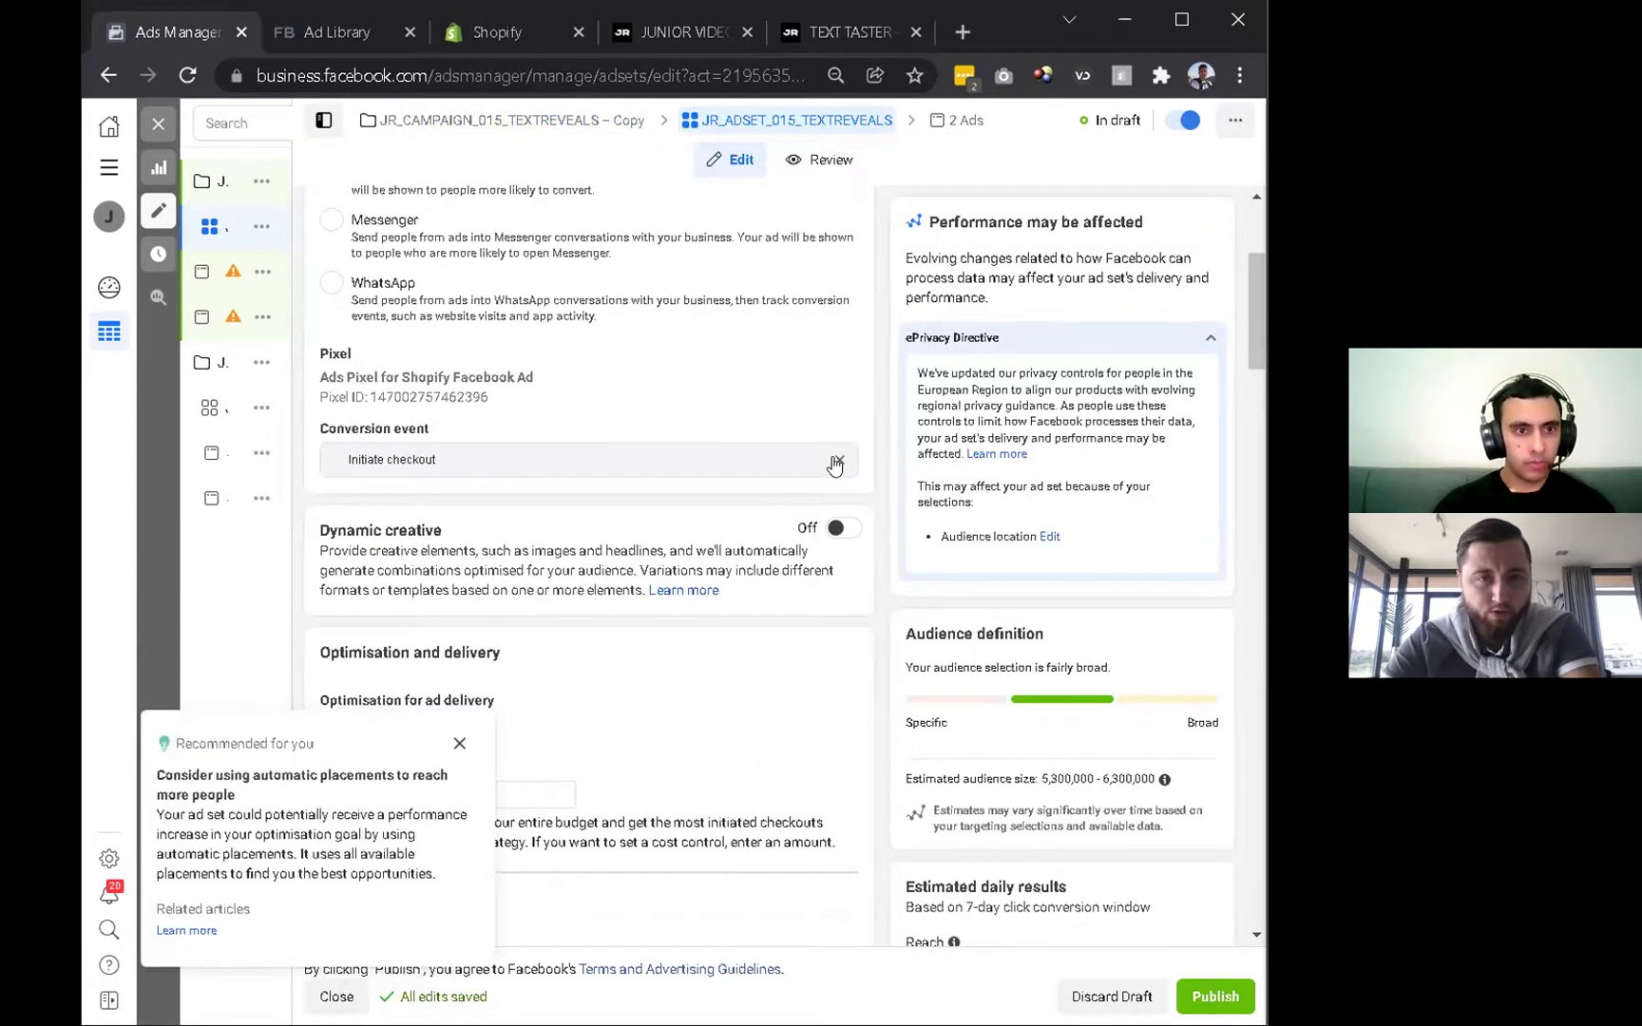
pyautogui.click(836, 461)
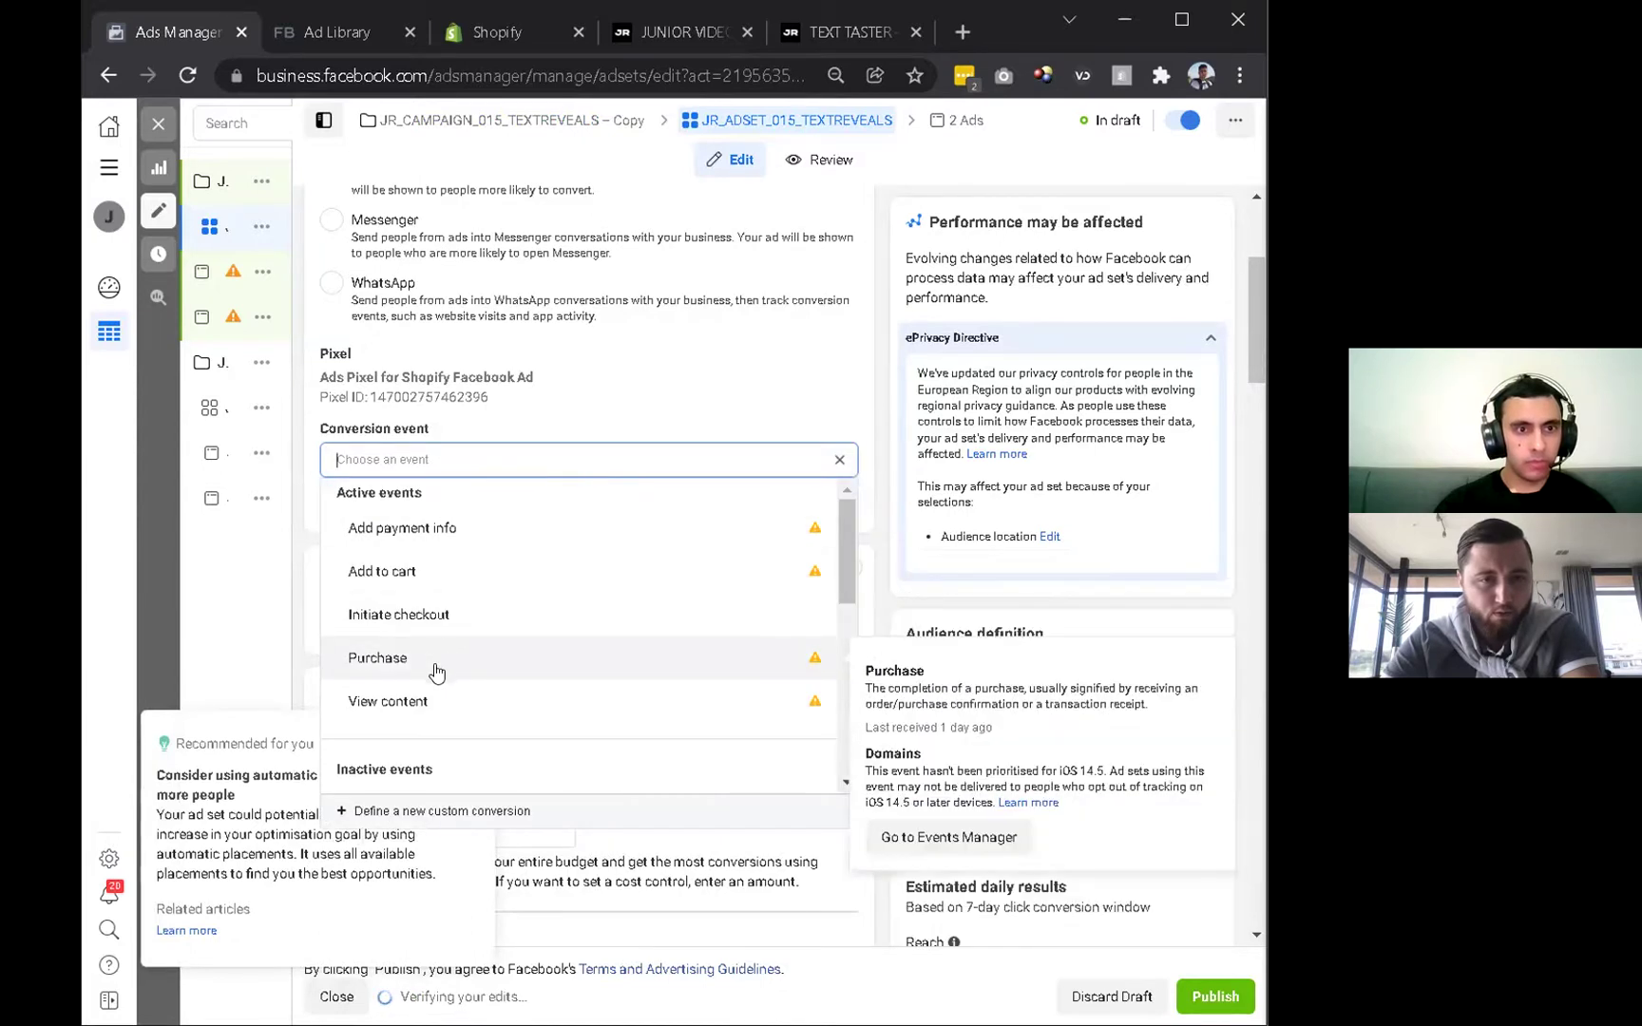
pyautogui.click(432, 665)
pyautogui.scroll(-1, 663, 700)
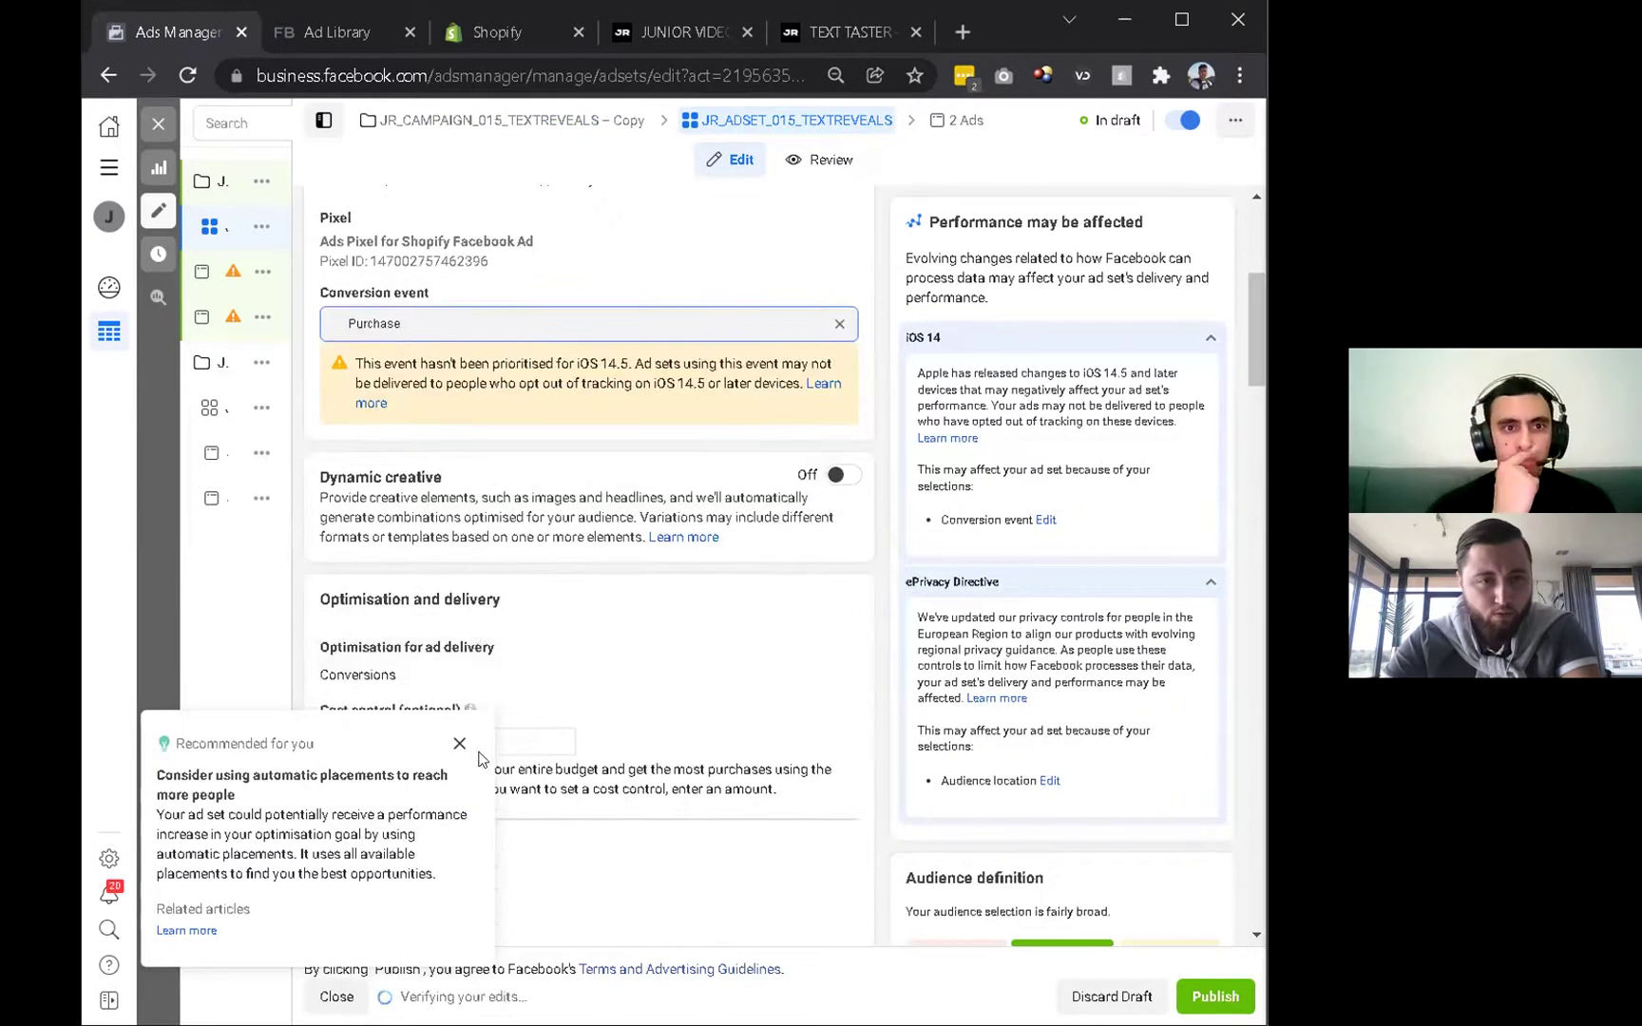
pyautogui.click(825, 645)
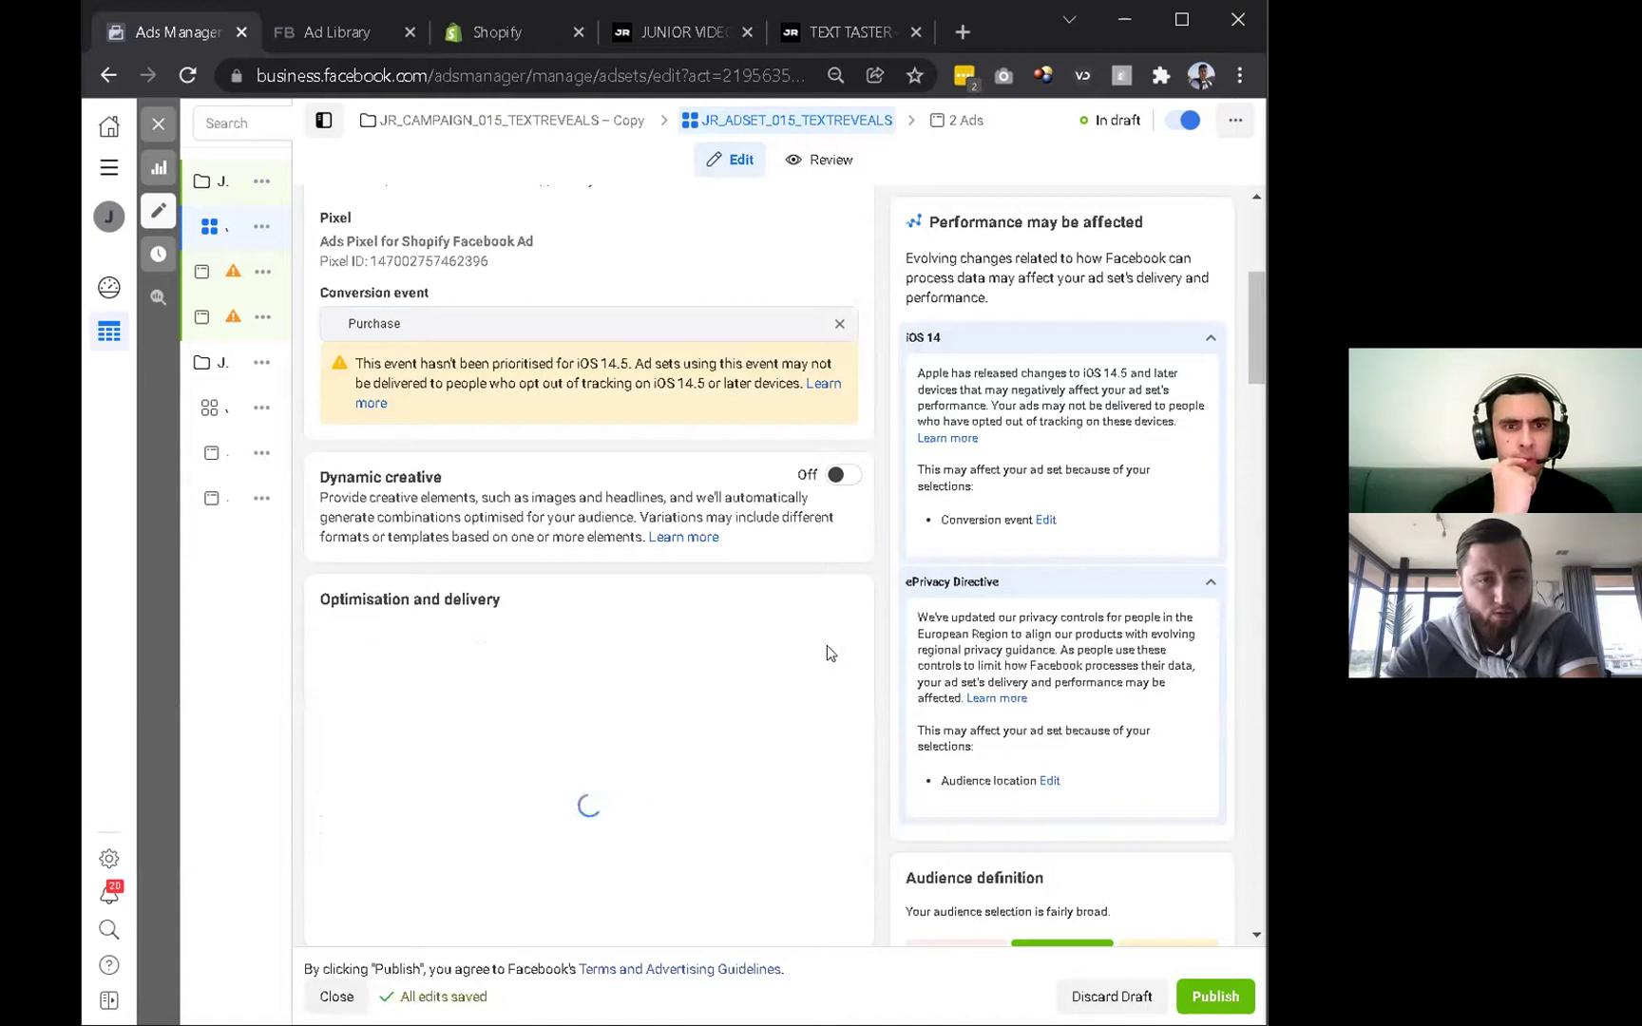
pyautogui.scroll(-1, 744, 701)
# Set the ad set's attribution to 7-day click or 1-day view.
pyautogui.moveTo(743, 822)
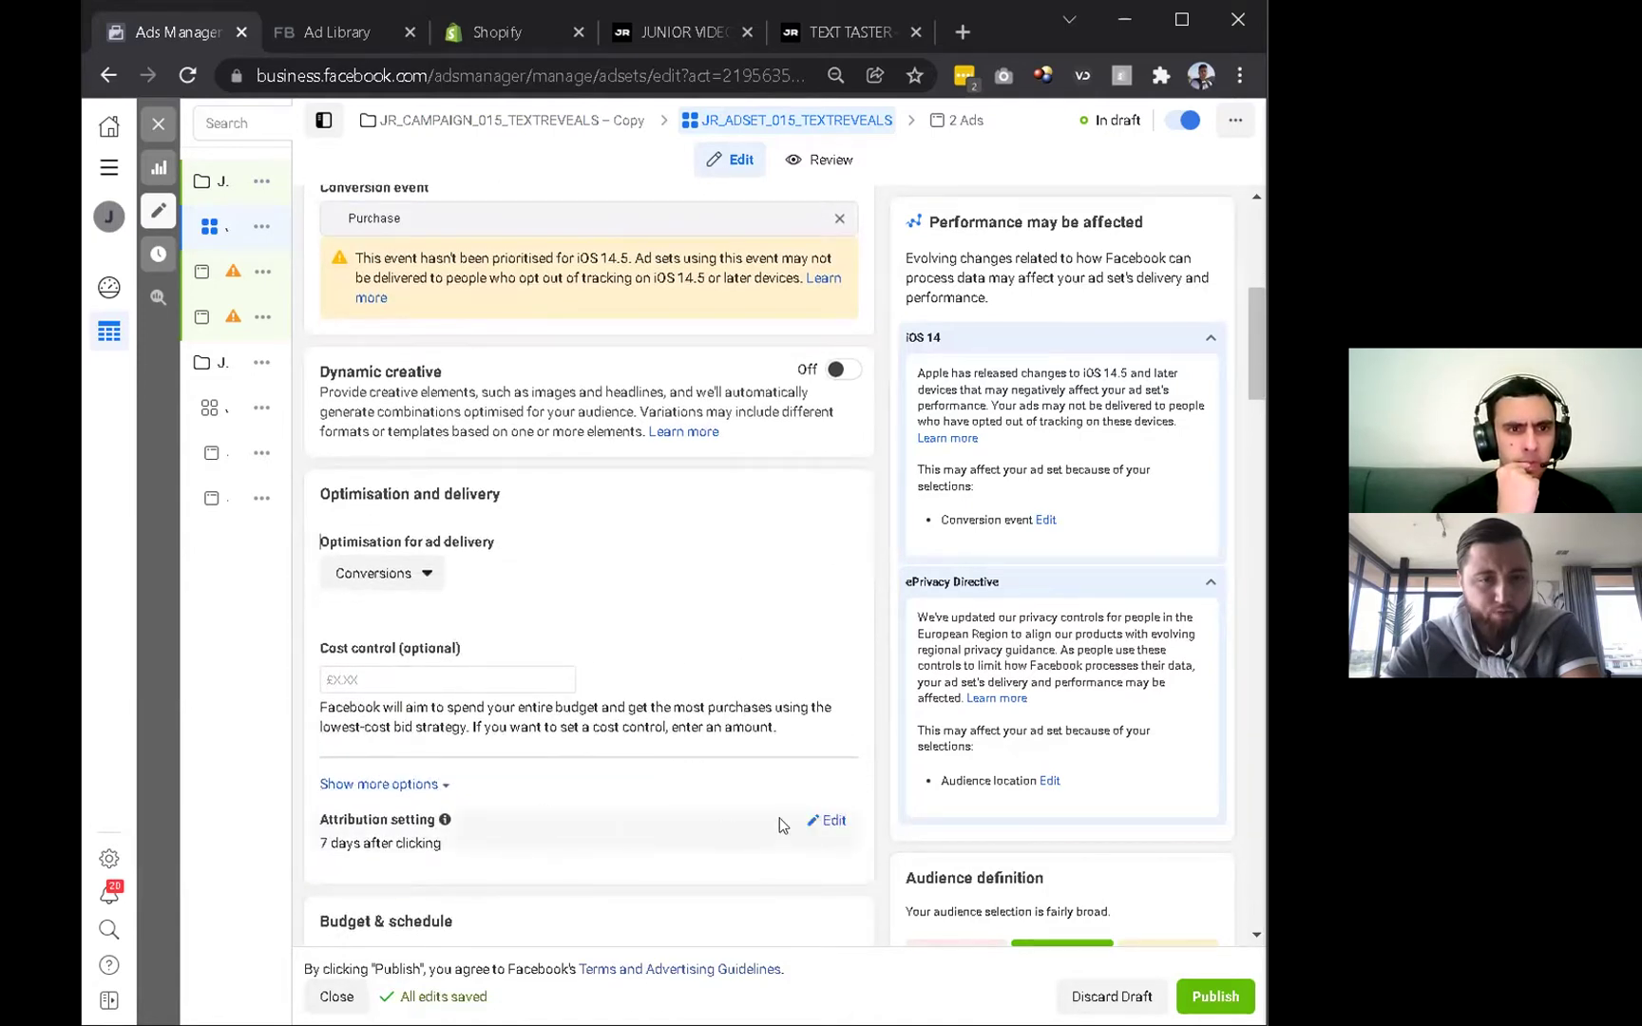
pyautogui.click(824, 824)
pyautogui.click(502, 863)
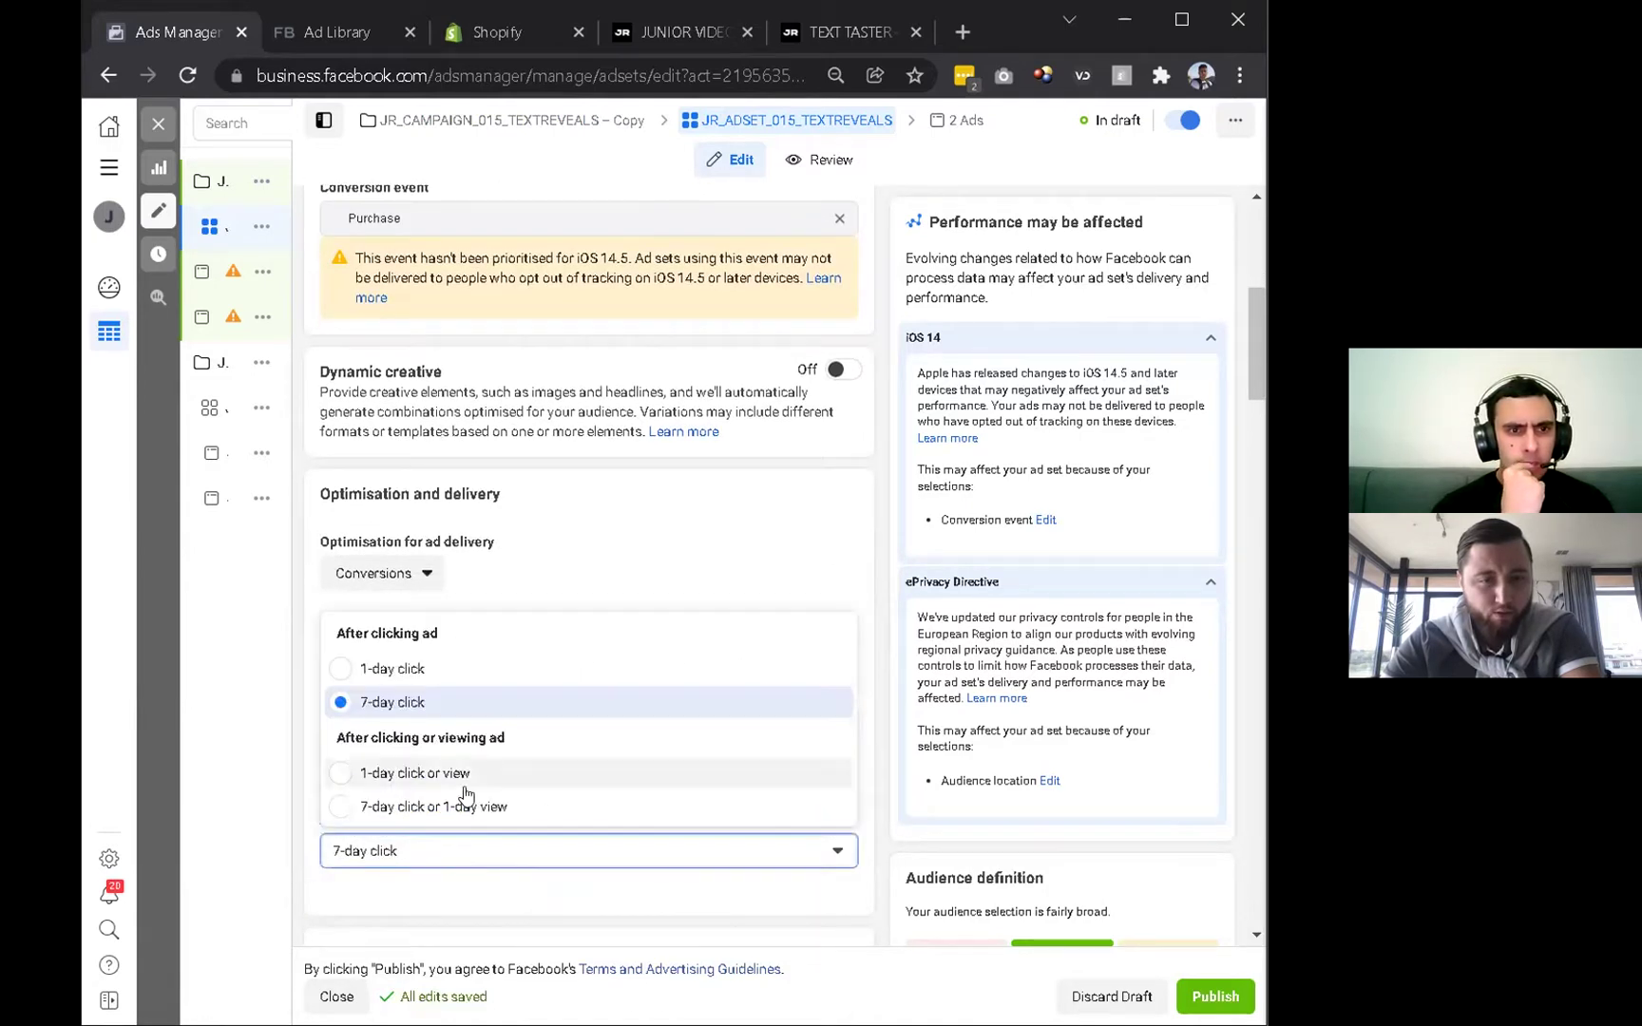
pyautogui.click(466, 806)
pyautogui.scroll(-4, 616, 865)
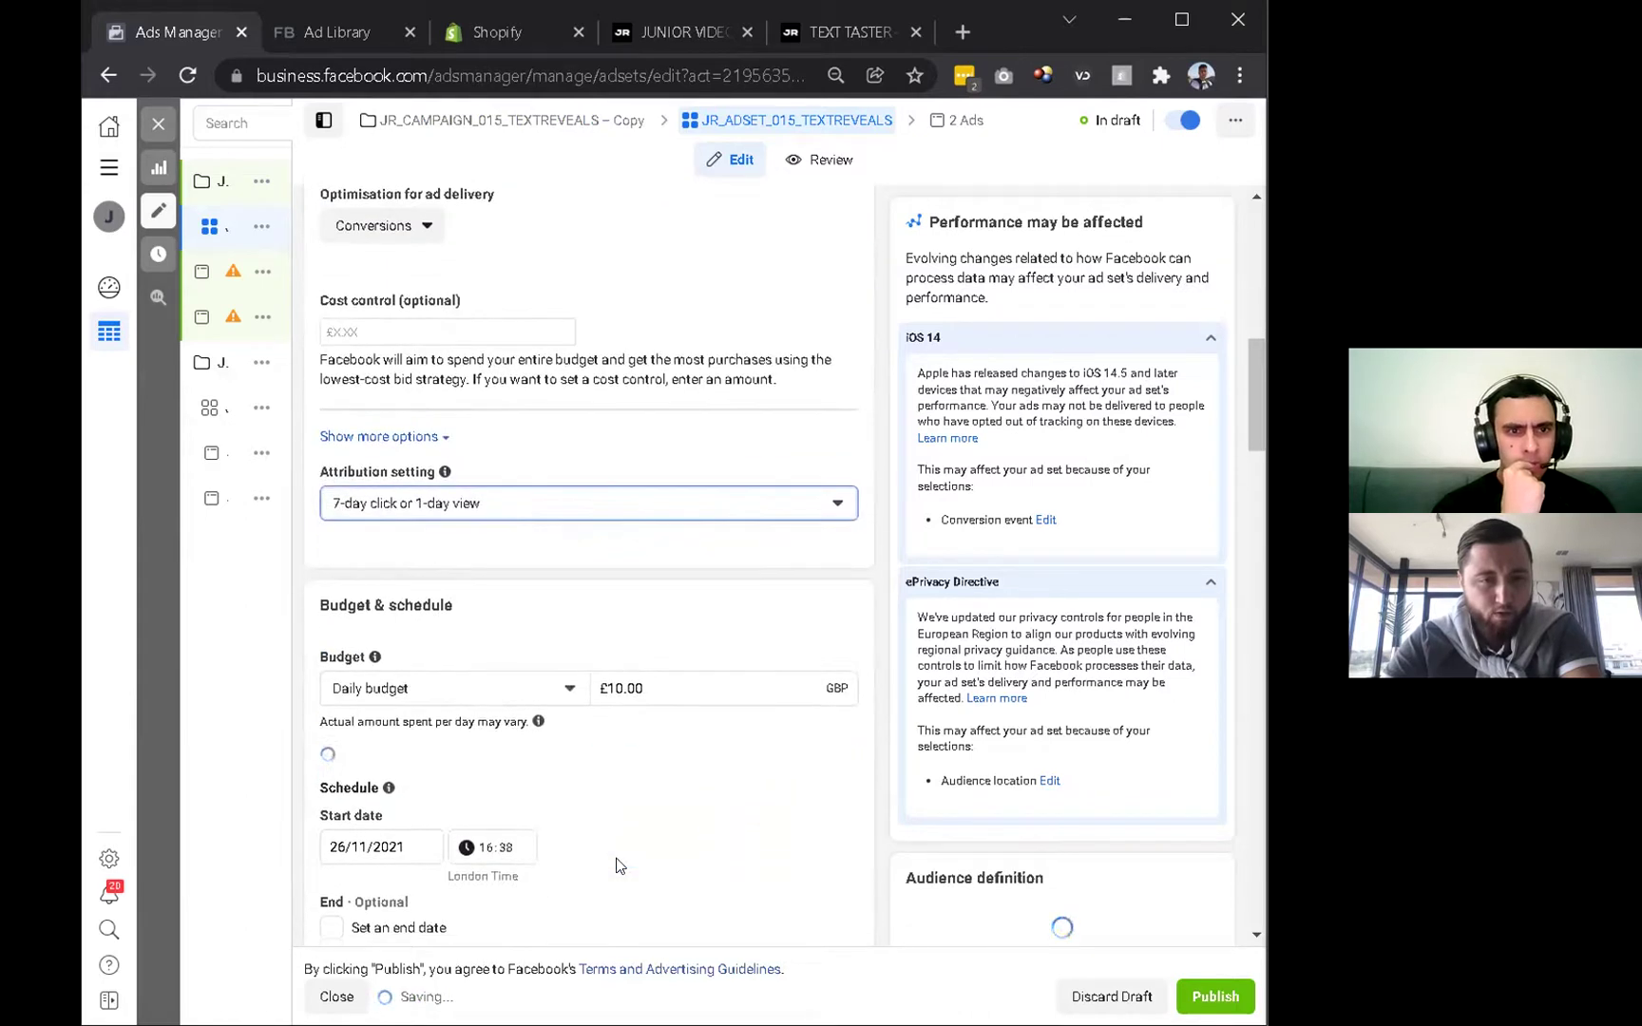
pyautogui.scroll(-2, 605, 659)
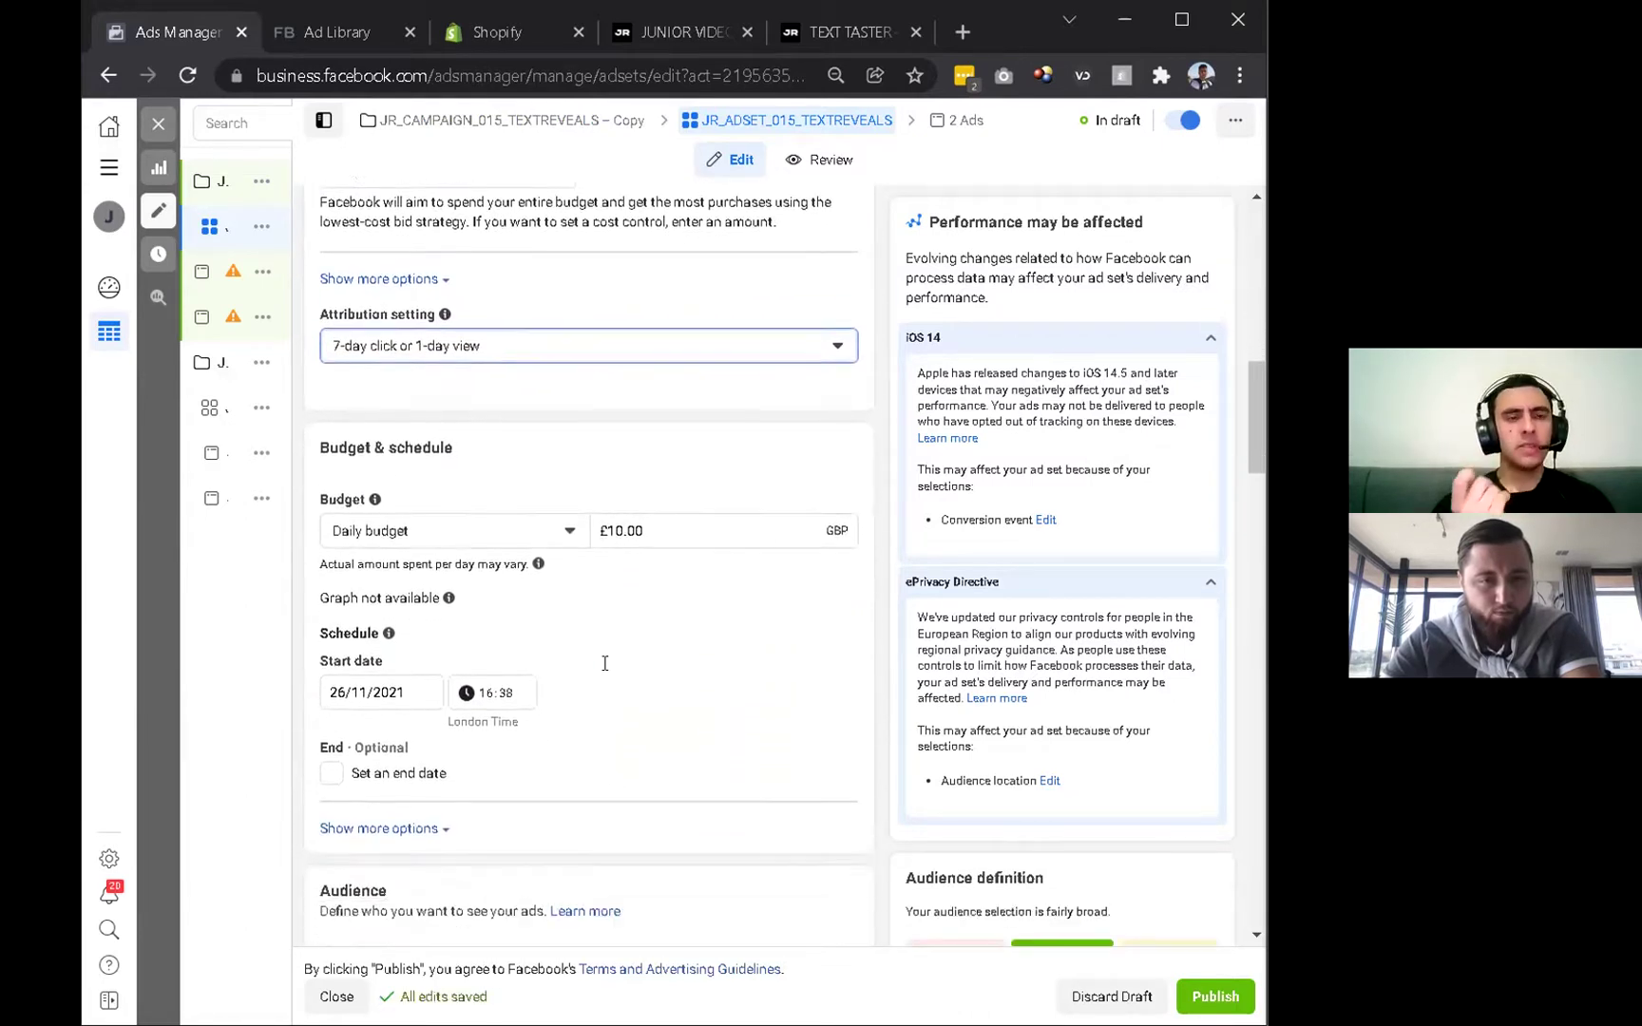
pyautogui.click(361, 828)
pyautogui.scroll(-10, 360, 827)
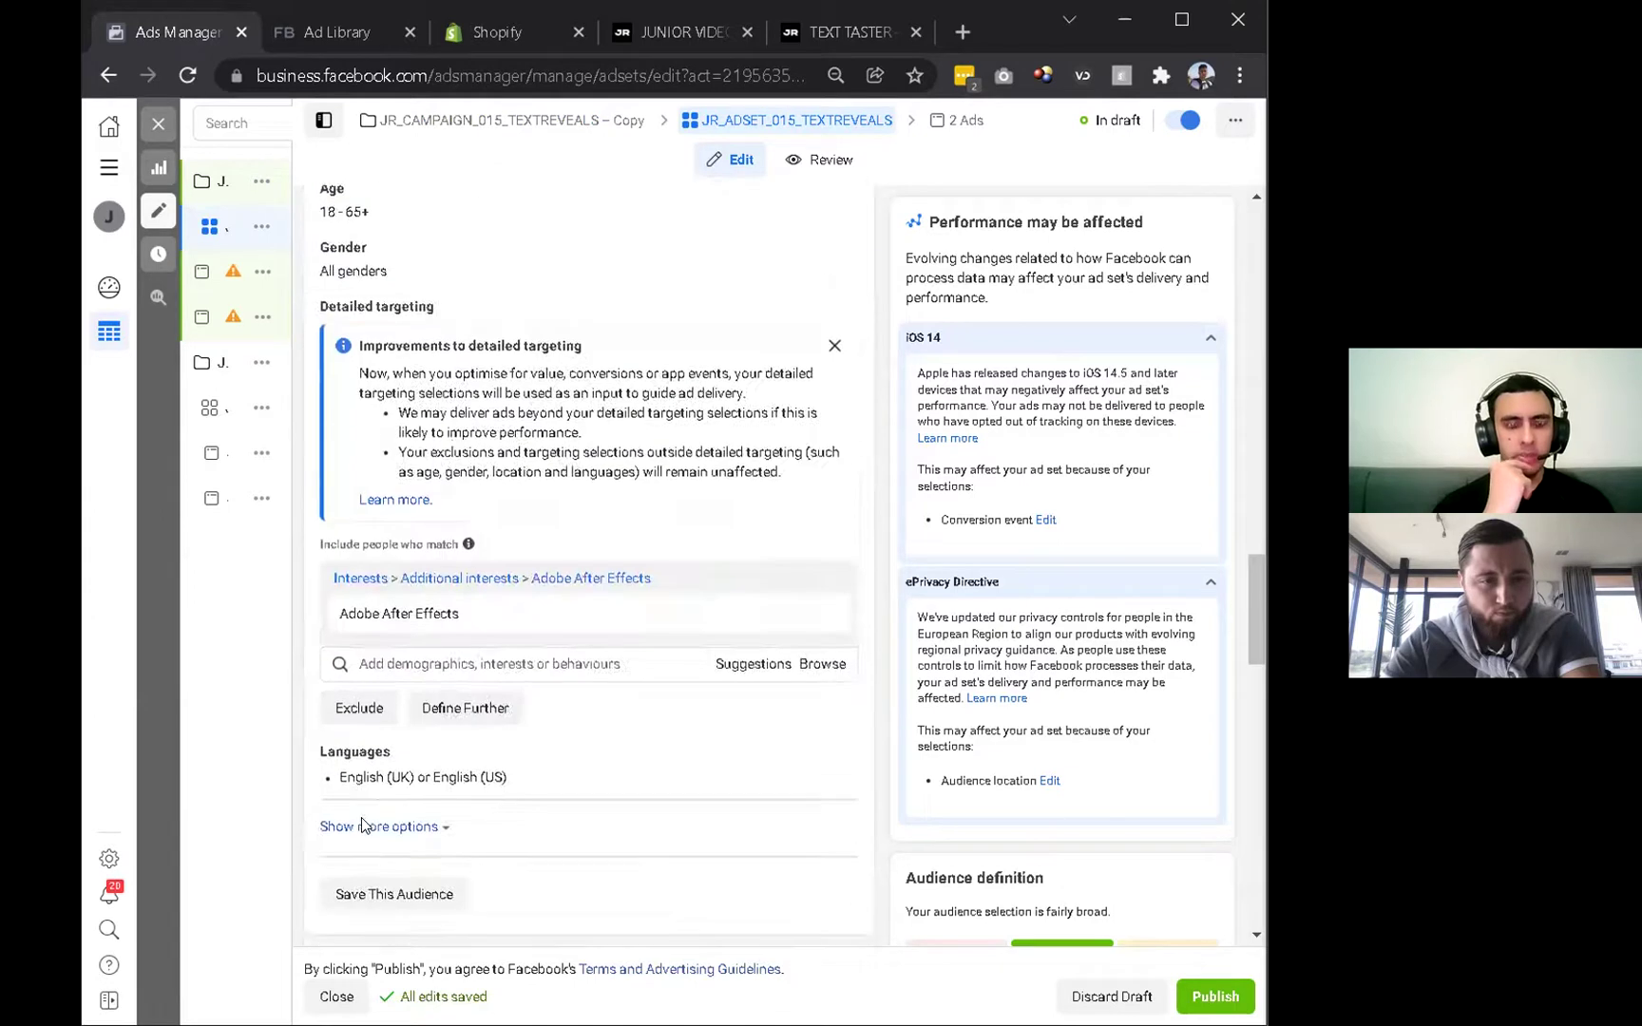
pyautogui.scroll(2, 360, 817)
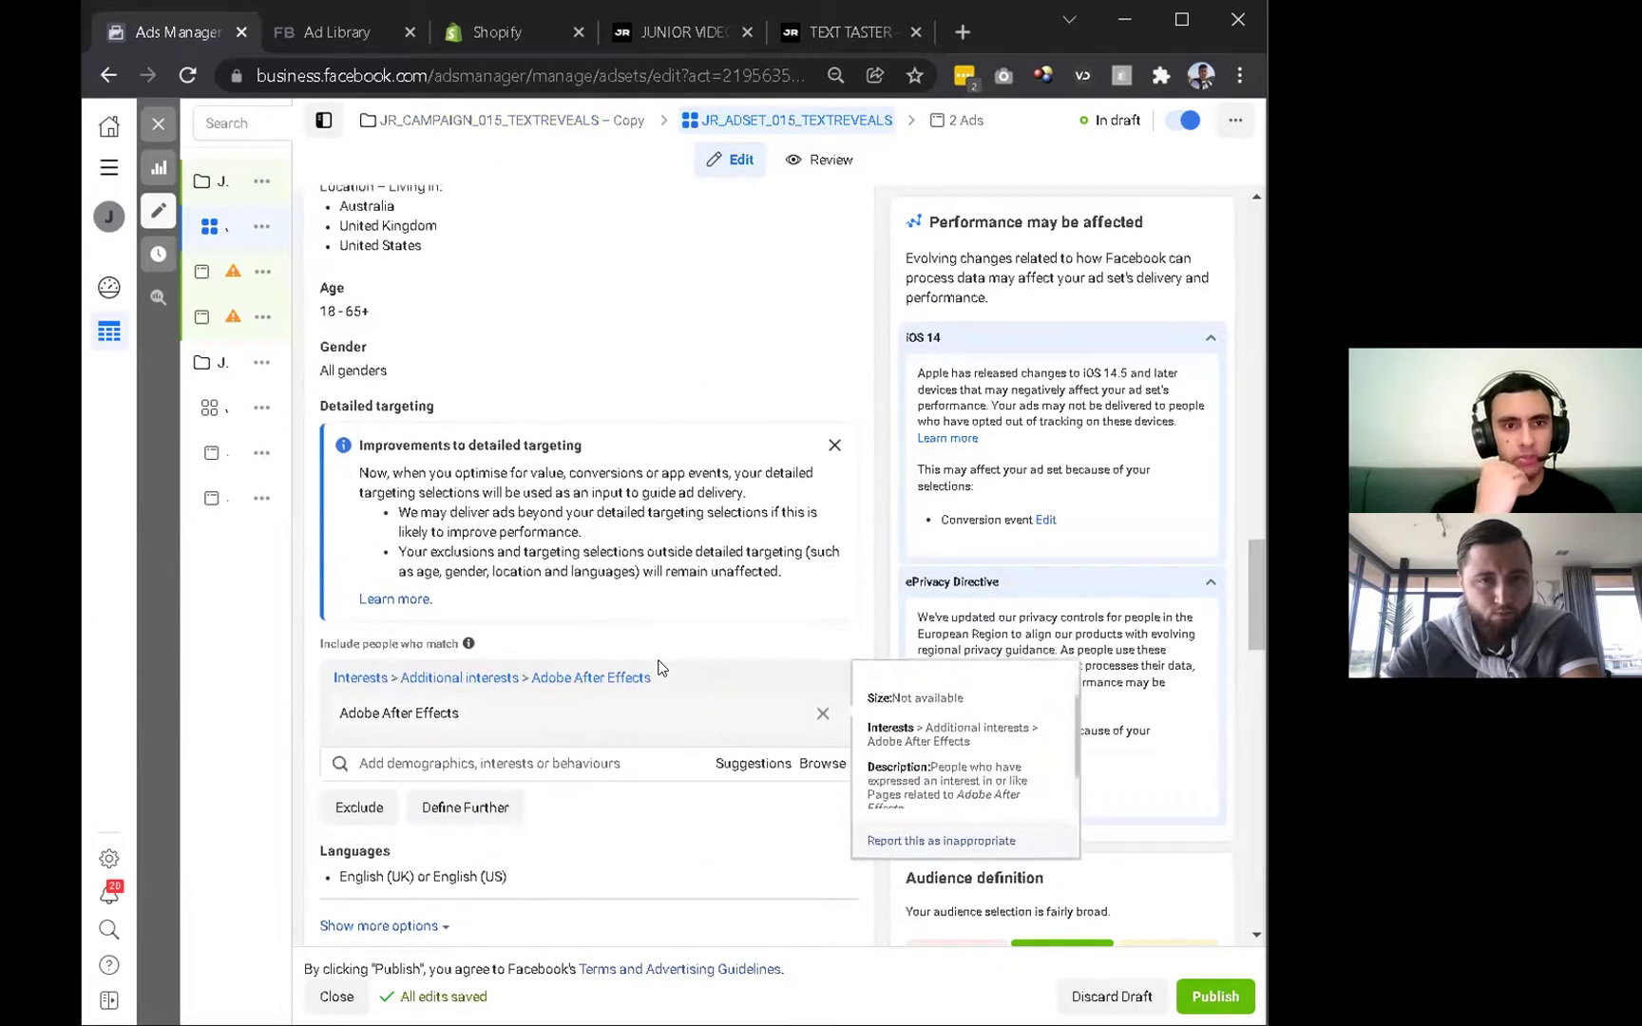
# Collapse the iOS 14 and ePrivacy Directive notices.
pyautogui.click(1194, 340)
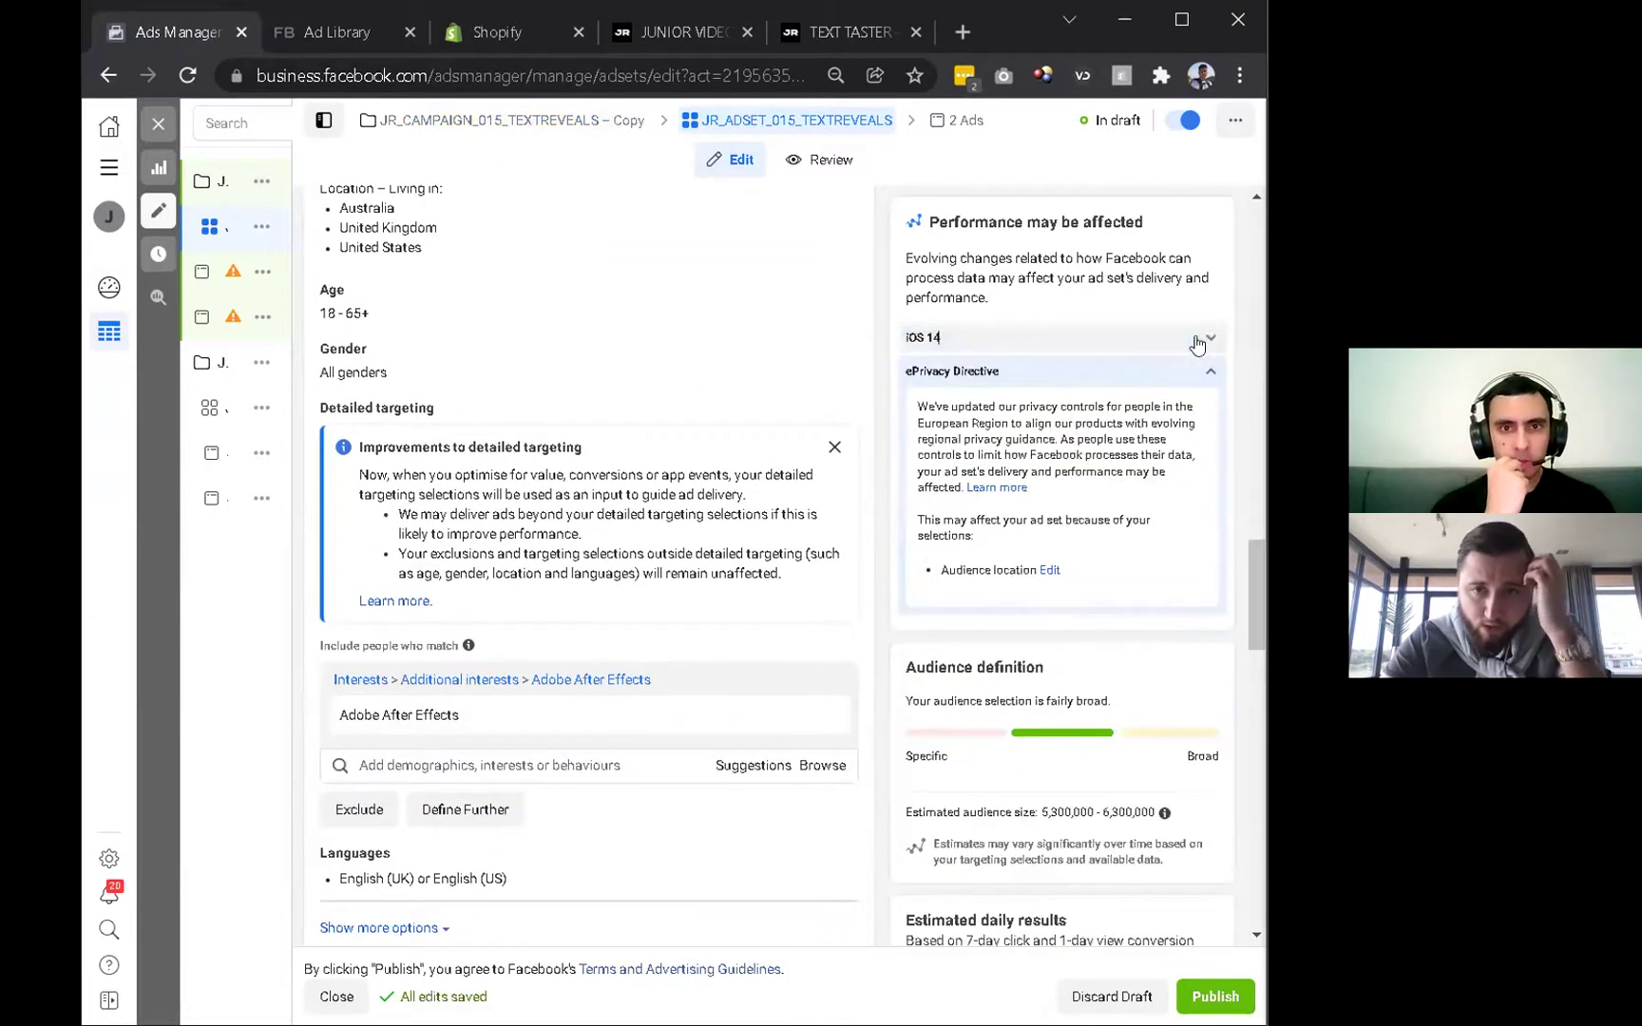
pyautogui.click(1195, 370)
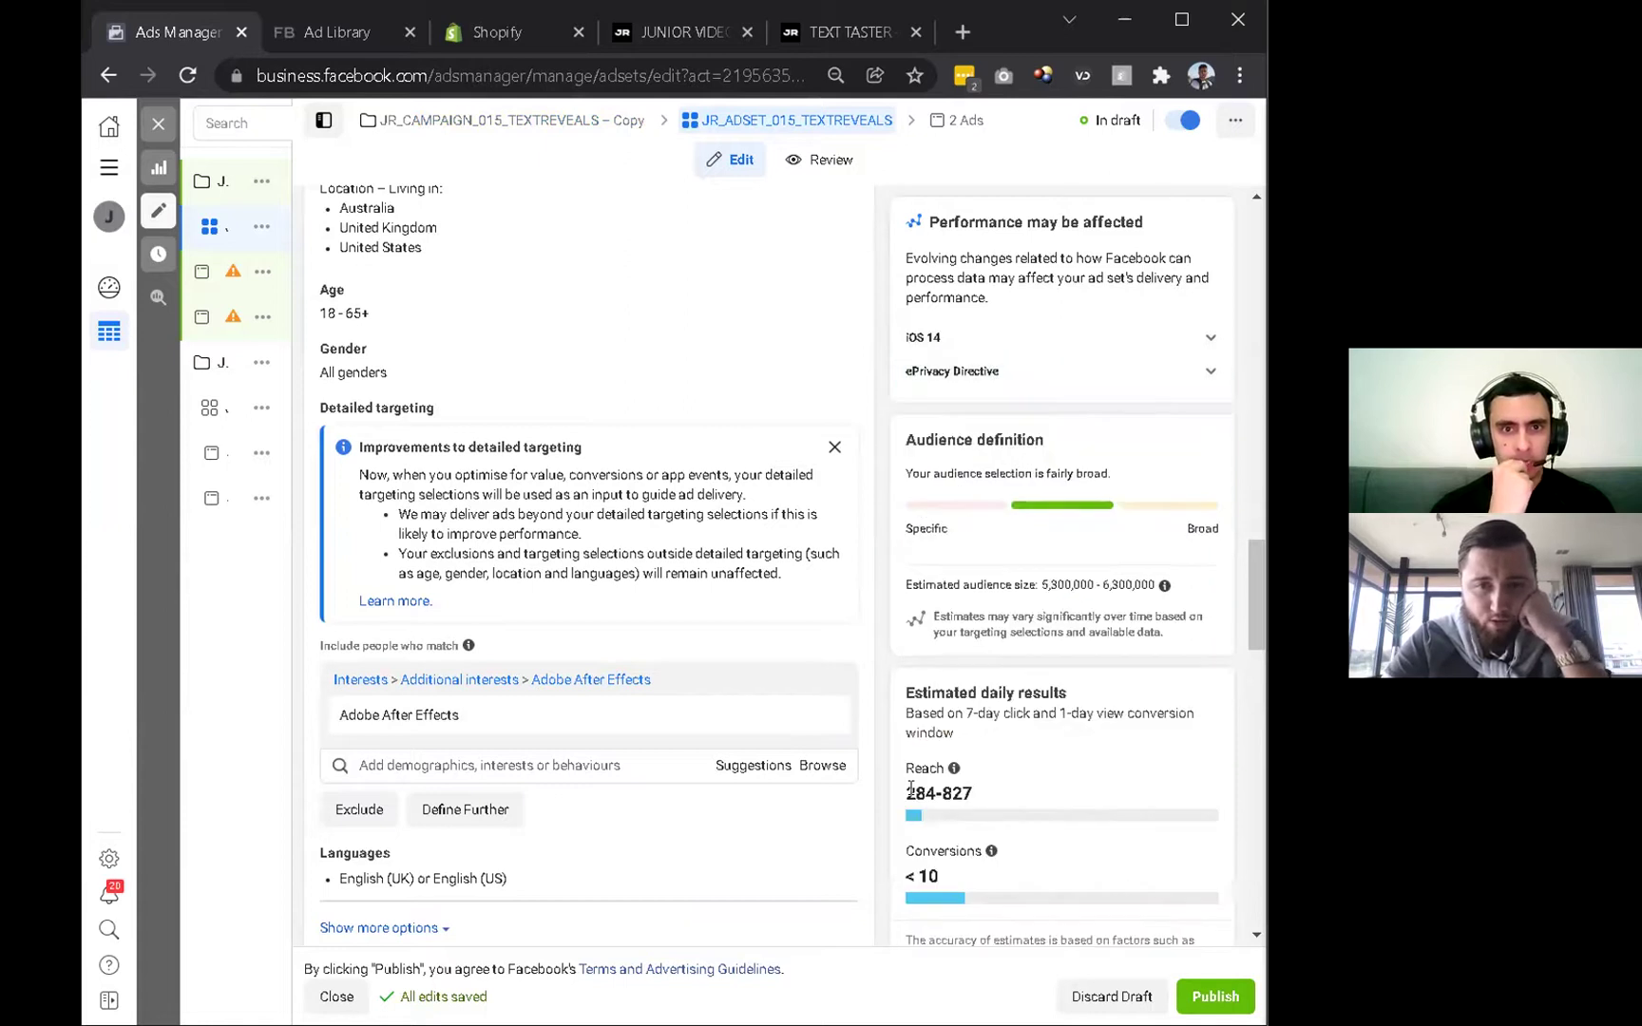
pyautogui.scroll(-1, 730, 781)
pyautogui.scroll(-5, 730, 781)
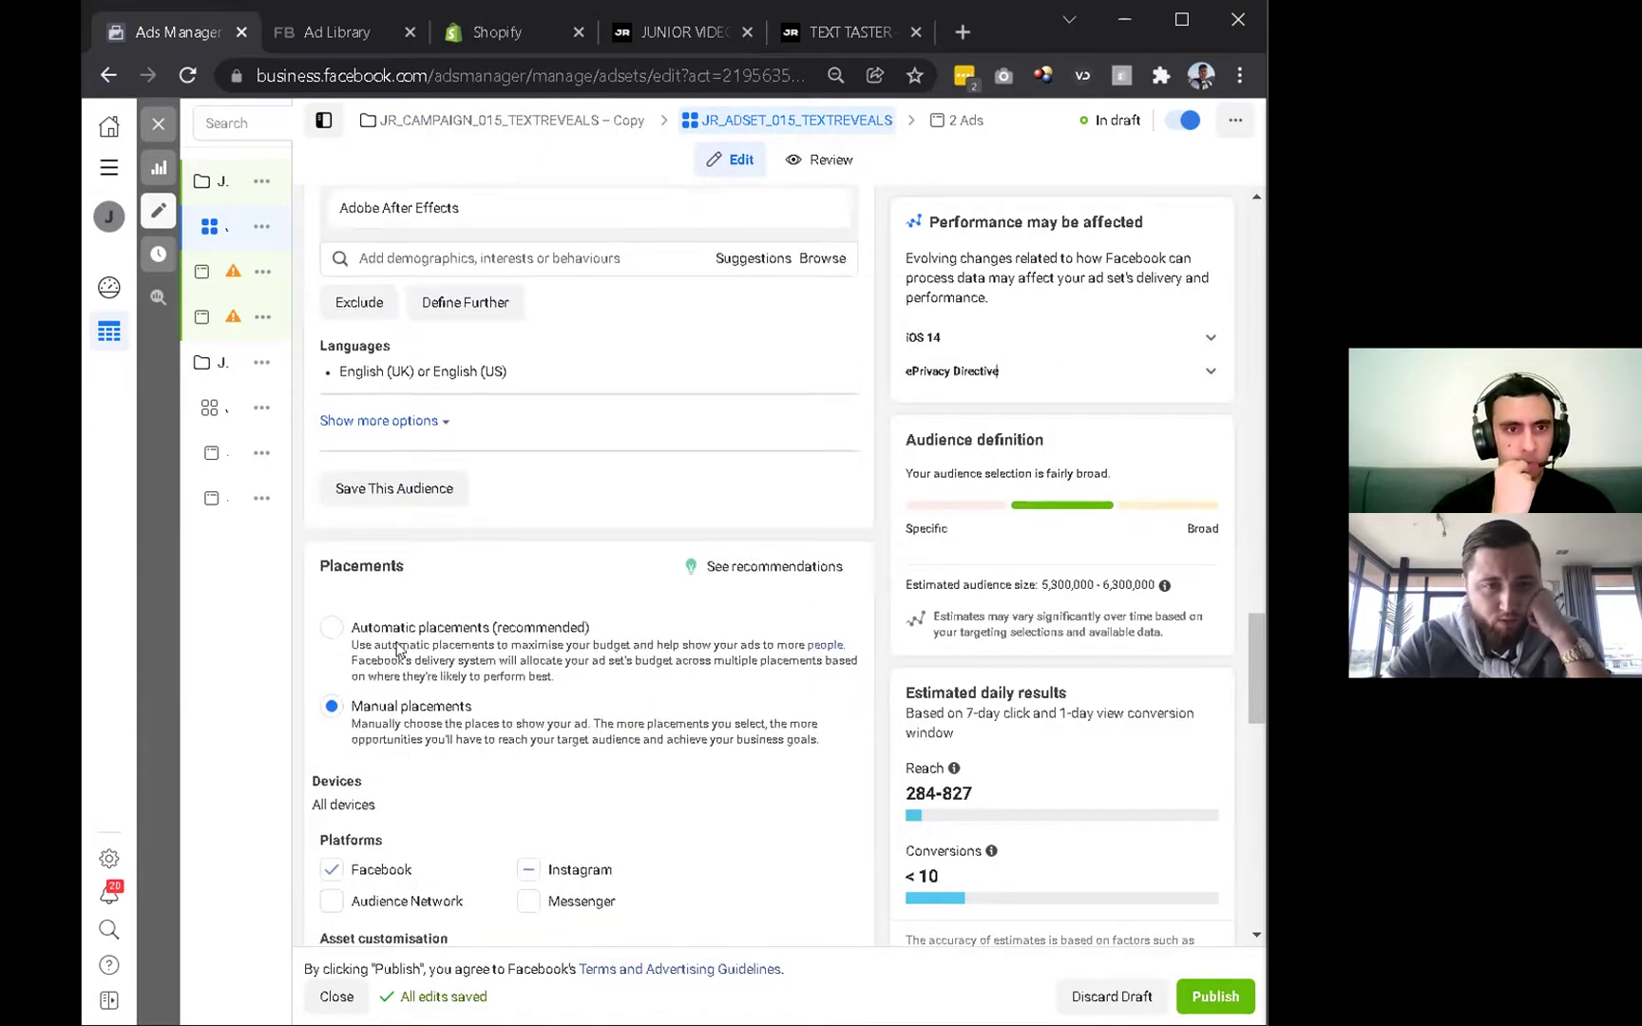
pyautogui.scroll(-10, 475, 522)
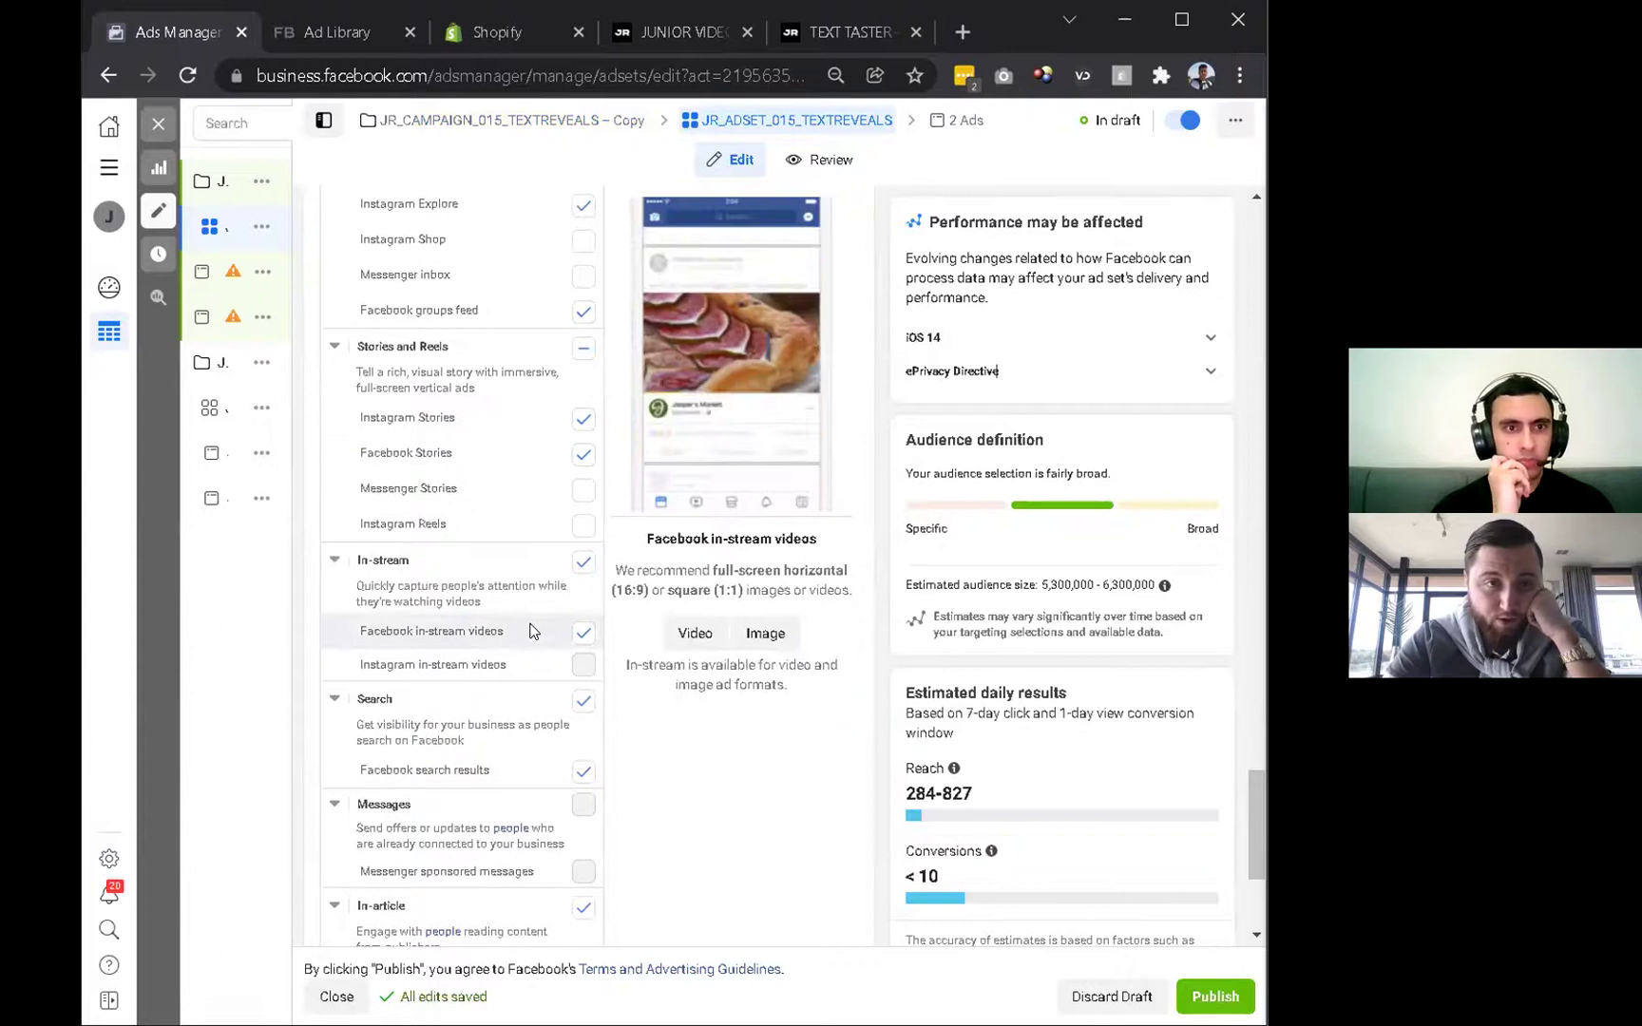
pyautogui.scroll(6, 511, 486)
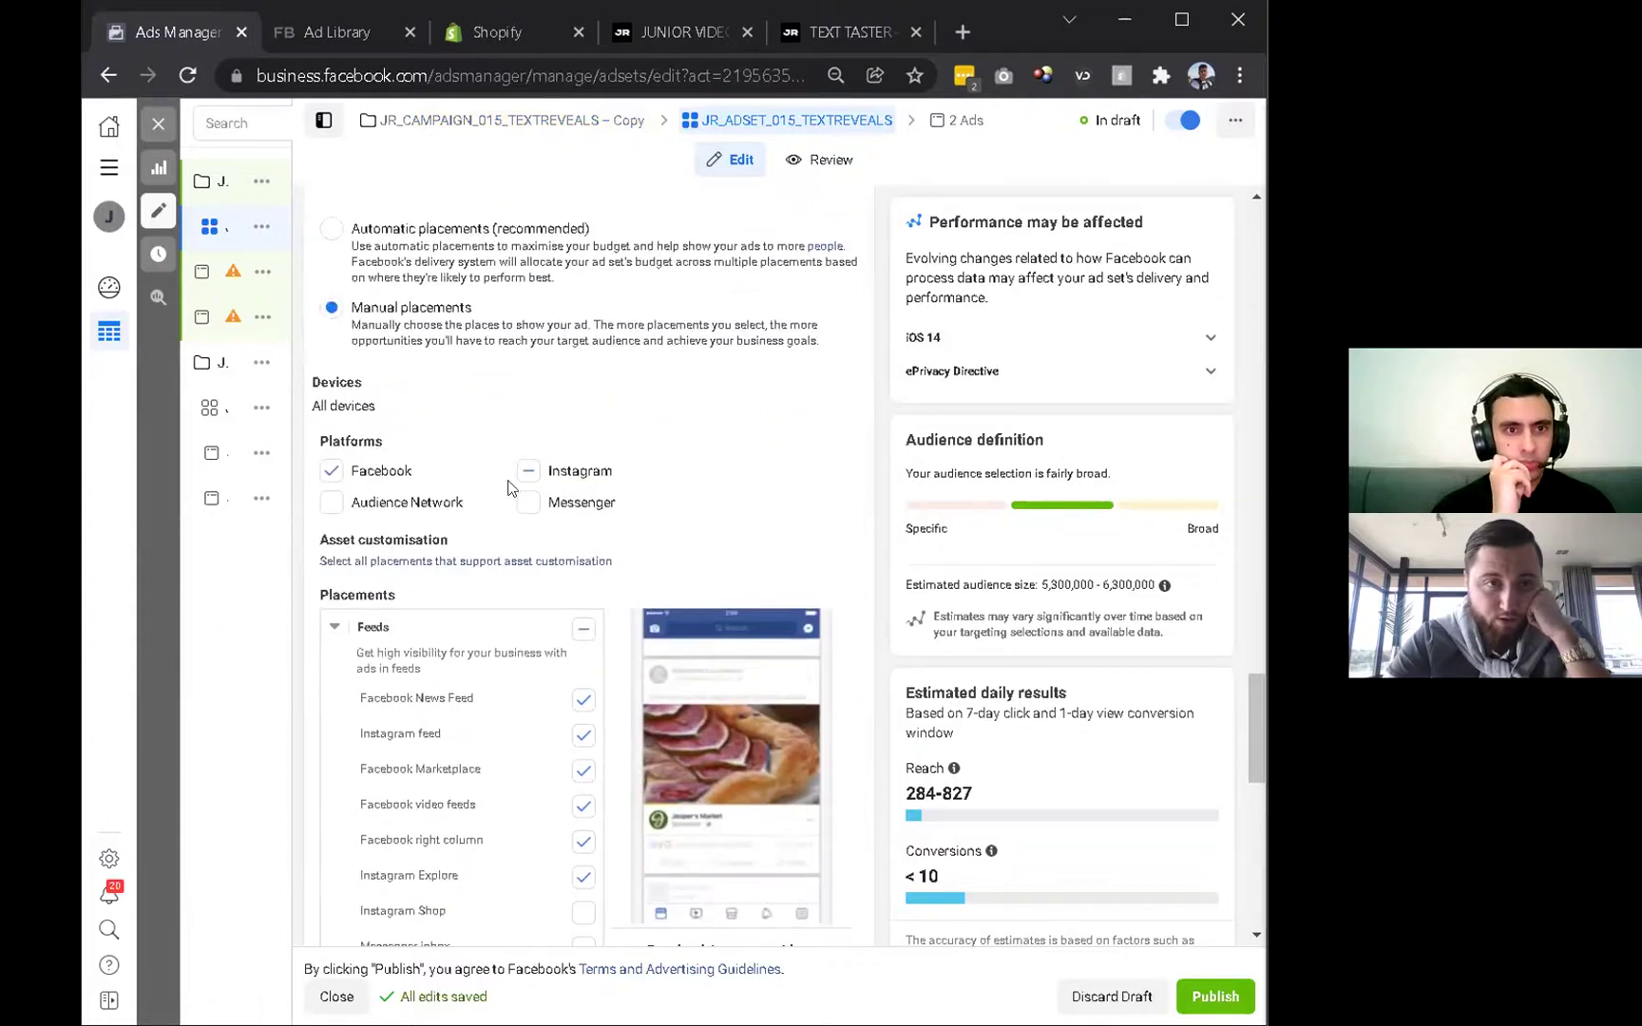
# Switch the ad set to Automatic placements, then return to the Shopify admin.
pyautogui.click(330, 240)
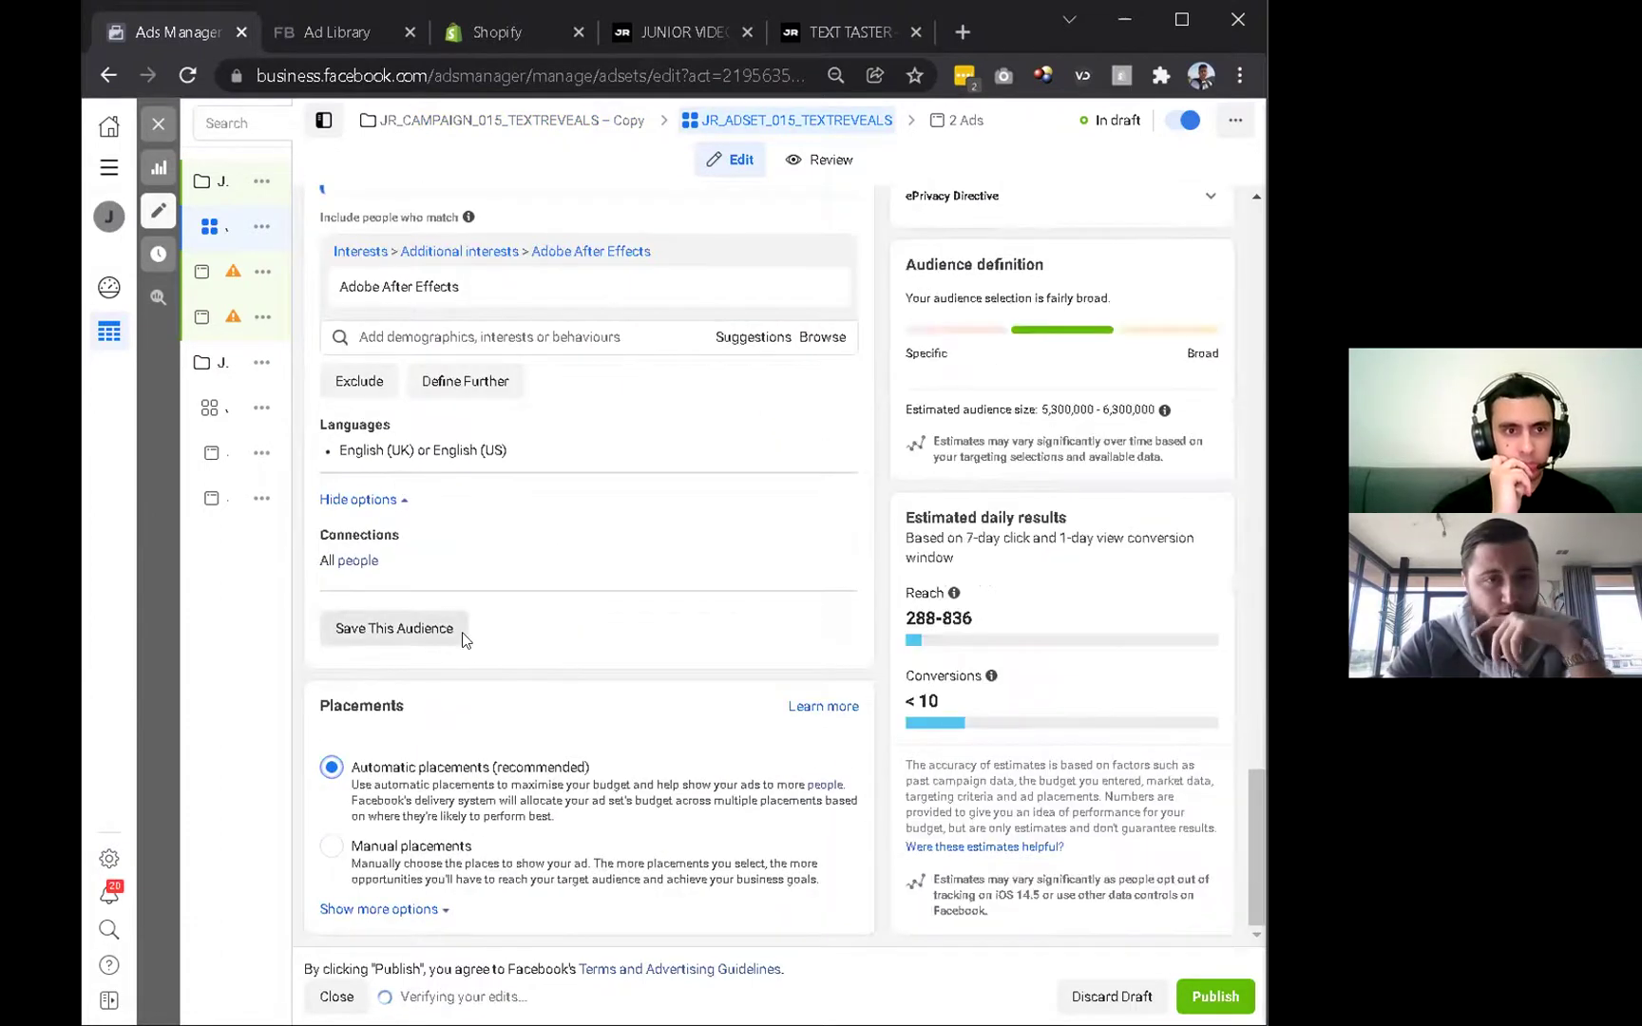
pyautogui.click(332, 909)
pyautogui.scroll(-4, 539, 870)
pyautogui.scroll(12, 538, 871)
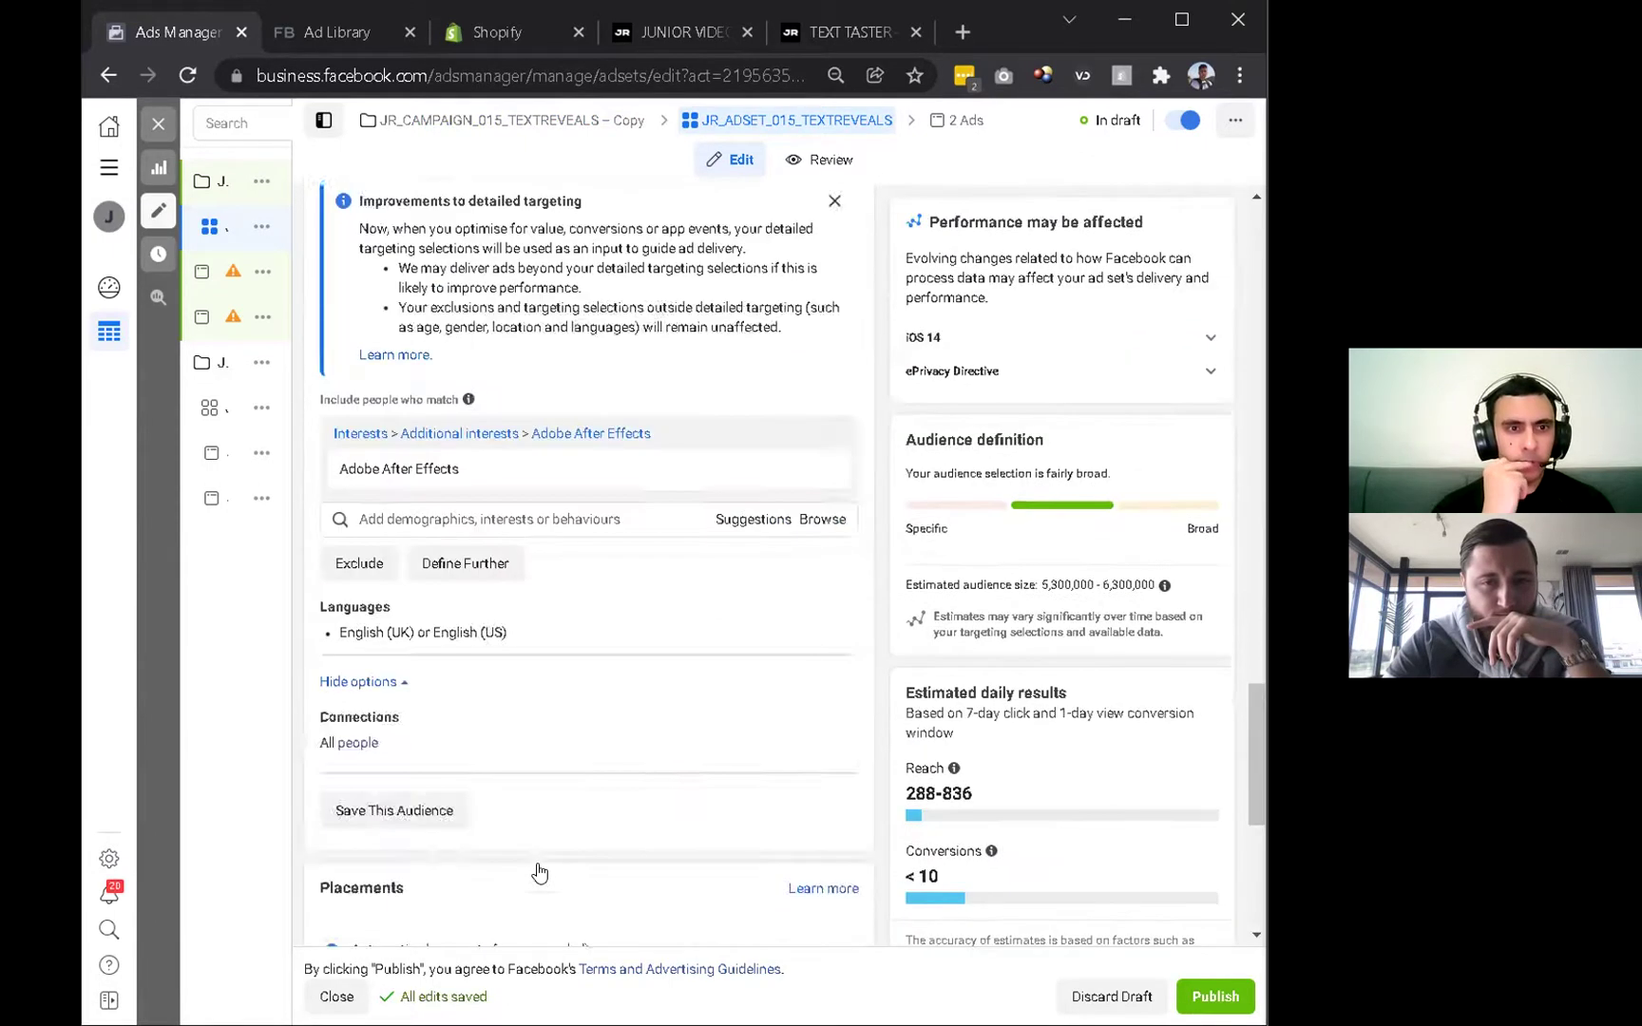
pyautogui.moveTo(439, 559)
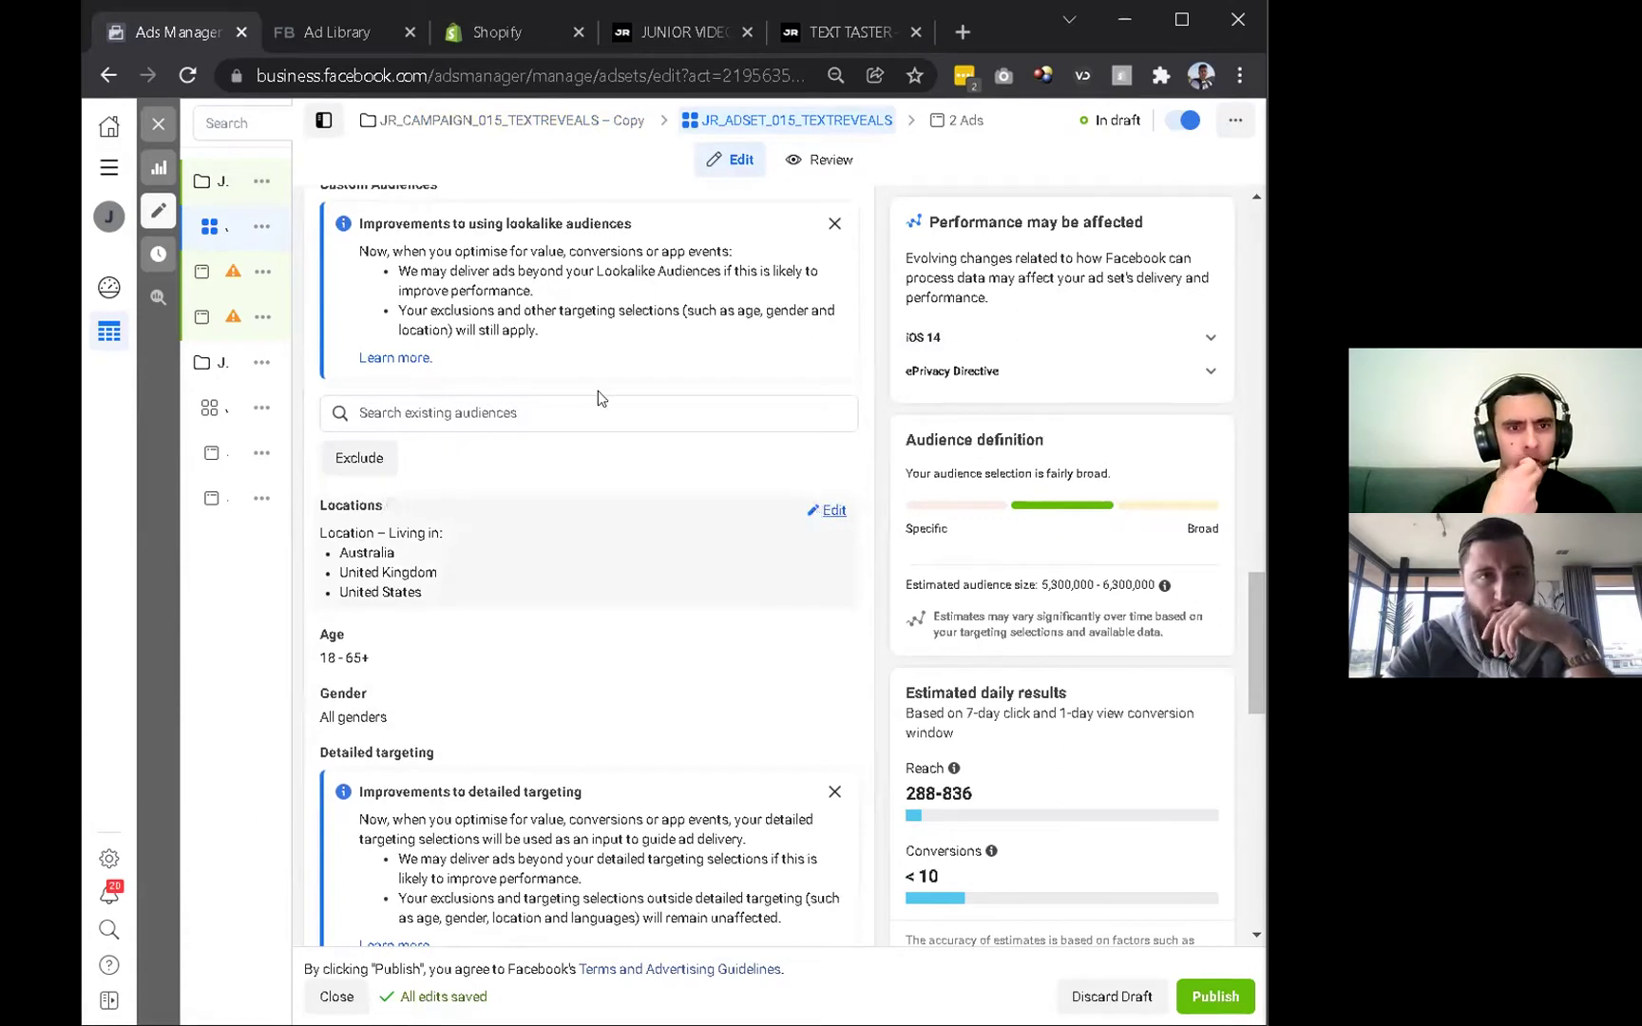
pyautogui.click(488, 31)
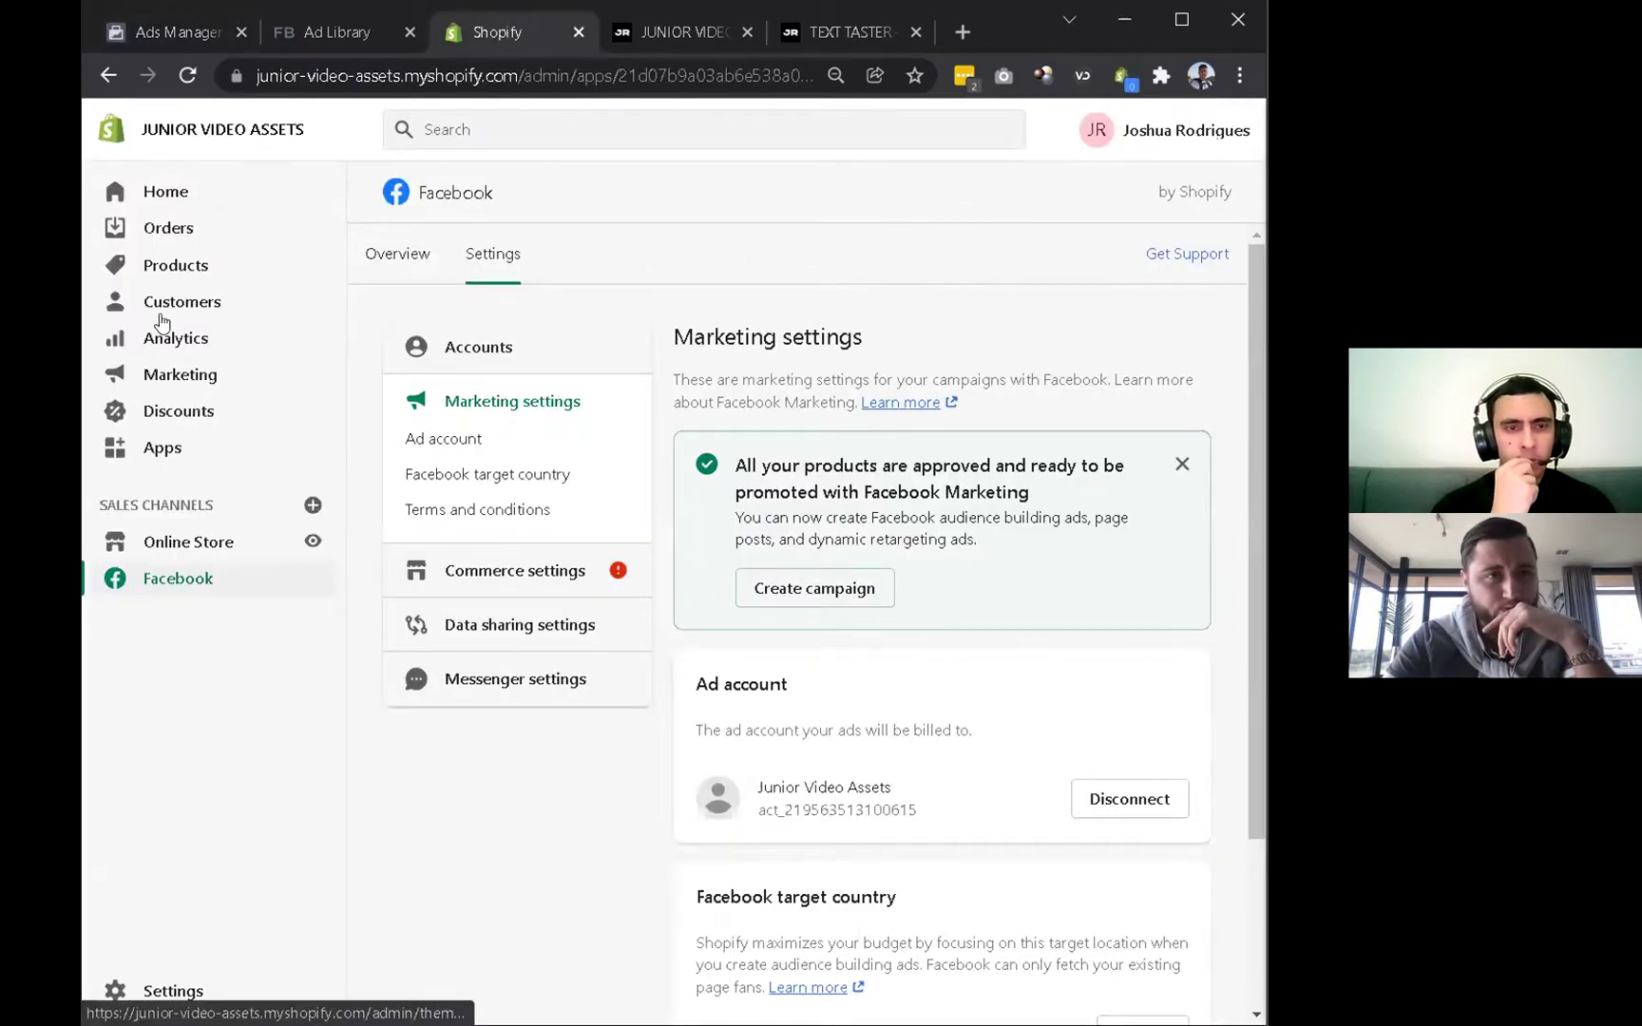
# Bring up Shopify's customer list with the full set of filters.
pyautogui.click(164, 266)
pyautogui.click(176, 490)
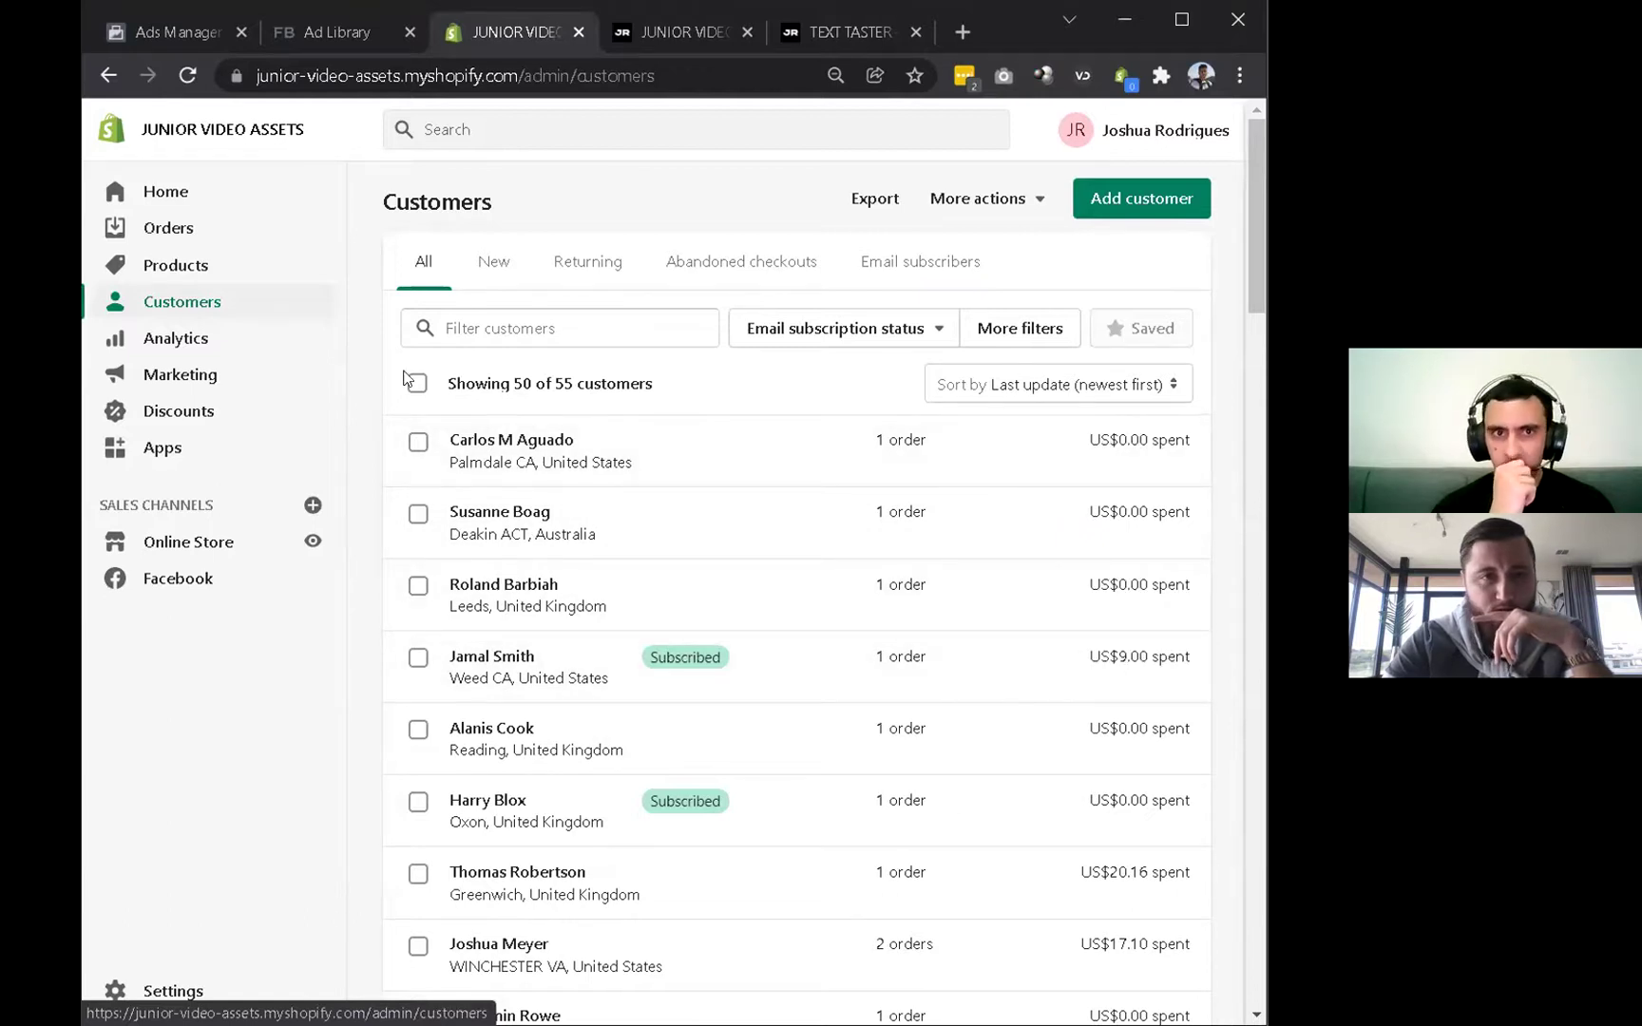
pyautogui.click(854, 330)
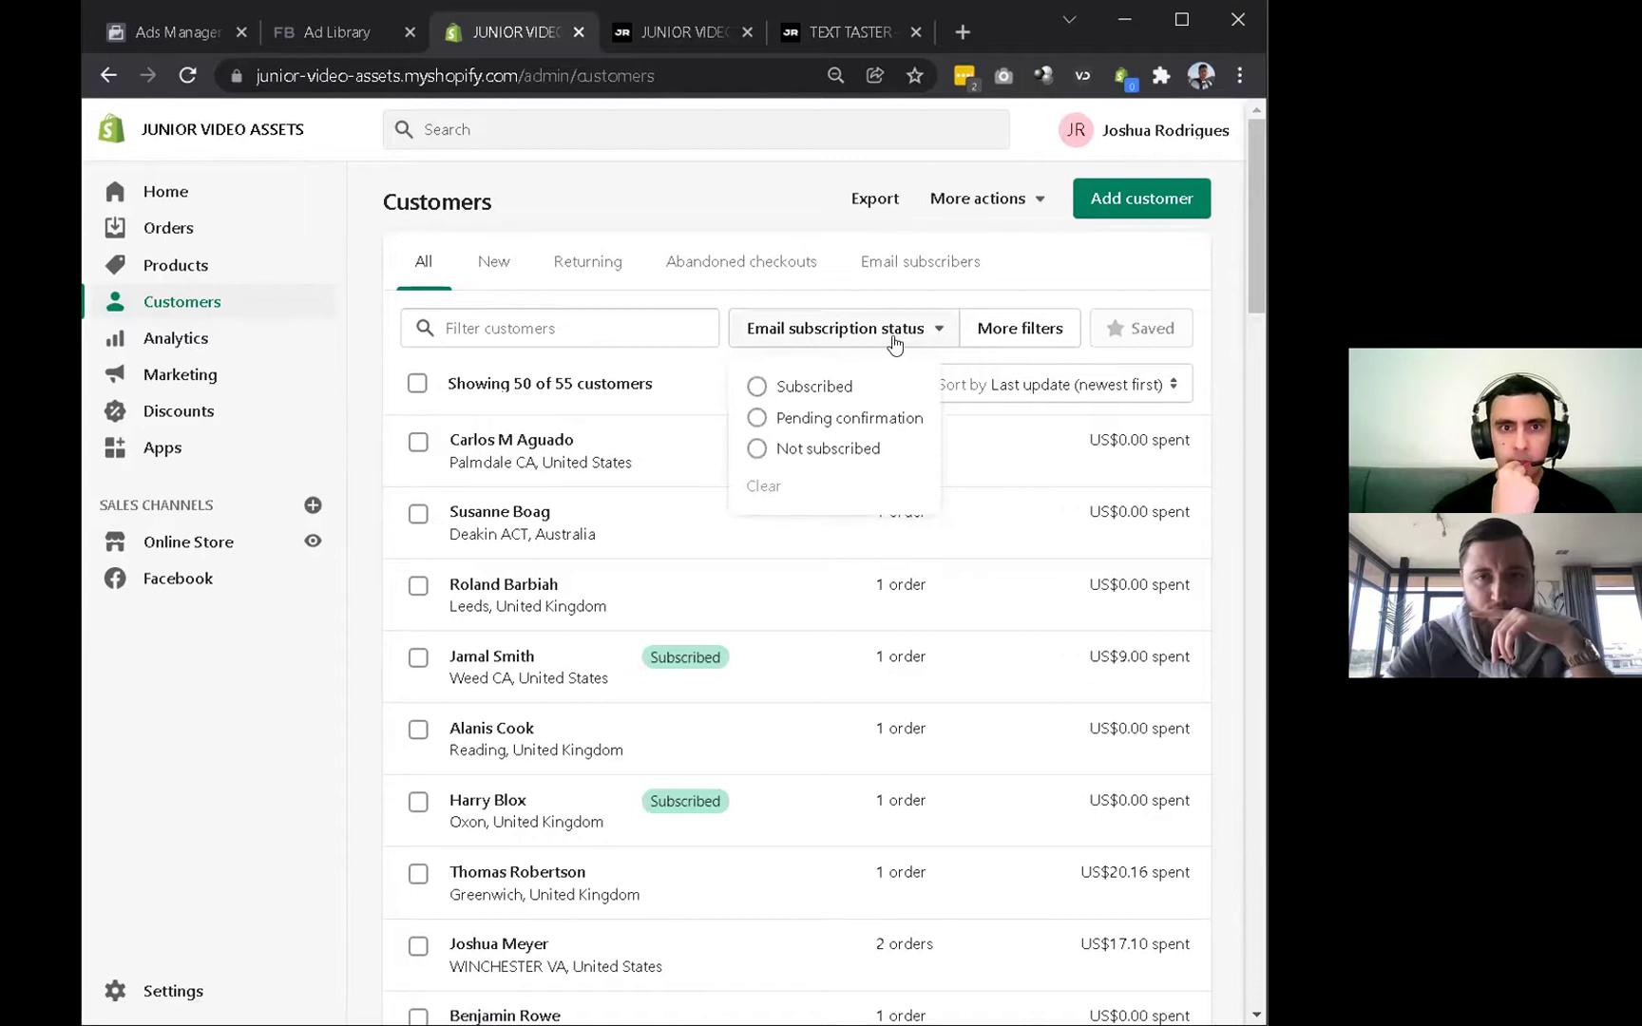
pyautogui.click(998, 342)
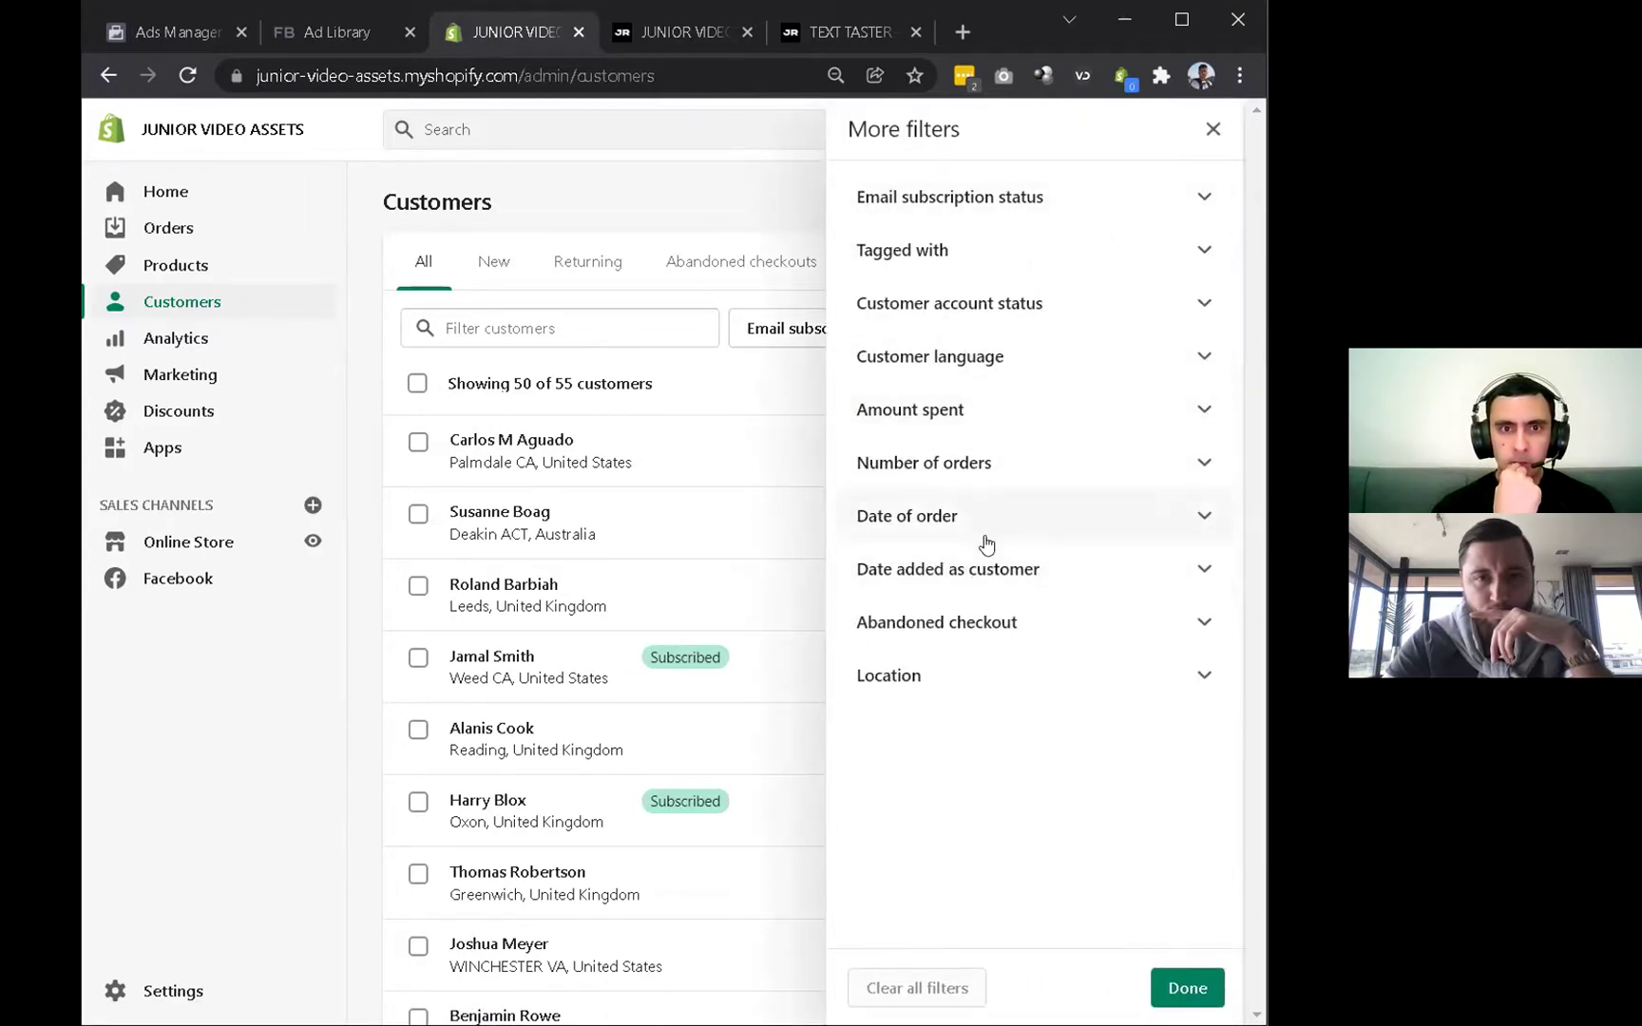
# Filter customers by location to United States, showing 28 of 28.
pyautogui.click(965, 665)
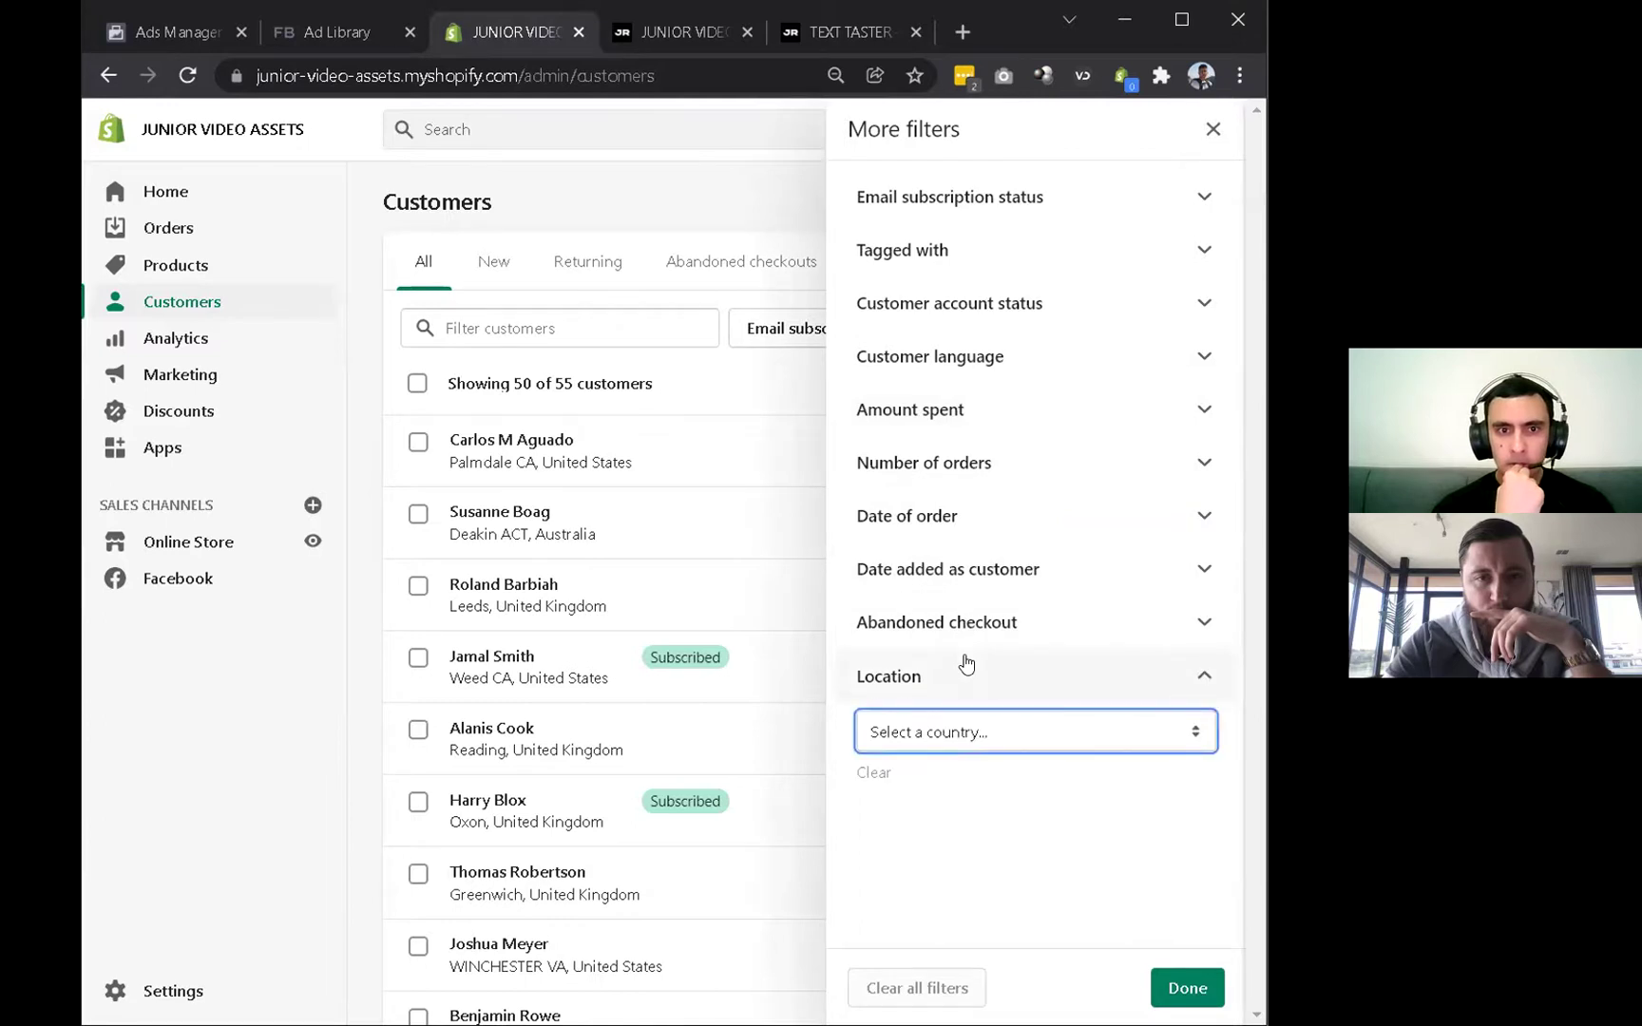
pyautogui.click(949, 732)
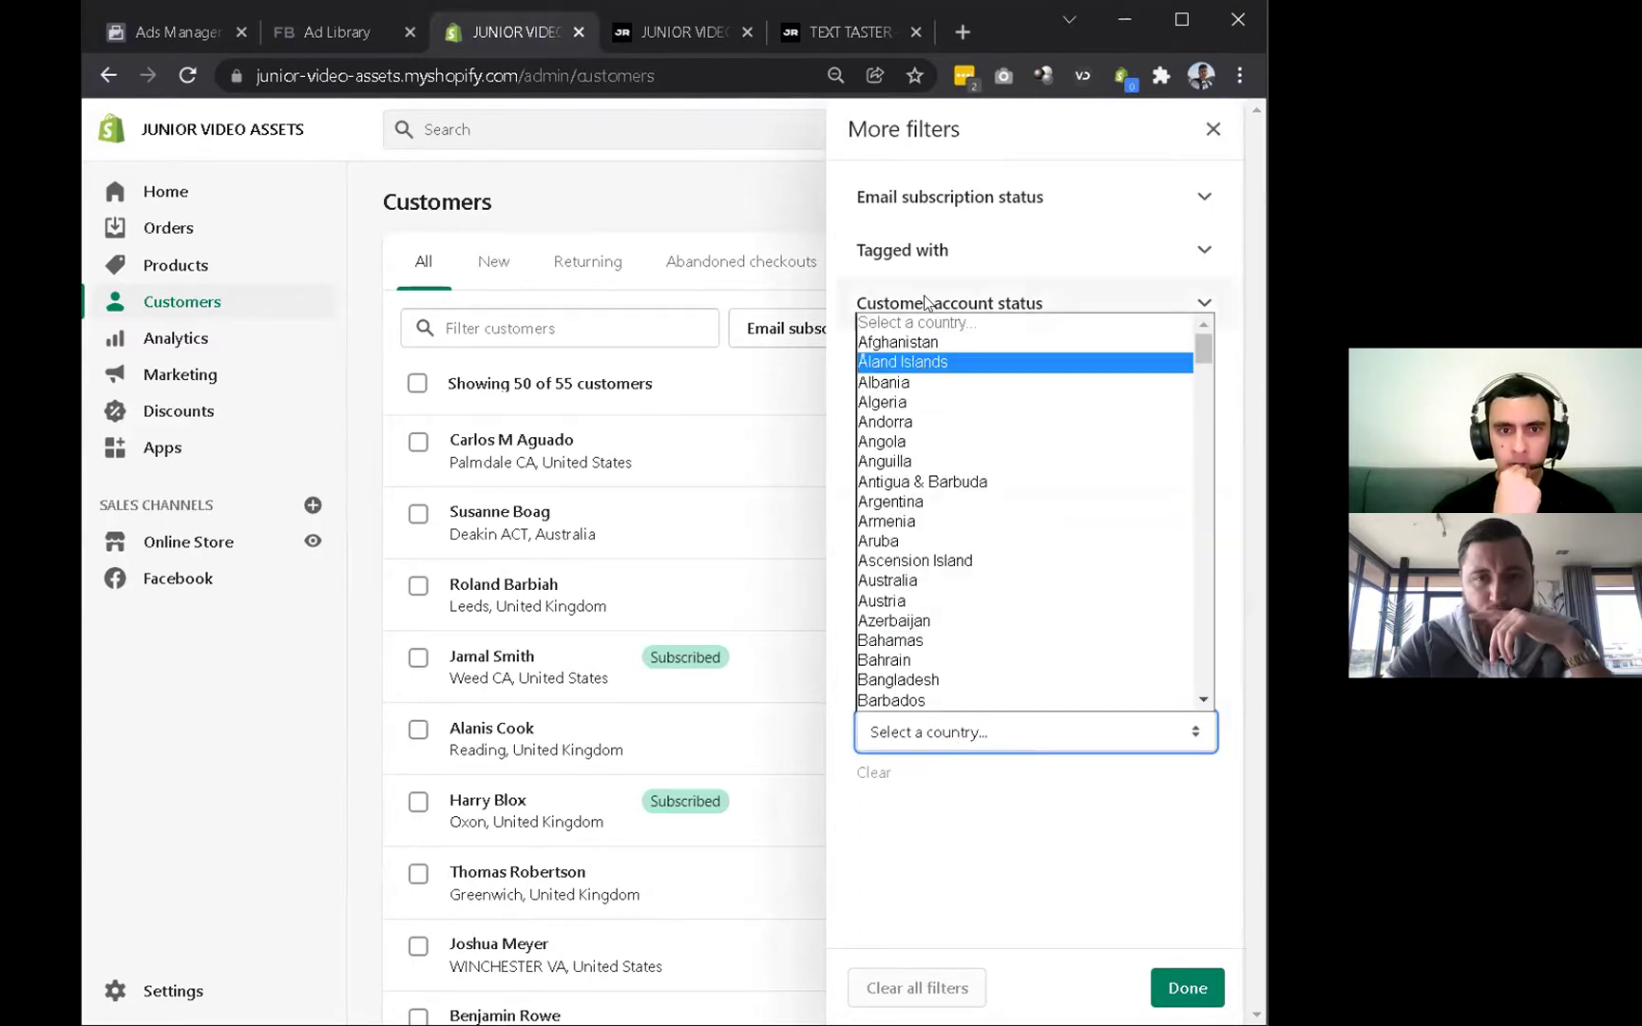
pyautogui.scroll(-20, 892, 578)
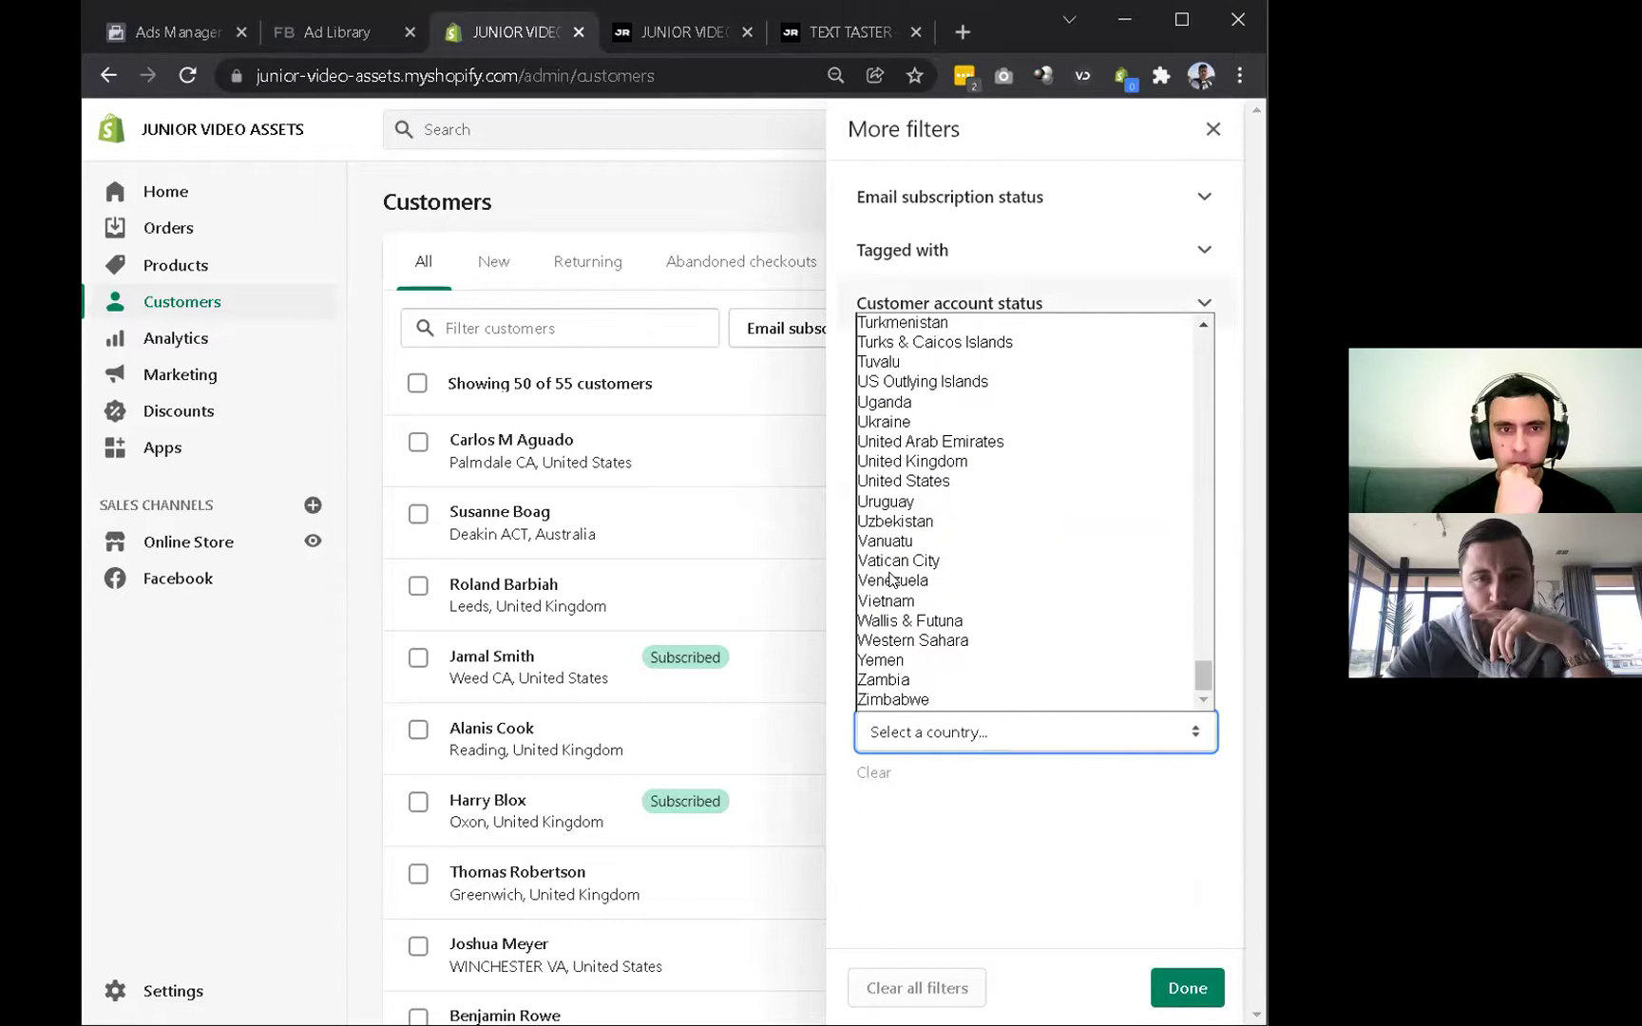
pyautogui.scroll(2, 903, 551)
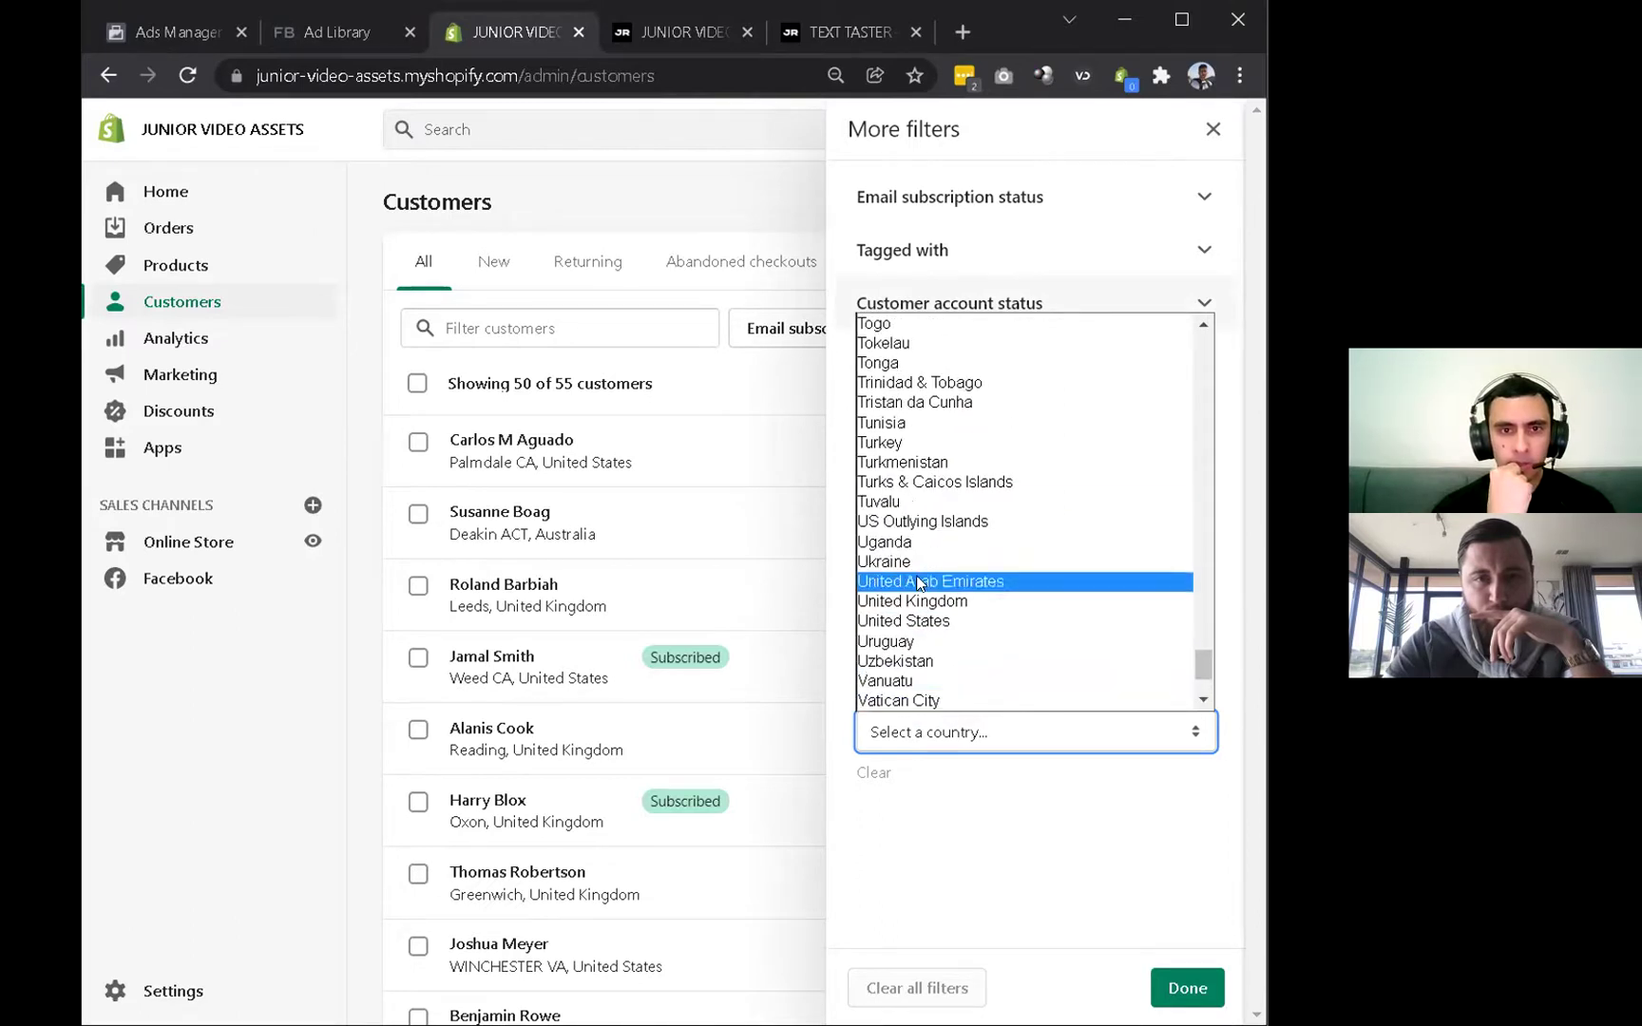
pyautogui.click(916, 620)
pyautogui.click(1188, 989)
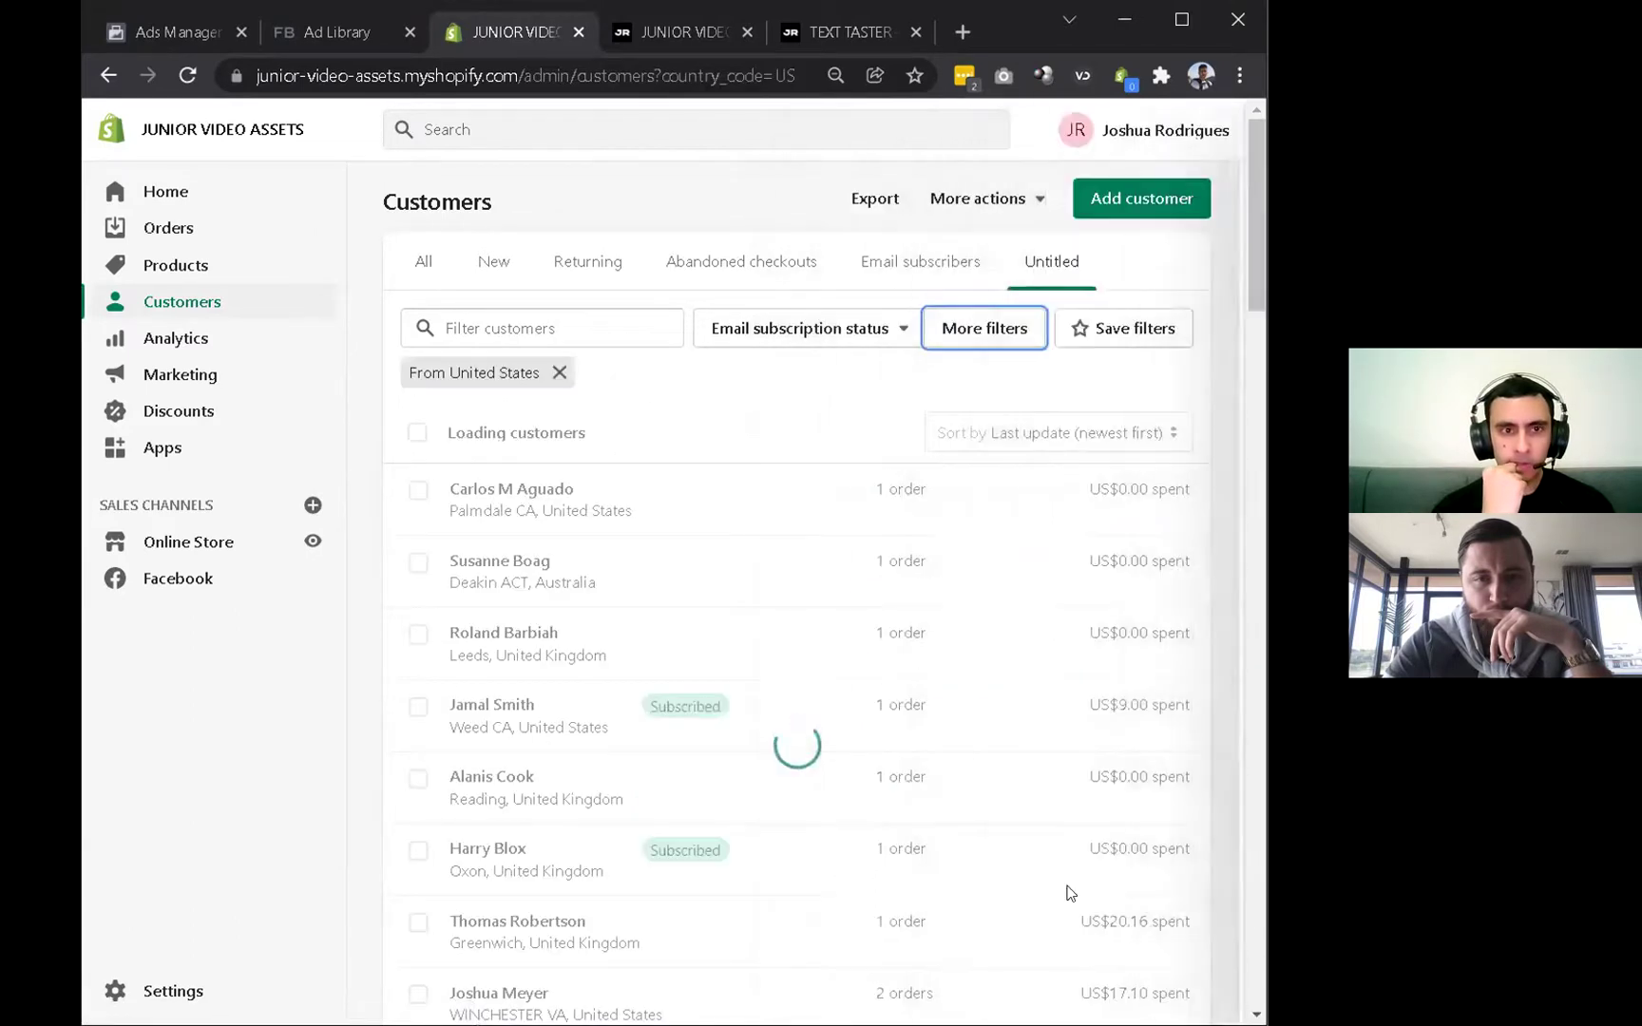
pyautogui.scroll(-10, 778, 418)
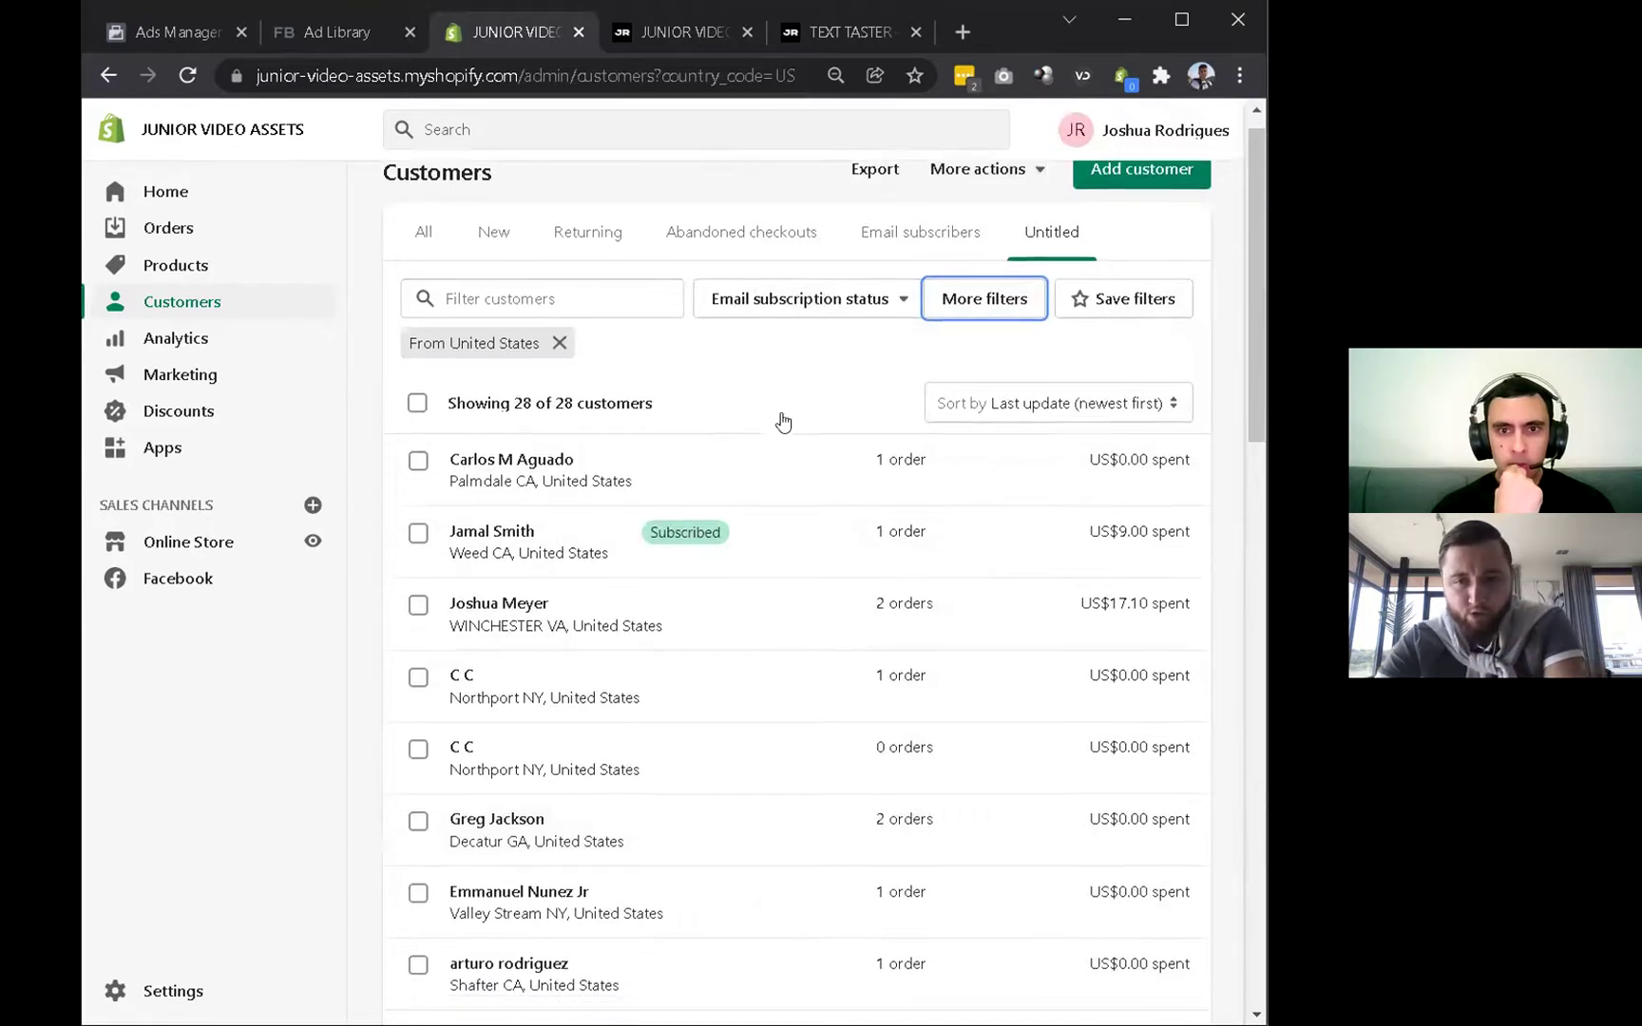
pyautogui.scroll(-6, 776, 560)
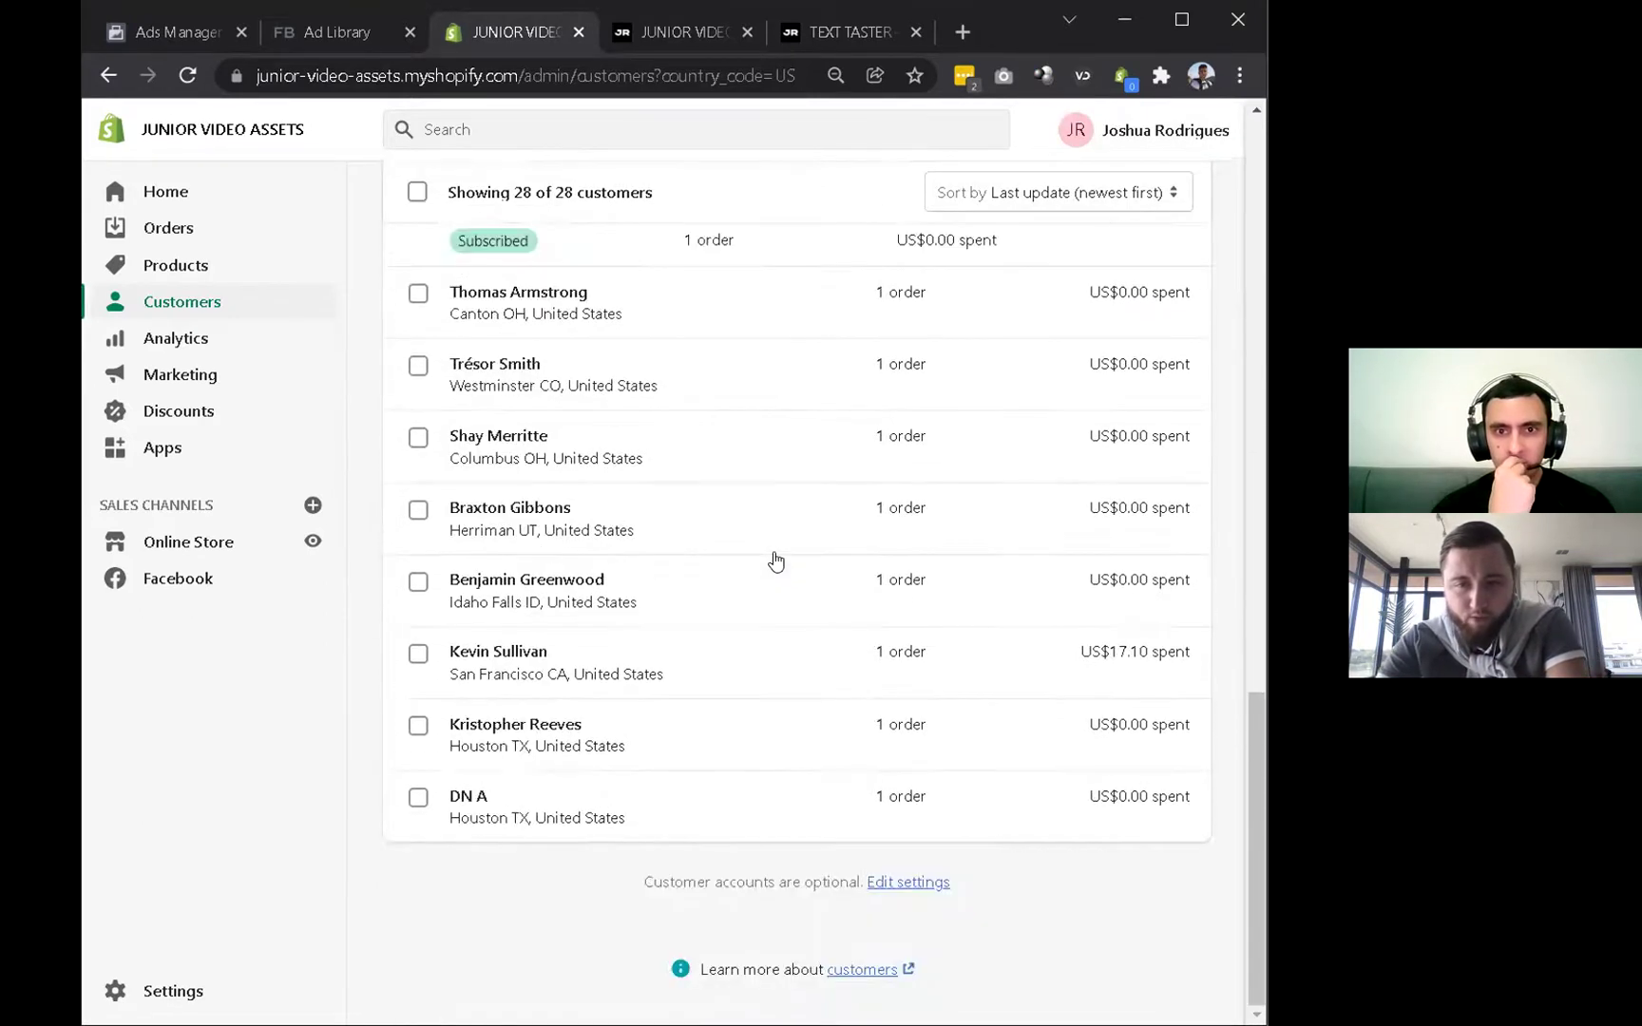
pyautogui.scroll(15, 775, 558)
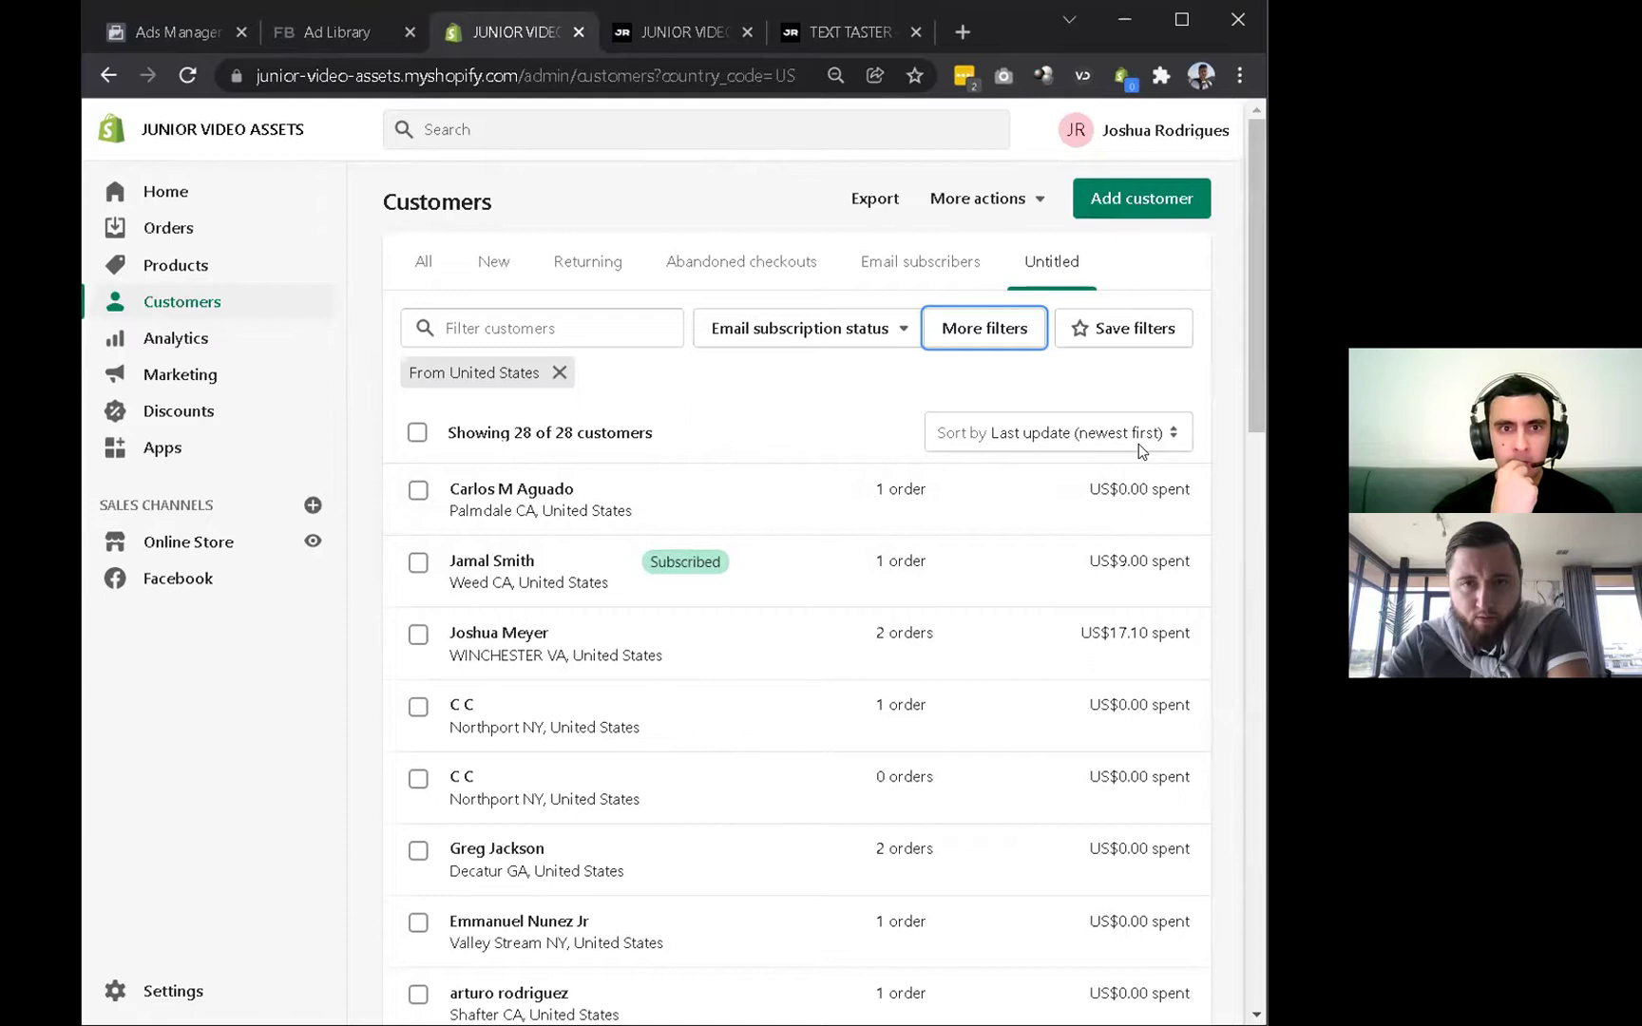
# Sort Shopify customers by amount spent (high to low) and remove the 'From United States' filter.
pyautogui.click(1031, 435)
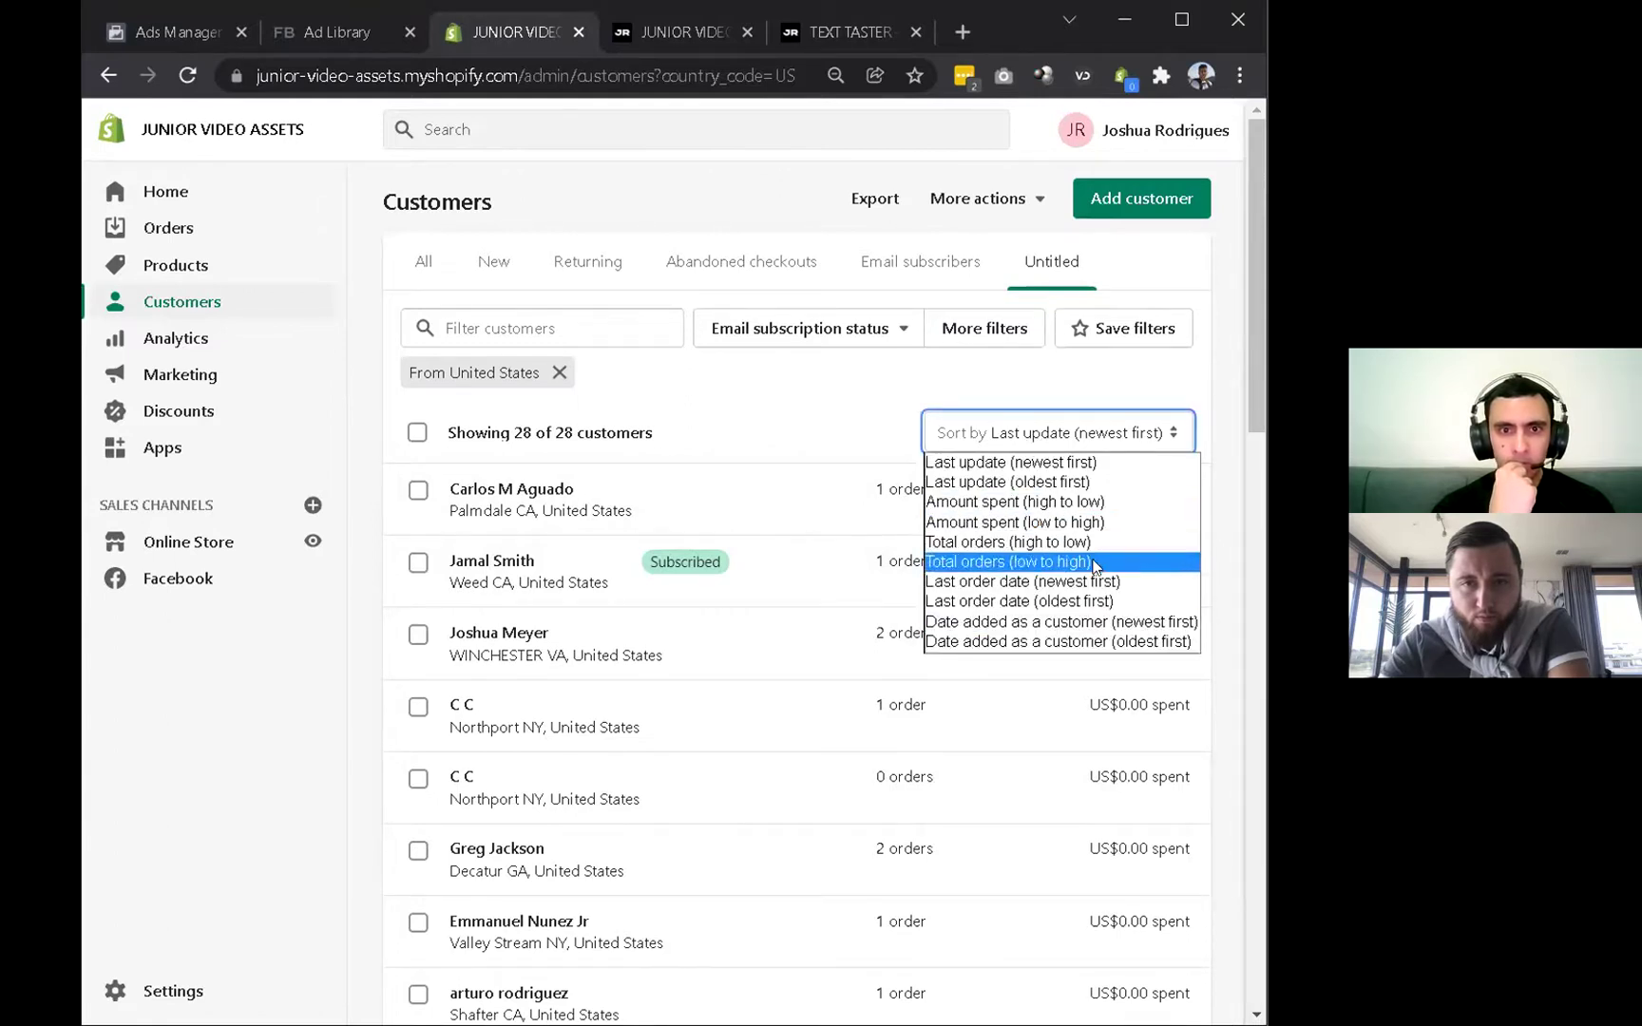
pyautogui.click(1105, 504)
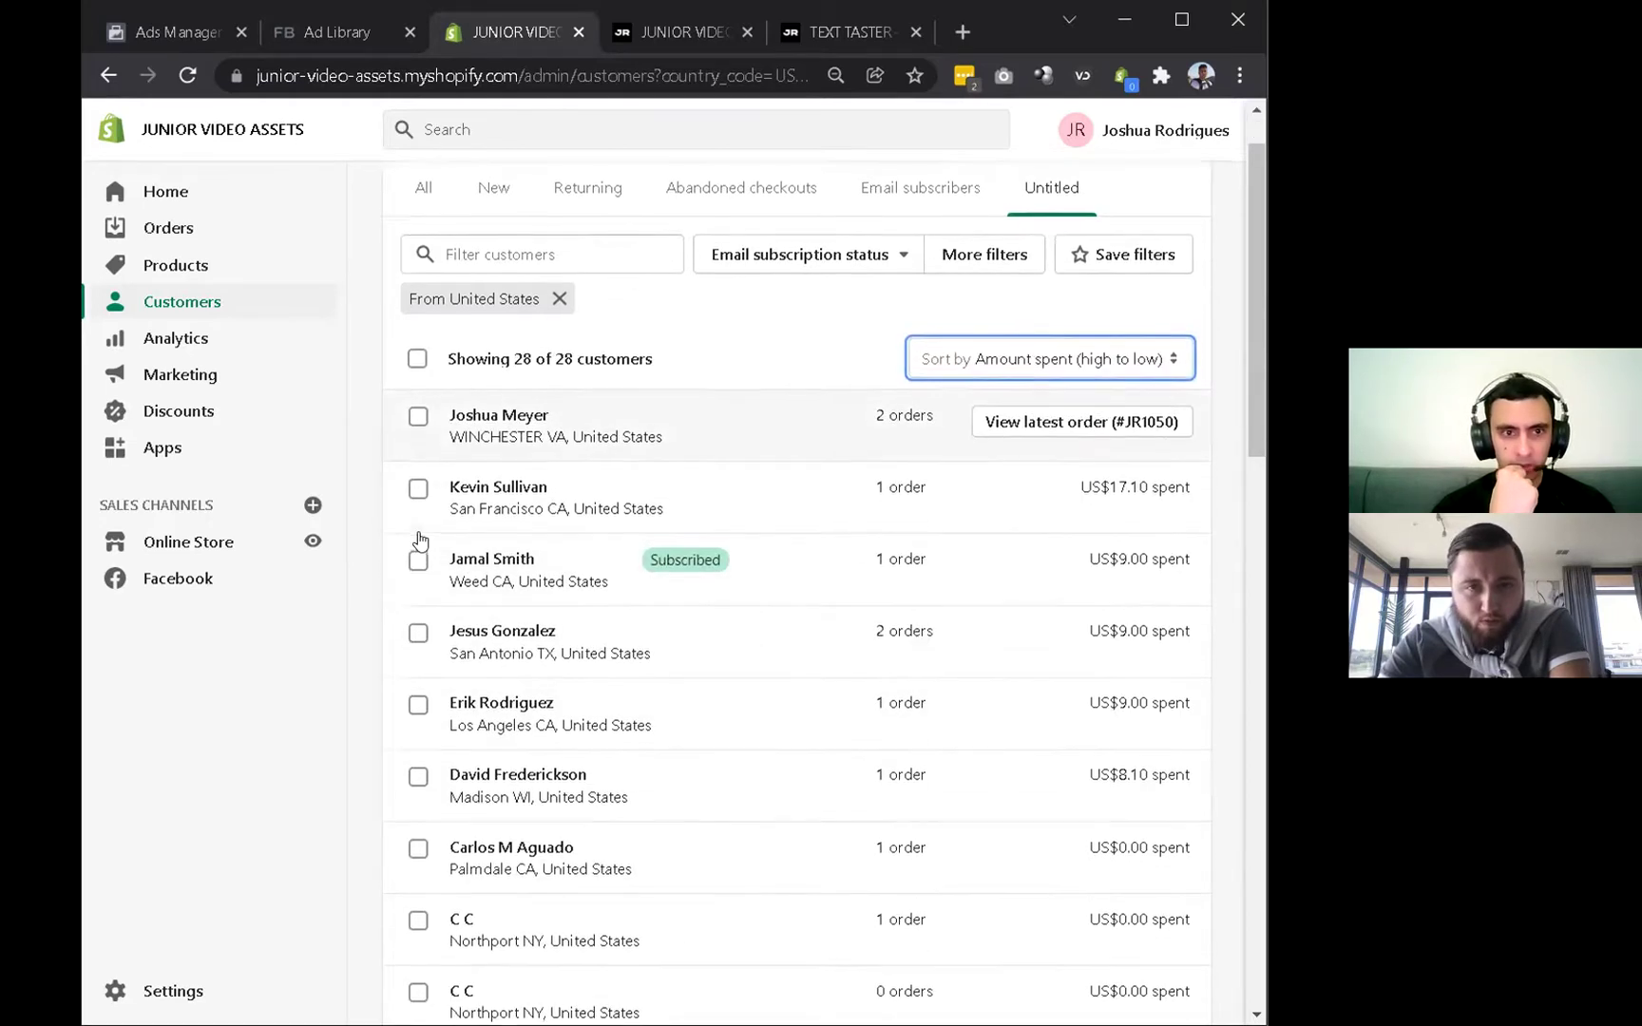
pyautogui.scroll(-1, 419, 542)
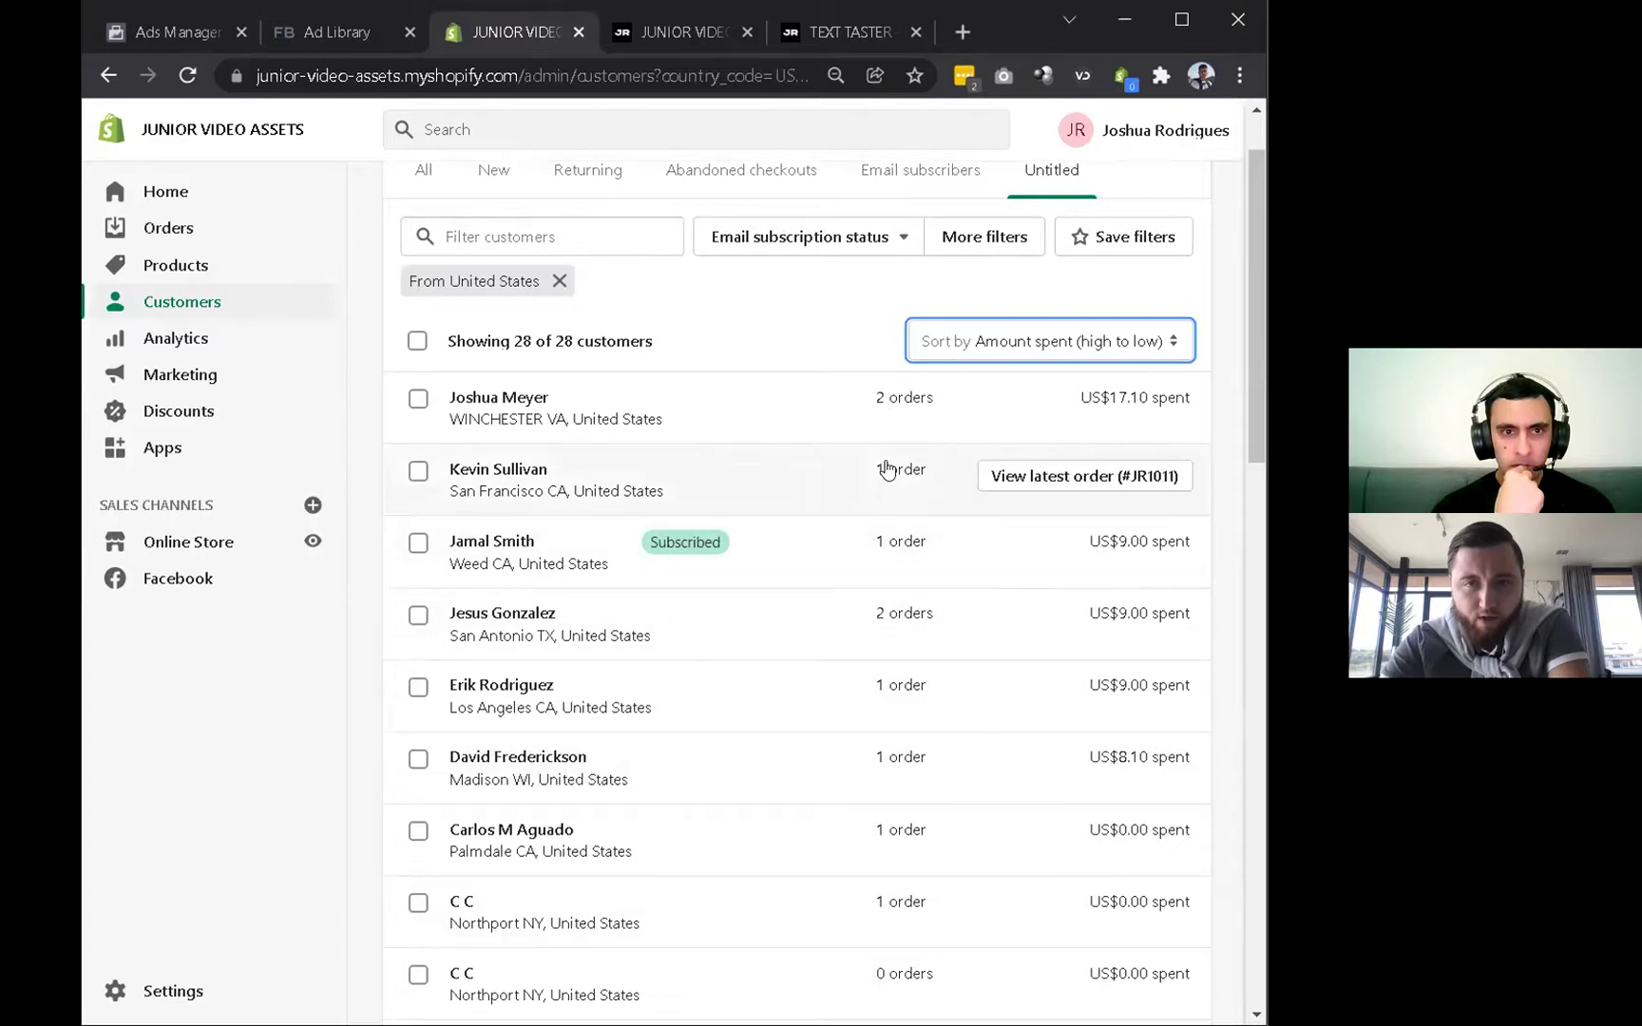
pyautogui.click(560, 282)
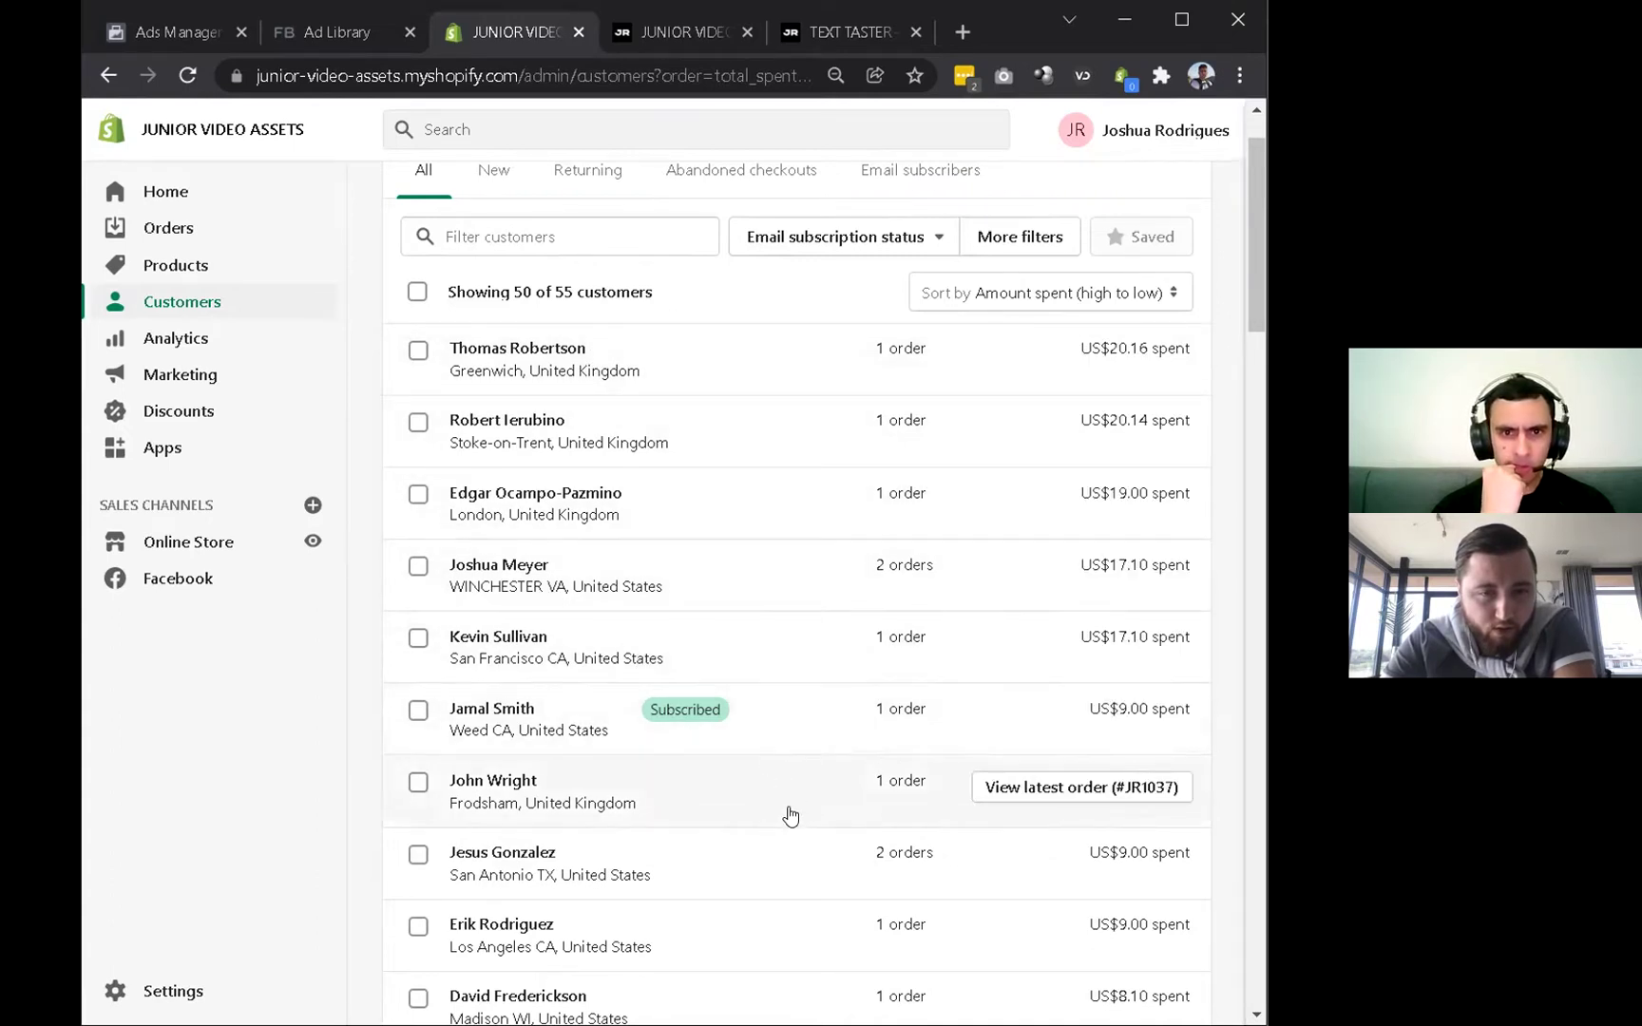
pyautogui.scroll(-2, 790, 815)
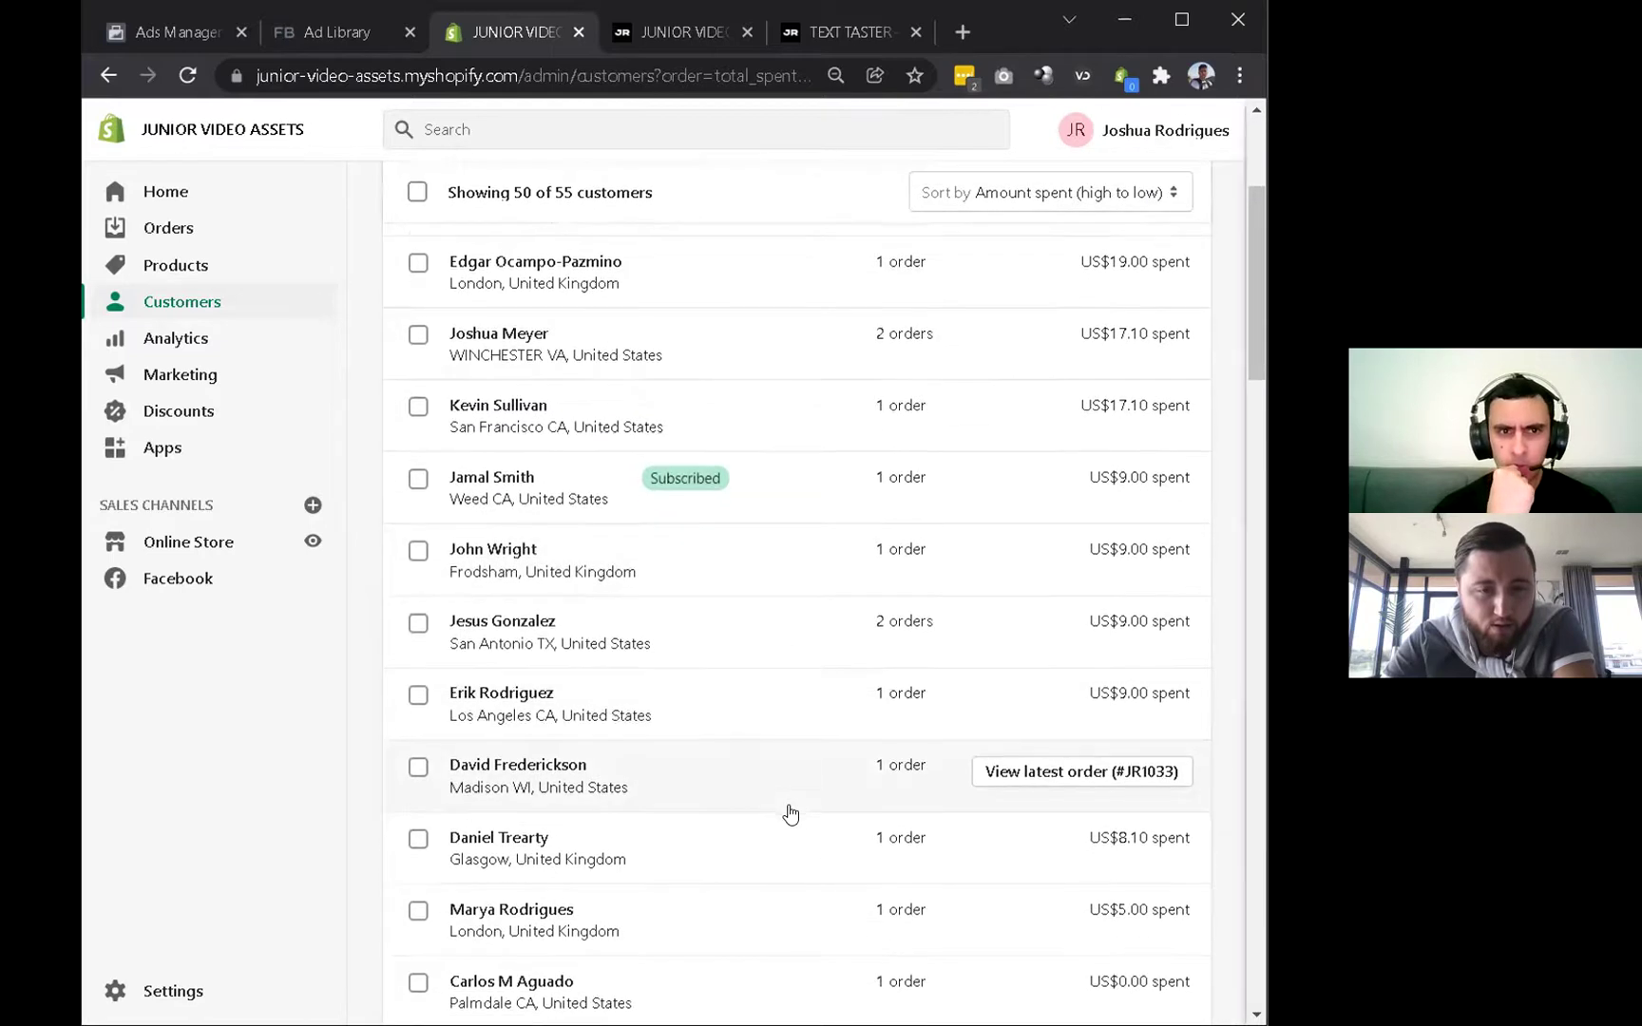
# Back in Ads Manager, edit the ad set locations to remove Australia, leaving United States and United Kingdom.
pyautogui.click(197, 36)
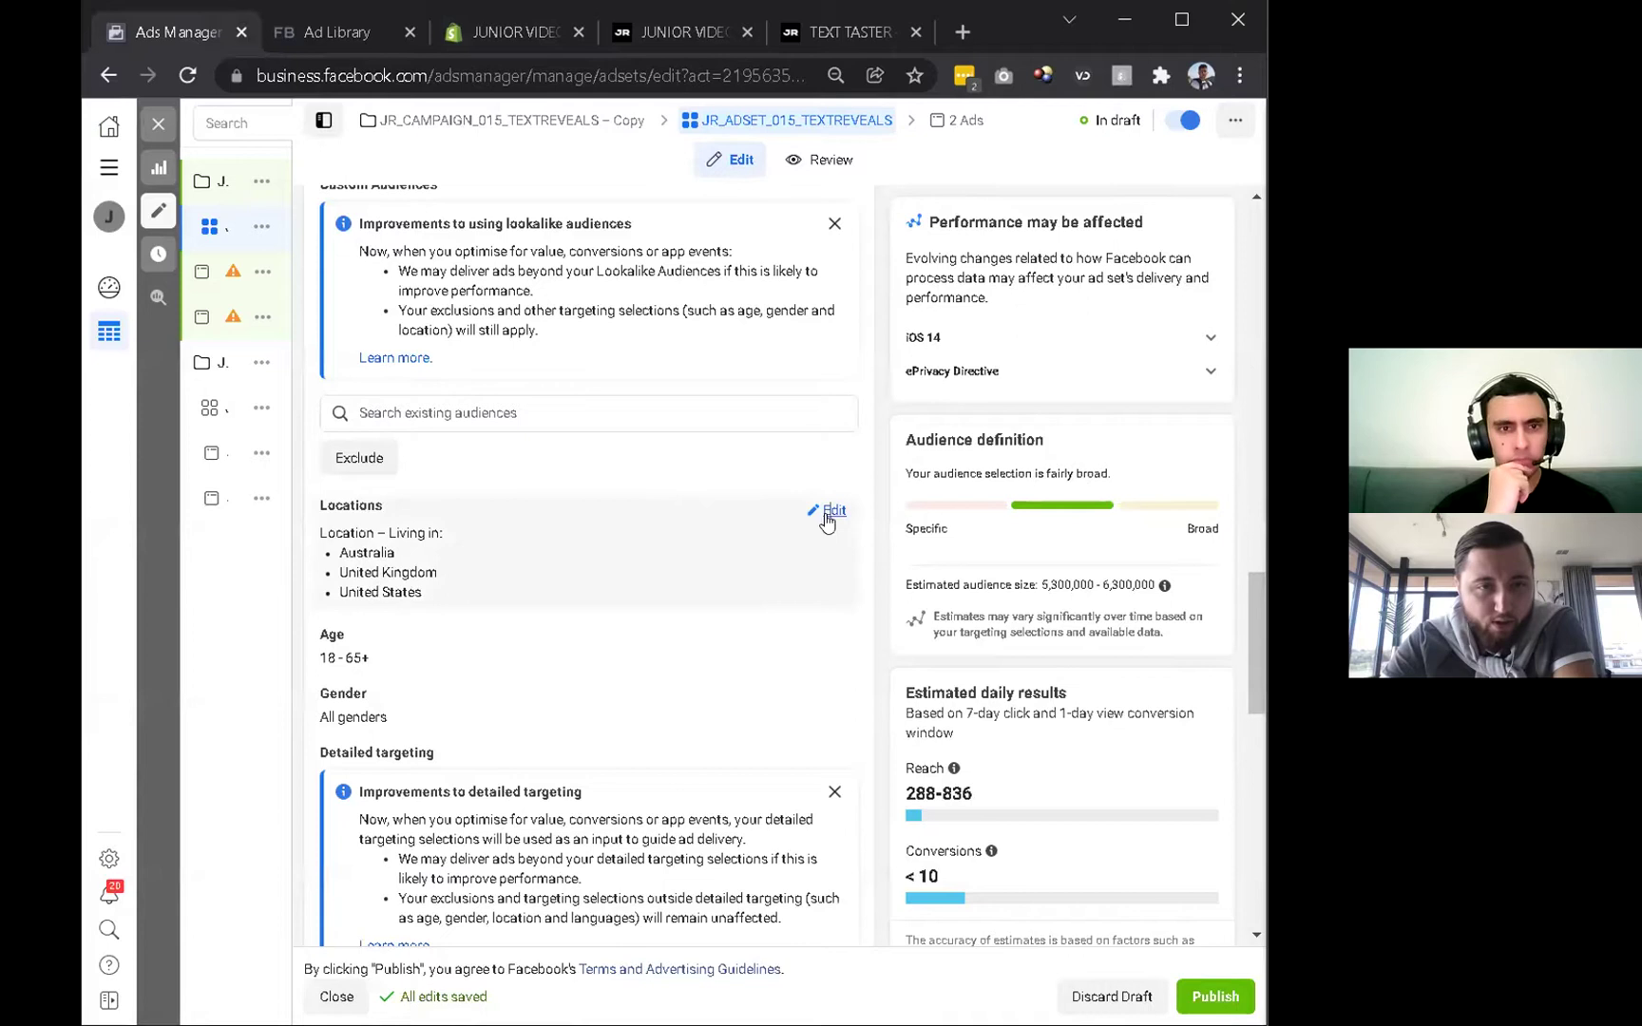
pyautogui.click(831, 511)
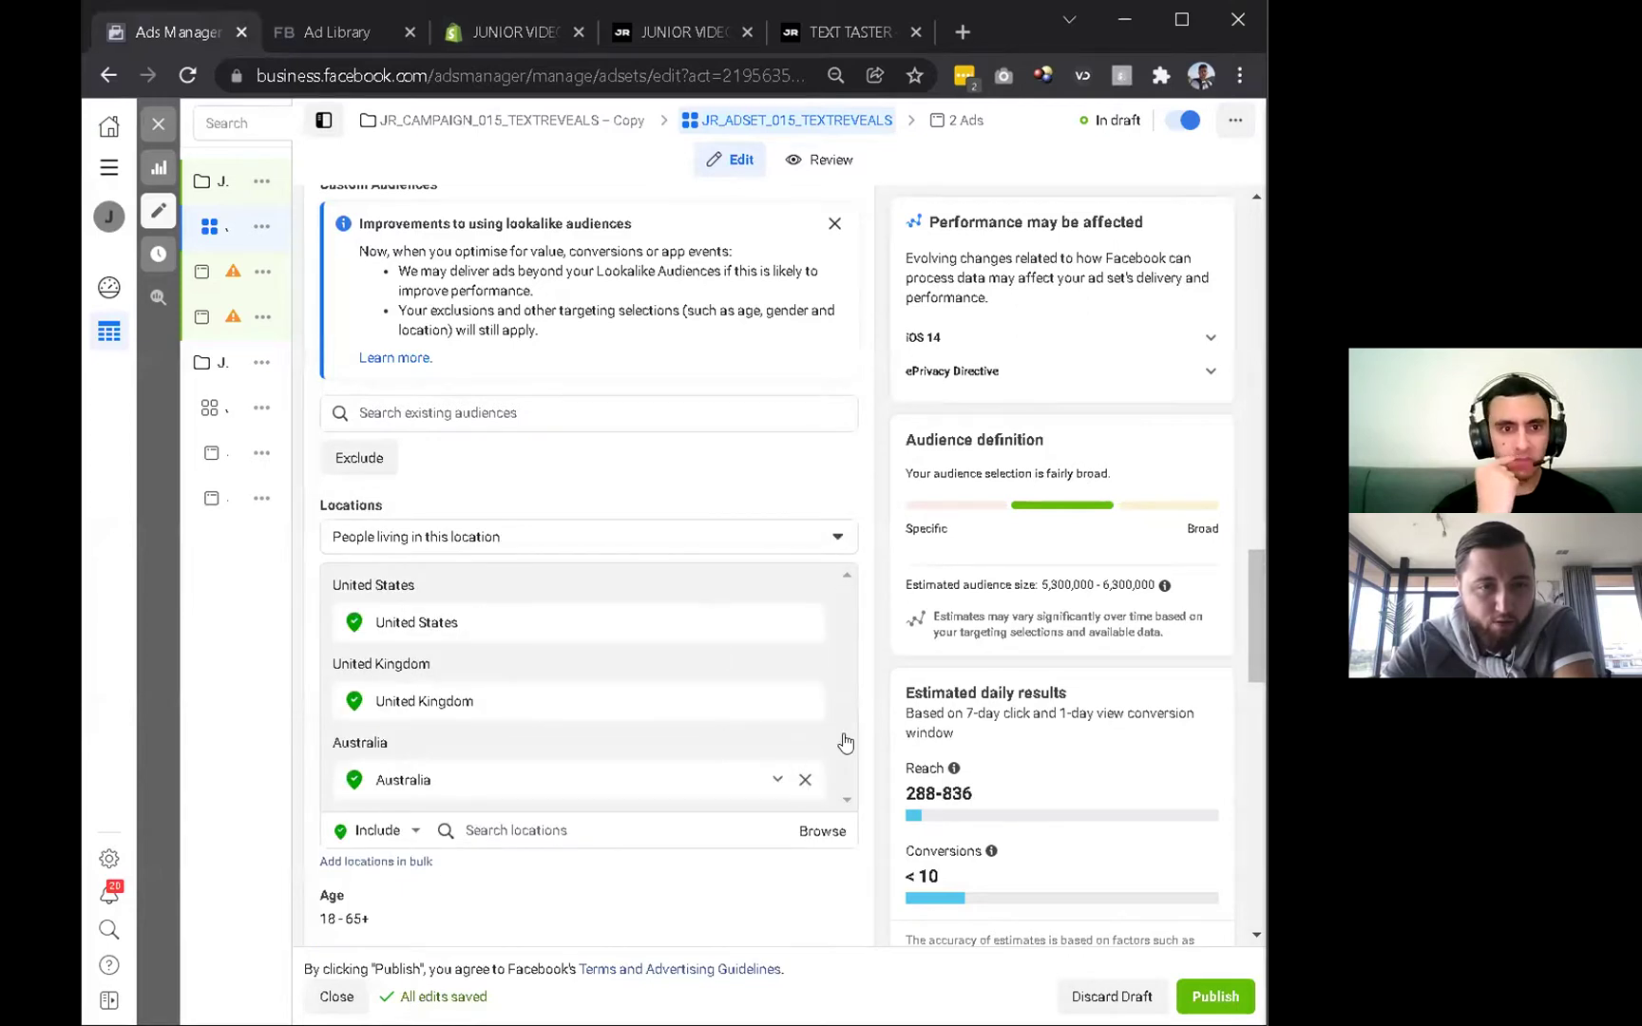
pyautogui.scroll(-1, 663, 513)
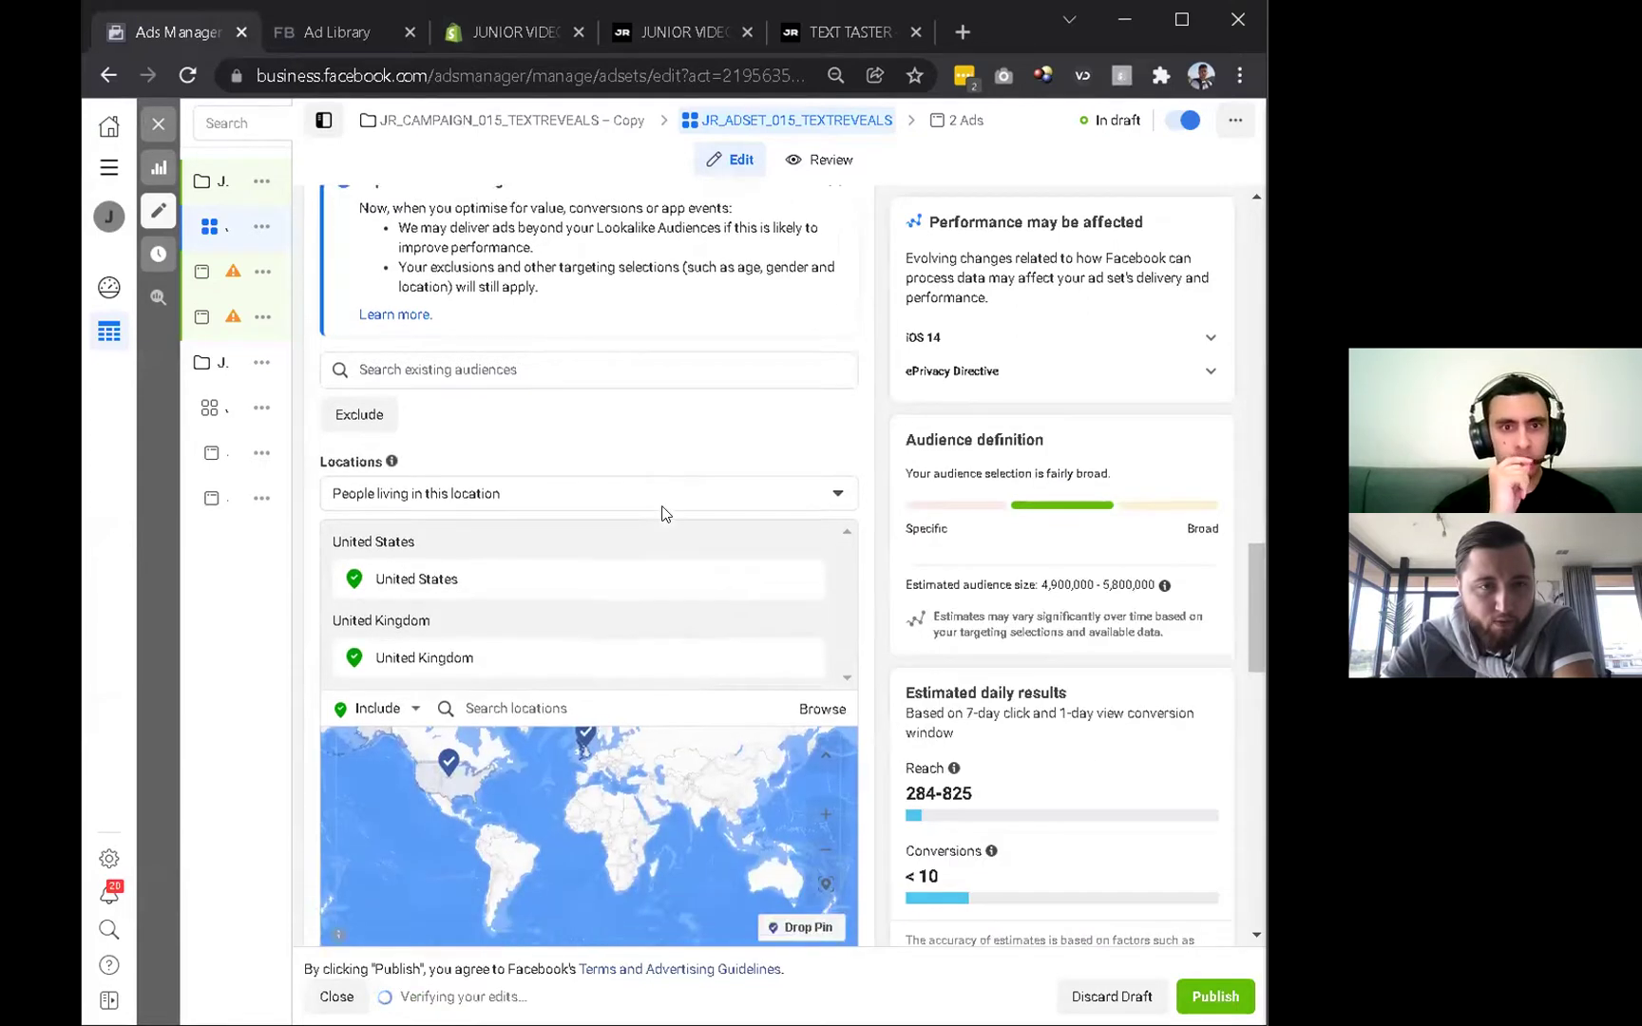
pyautogui.scroll(-5, 662, 514)
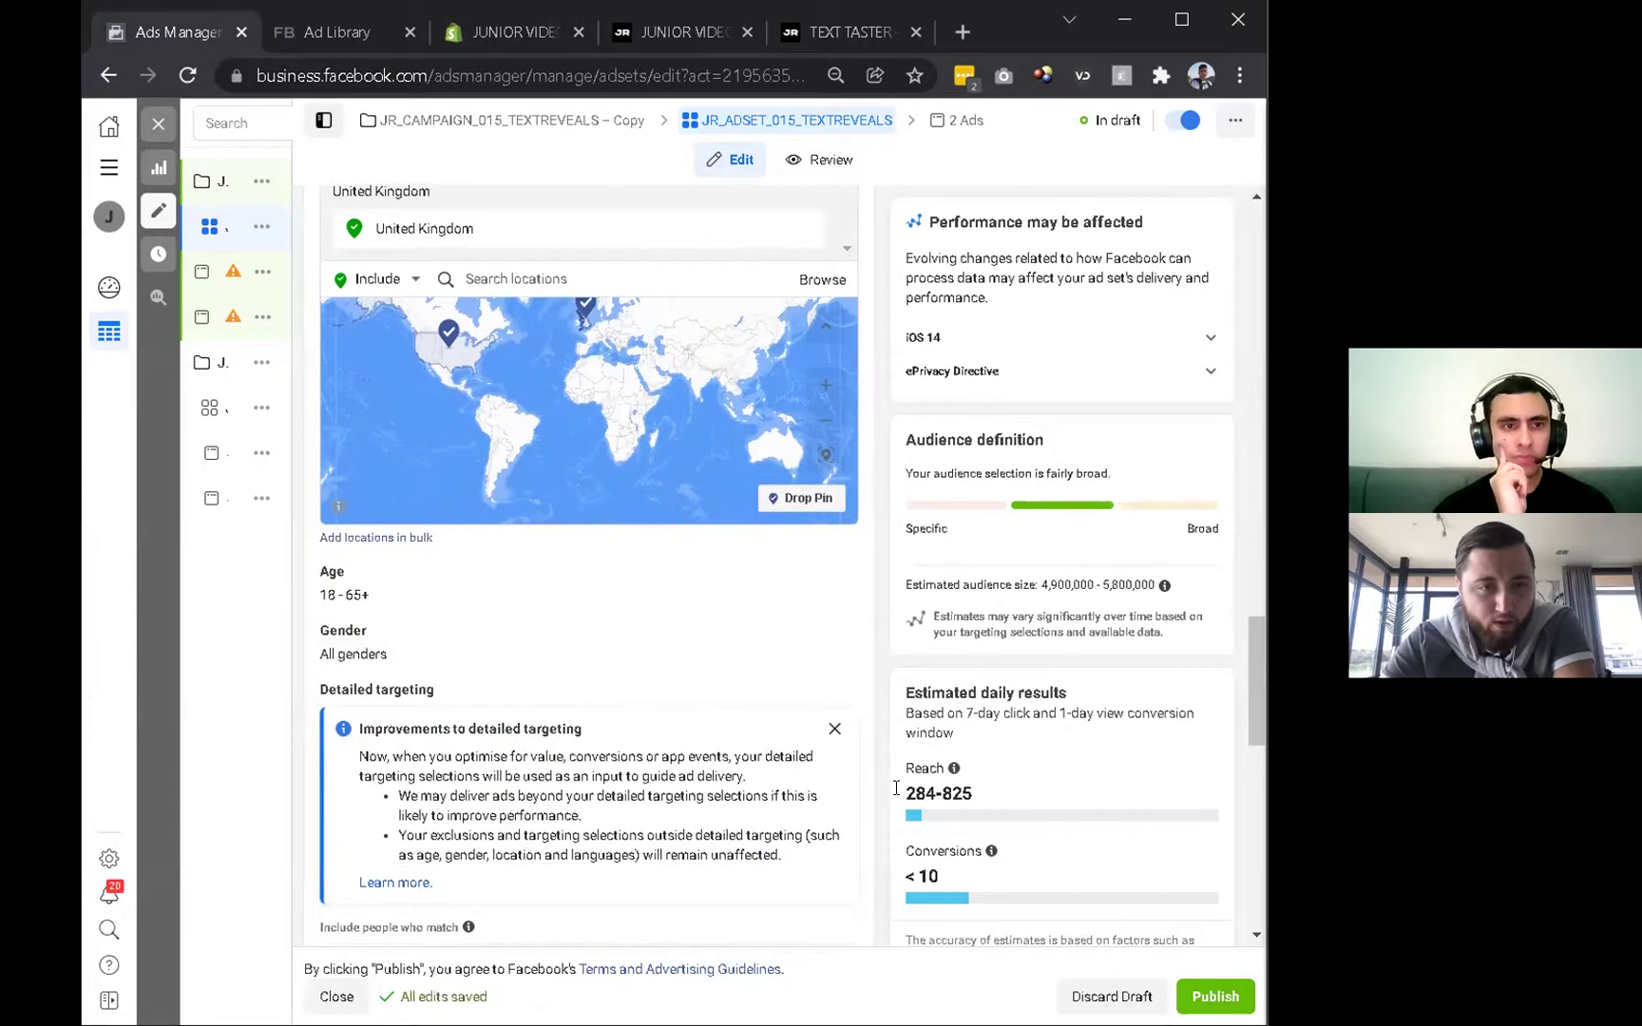
pyautogui.scroll(-1, 611, 710)
pyautogui.scroll(-4, 821, 705)
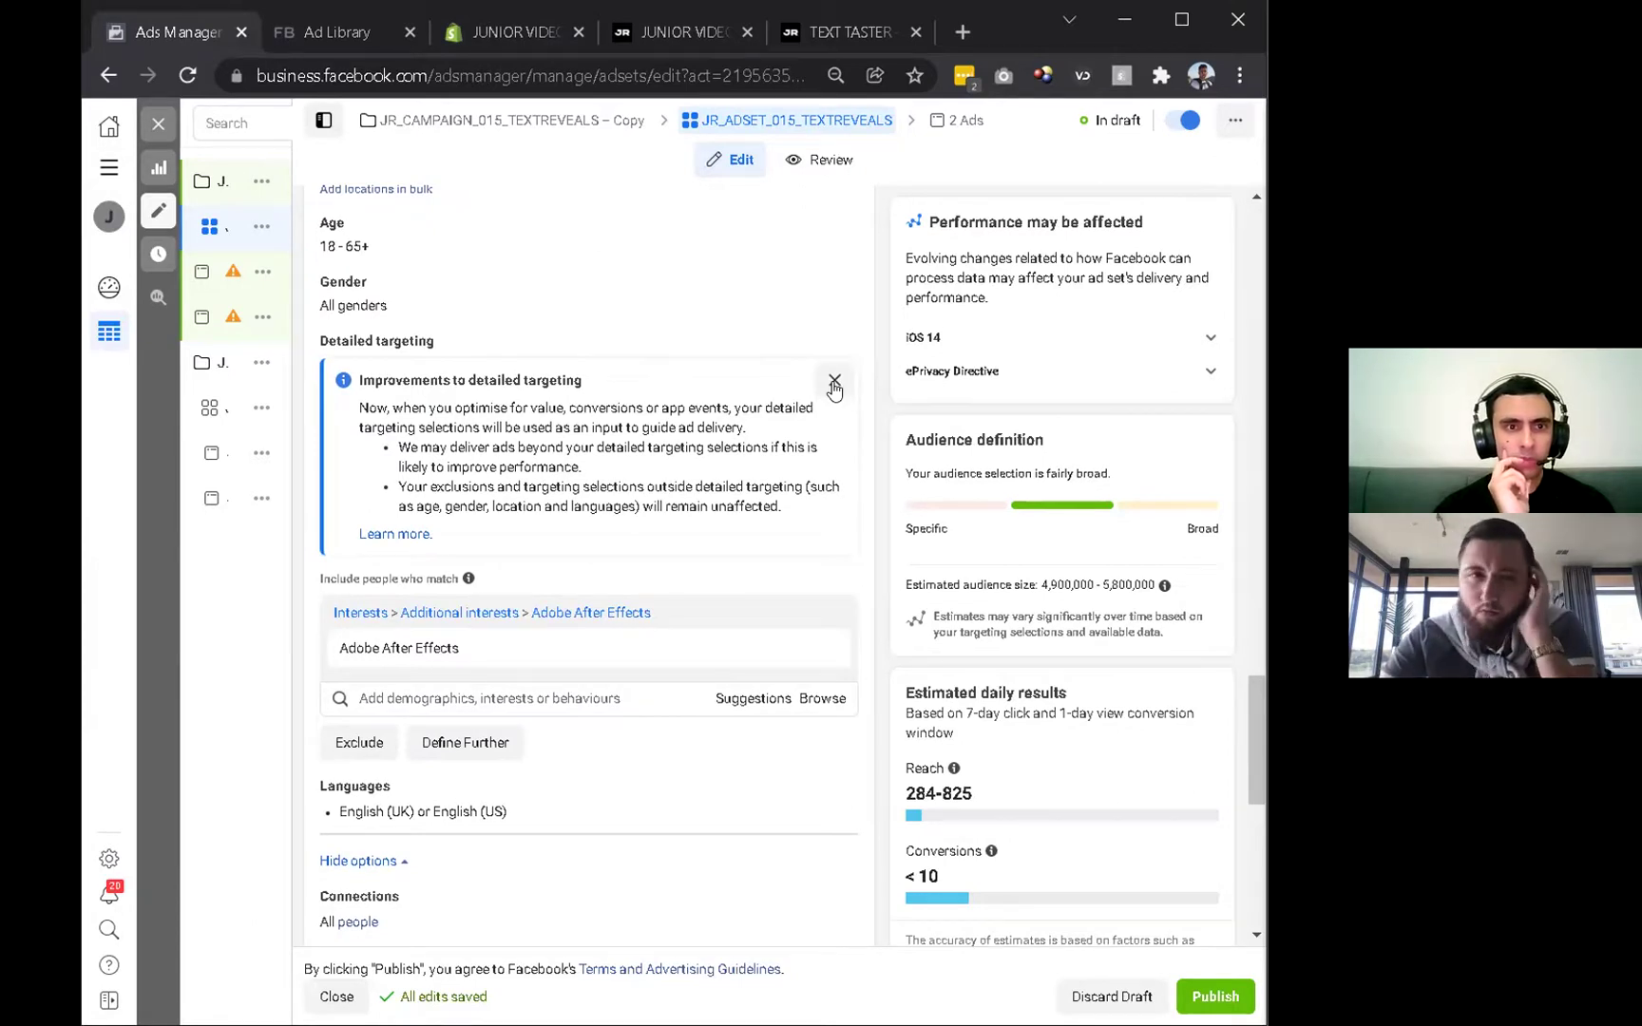
# Glance at the ePrivacy Directive explanation and dismiss the 'Improvements to detailed targeting' notice.
pyautogui.click(939, 374)
pyautogui.click(940, 374)
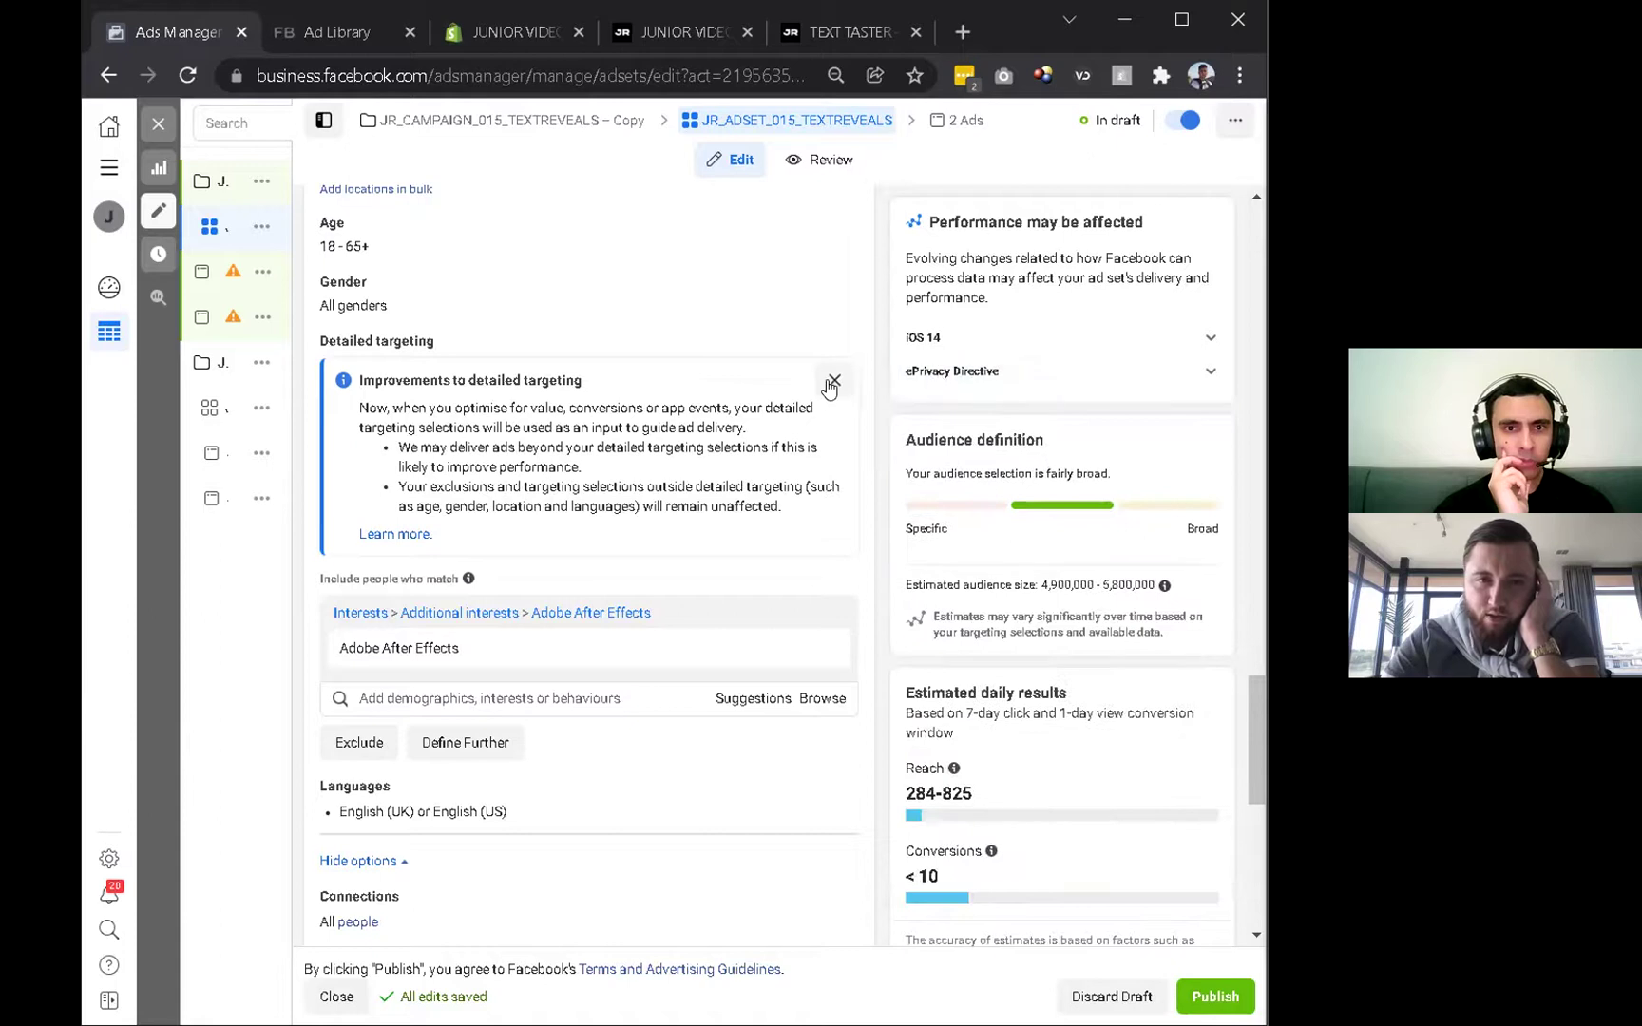
pyautogui.click(833, 381)
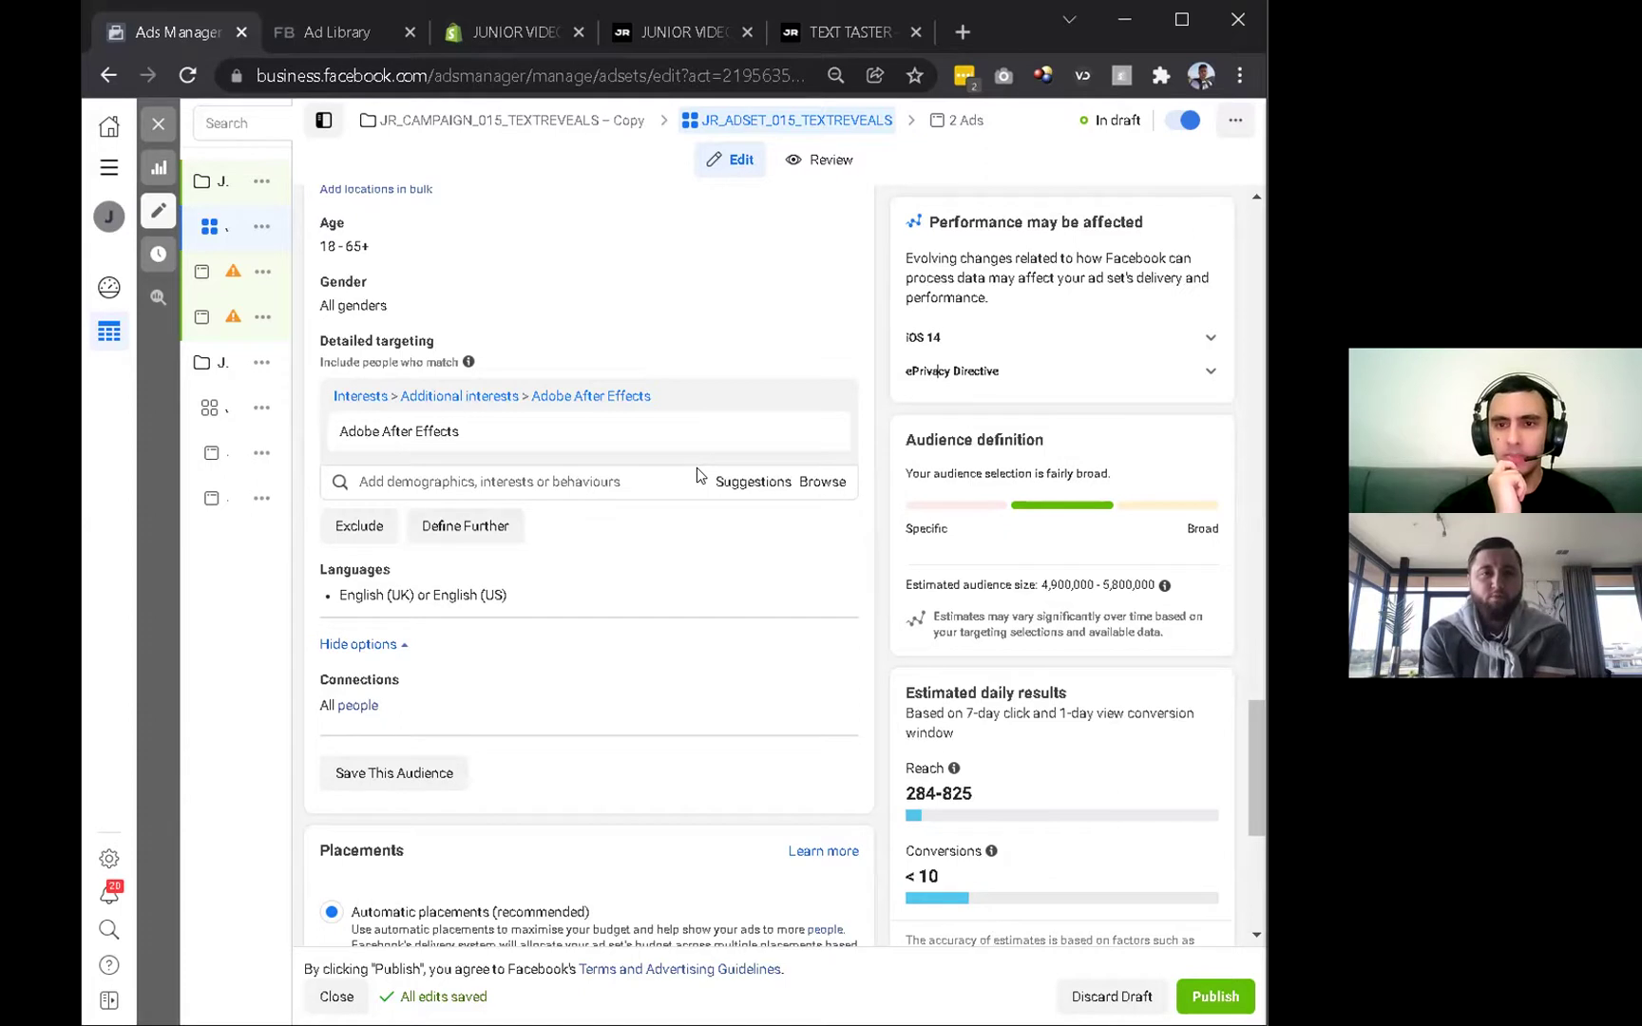
# Review Placements, conversion and budget settings, then open the JR_AD_015_TEXTREVEALS_30s ad.
pyautogui.scroll(-1, 675, 530)
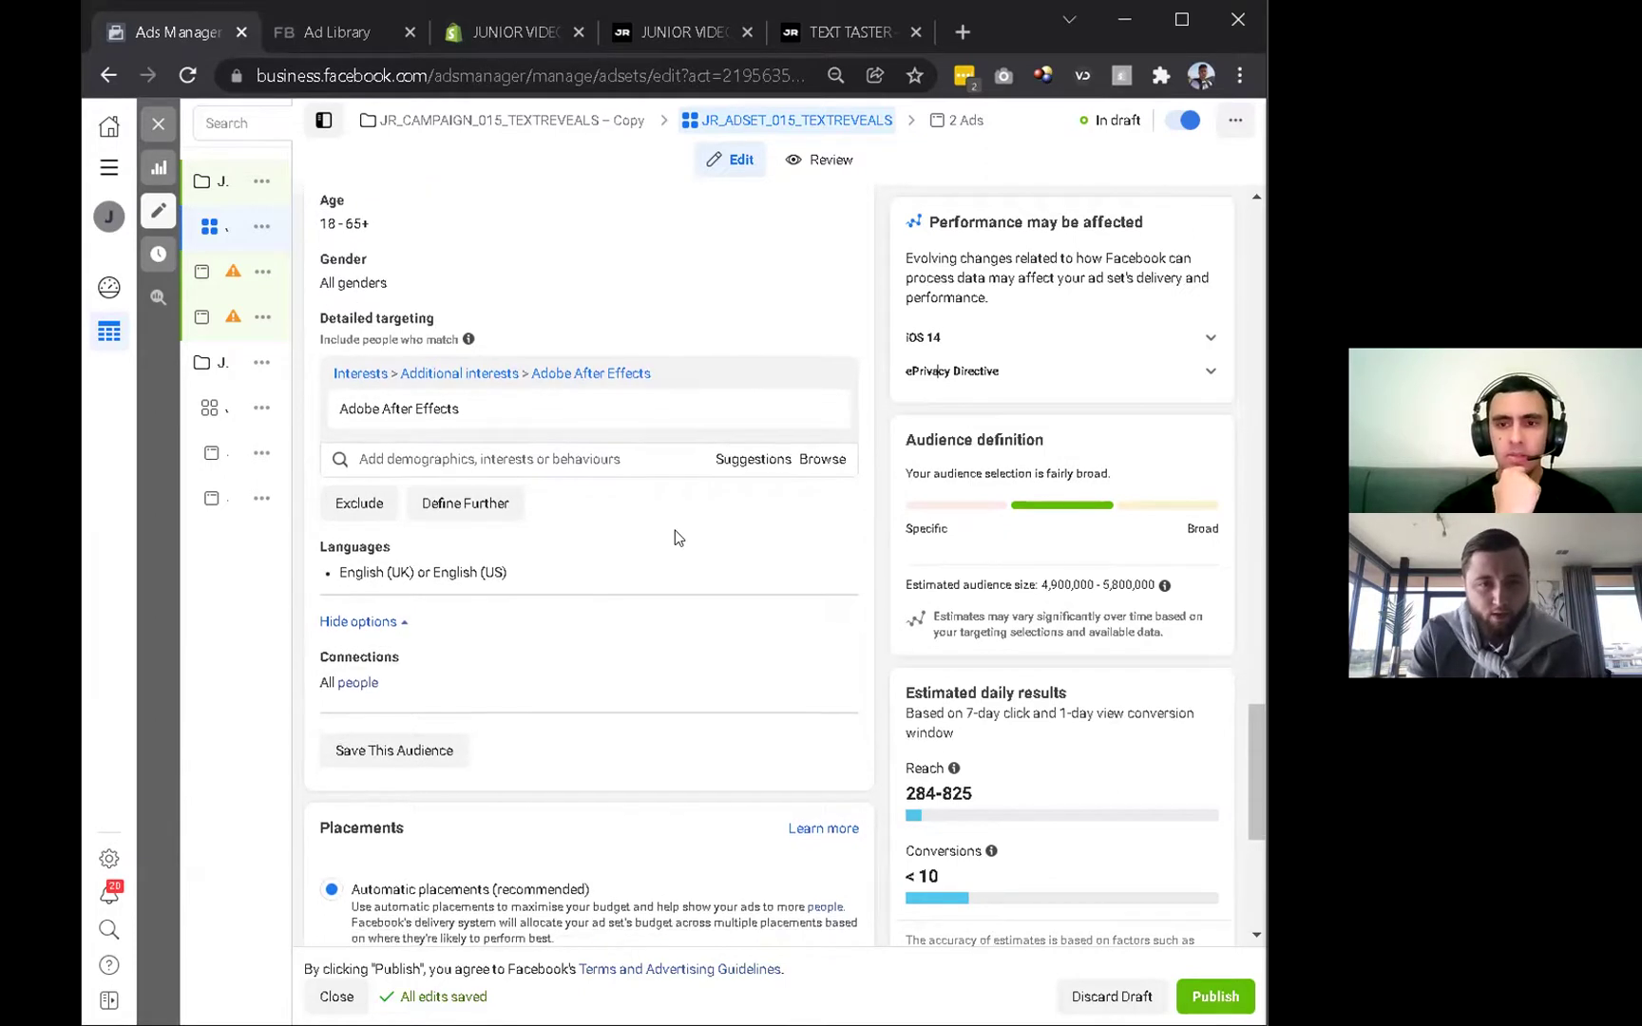
pyautogui.scroll(-5, 674, 533)
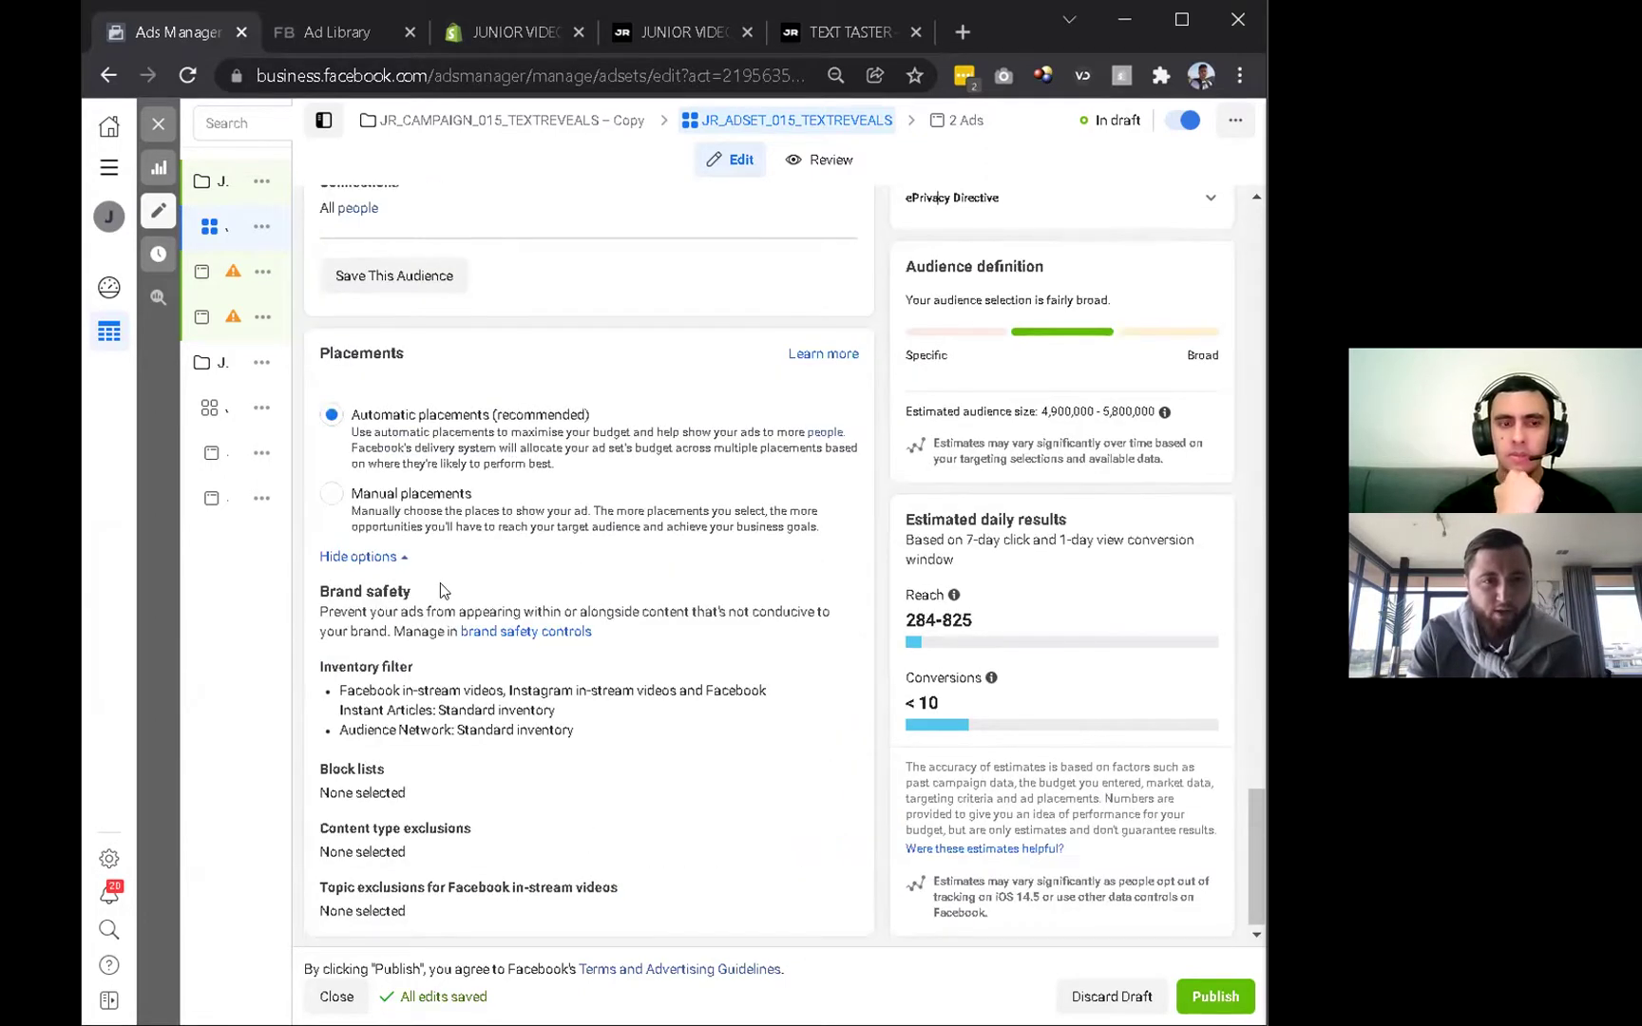
pyautogui.moveTo(219, 171)
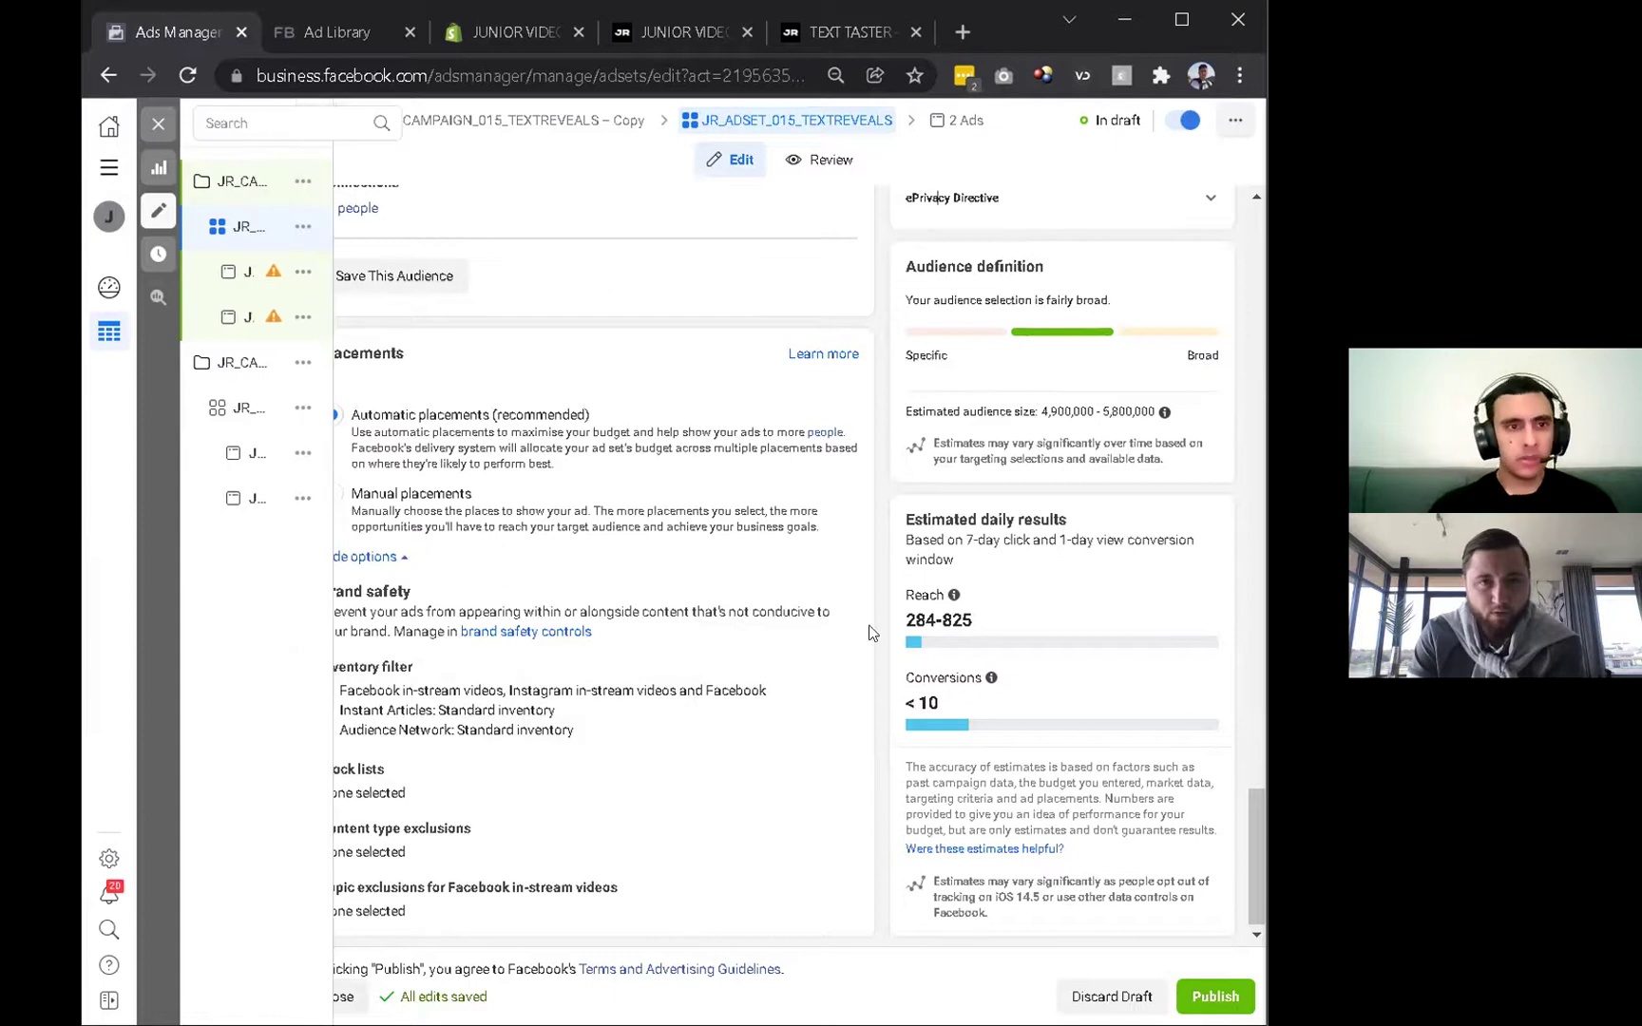
pyautogui.scroll(10, 868, 697)
pyautogui.scroll(-5, 668, 635)
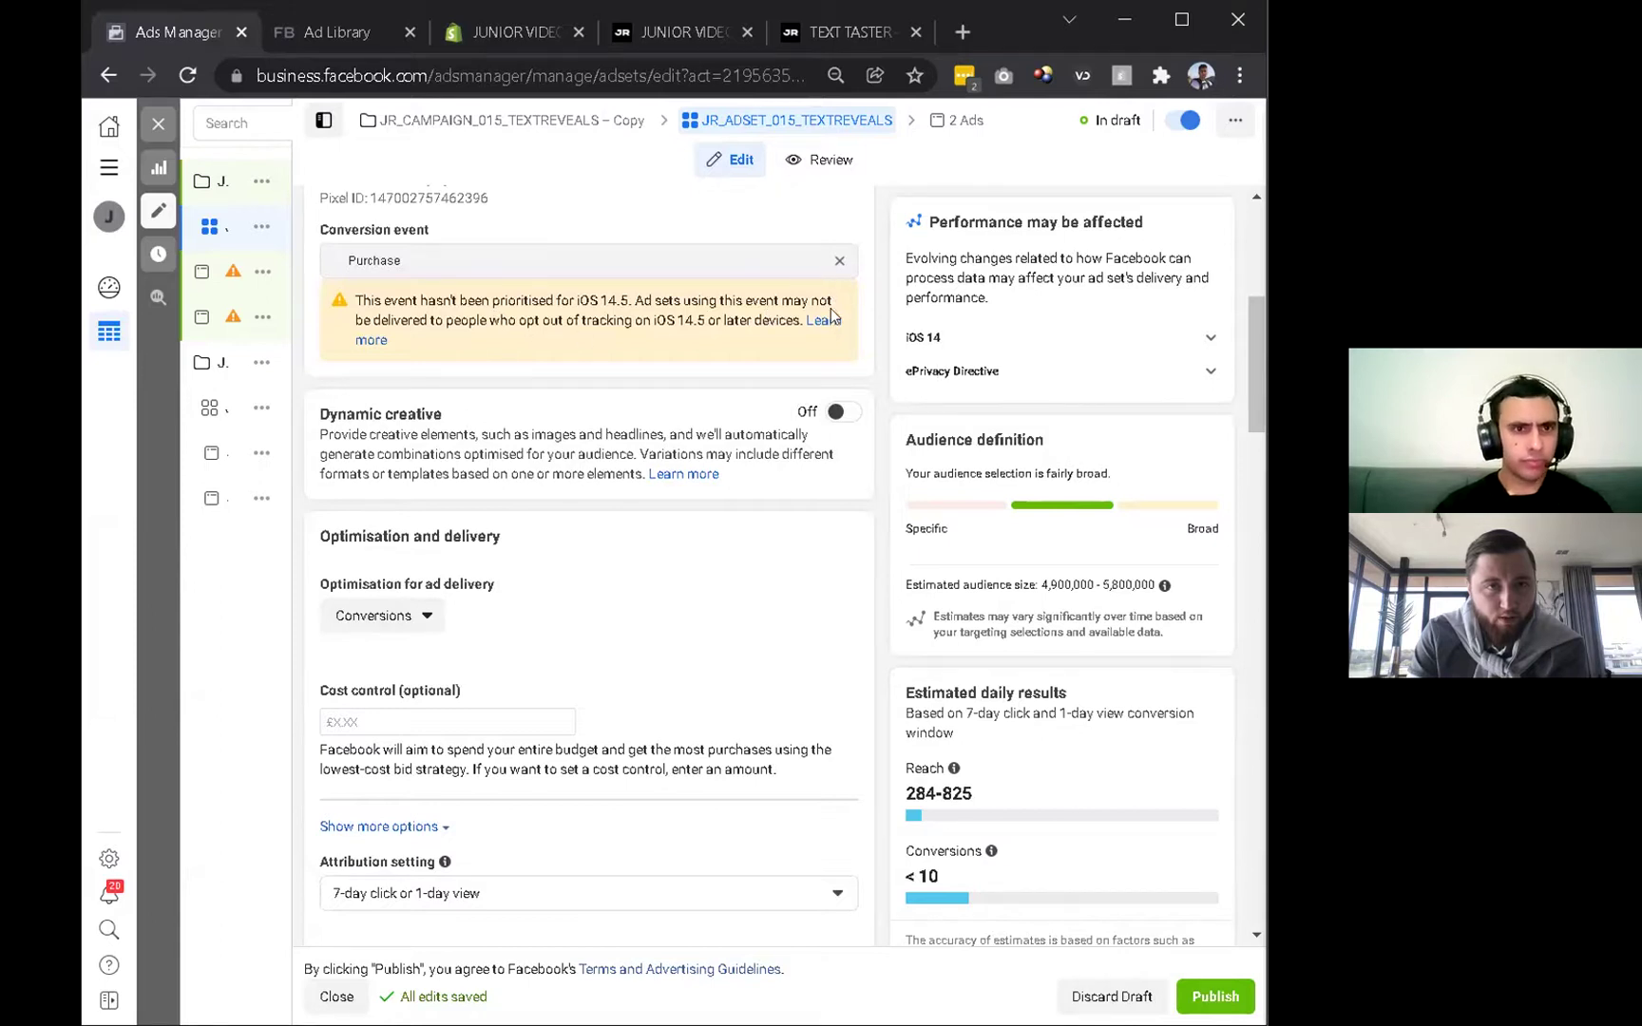
pyautogui.scroll(2, 399, 271)
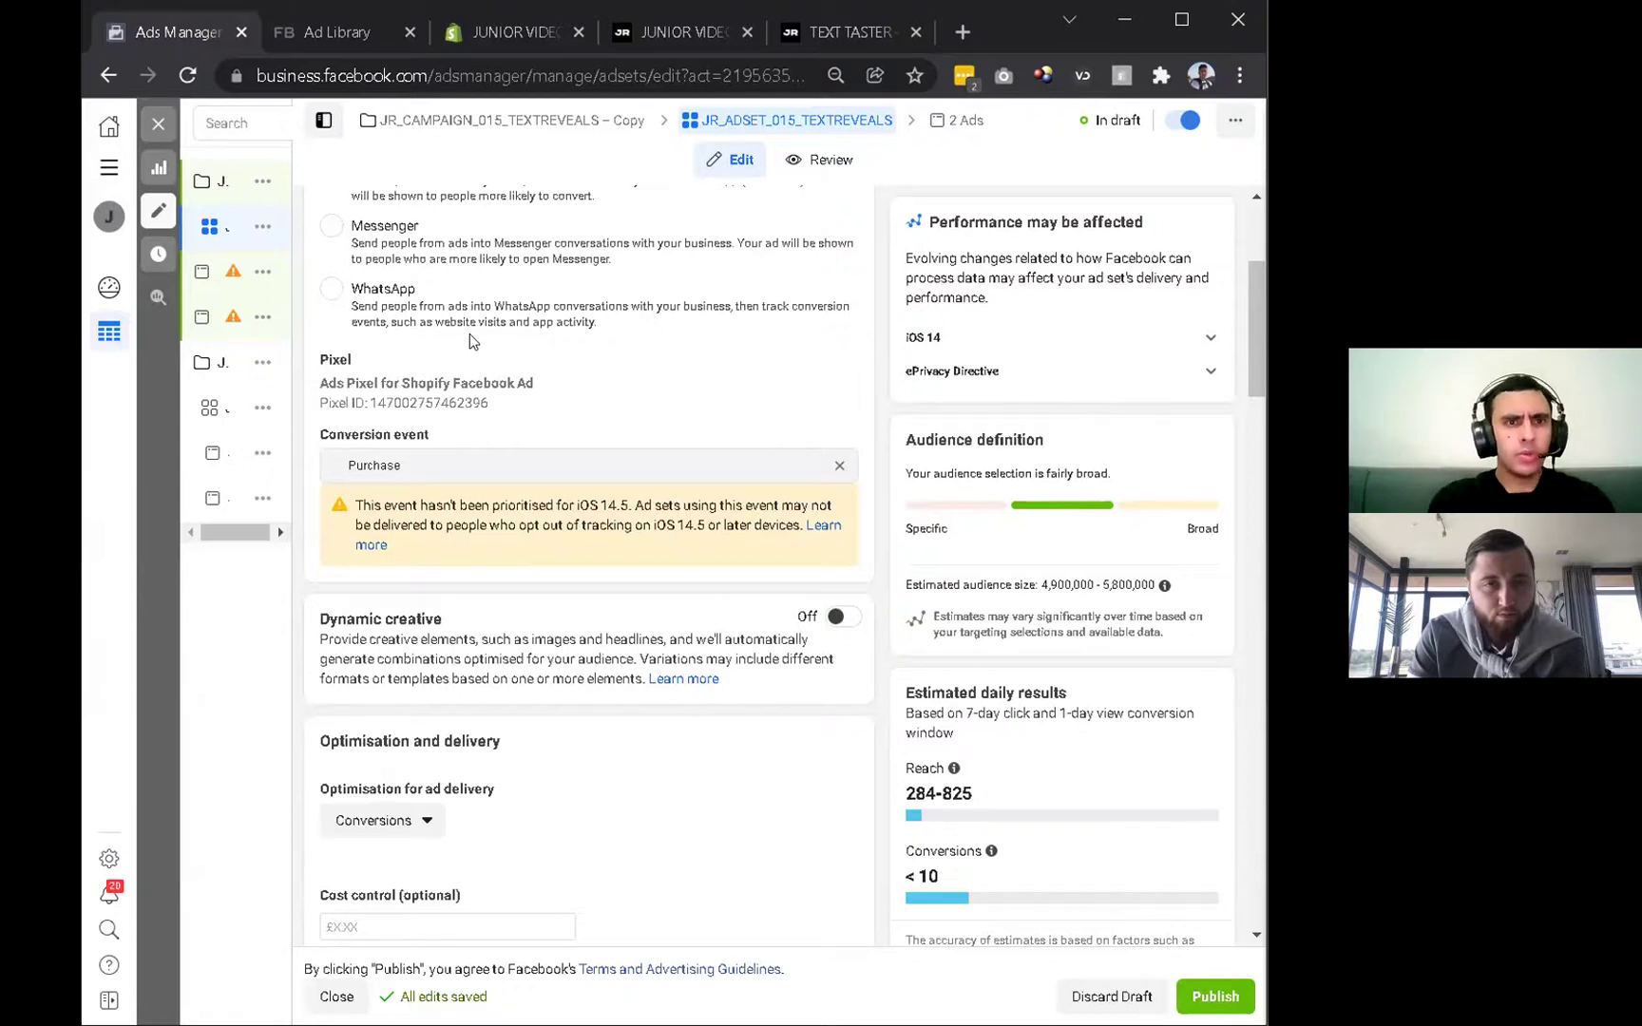
pyautogui.scroll(-4, 463, 515)
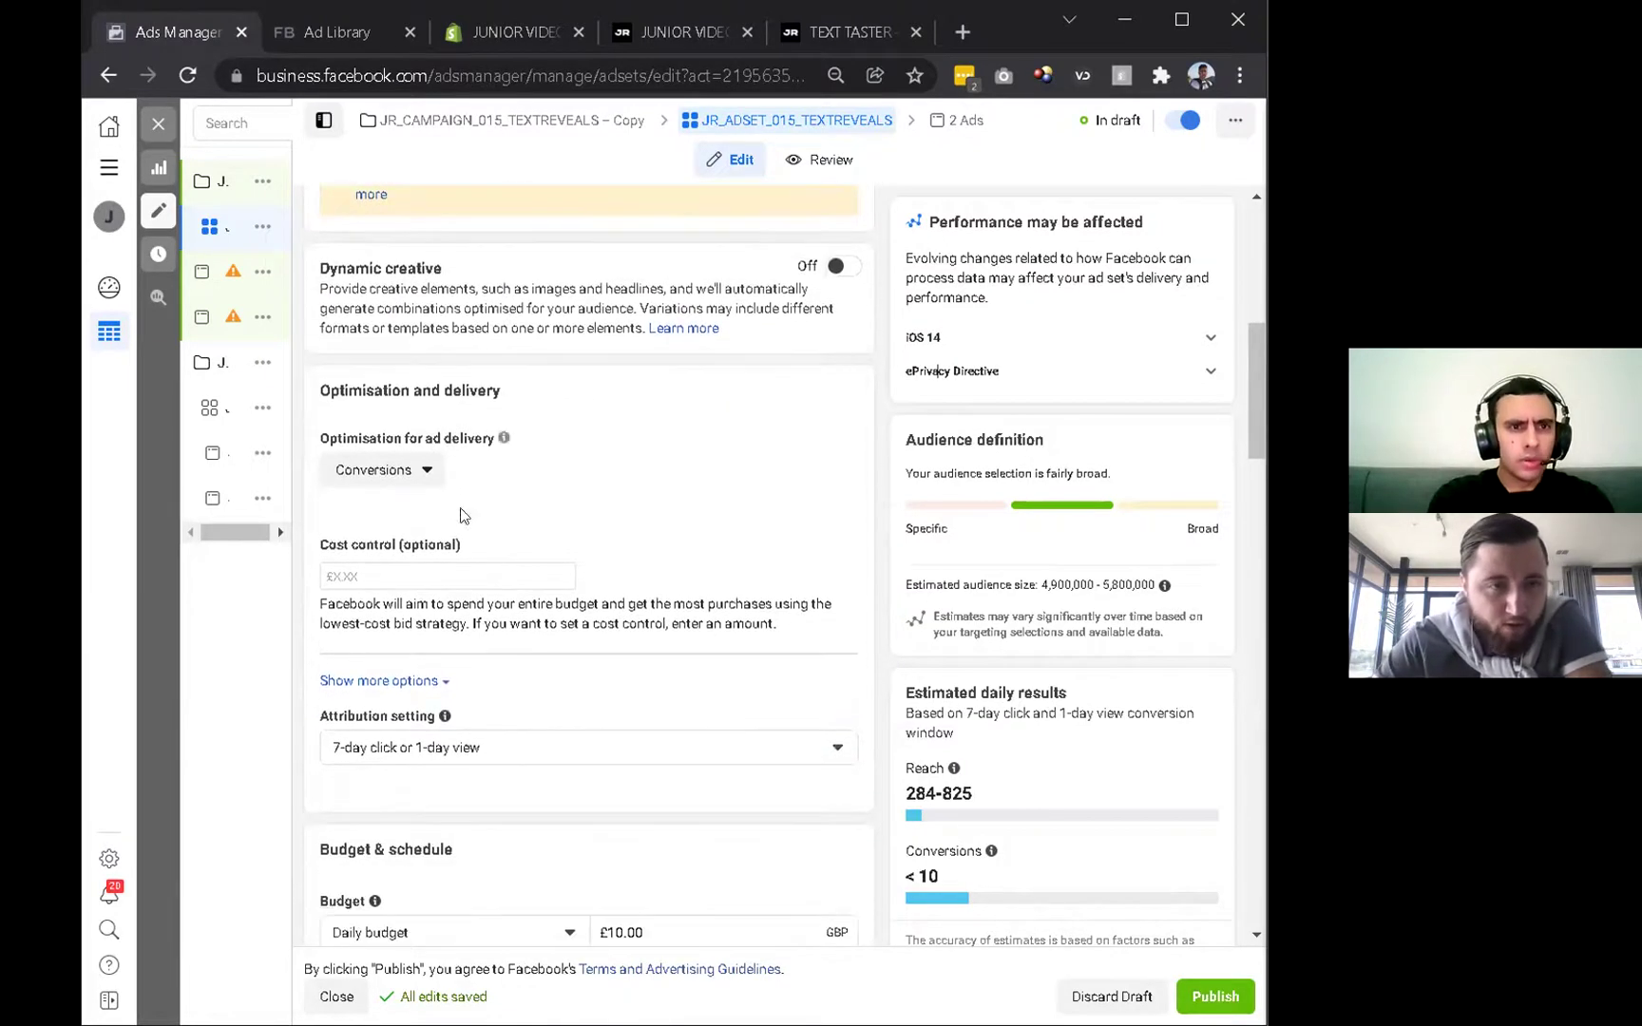
pyautogui.click(275, 272)
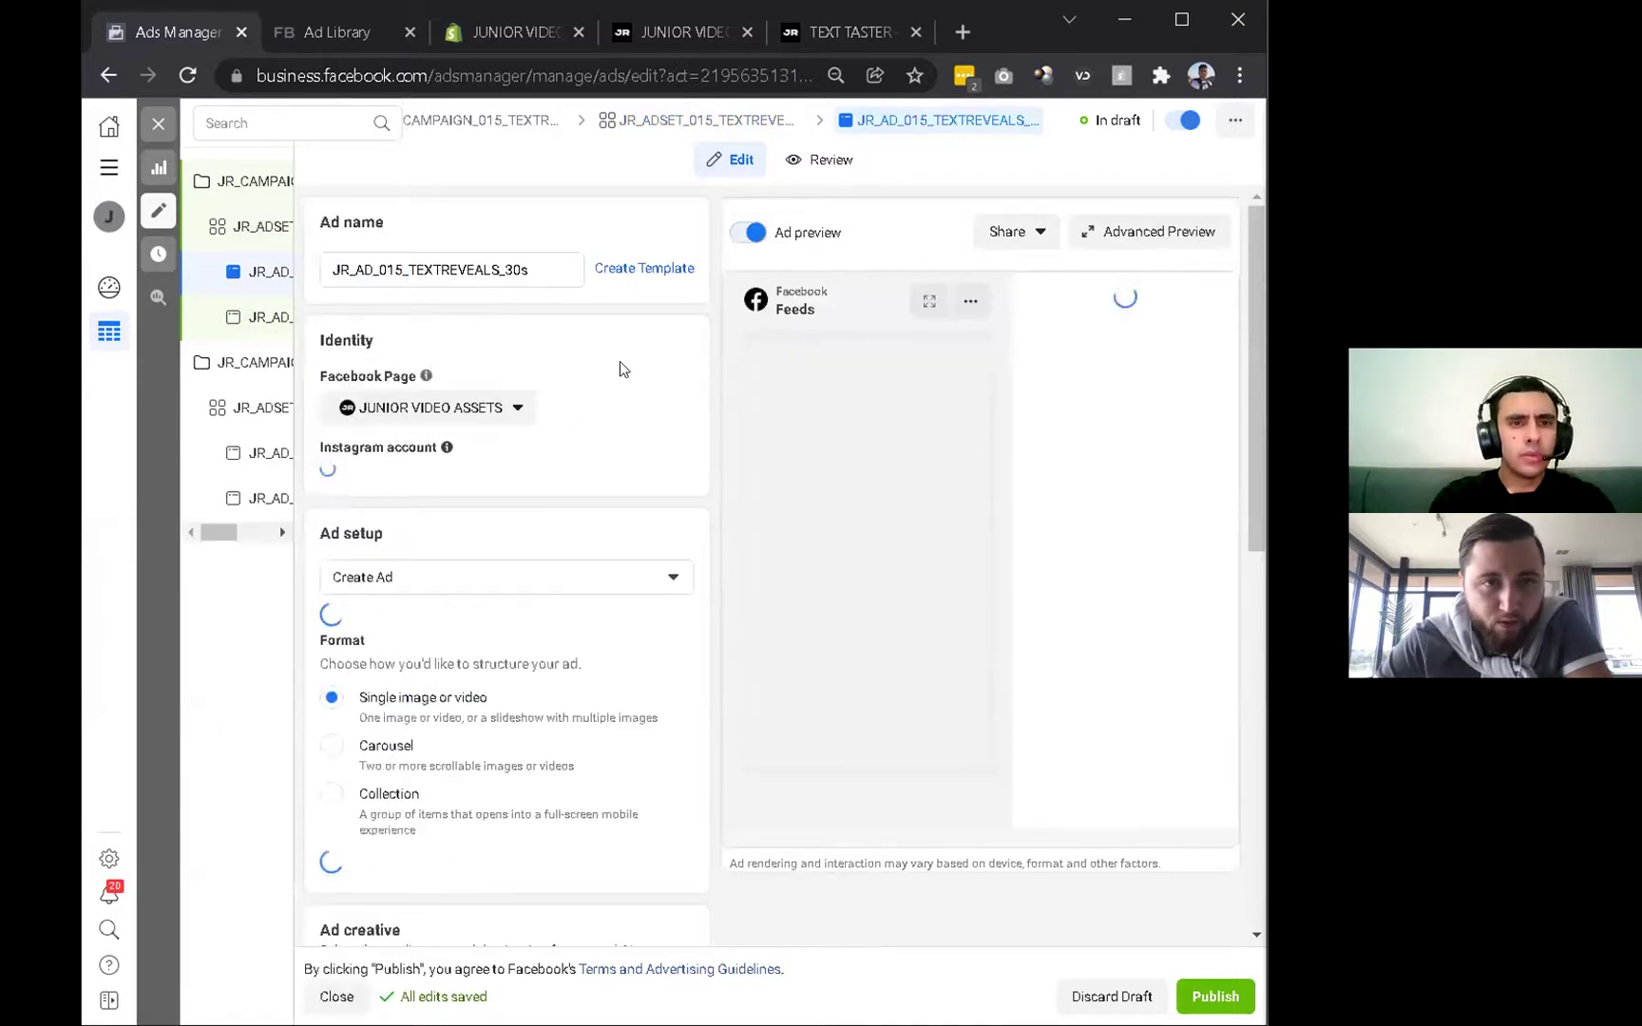
pyautogui.scroll(-1, 582, 598)
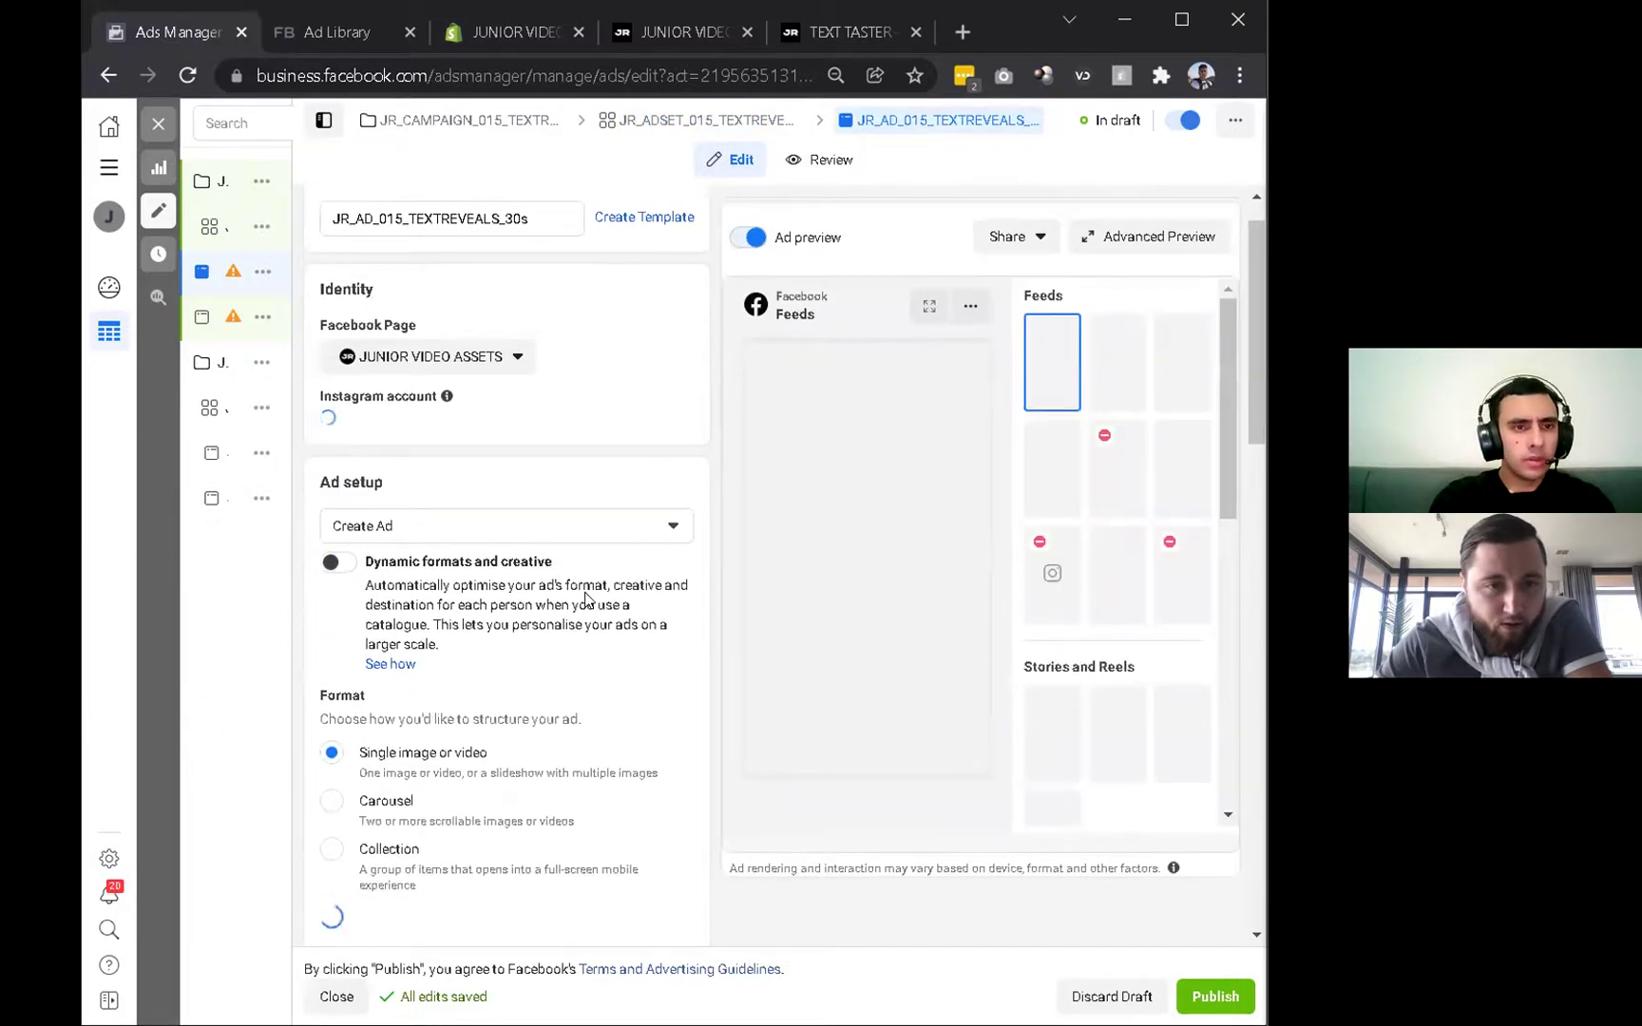
pyautogui.scroll(-3, 502, 711)
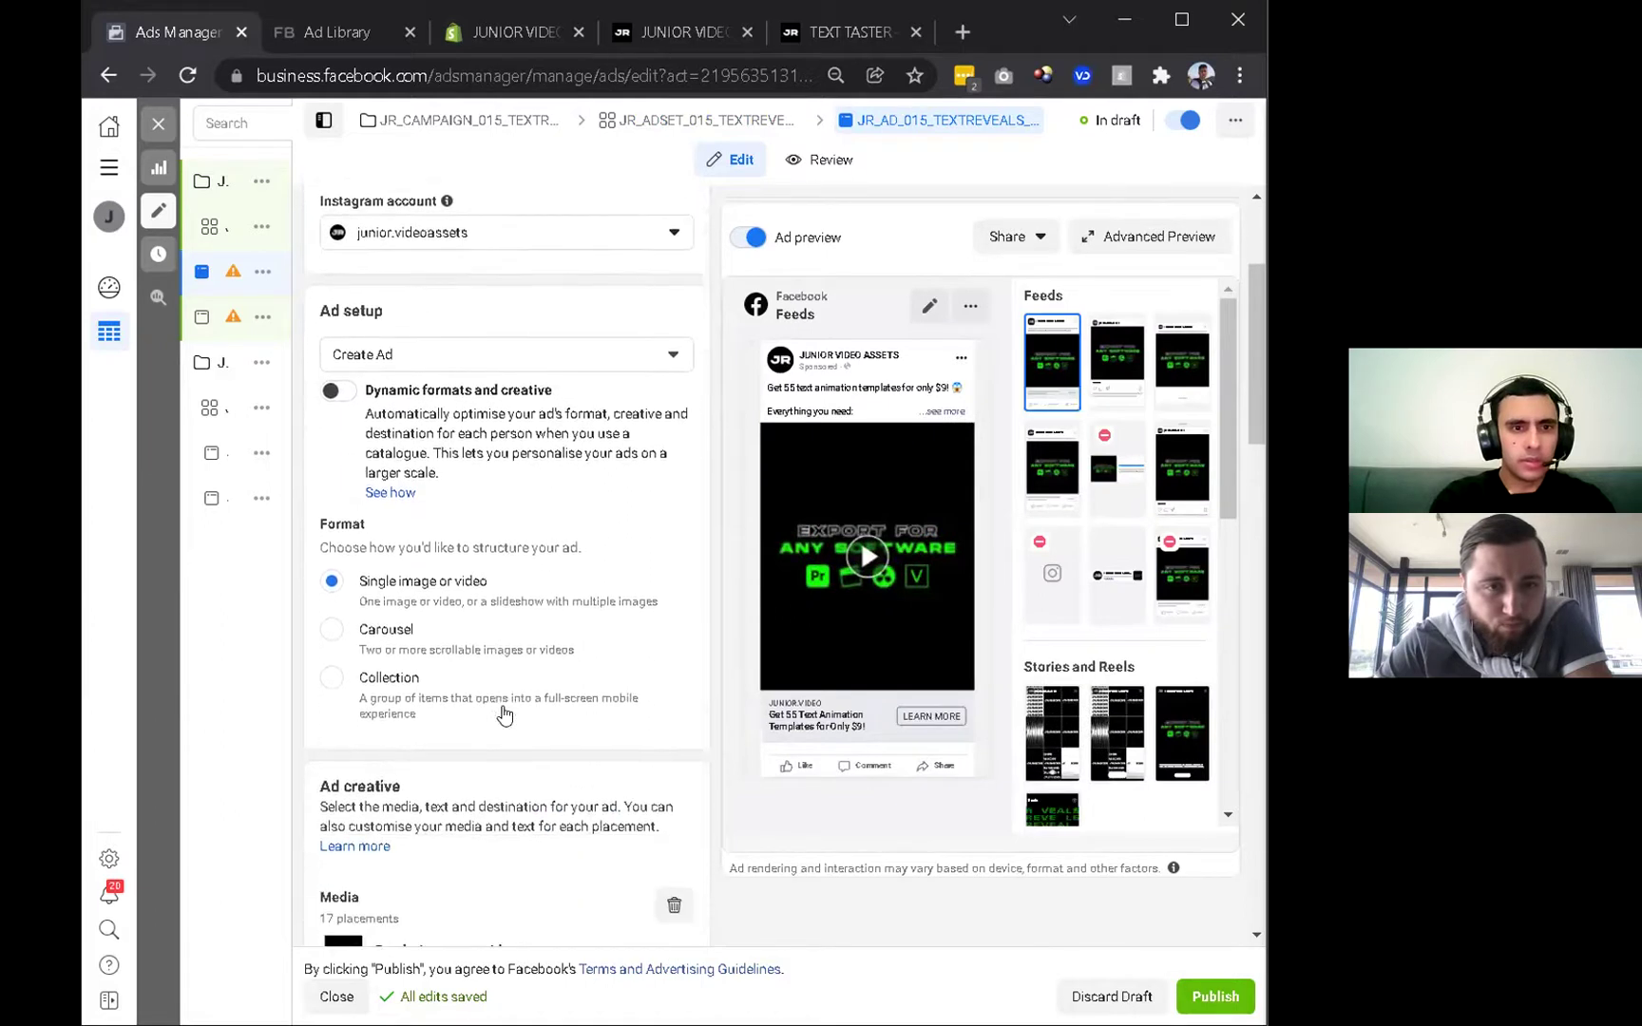
pyautogui.scroll(-9, 502, 710)
pyautogui.scroll(2, 503, 712)
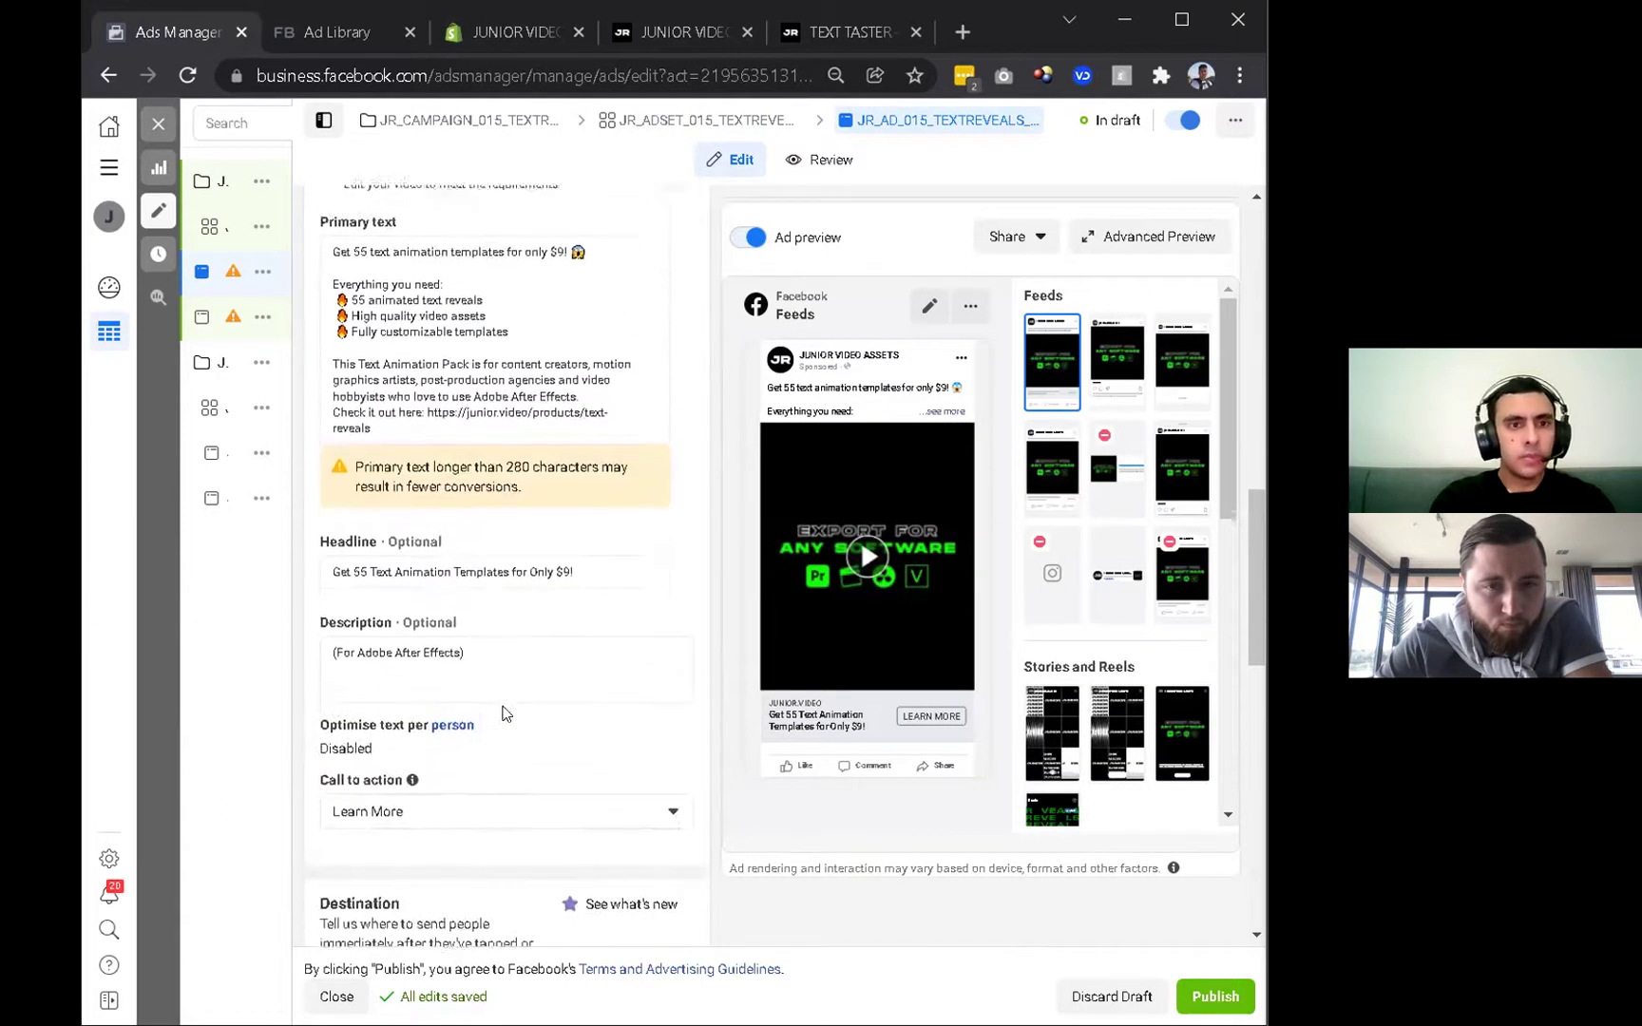
pyautogui.scroll(1, 502, 709)
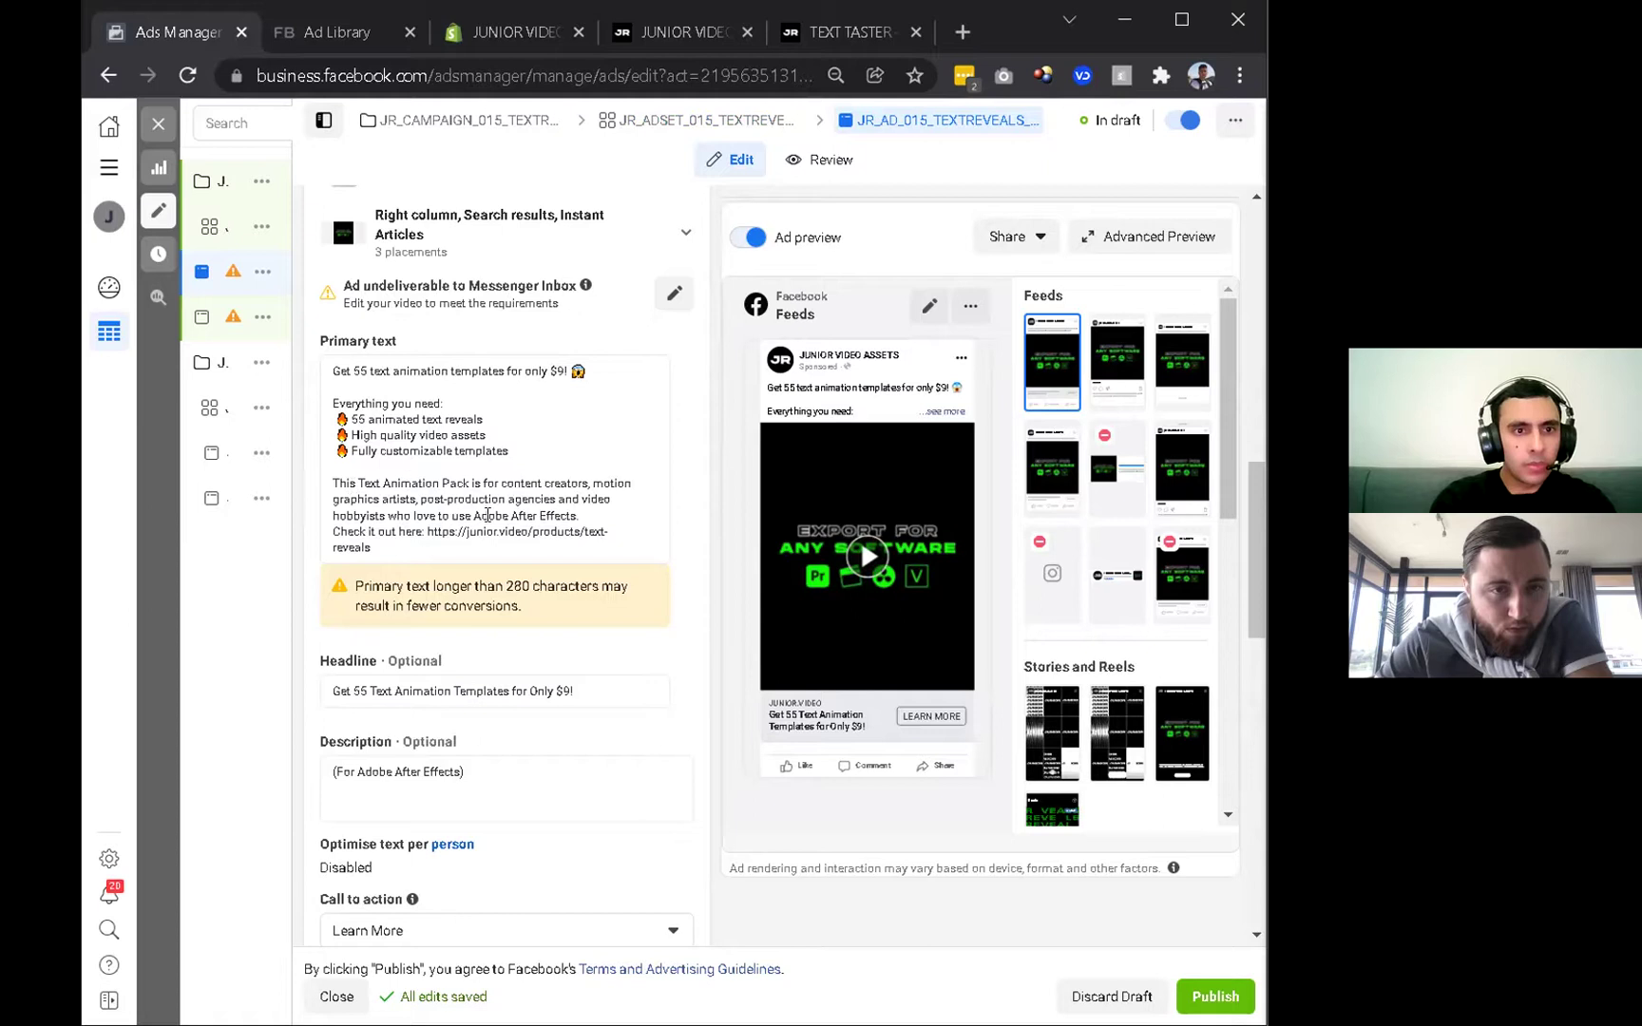
pyautogui.moveTo(605, 513); pyautogui.dragTo(503, 515)
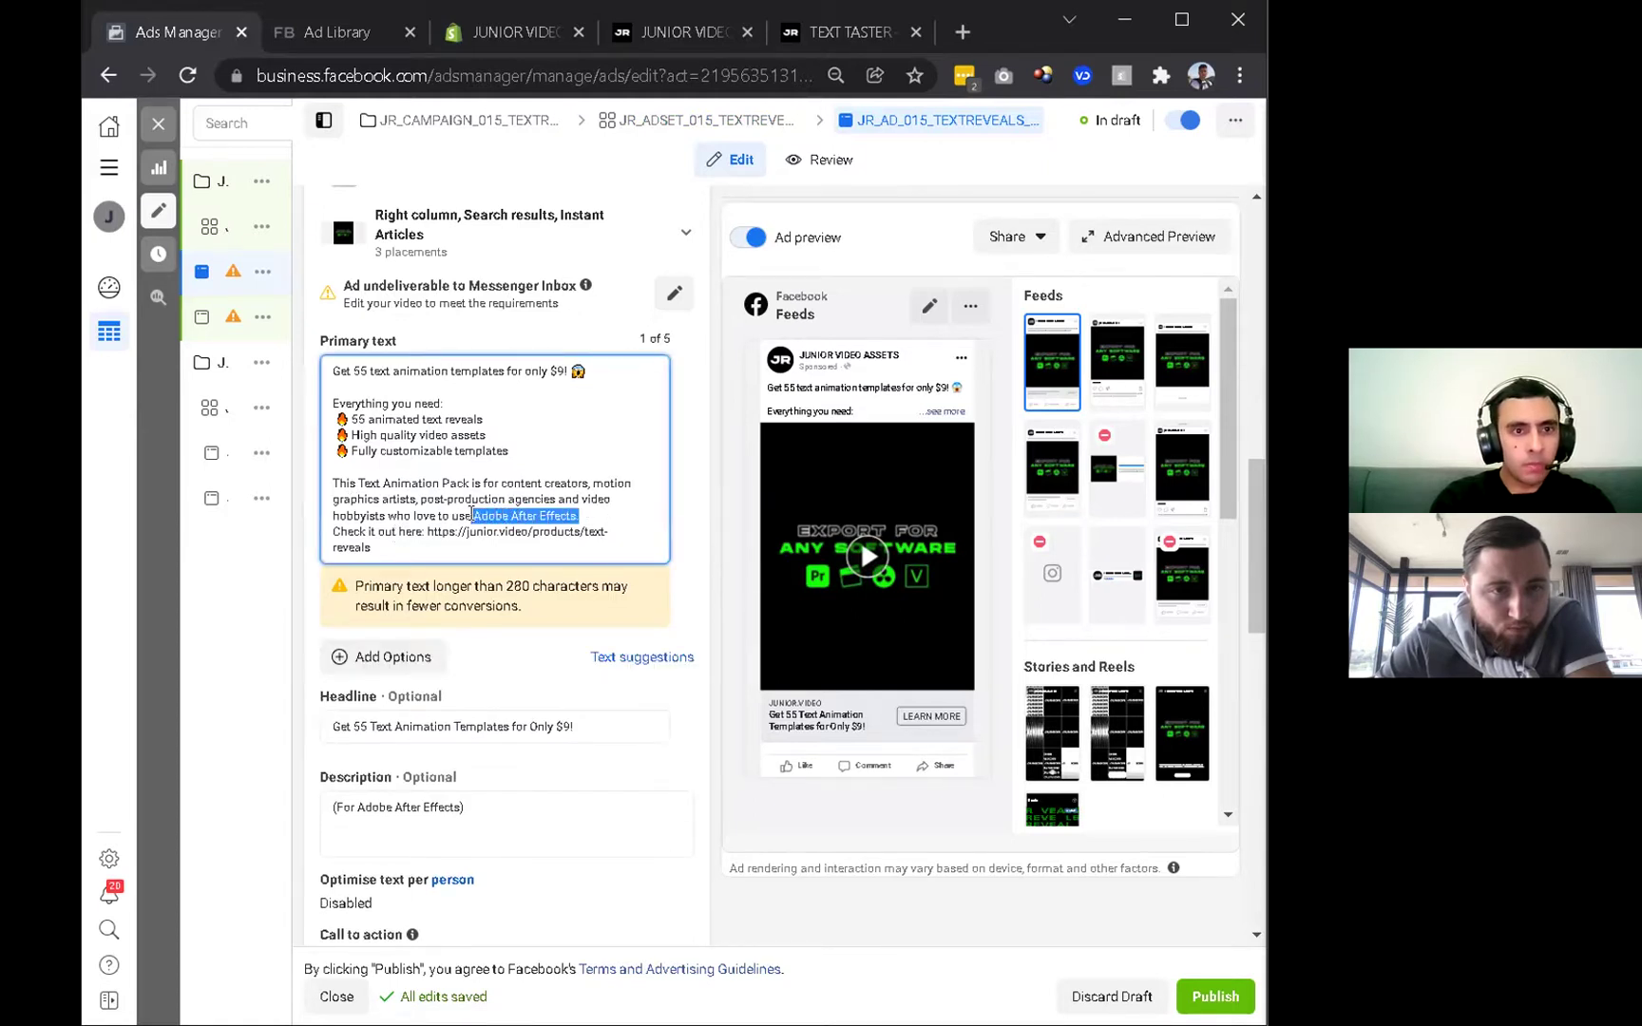
pyautogui.click(473, 514)
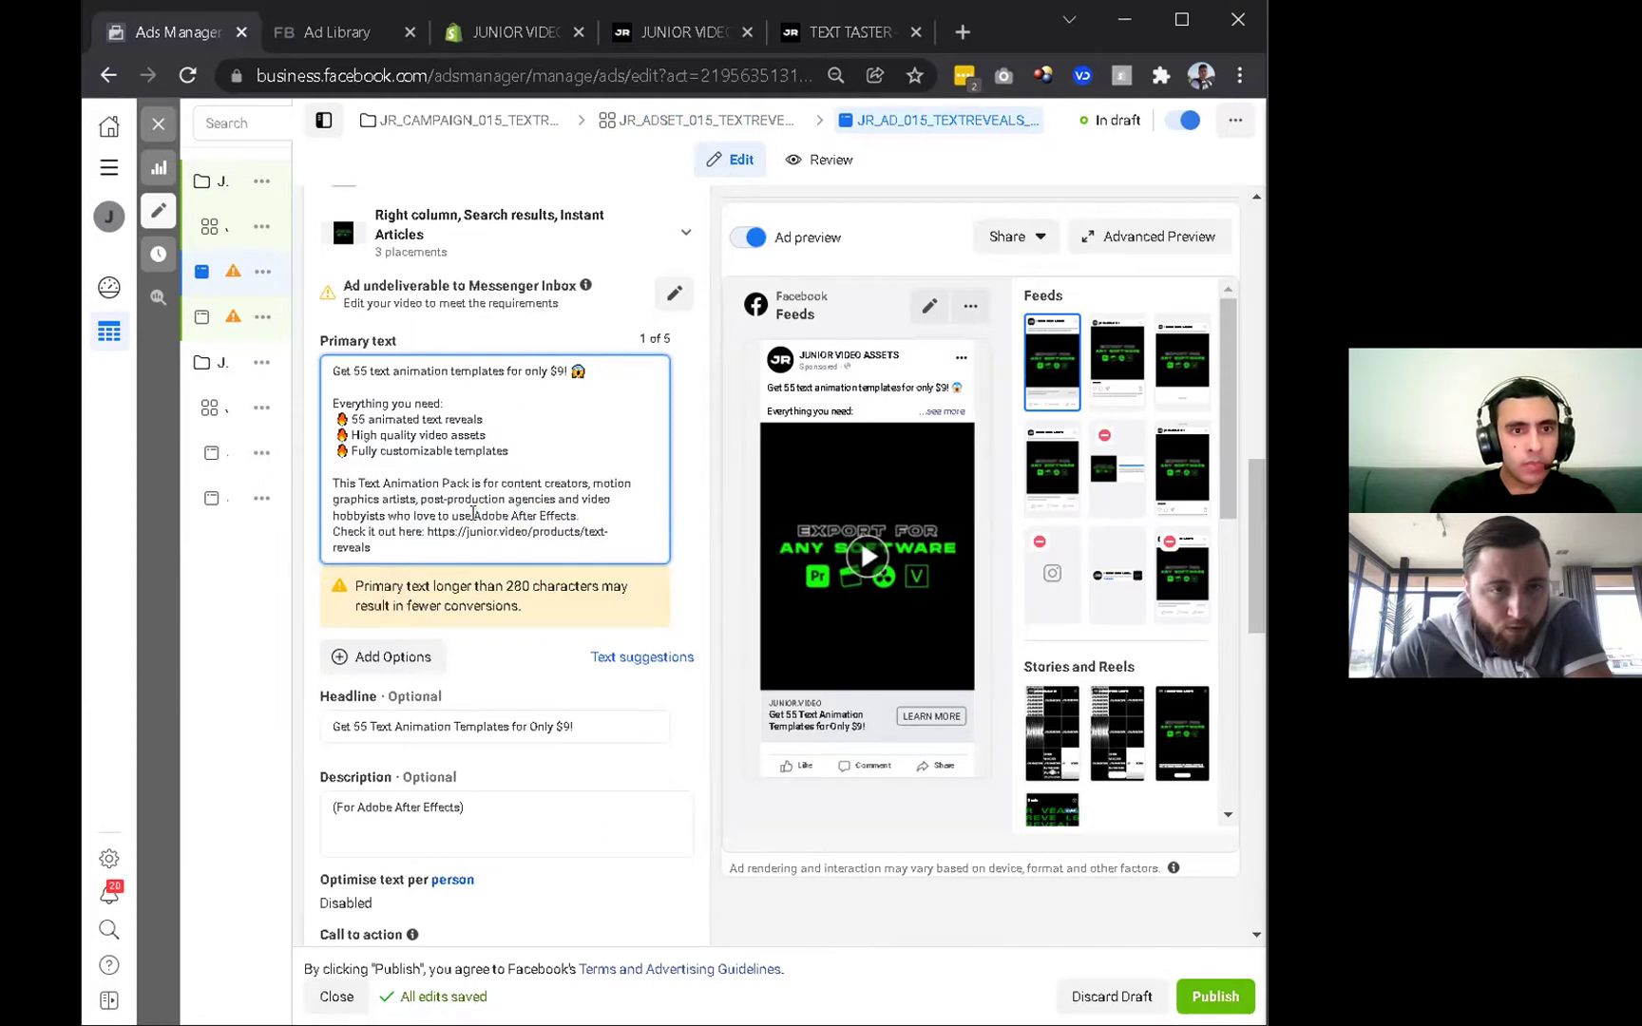
pyautogui.moveTo(464, 514)
pyautogui.mouseDown()
pyautogui.moveTo(581, 515)
pyautogui.moveTo(468, 515)
pyautogui.mouseUp()
pyautogui.hotkey('ctrl', 'c')
pyautogui.click(585, 515)
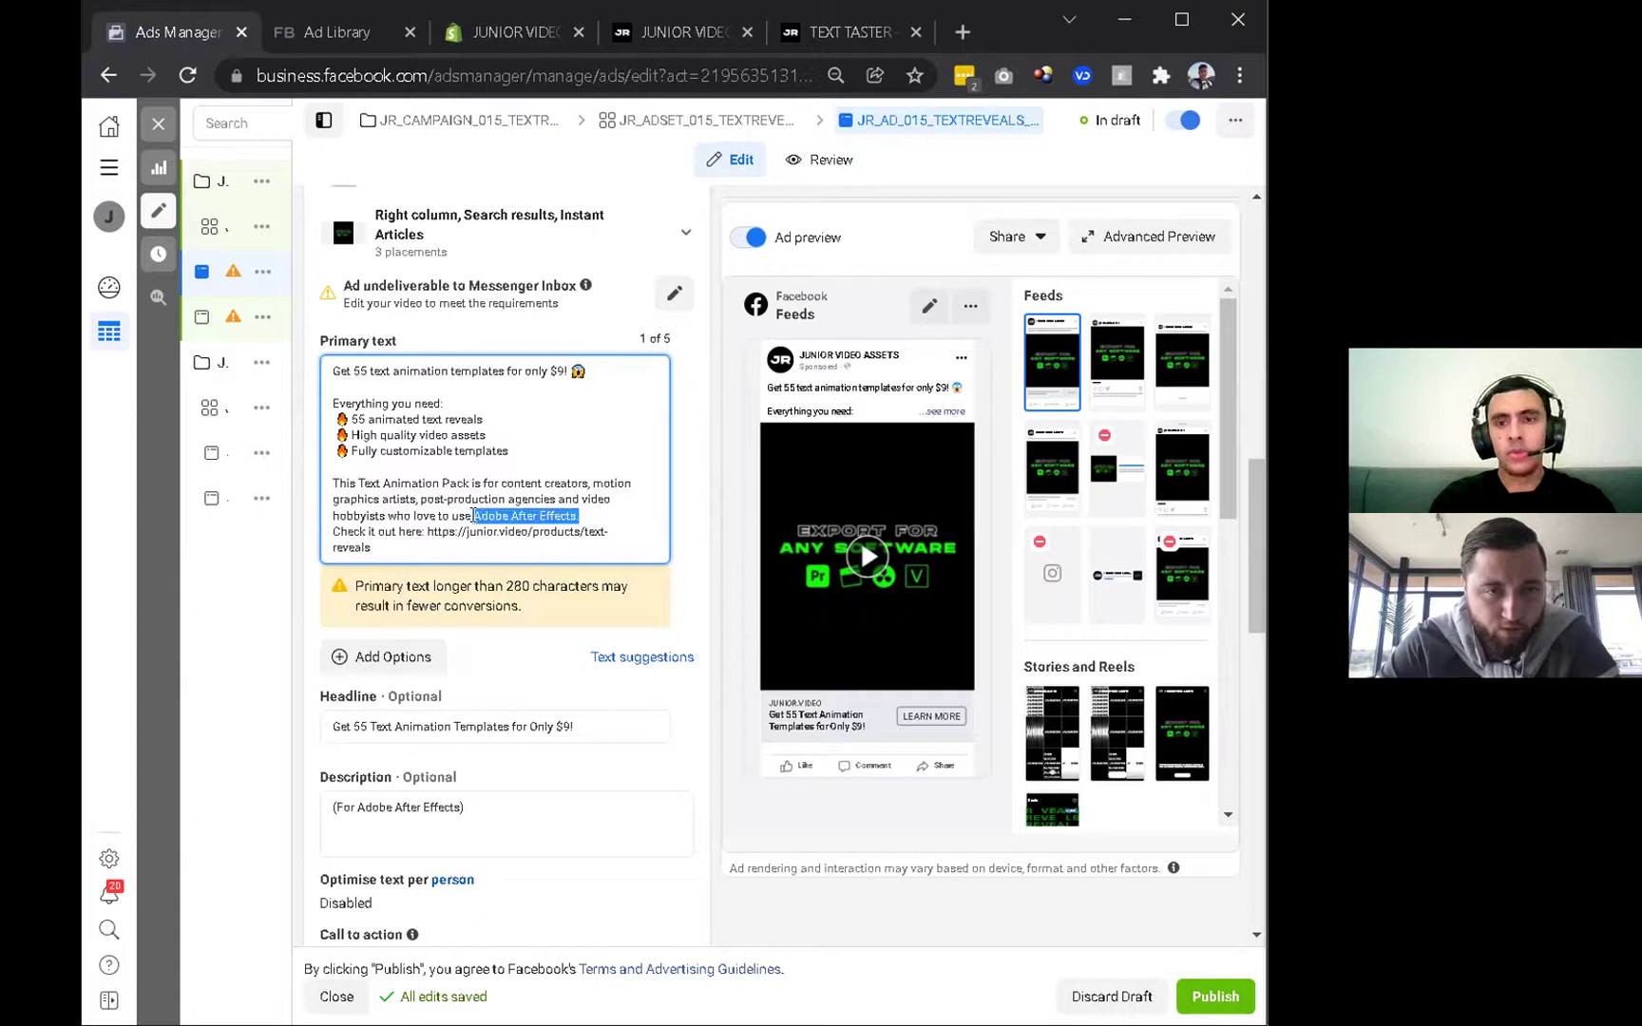
pyautogui.click(386, 370)
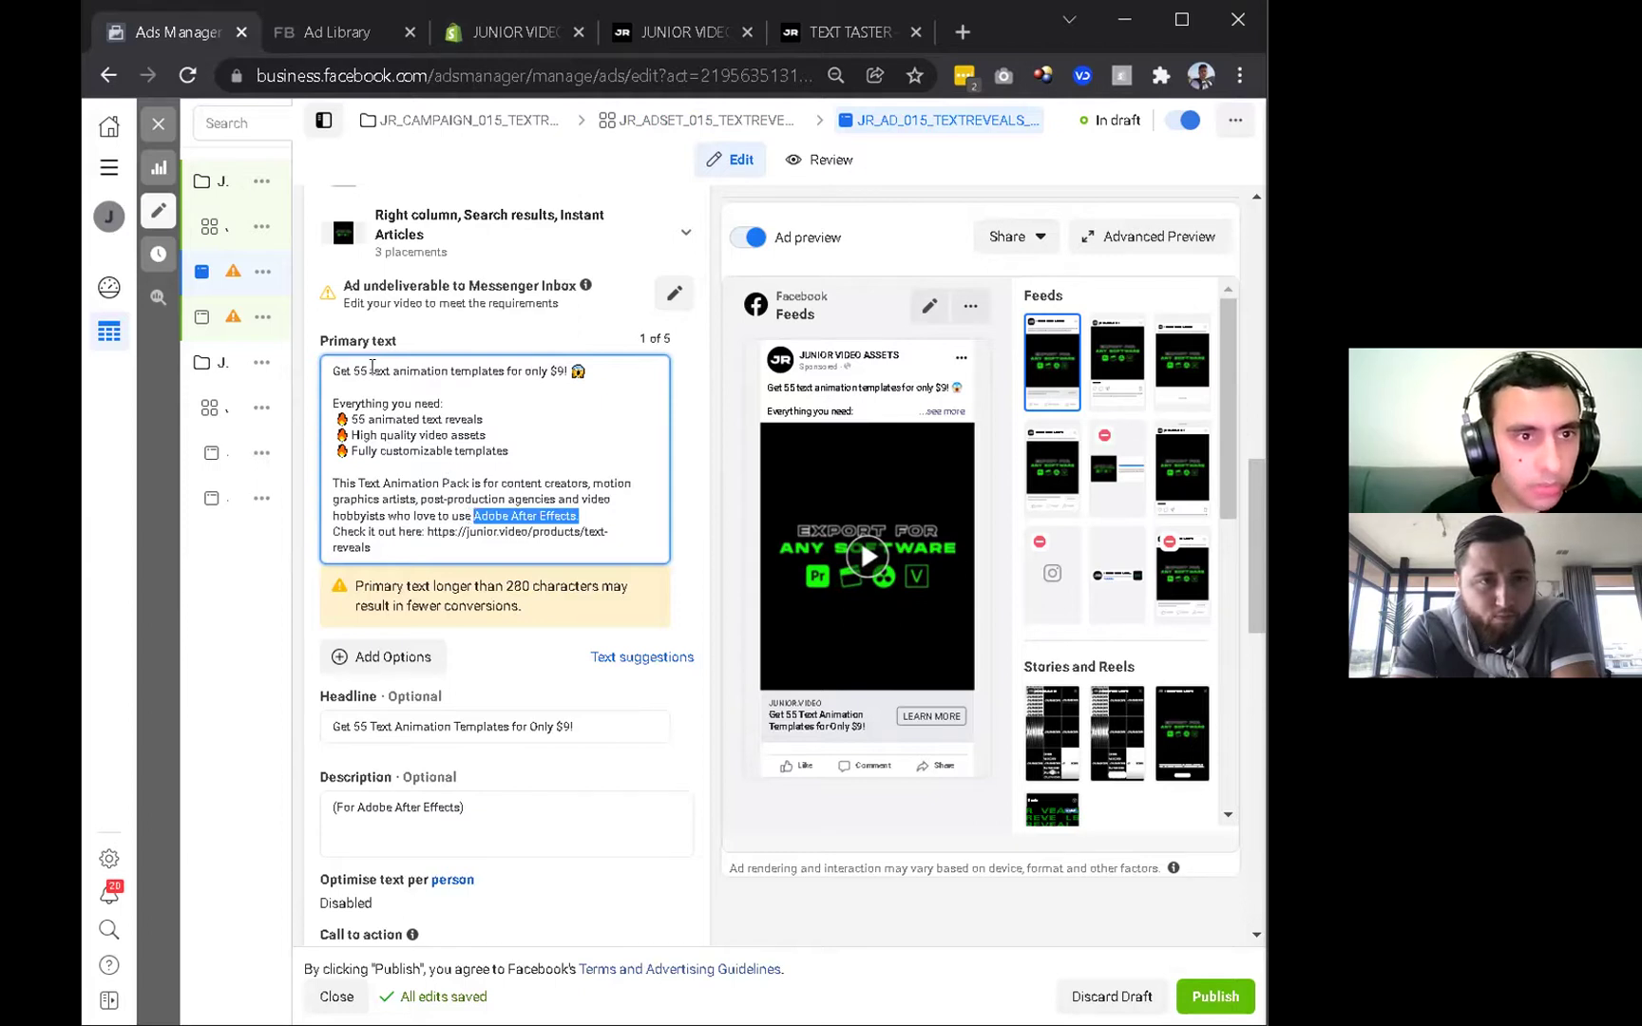
# Paste ' Adobe After Effects' after 'Get 55' in the primary text and expand the preview text.
pyautogui.hotkey('ctrl', 'v')
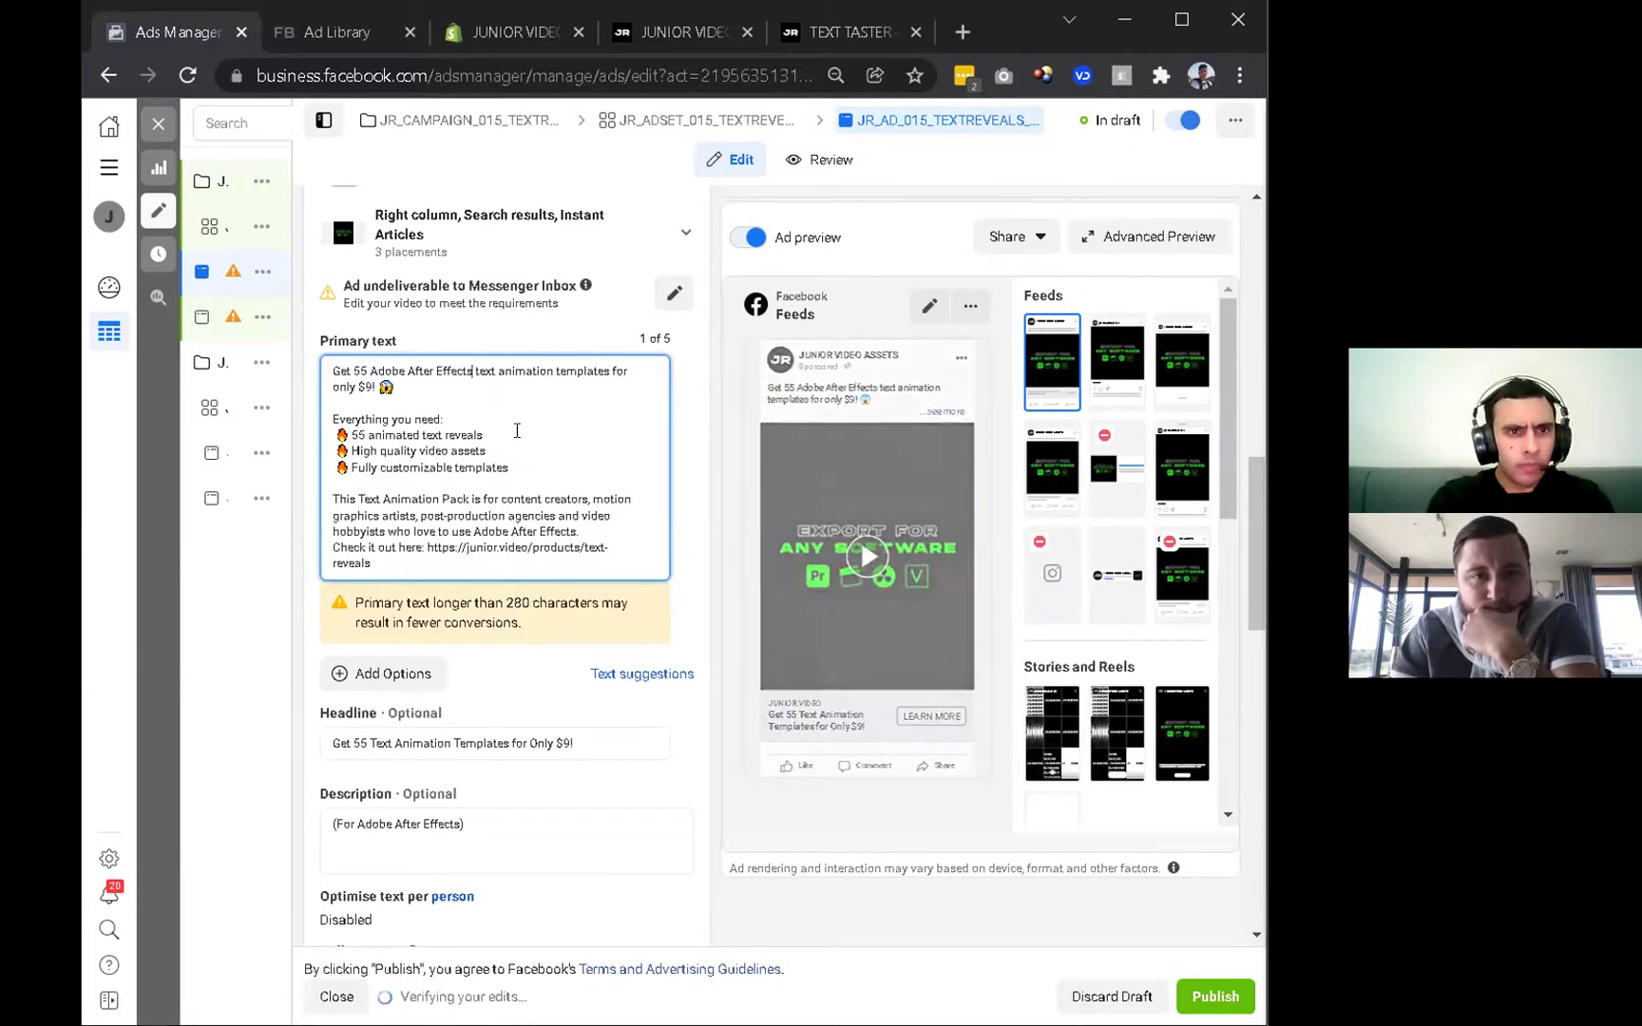
pyautogui.click(943, 412)
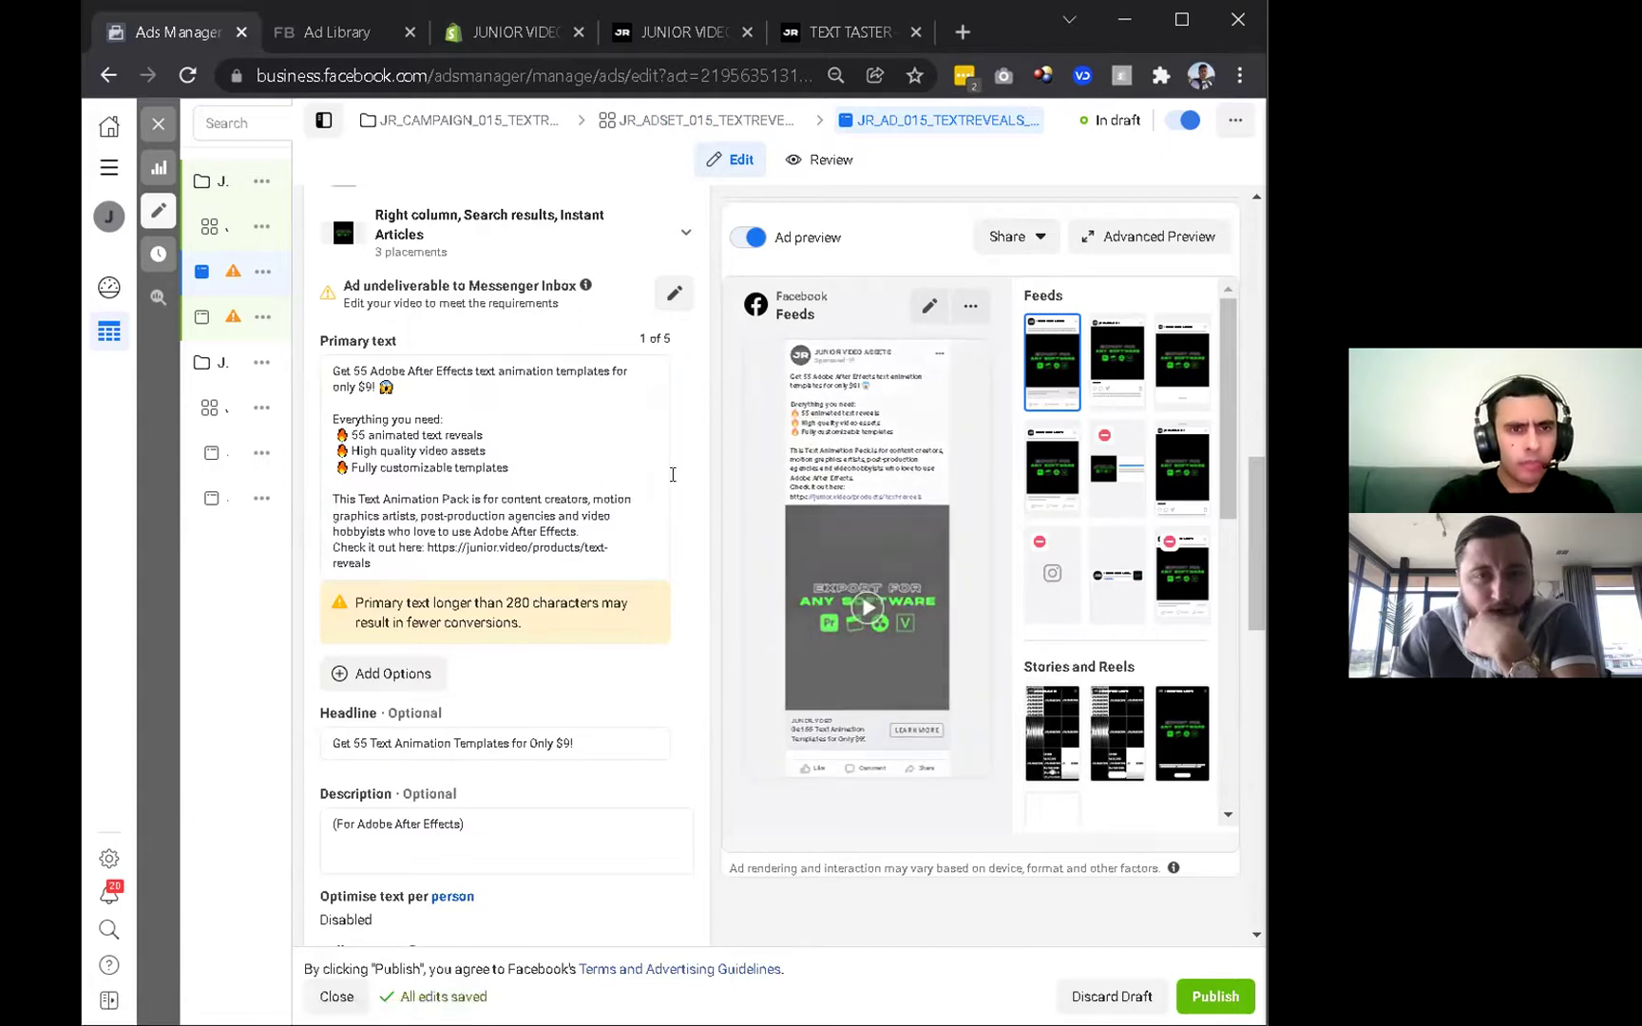
pyautogui.scroll(-1, 436, 567)
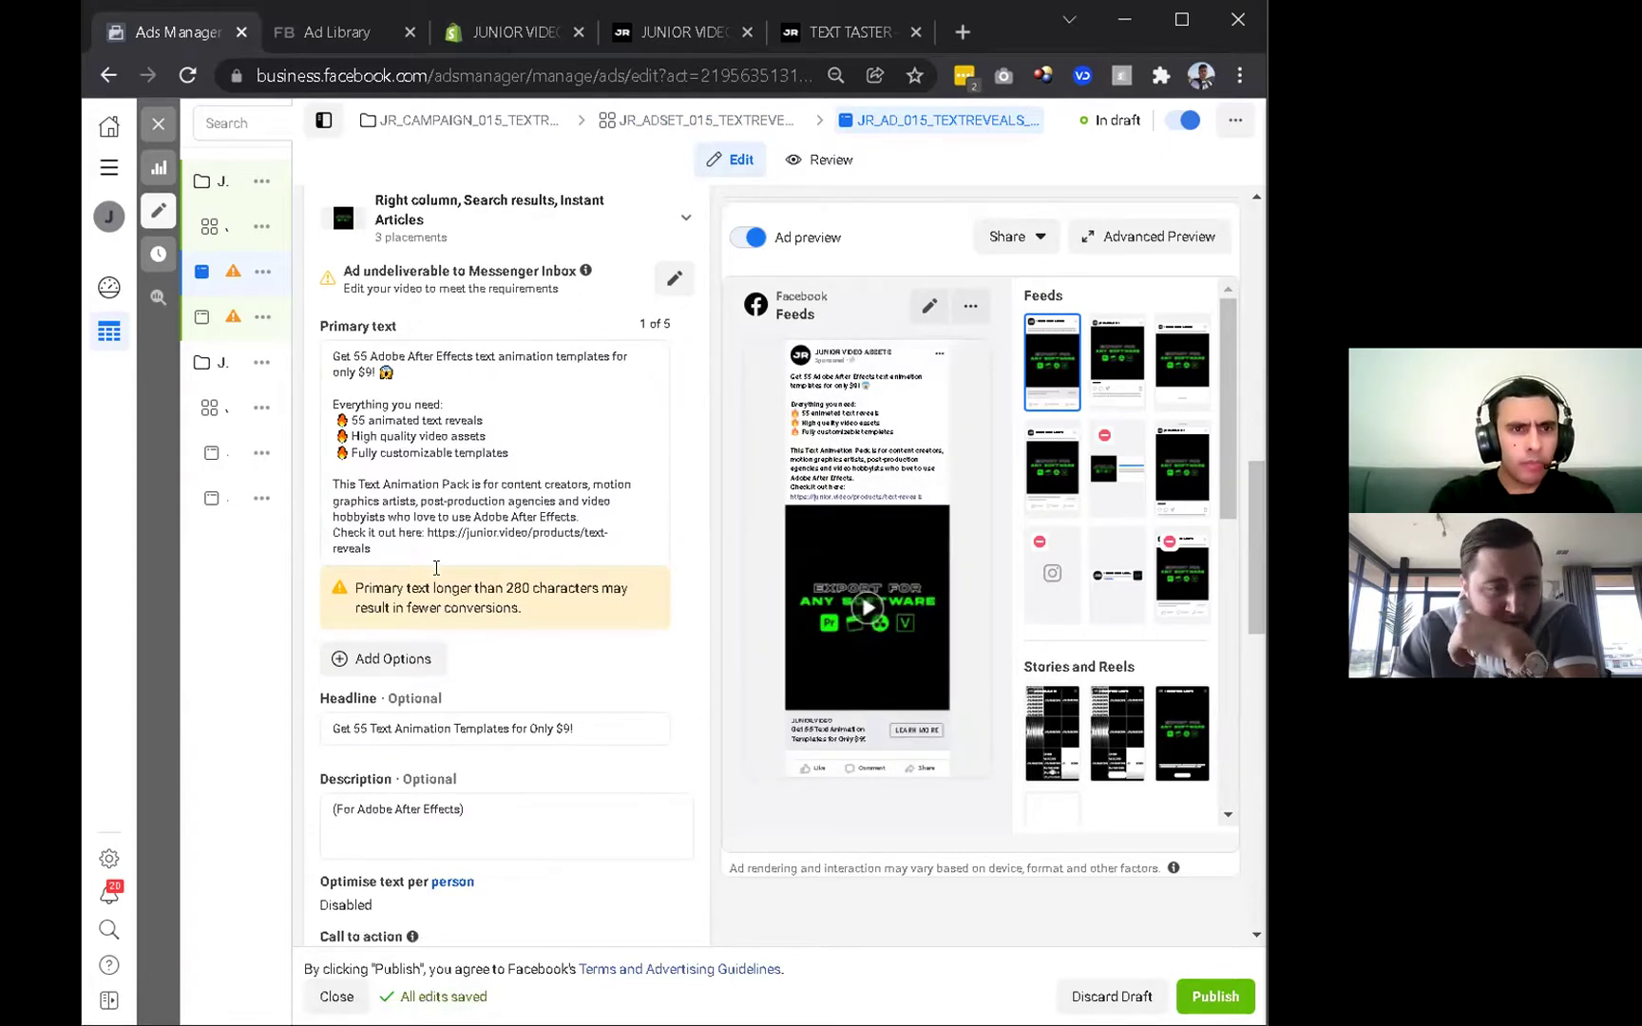
# Delete the 'Check it out here' product-link line and its leftover empty line from the primary text.
pyautogui.click(500, 529)
pyautogui.scroll(-2, 489, 618)
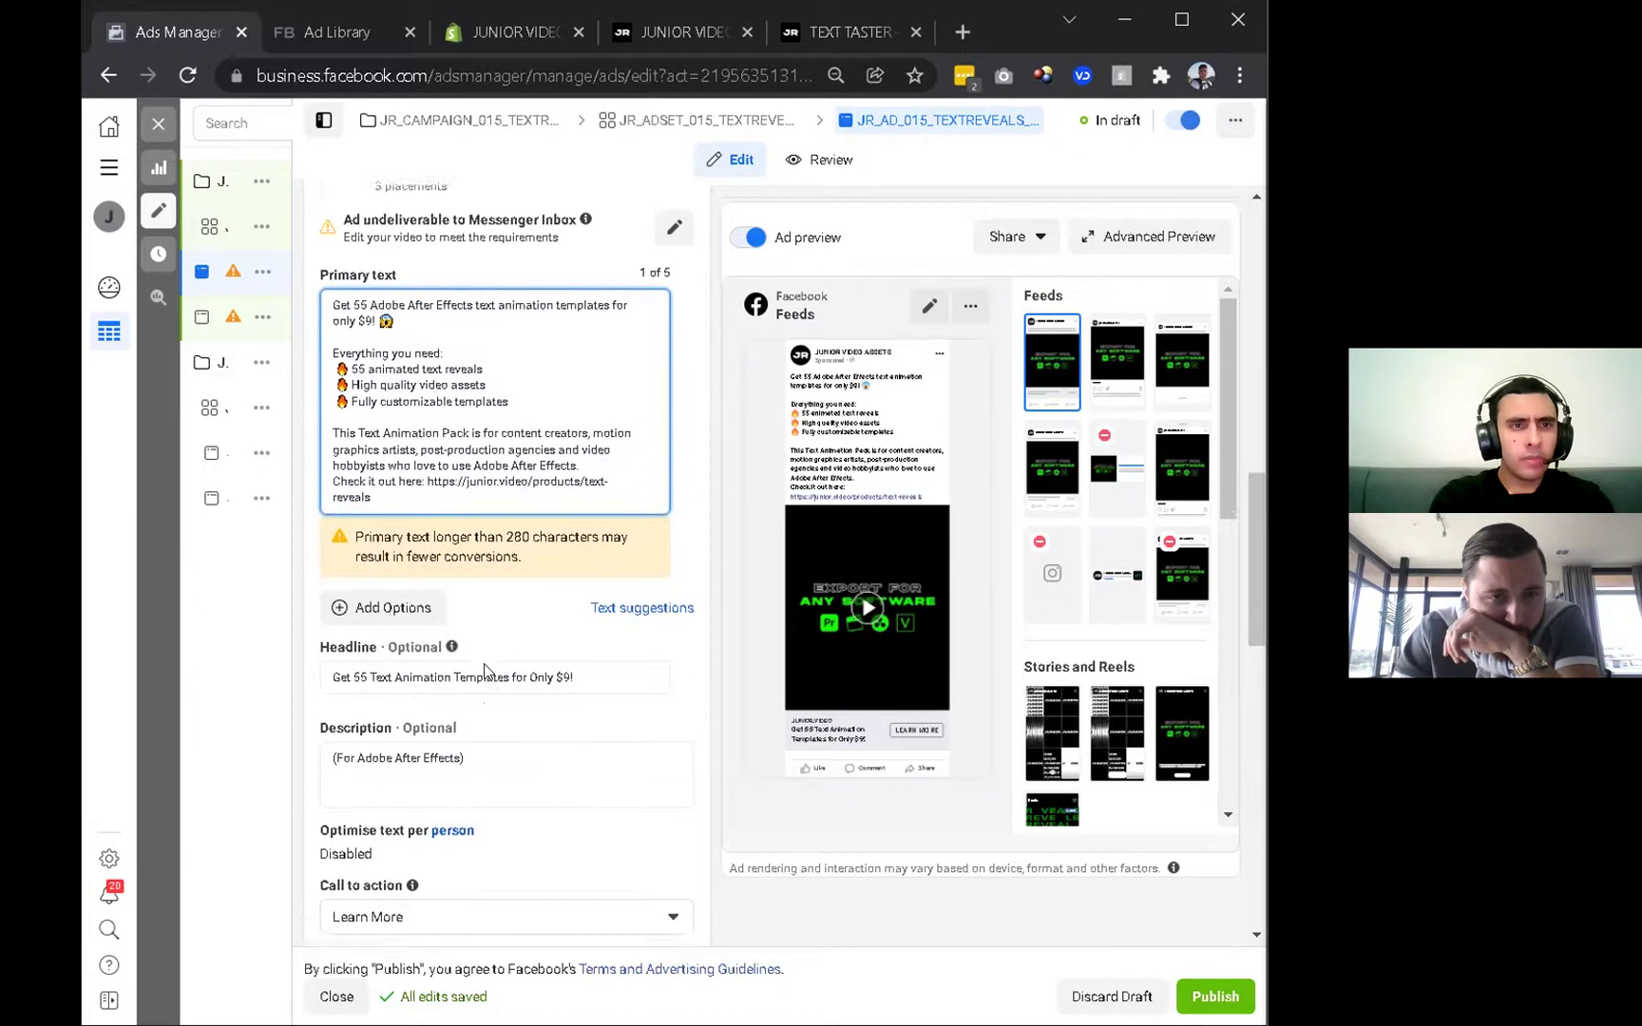
pyautogui.scroll(-1, 460, 454)
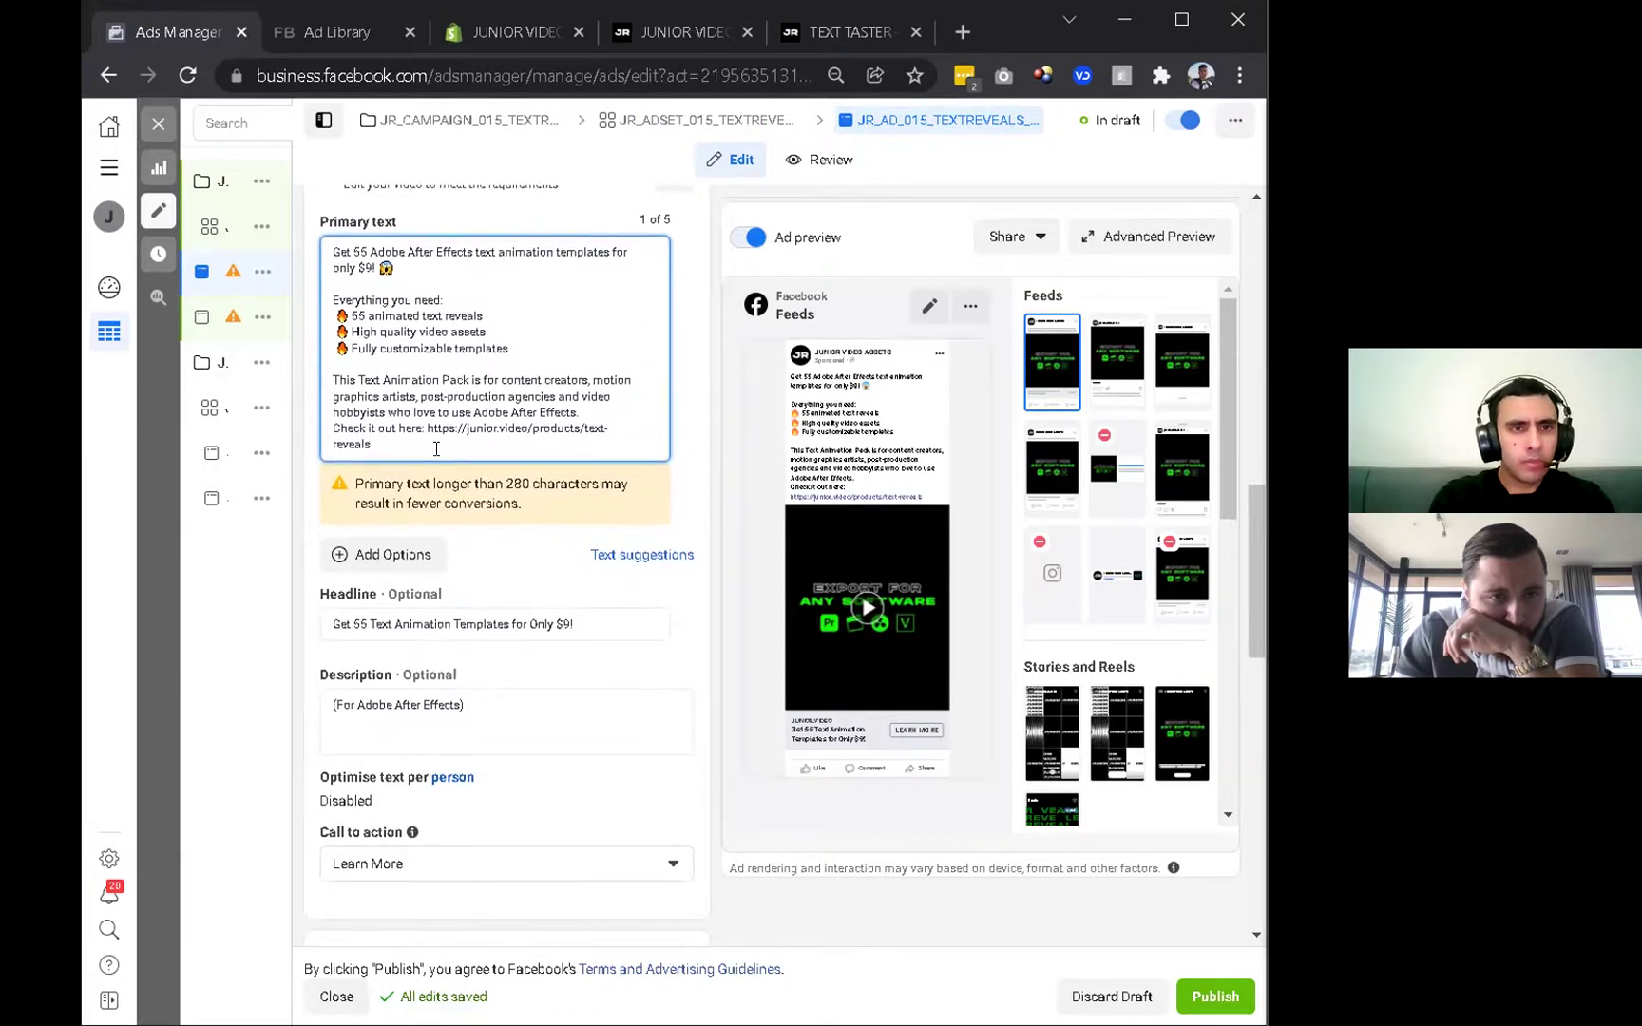
pyautogui.press('BackSpace')
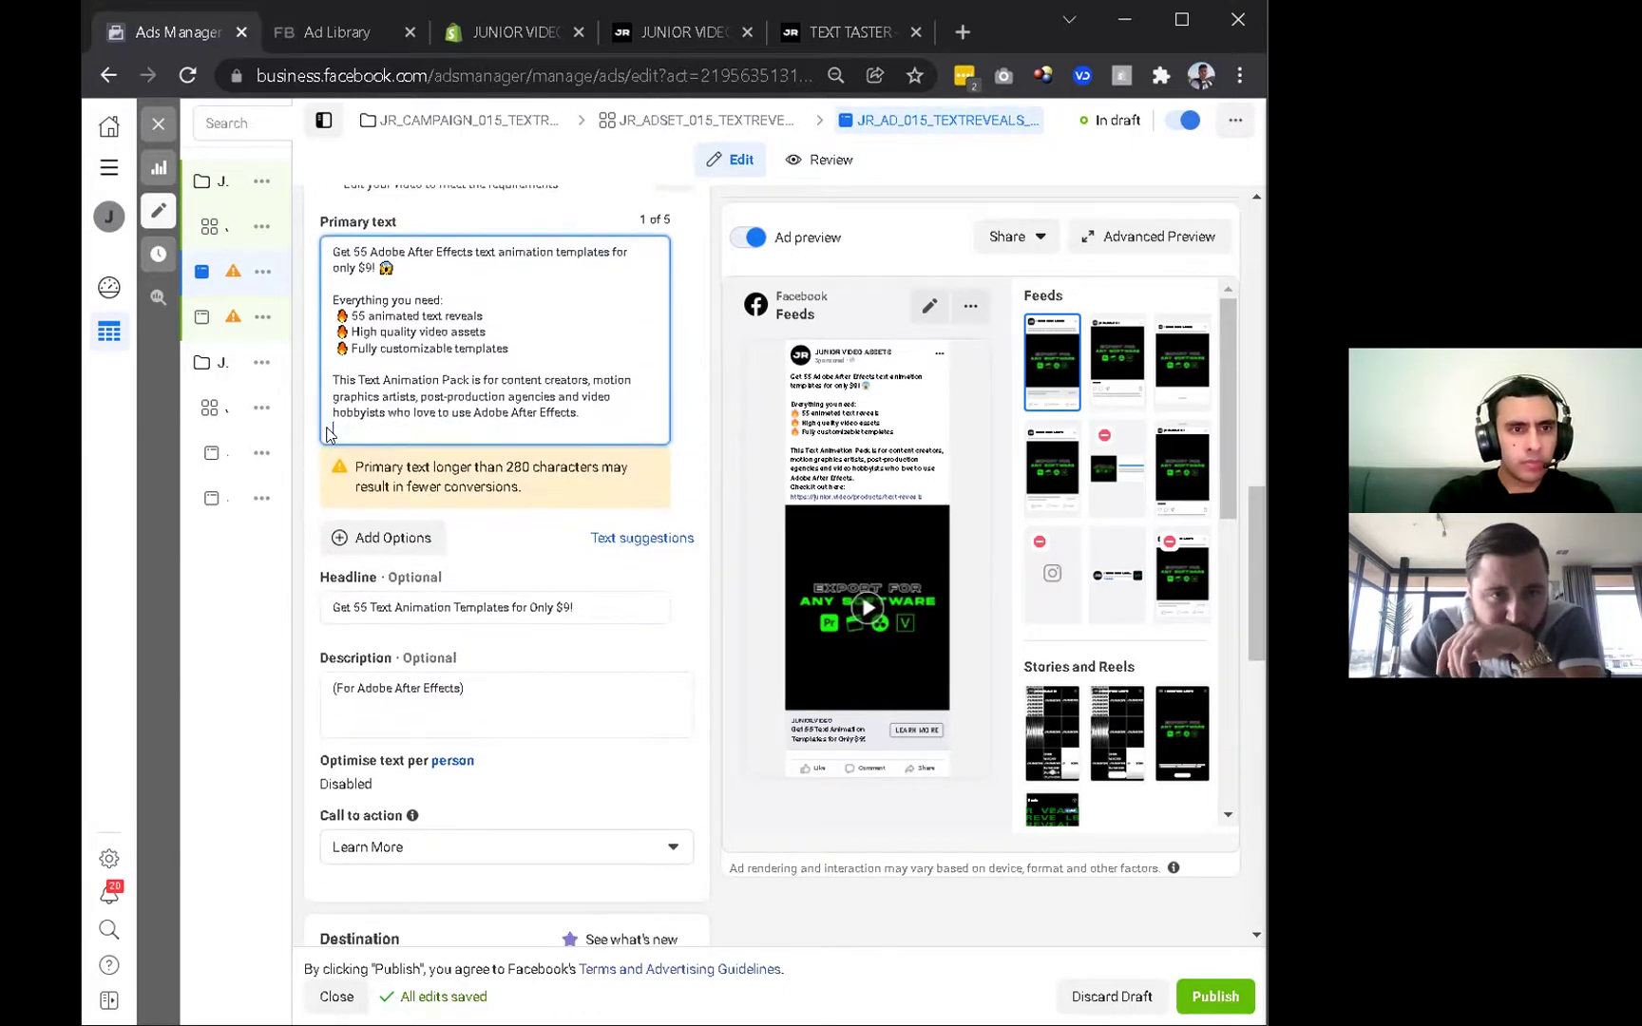
pyautogui.press('BackSpace')
pyautogui.click(586, 367)
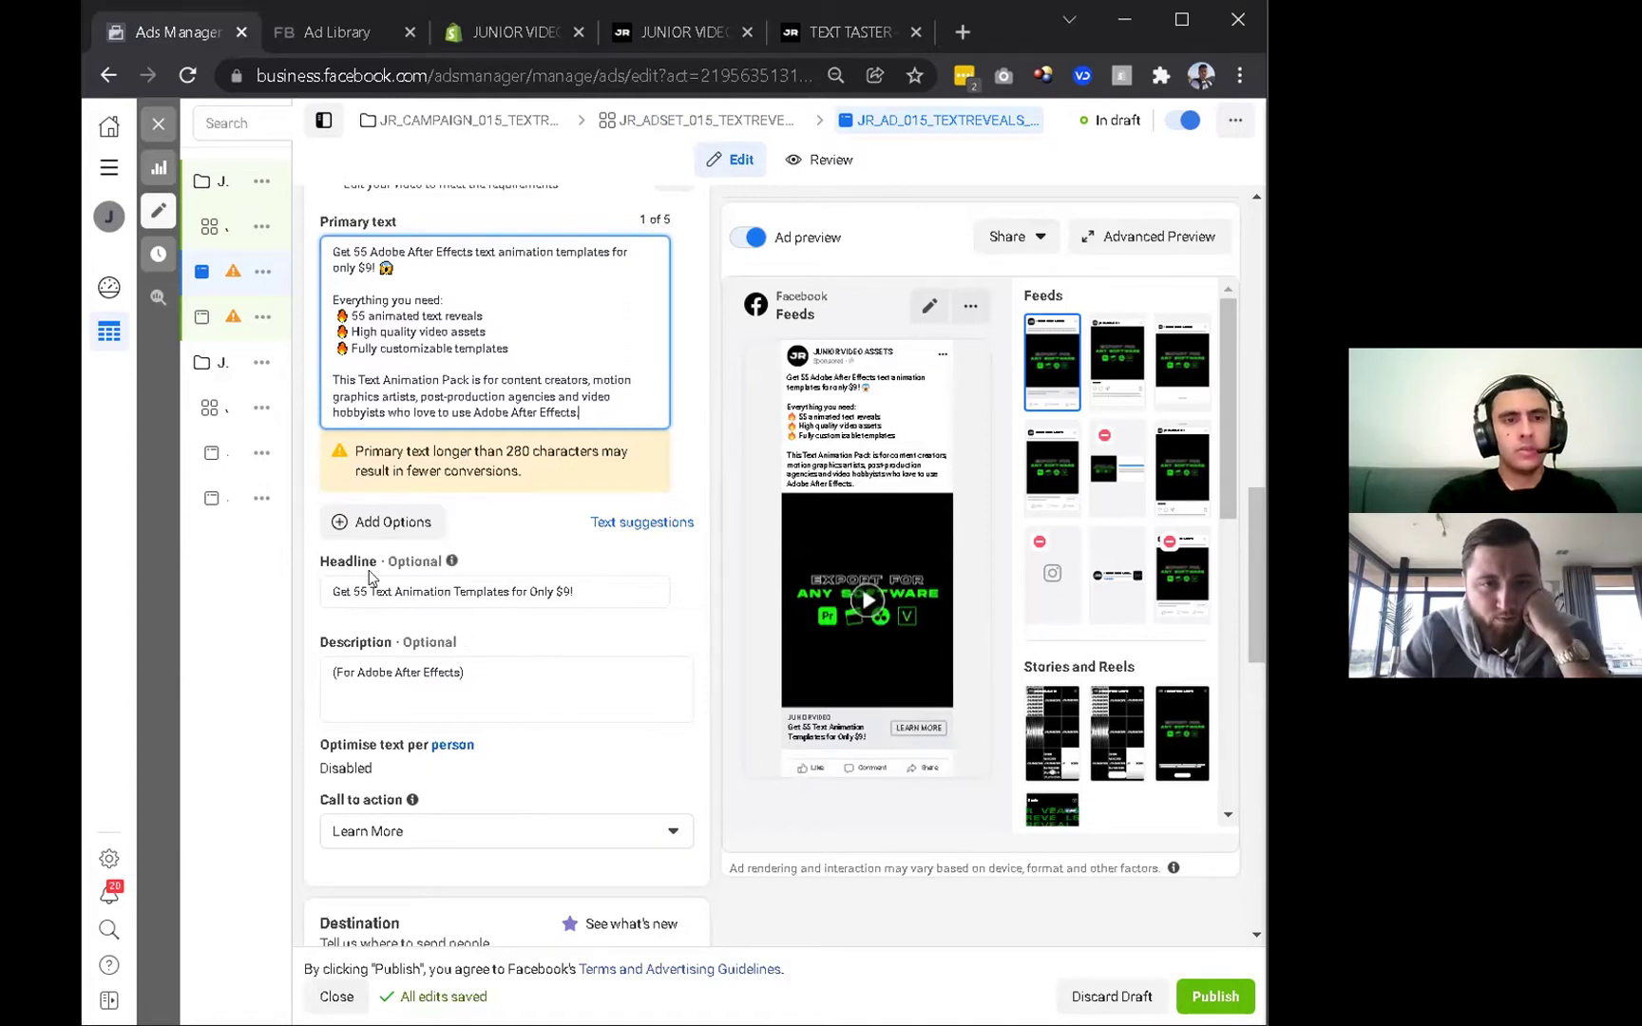
pyautogui.click(501, 666)
pyautogui.scroll(-1, 517, 703)
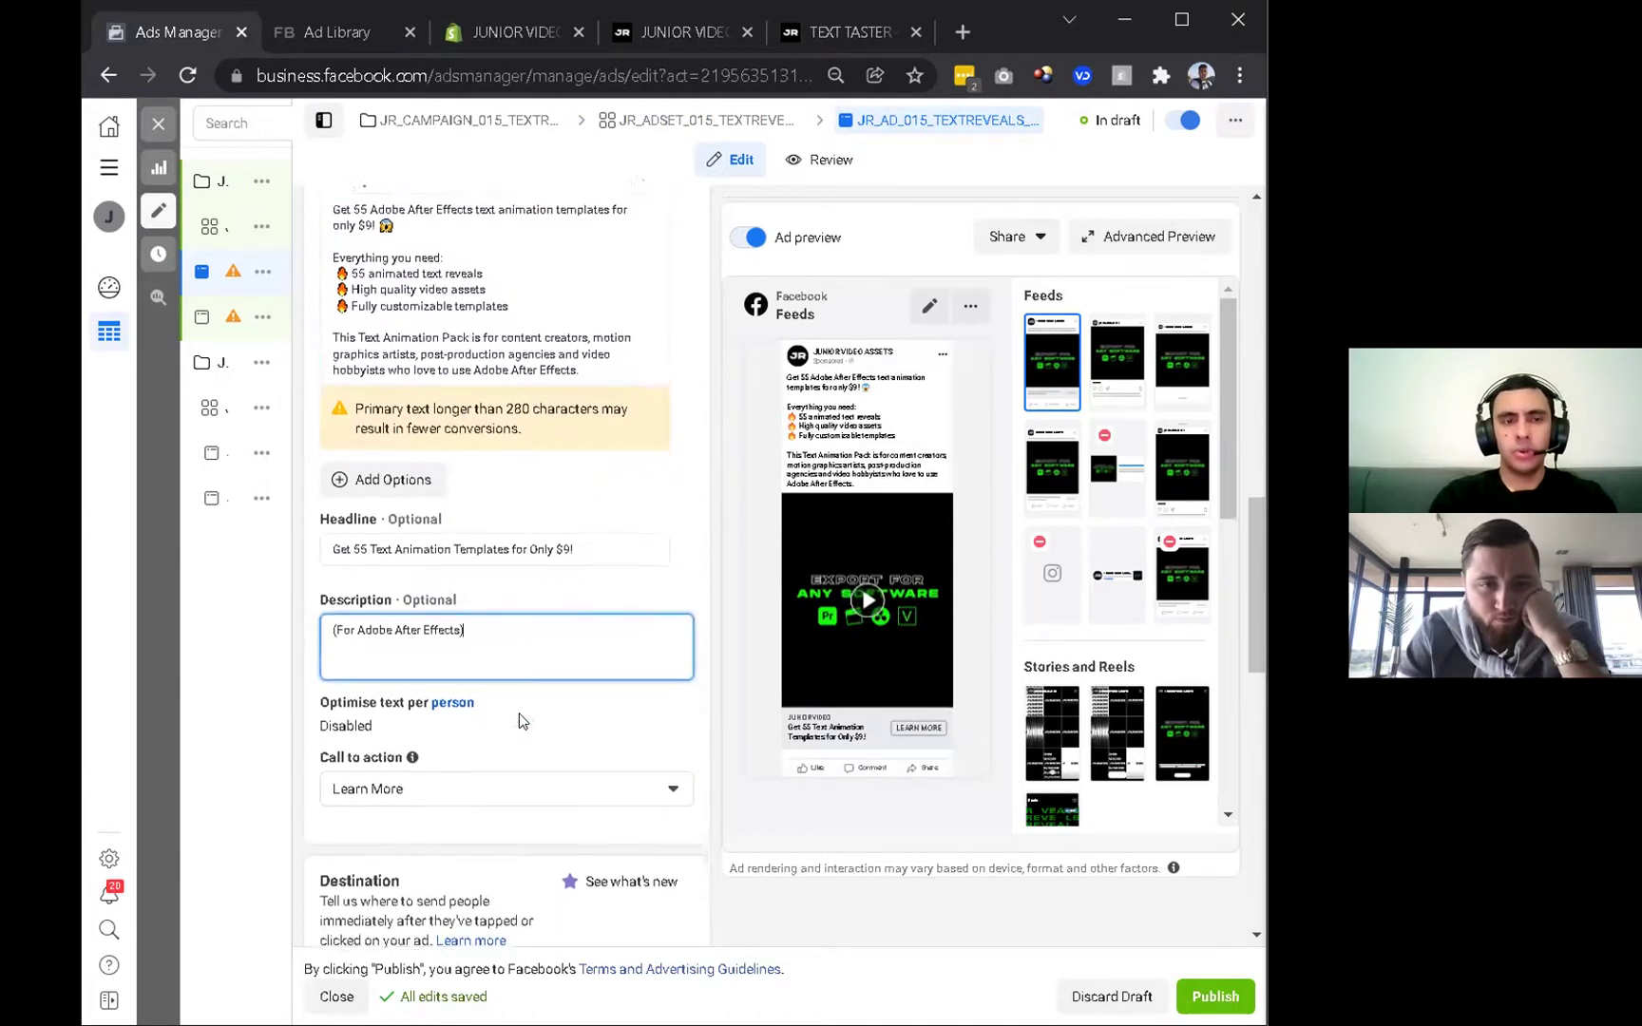
pyautogui.click(511, 781)
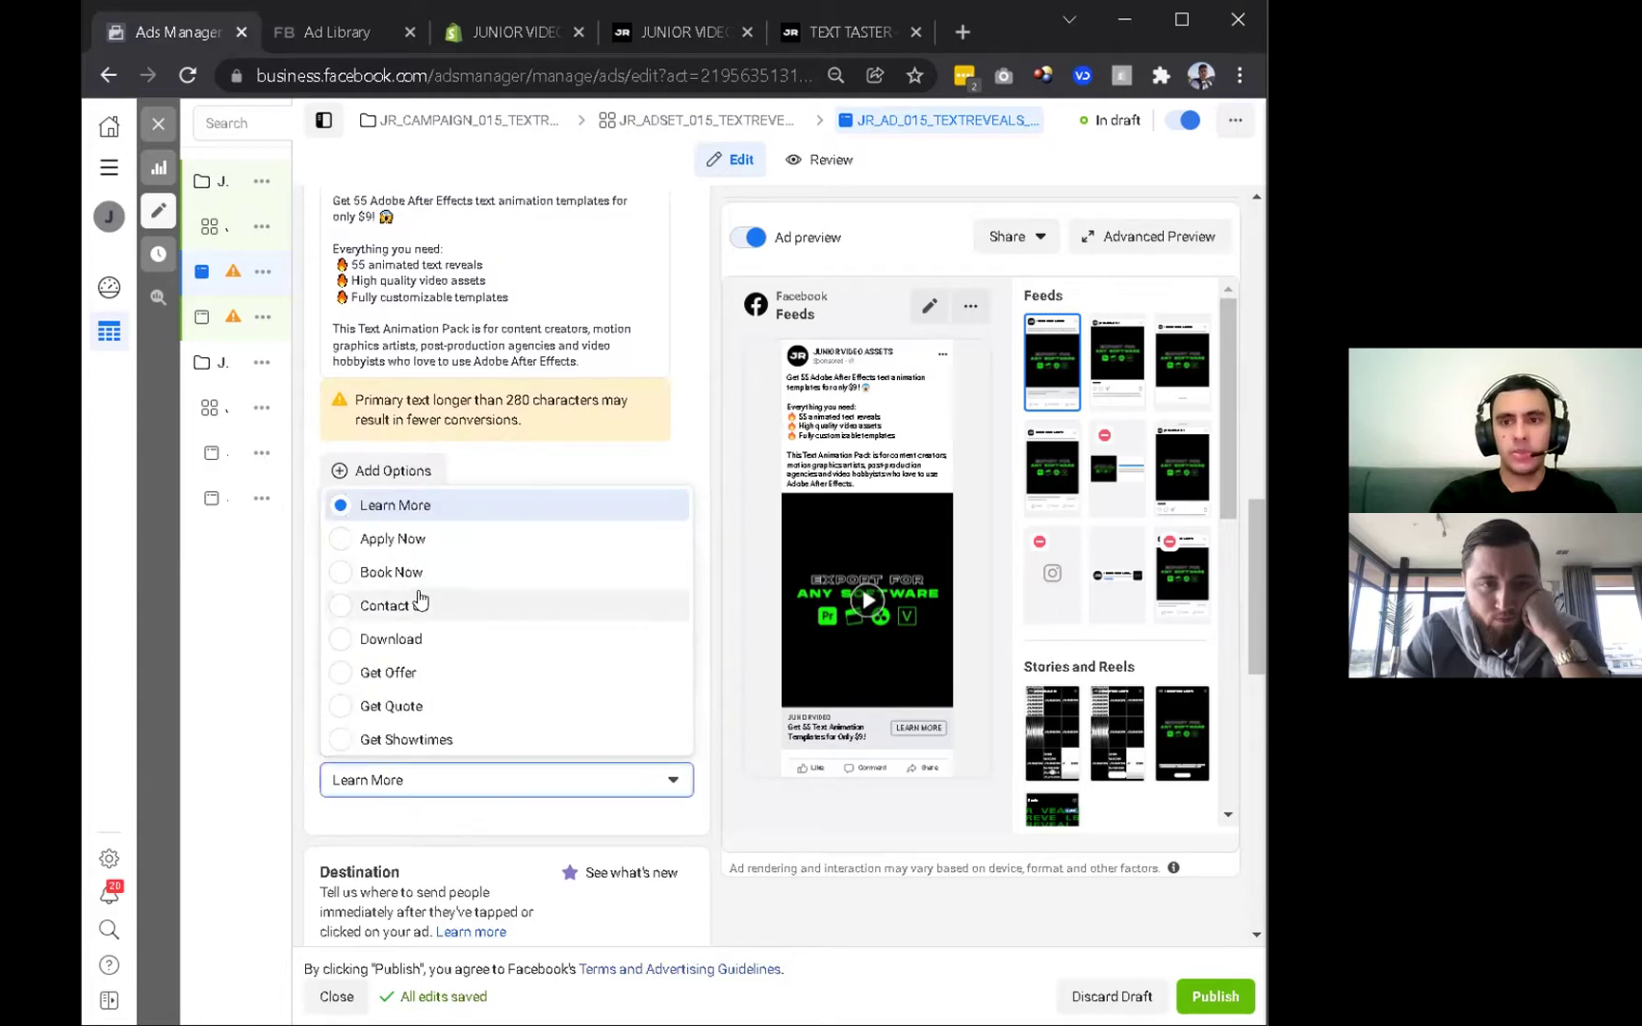
# Choose Shop Now from the Call to action list so the preview button reads SHOP NOW.
pyautogui.scroll(-1, 413, 679)
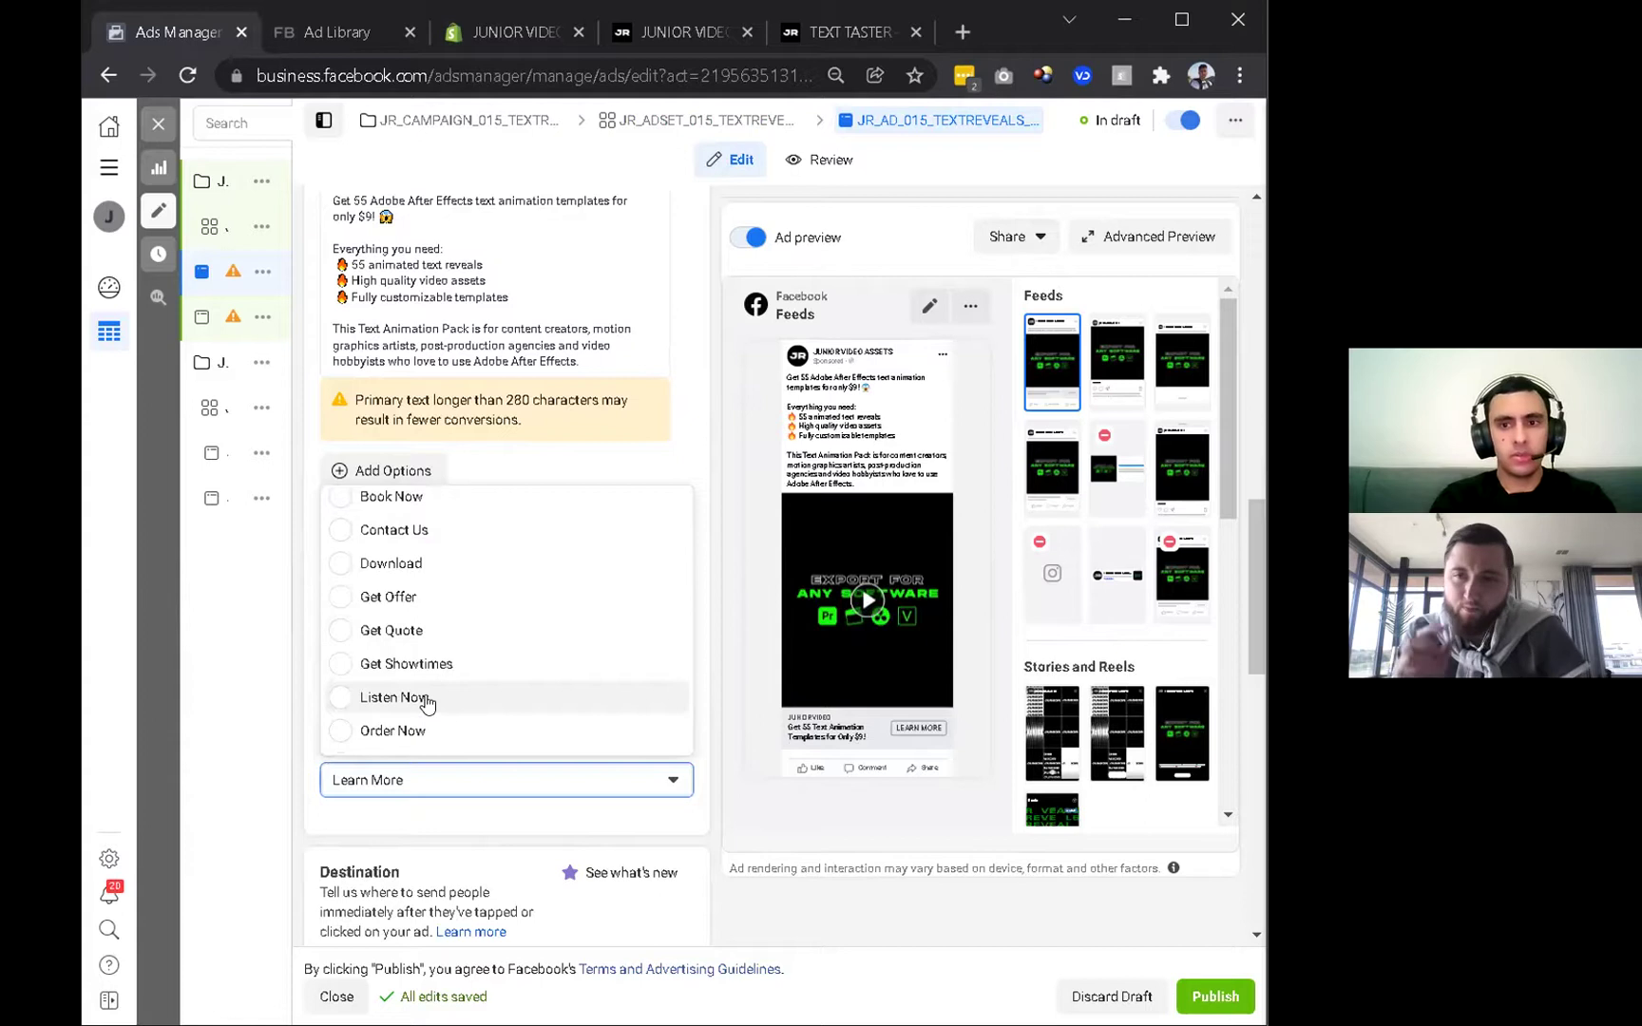
pyautogui.scroll(-1, 424, 701)
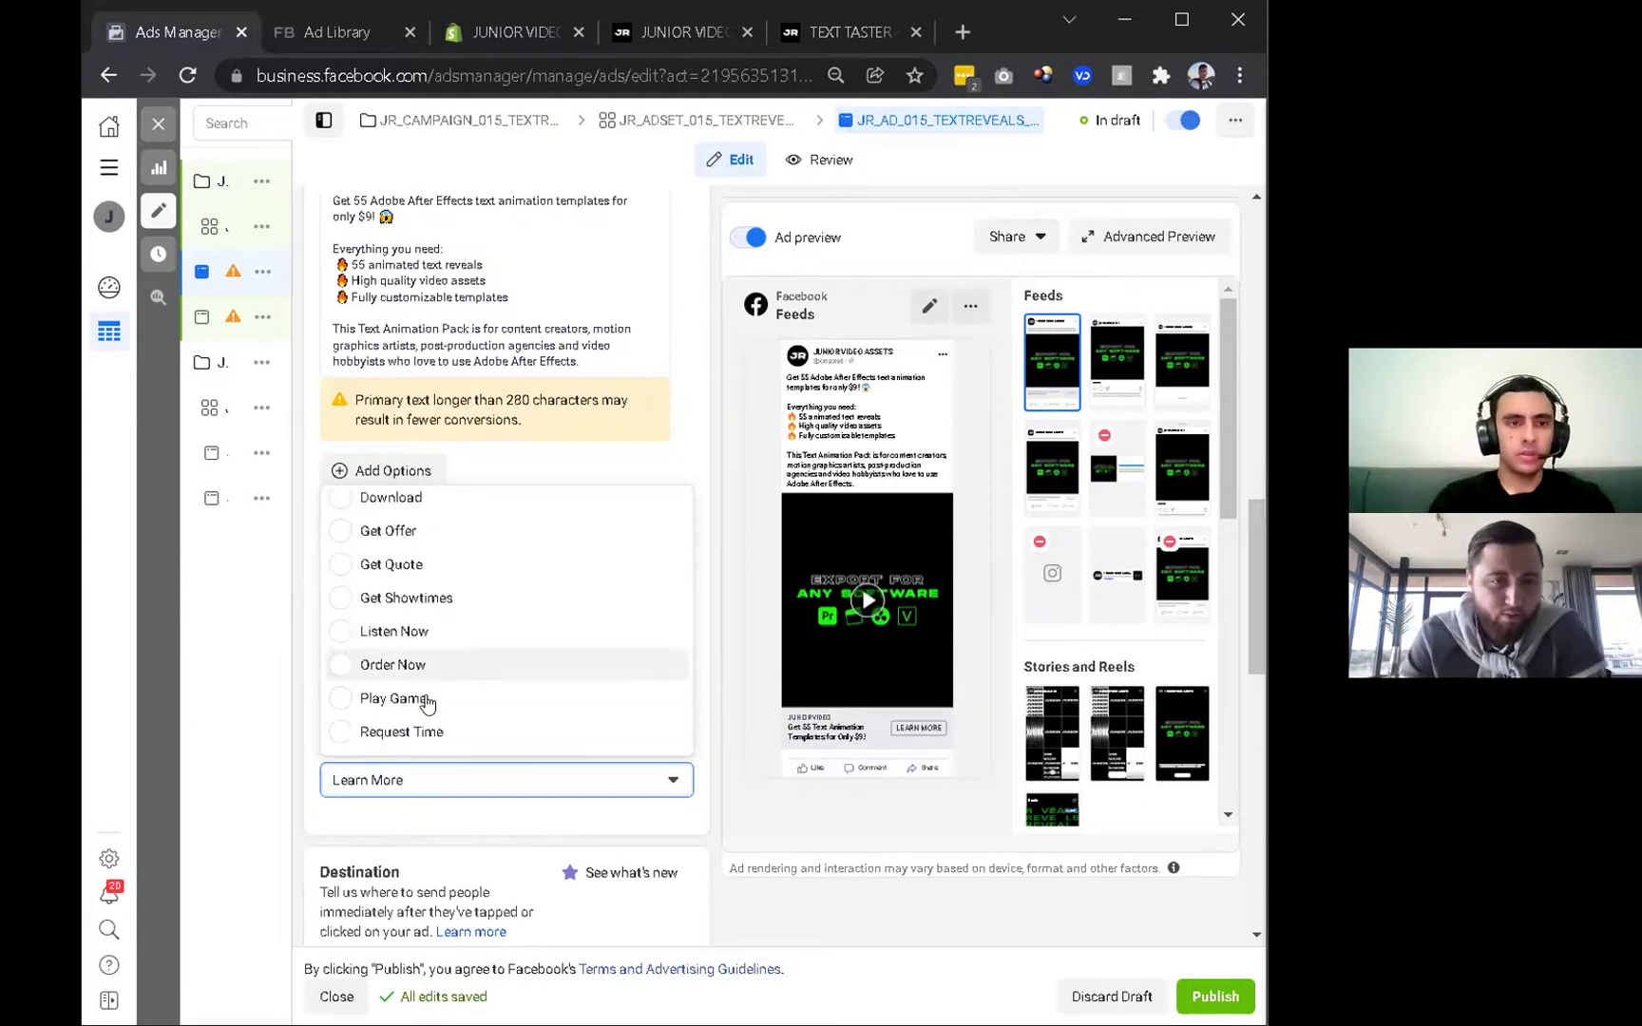
pyautogui.scroll(-3, 479, 583)
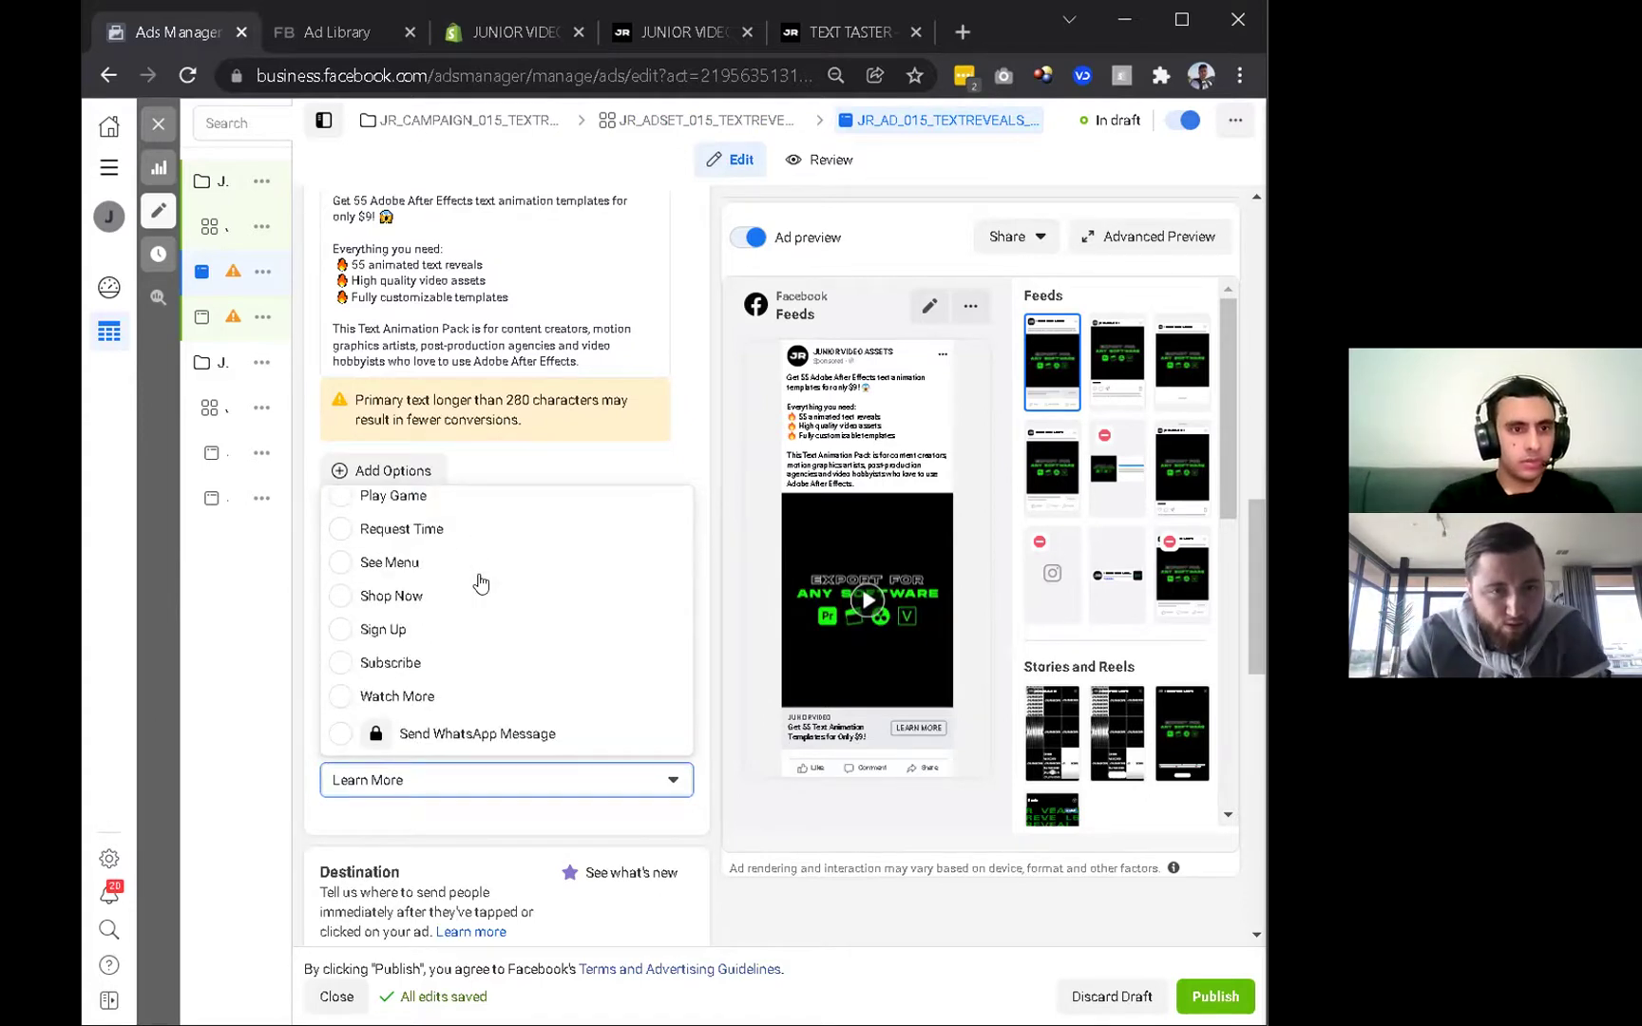
pyautogui.click(411, 596)
pyautogui.scroll(-4, 488, 827)
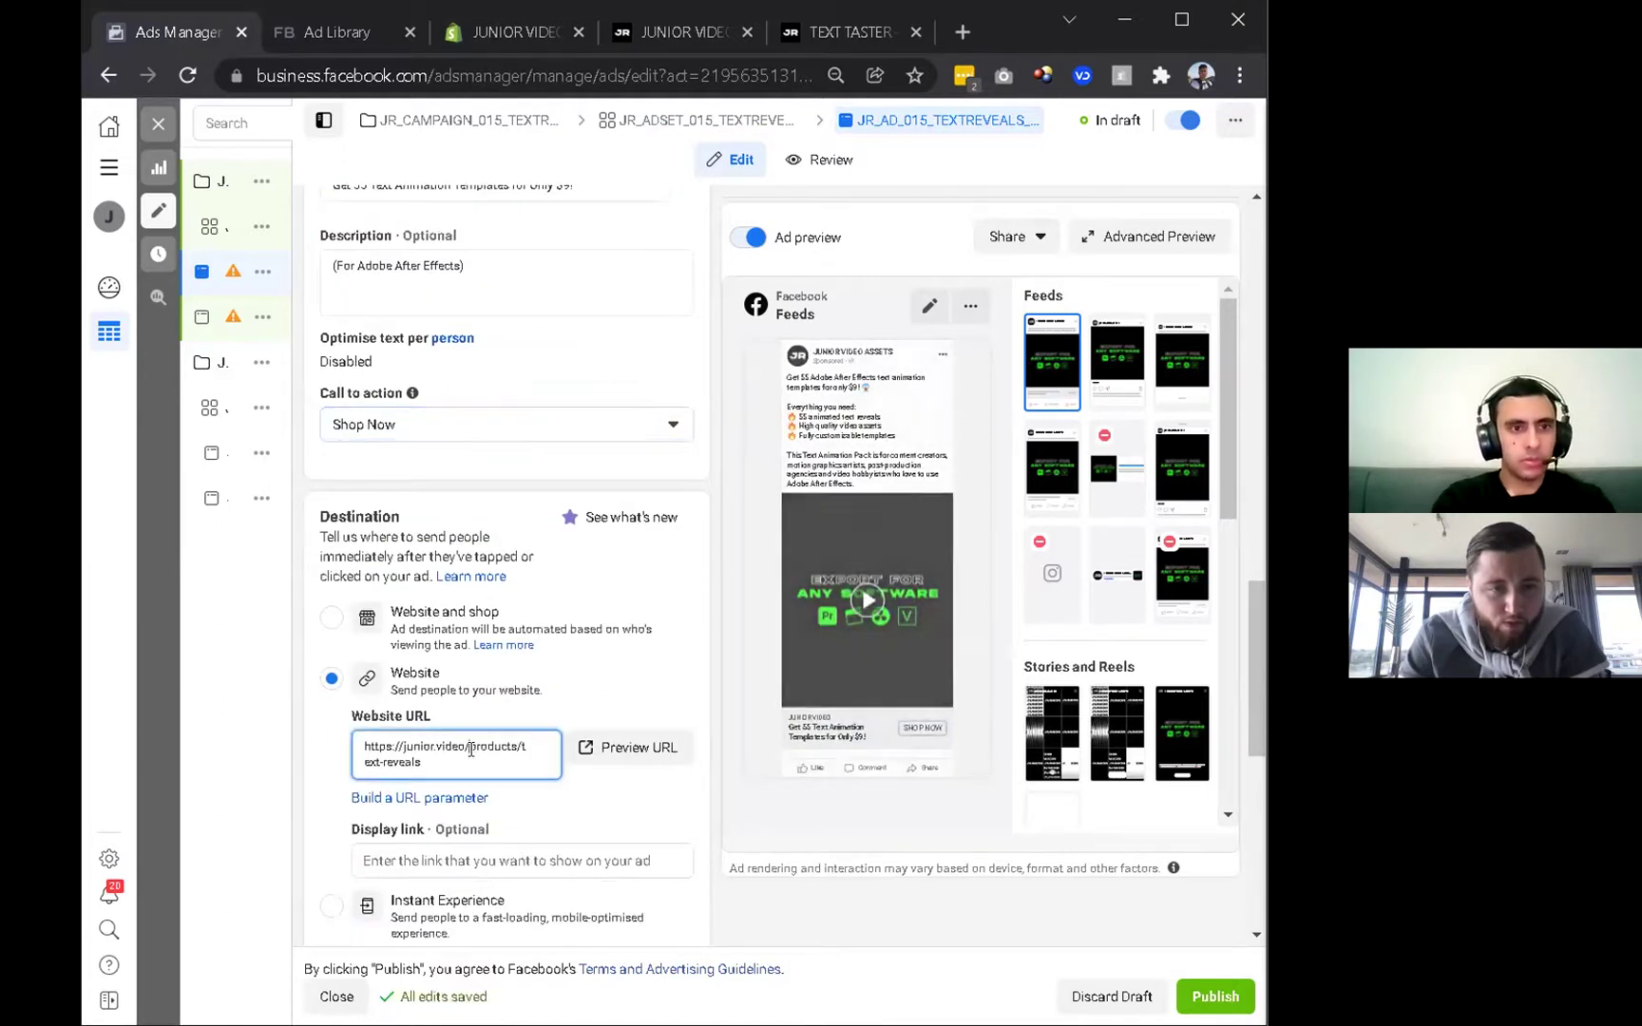
# Check the Preview URL's 55 TEXT REVEALS product page ($9.00) in a new tab, then return to Ads Manager.
pyautogui.click(614, 749)
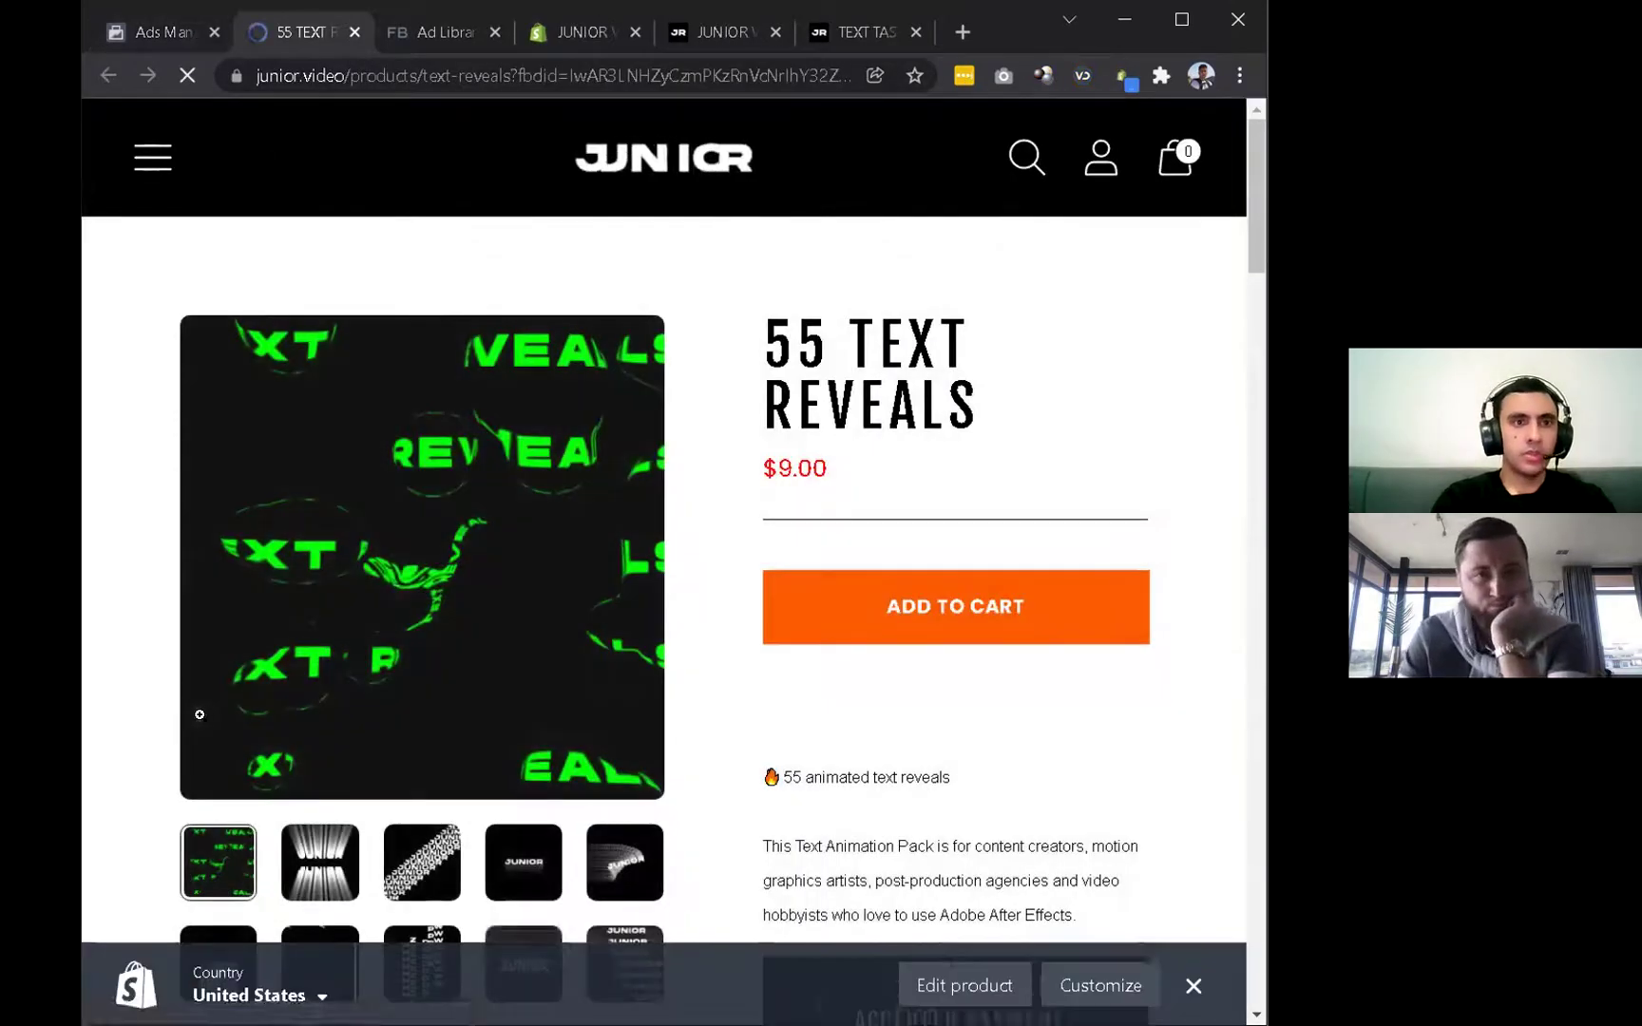
pyautogui.scroll(-3, 435, 354)
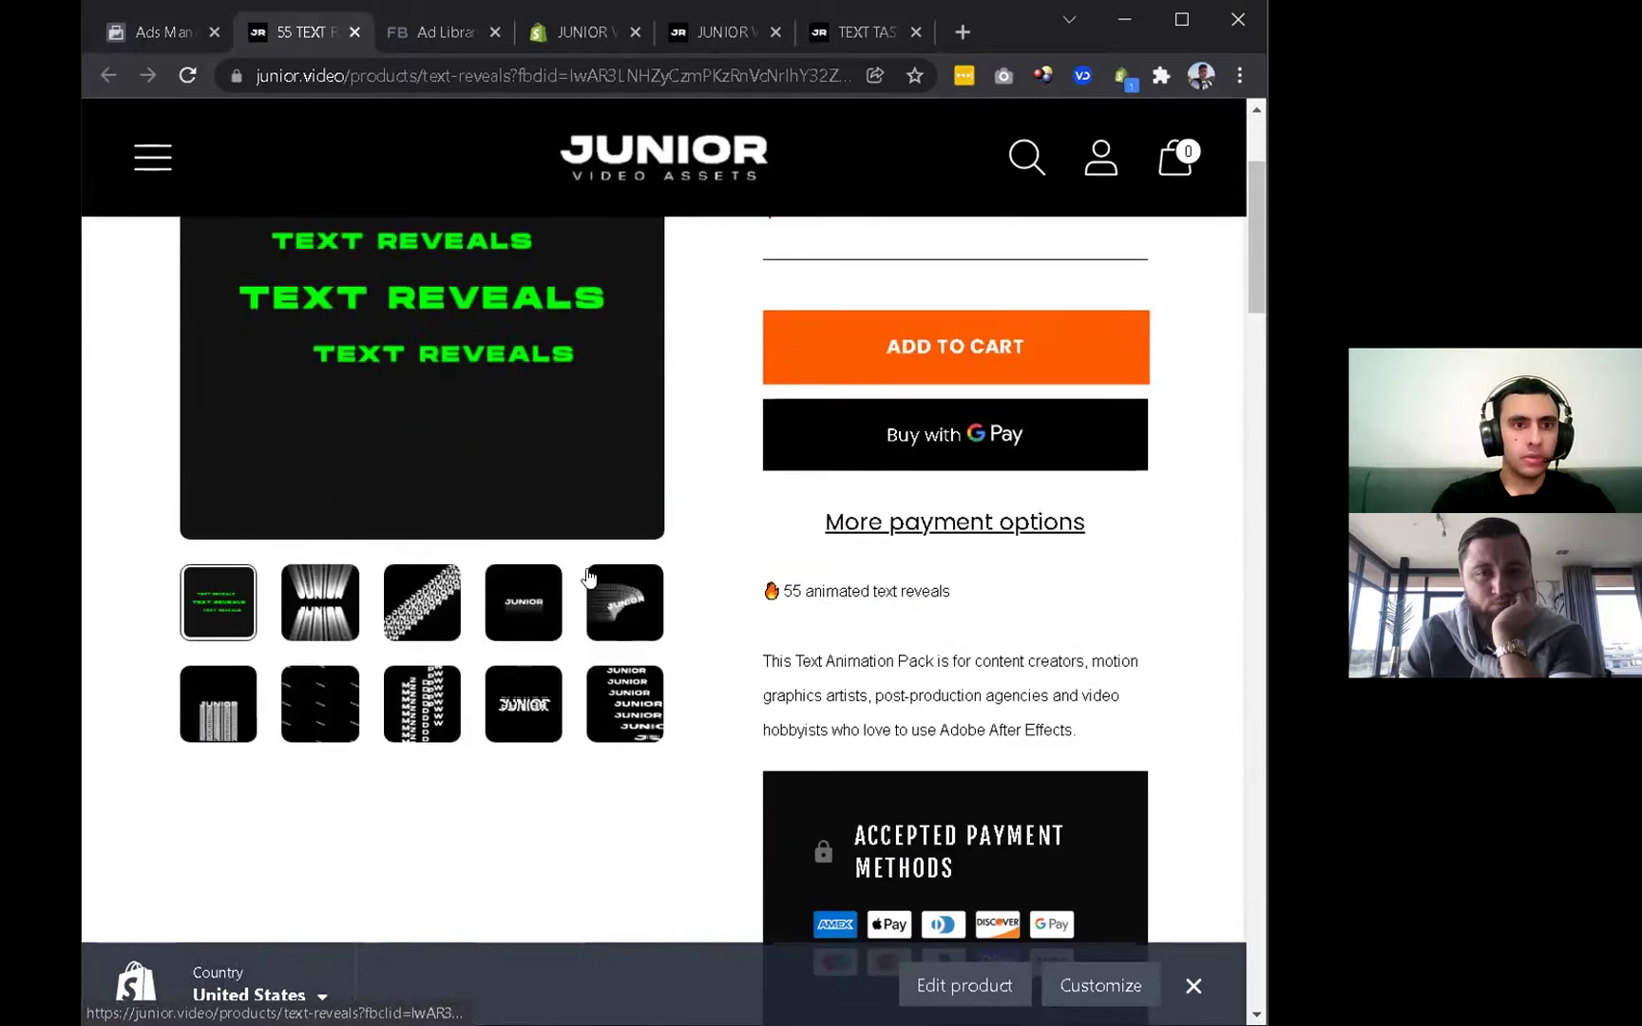
pyautogui.scroll(-10, 598, 588)
pyautogui.scroll(8, 618, 646)
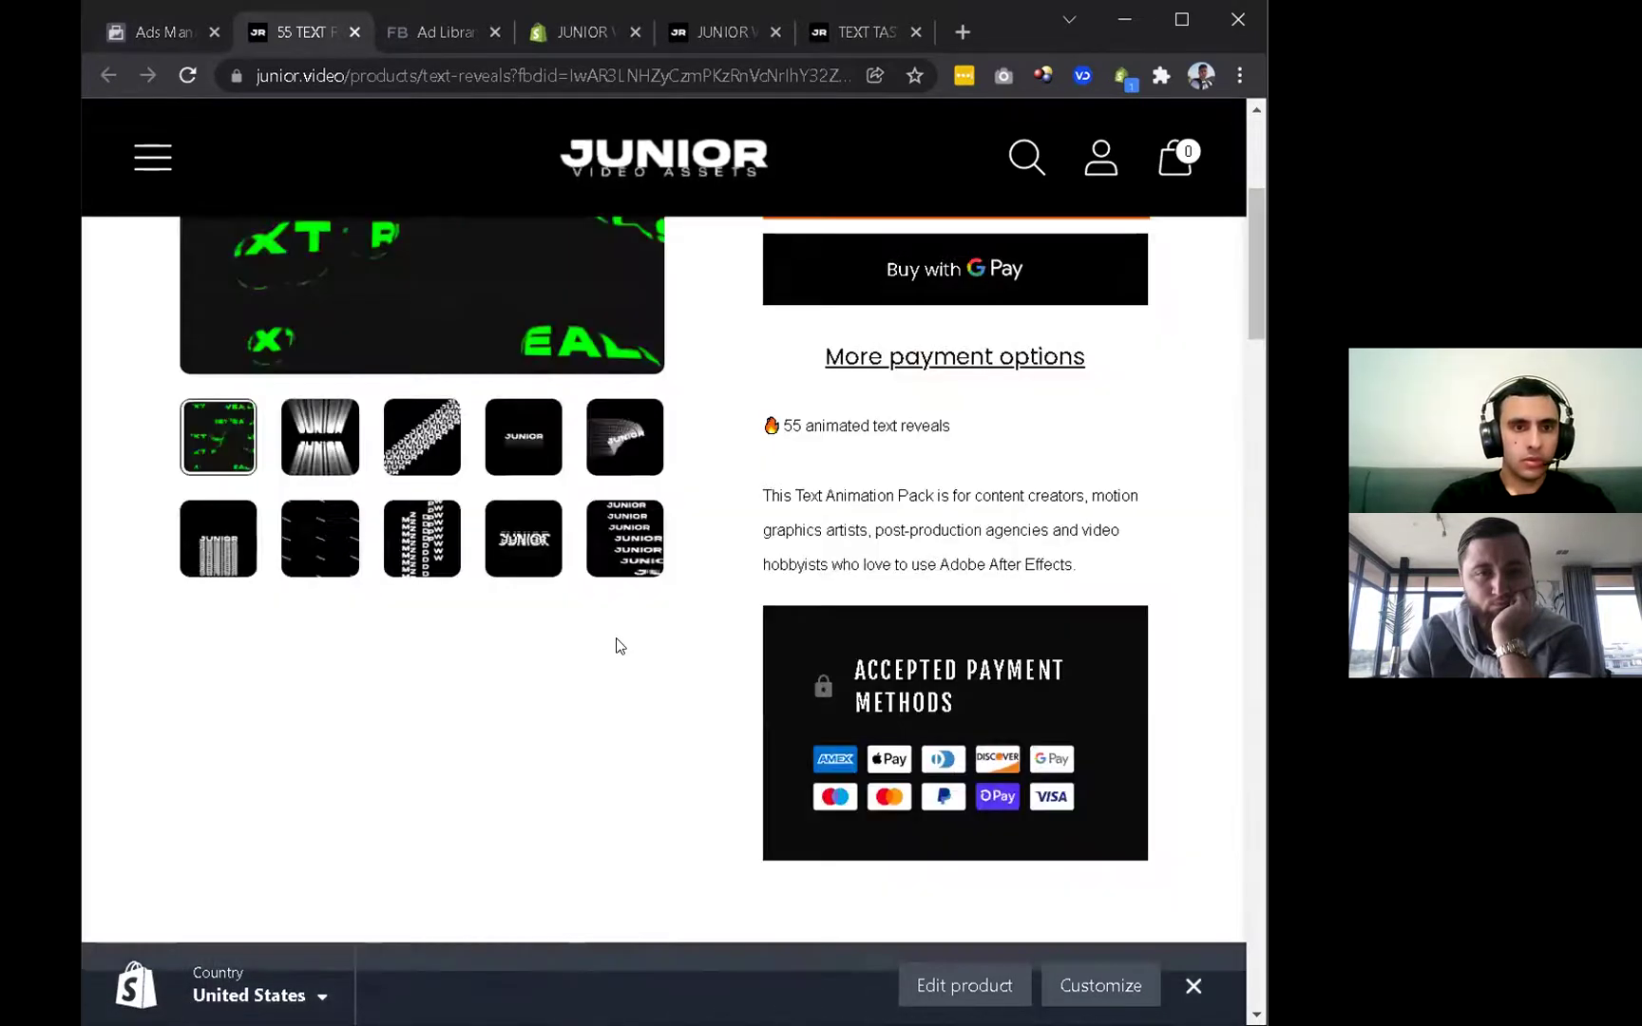
pyautogui.scroll(5, 618, 644)
pyautogui.scroll(-5, 616, 641)
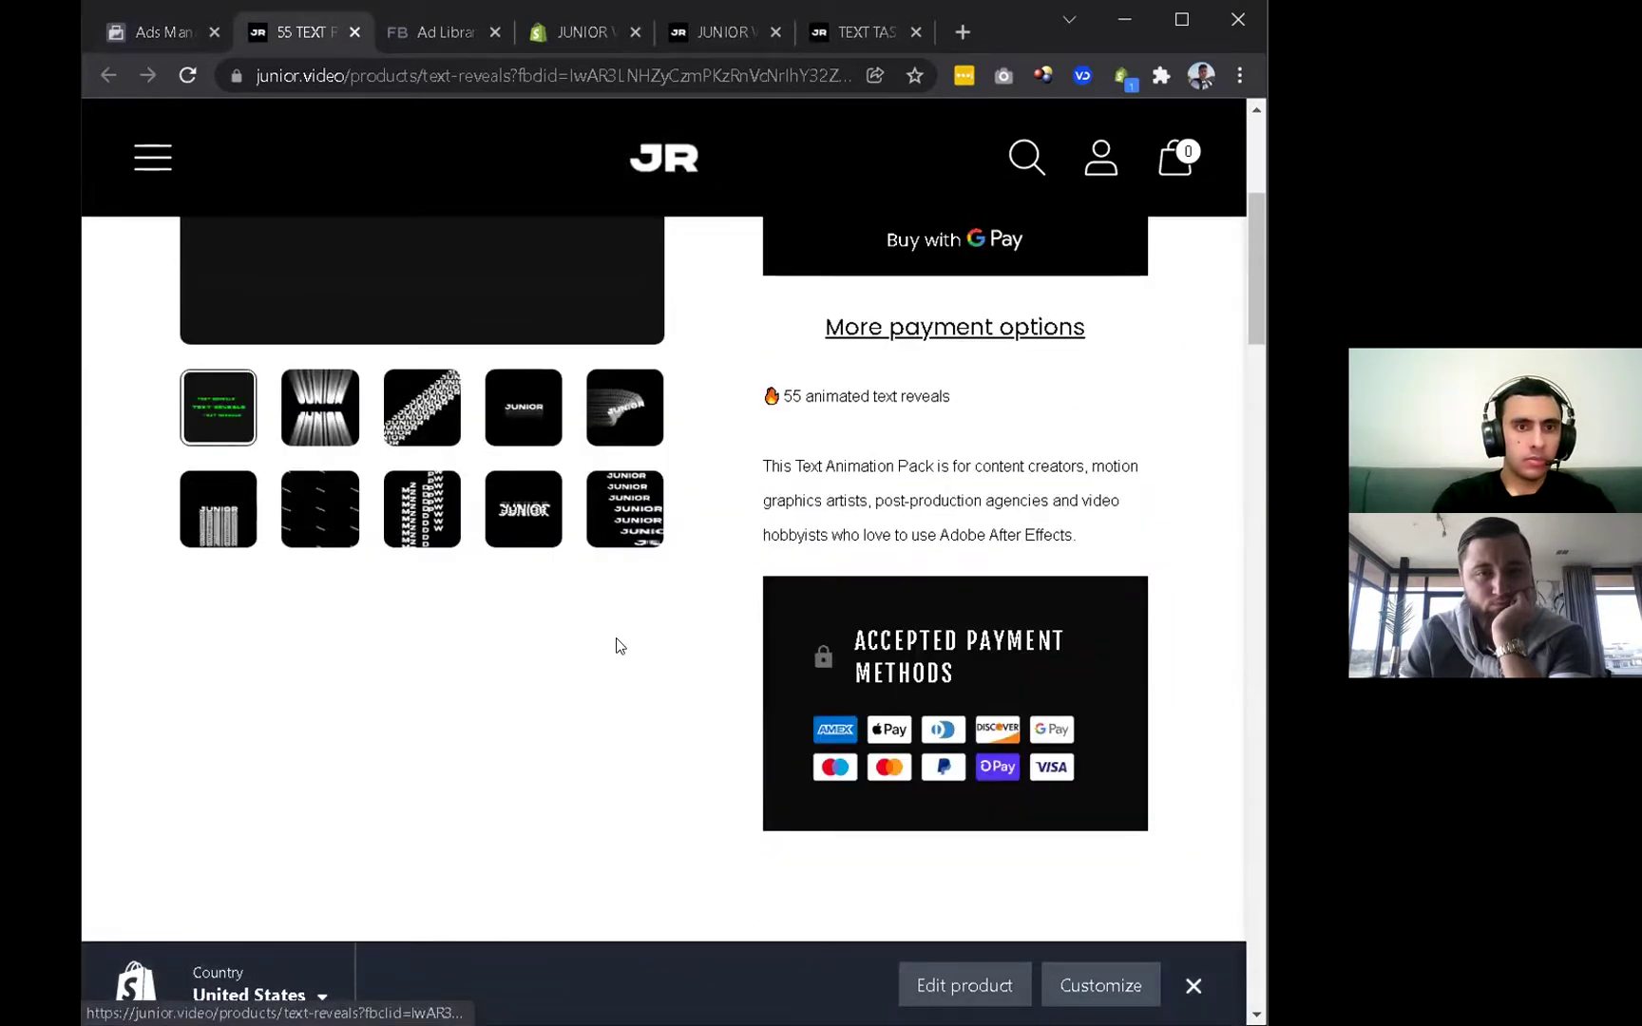
pyautogui.moveTo(1081, 528); pyautogui.dragTo(795, 466)
pyautogui.click(784, 464)
pyautogui.scroll(-6, 787, 462)
pyautogui.scroll(-10, 787, 462)
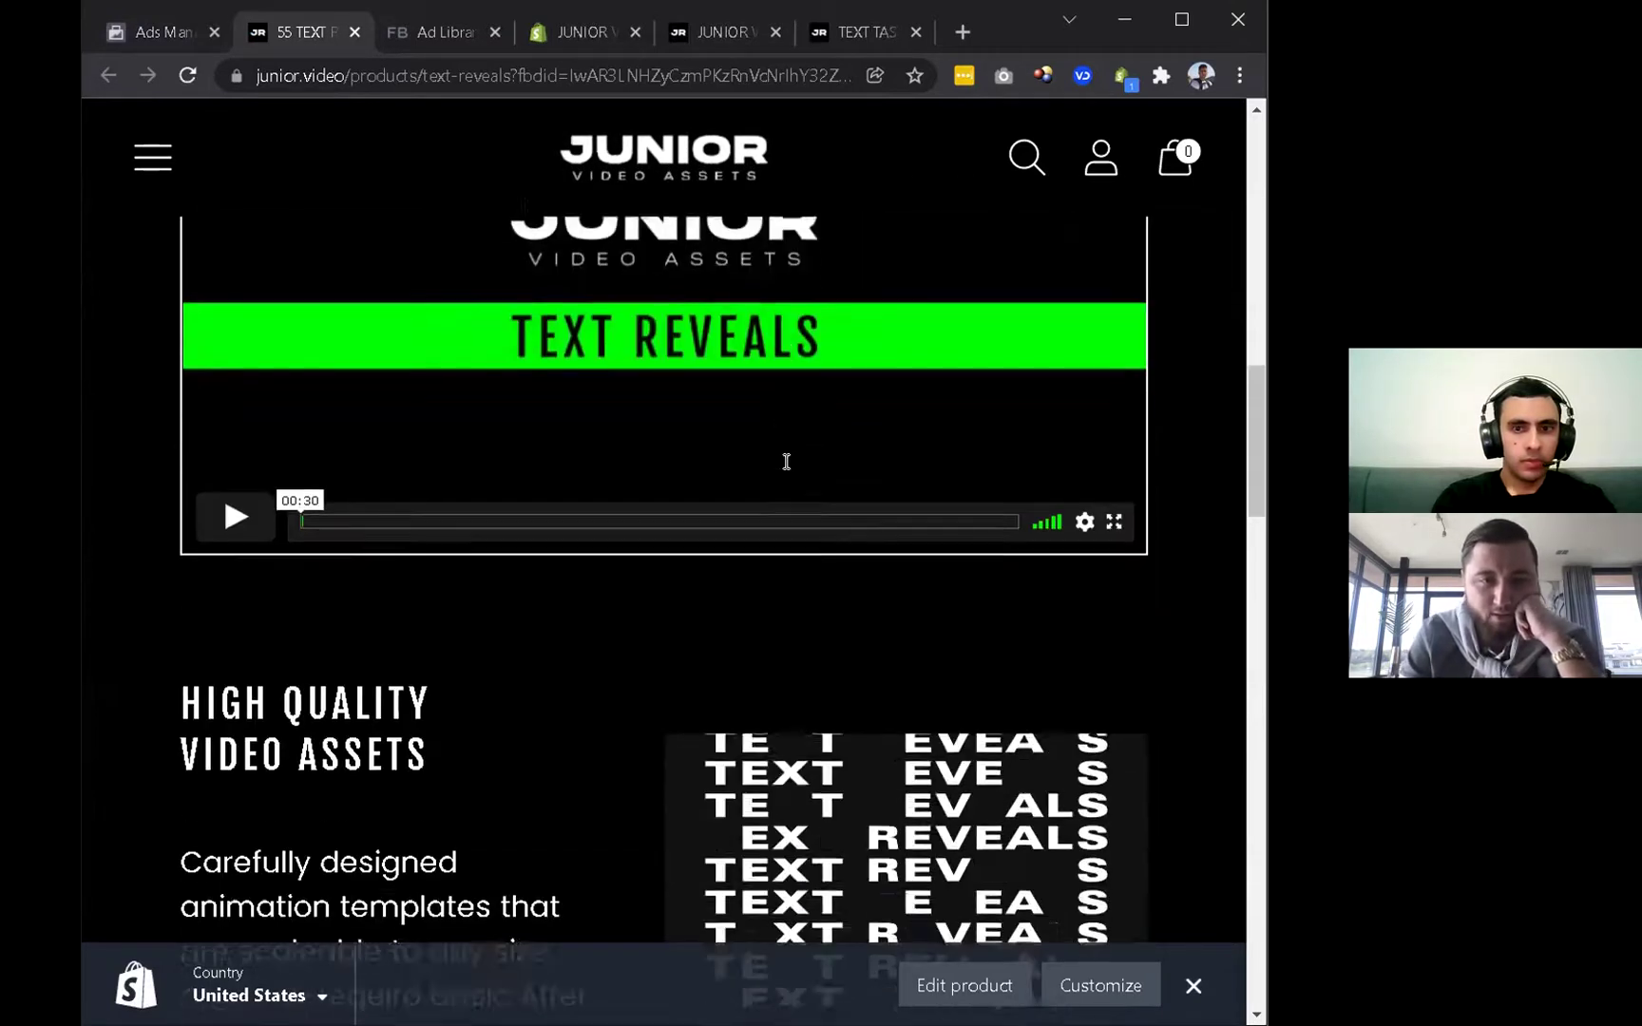
pyautogui.scroll(-15, 787, 462)
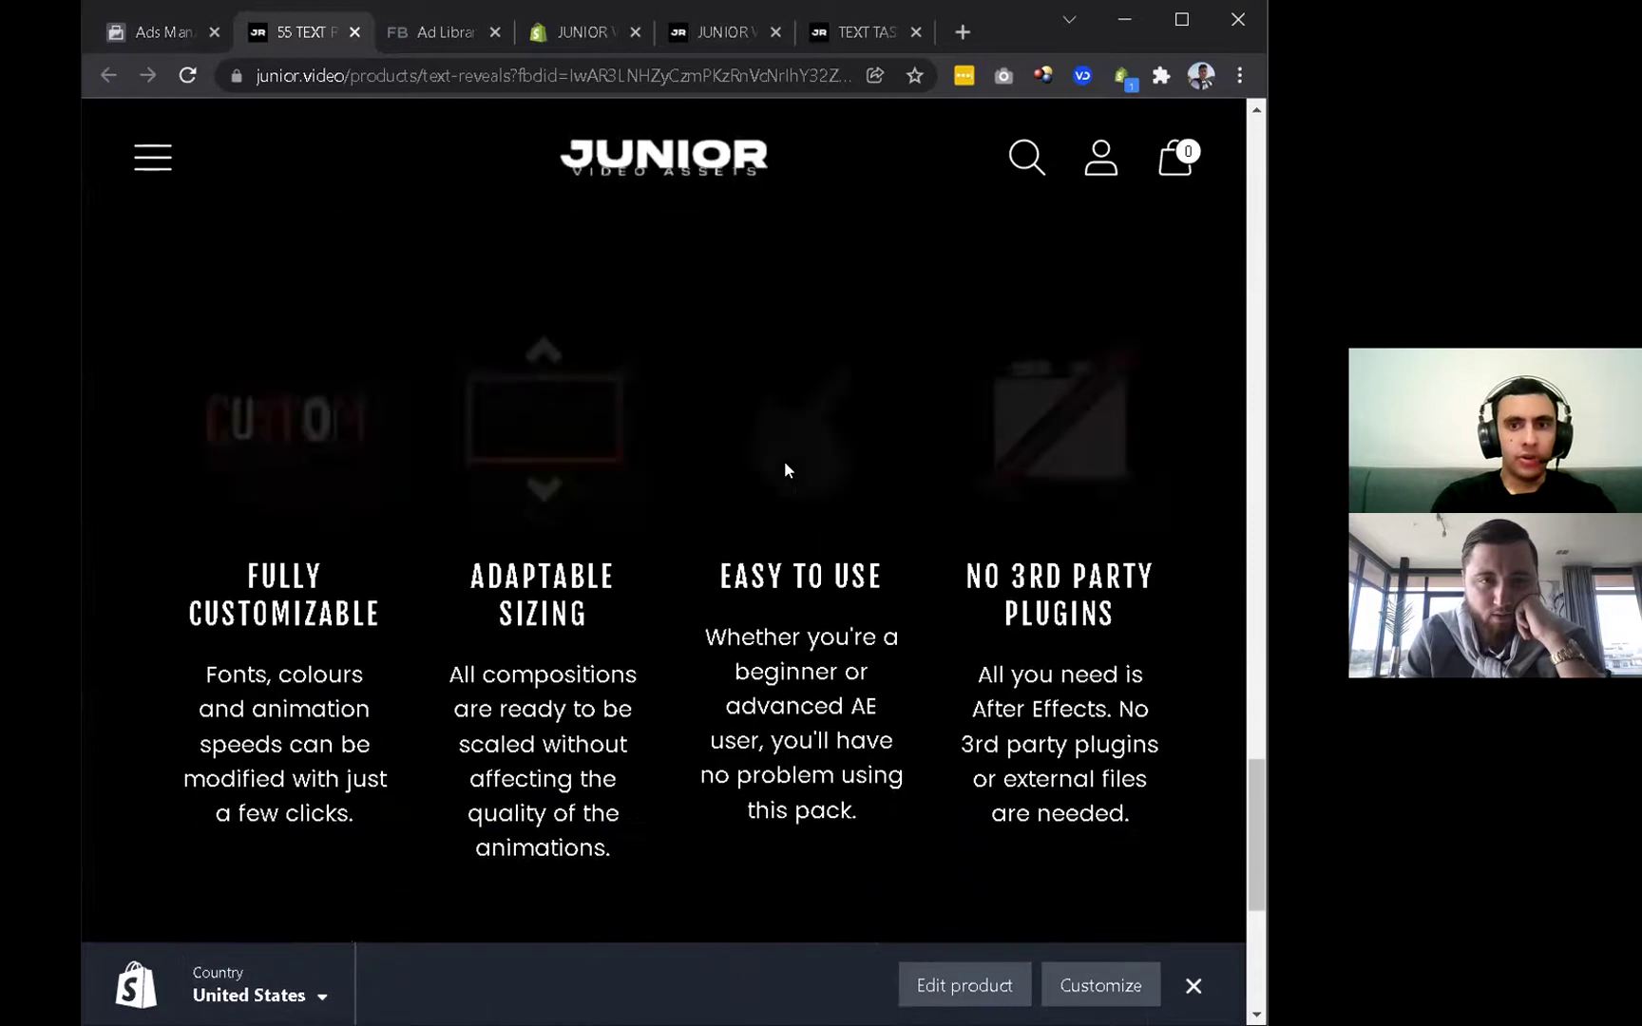
pyautogui.scroll(20, 786, 461)
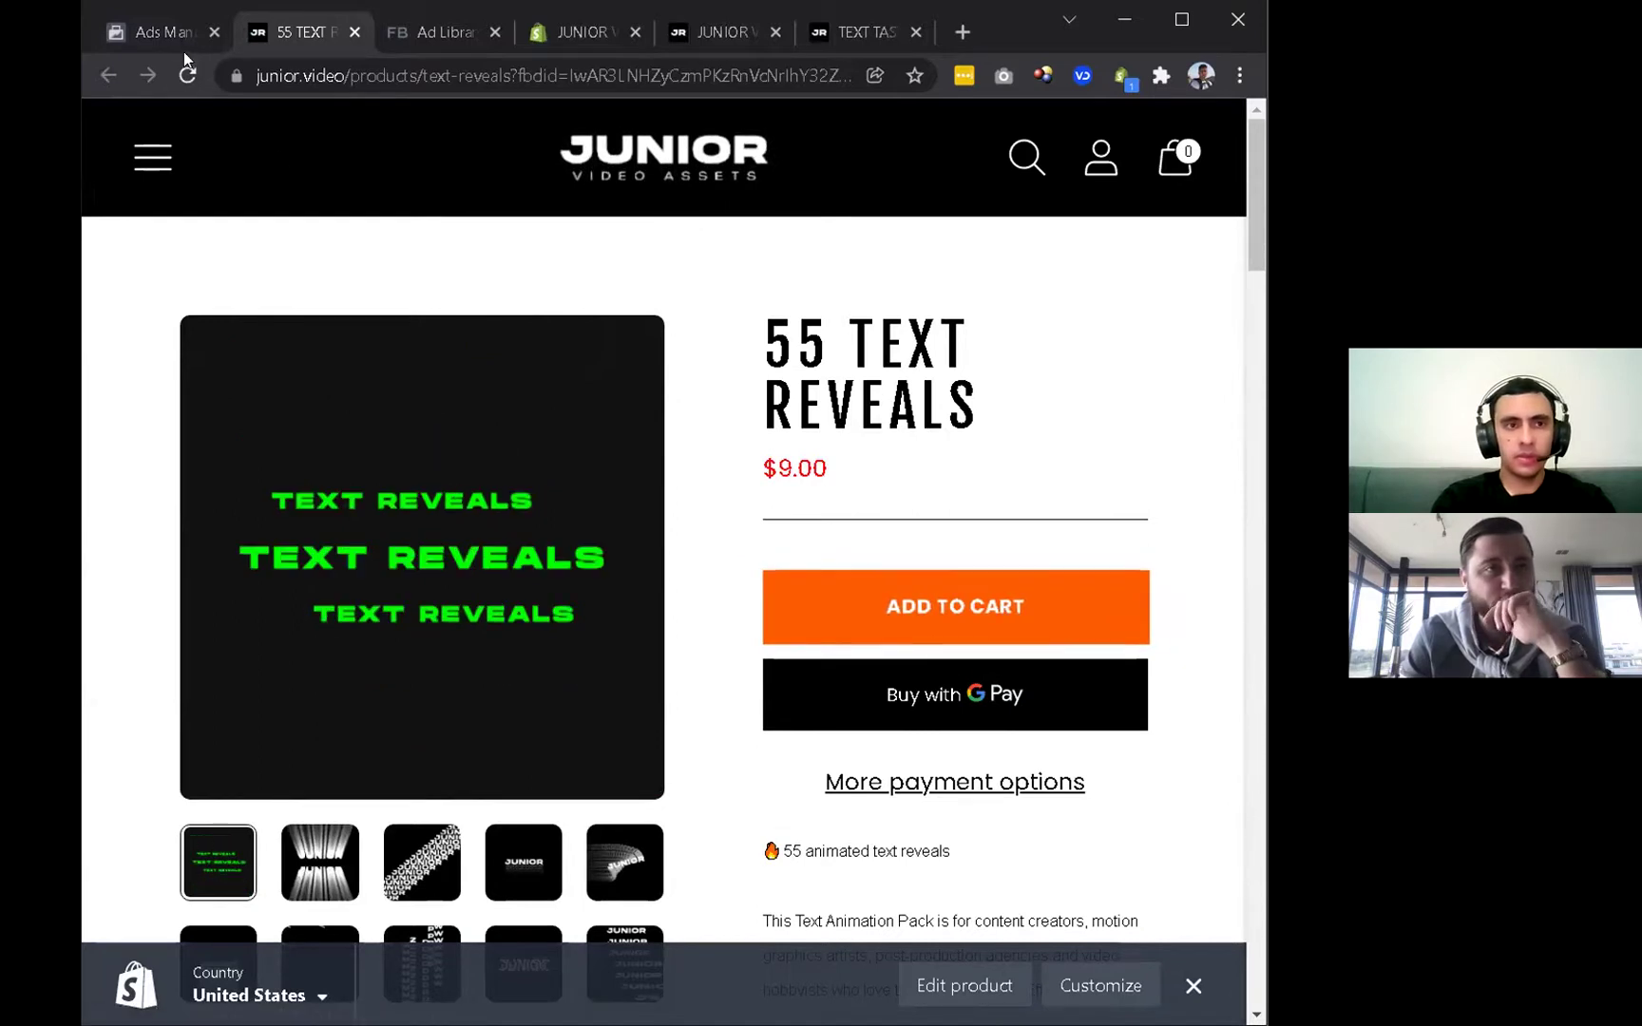
pyautogui.click(163, 32)
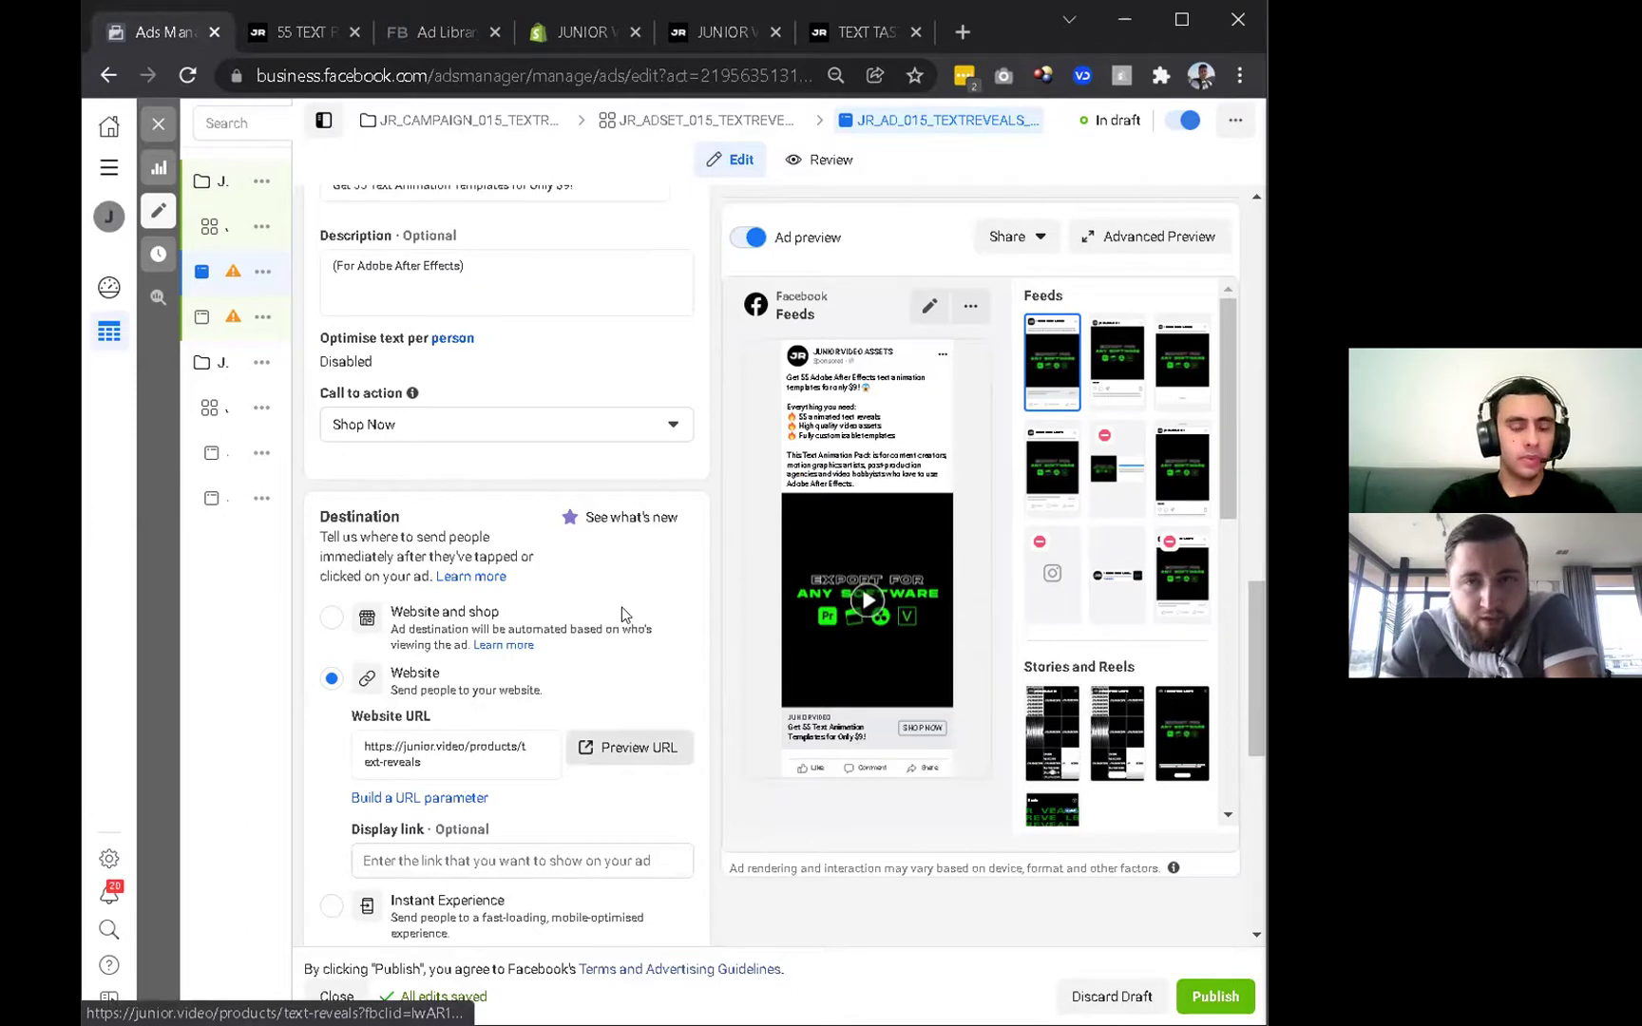
pyautogui.scroll(-2, 475, 514)
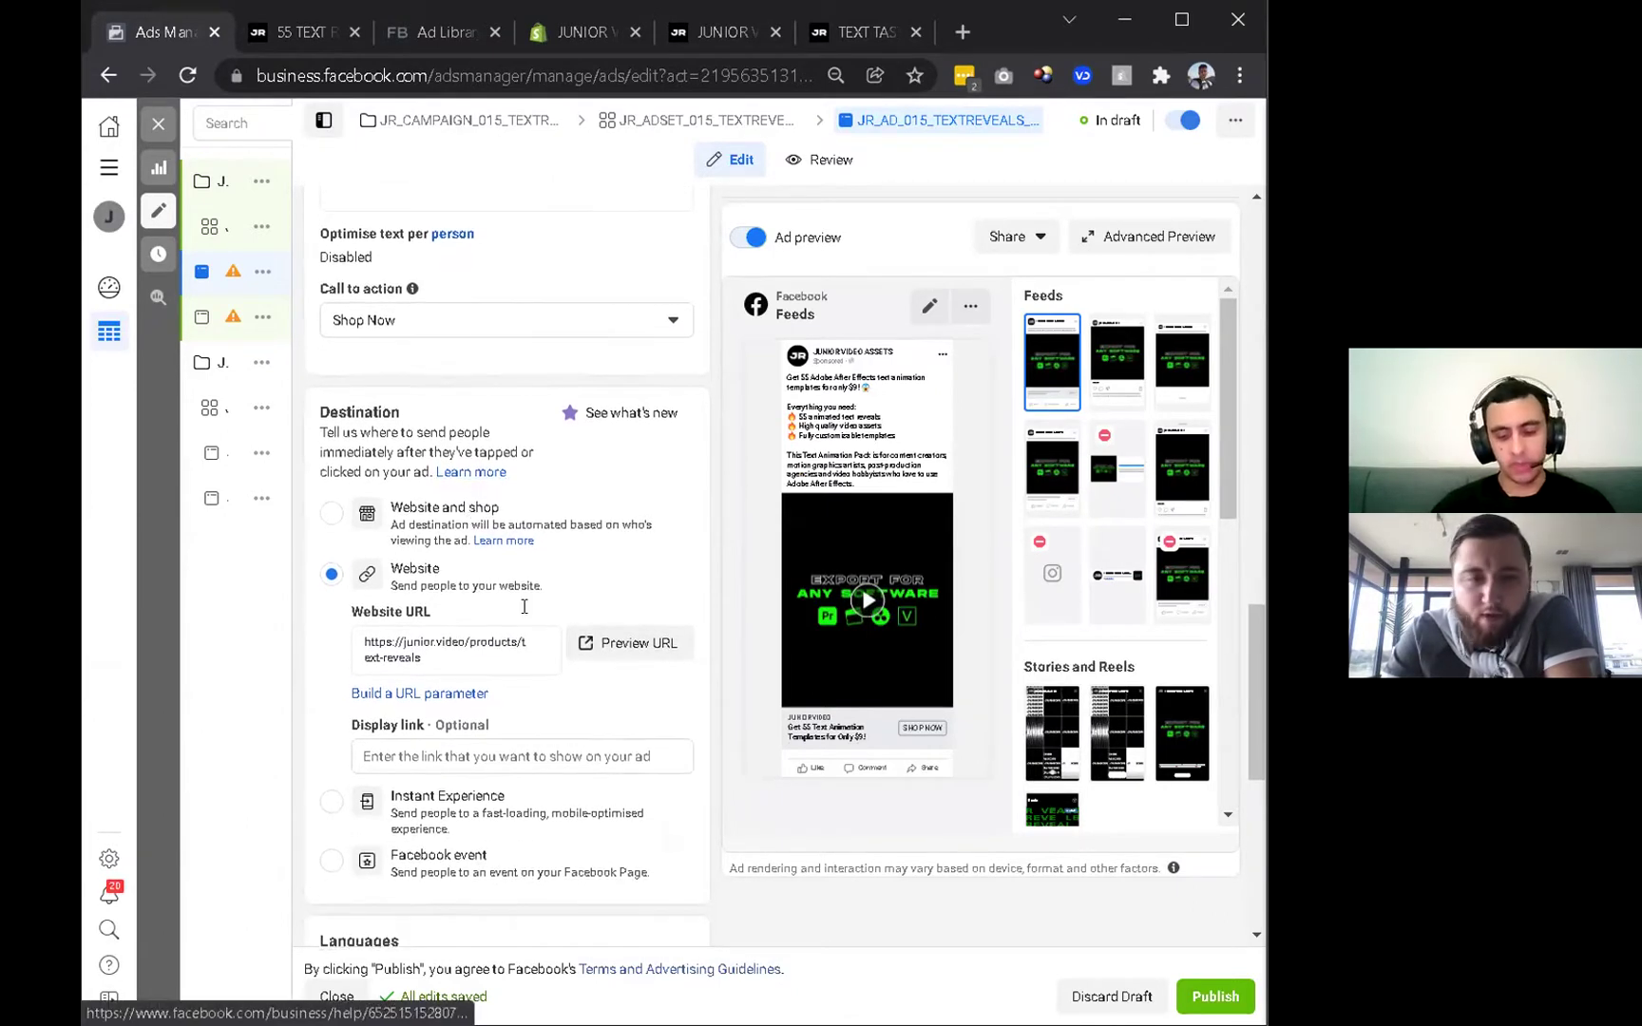
pyautogui.scroll(-3, 523, 607)
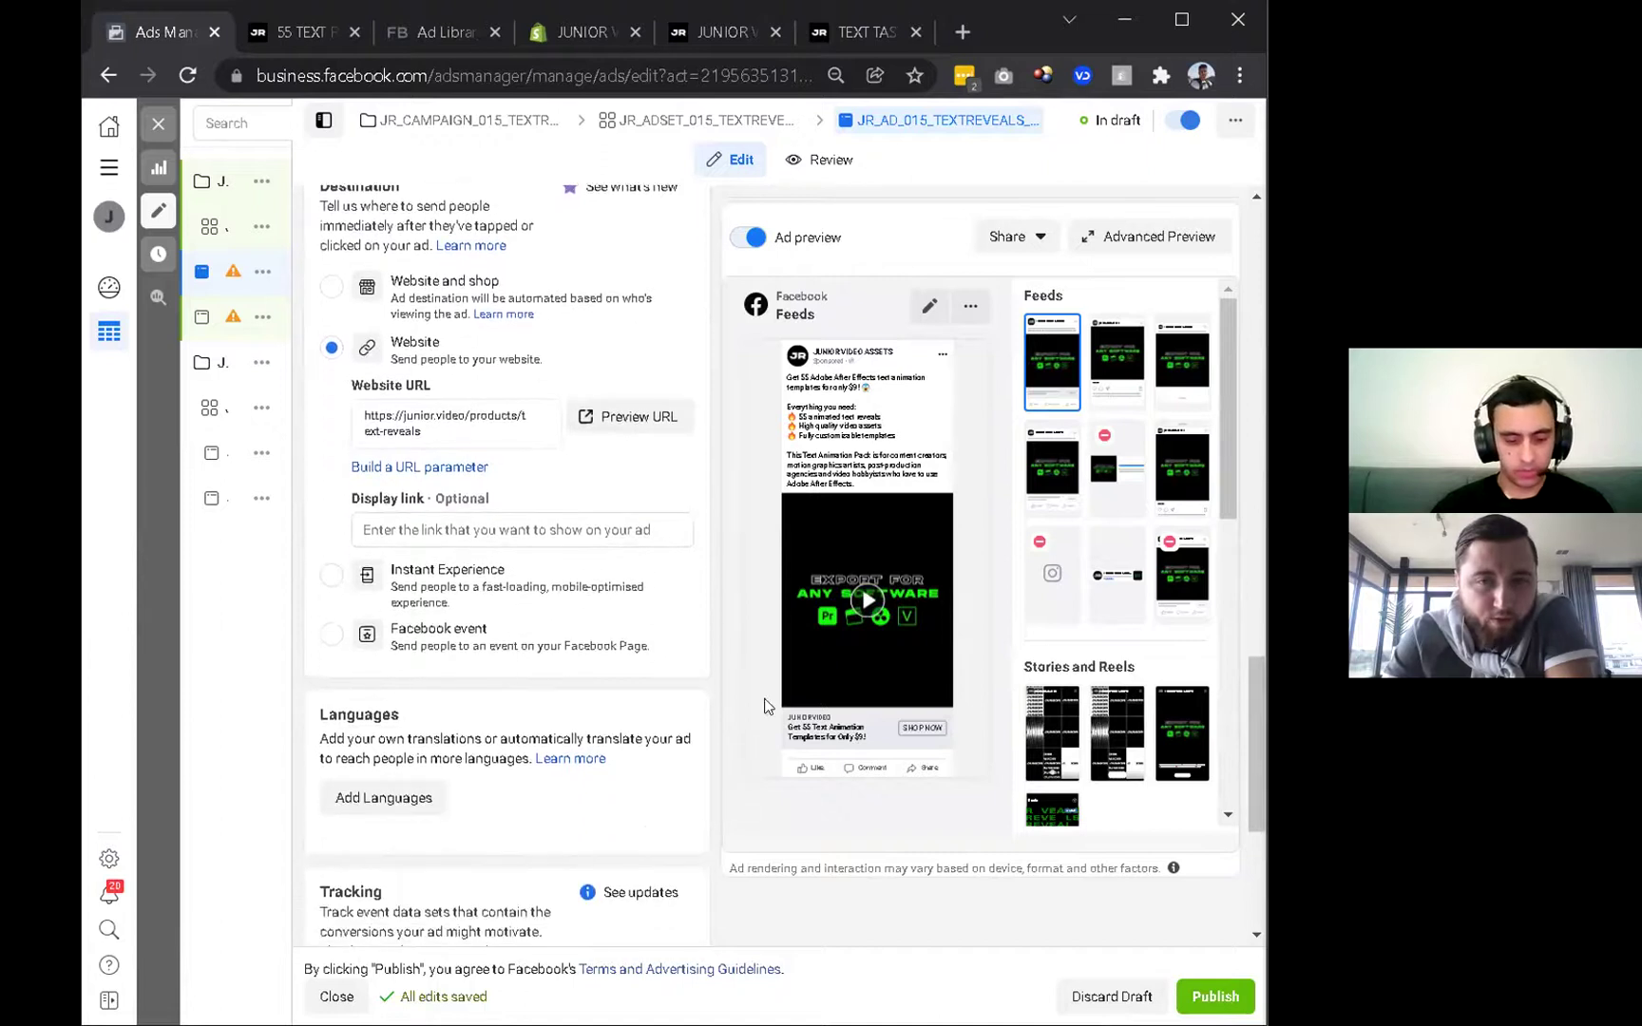
pyautogui.scroll(-5, 447, 651)
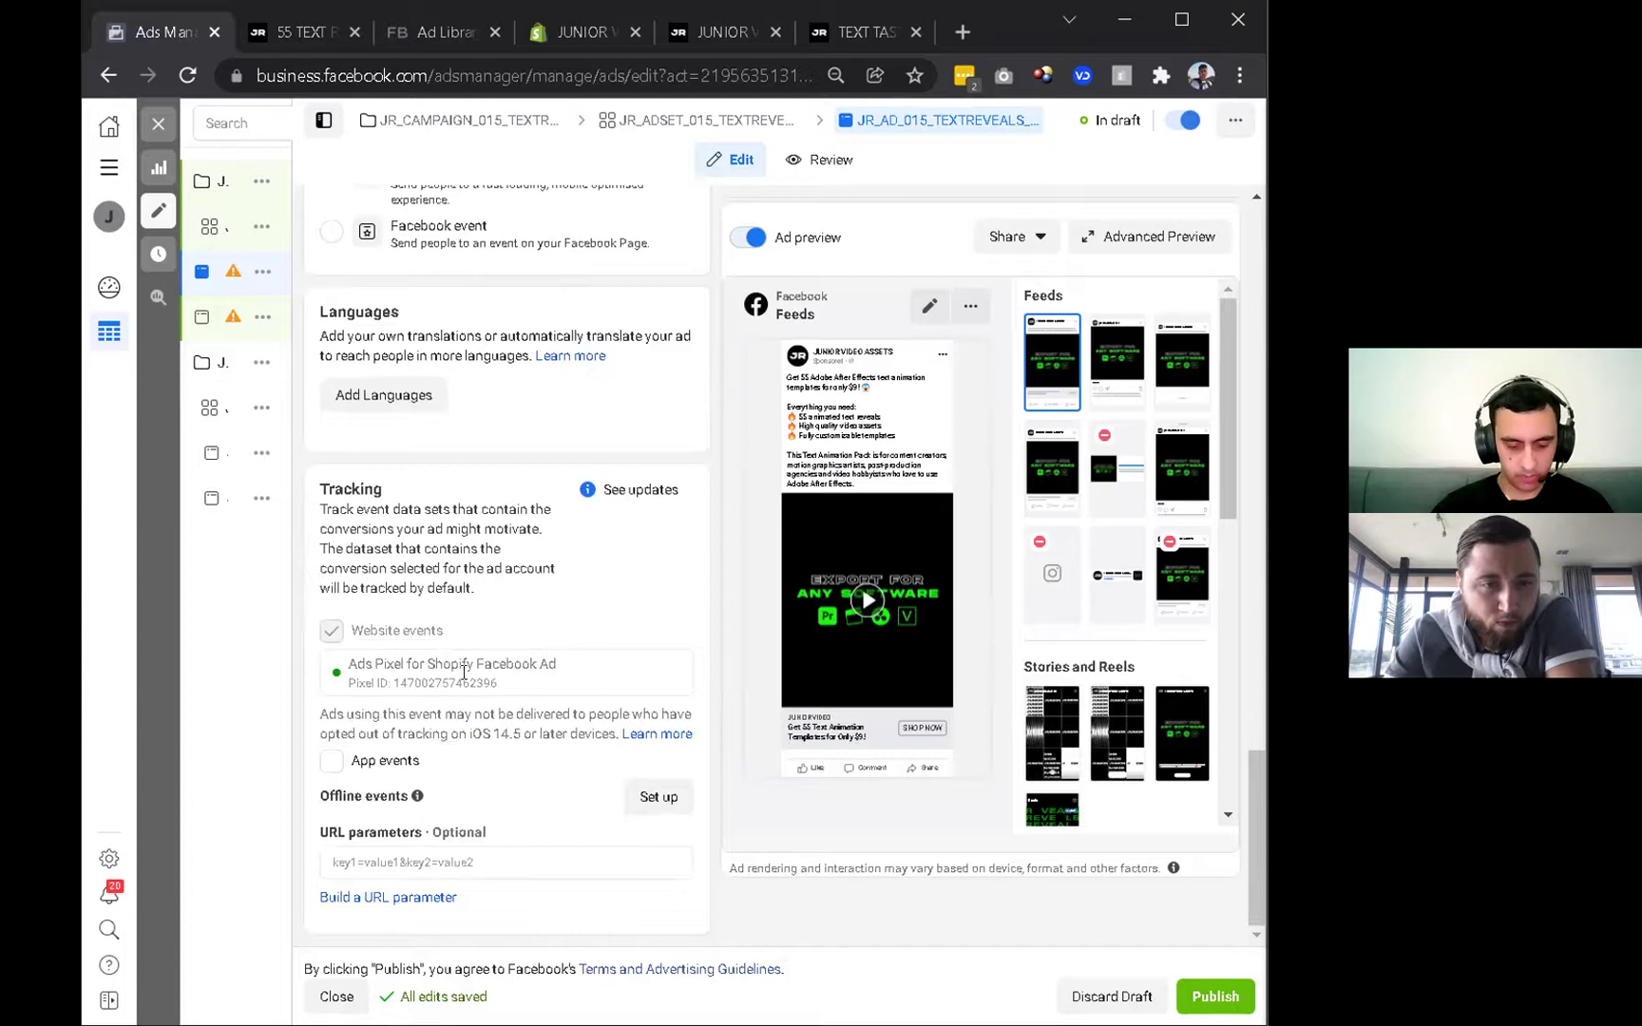
pyautogui.scroll(8, 390, 658)
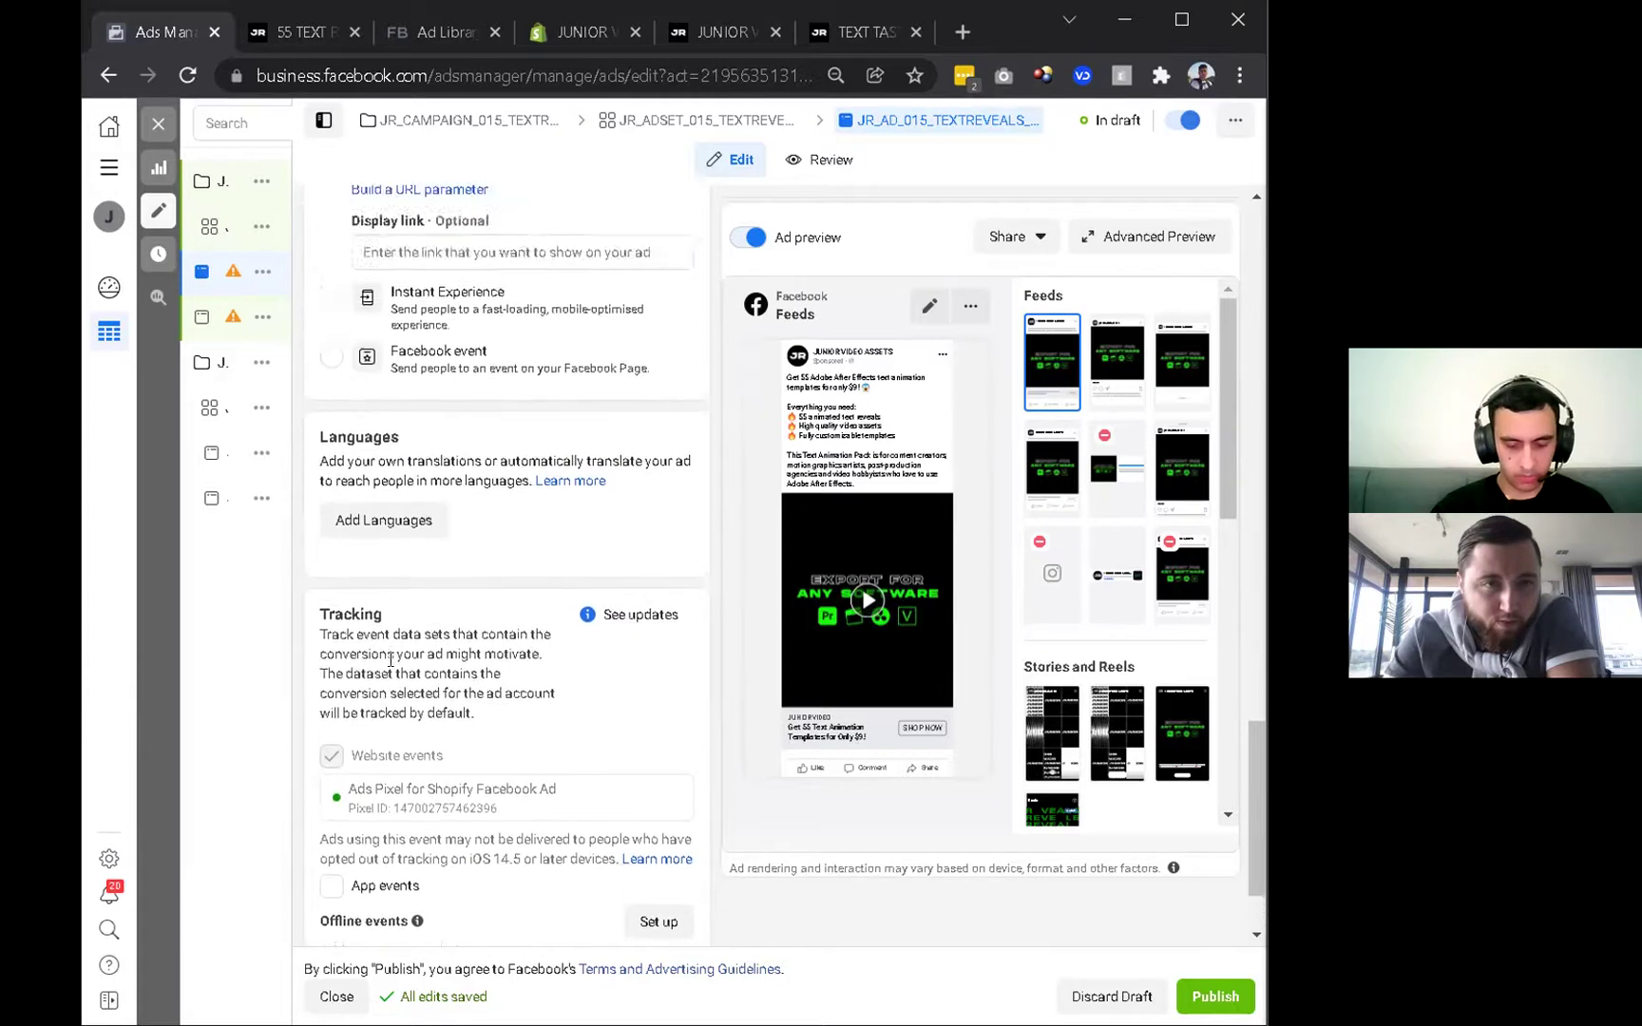
pyautogui.scroll(8, 389, 665)
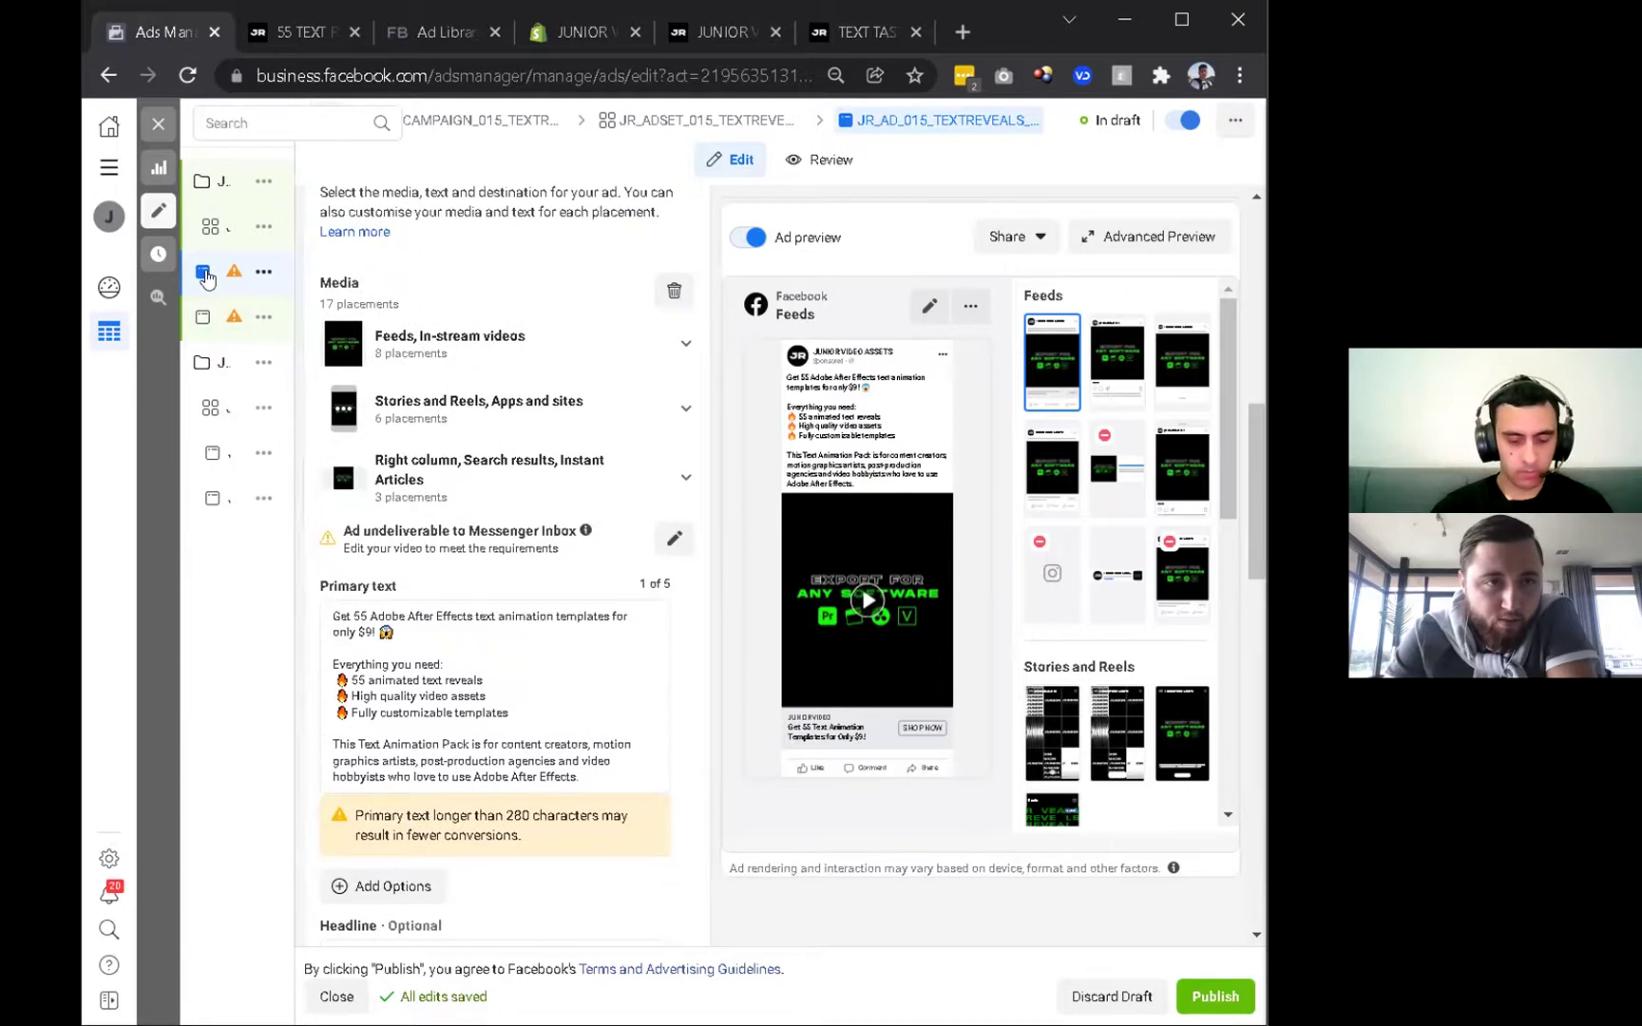
# Open the fourth ad and delete the 'Check it out here' product-link line from its primary text.
pyautogui.click(206, 316)
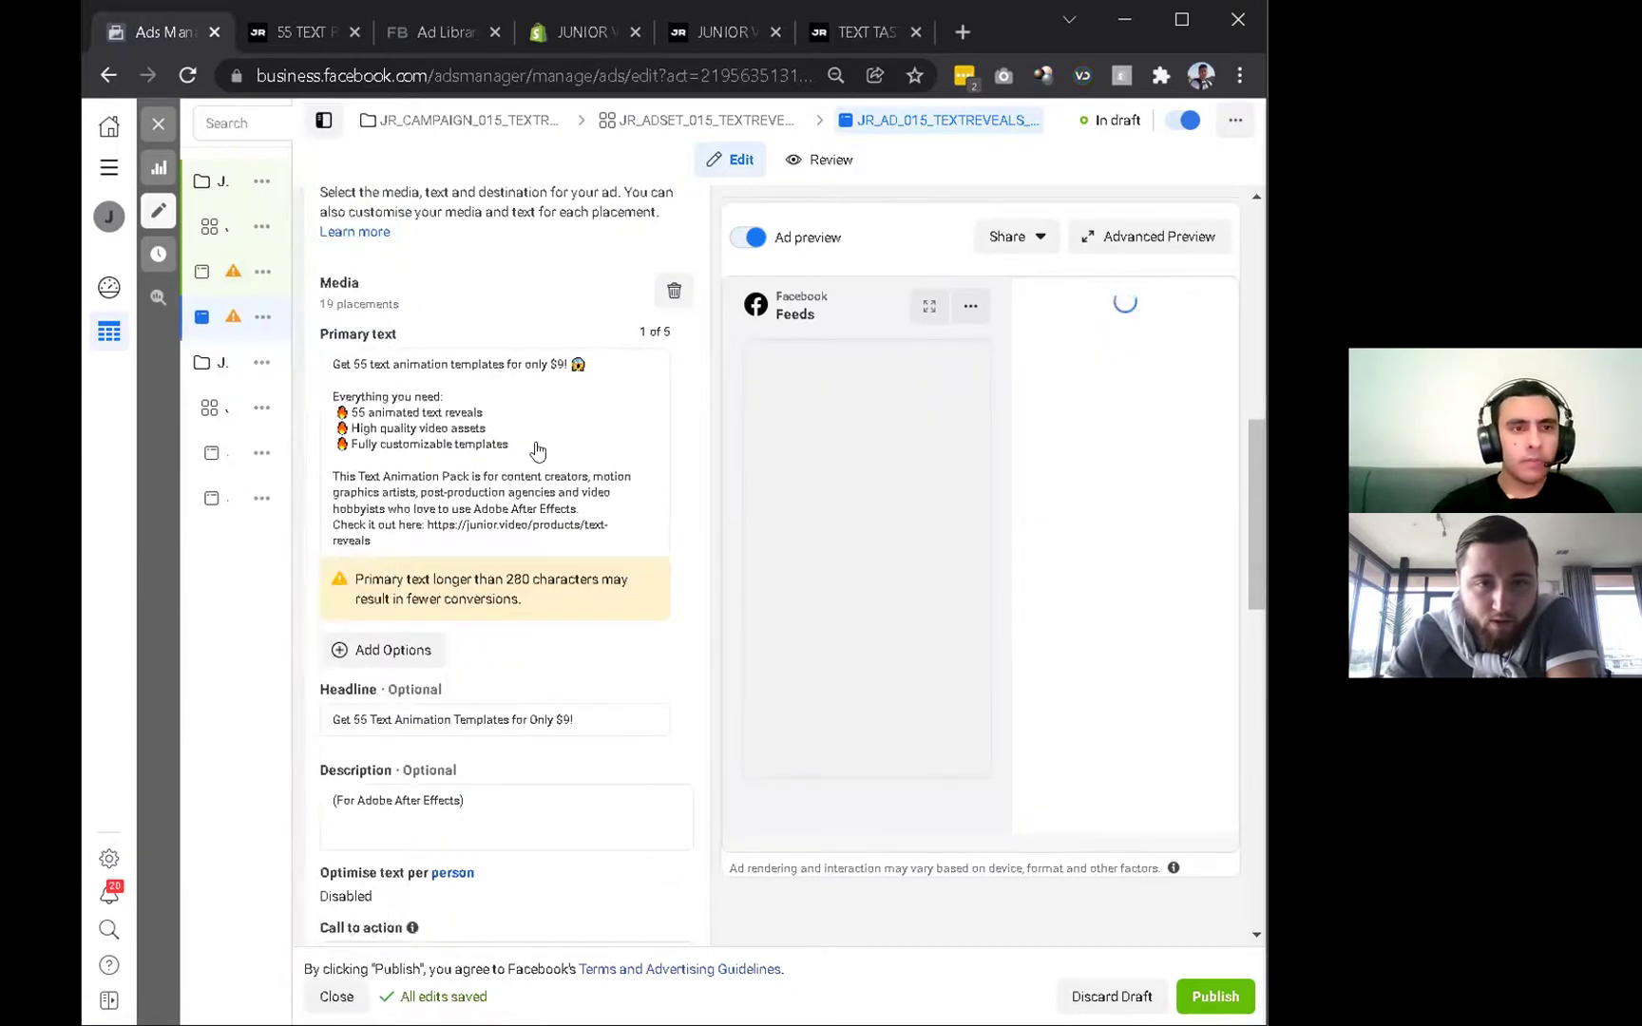
pyautogui.scroll(-2, 503, 749)
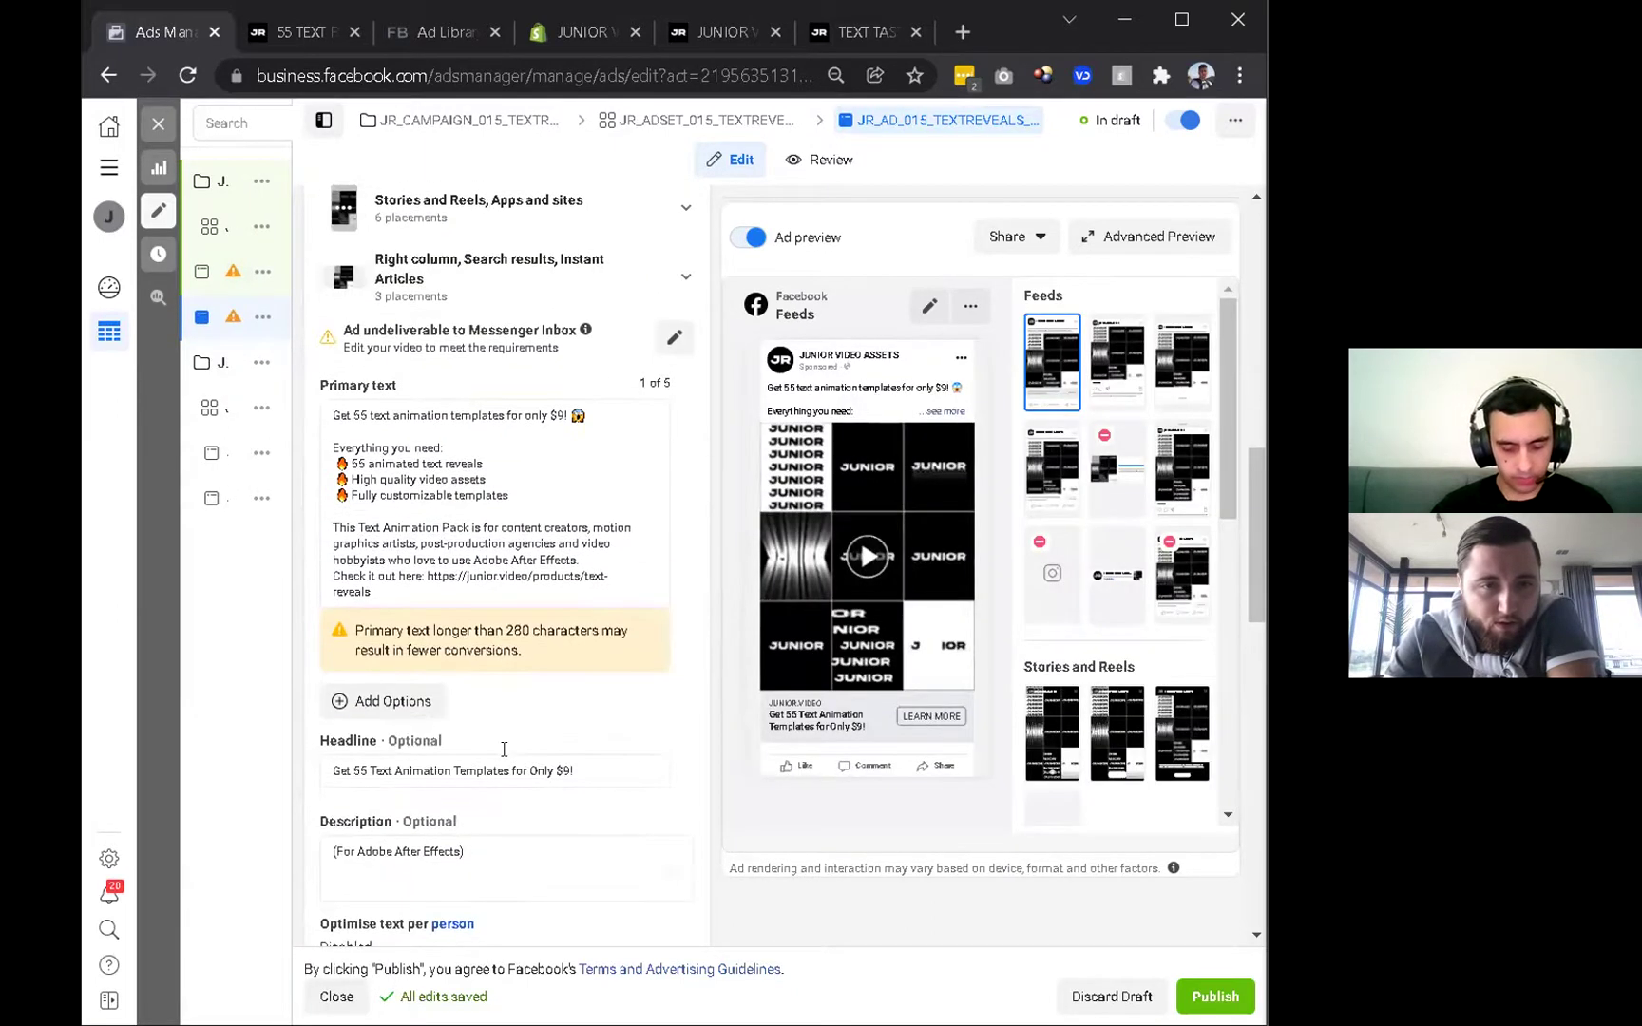
pyautogui.click(485, 594)
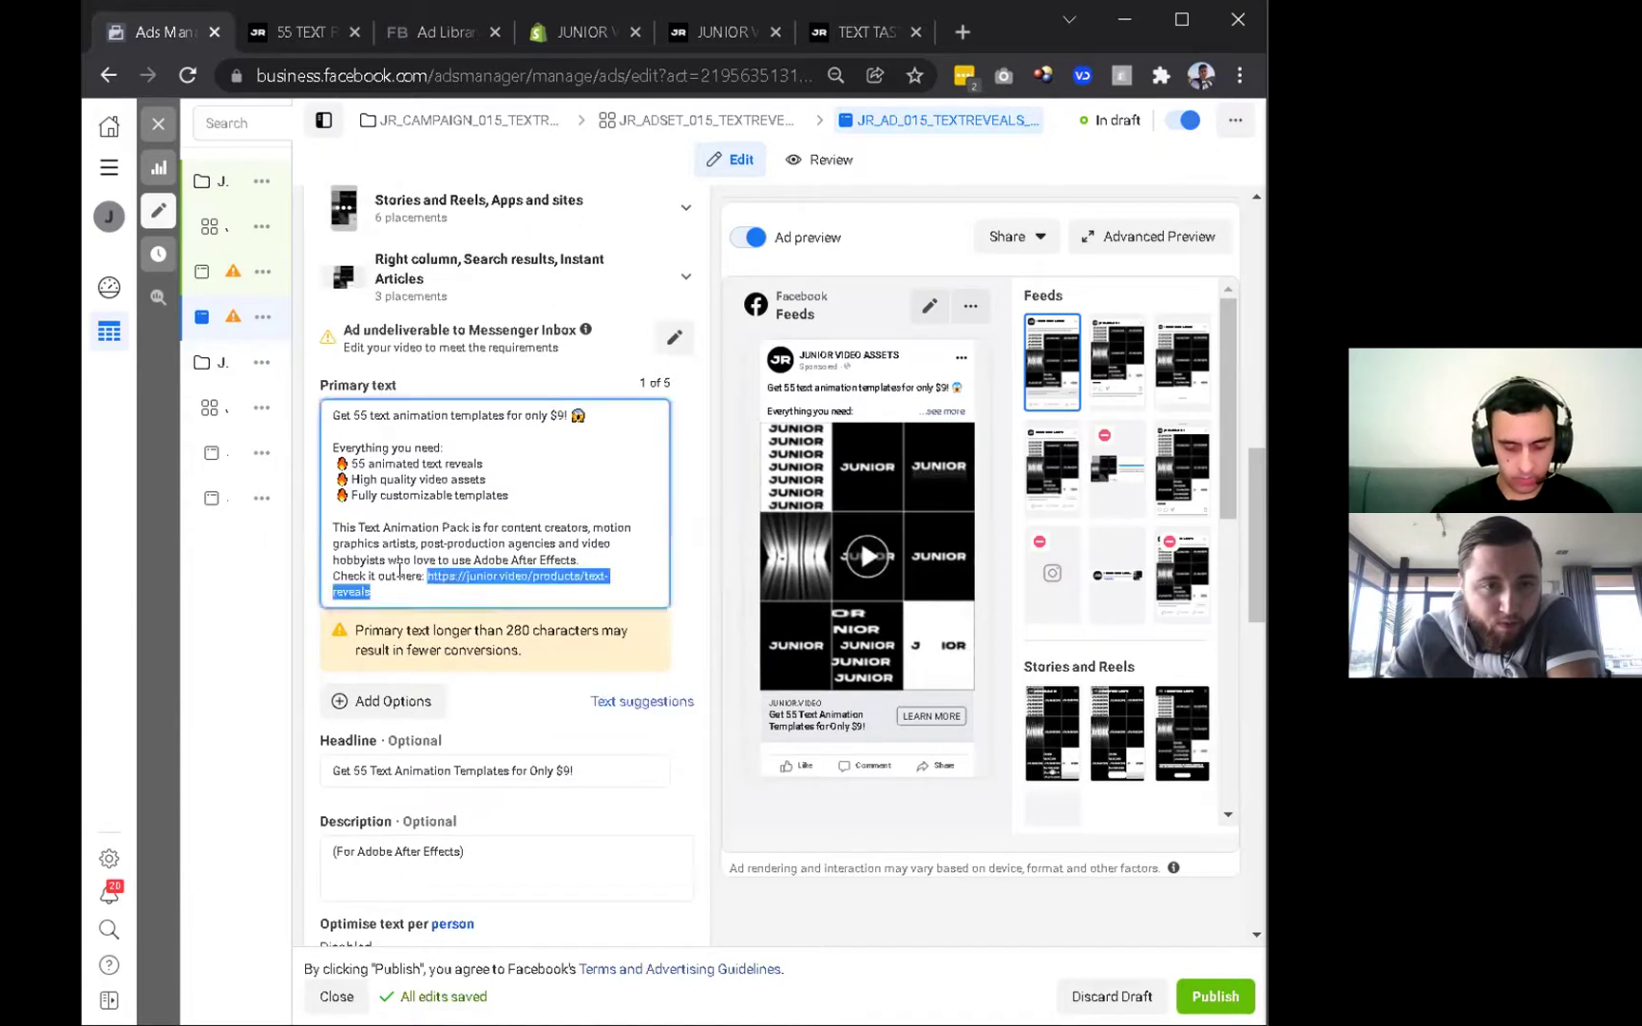
pyautogui.press('BackSpace')
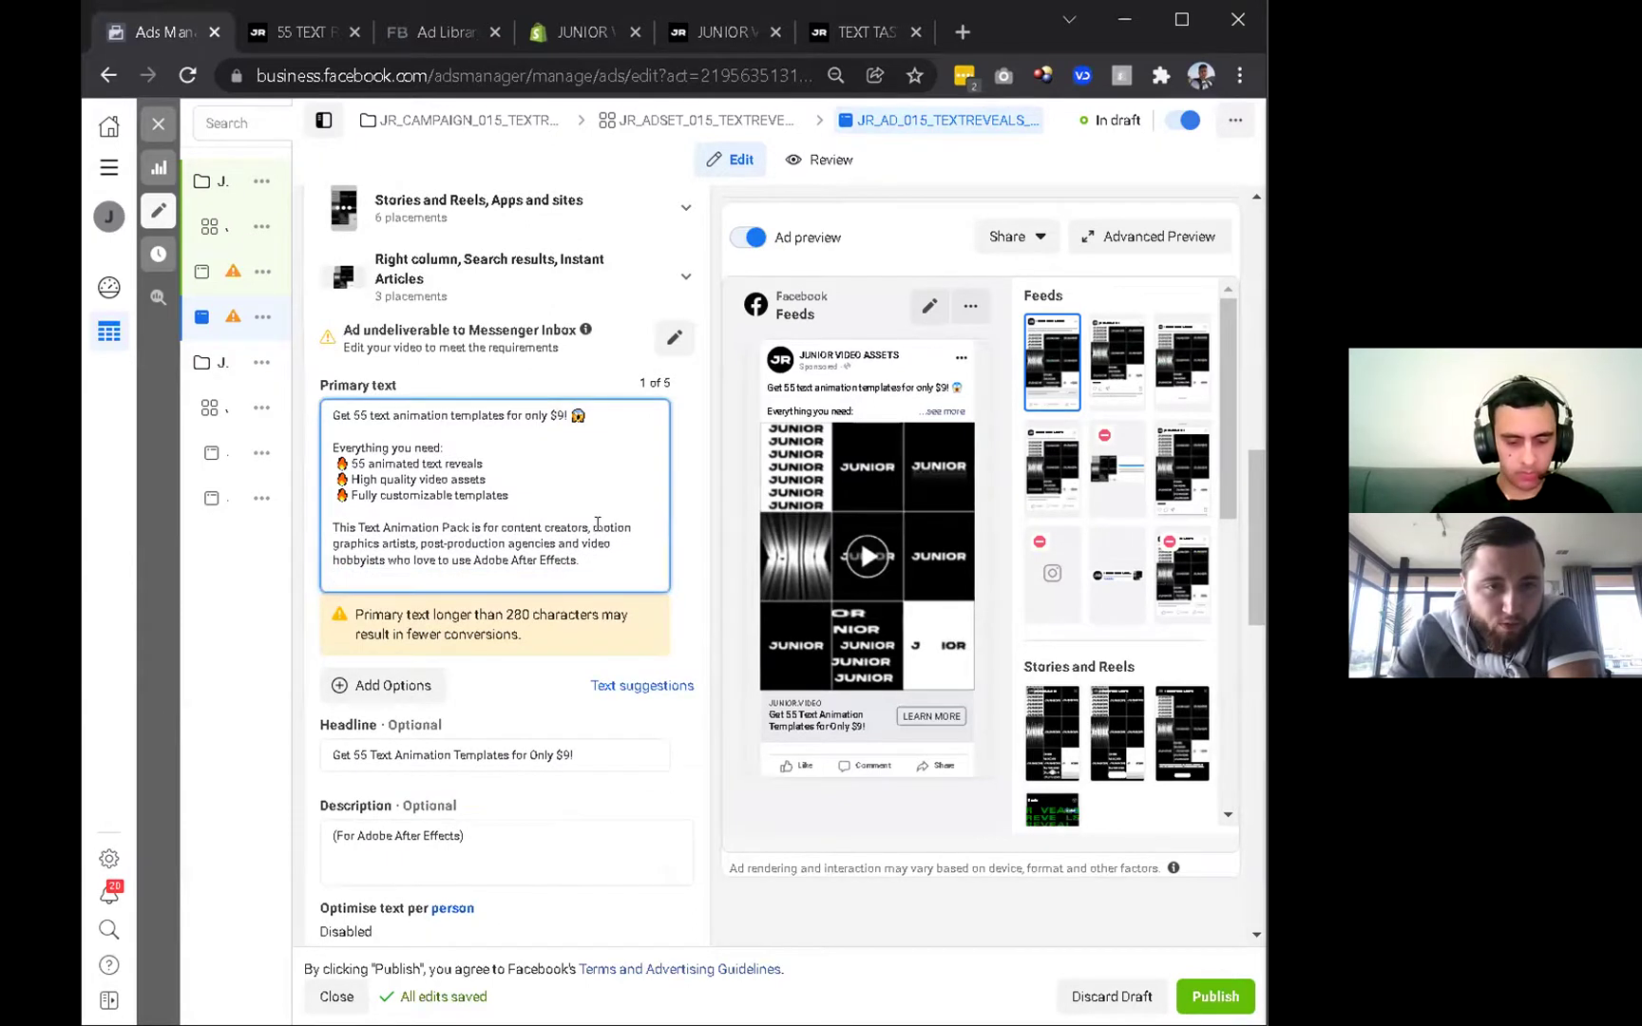
# Copy 'Adobe After Effects' and paste it after 'Get 55', removing the doubled space.
pyautogui.moveTo(571, 561)
pyautogui.mouseDown()
pyautogui.moveTo(471, 560)
pyautogui.moveTo(574, 559)
pyautogui.mouseUp()
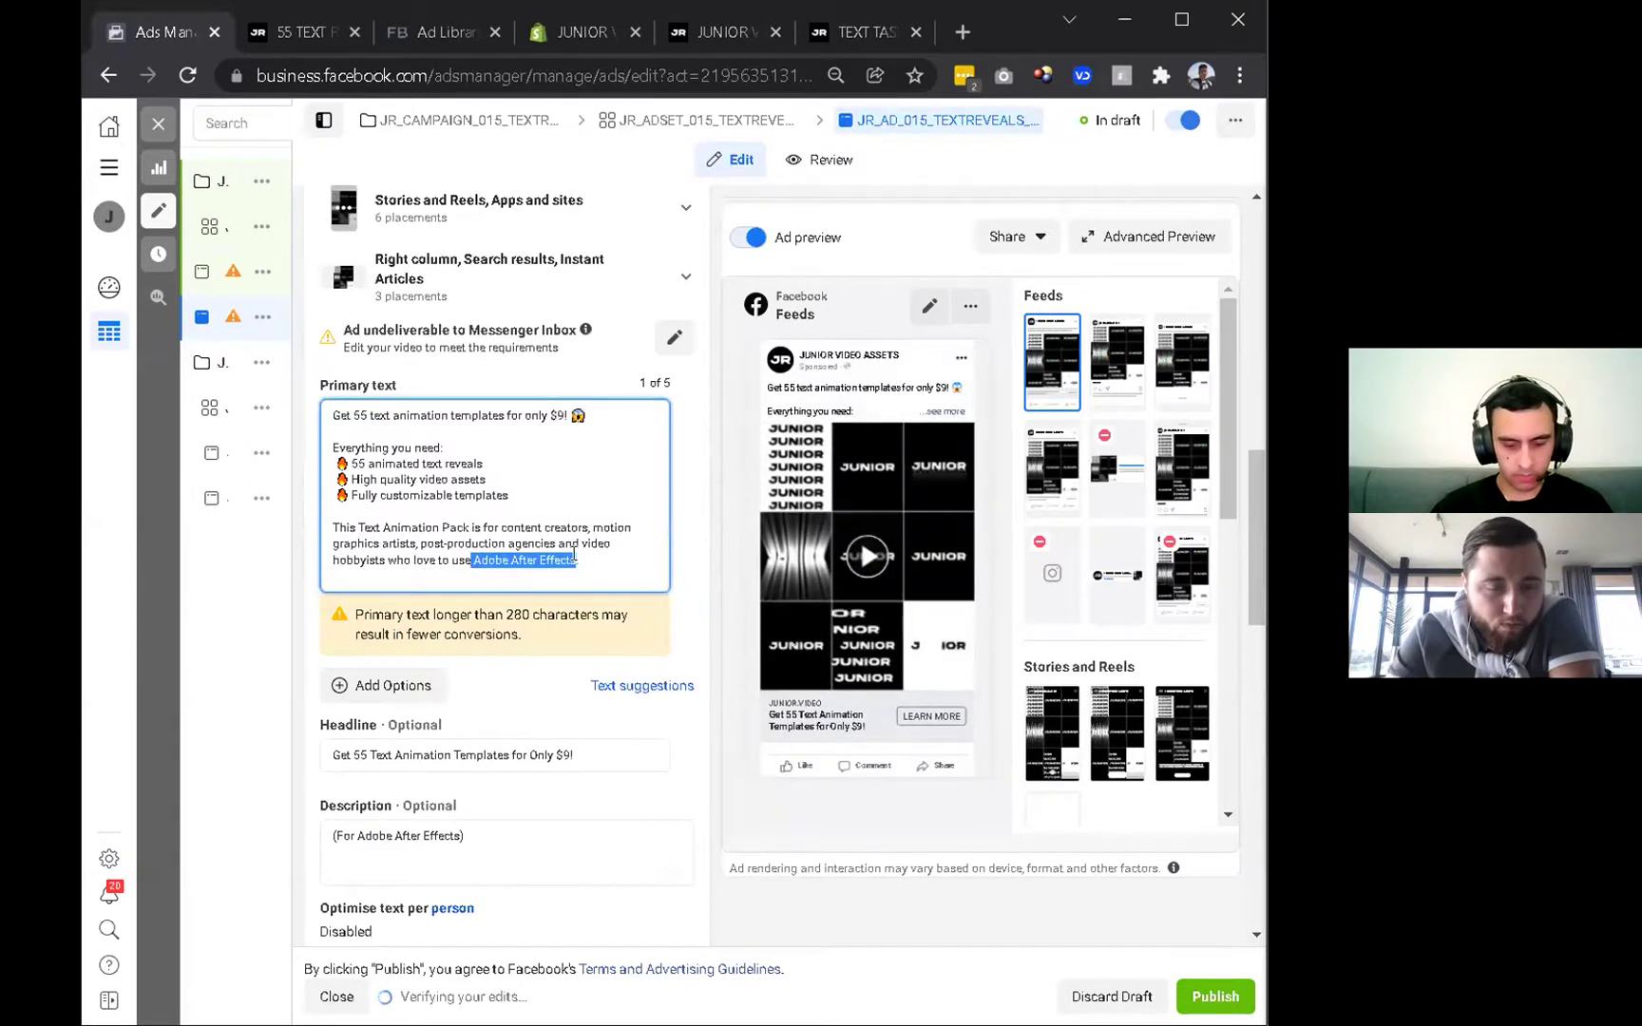
pyautogui.rightClick(544, 563)
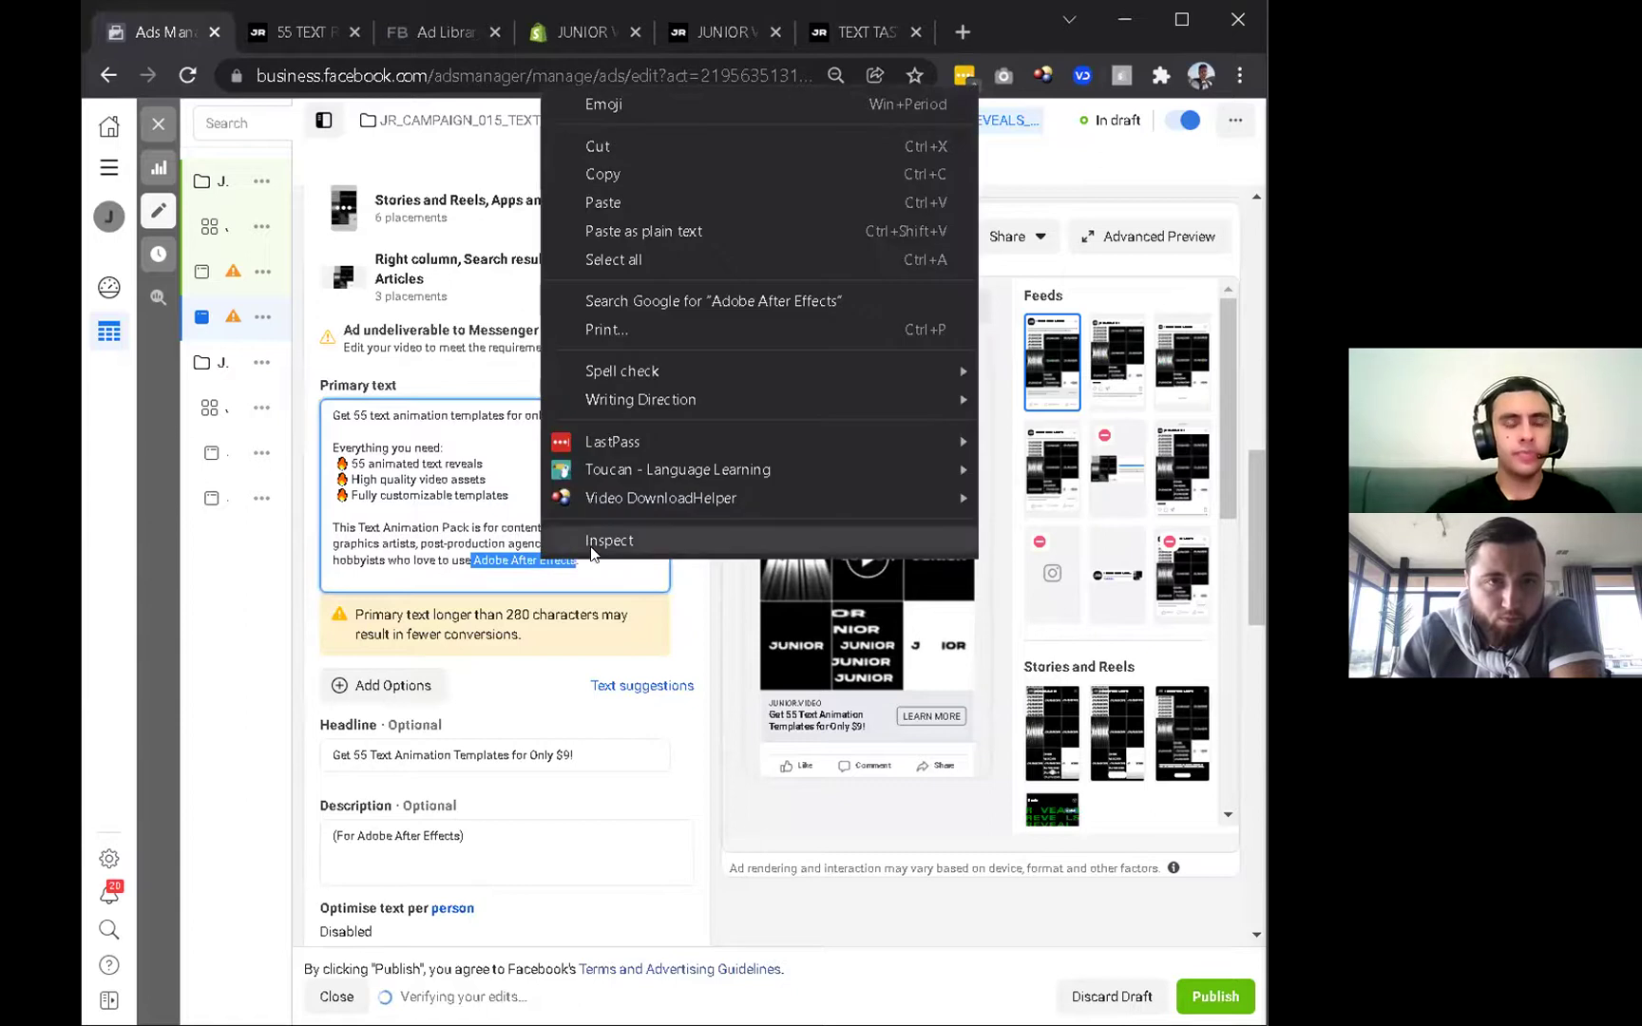
pyautogui.click(646, 175)
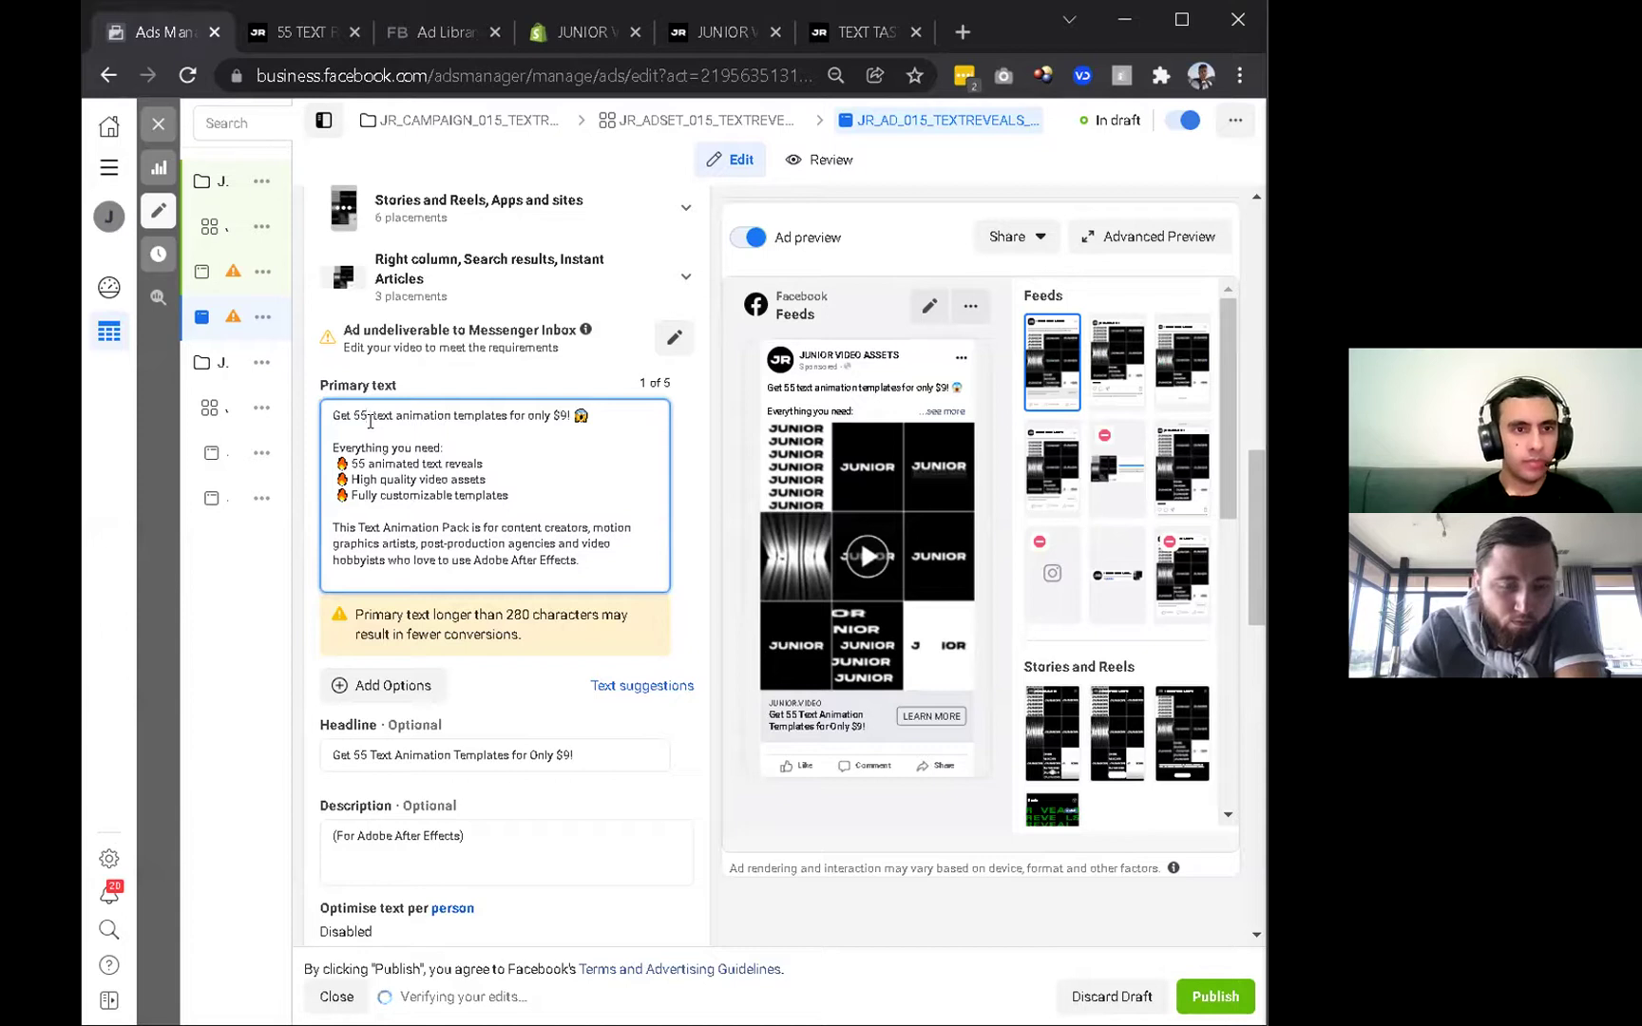
pyautogui.click(371, 422)
pyautogui.hotkey('ctrl', 'v')
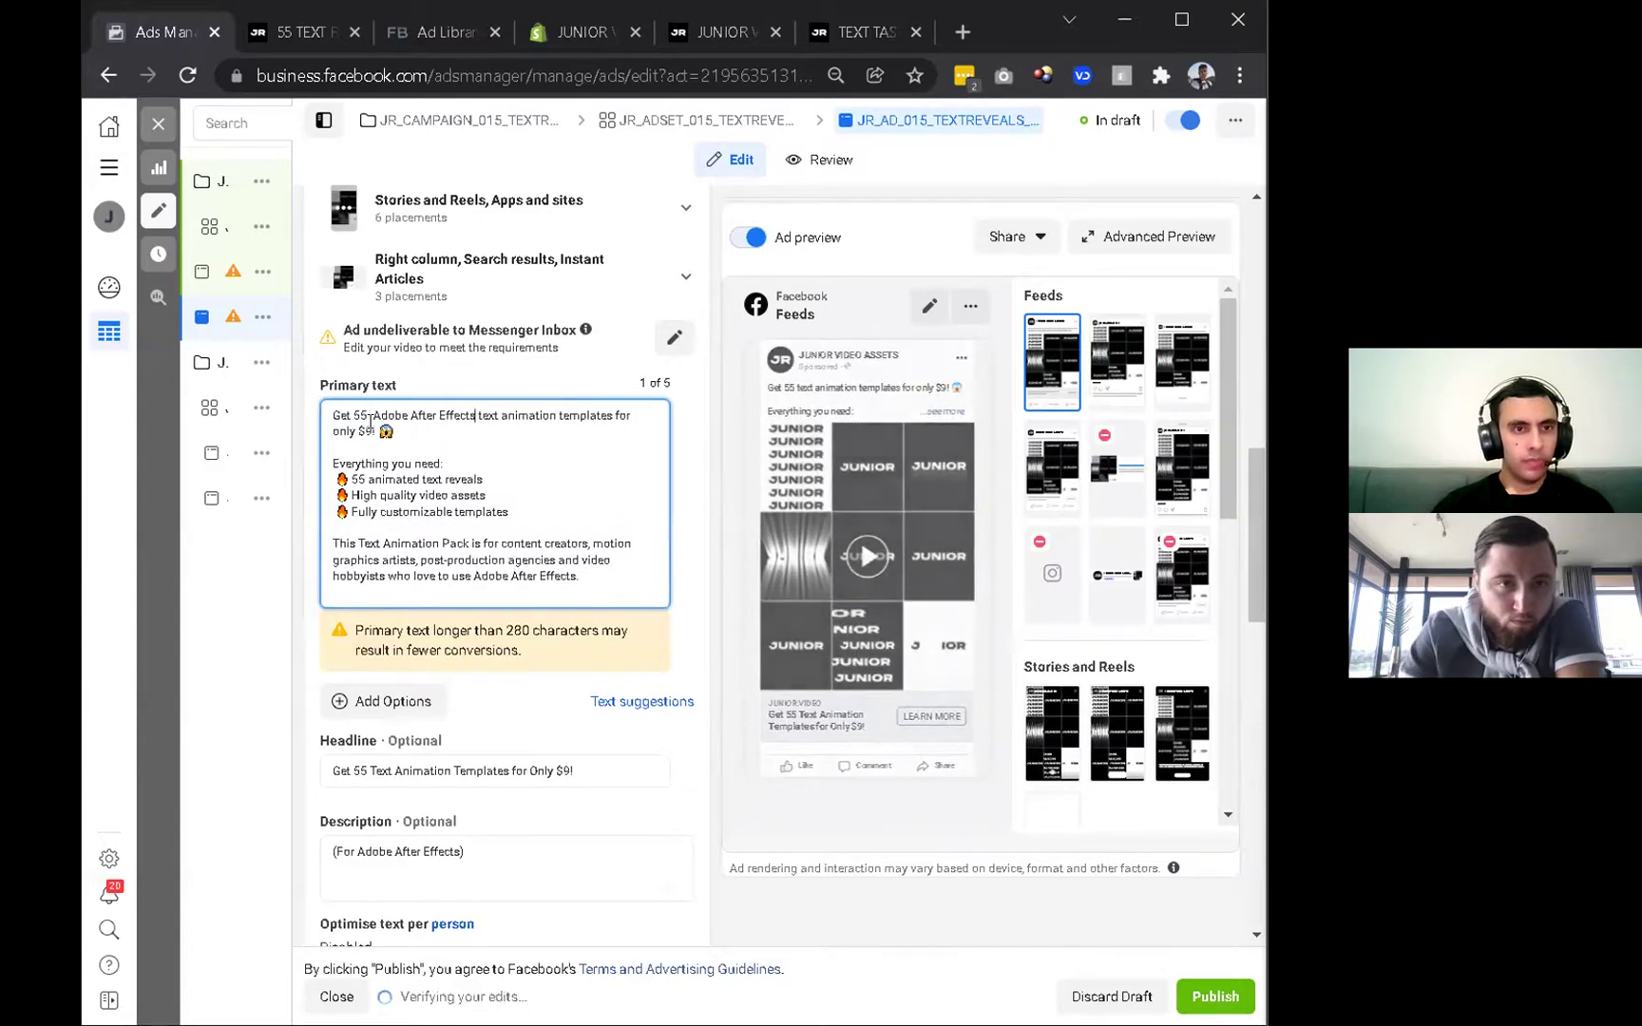
pyautogui.click(371, 416)
pyautogui.press('BackSpace')
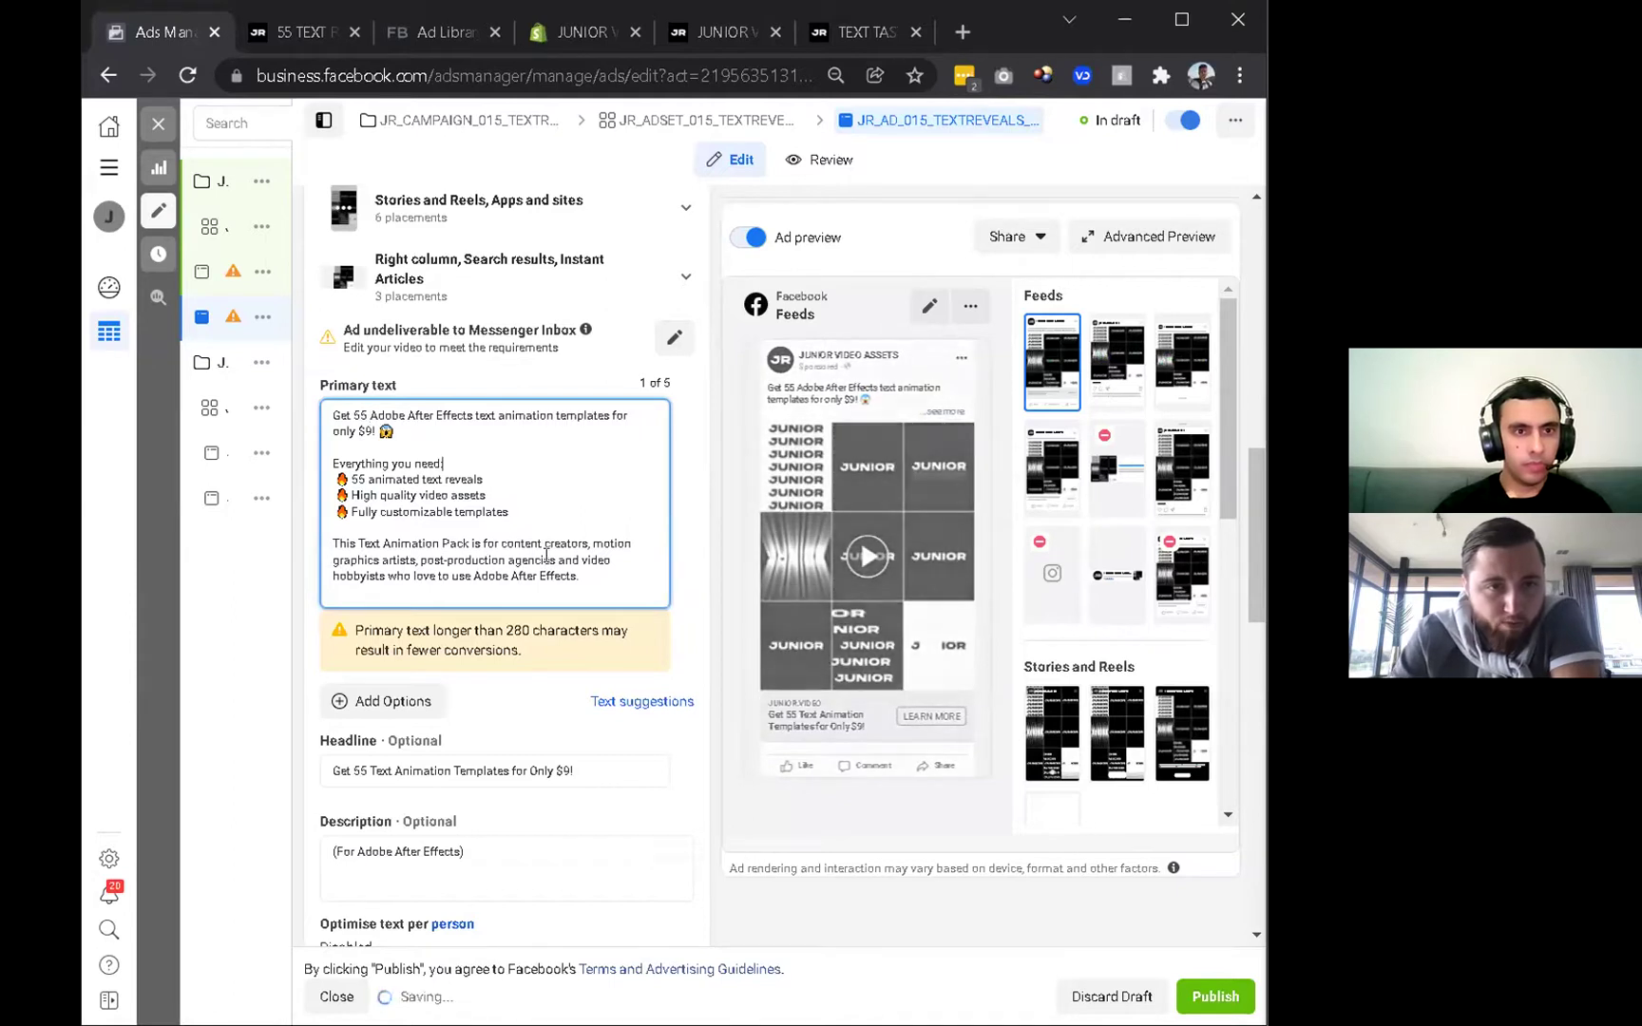
pyautogui.click(593, 576)
pyautogui.scroll(-1, 593, 576)
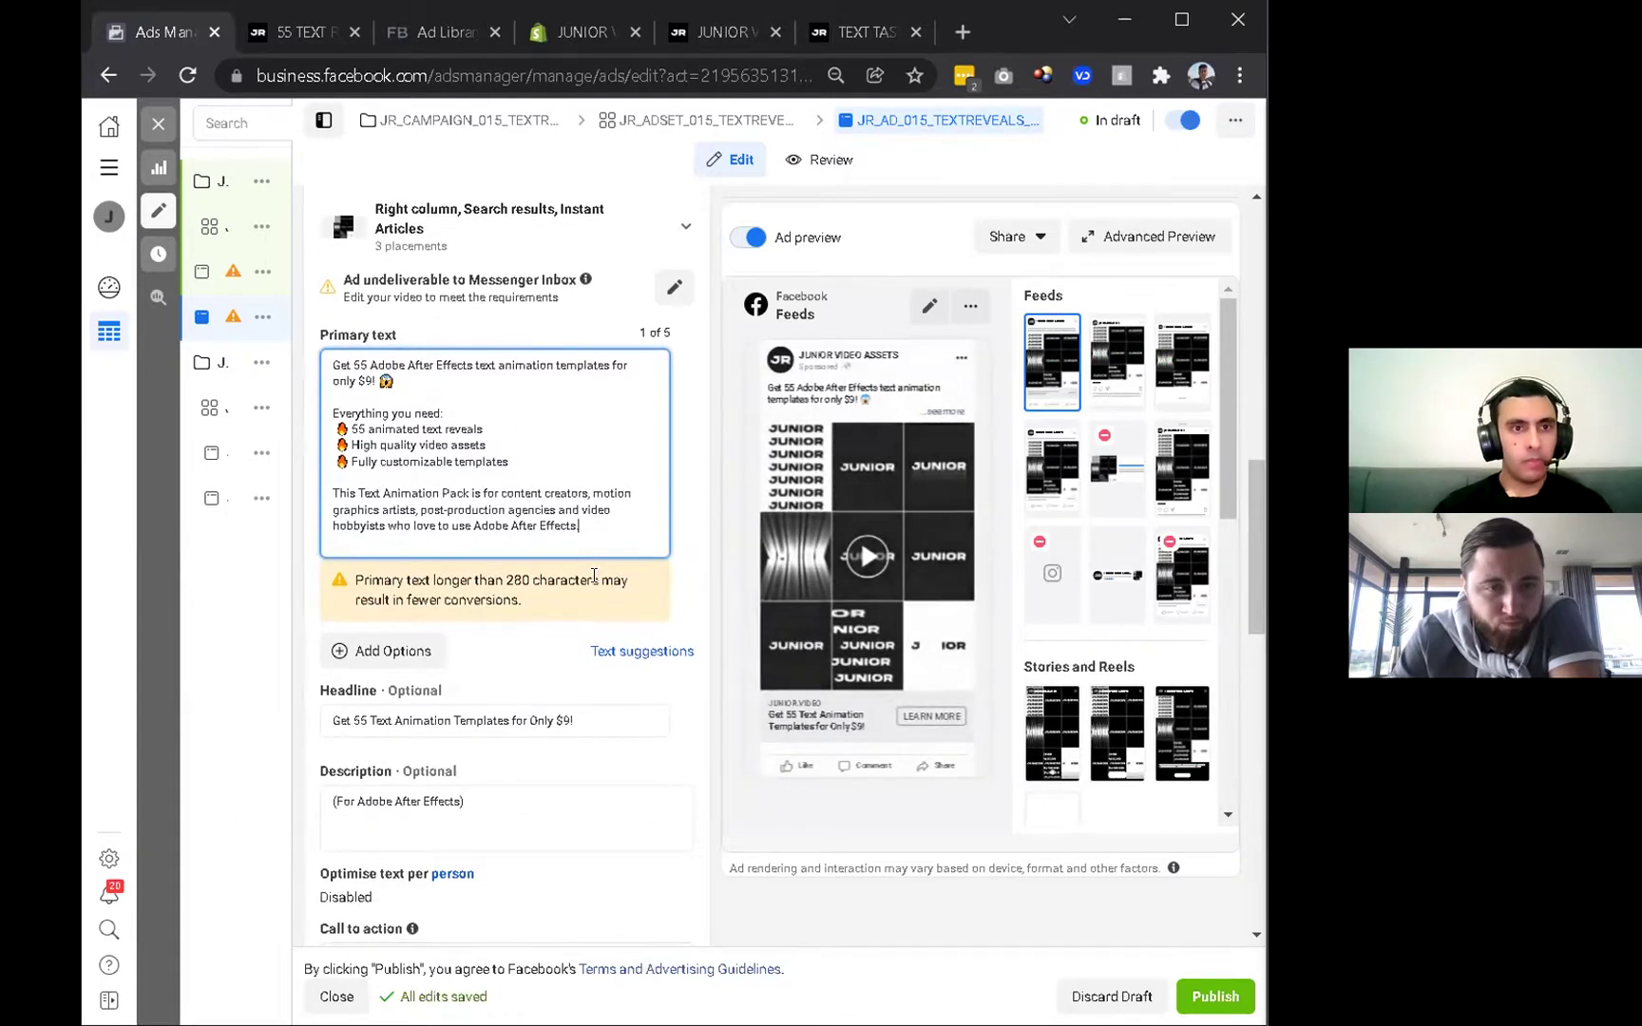
pyautogui.scroll(-2, 541, 765)
pyautogui.scroll(-3, 542, 765)
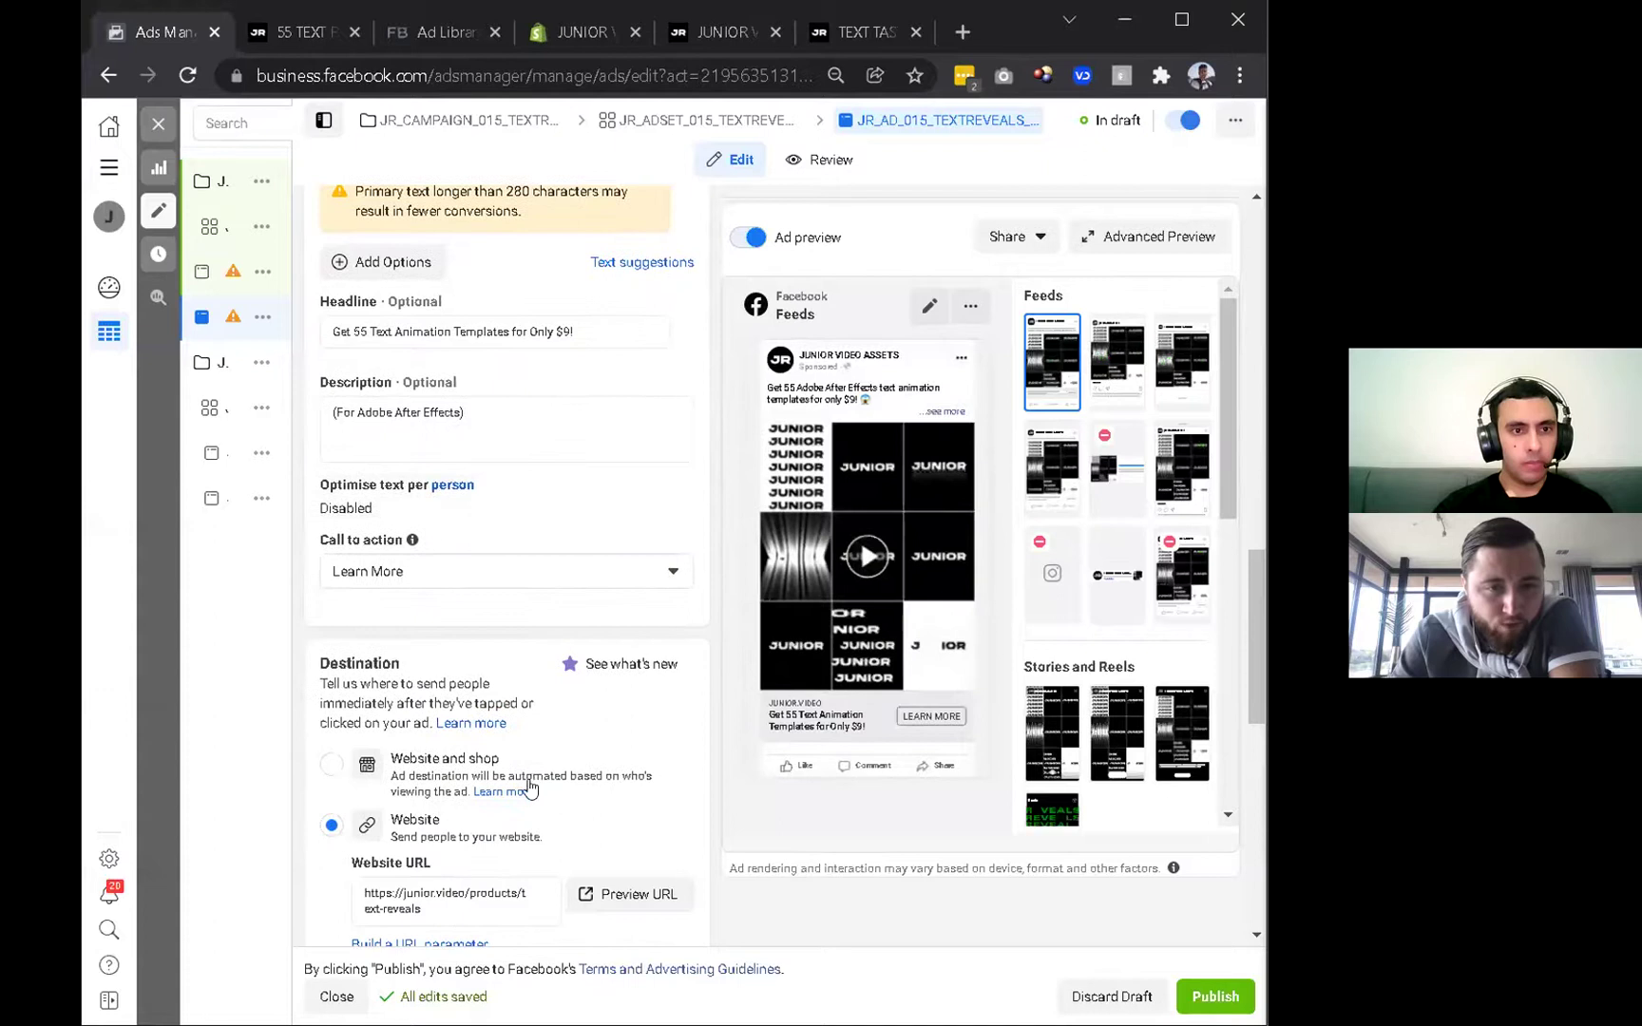
# Set the second ad's call to action to Shop Now and close the editor back to the Ads table.
pyautogui.click(561, 580)
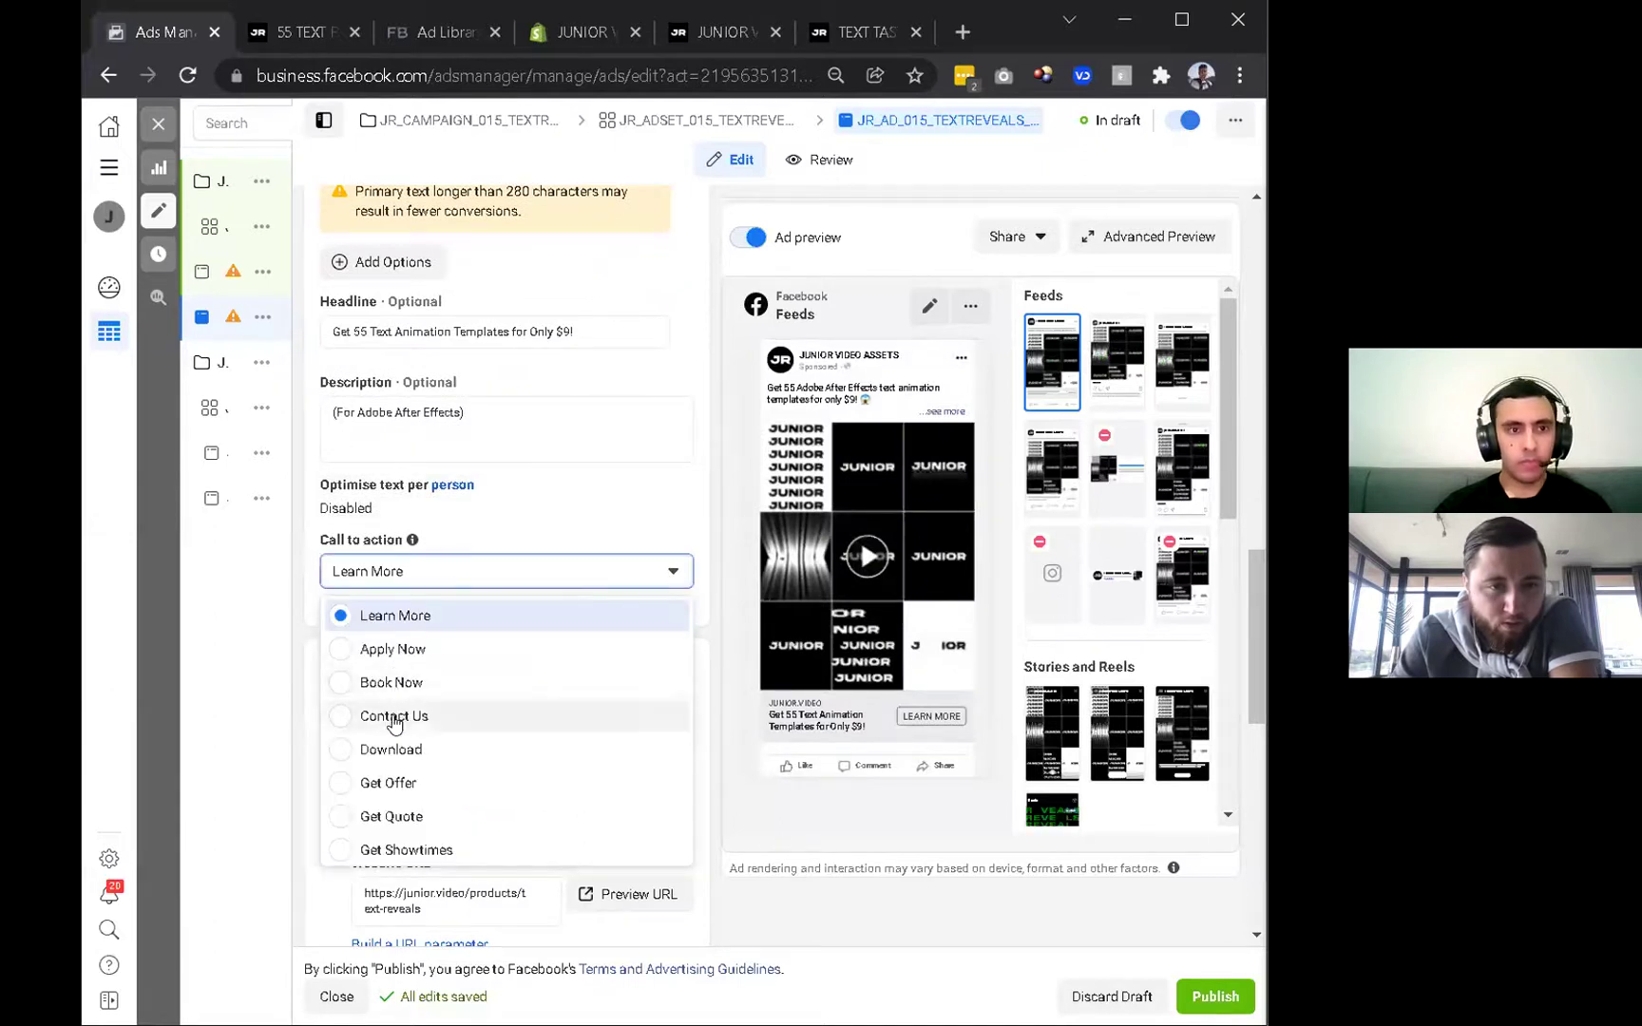
pyautogui.scroll(-3, 391, 795)
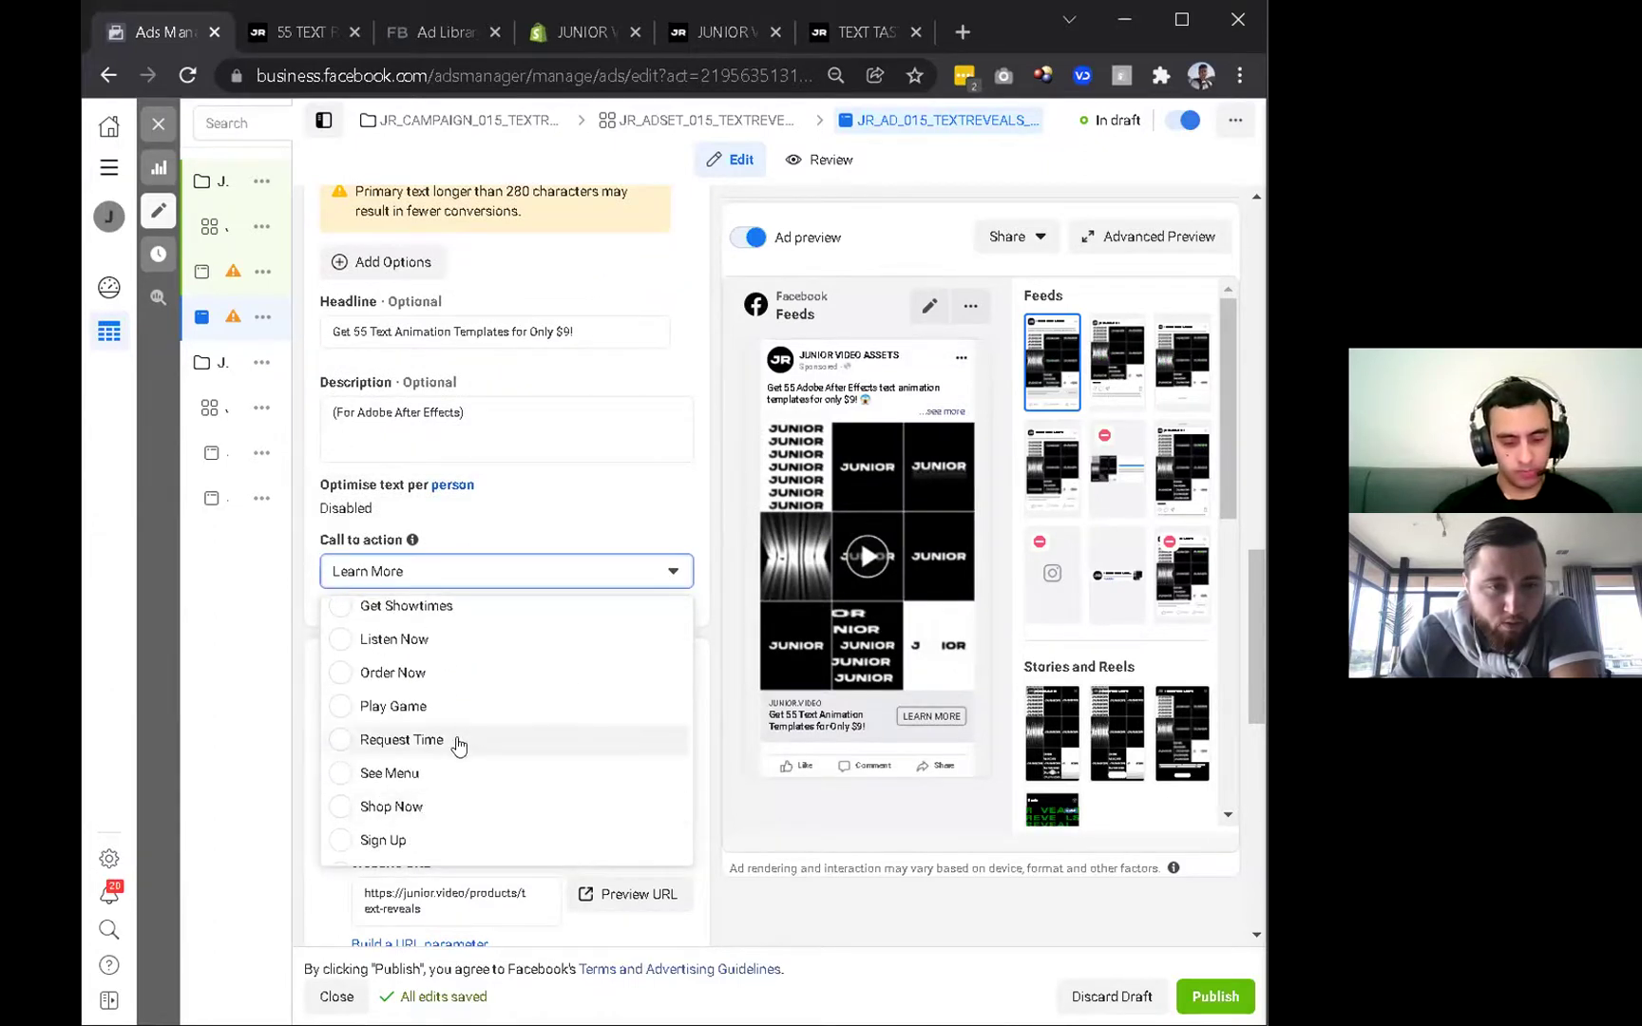
pyautogui.click(419, 805)
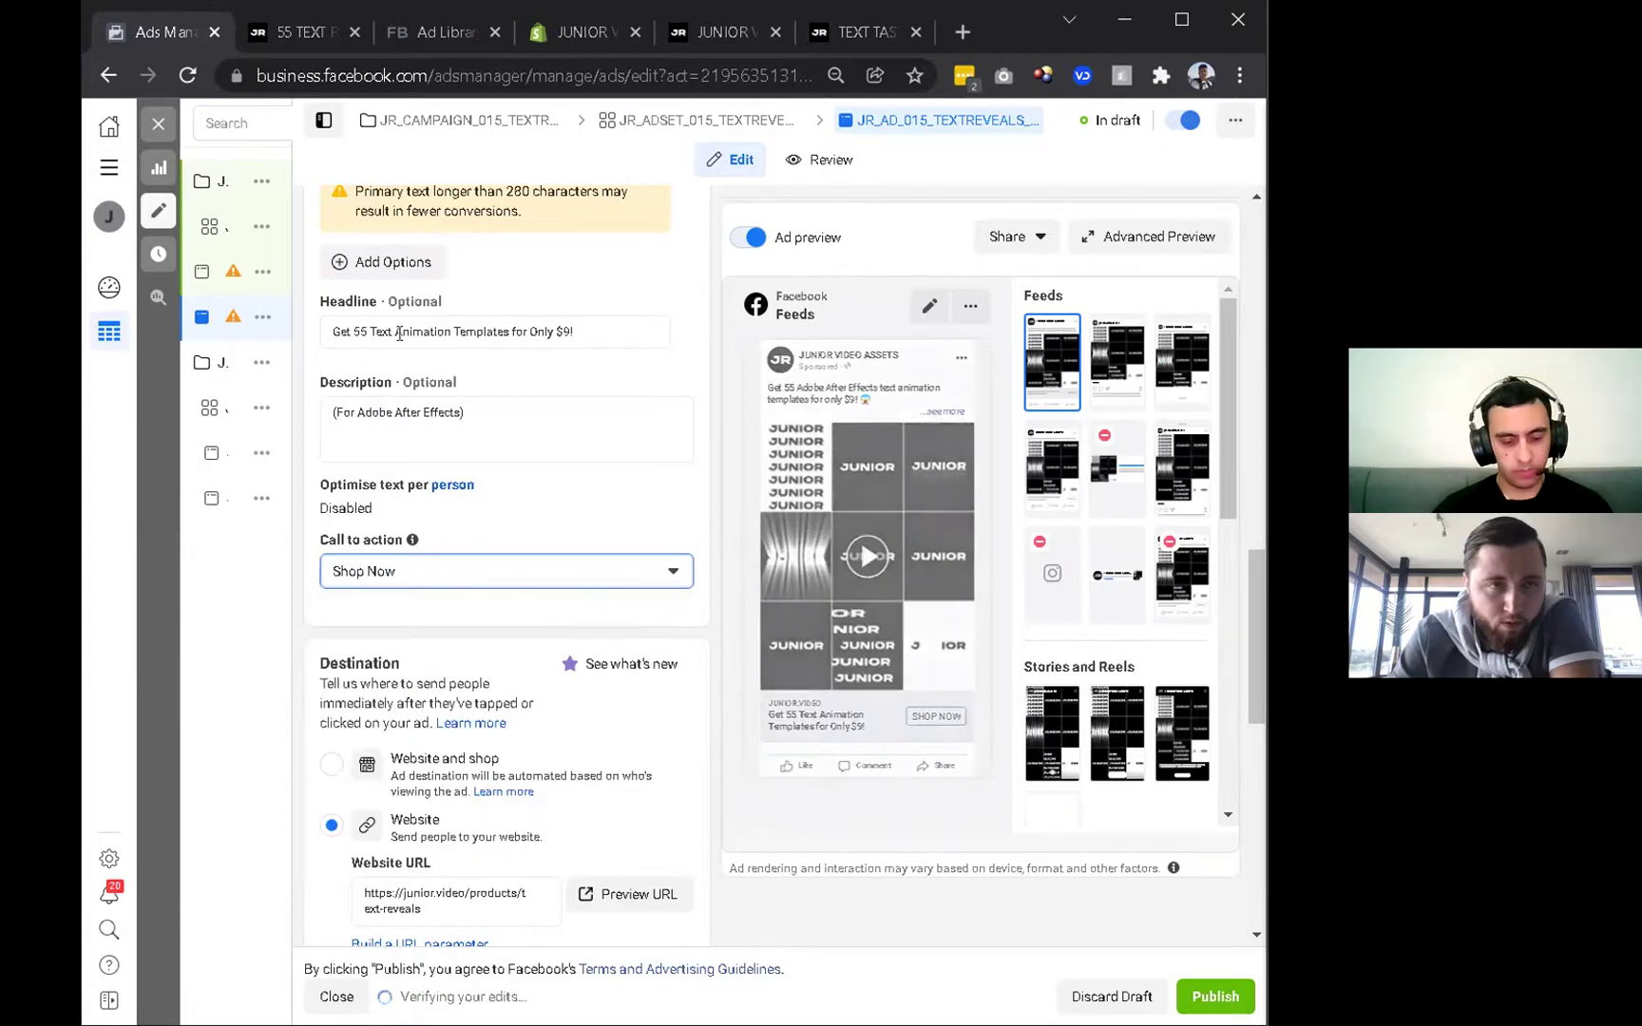
pyautogui.click(160, 126)
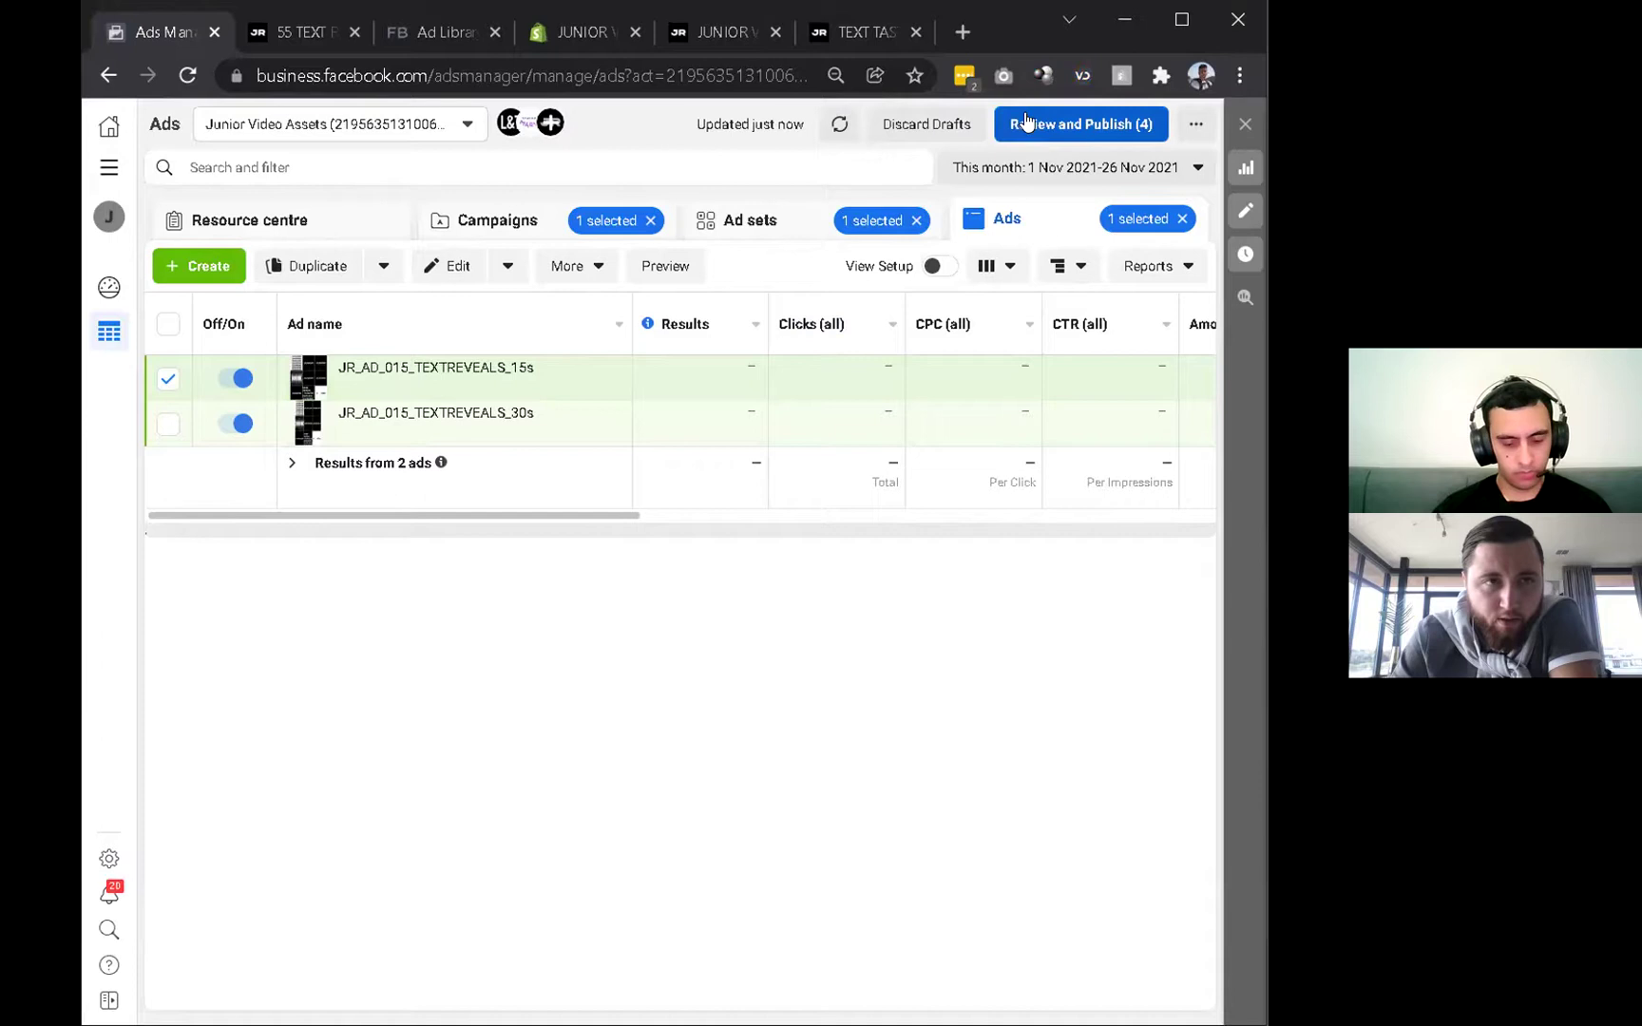
# Go to Events Manager and open junior.video's web event configurations from Aggregated event measurement.
pyautogui.click(109, 168)
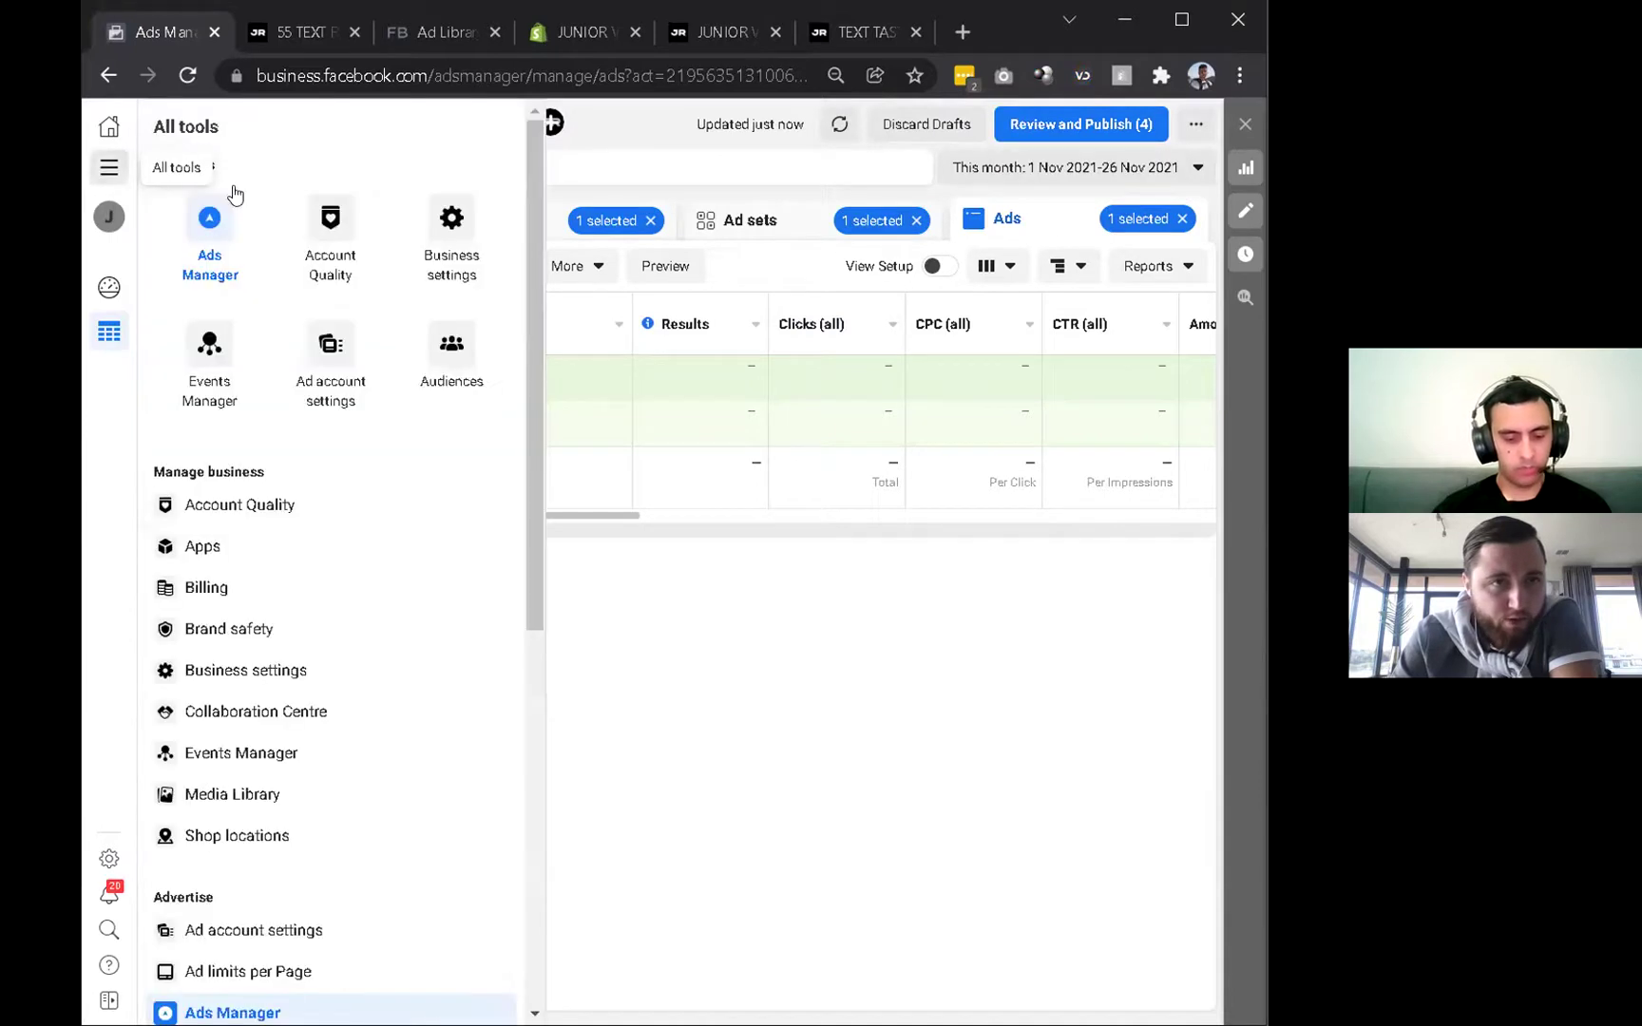
pyautogui.click(211, 372)
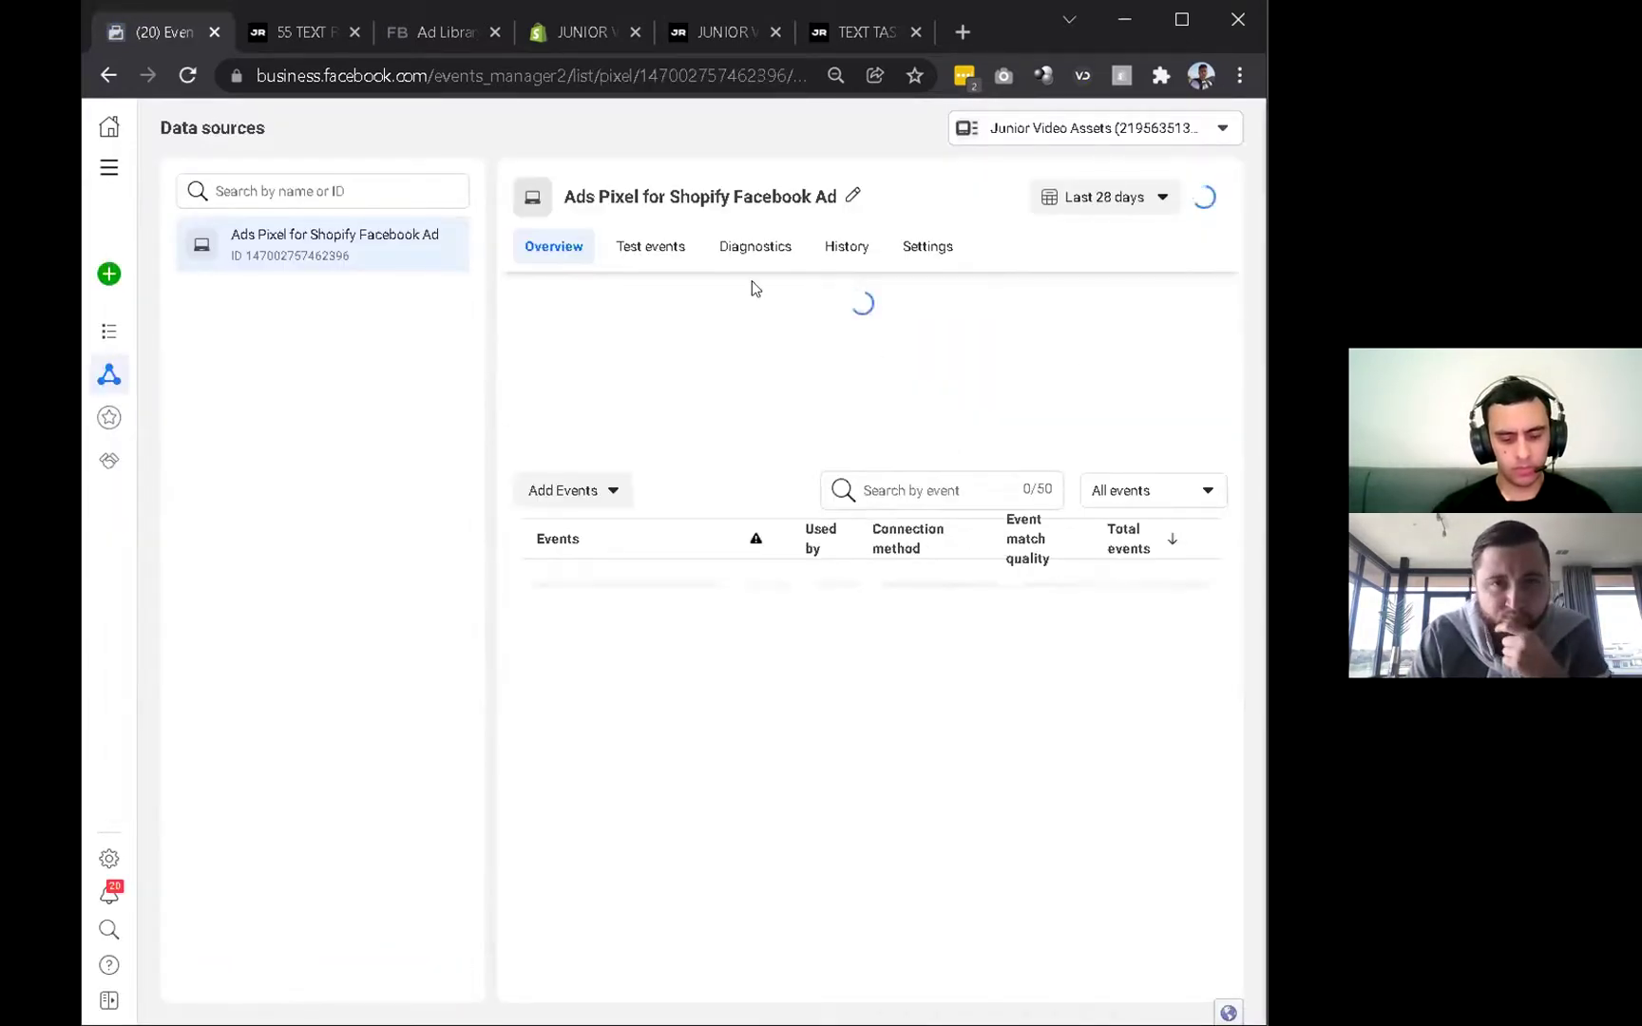
pyautogui.click(707, 634)
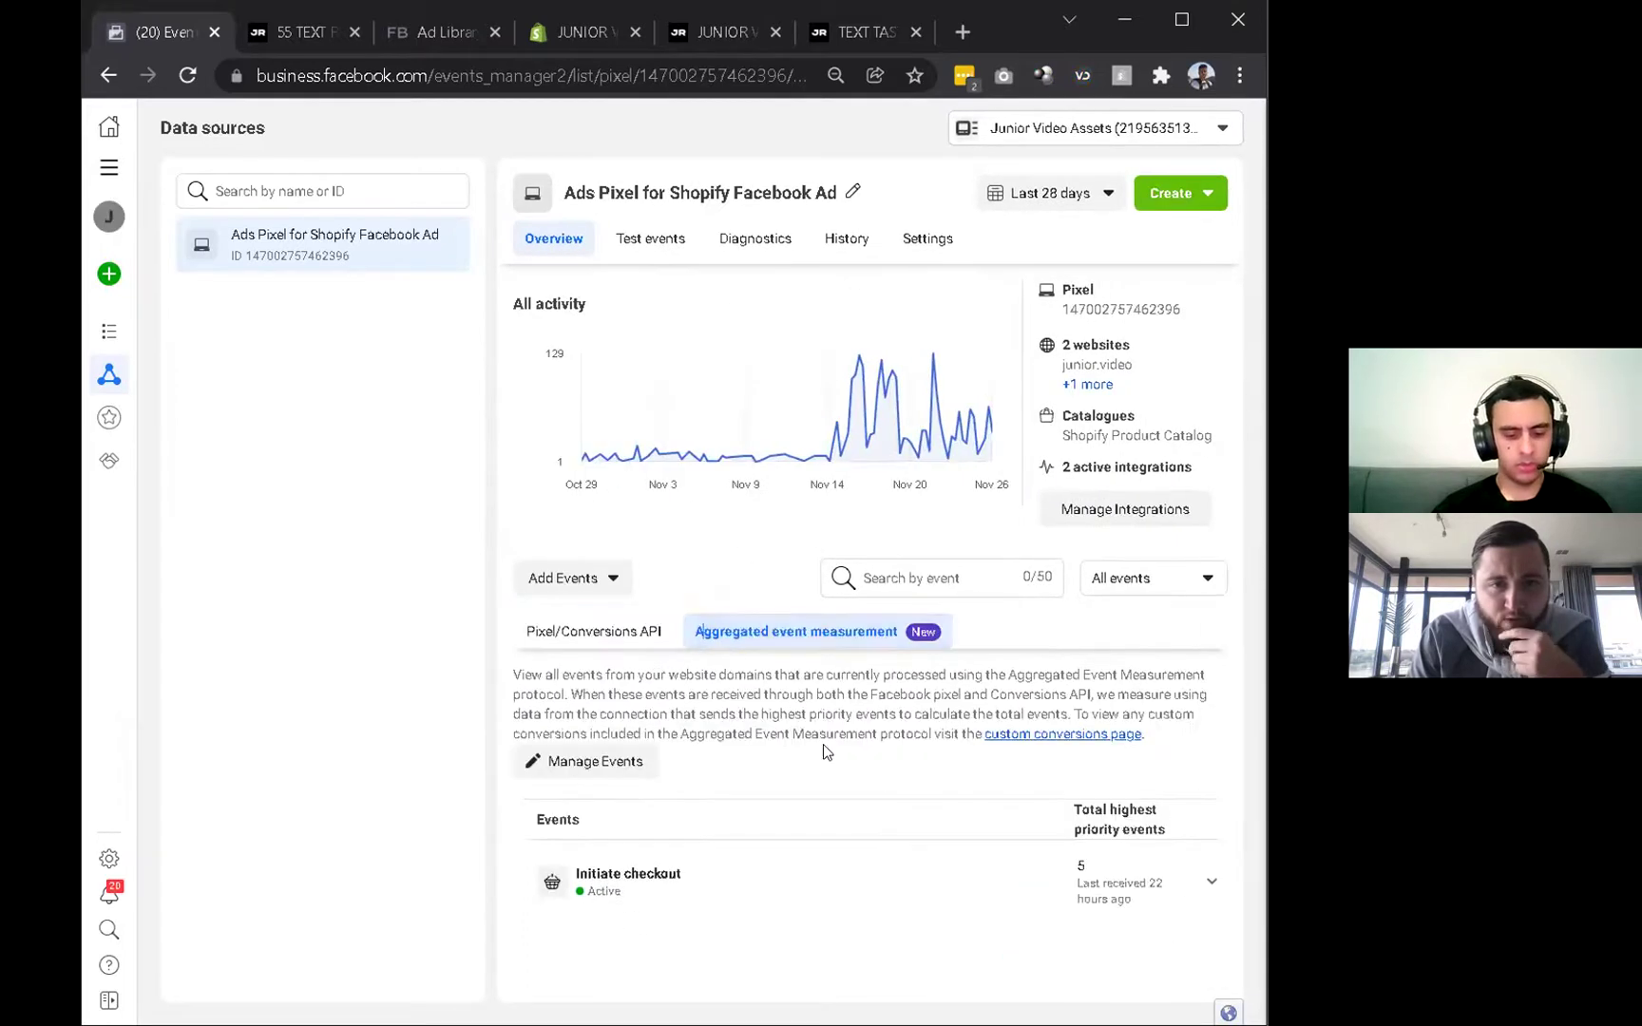
pyautogui.click(619, 768)
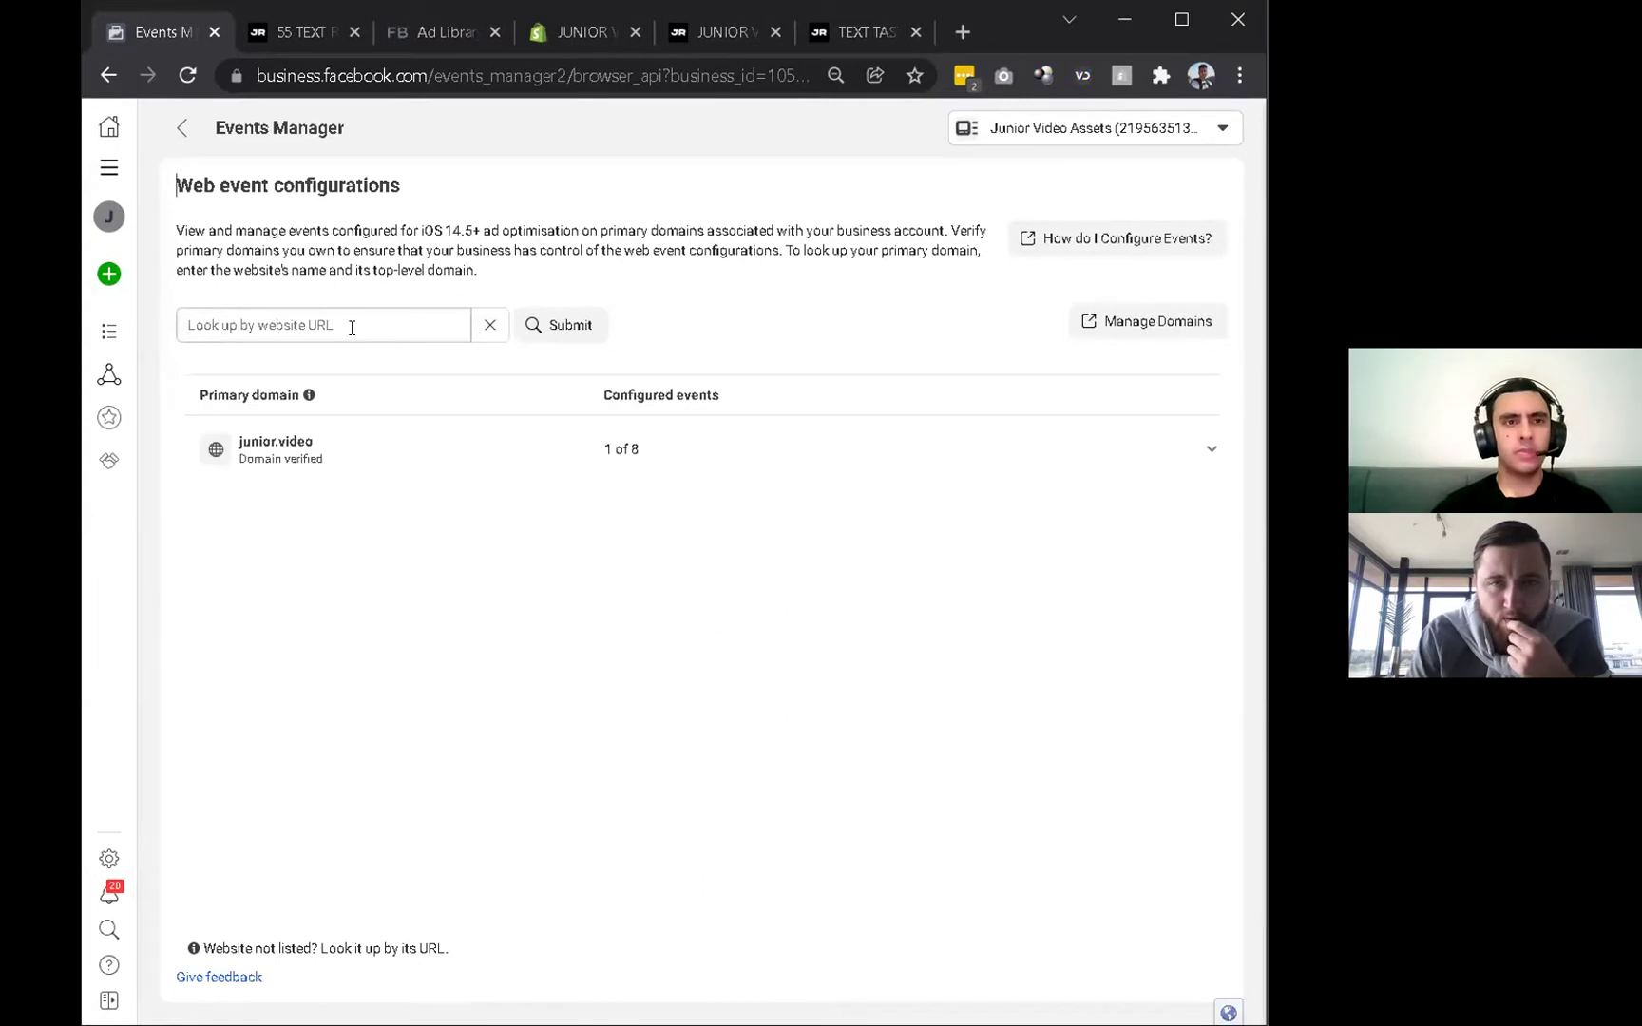
# Start editing junior.video's web events and make Purchase the top-priority event.
pyautogui.click(435, 466)
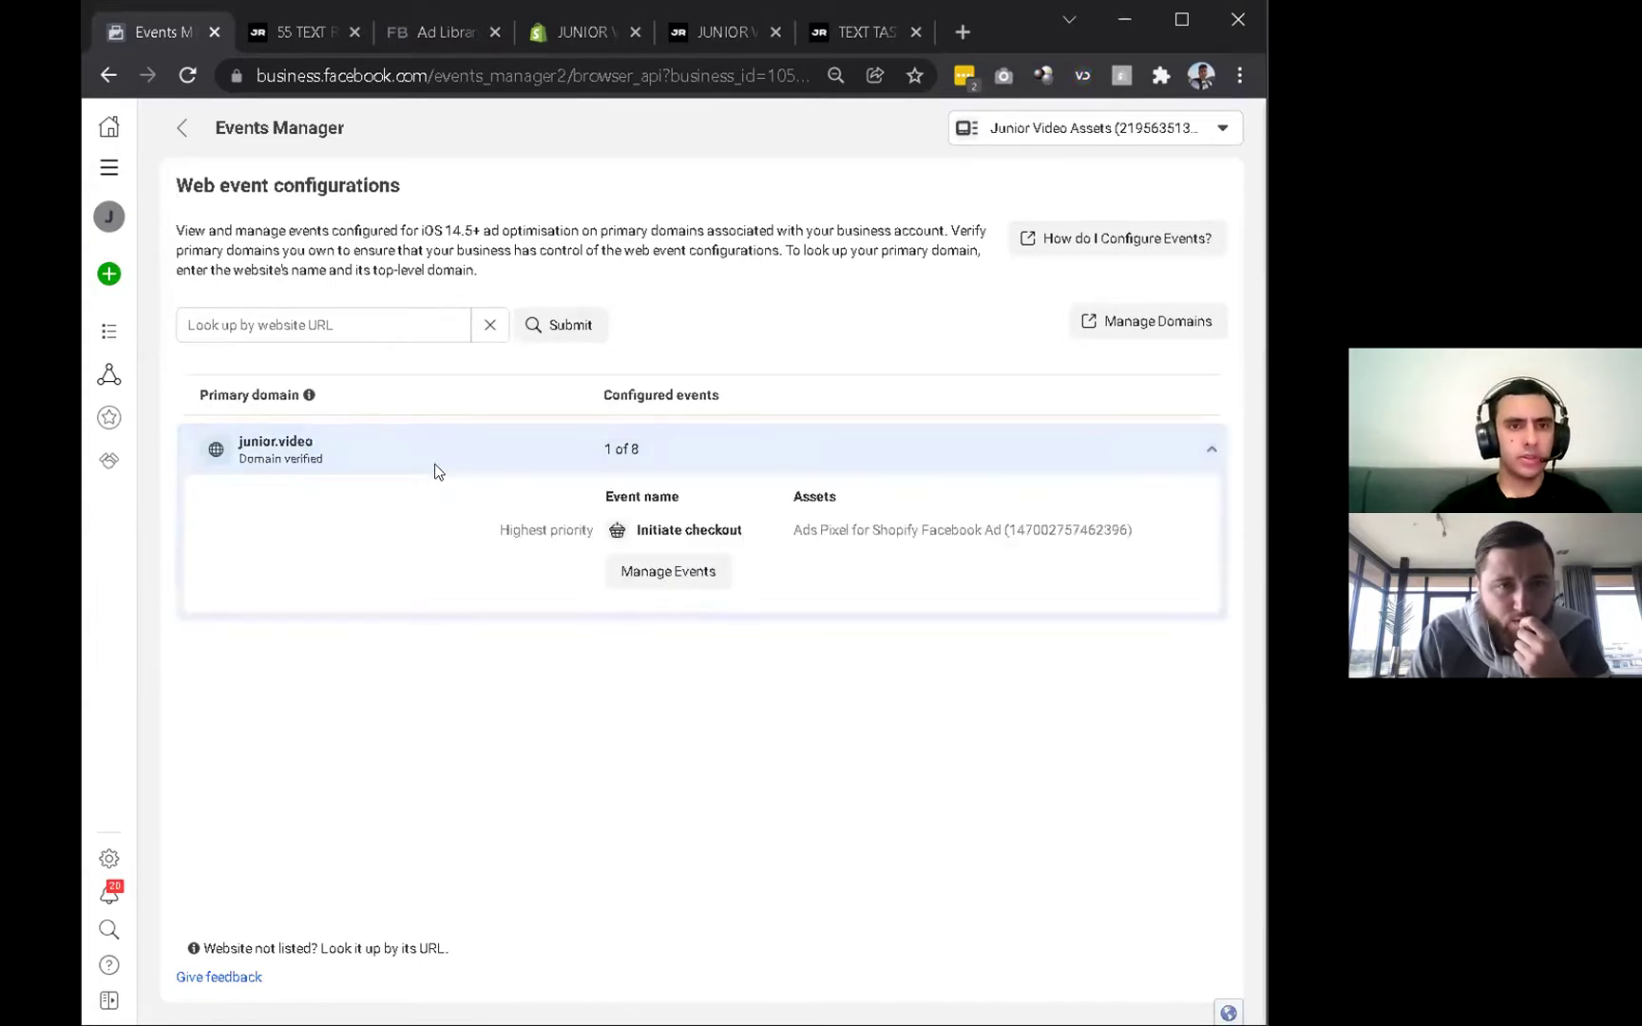
pyautogui.click(700, 568)
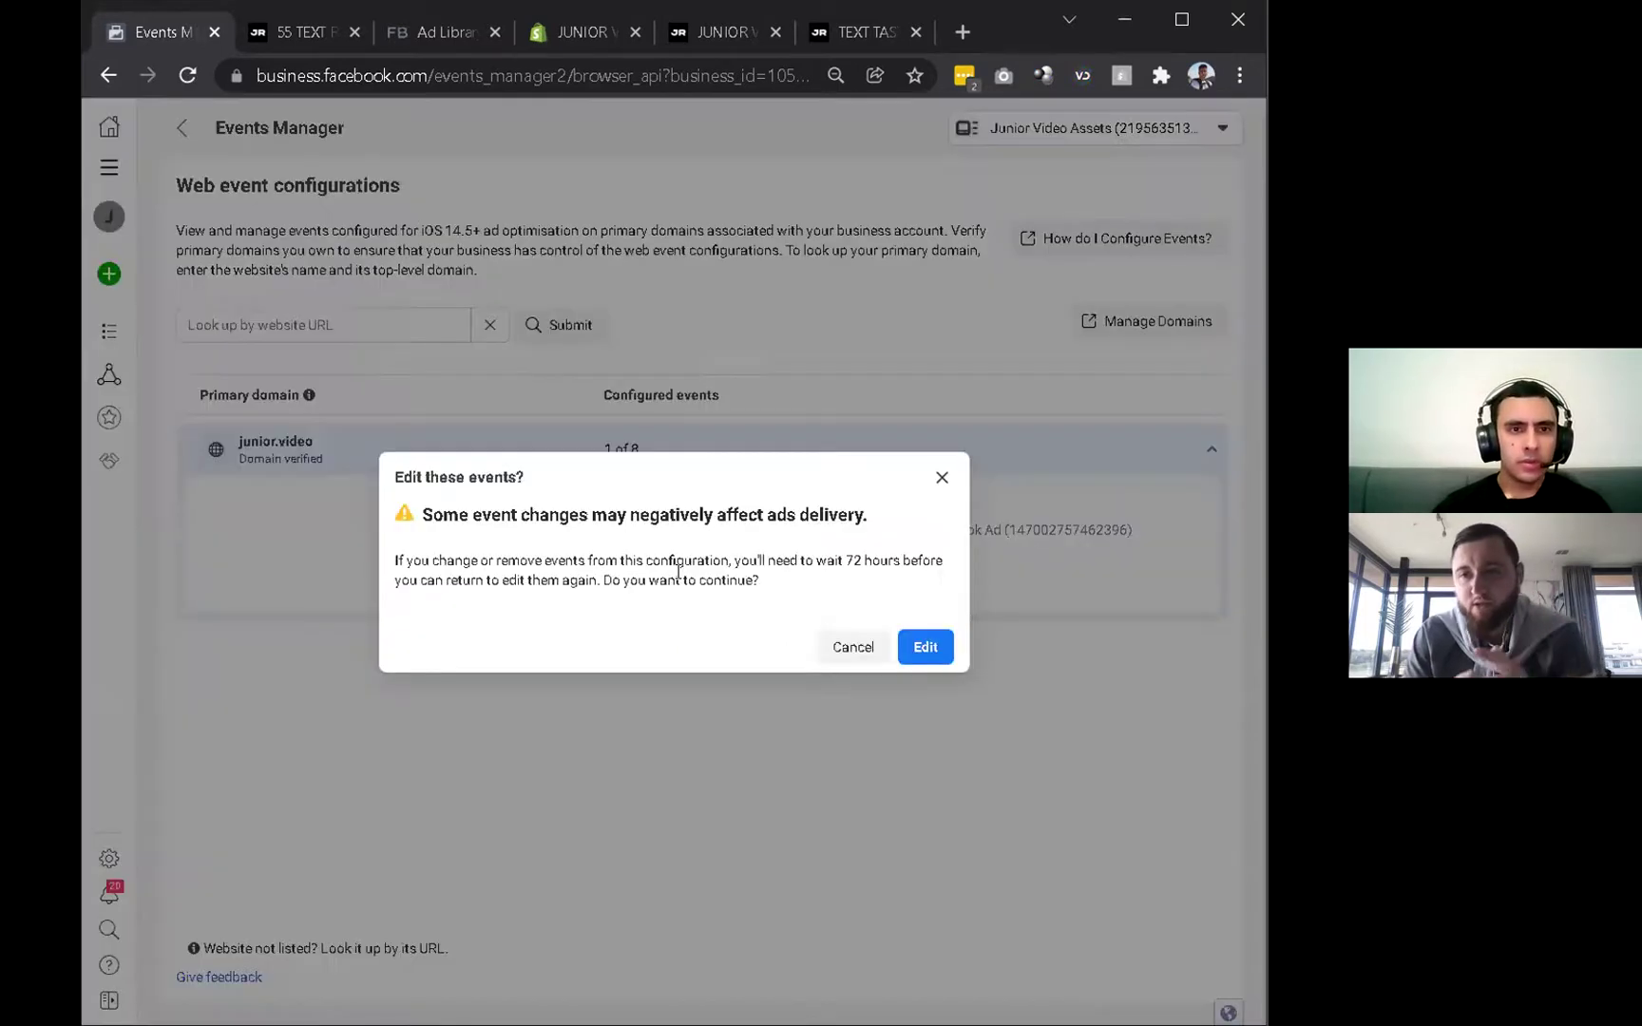
pyautogui.click(922, 649)
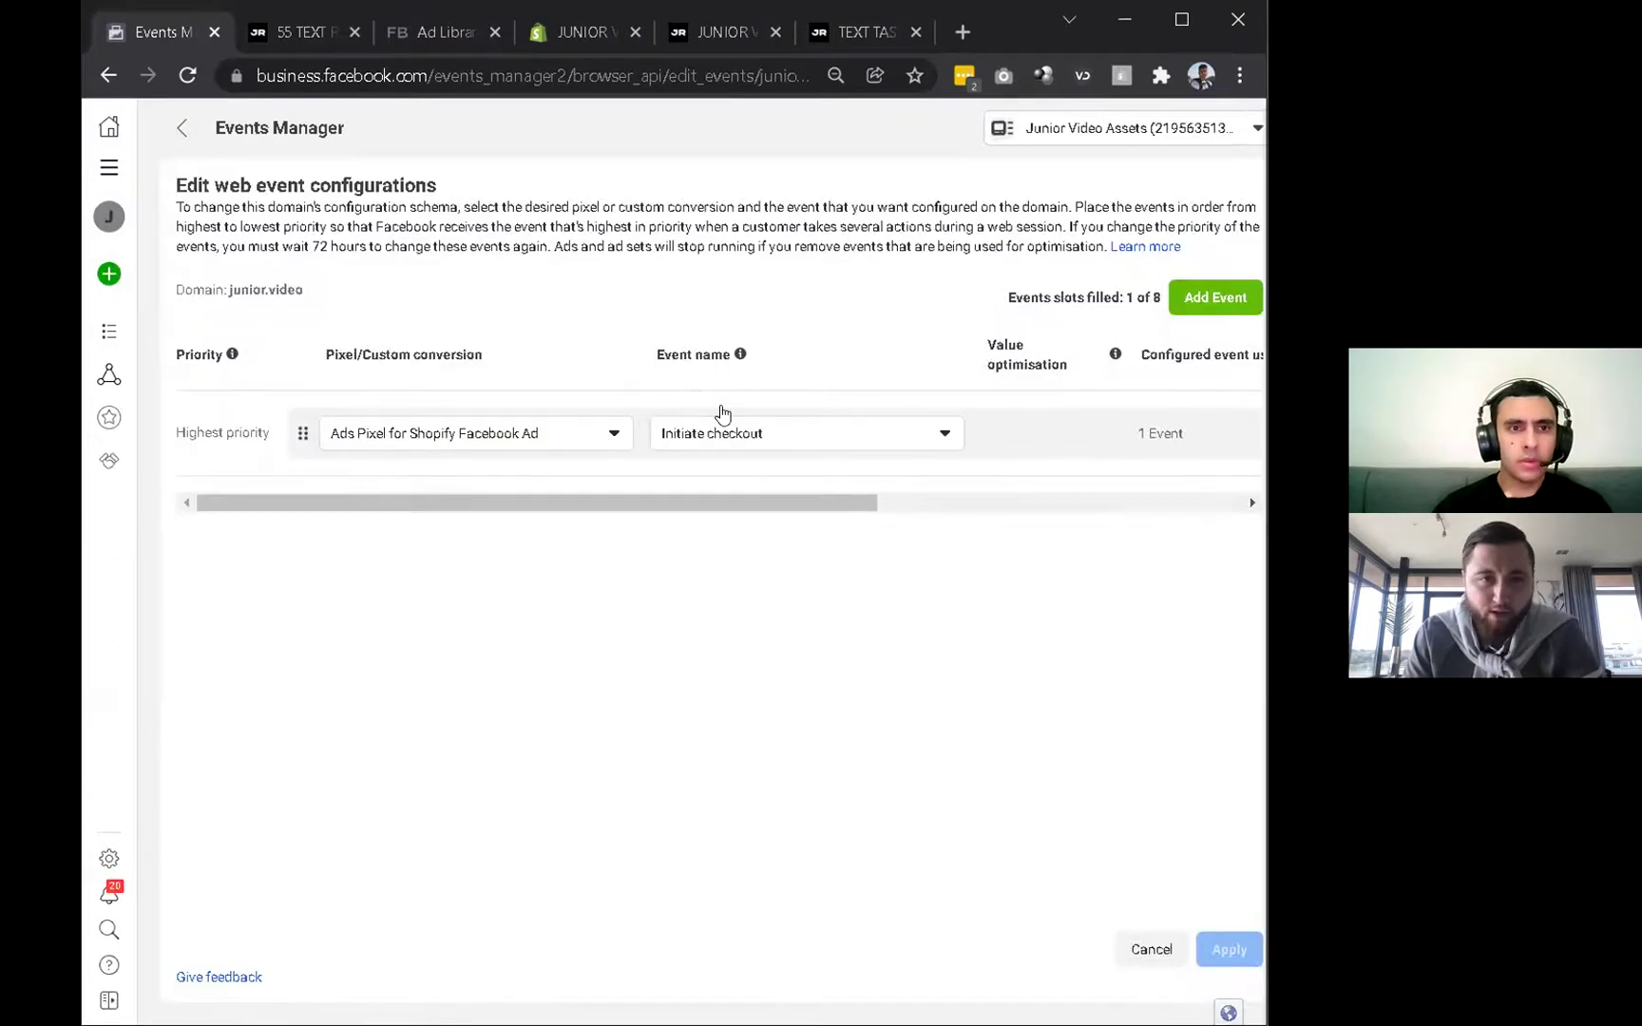
pyautogui.click(1170, 313)
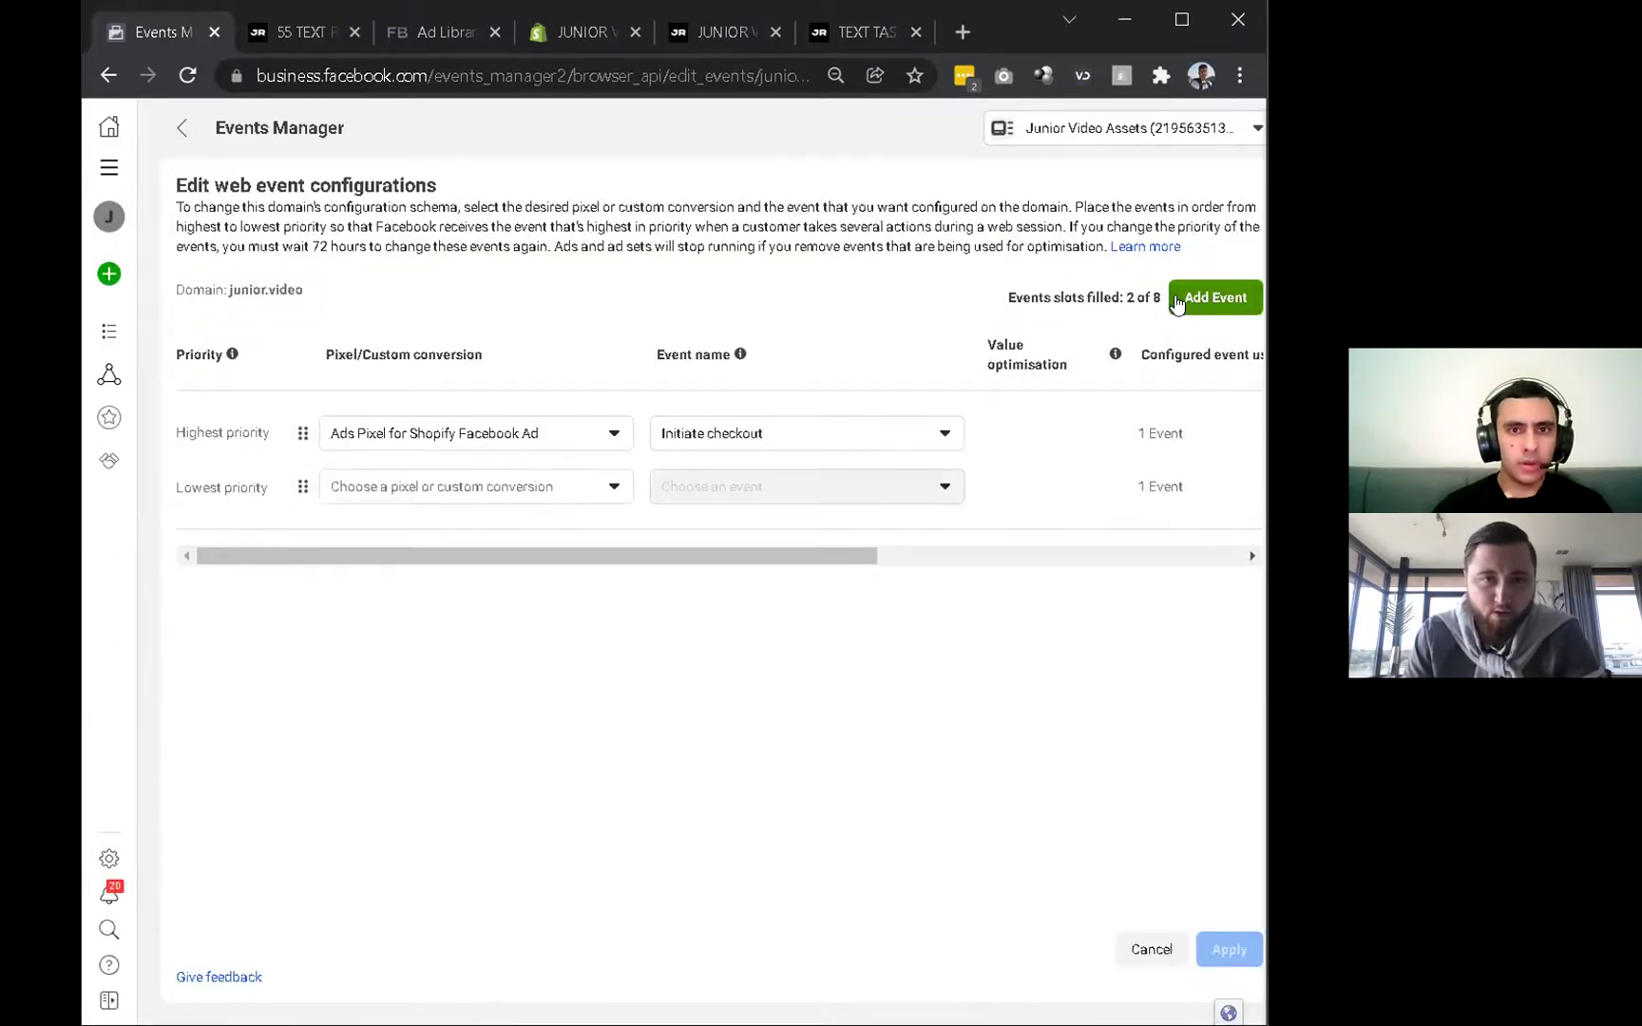
pyautogui.click(758, 433)
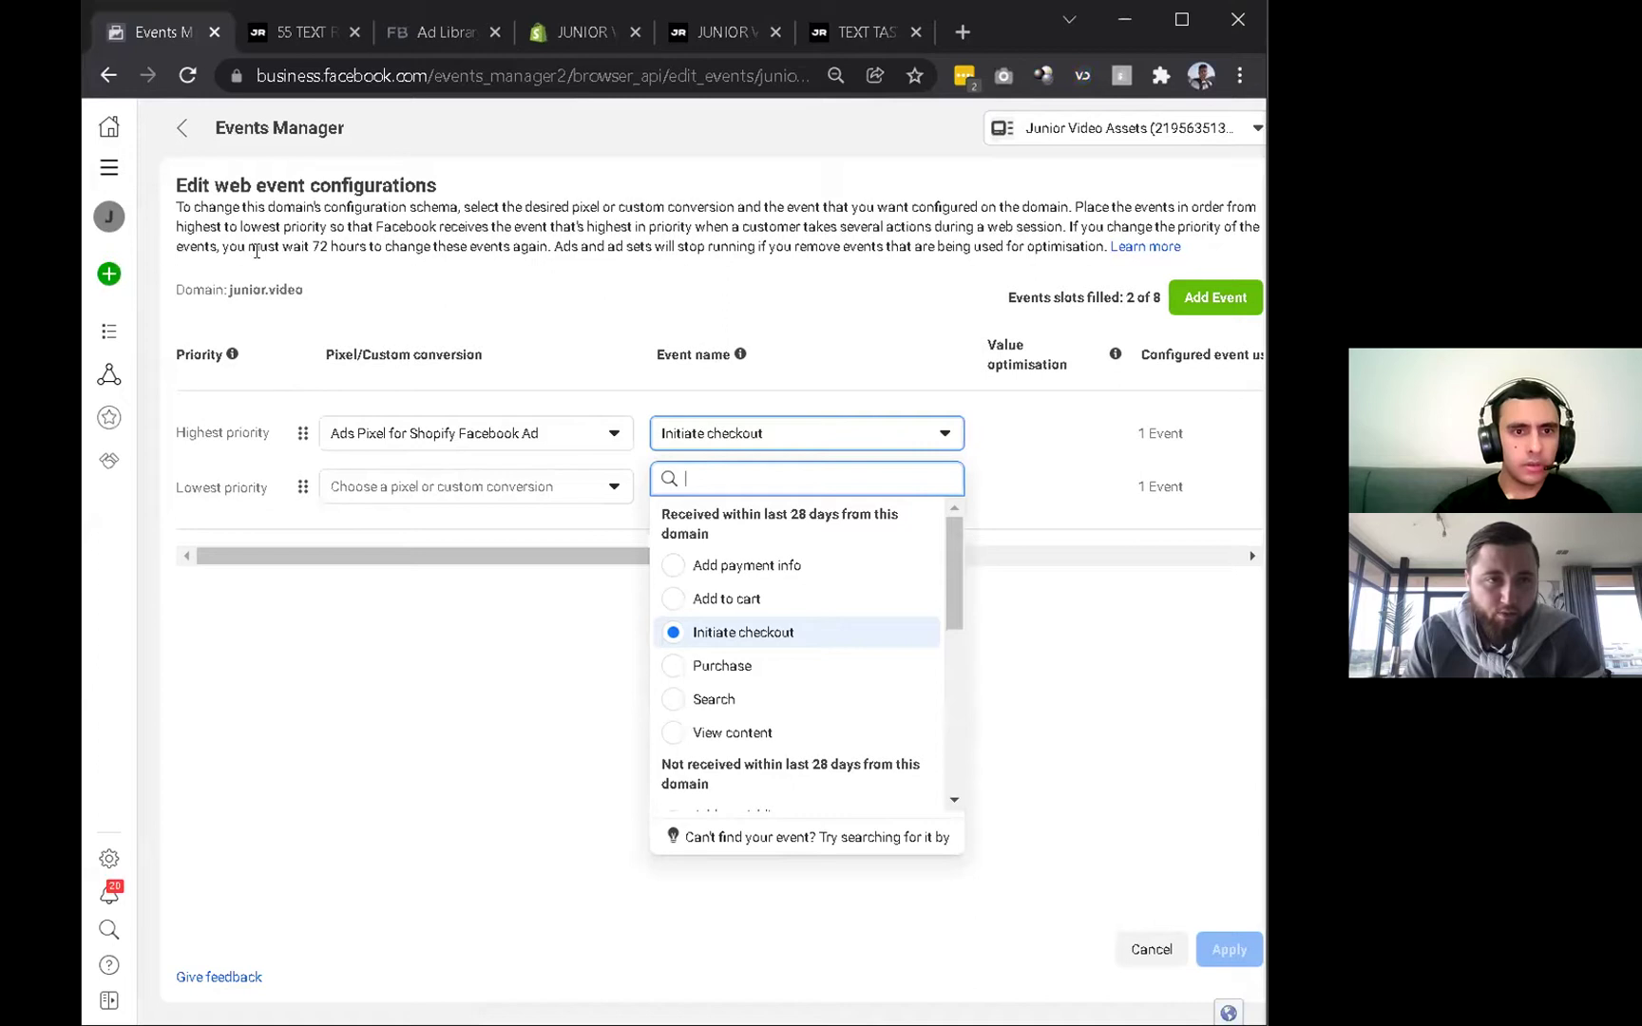
pyautogui.click(673, 666)
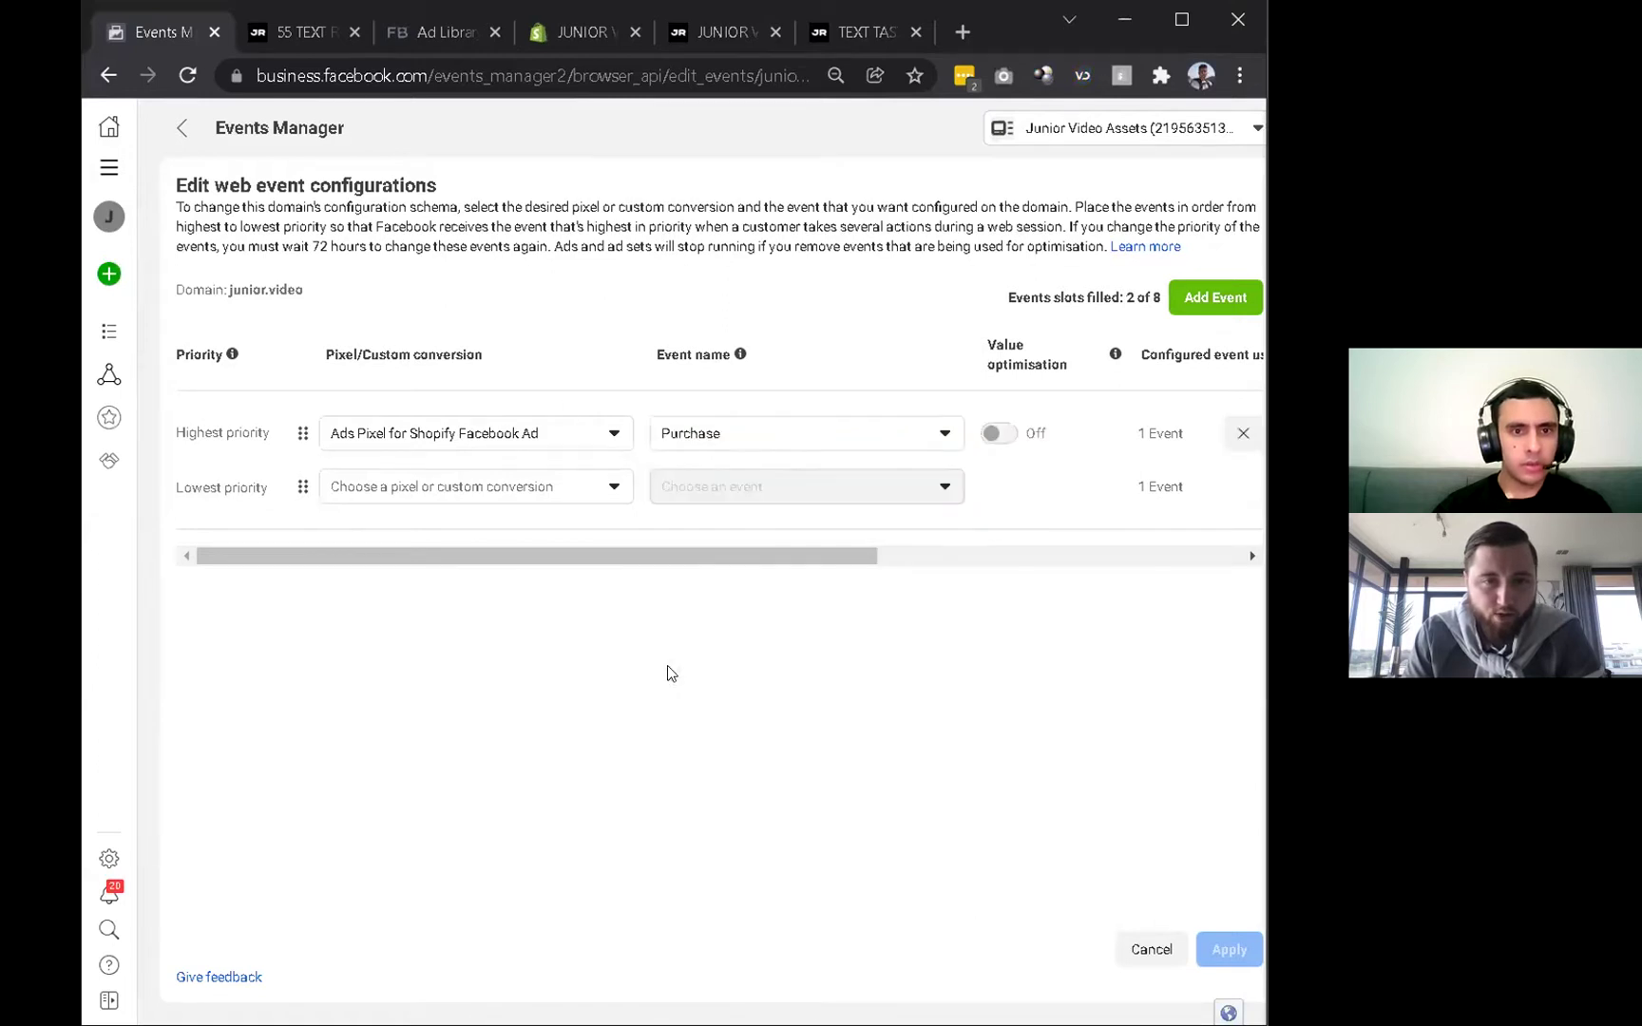
# Set the second slot to Initiate checkout on the Shopify ads pixel.
pyautogui.click(608, 487)
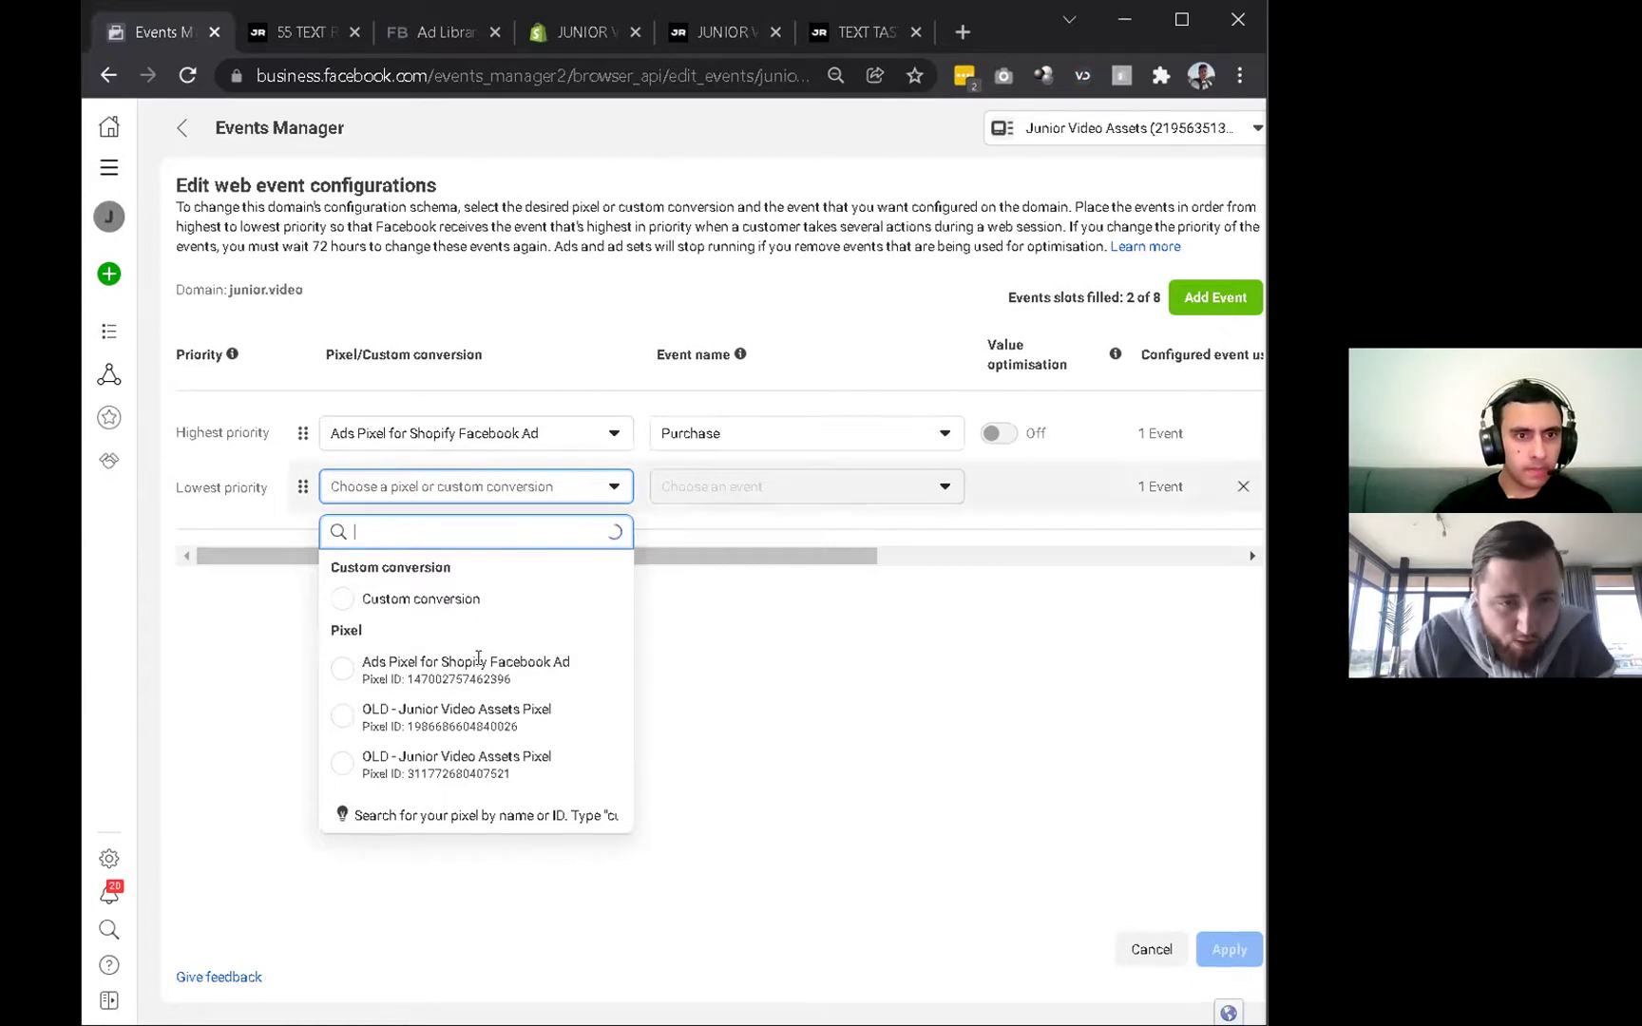
pyautogui.click(570, 667)
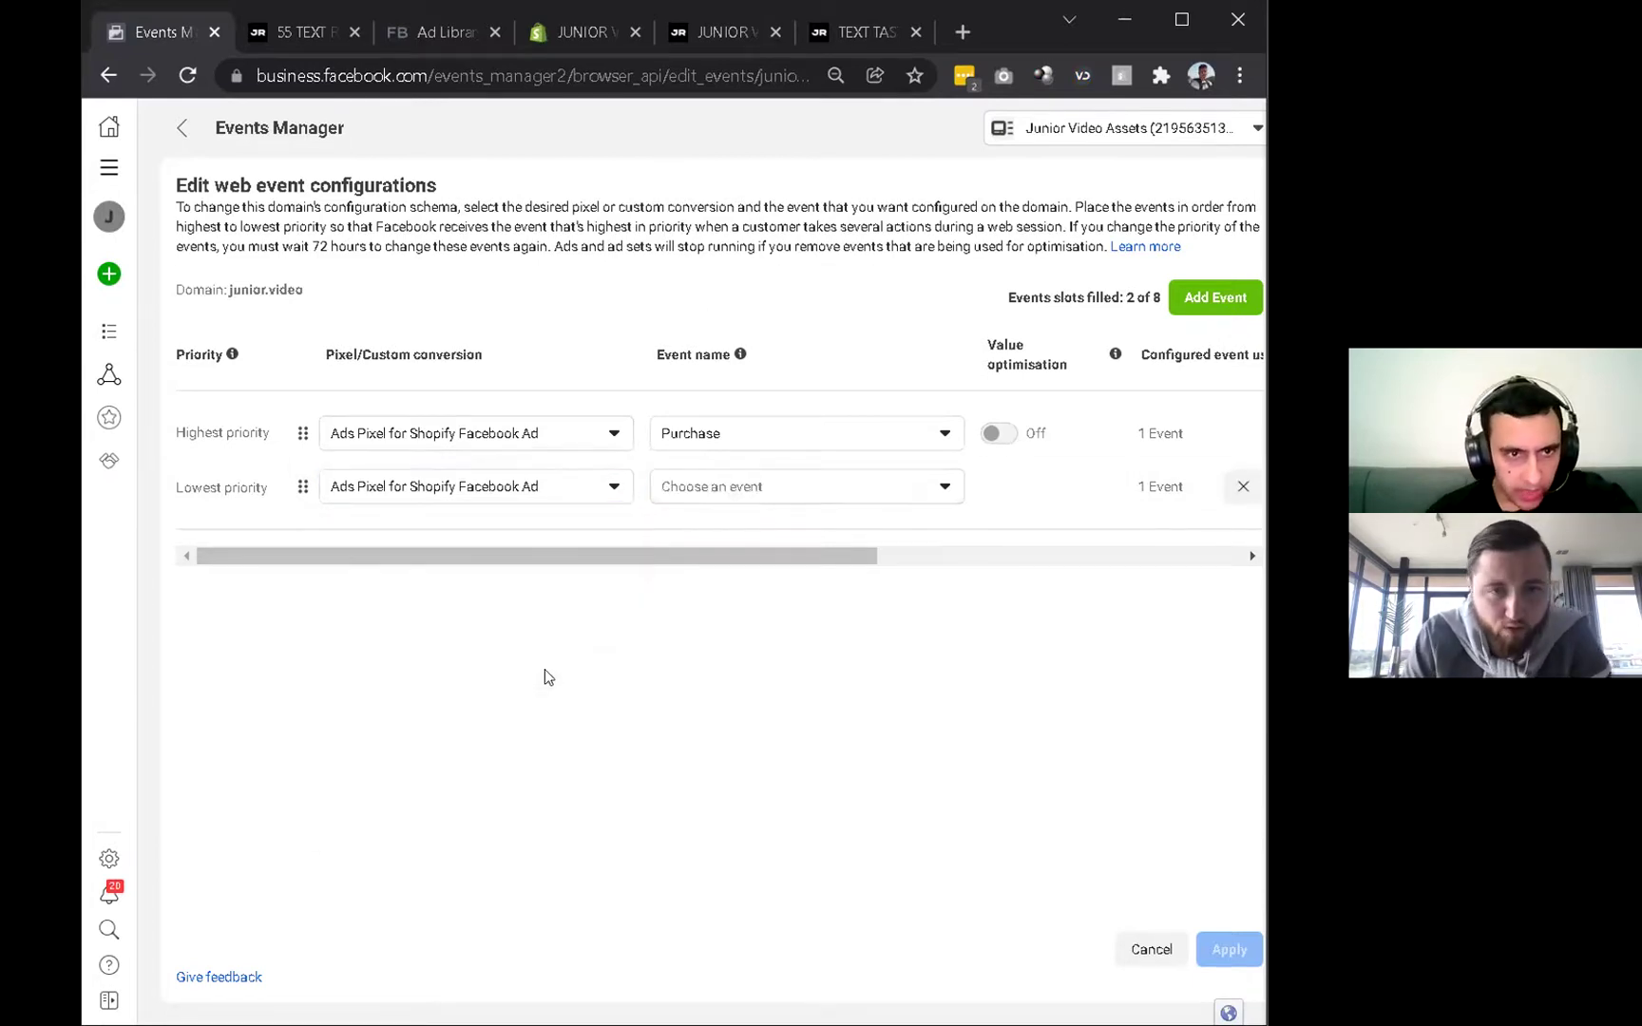
pyautogui.click(791, 486)
pyautogui.click(669, 679)
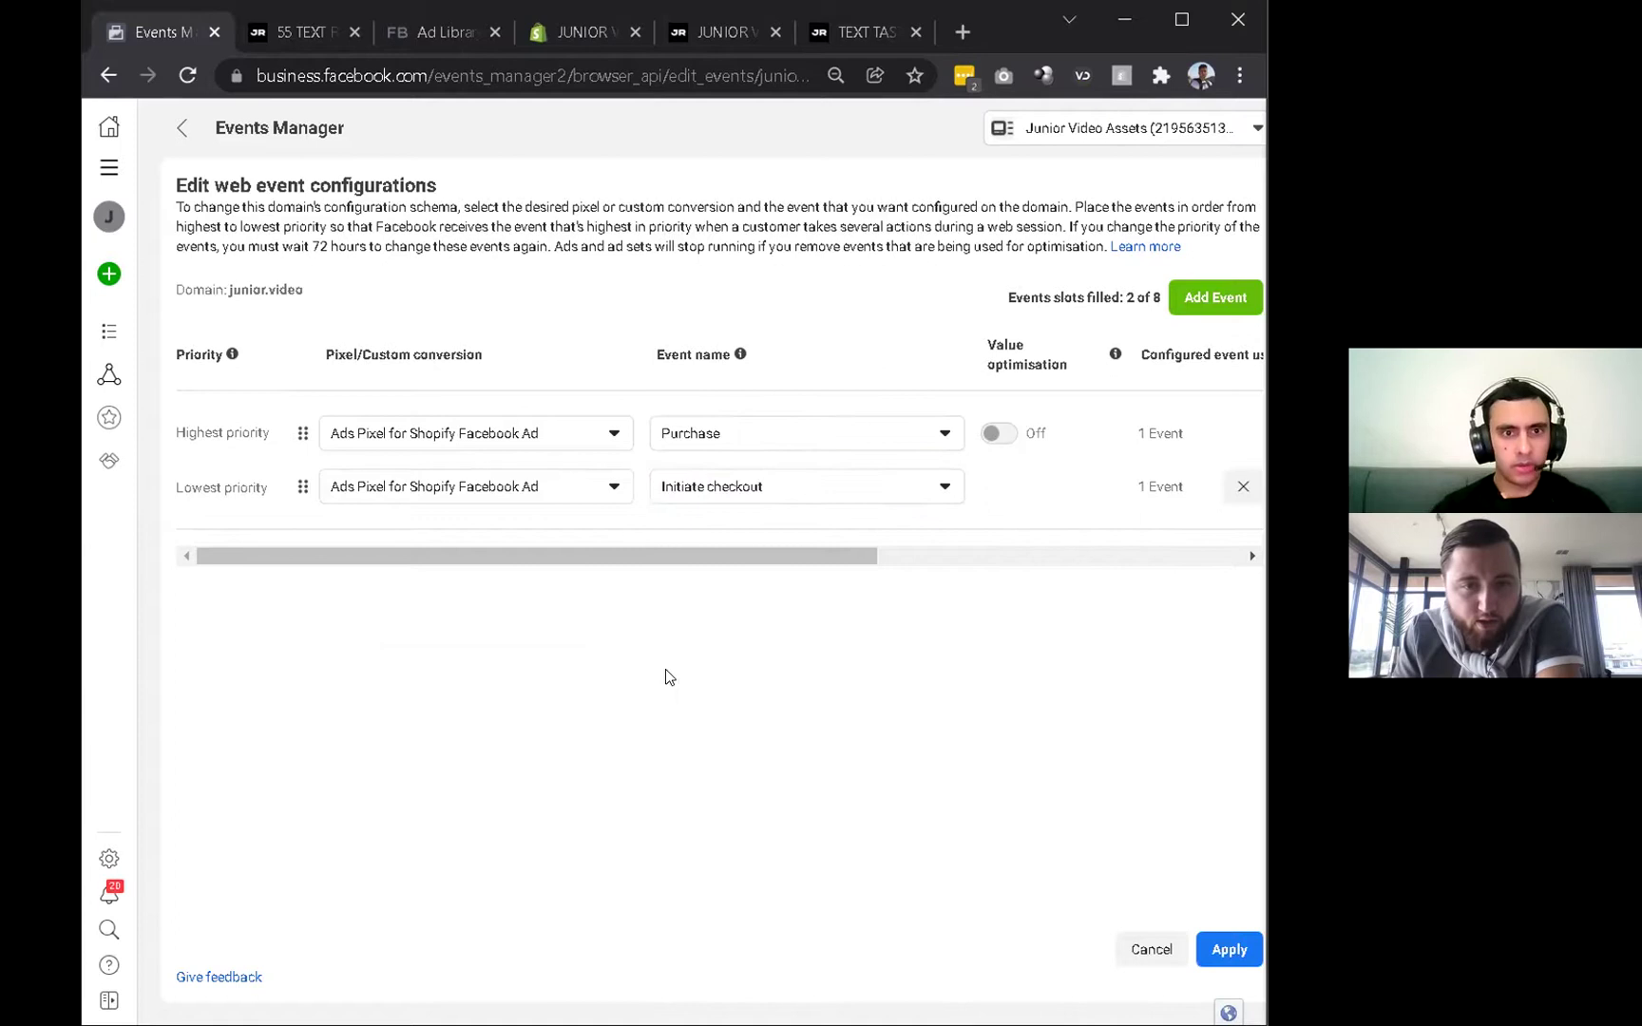
# Add a third slot with View content on the Shopify ads pixel, dismissing the value optimisation notice.
pyautogui.click(1212, 305)
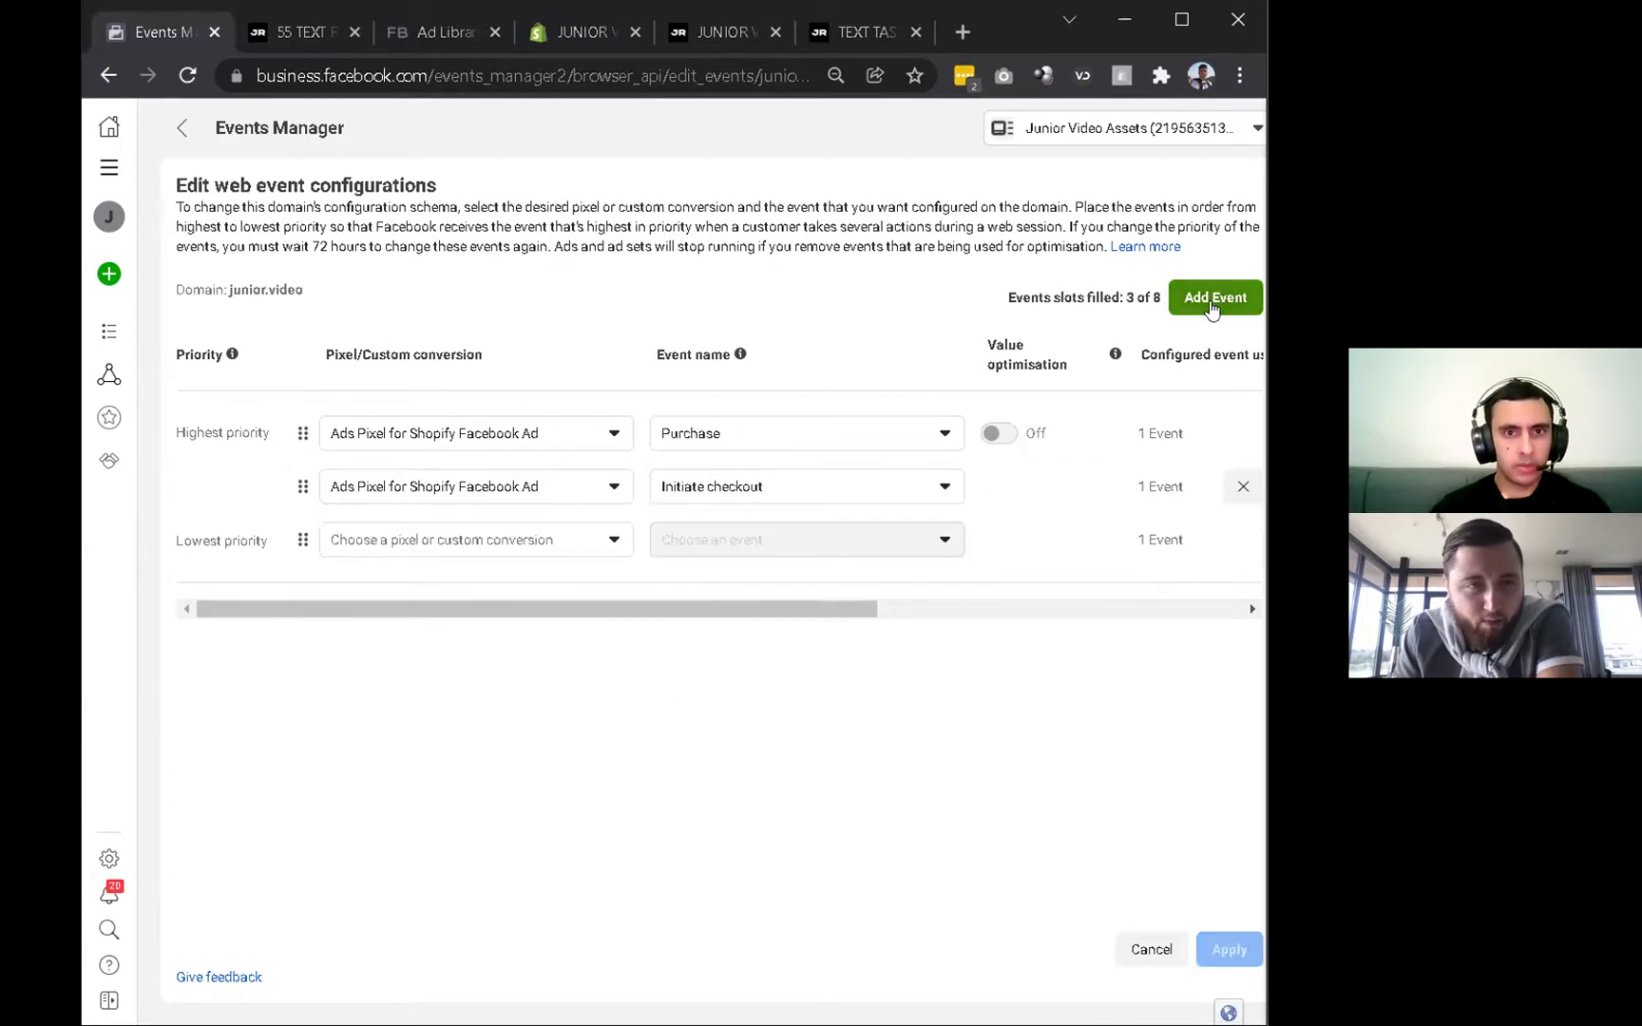
pyautogui.click(408, 530)
pyautogui.click(492, 728)
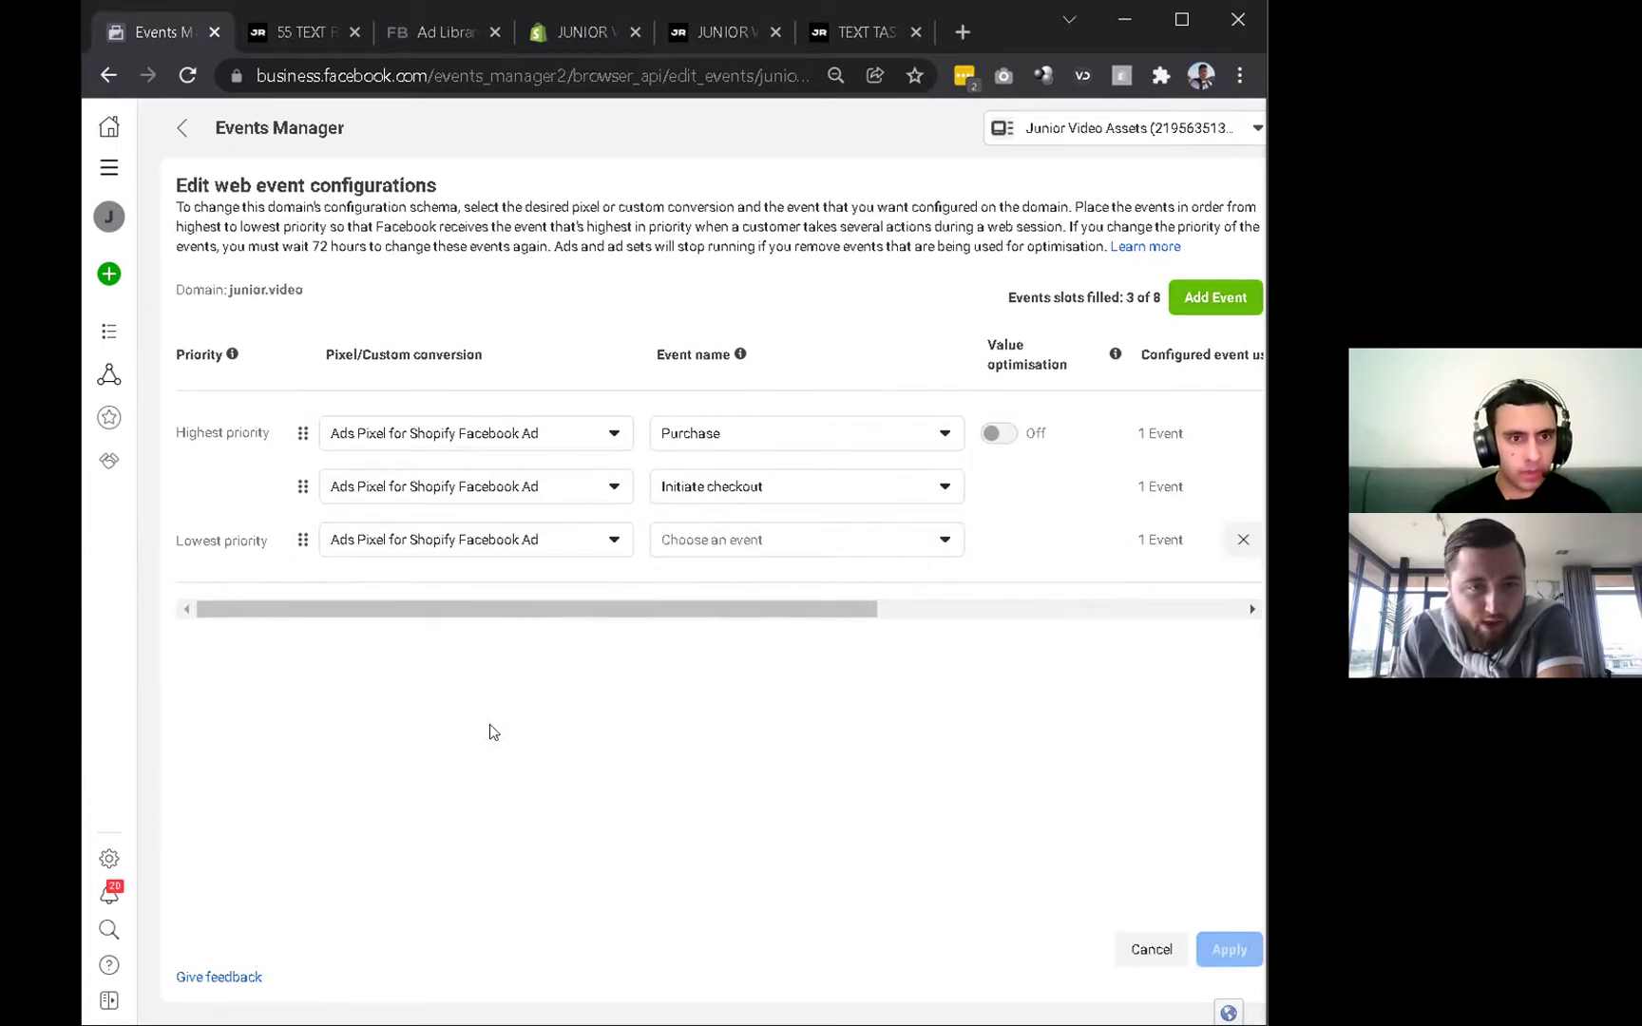
pyautogui.click(843, 540)
pyautogui.scroll(-1, 822, 784)
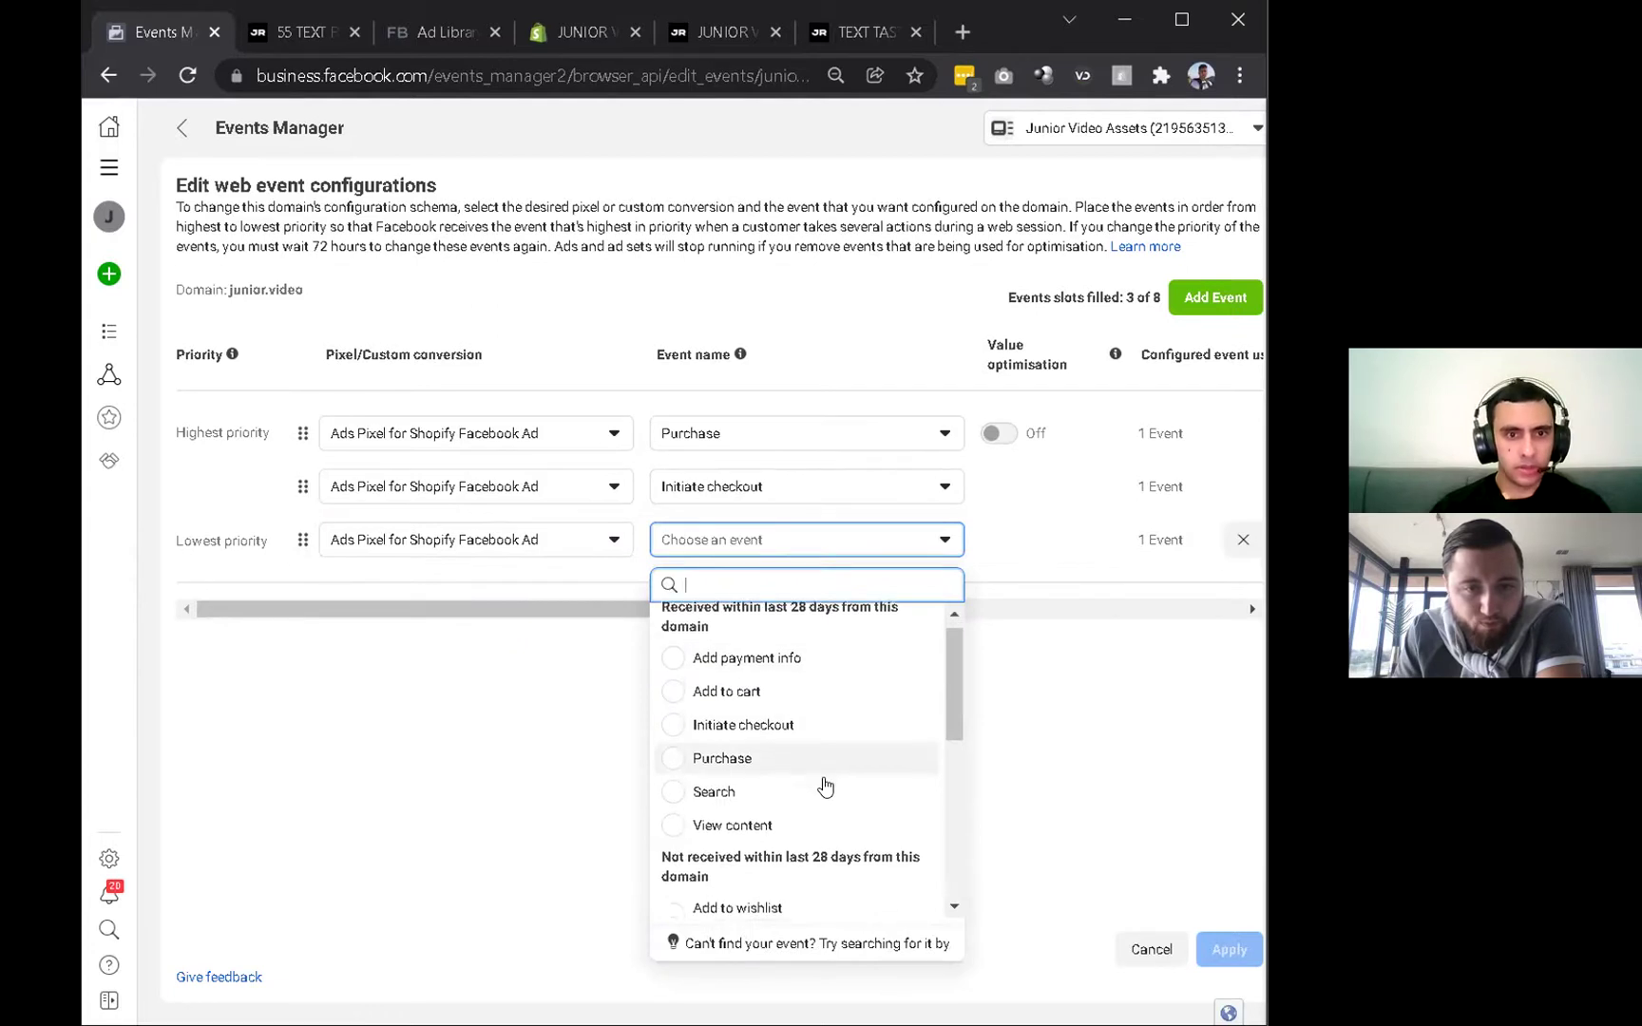
pyautogui.scroll(-2, 825, 786)
pyautogui.scroll(3, 824, 786)
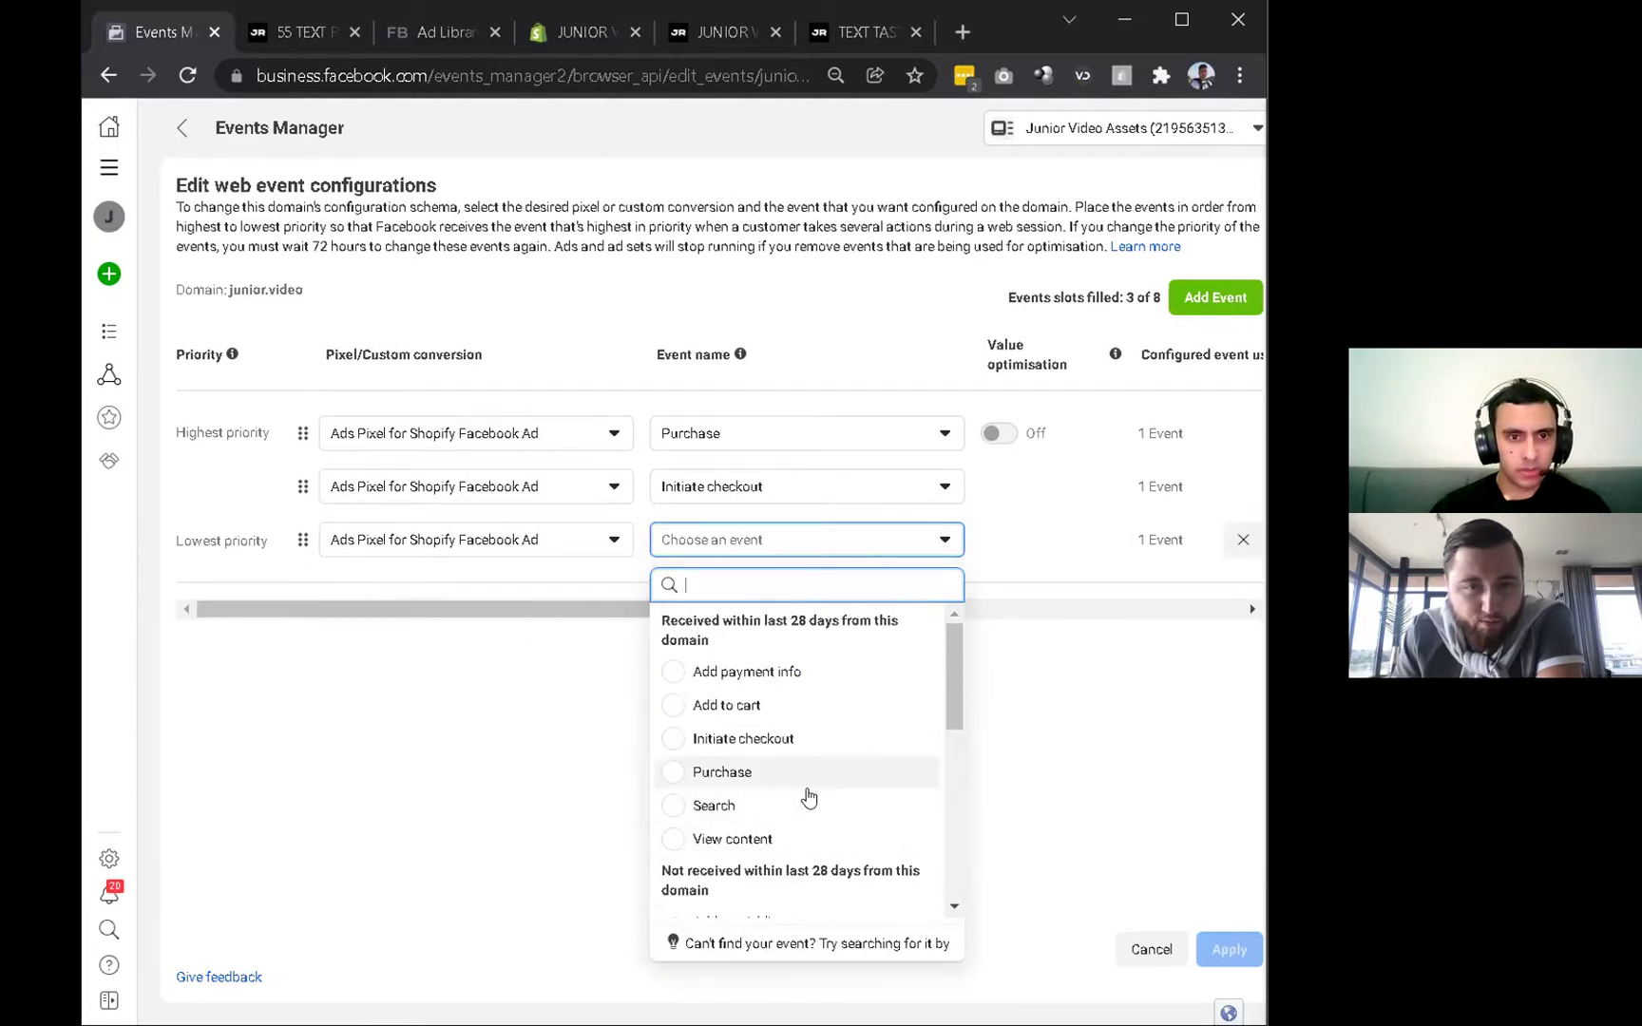
pyautogui.click(797, 838)
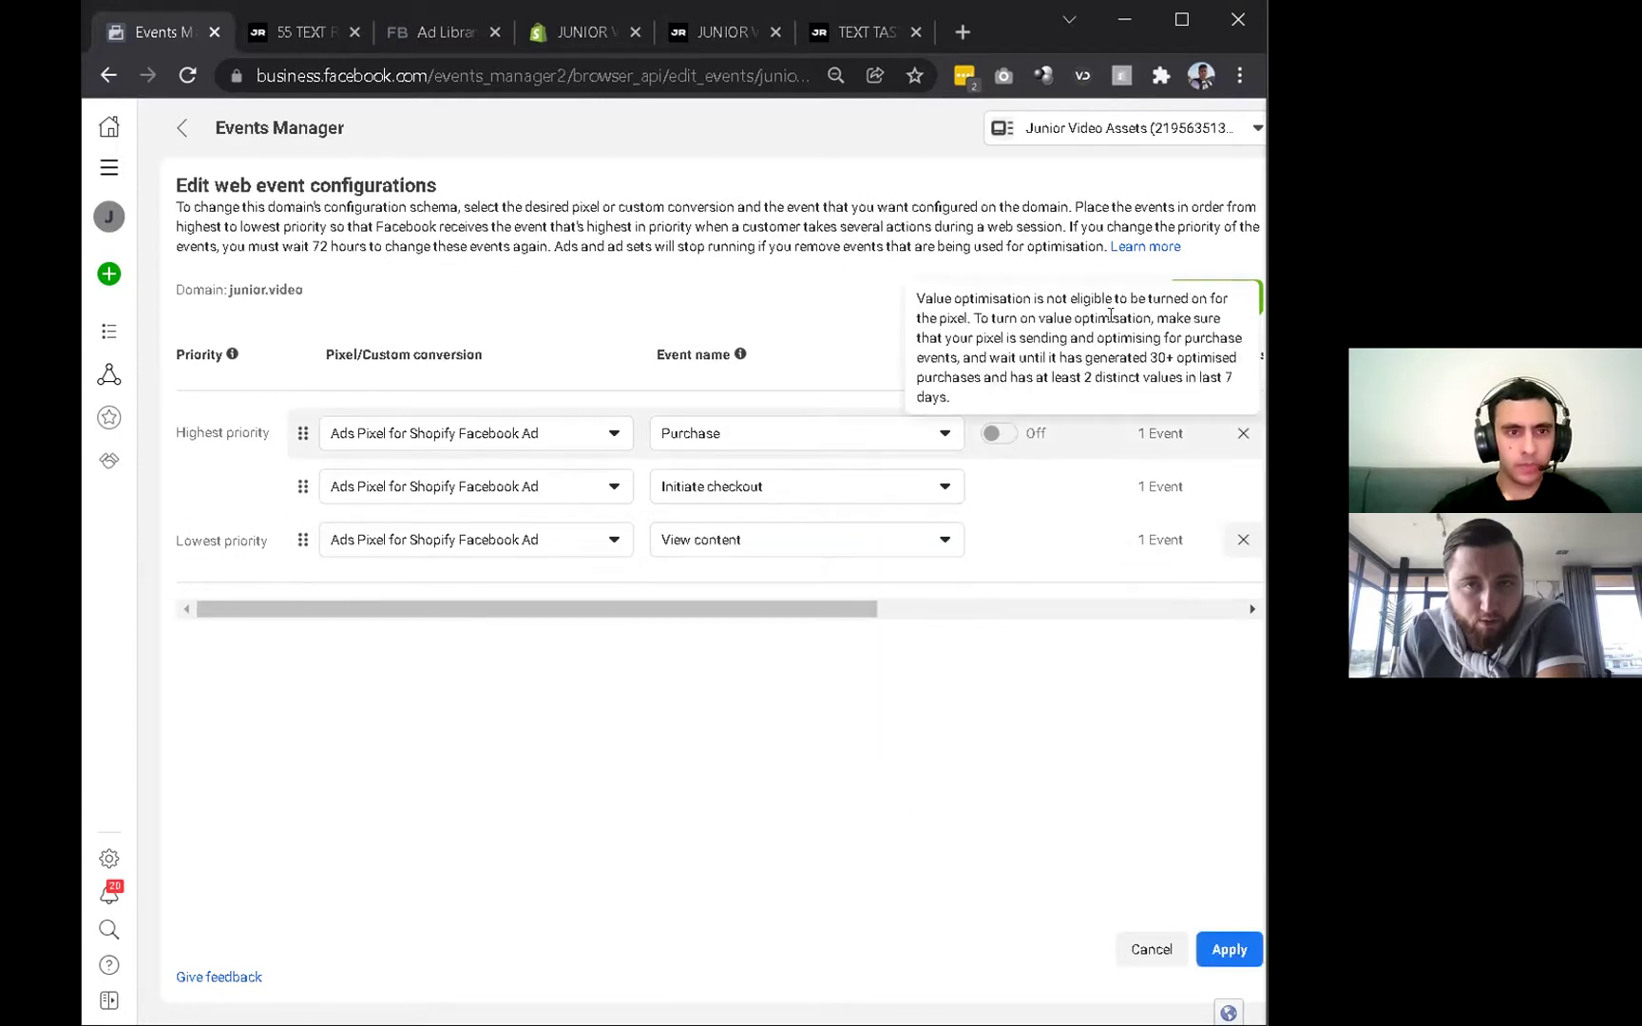
pyautogui.click(989, 291)
# Add a fourth, lowest-priority slot with Add to cart on the Shopify ads pixel.
pyautogui.click(1248, 300)
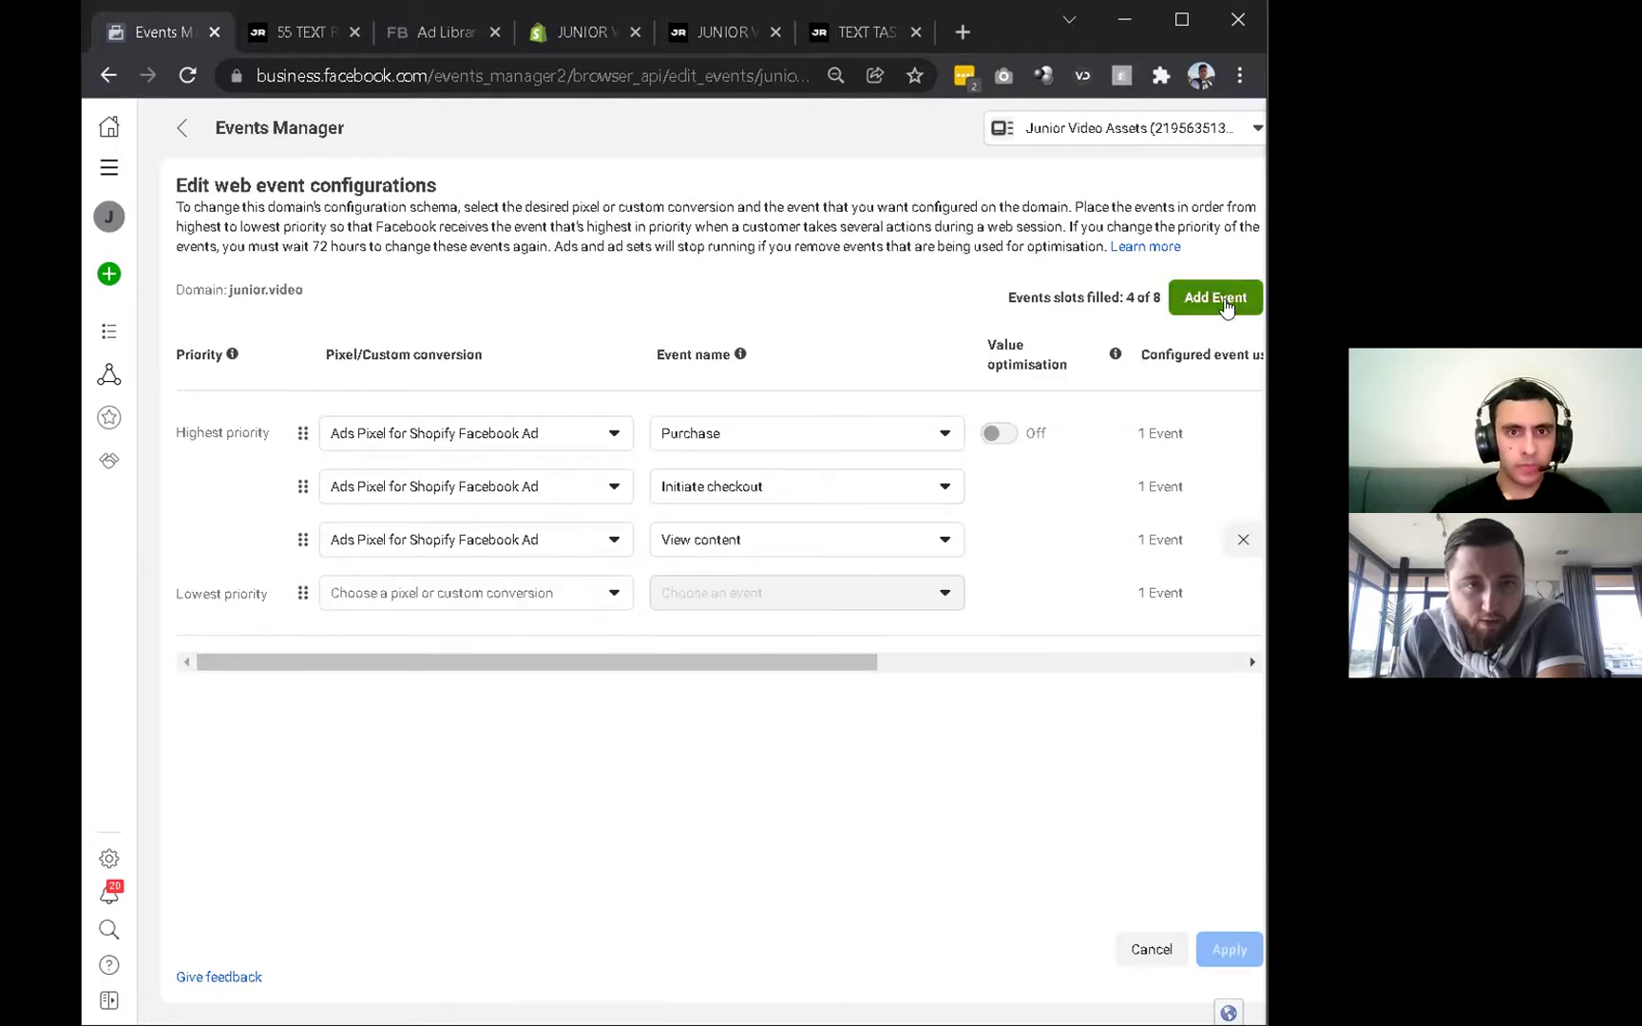
pyautogui.click(443, 597)
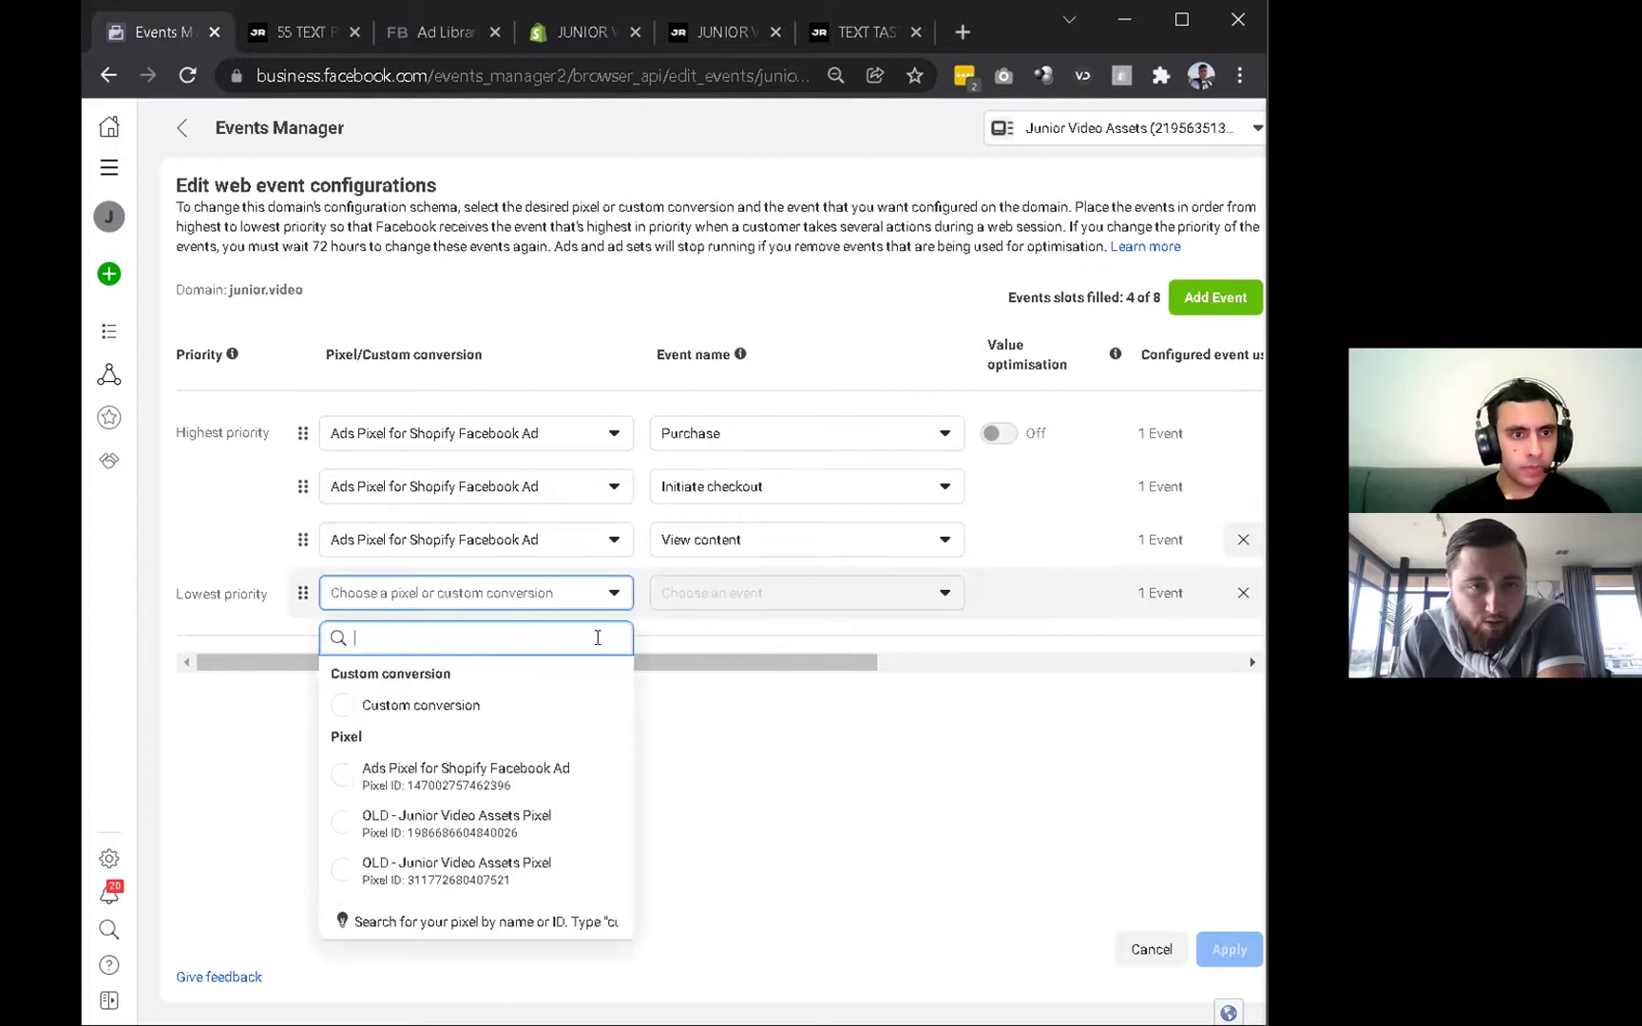
pyautogui.click(488, 775)
pyautogui.click(832, 597)
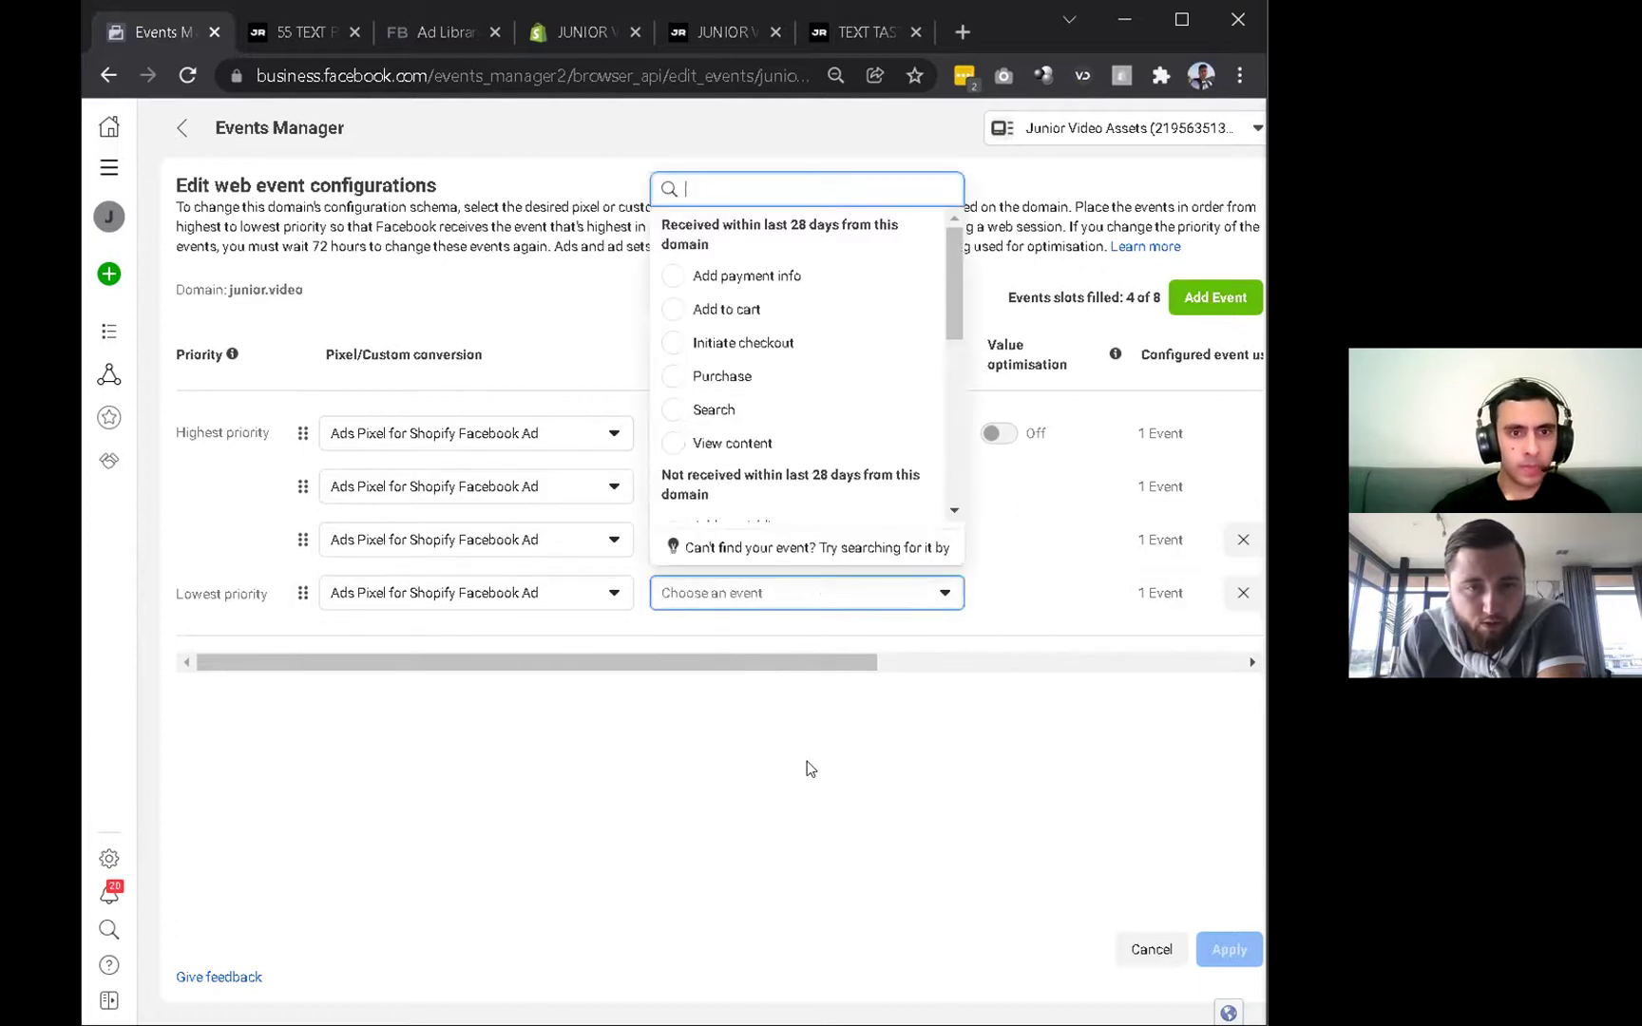
pyautogui.click(727, 309)
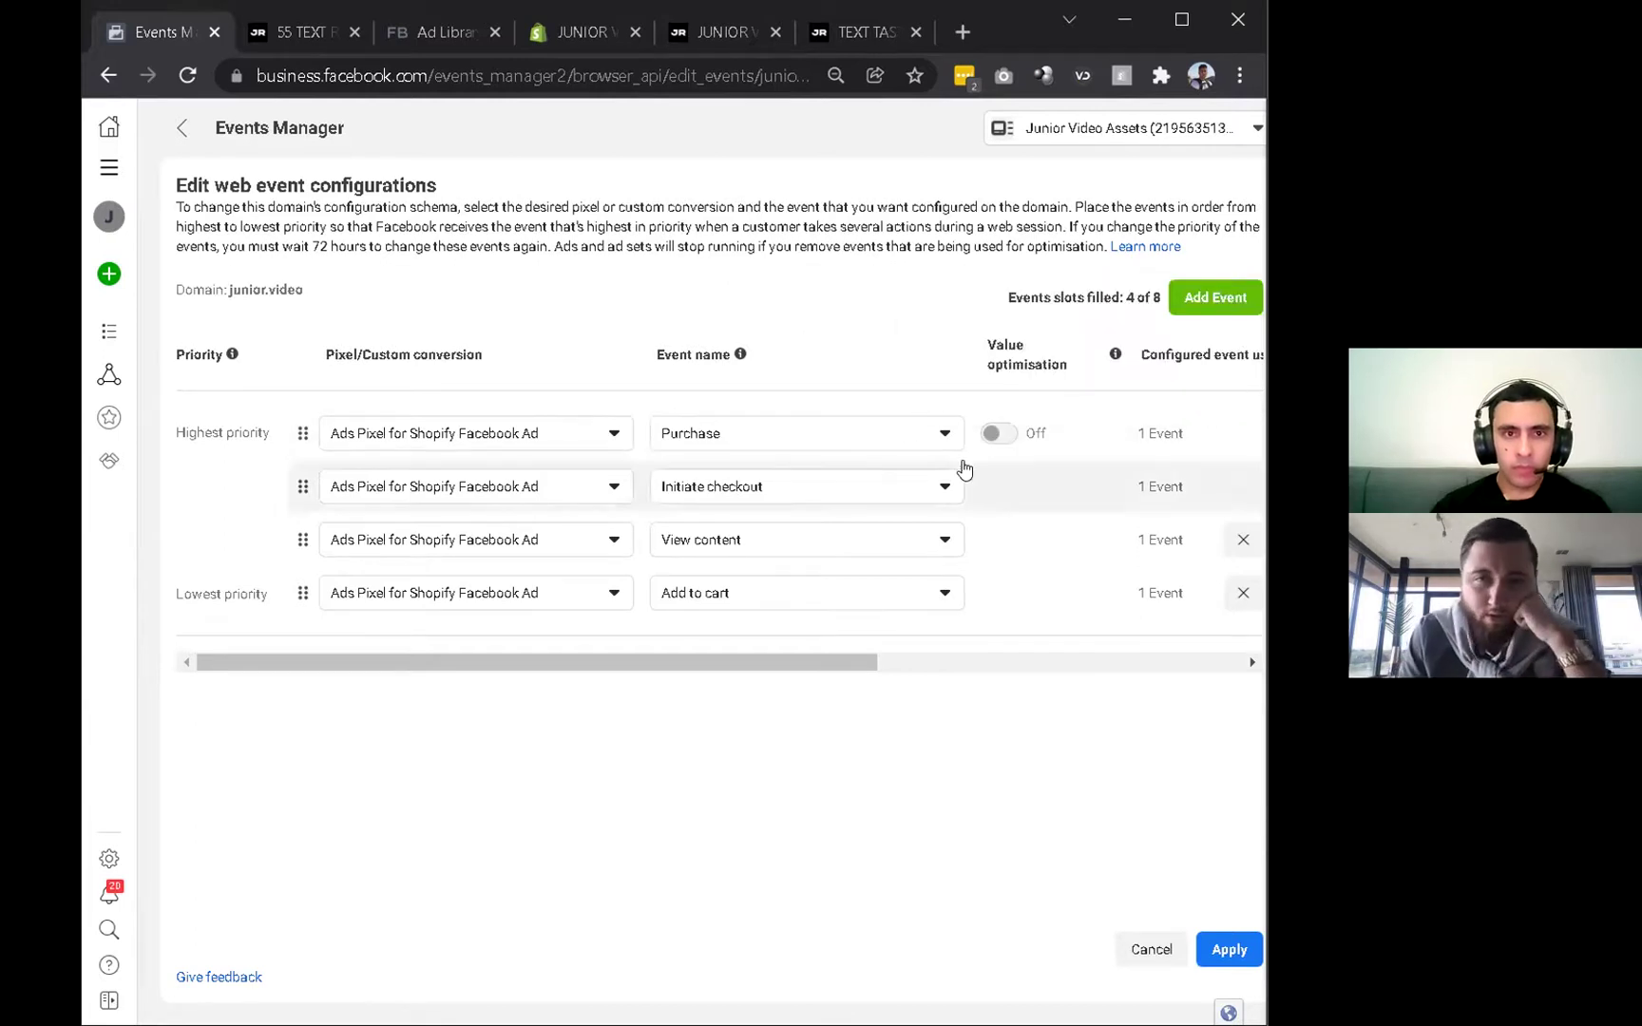
pyautogui.moveTo(767, 663)
pyautogui.mouseDown()
pyautogui.moveTo(1125, 663)
pyautogui.moveTo(766, 696)
pyautogui.mouseUp()
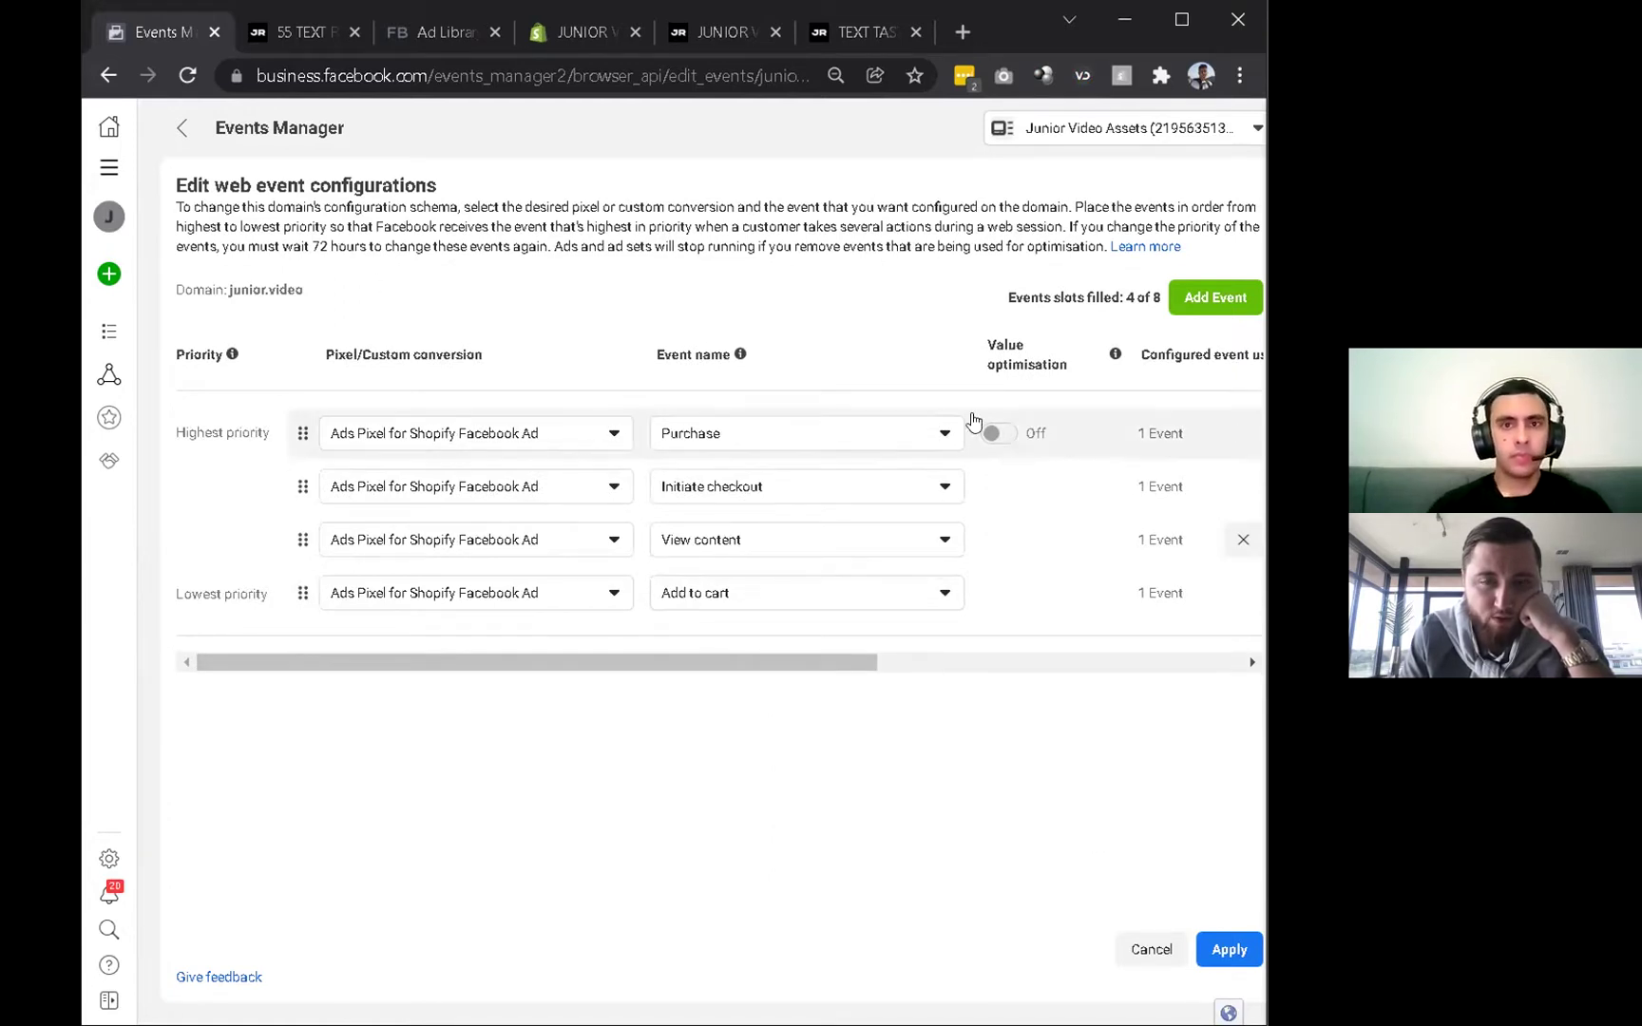
# Apply and confirm junior.video's four prioritised event changes (4 of 8 configured), then open All tools.
pyautogui.click(1228, 949)
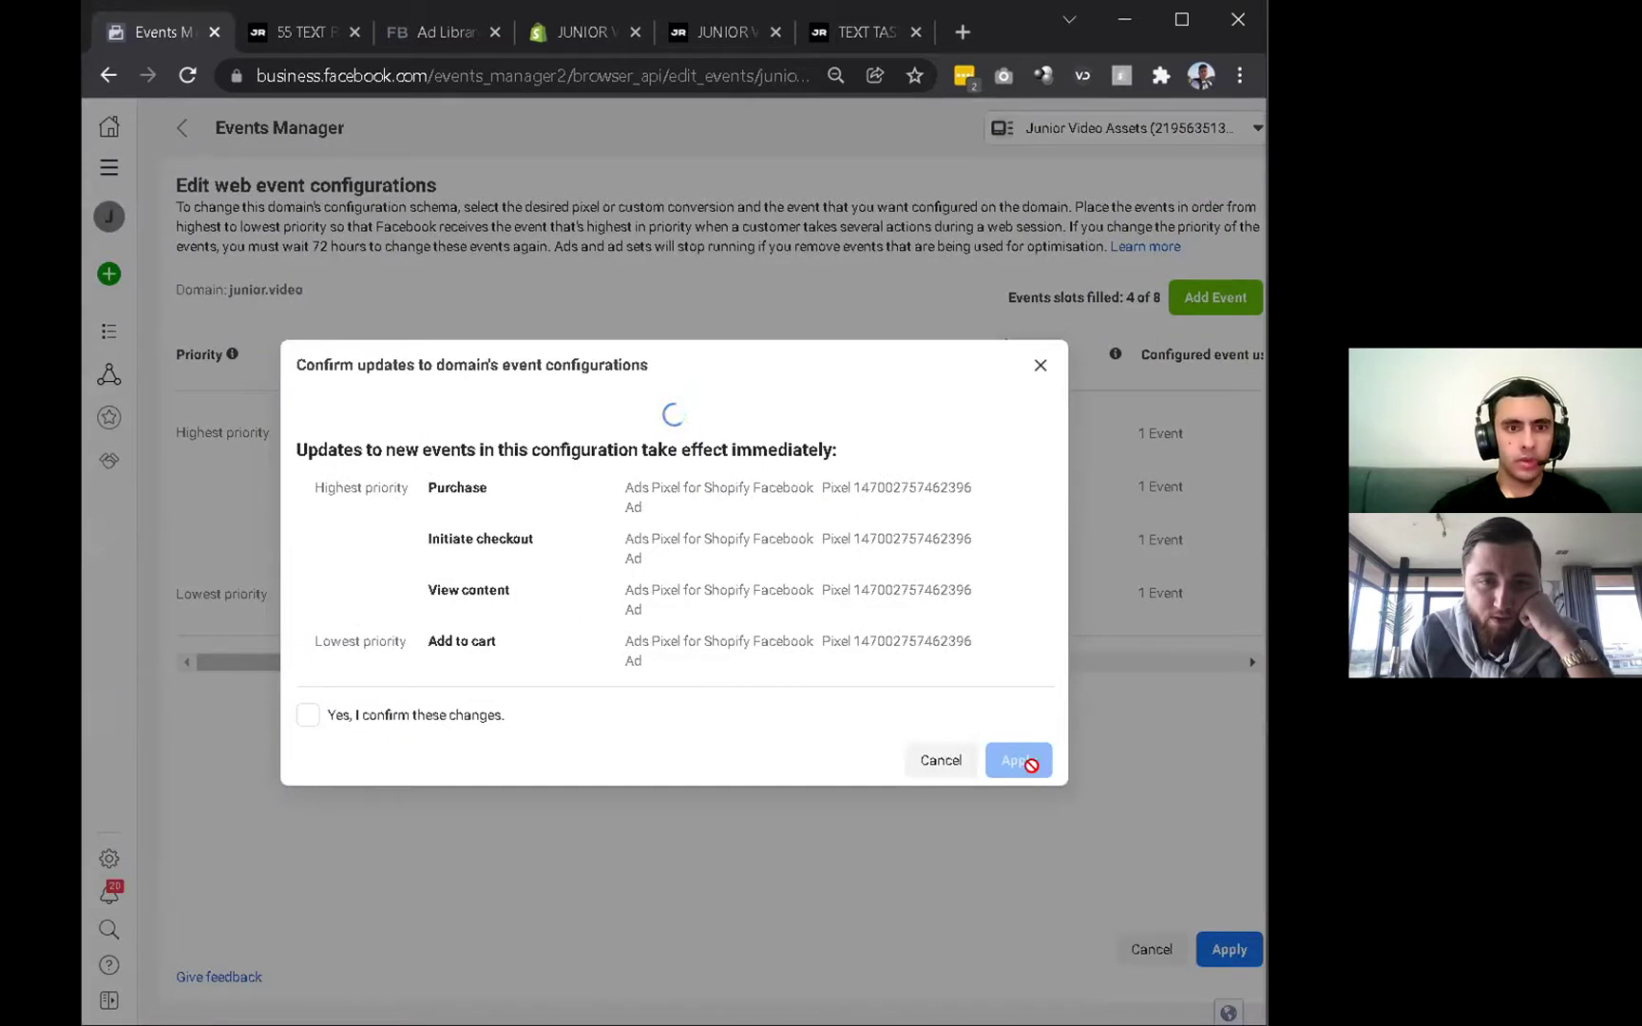
pyautogui.click(314, 690)
pyautogui.click(1015, 736)
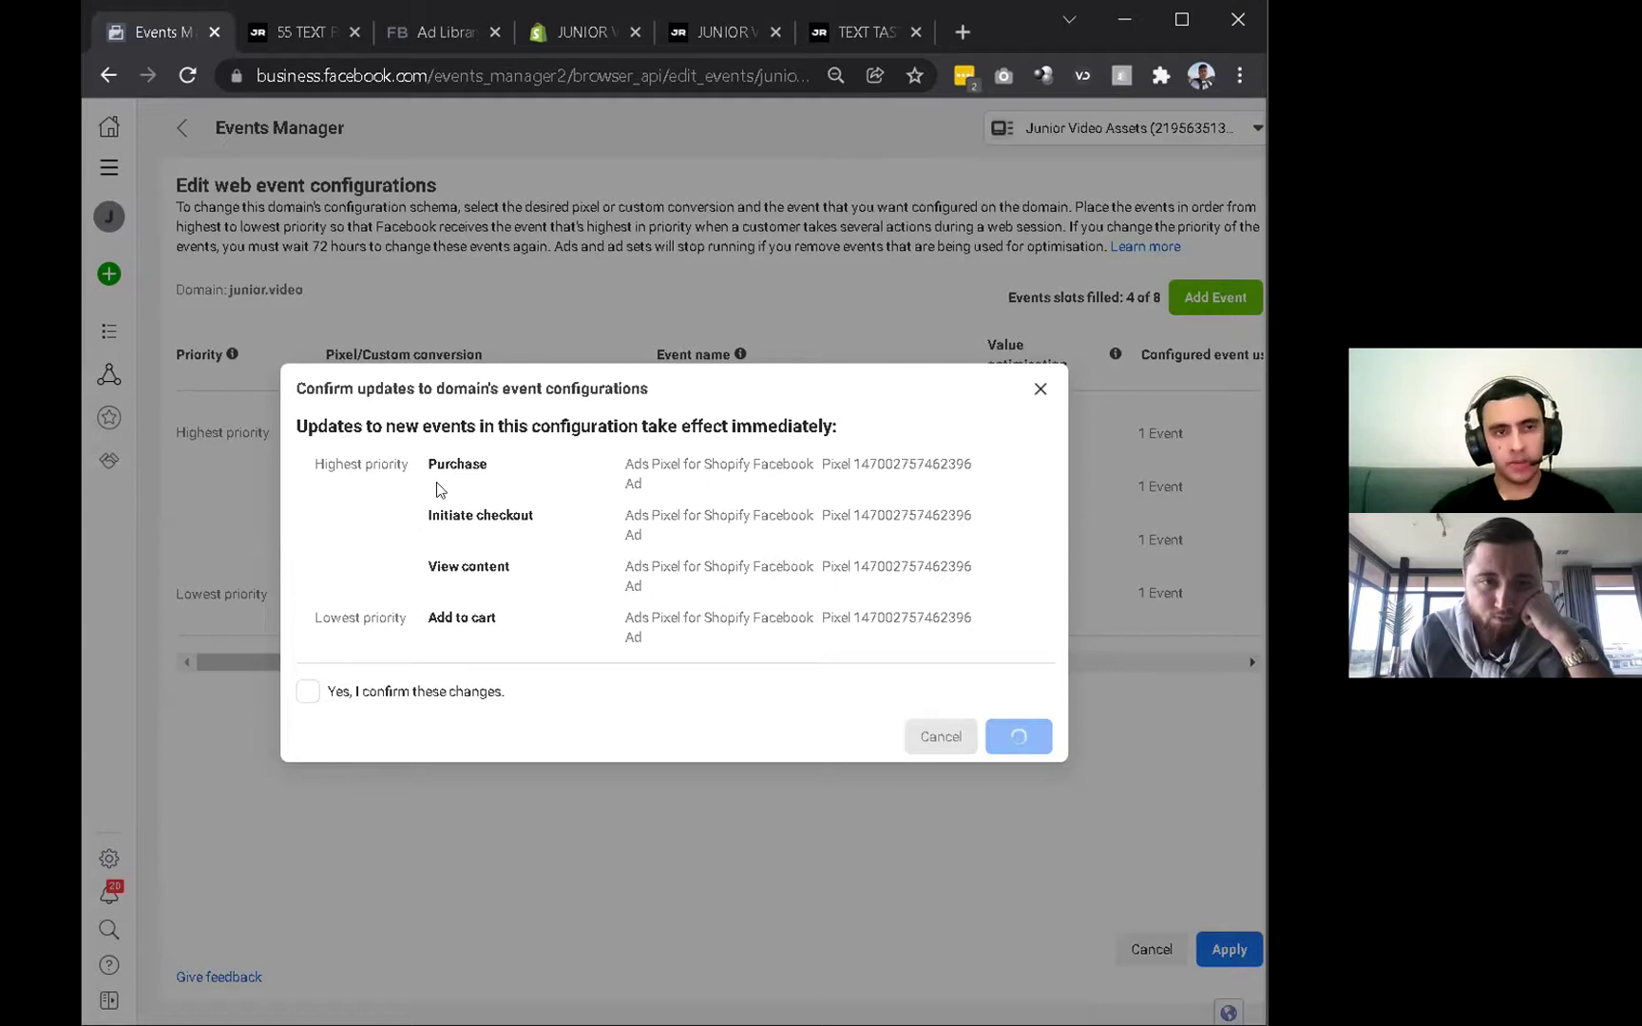
pyautogui.click(943, 621)
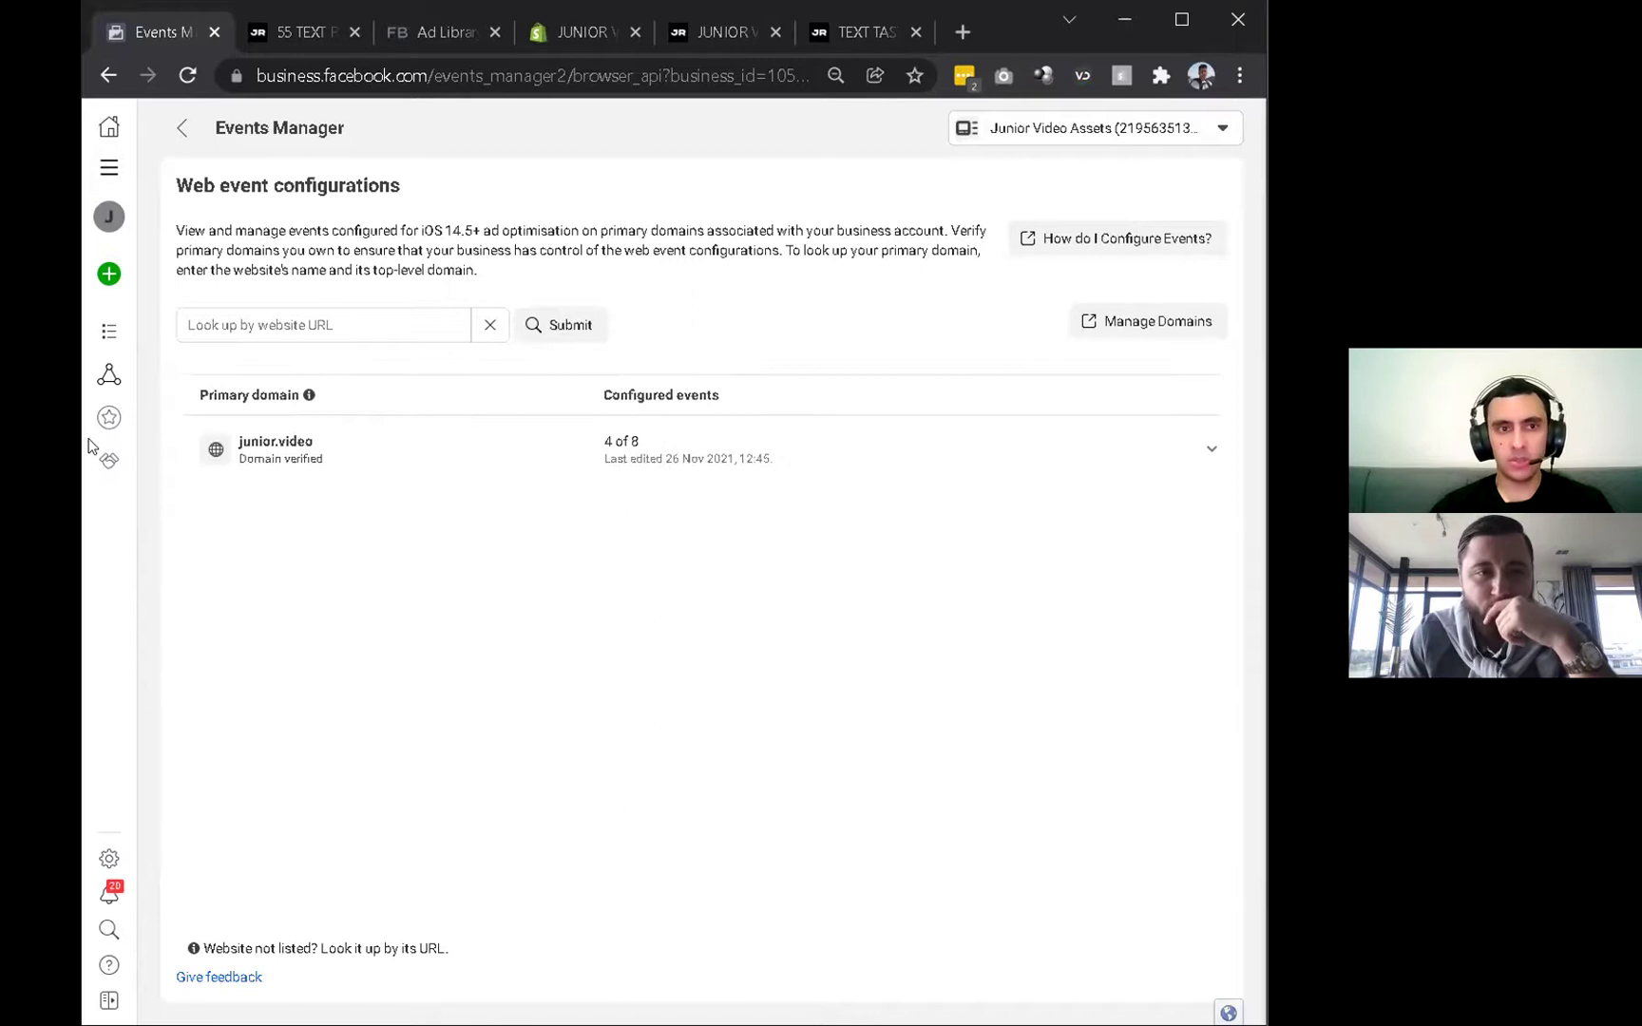
pyautogui.moveTo(143, 415)
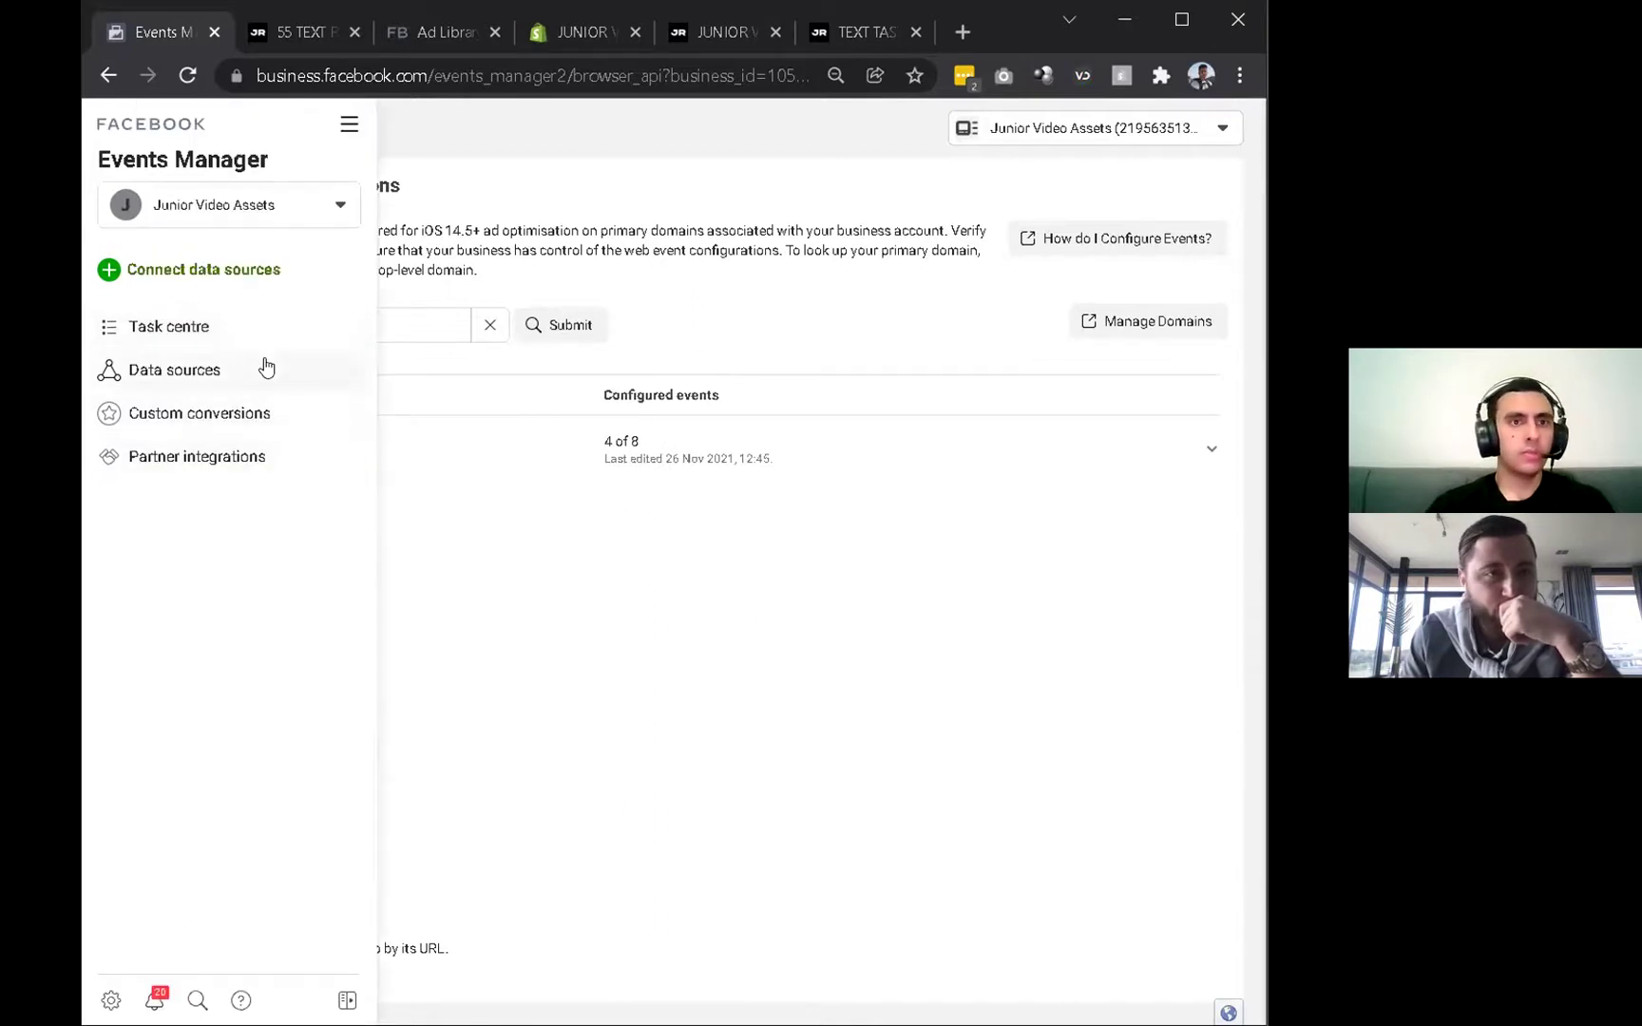
pyautogui.click(350, 124)
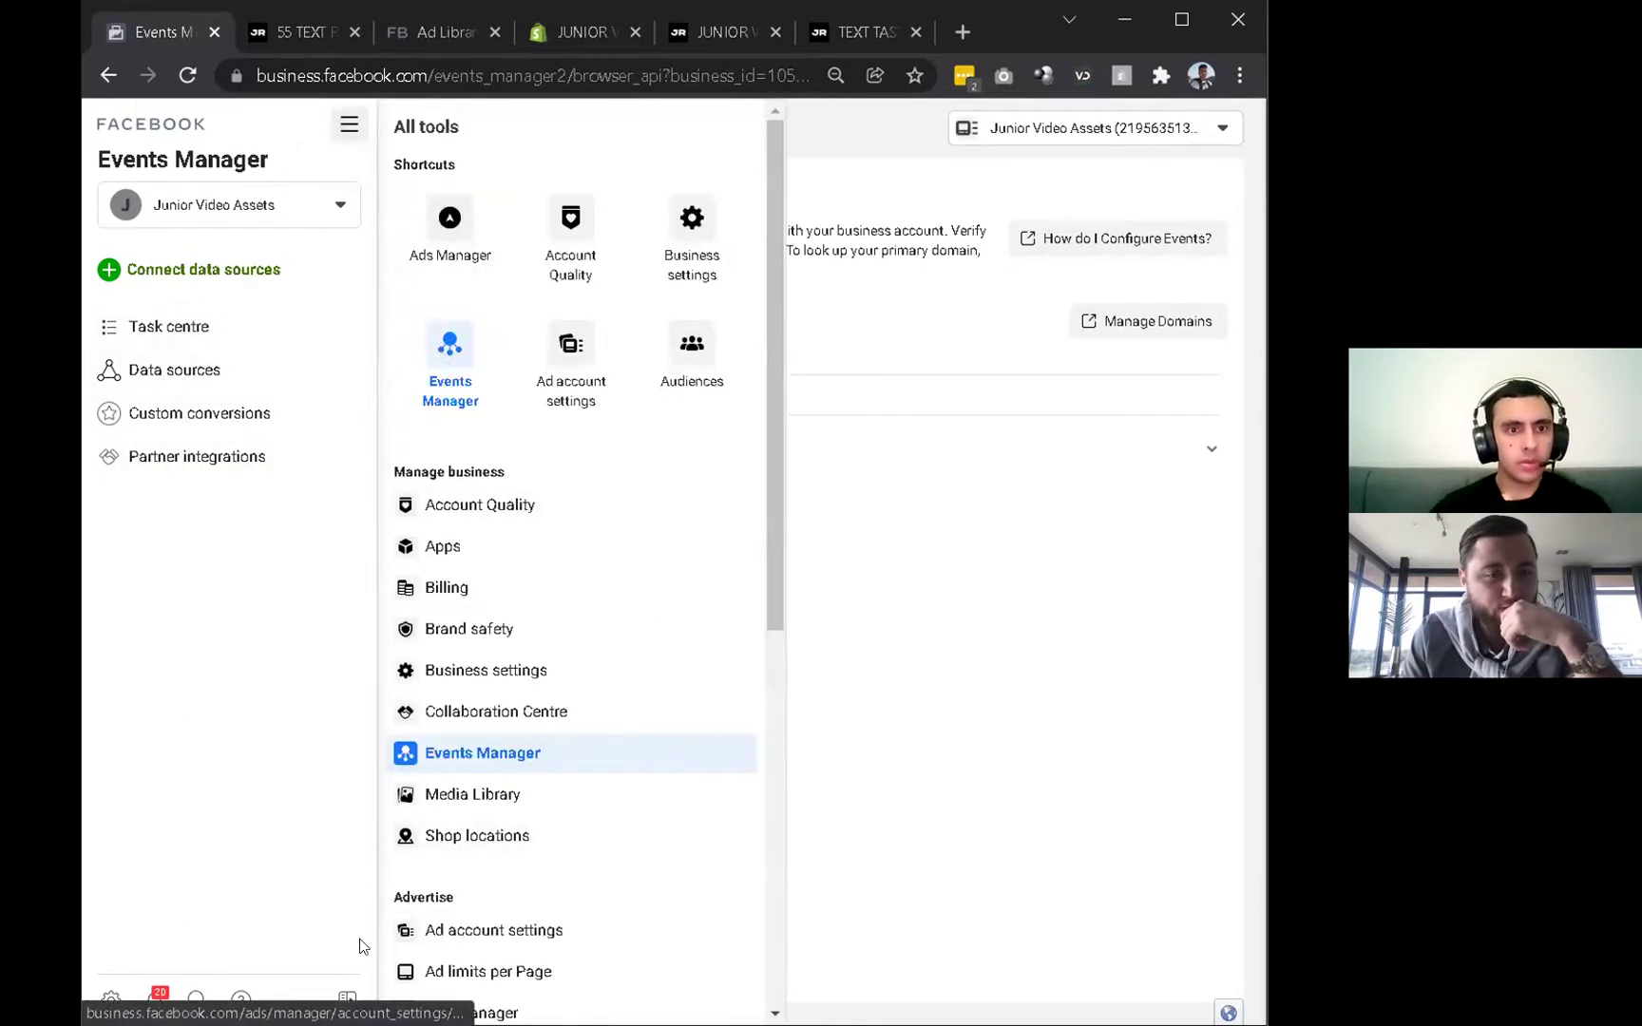
# Go to Business Settings and open the verified domains list under Data sources.
pyautogui.click(106, 998)
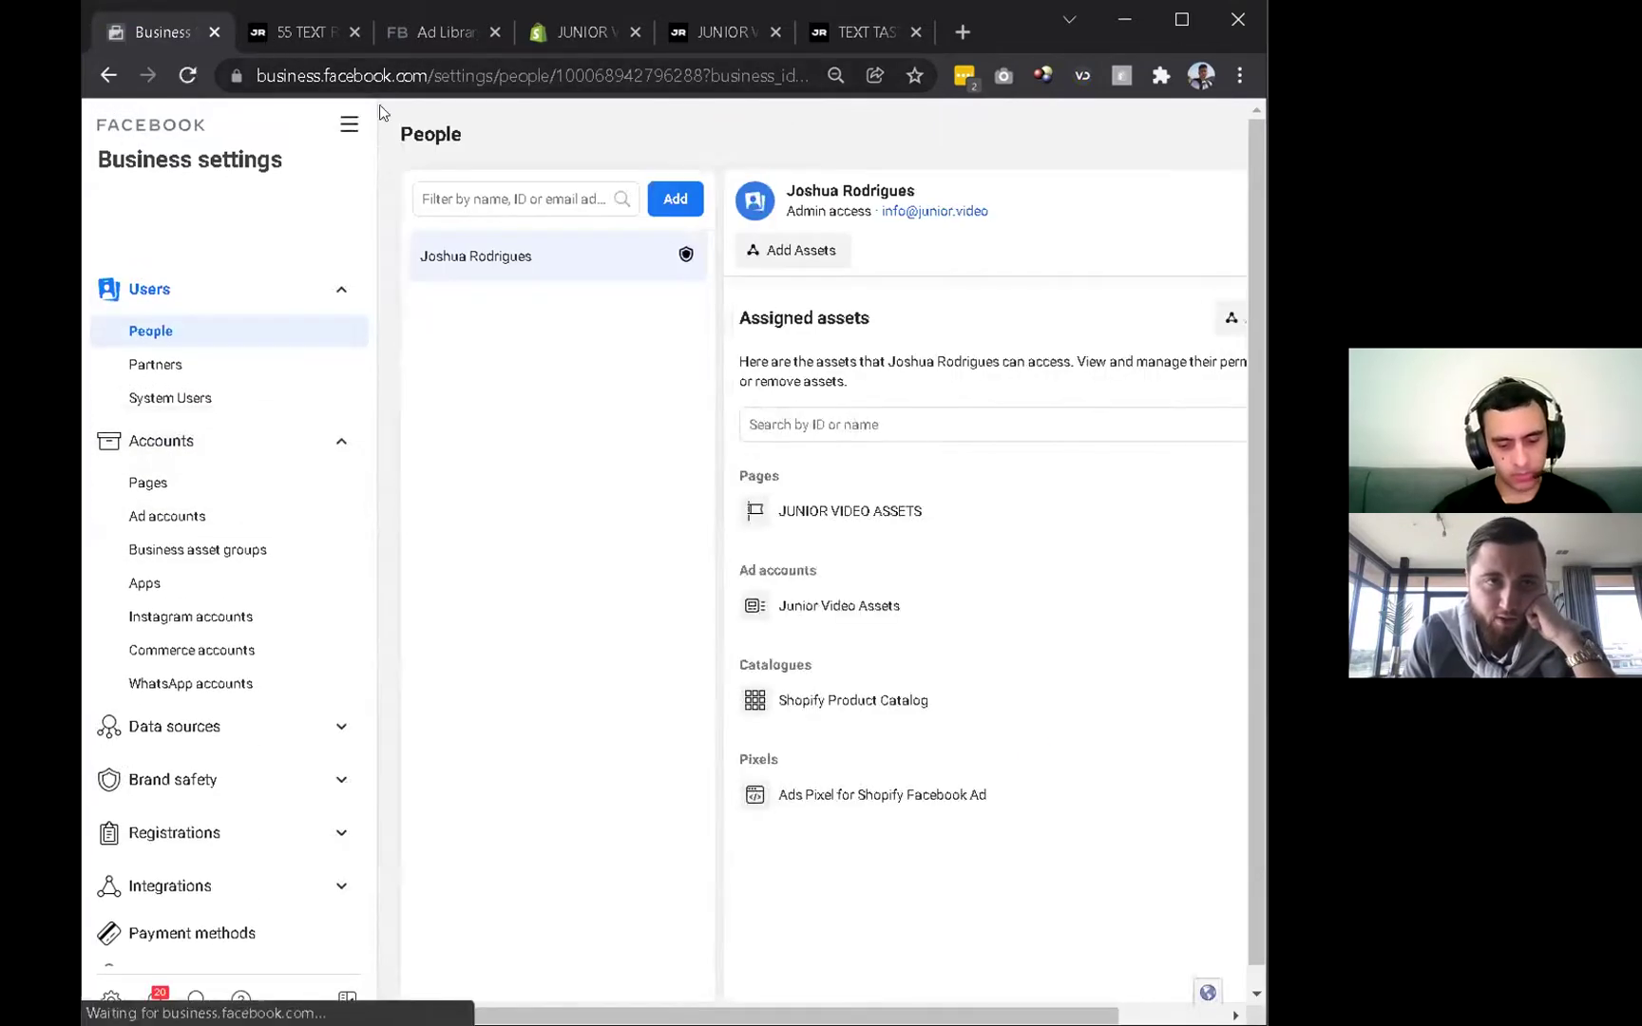
pyautogui.click(253, 740)
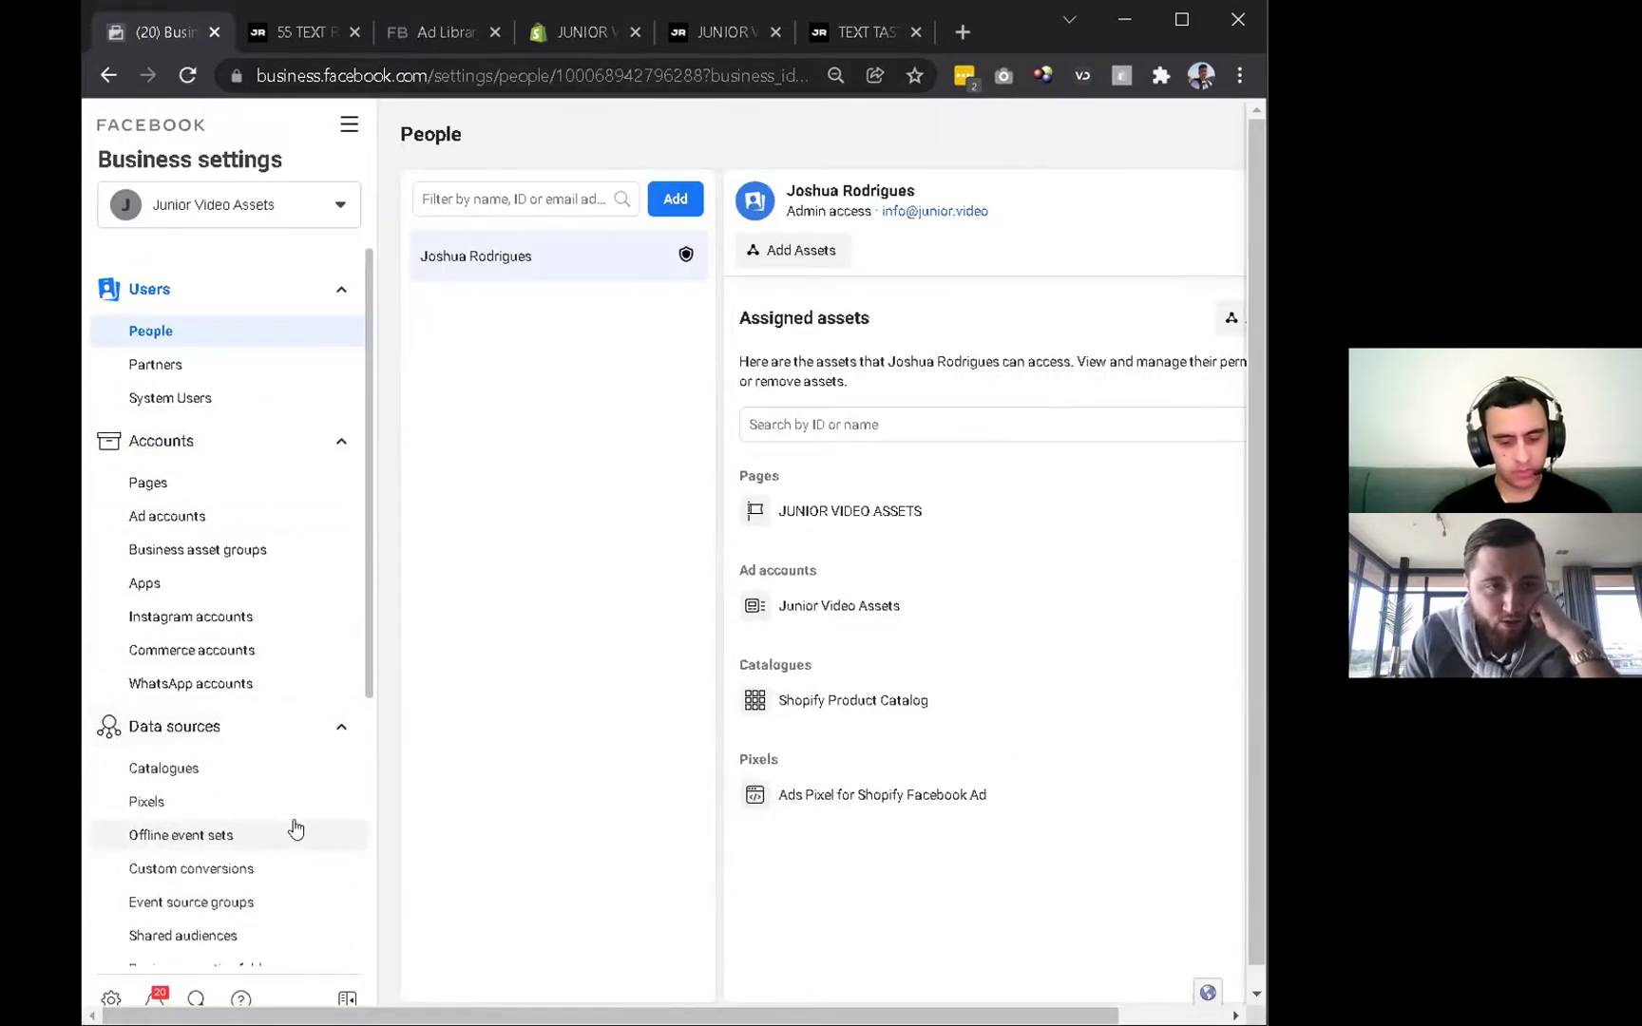
pyautogui.click(223, 800)
pyautogui.scroll(-1, 219, 804)
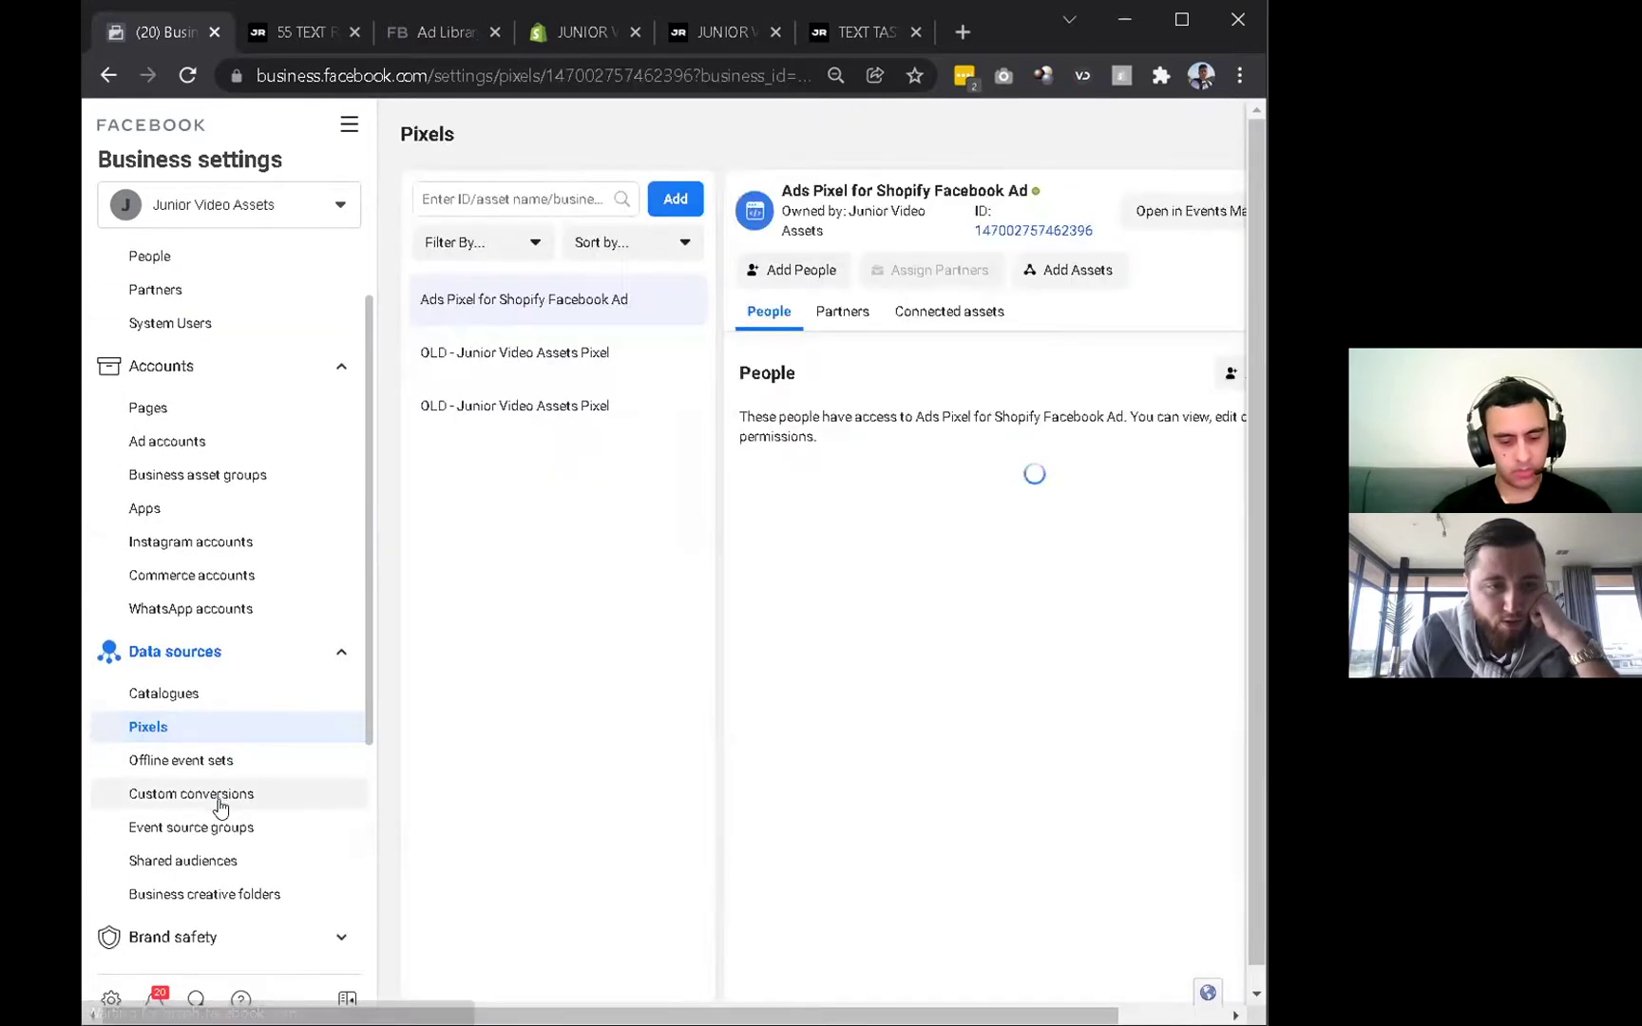
pyautogui.scroll(-1, 222, 930)
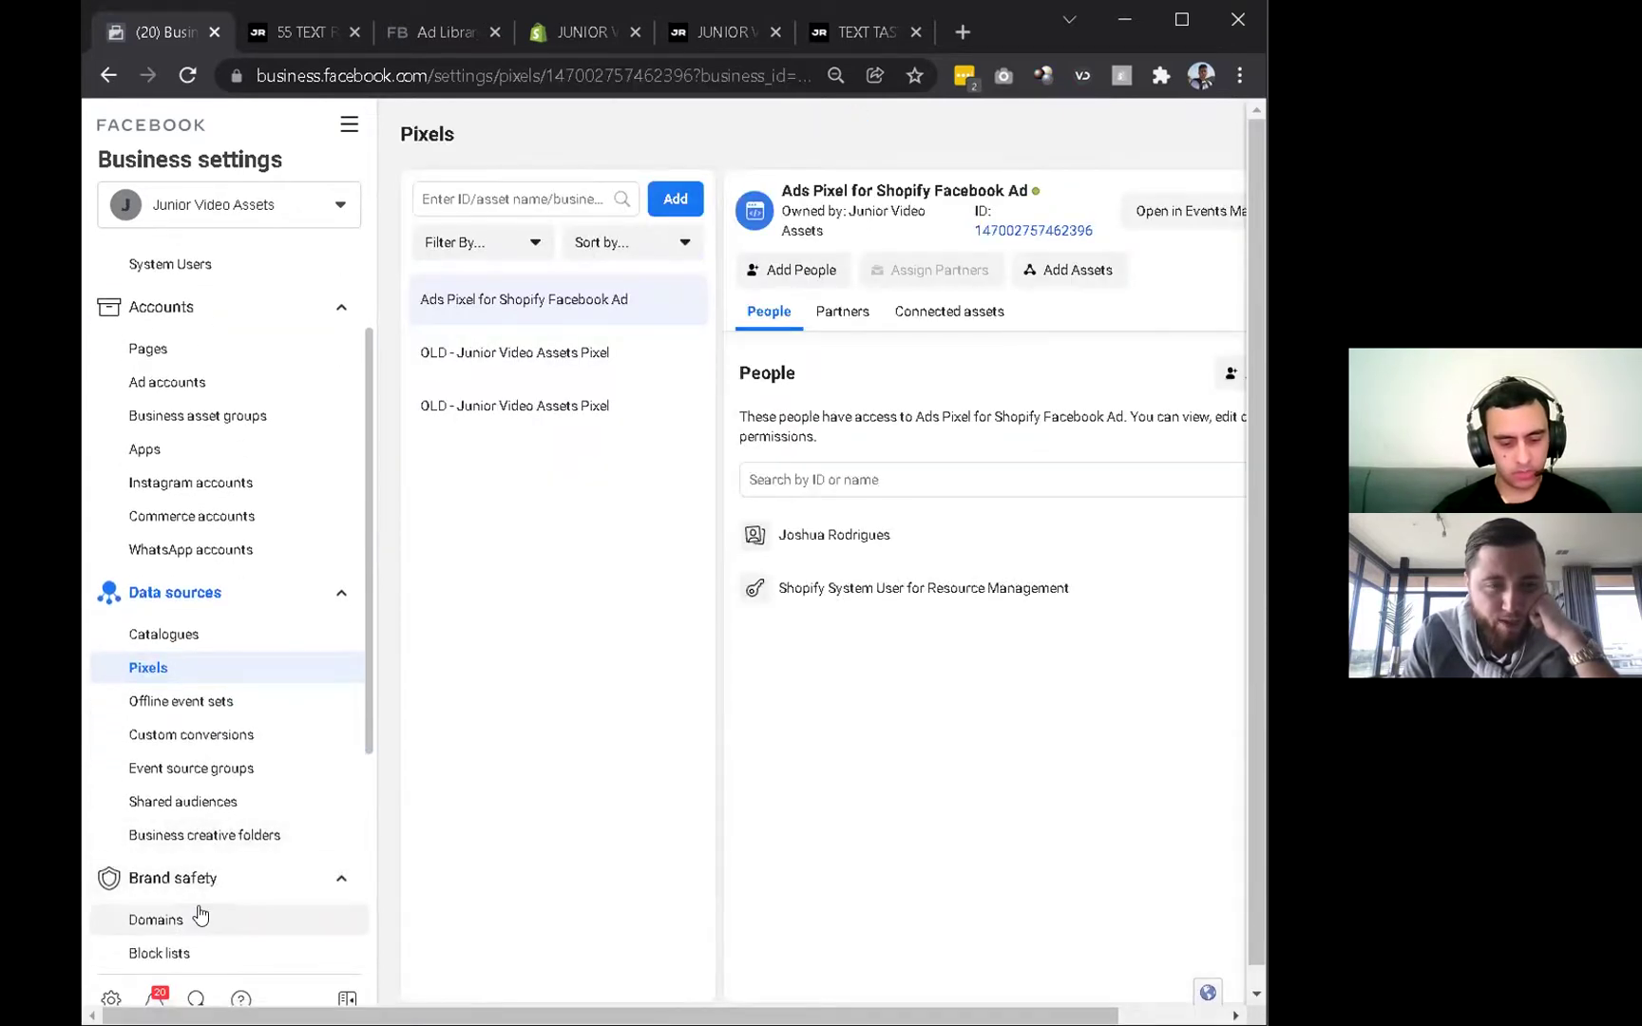
pyautogui.click(201, 918)
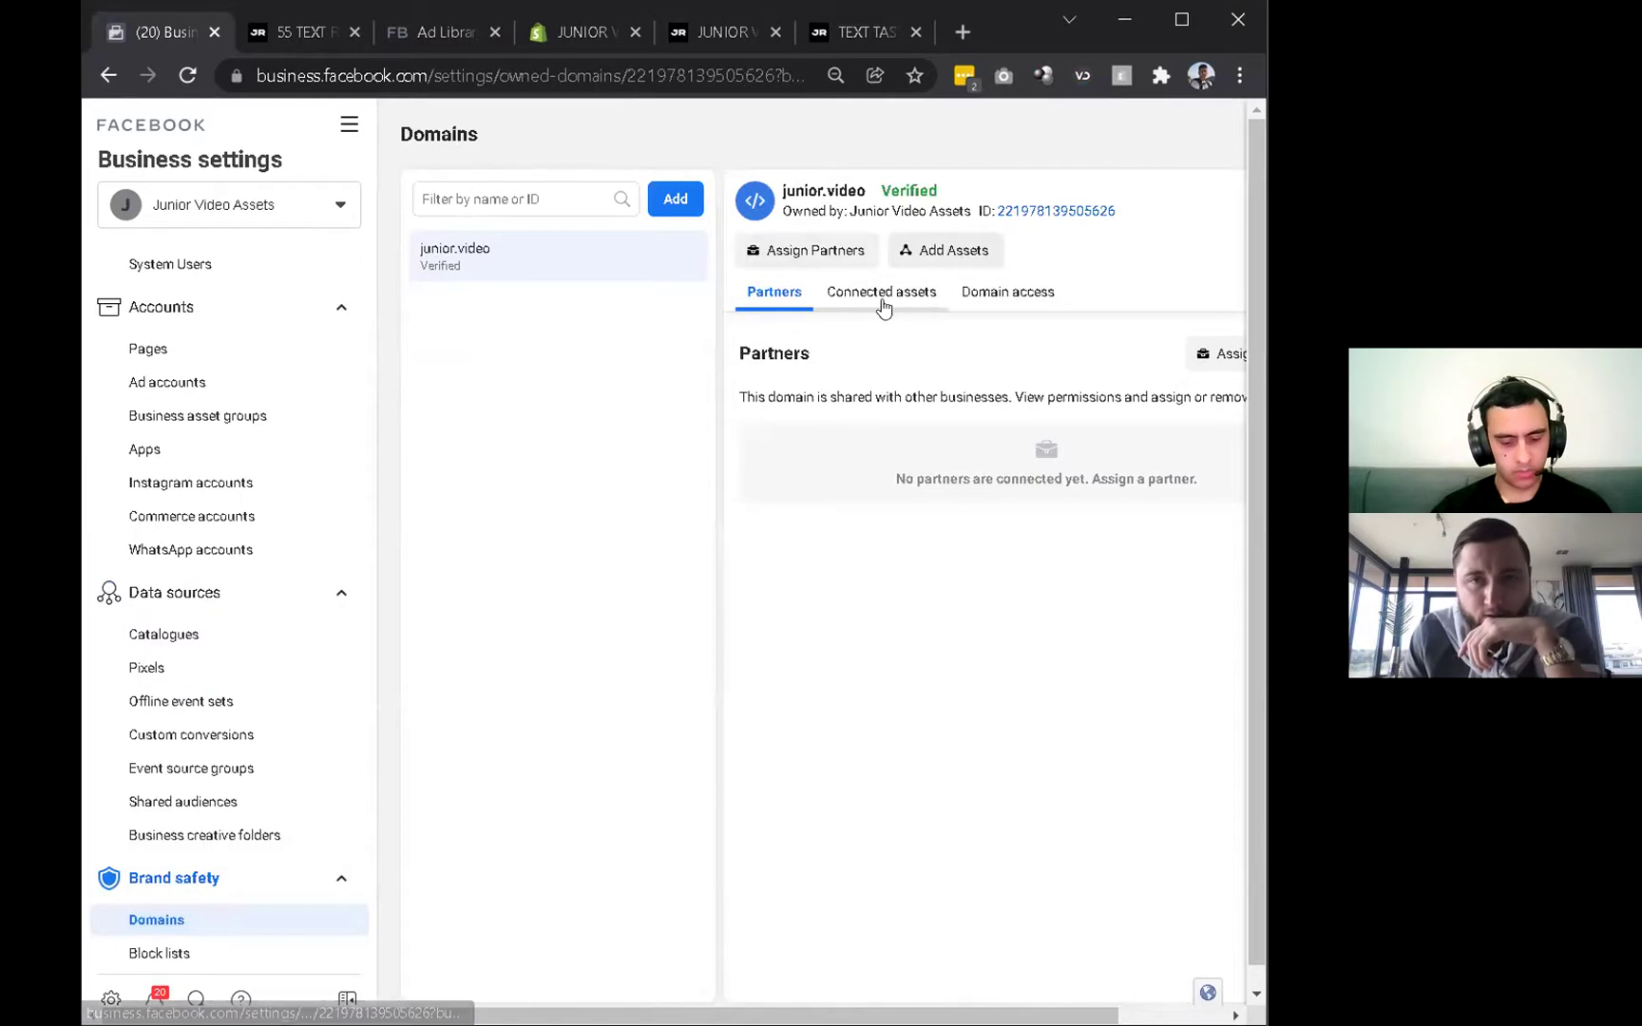
# Connect the JUNIOR VIDEO ASSETS classic Page to the junior.video domain.
pyautogui.click(903, 296)
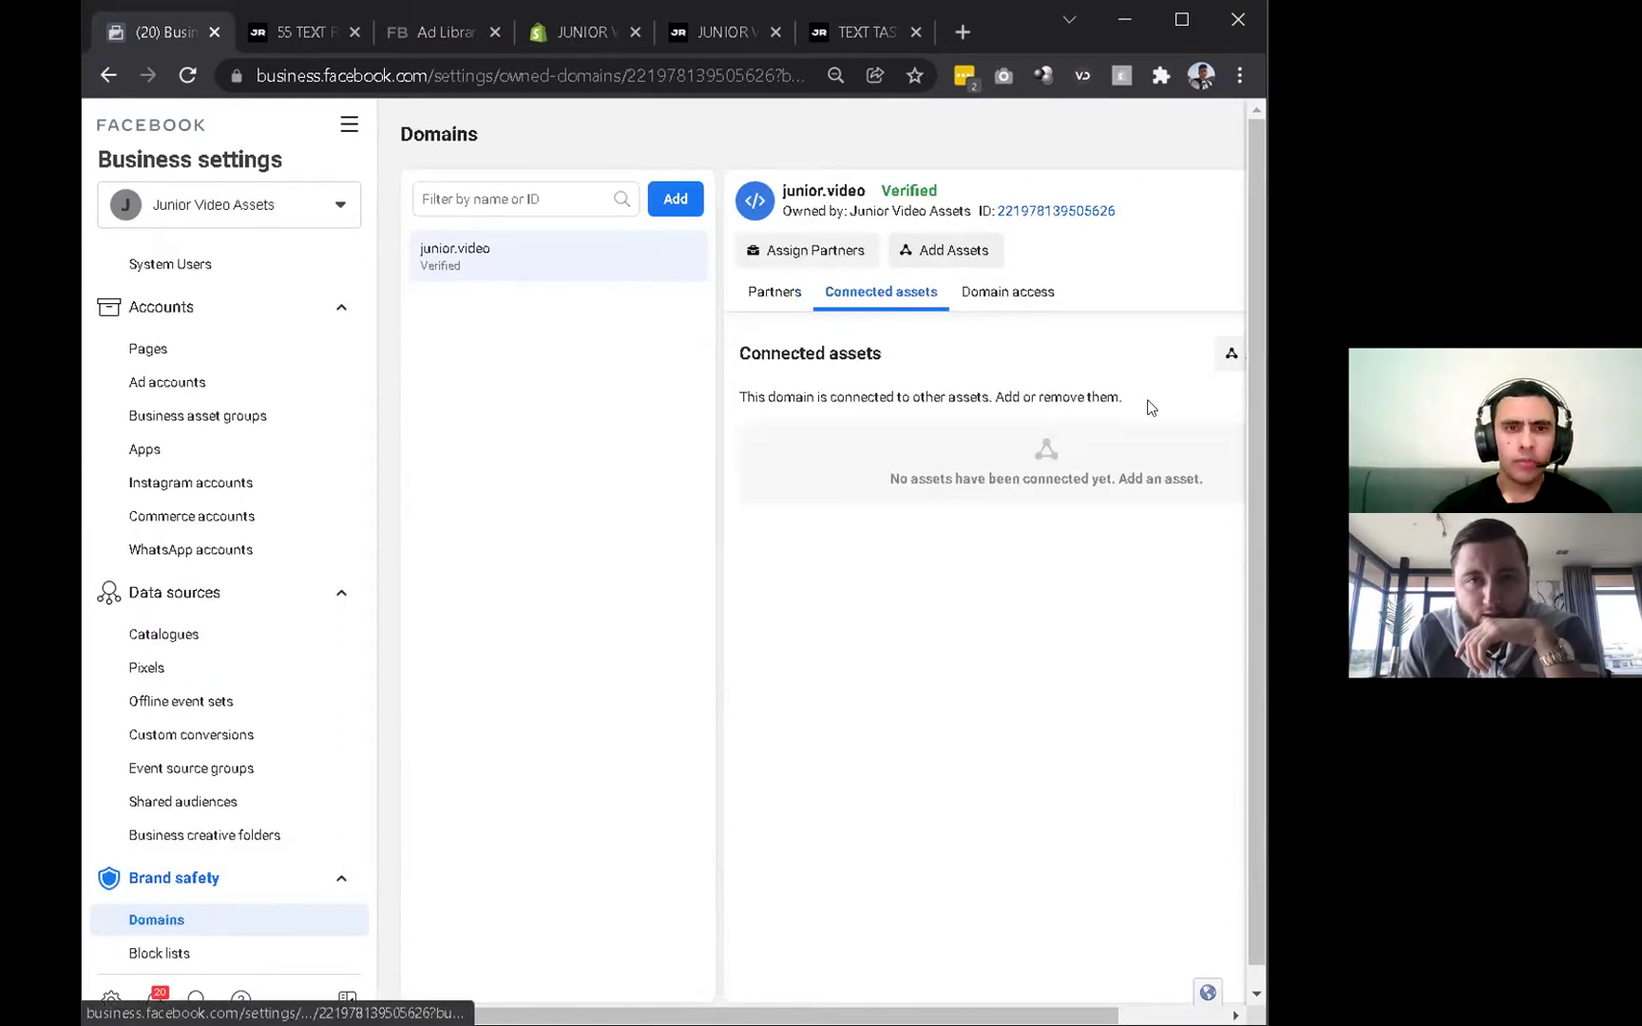
pyautogui.click(1081, 451)
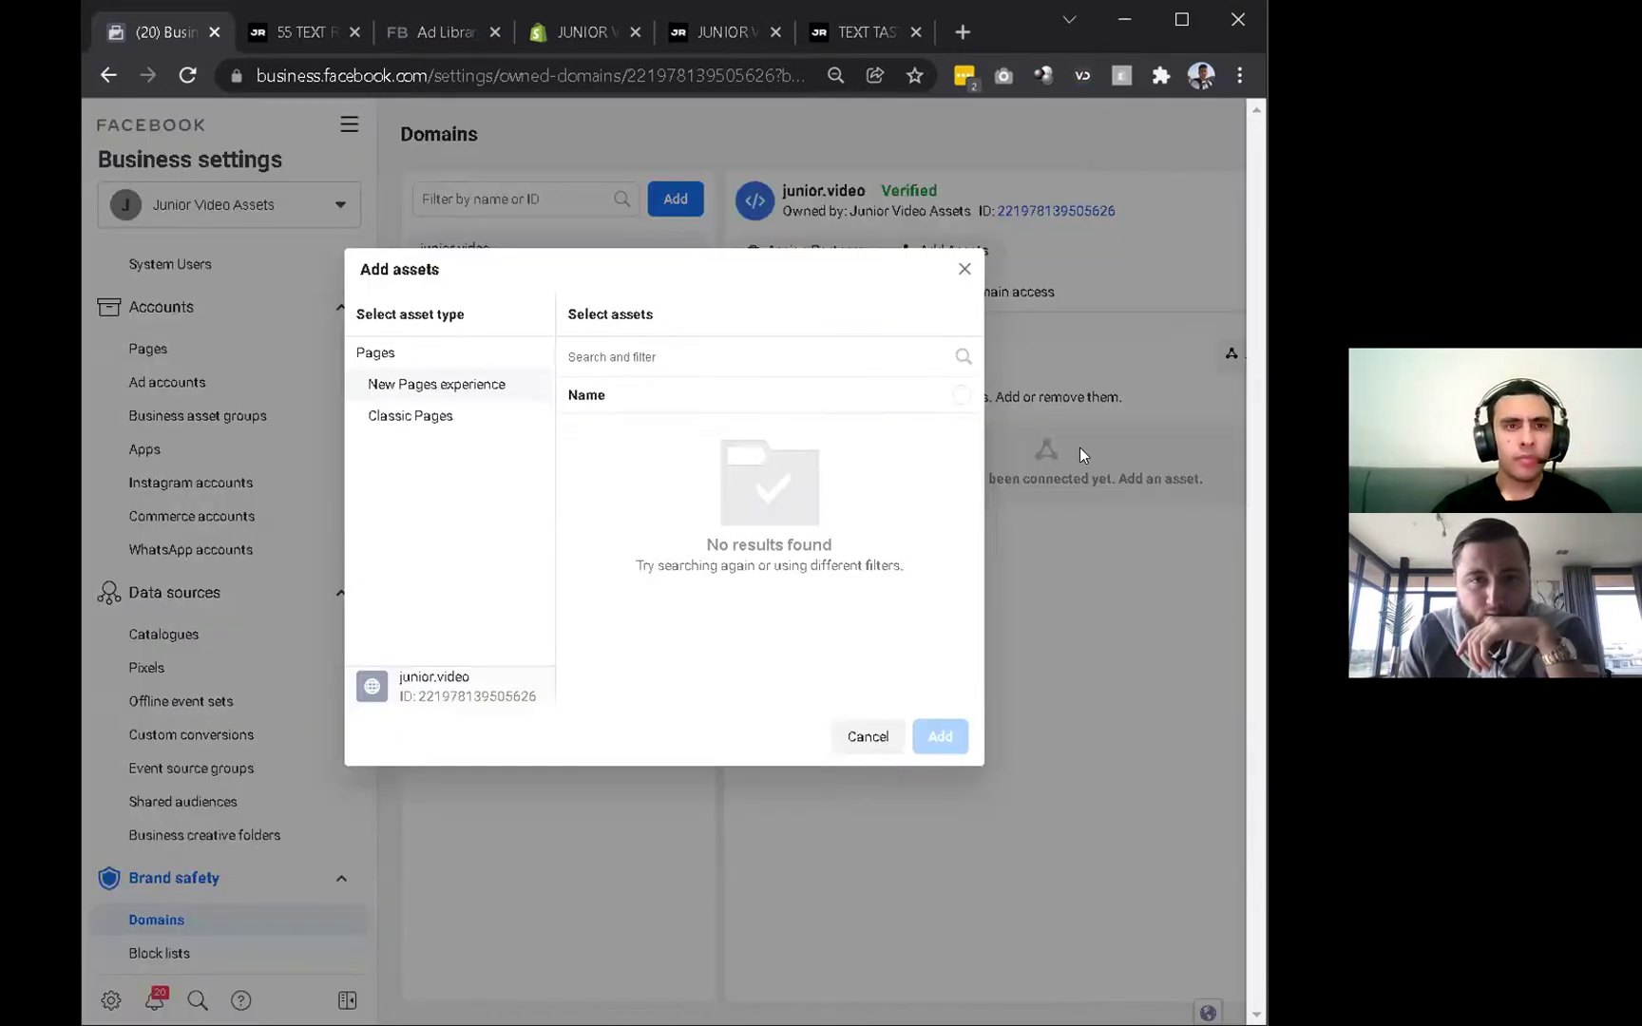
pyautogui.click(425, 416)
pyautogui.click(629, 444)
pyautogui.click(958, 740)
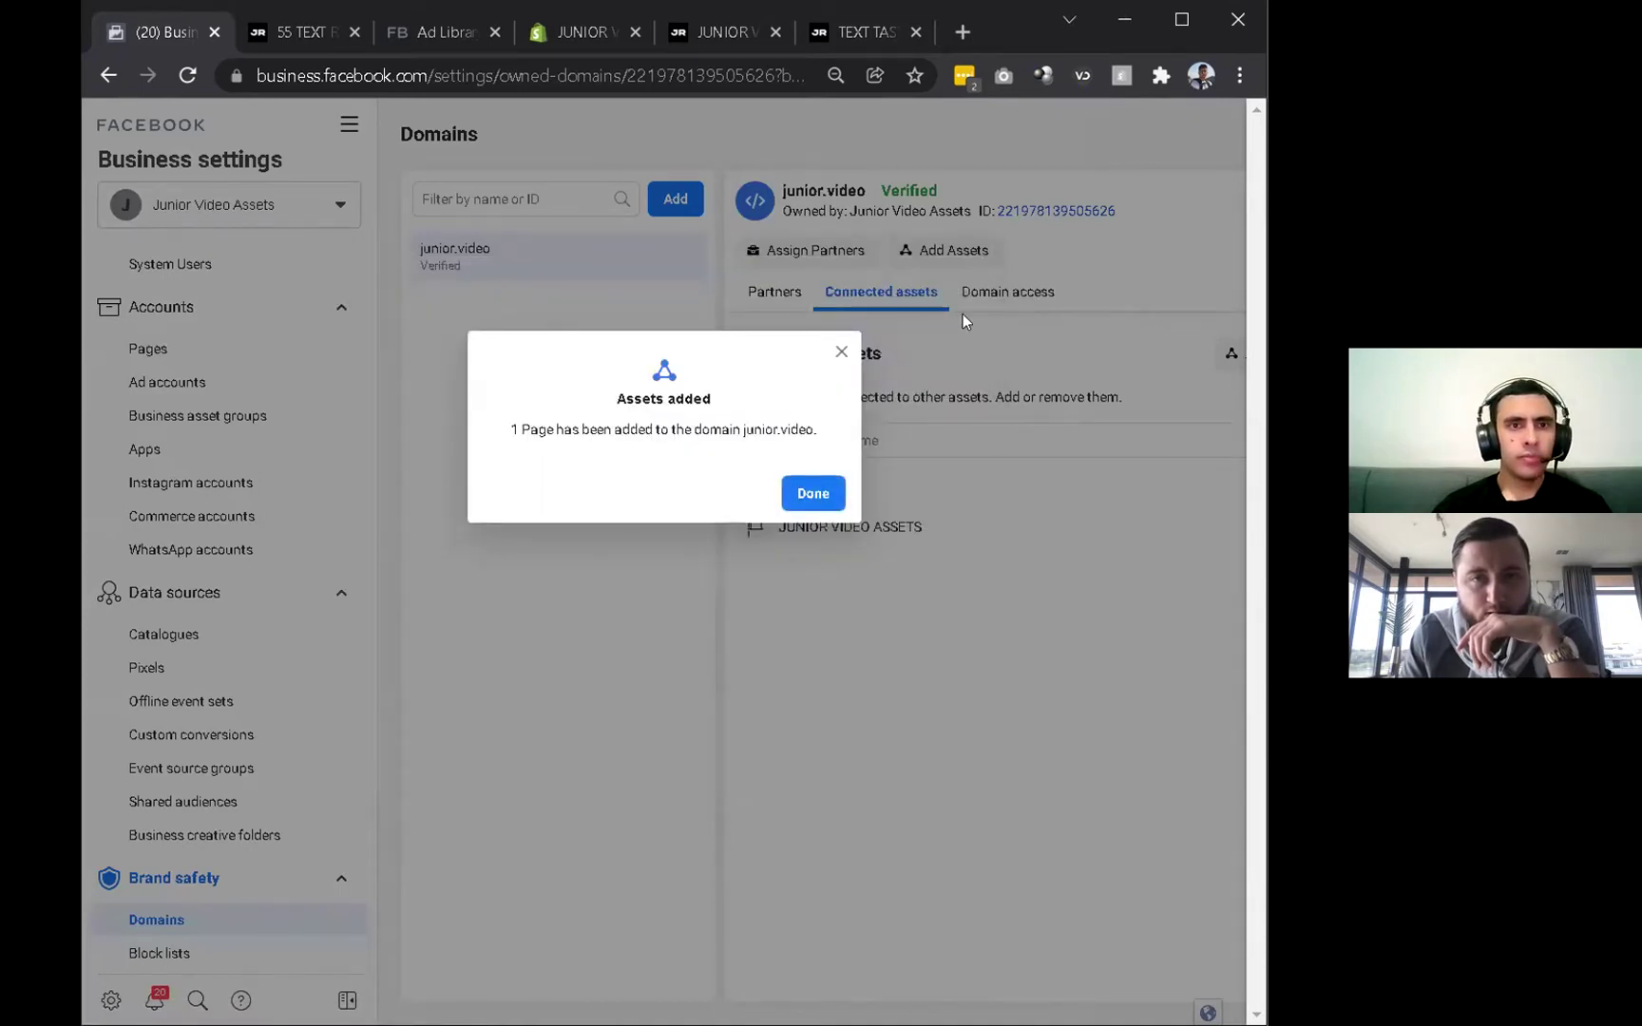
pyautogui.click(789, 495)
# Open junior.video's domain access settings to view its ad link editing options.
pyautogui.click(1009, 295)
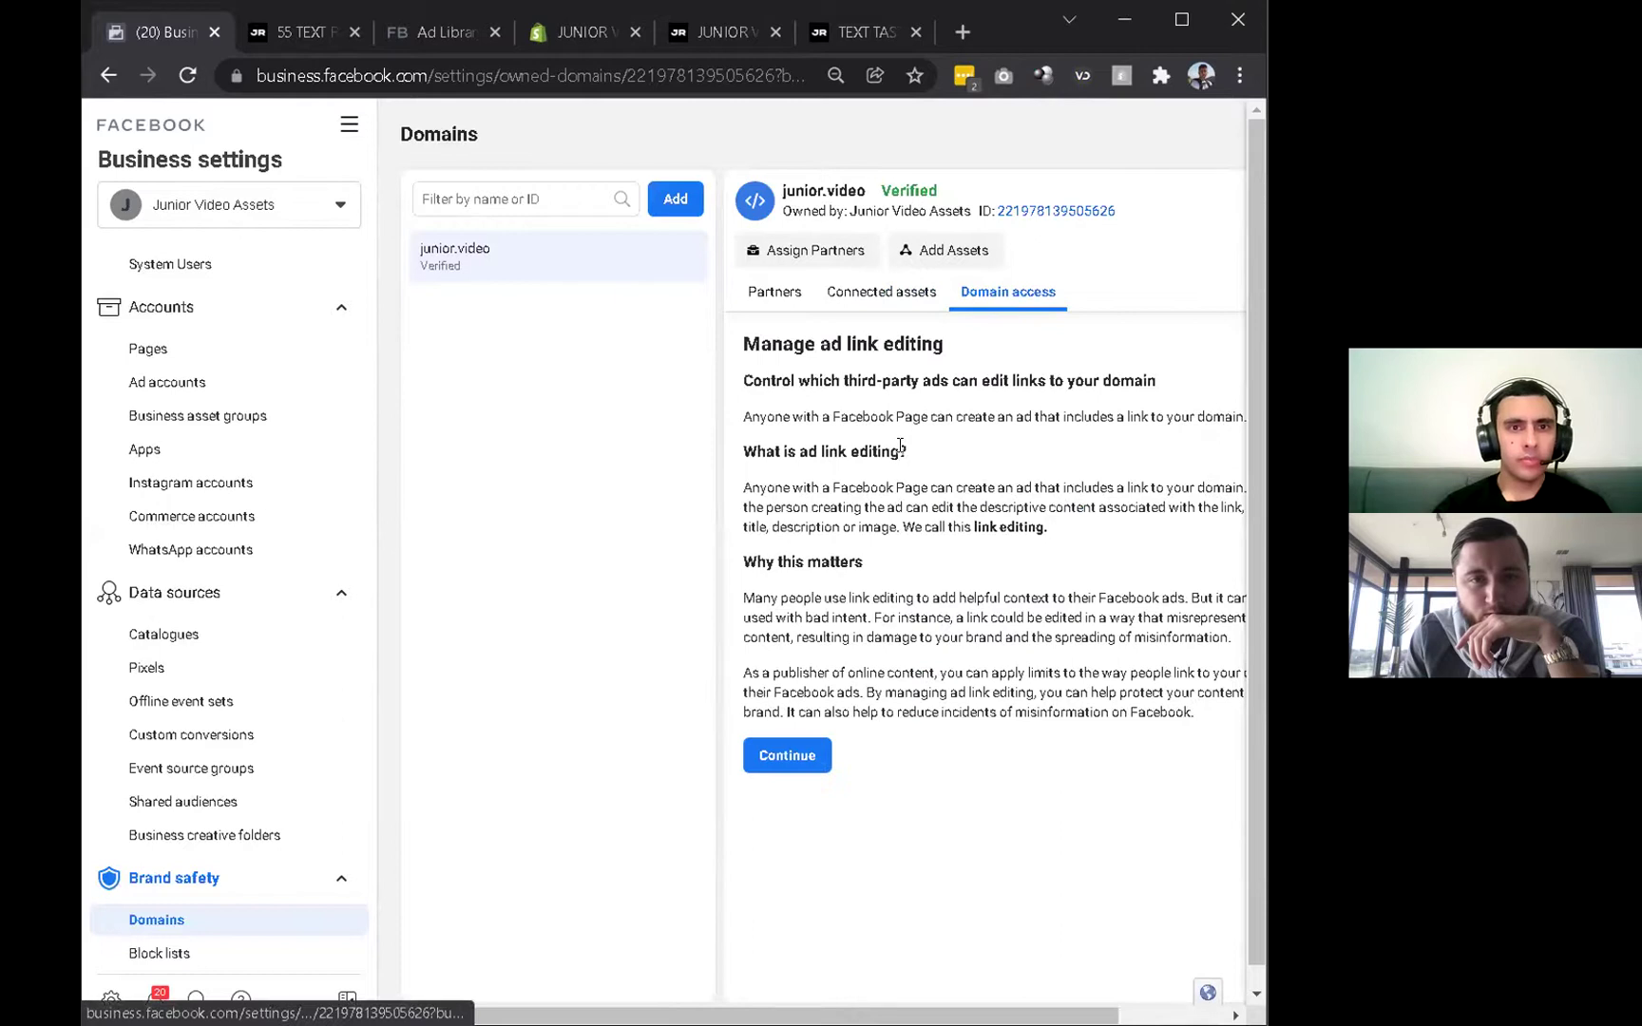
pyautogui.click(781, 754)
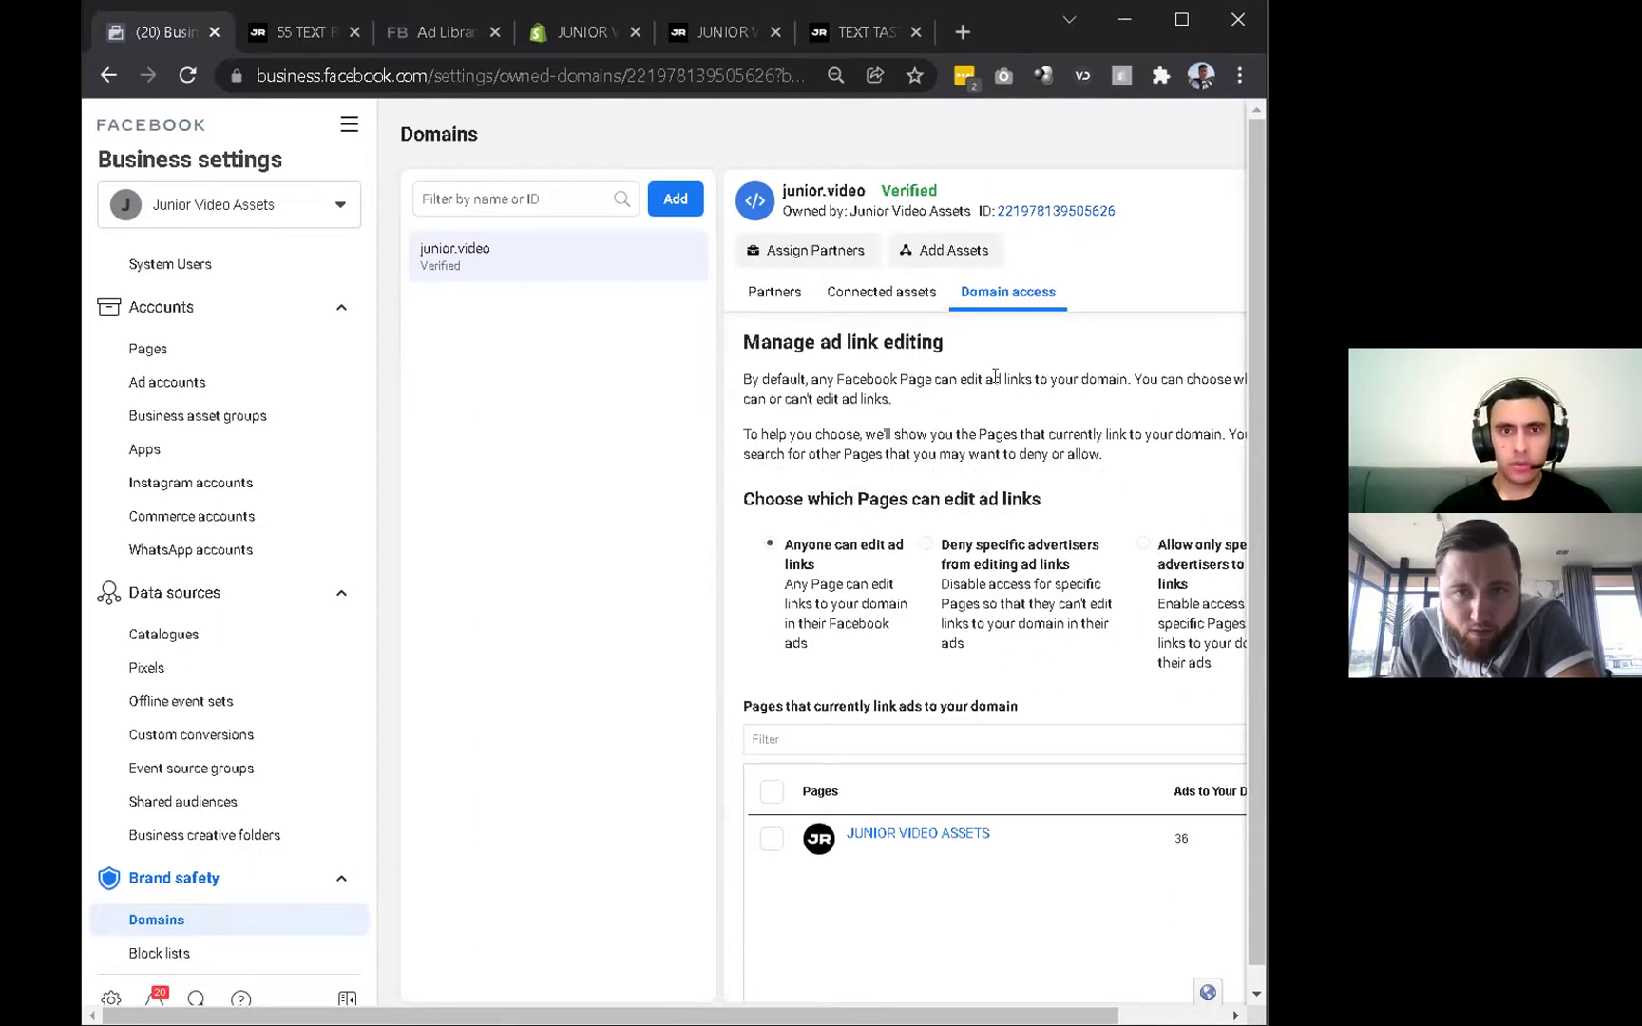
pyautogui.scroll(-2, 1109, 446)
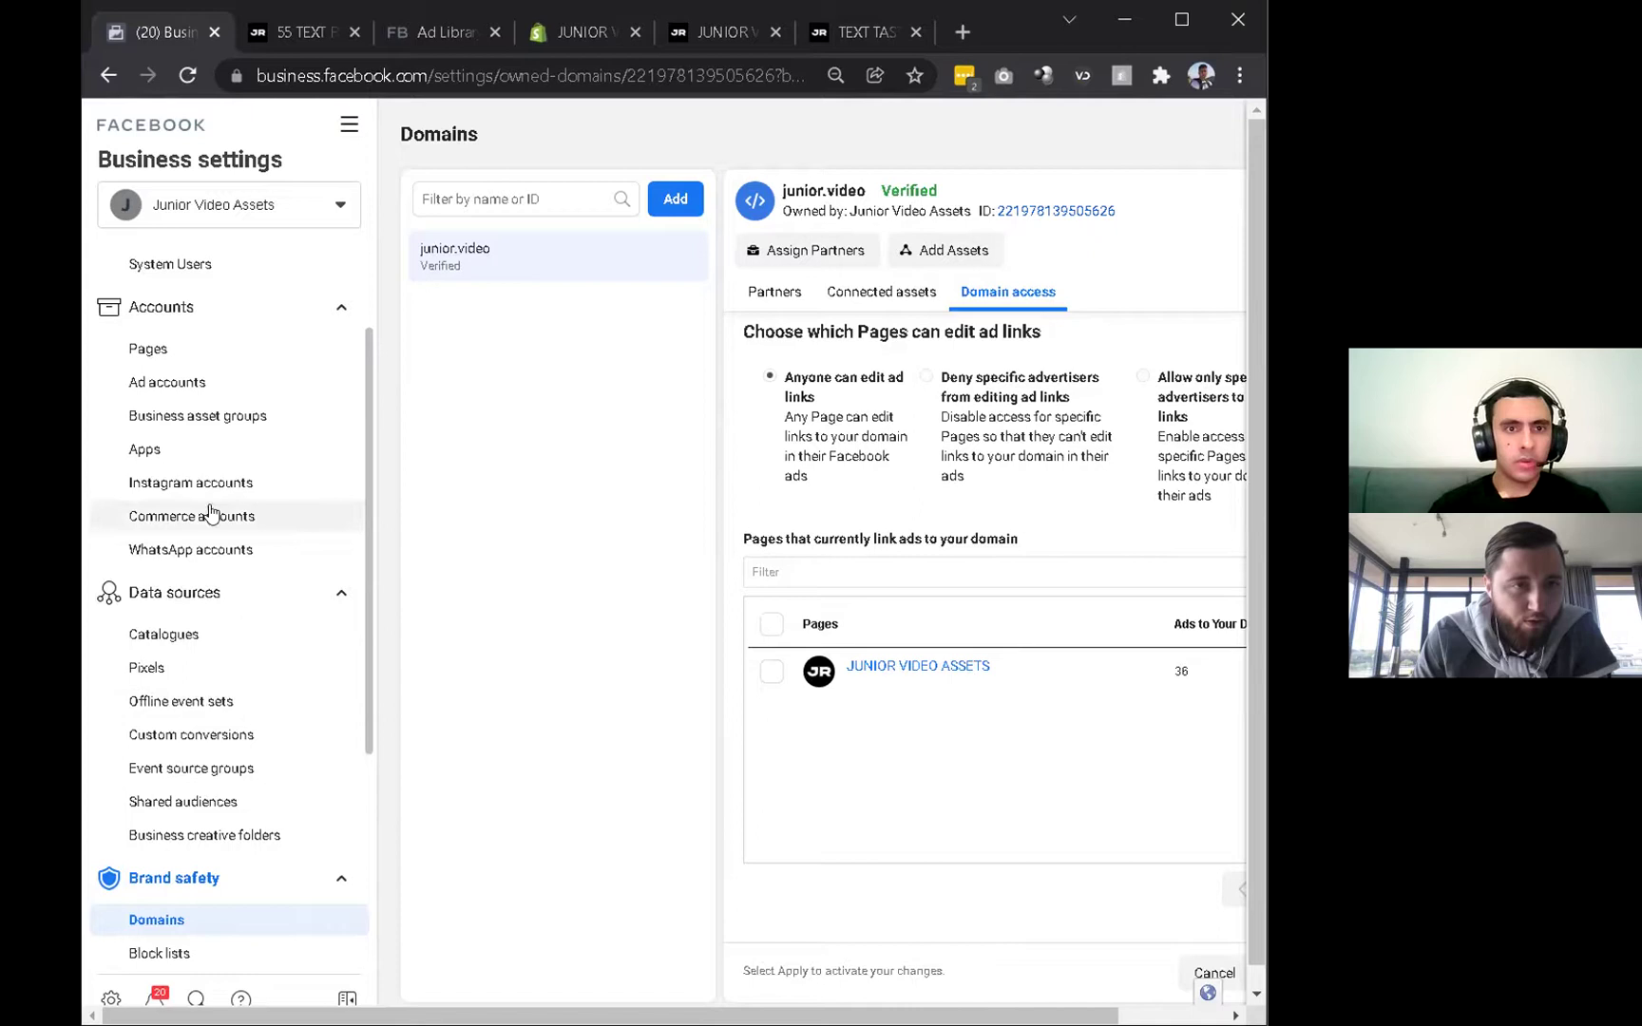
# Check the connected assets of the Junior Video Assets ad account and pixel, then open it in Ads Manager.
pyautogui.click(182, 383)
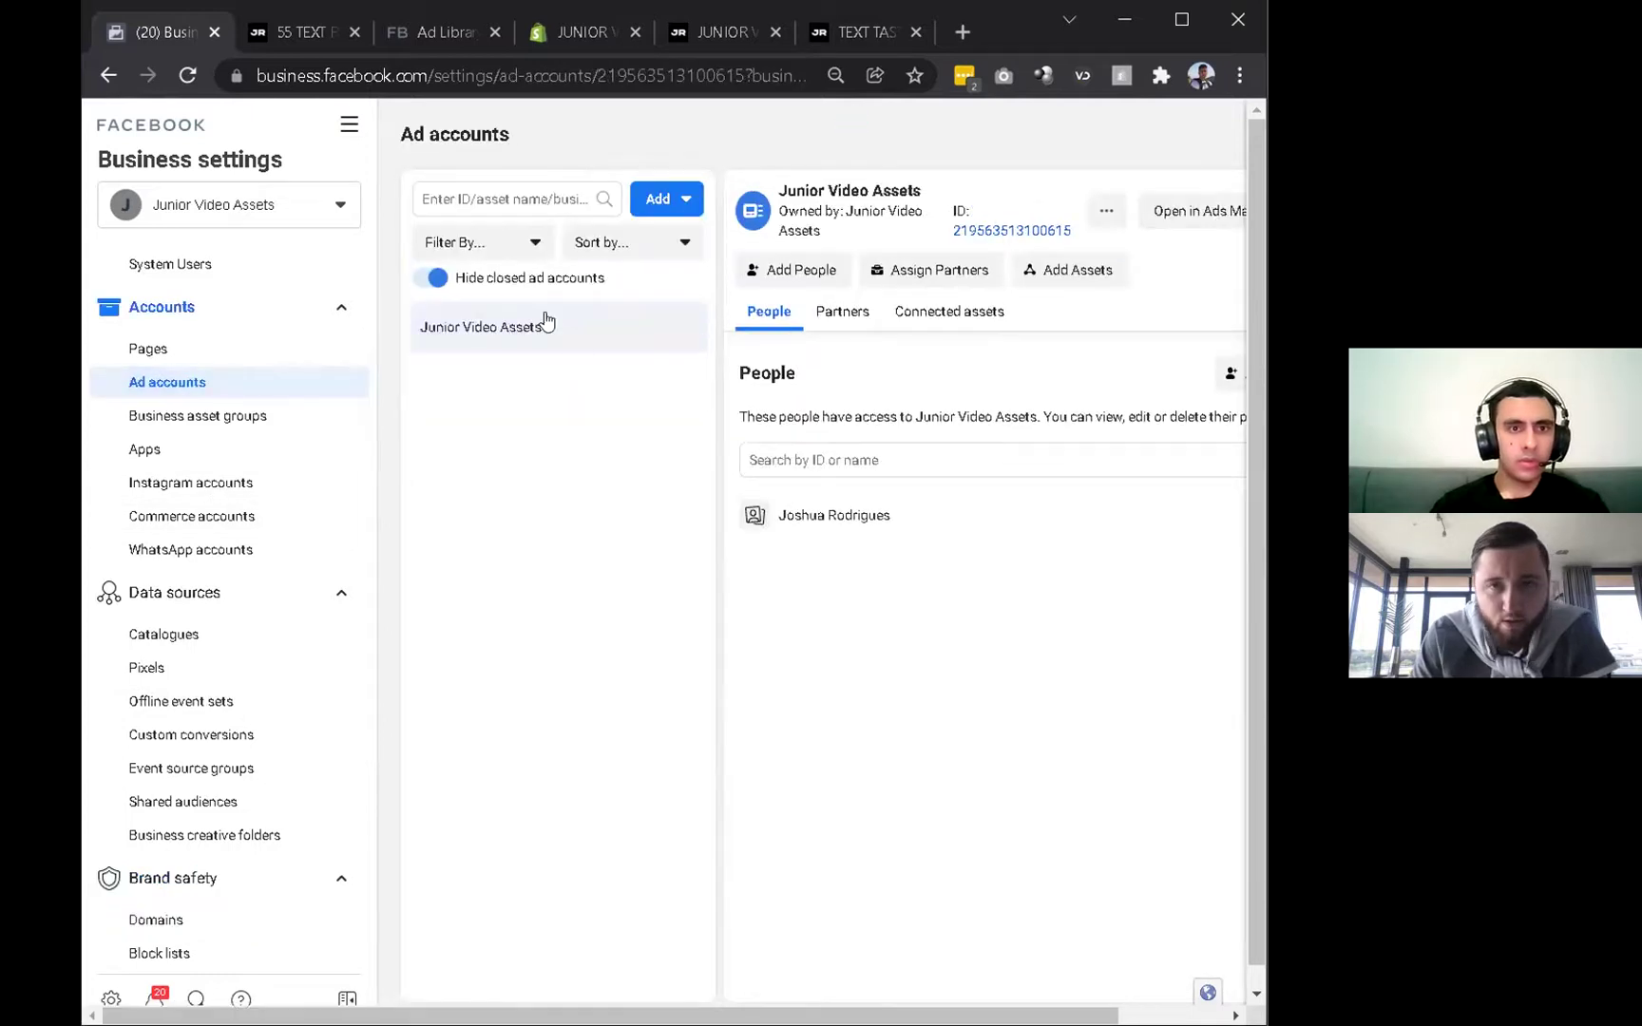
pyautogui.click(908, 314)
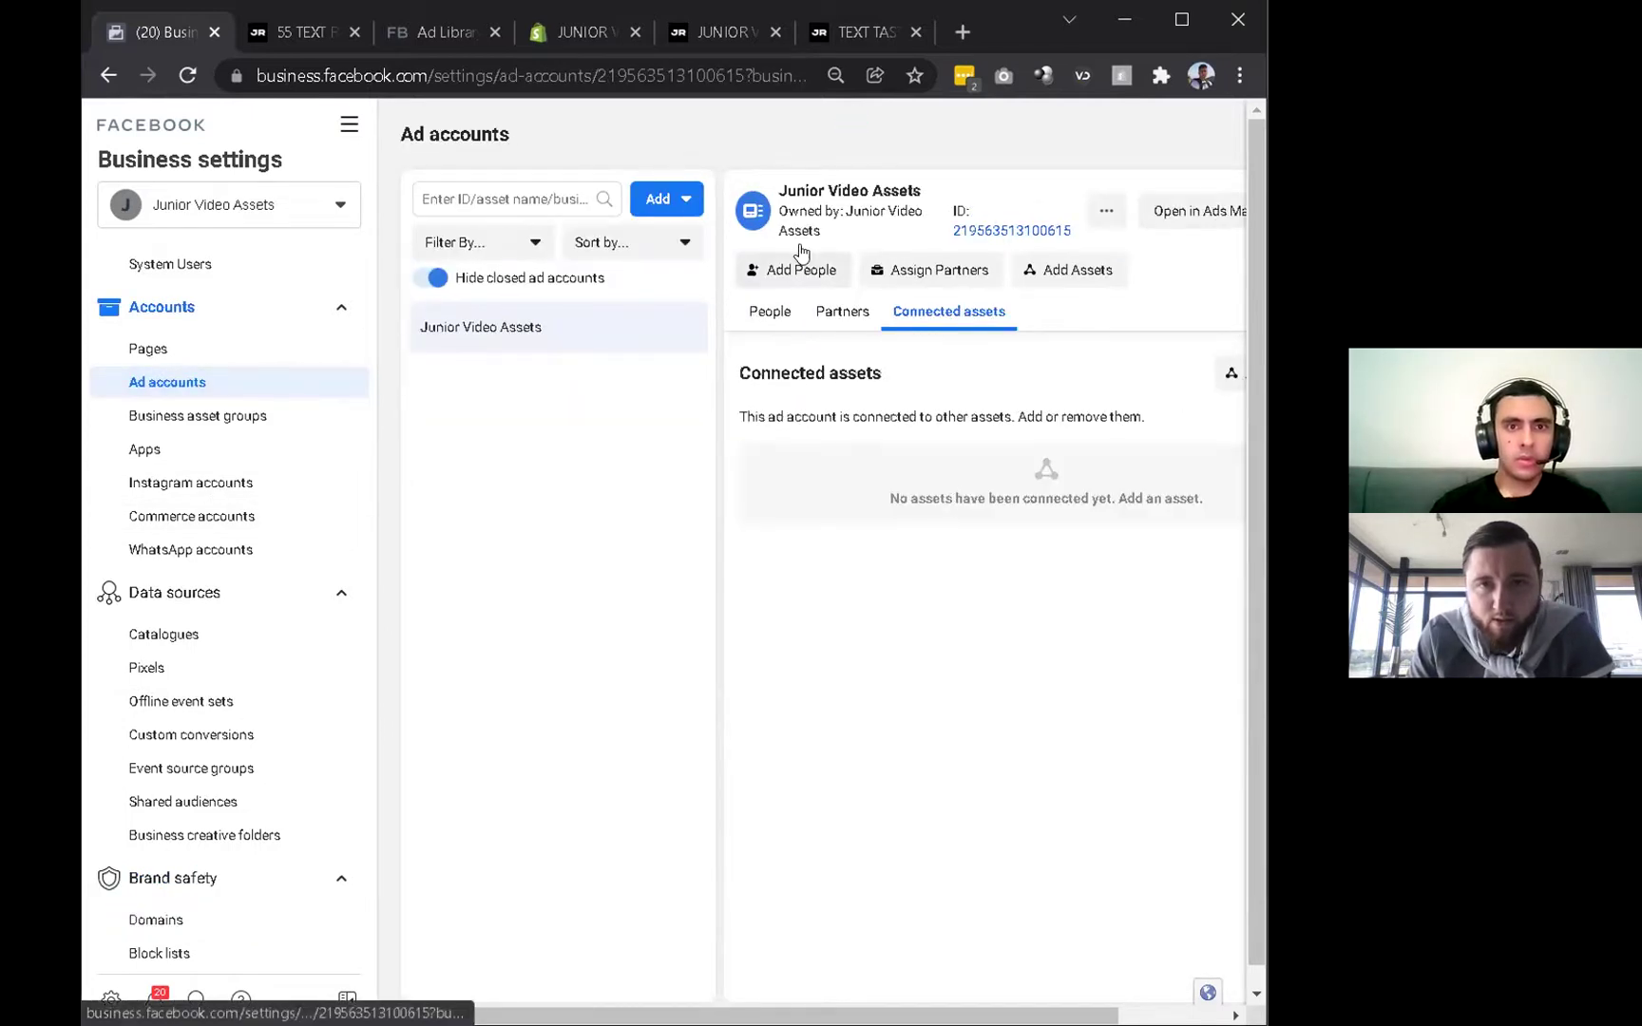
pyautogui.click(1120, 277)
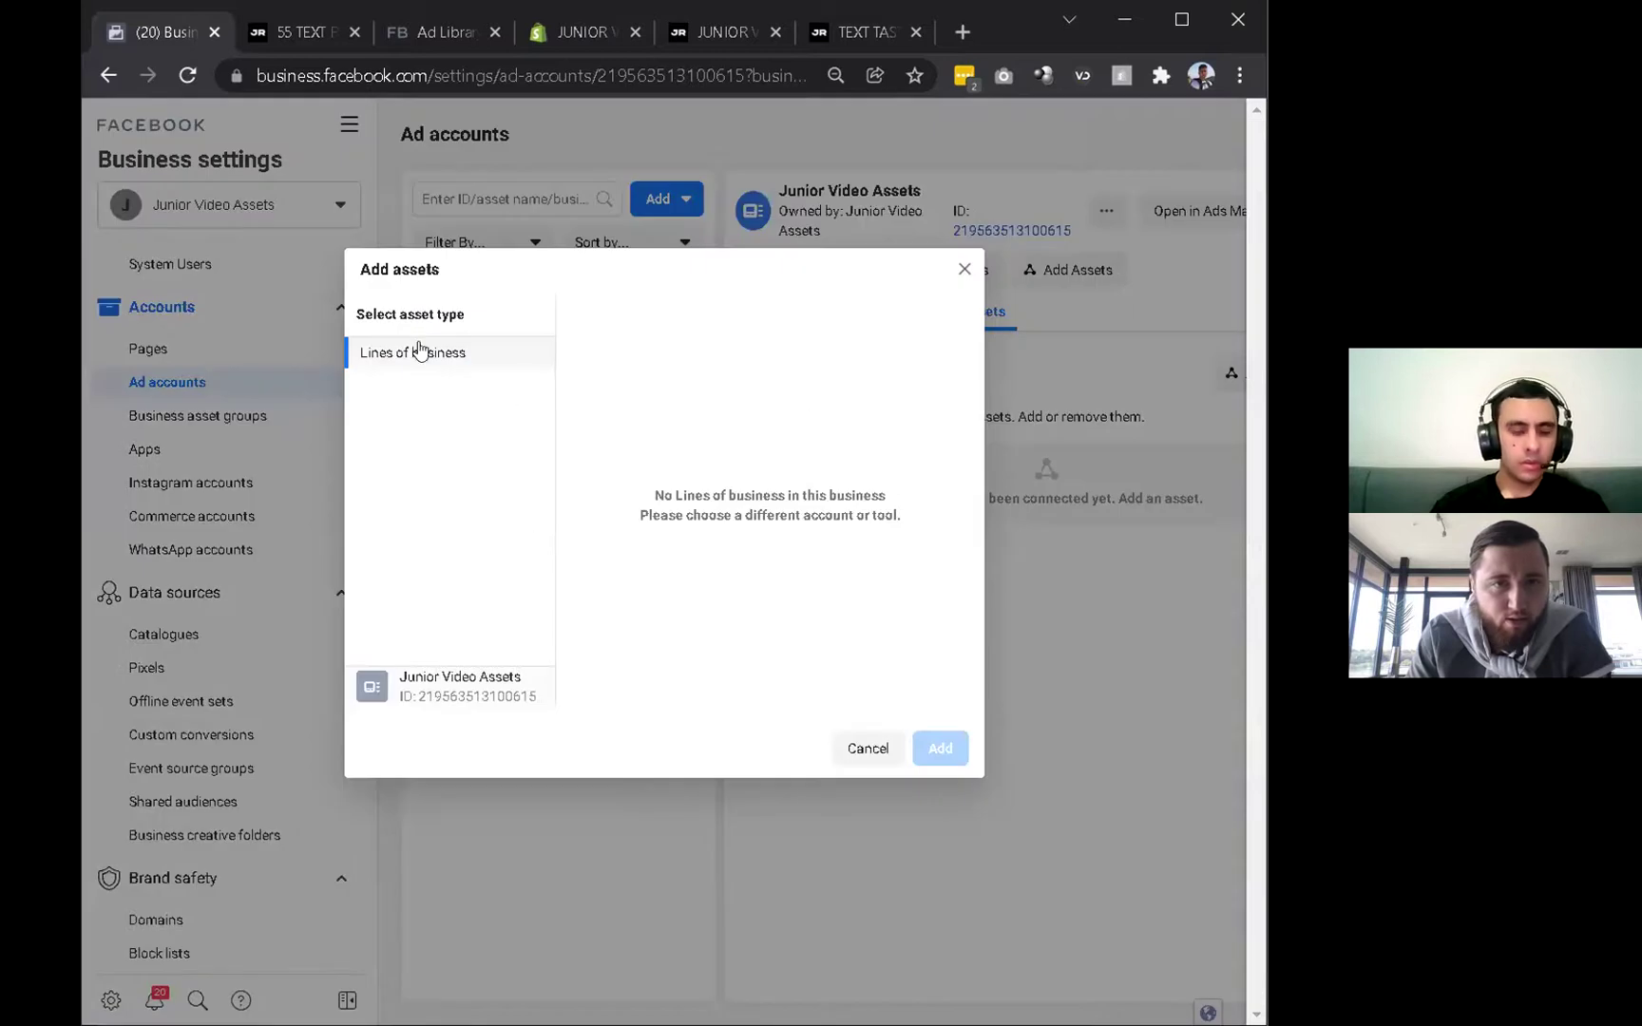
pyautogui.click(966, 271)
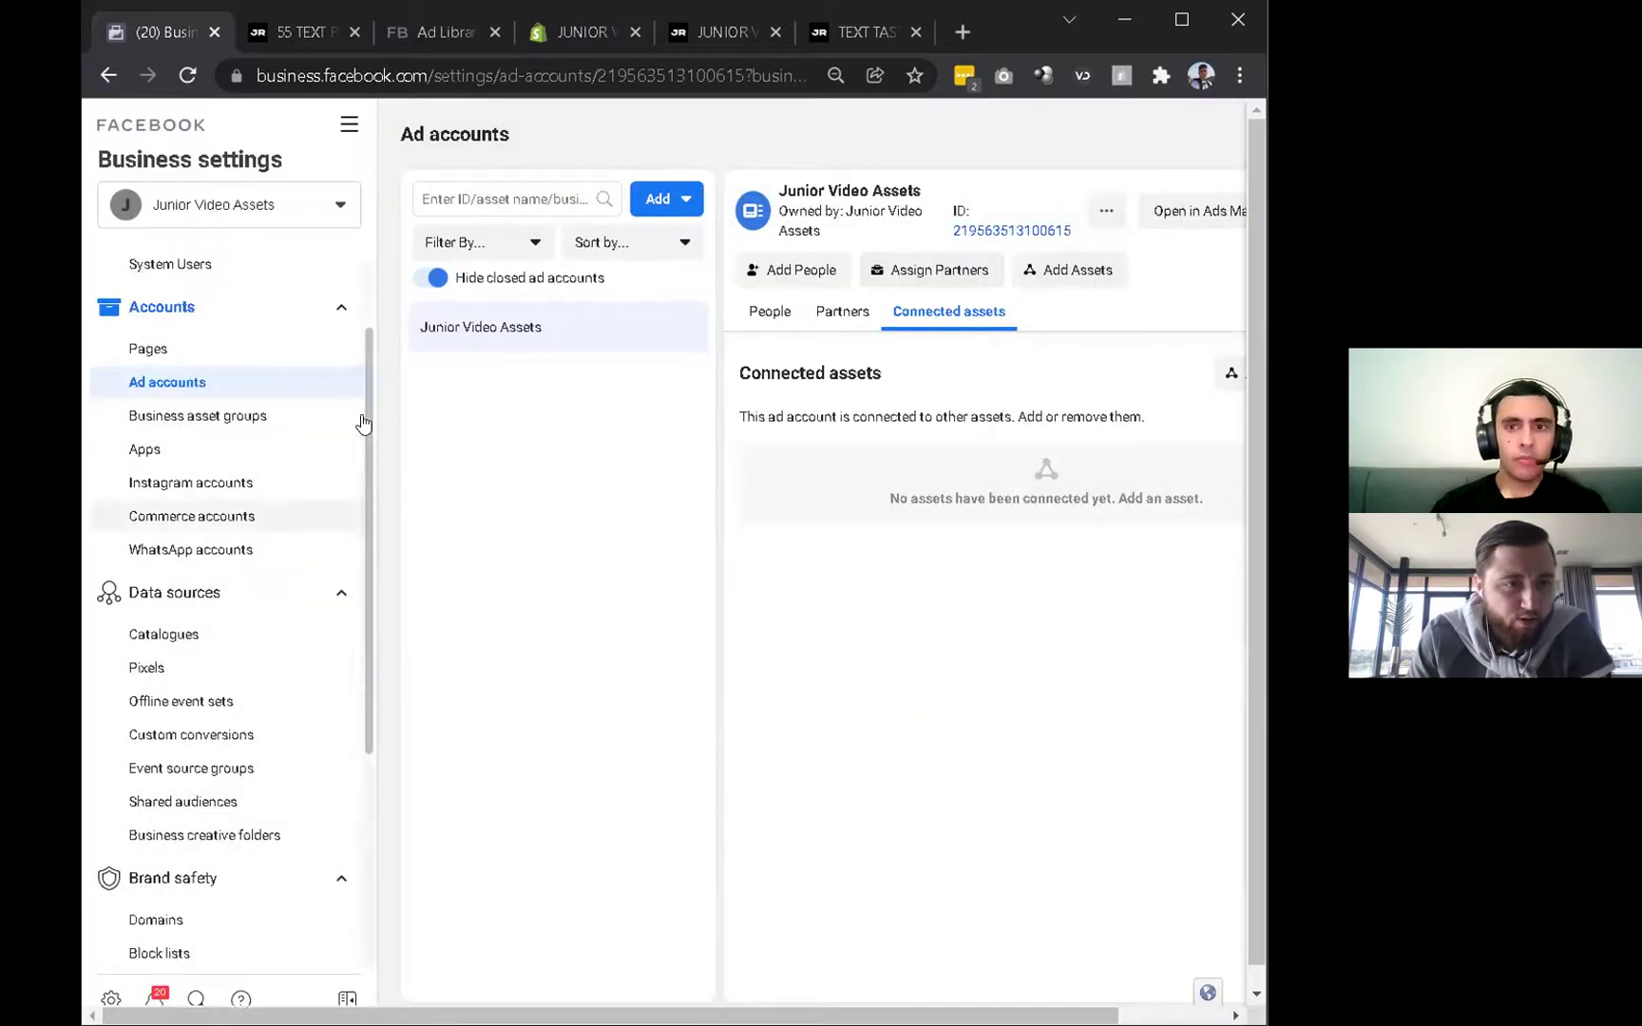
pyautogui.click(186, 667)
pyautogui.click(947, 311)
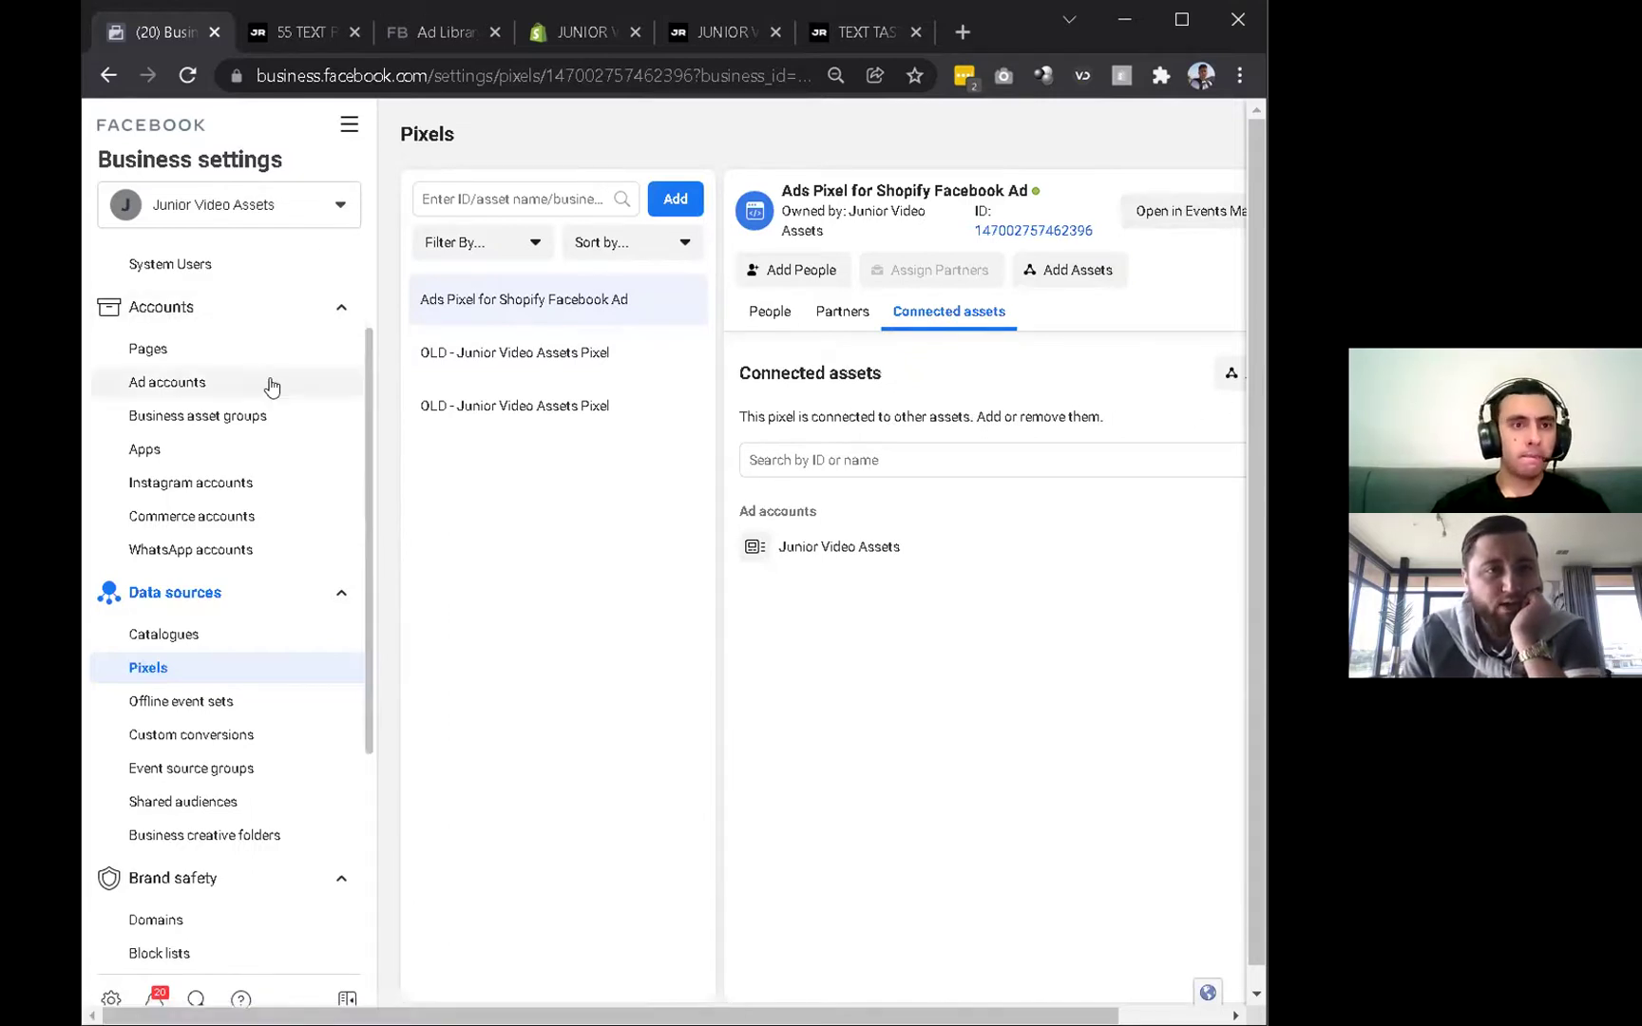
pyautogui.click(194, 381)
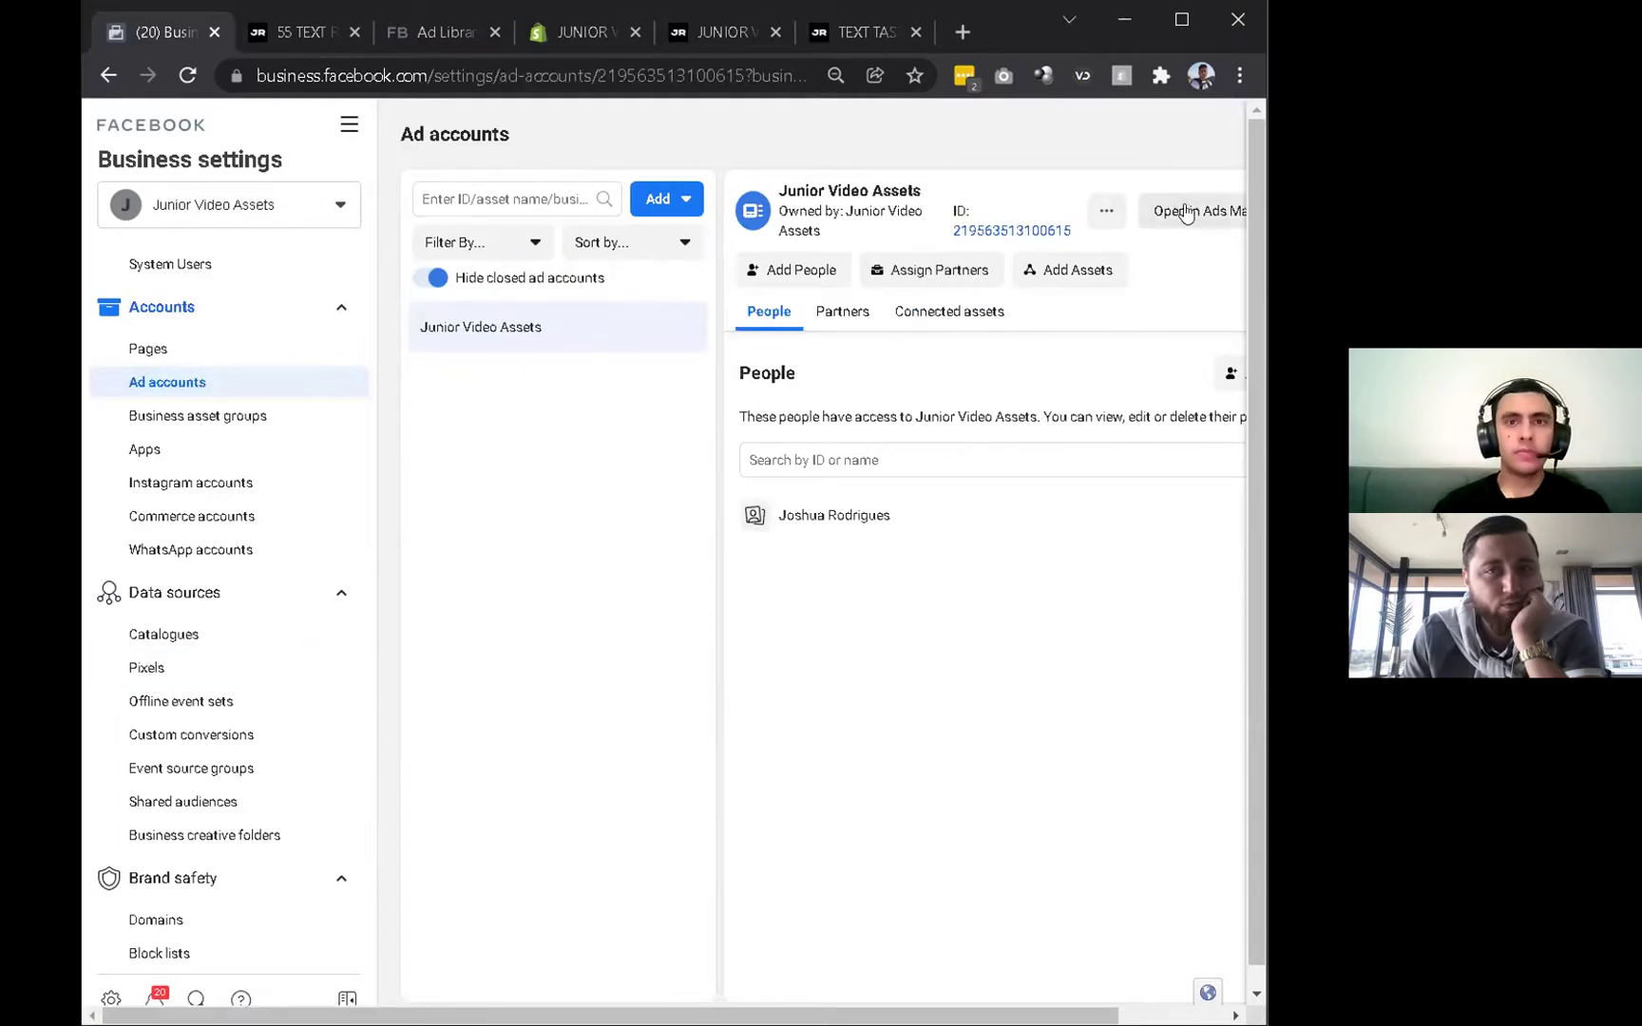
pyautogui.click(1186, 211)
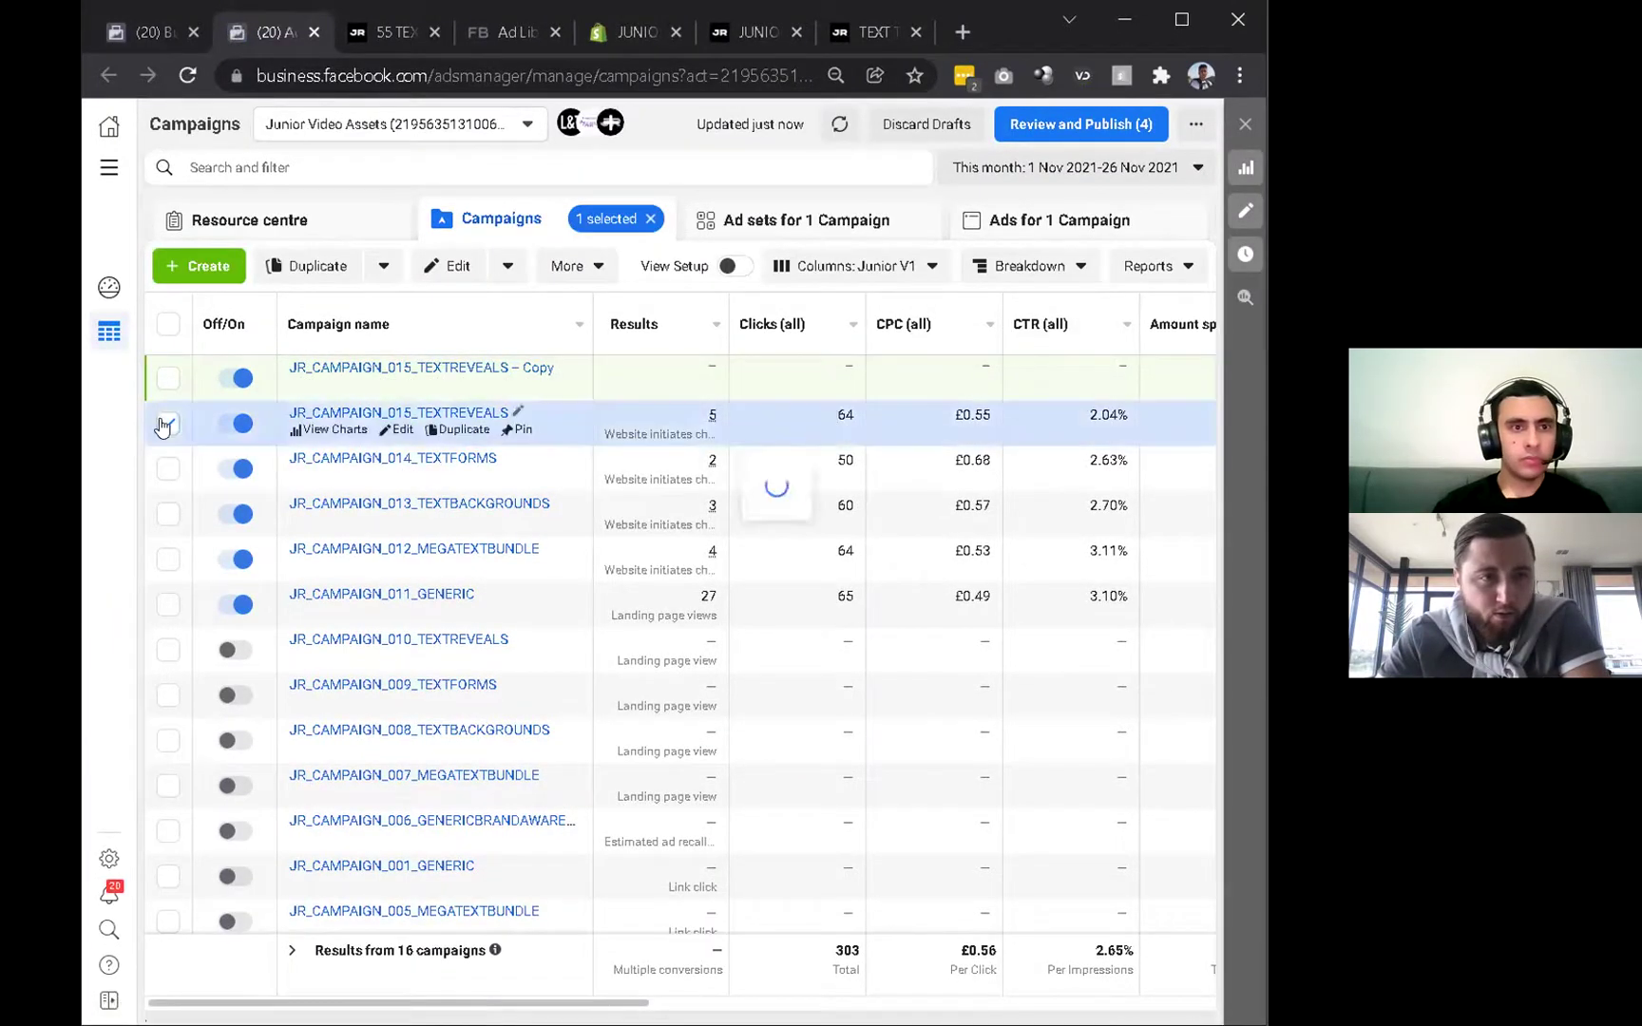
# Select both ads in the copied TEXTREVEALS campaign and edit them together.
pyautogui.click(164, 424)
pyautogui.click(167, 378)
pyautogui.click(1021, 228)
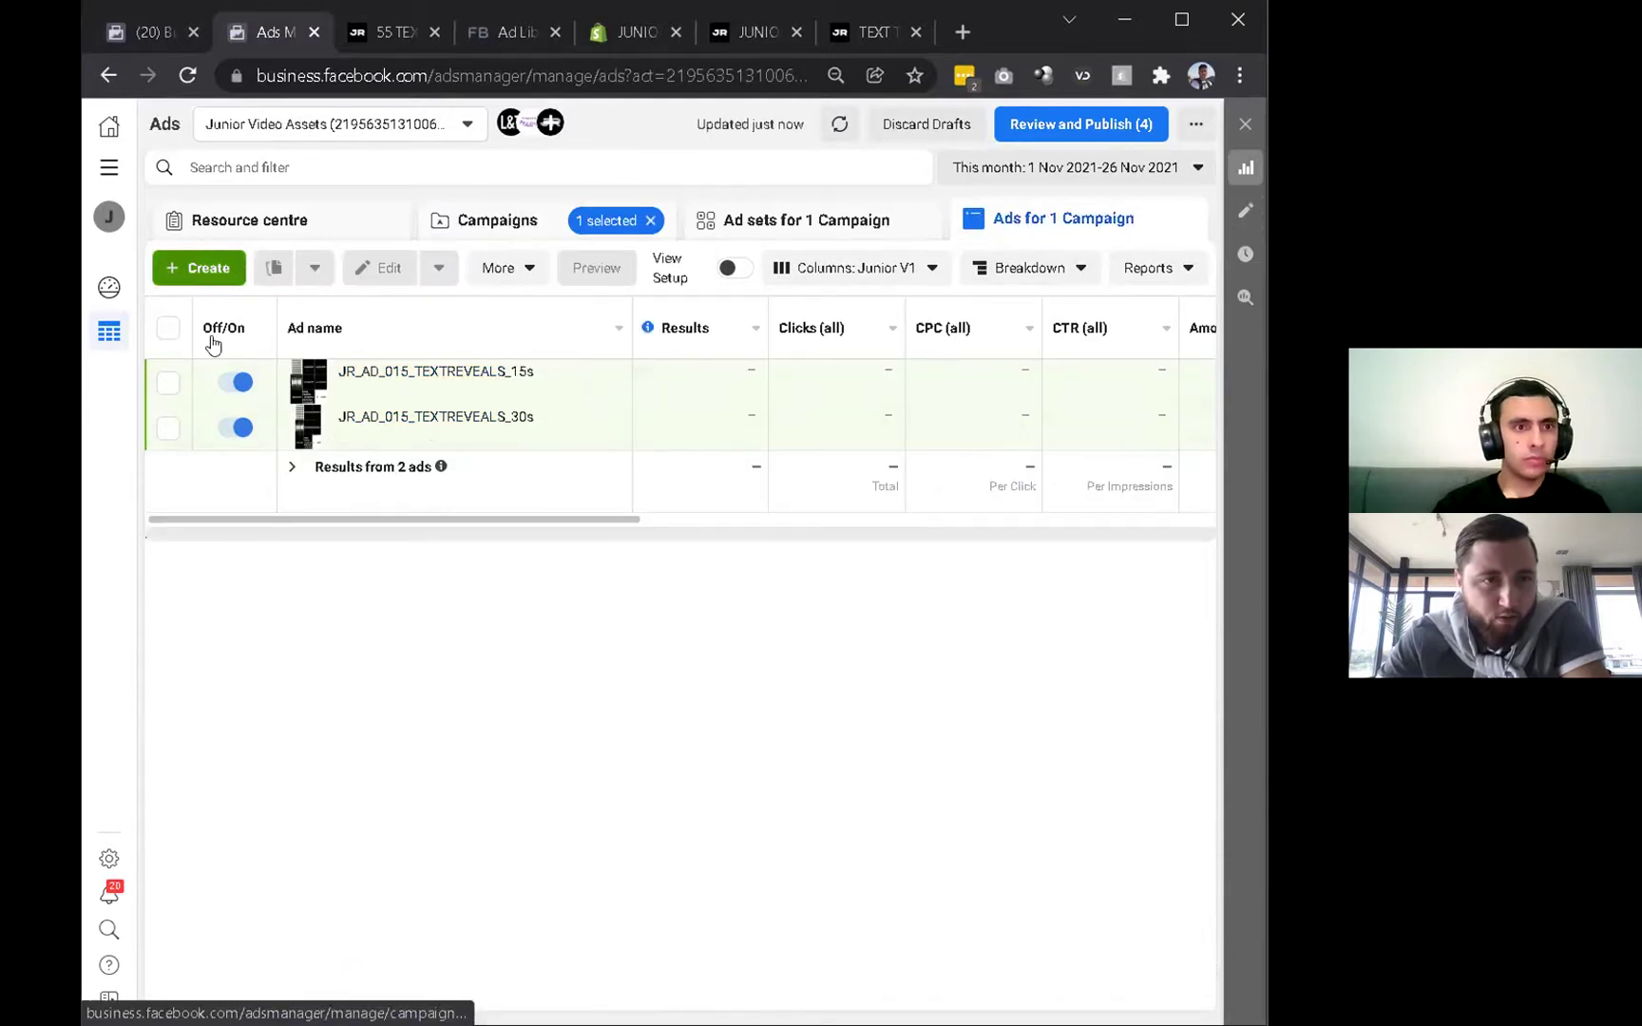
pyautogui.click(167, 329)
pyautogui.click(442, 274)
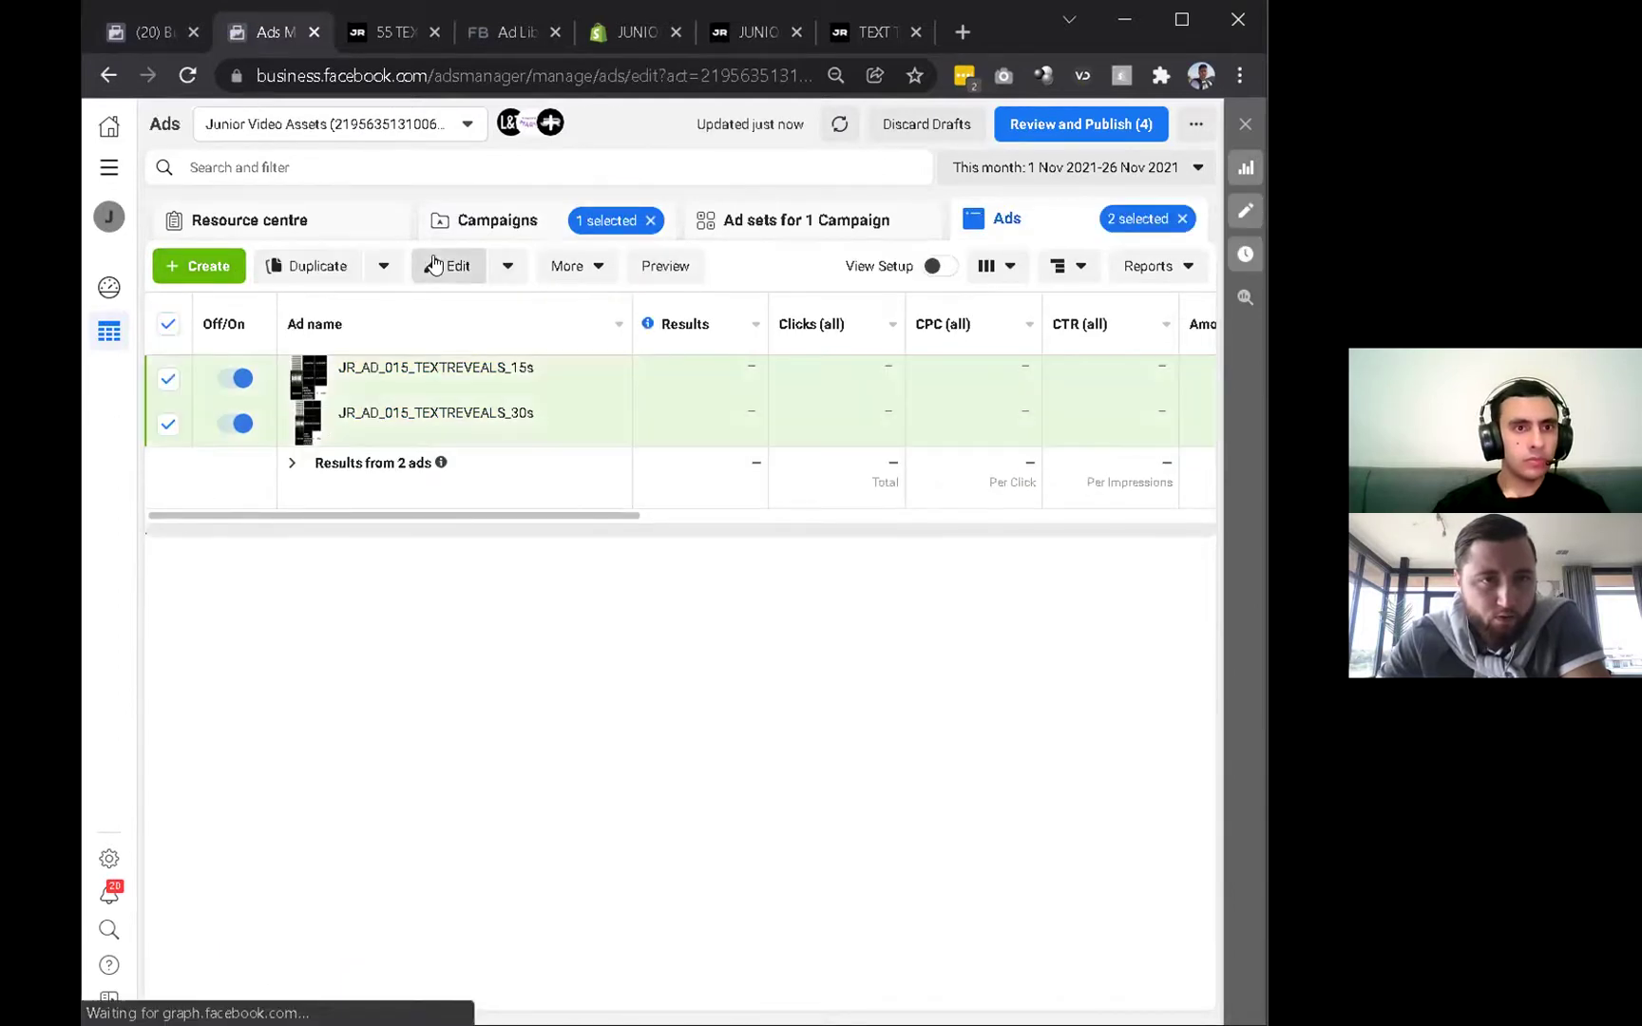
# Set junior.video as the website event tracking domain for both ads, with preview on, and close.
pyautogui.scroll(-15, 608, 543)
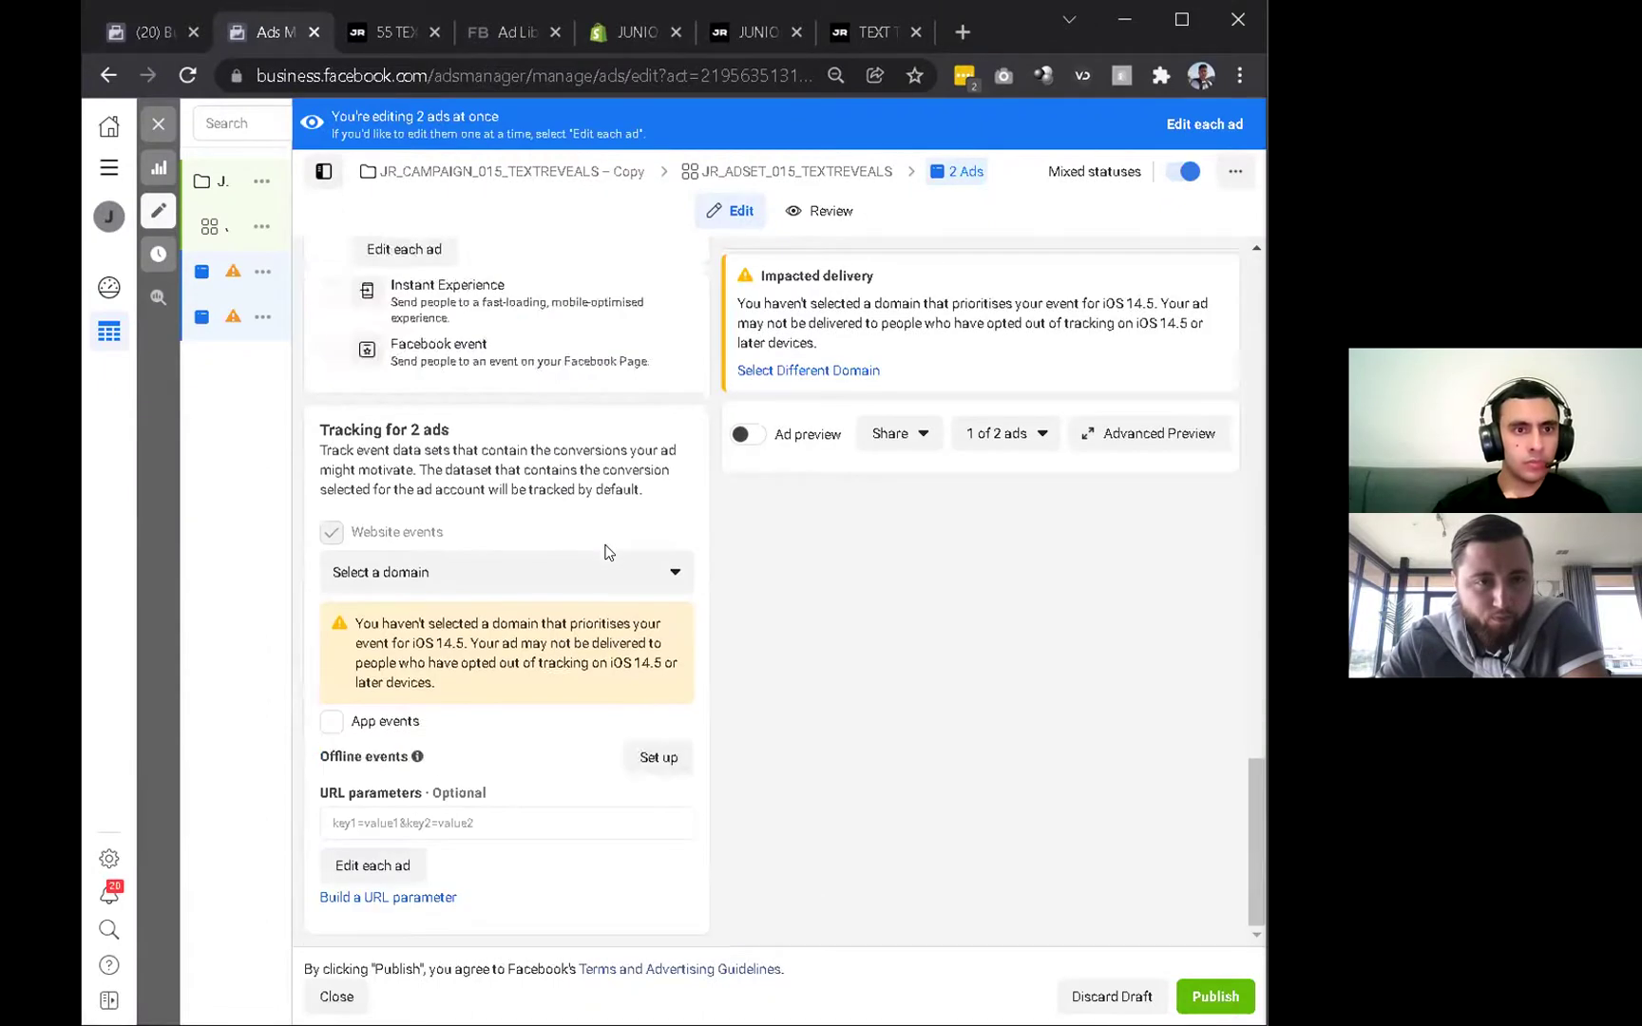
pyautogui.click(546, 571)
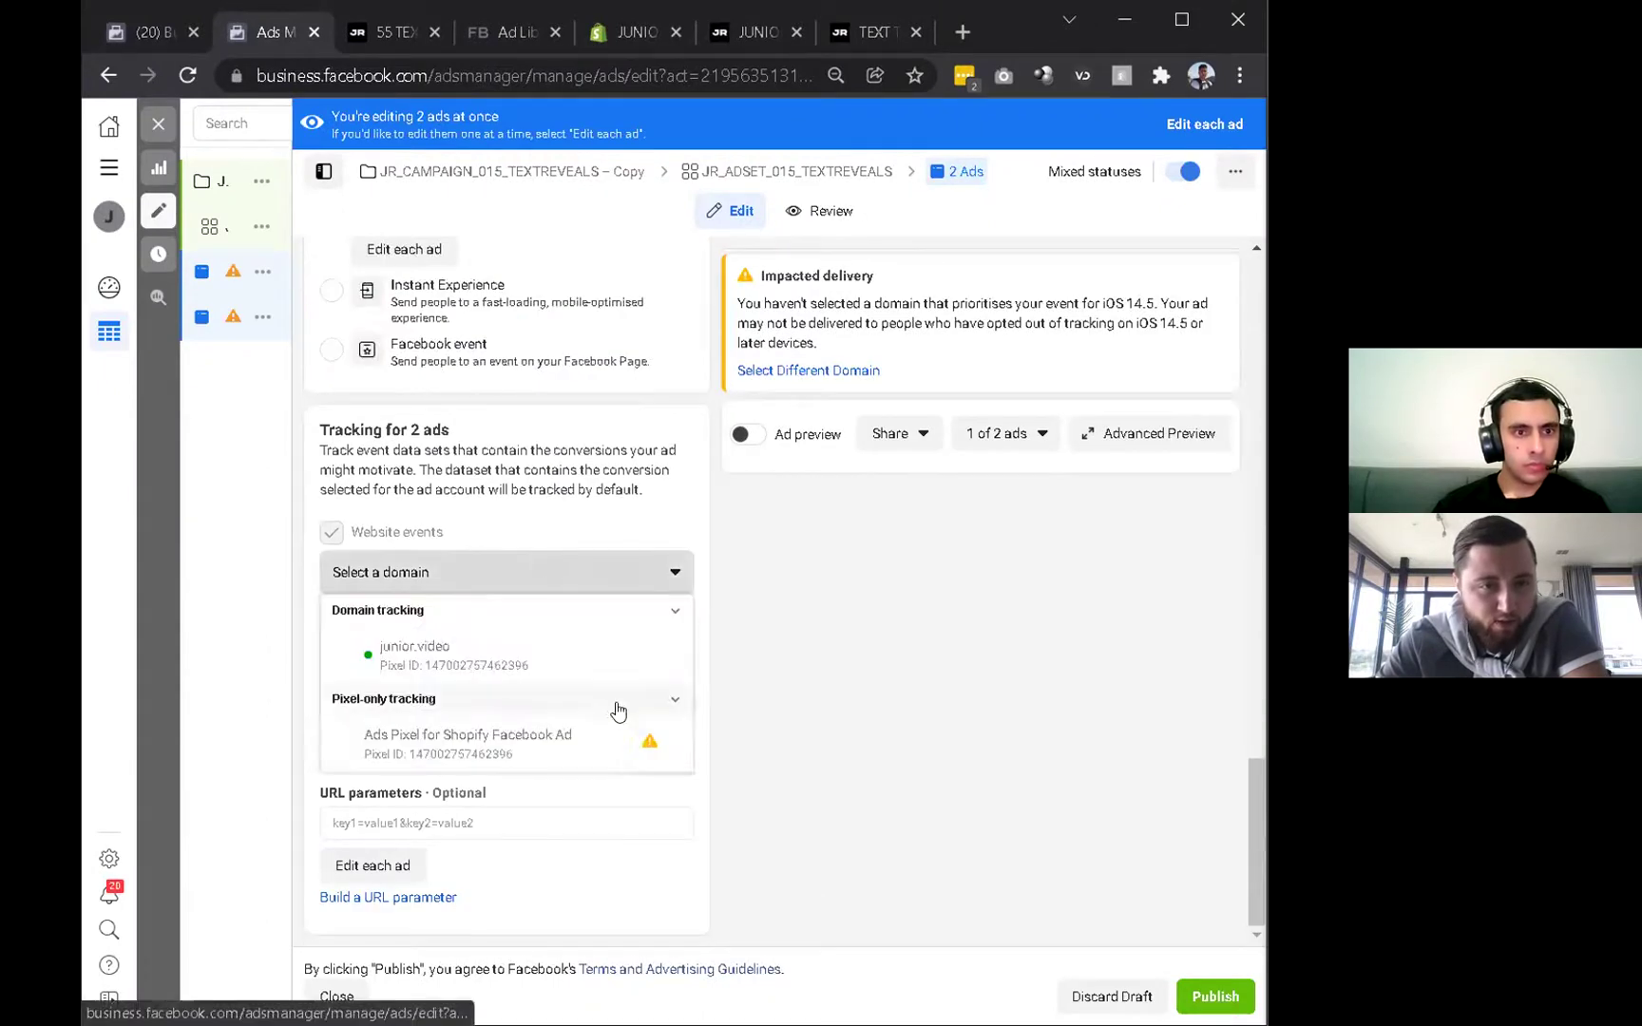
pyautogui.click(446, 664)
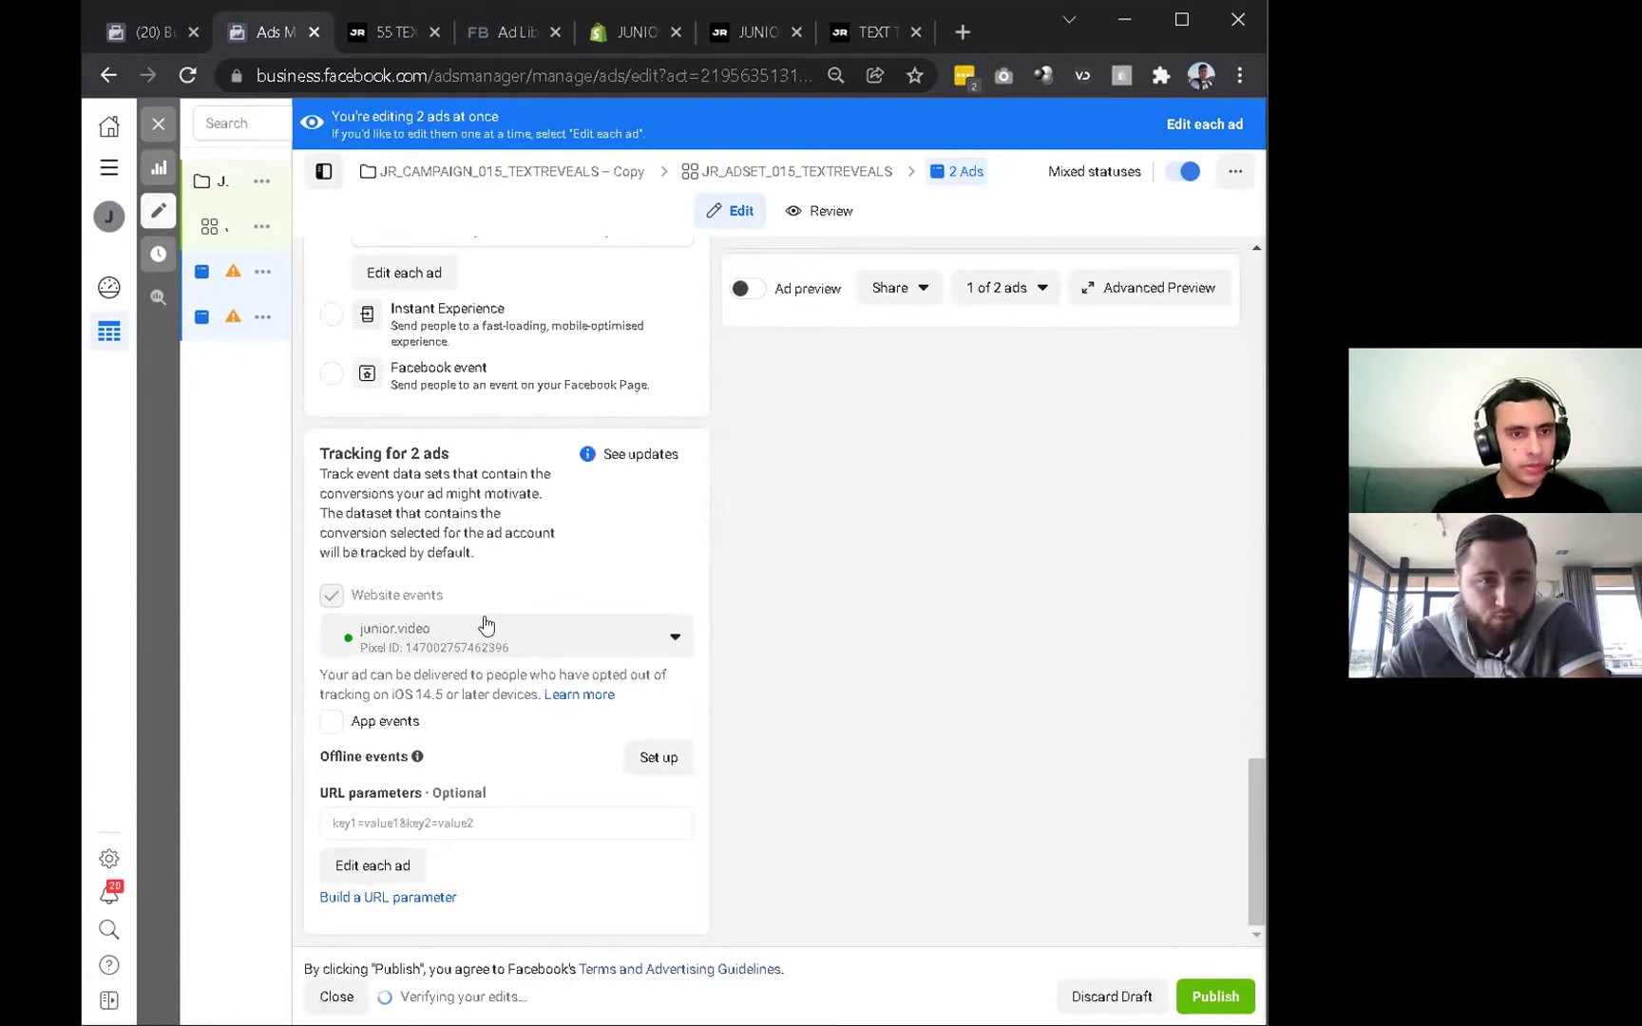
pyautogui.scroll(2, 480, 627)
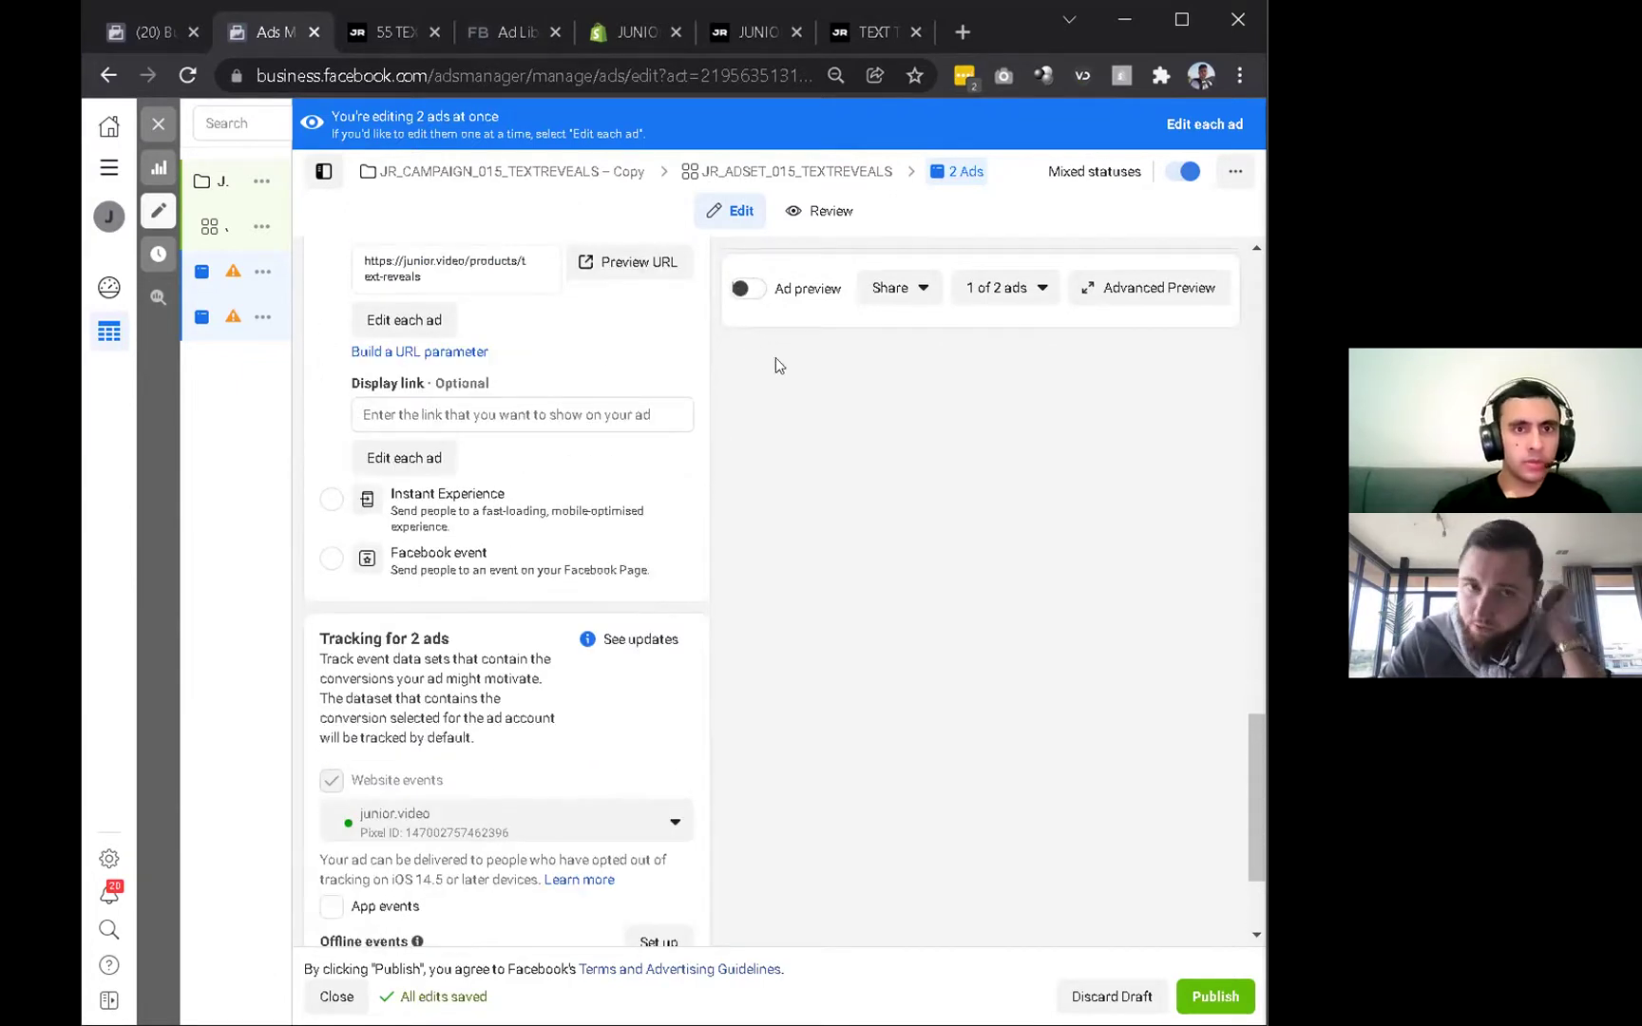
pyautogui.scroll(1, 506, 561)
pyautogui.click(784, 283)
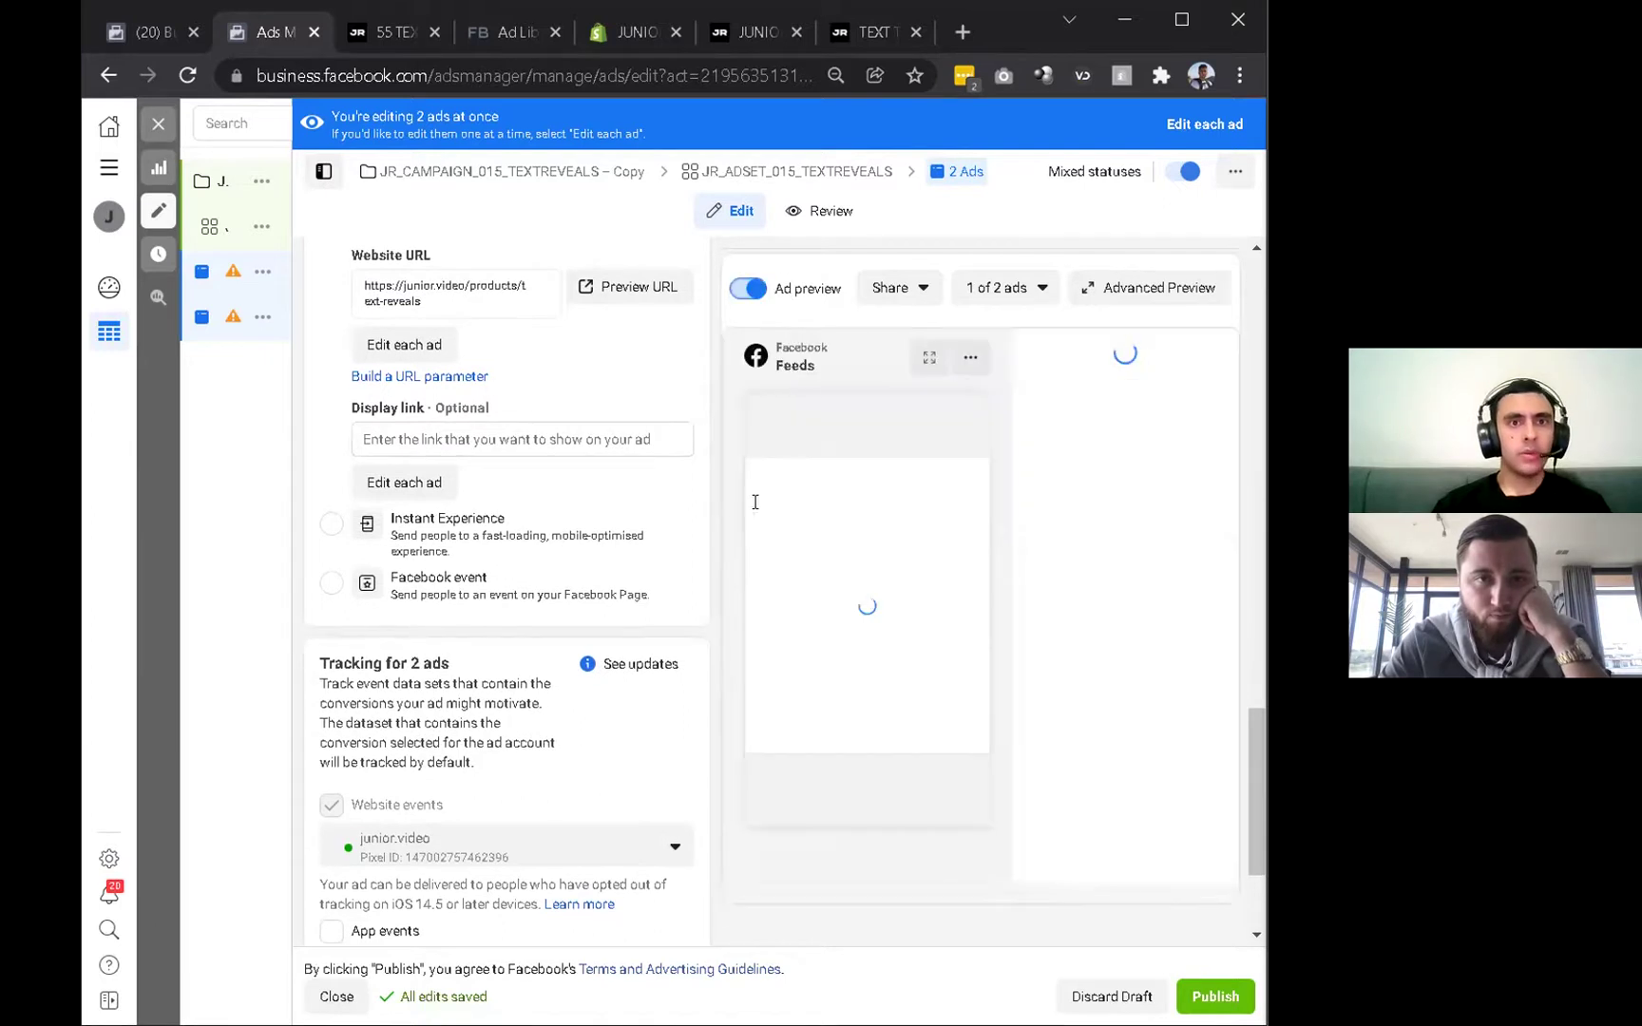
pyautogui.scroll(9, 867, 608)
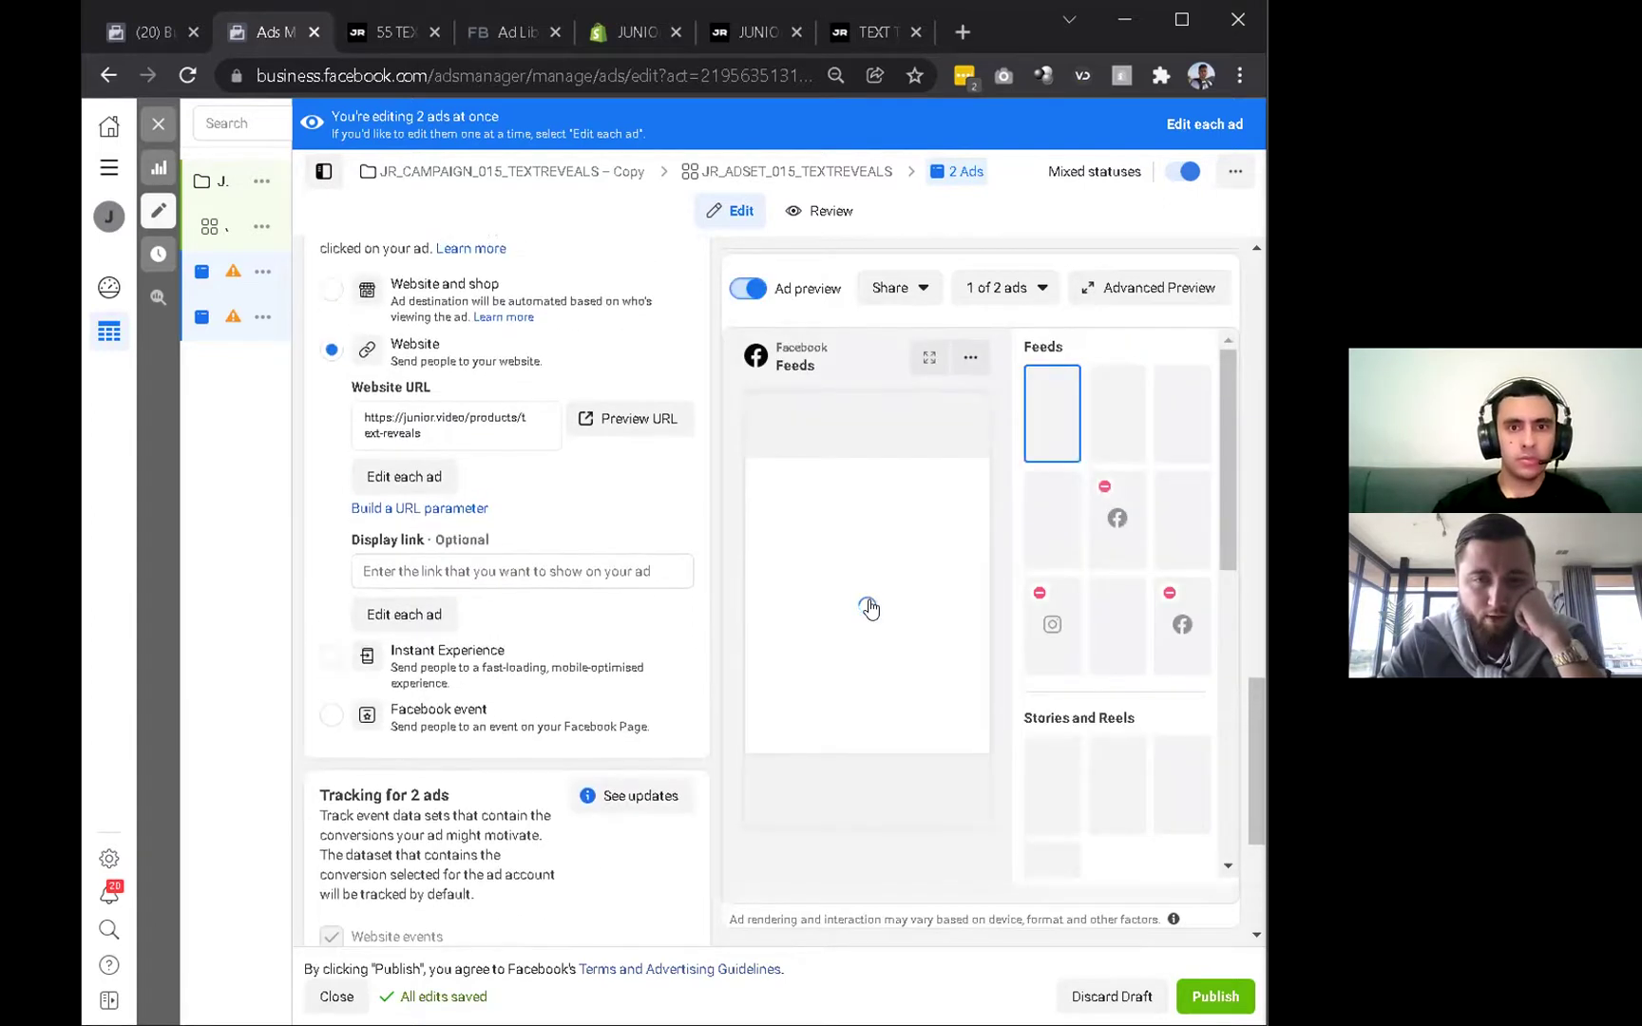
pyautogui.scroll(1, 649, 656)
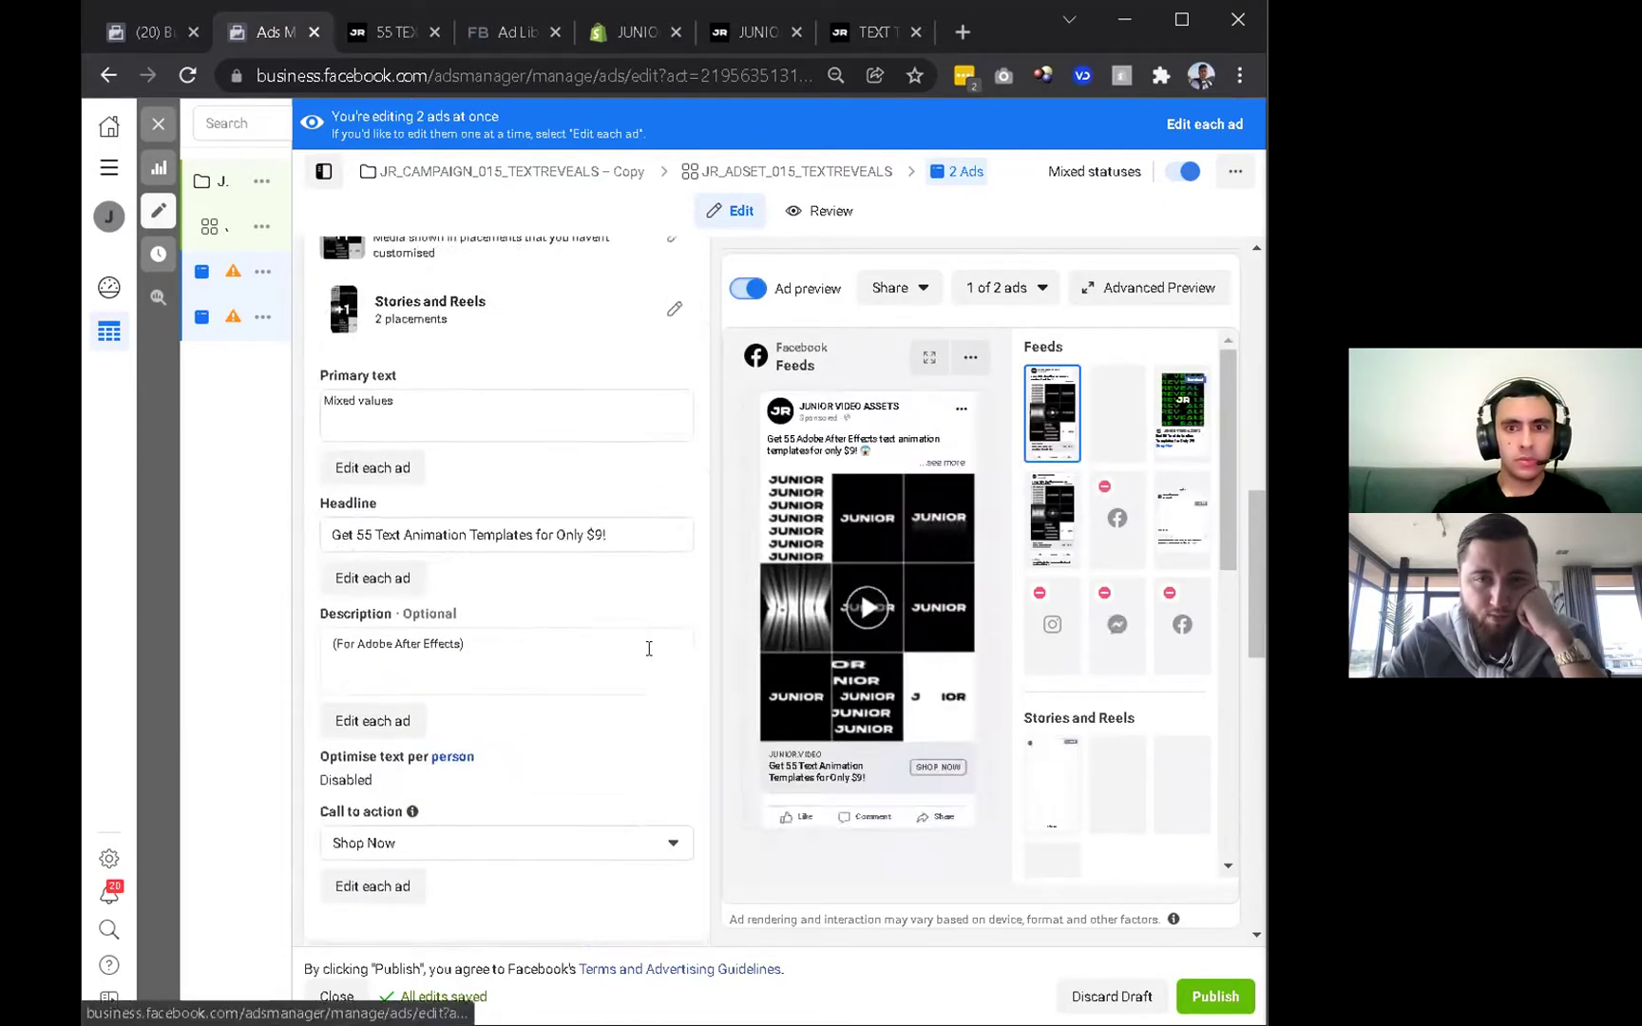
pyautogui.scroll(2, 663, 594)
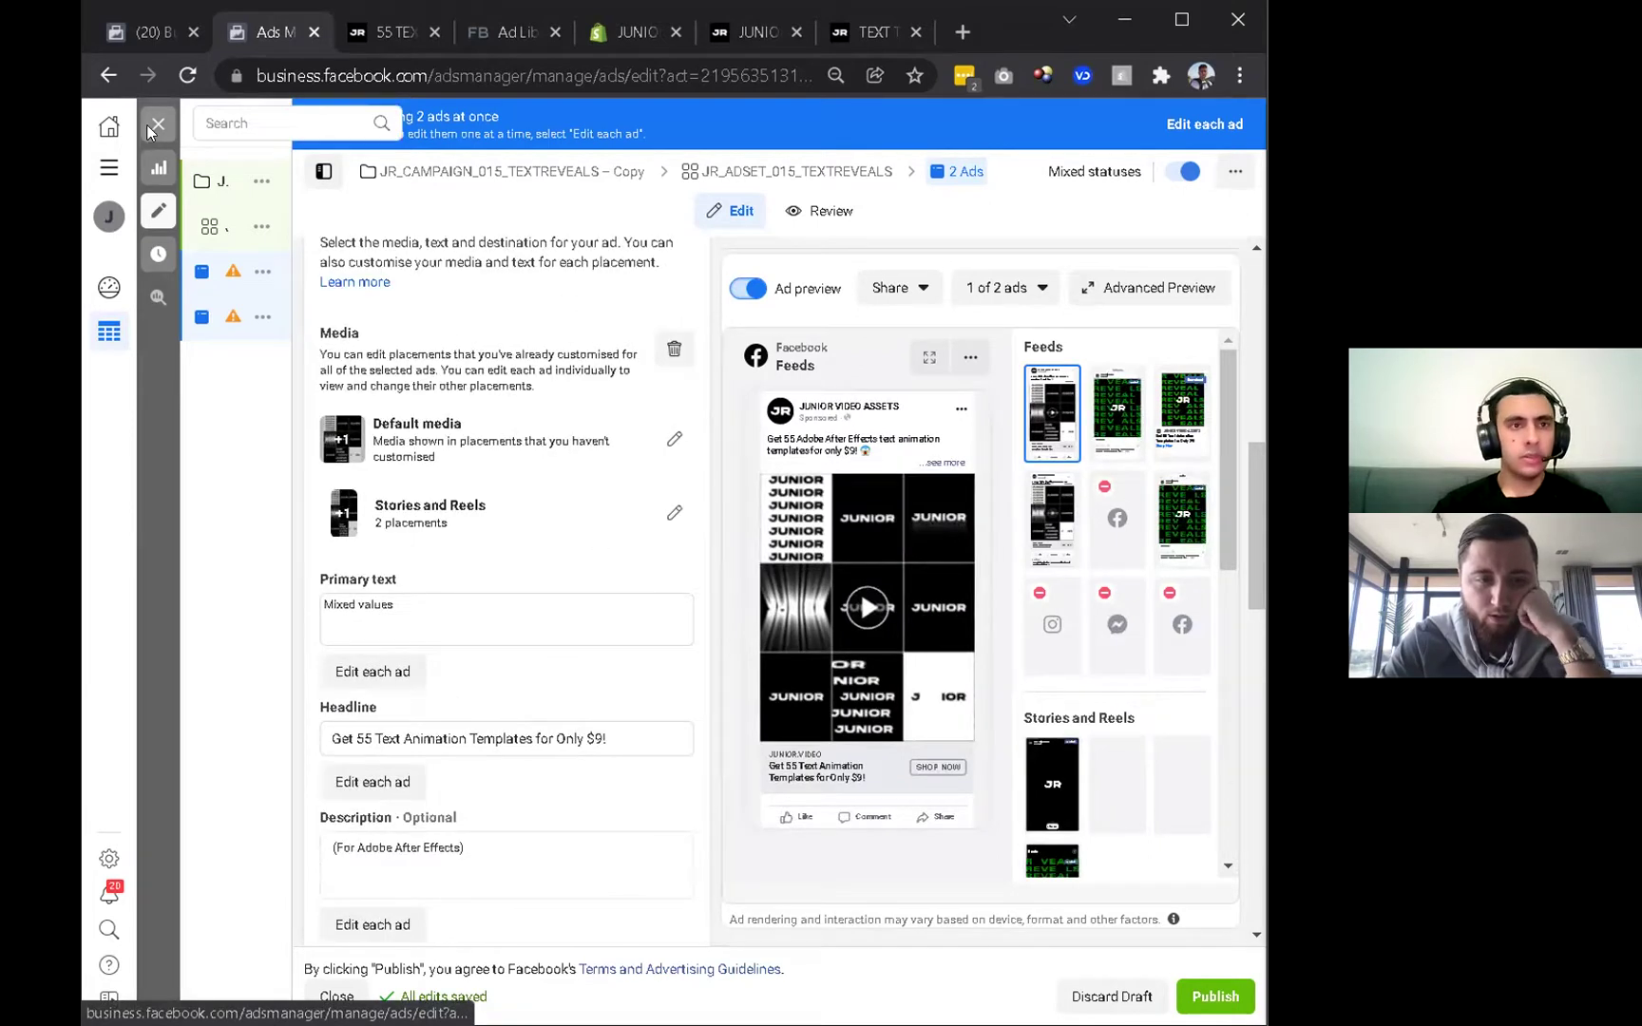
pyautogui.moveTo(149, 131)
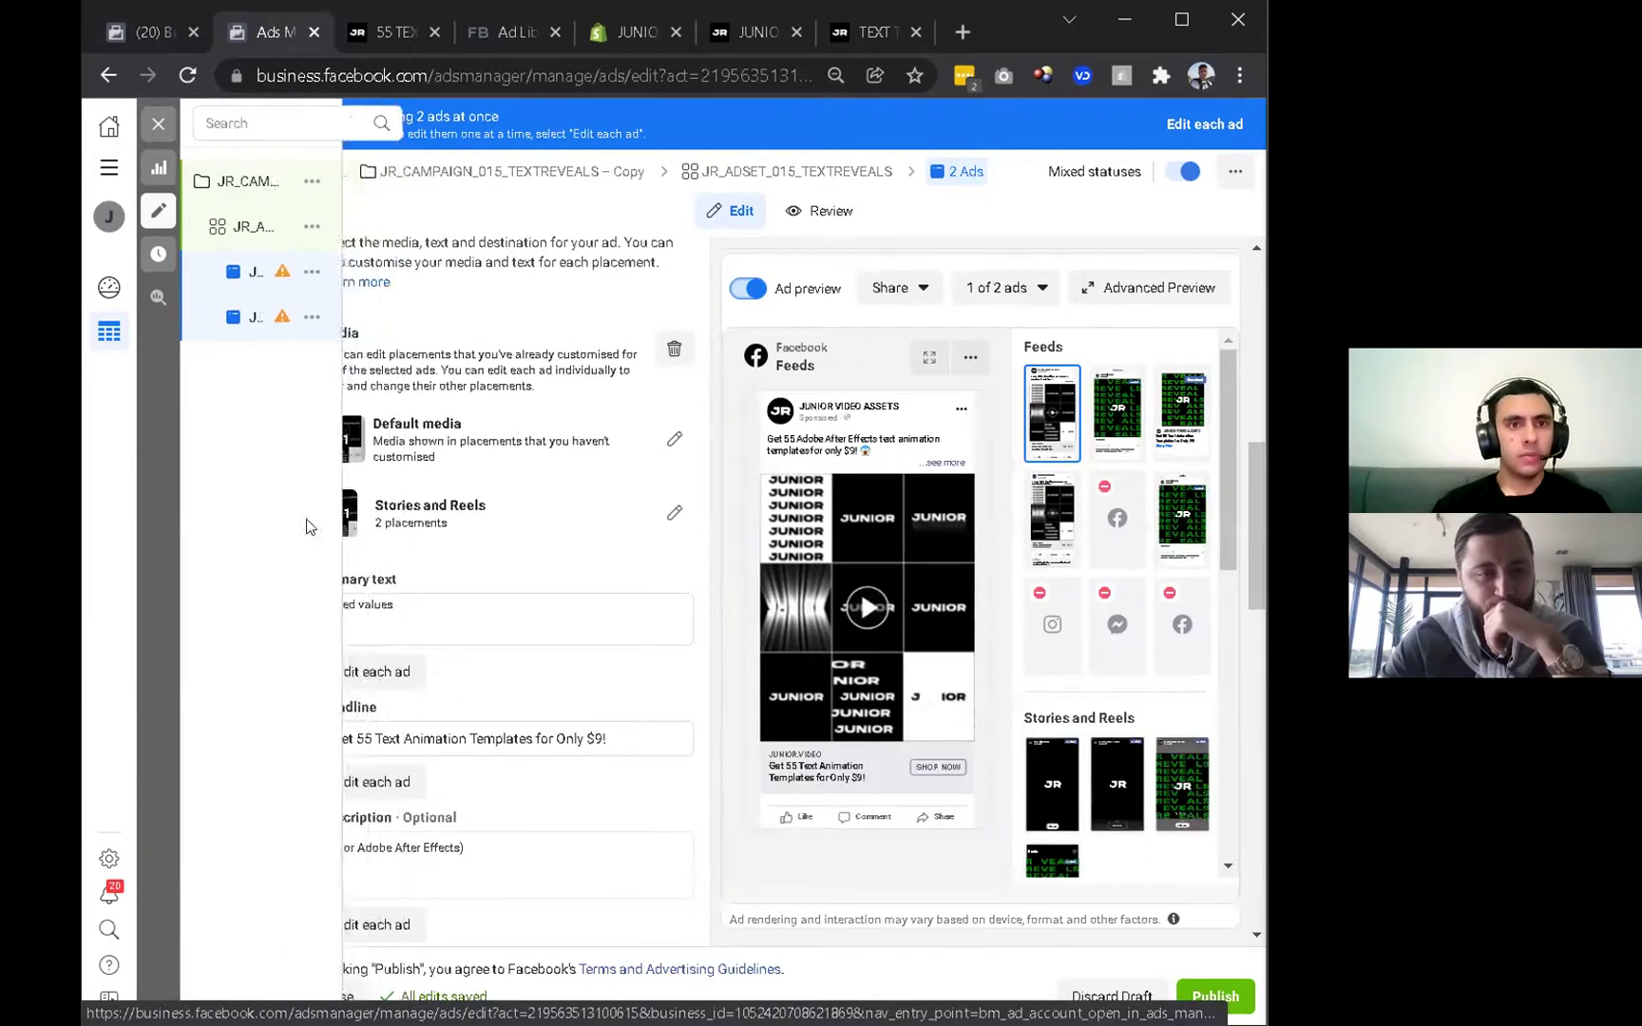
pyautogui.click(159, 134)
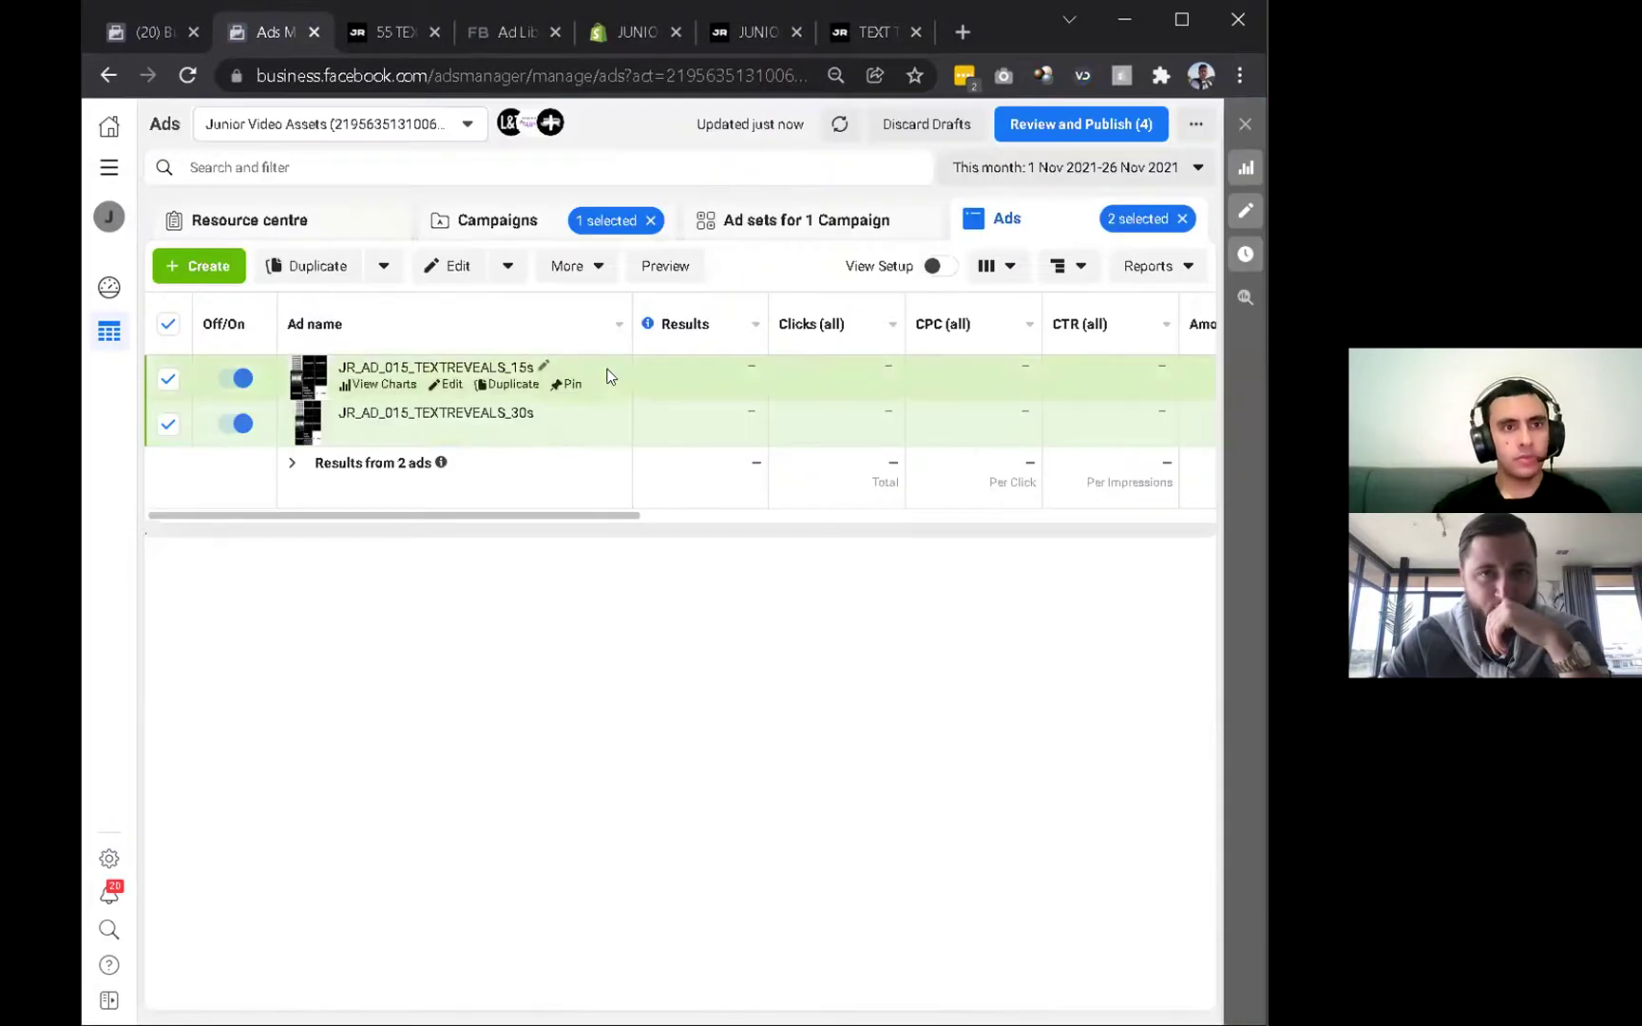
# Publish the copied campaign, its ad set and two ads, then list the JR_ADSET_015_TEXTREVEALS ad set.
pyautogui.click(1054, 128)
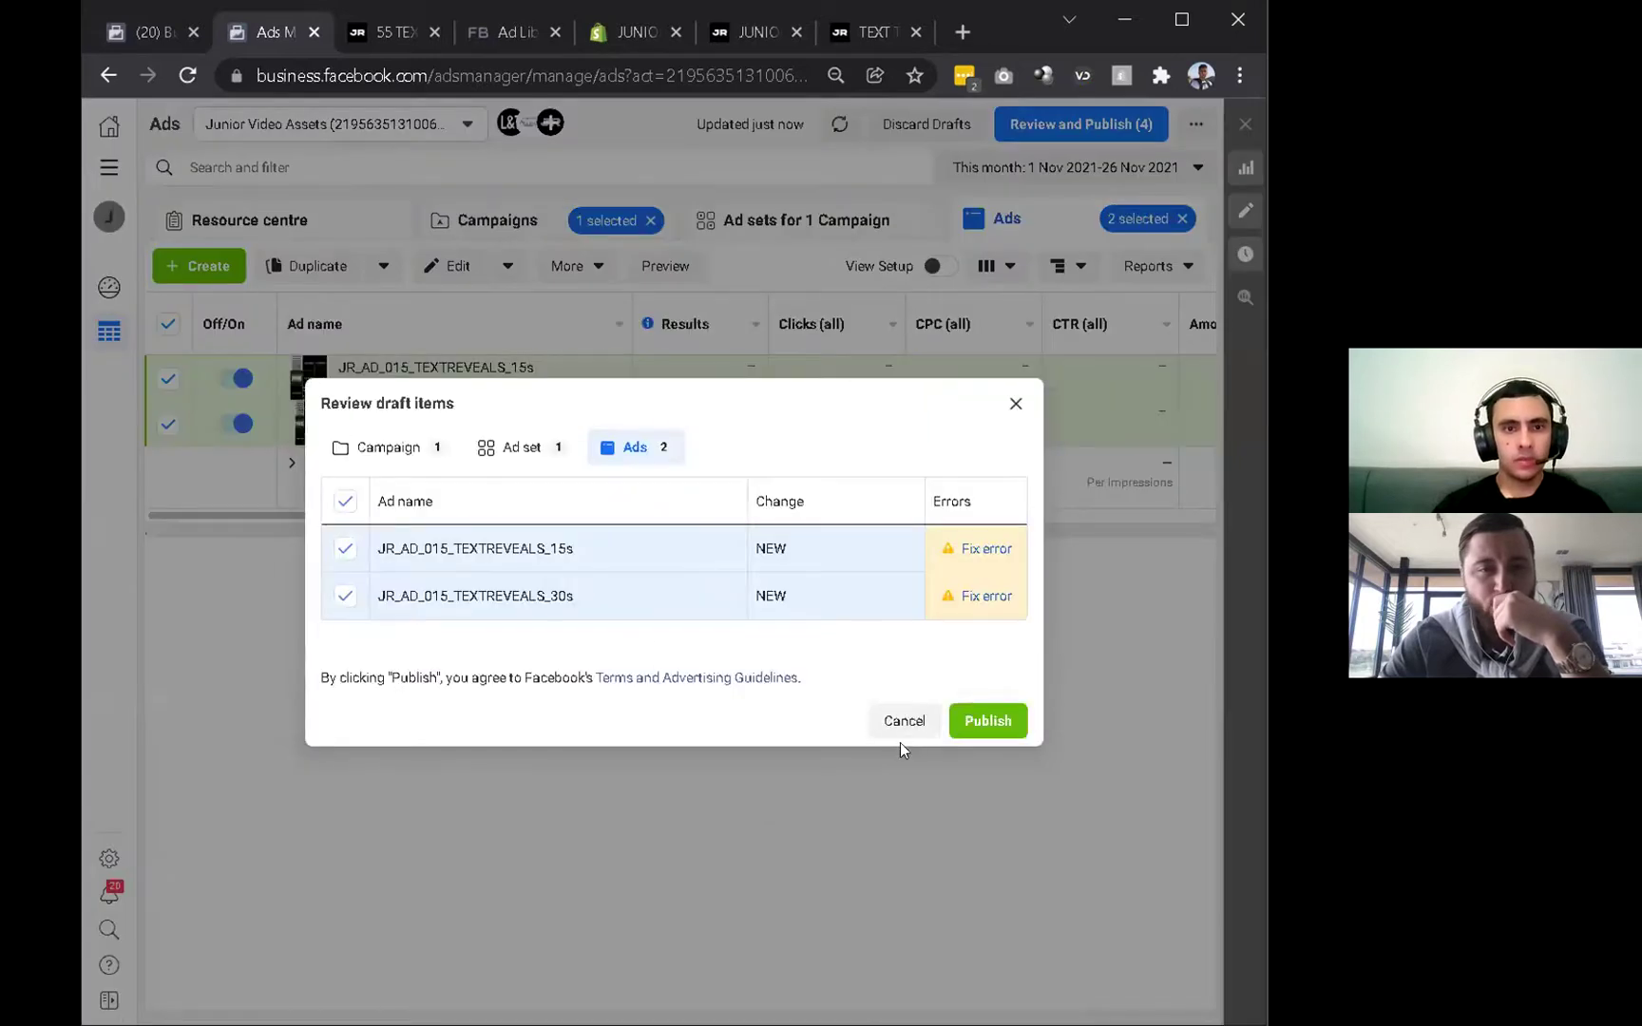
pyautogui.click(984, 720)
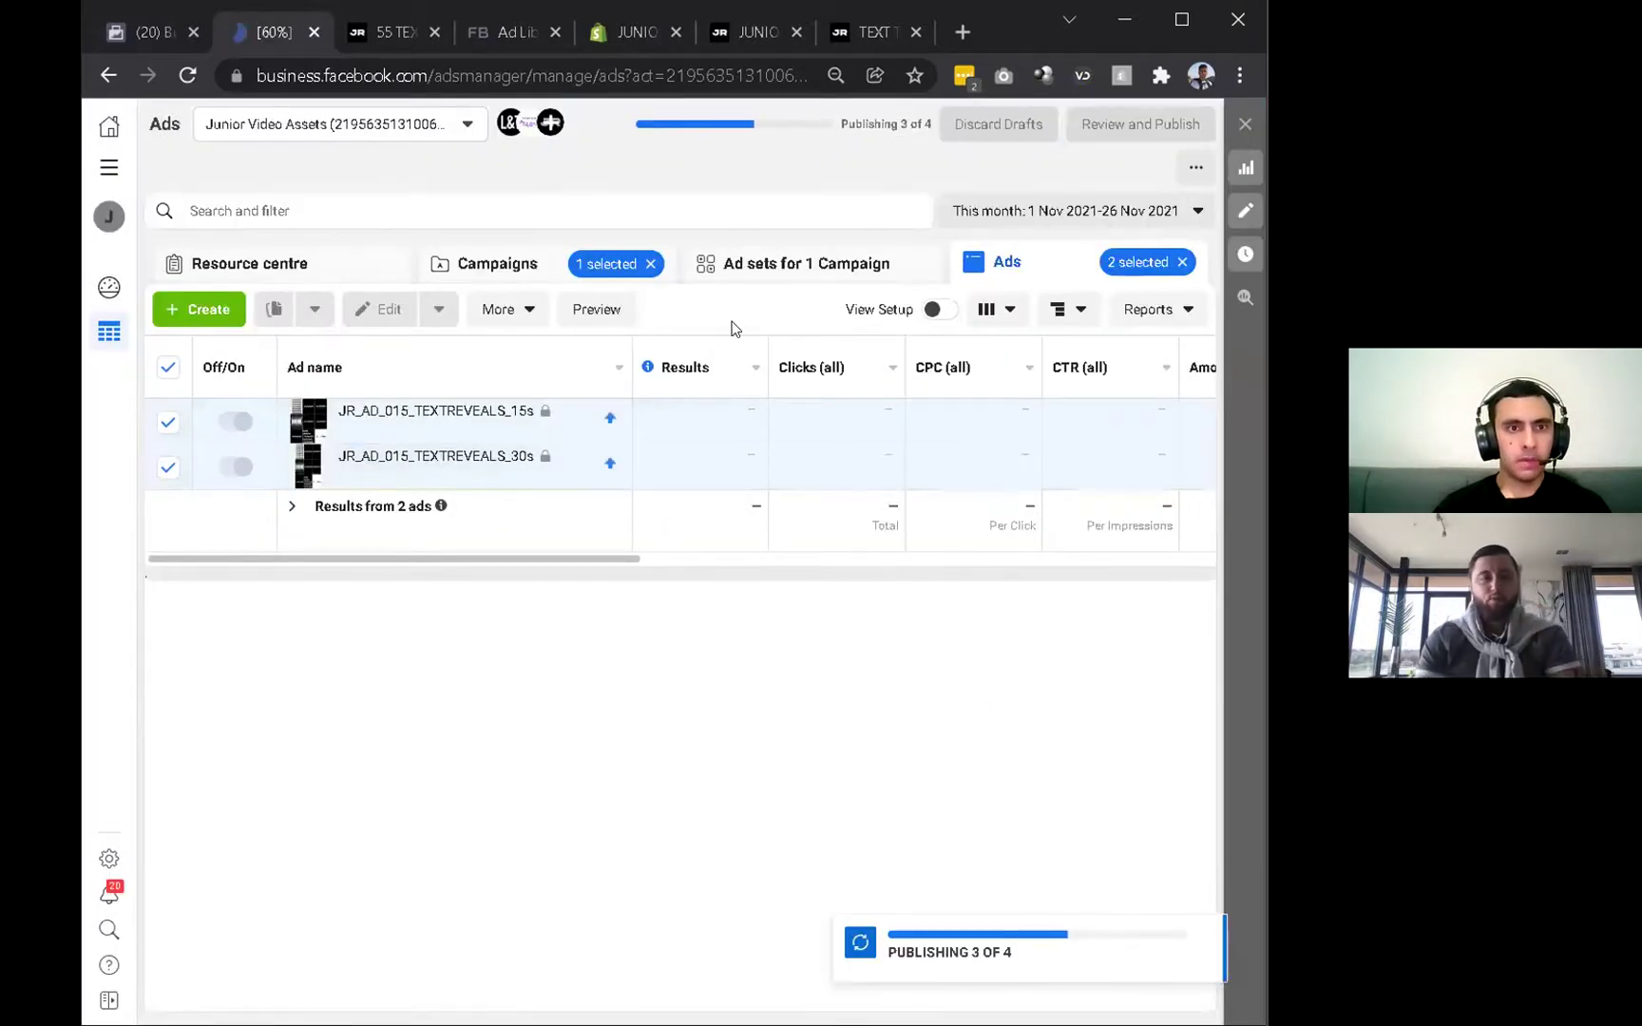
pyautogui.moveTo(404, 483)
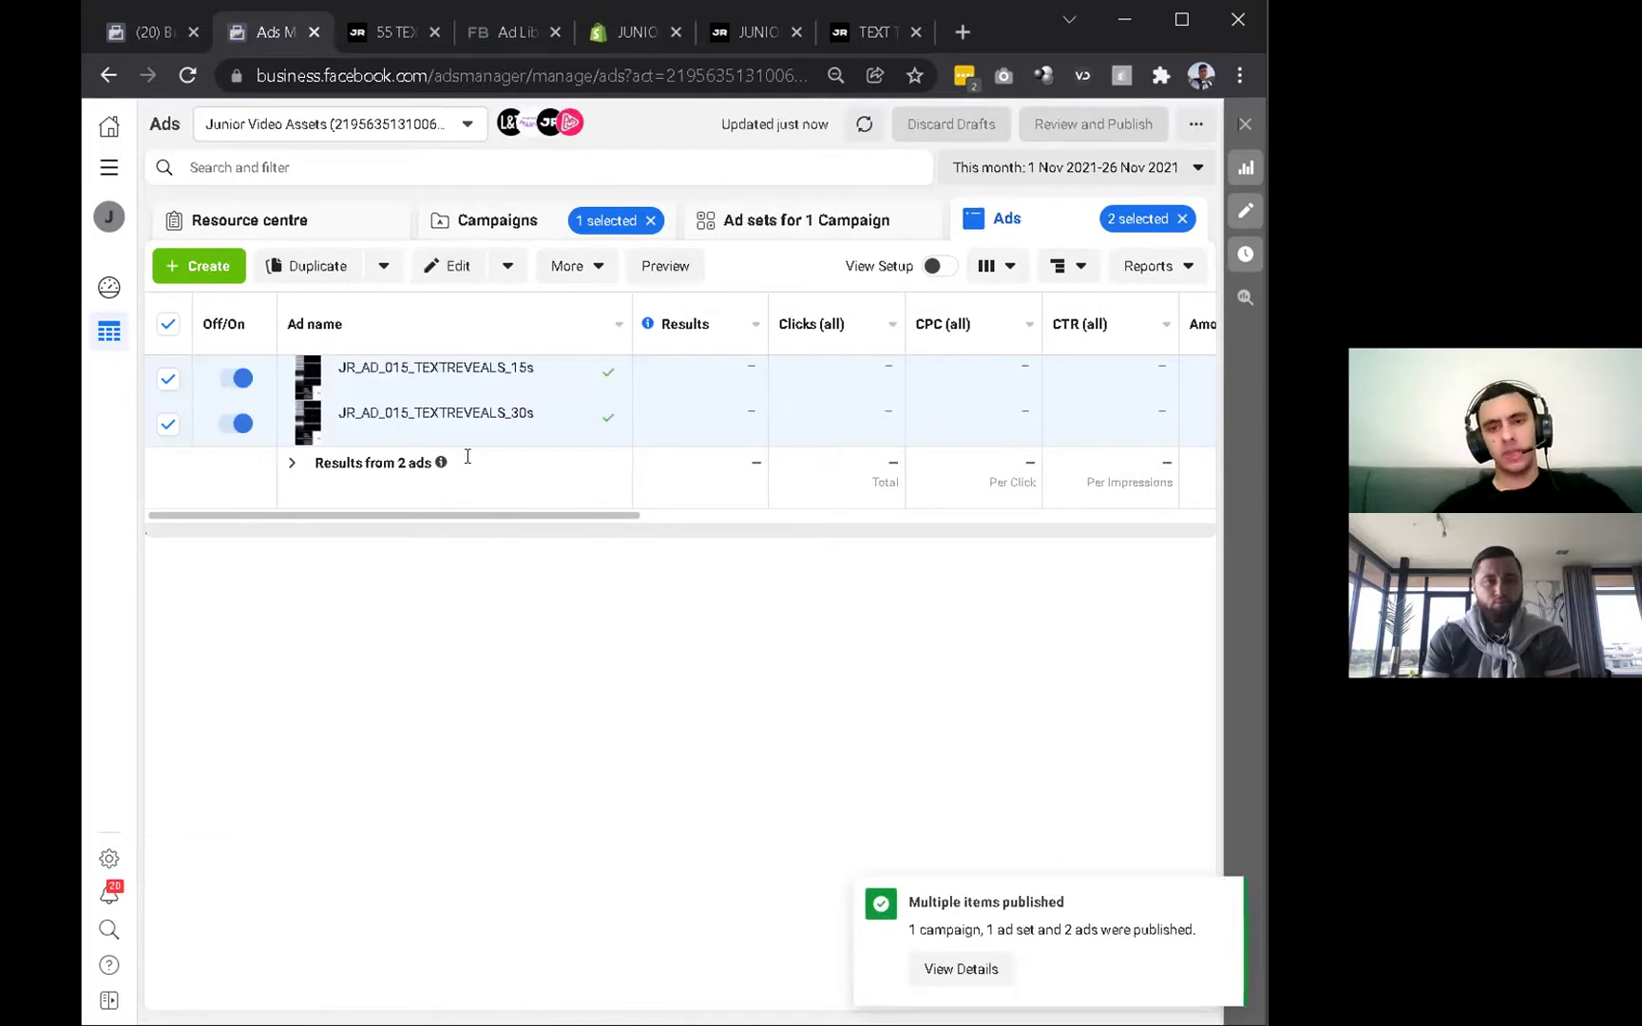
pyautogui.click(833, 228)
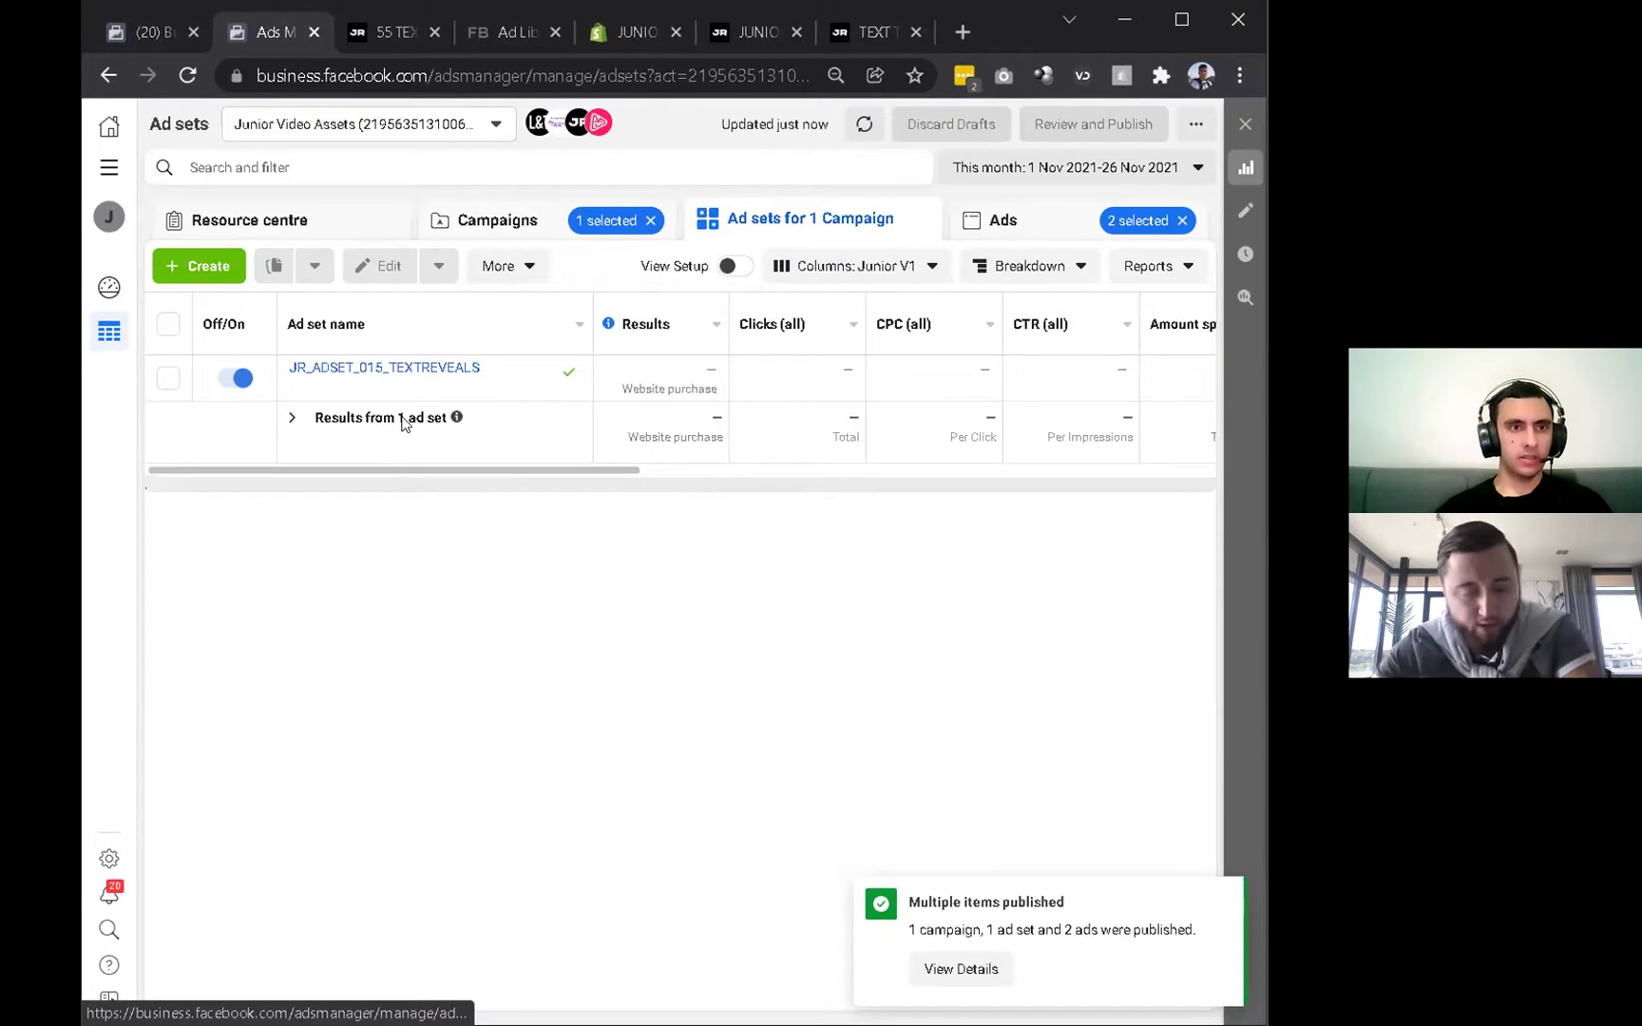
# Reselect the copied campaign and make a trial duplicate of the JR_ADSET_015_TEXTREVEALS ad set.
pyautogui.click(551, 222)
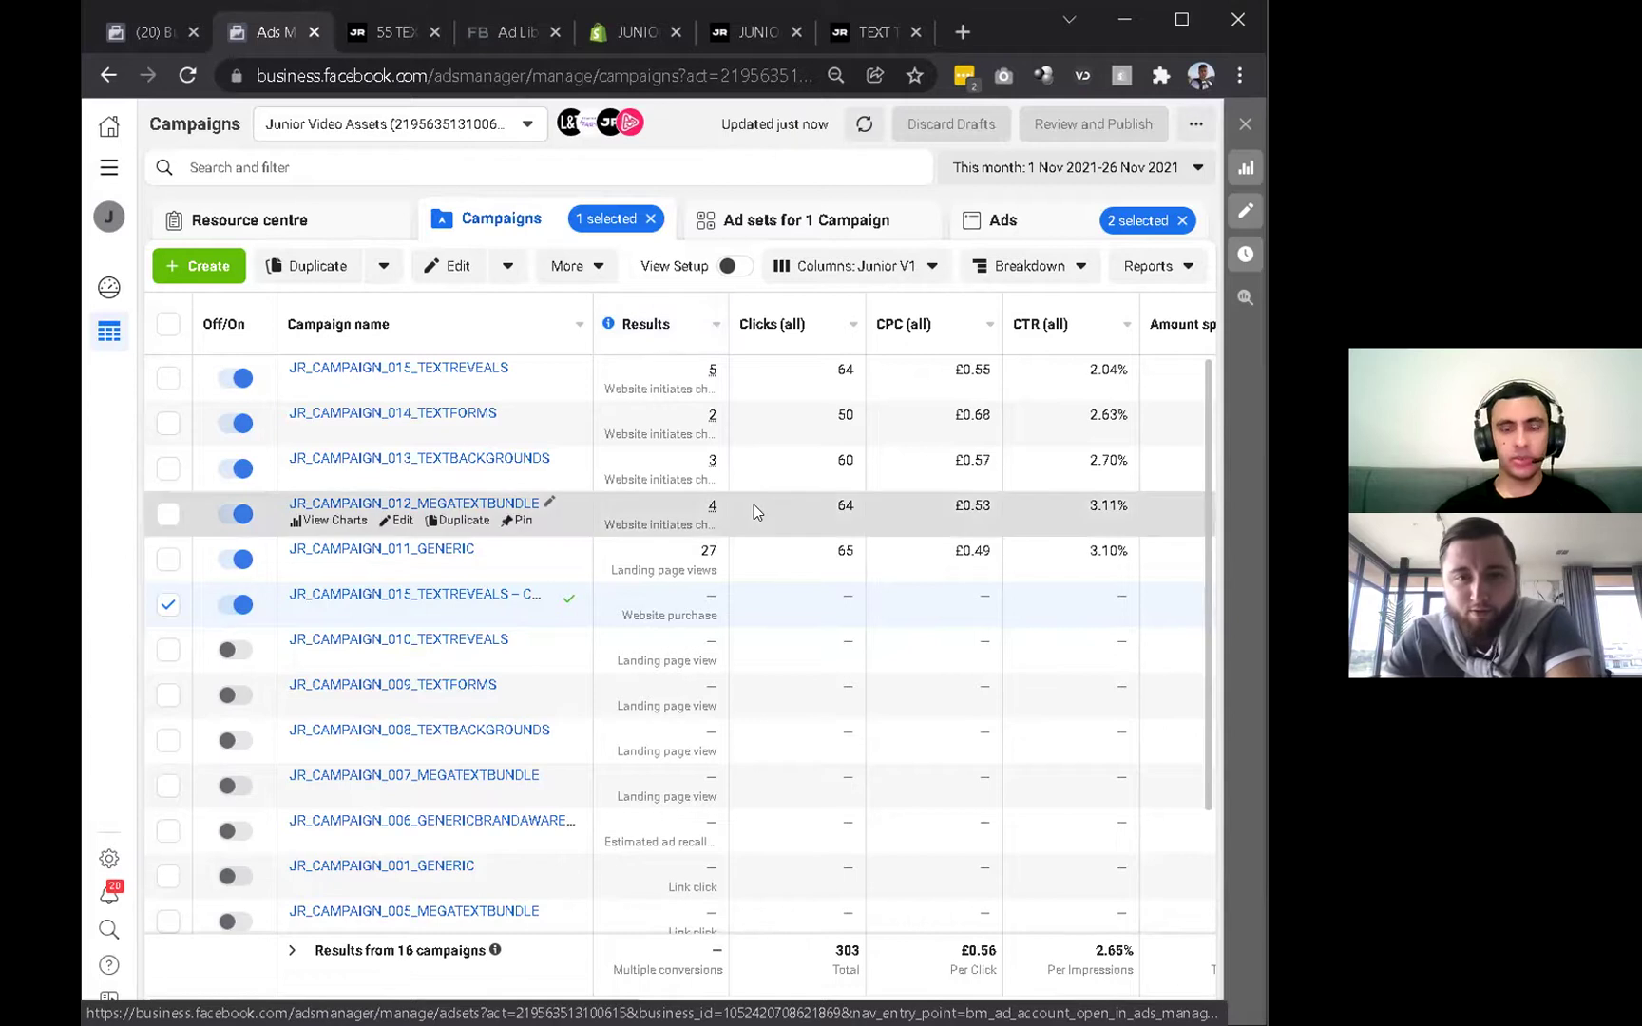
pyautogui.click(169, 603)
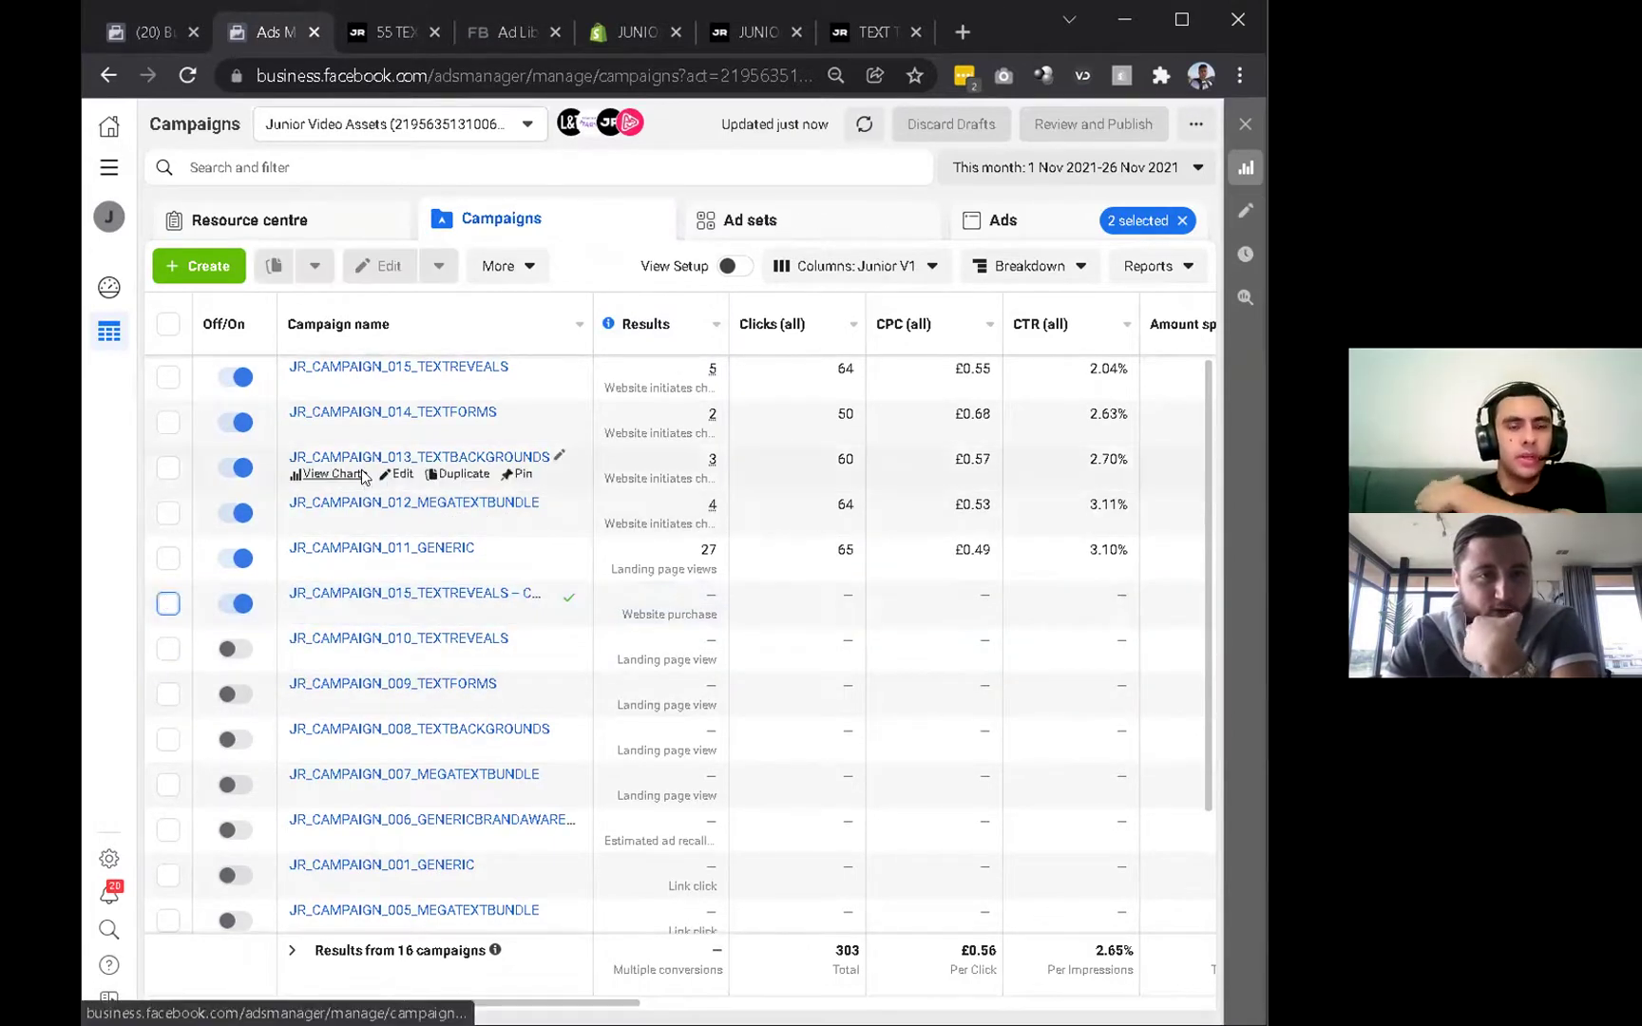
pyautogui.click(195, 268)
pyautogui.click(942, 375)
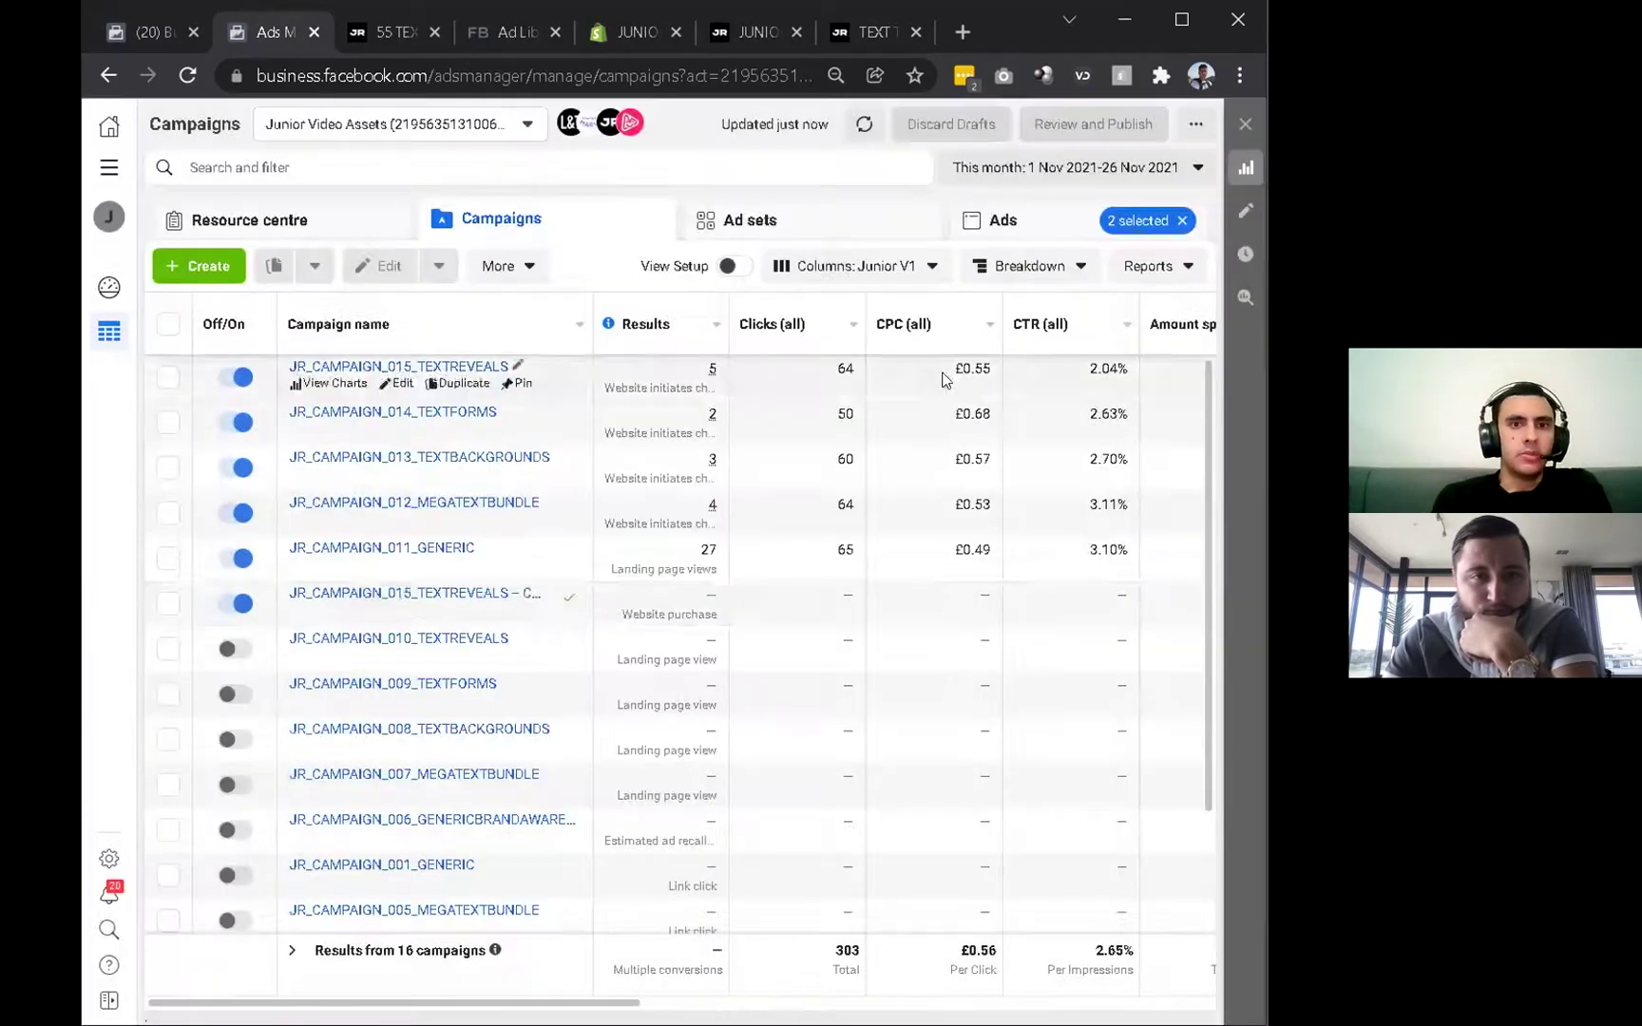
pyautogui.click(324, 597)
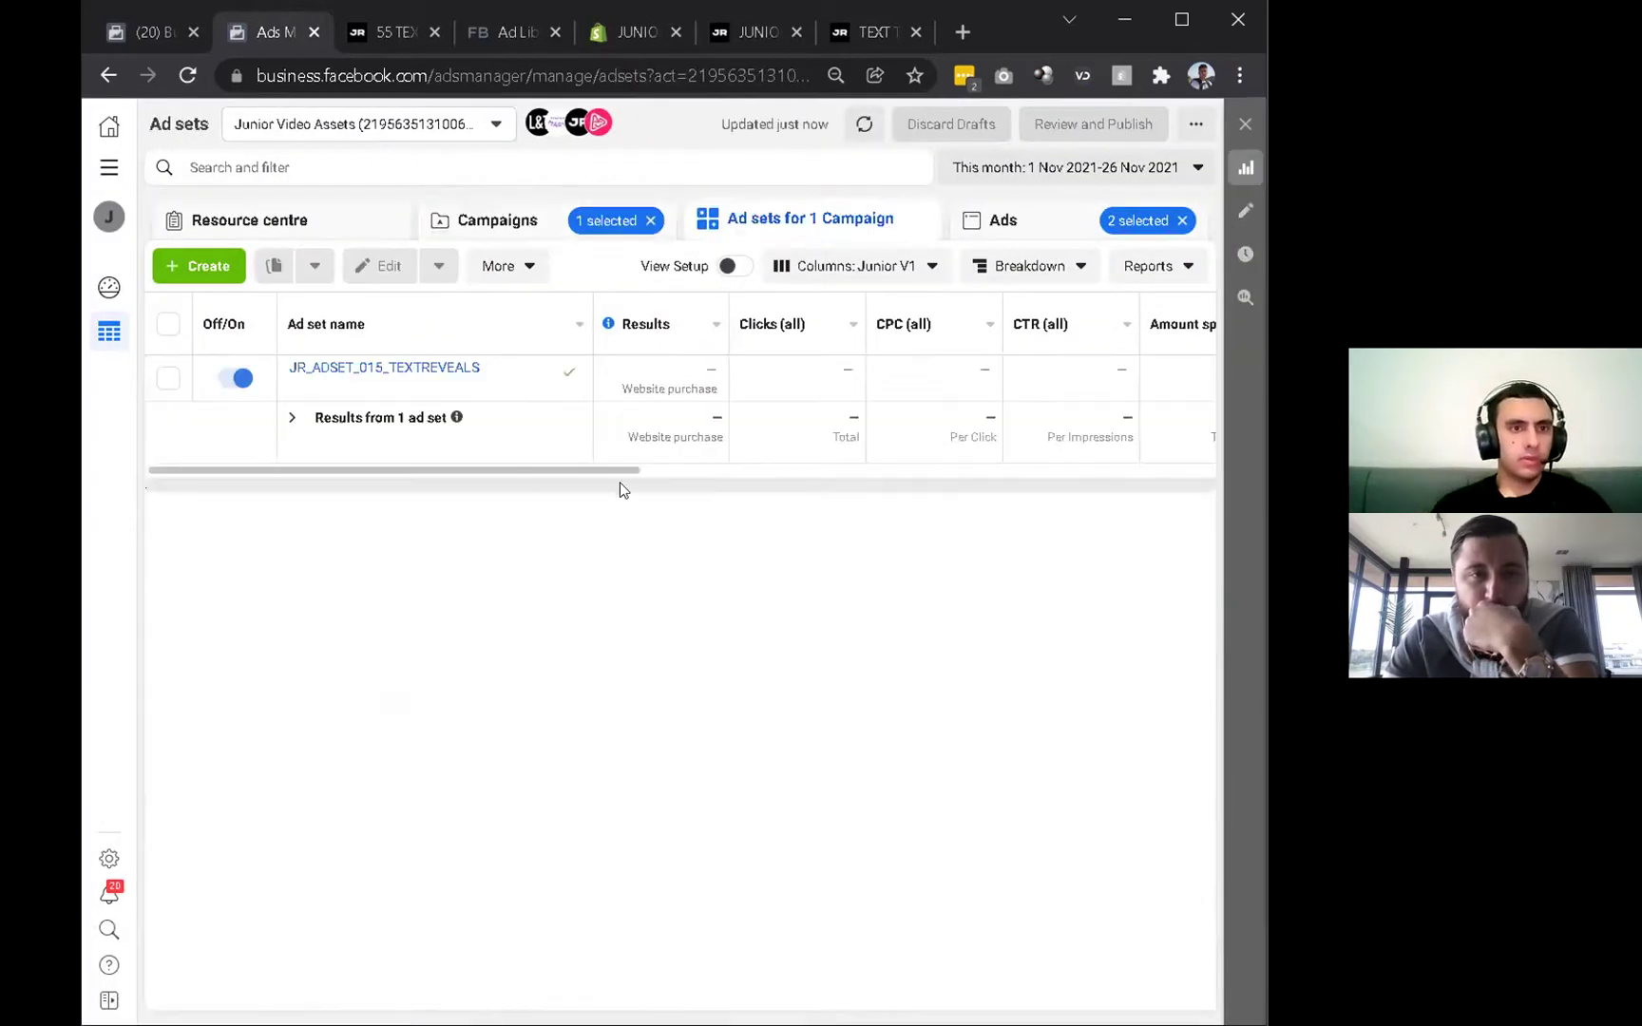
pyautogui.click(444, 384)
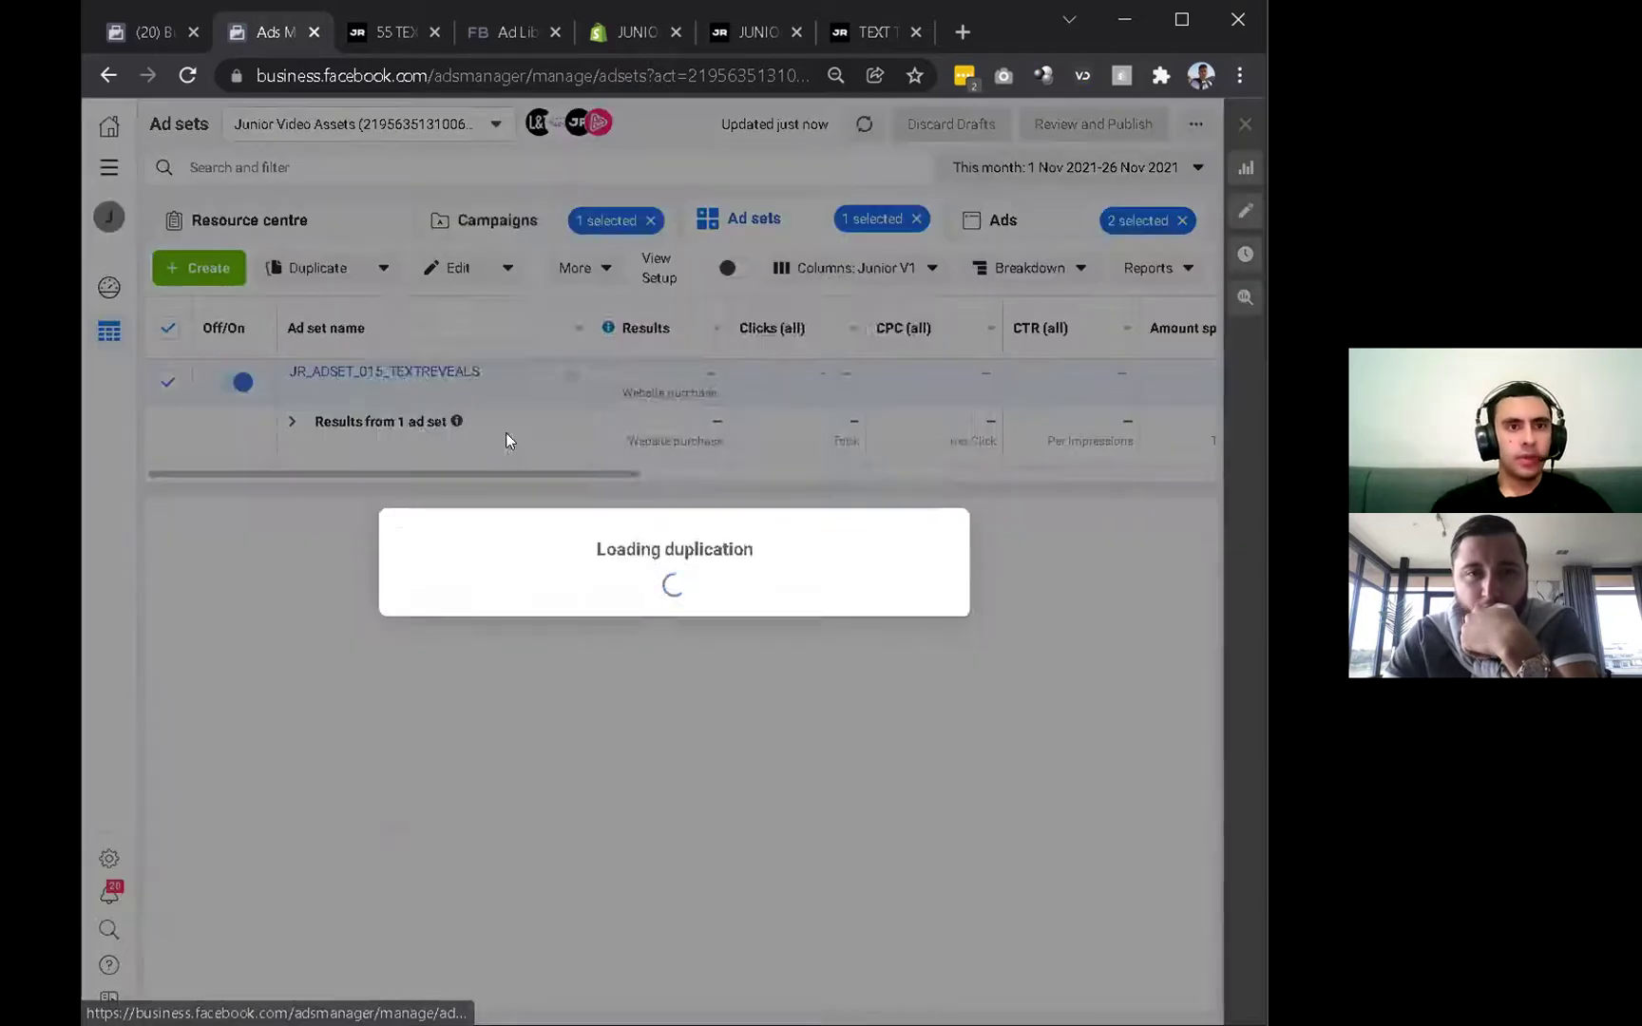
pyautogui.click(906, 785)
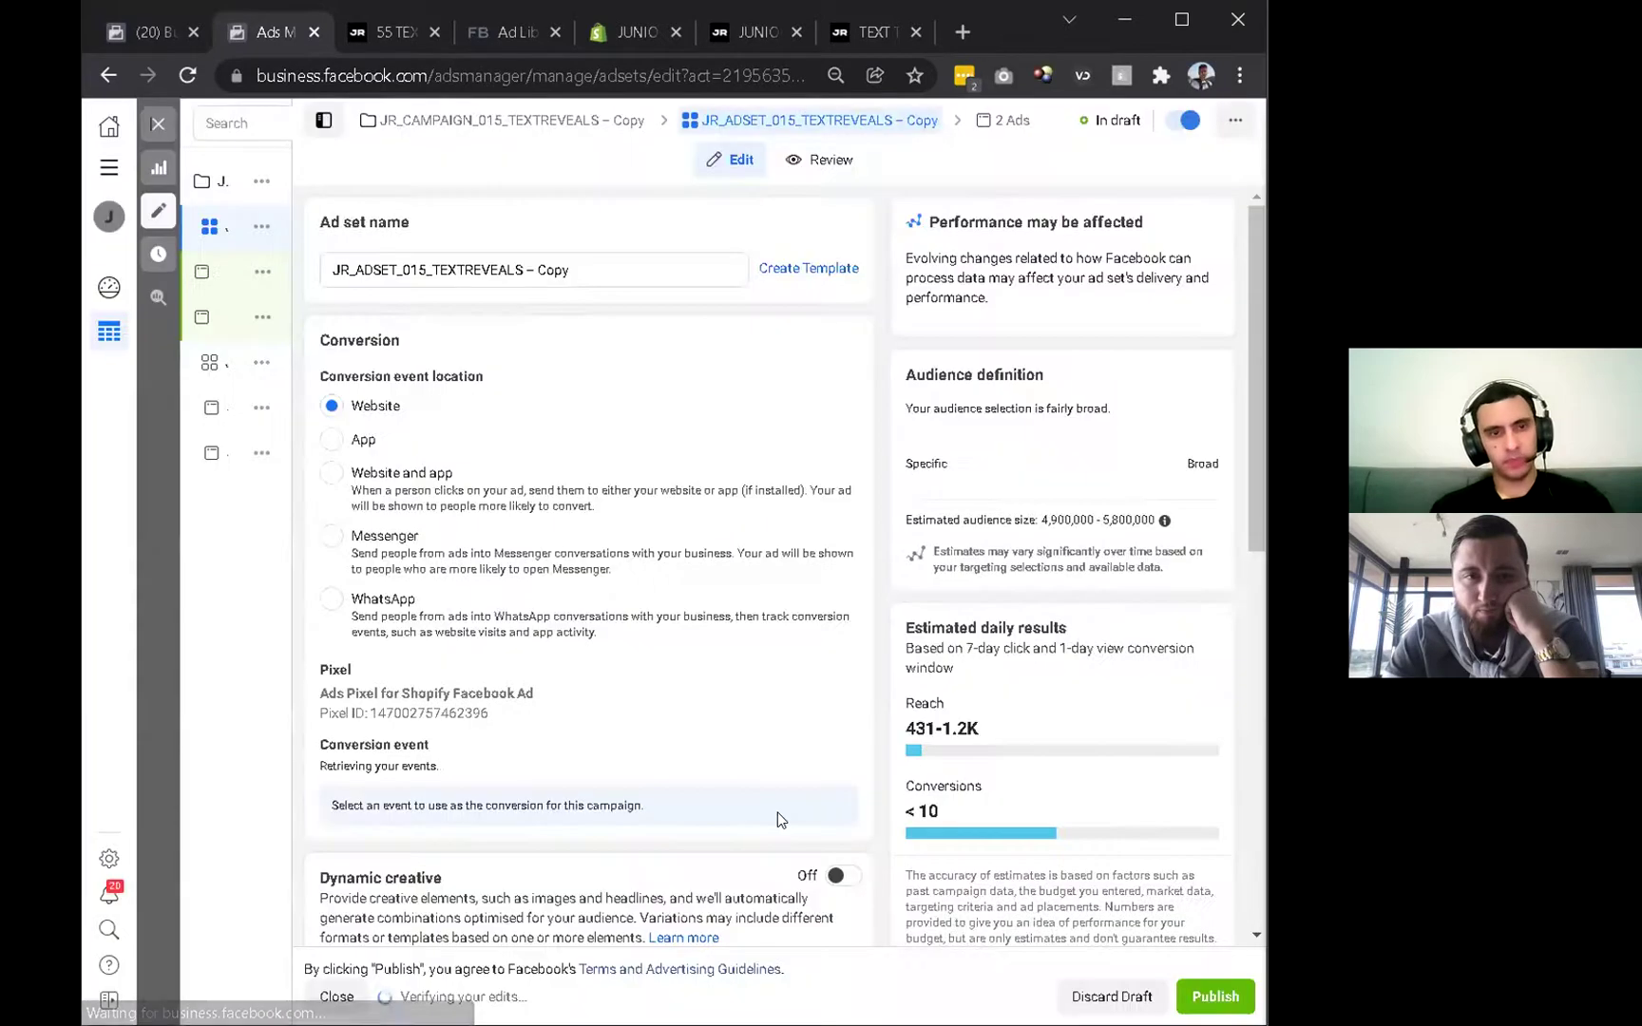
pyautogui.click(158, 124)
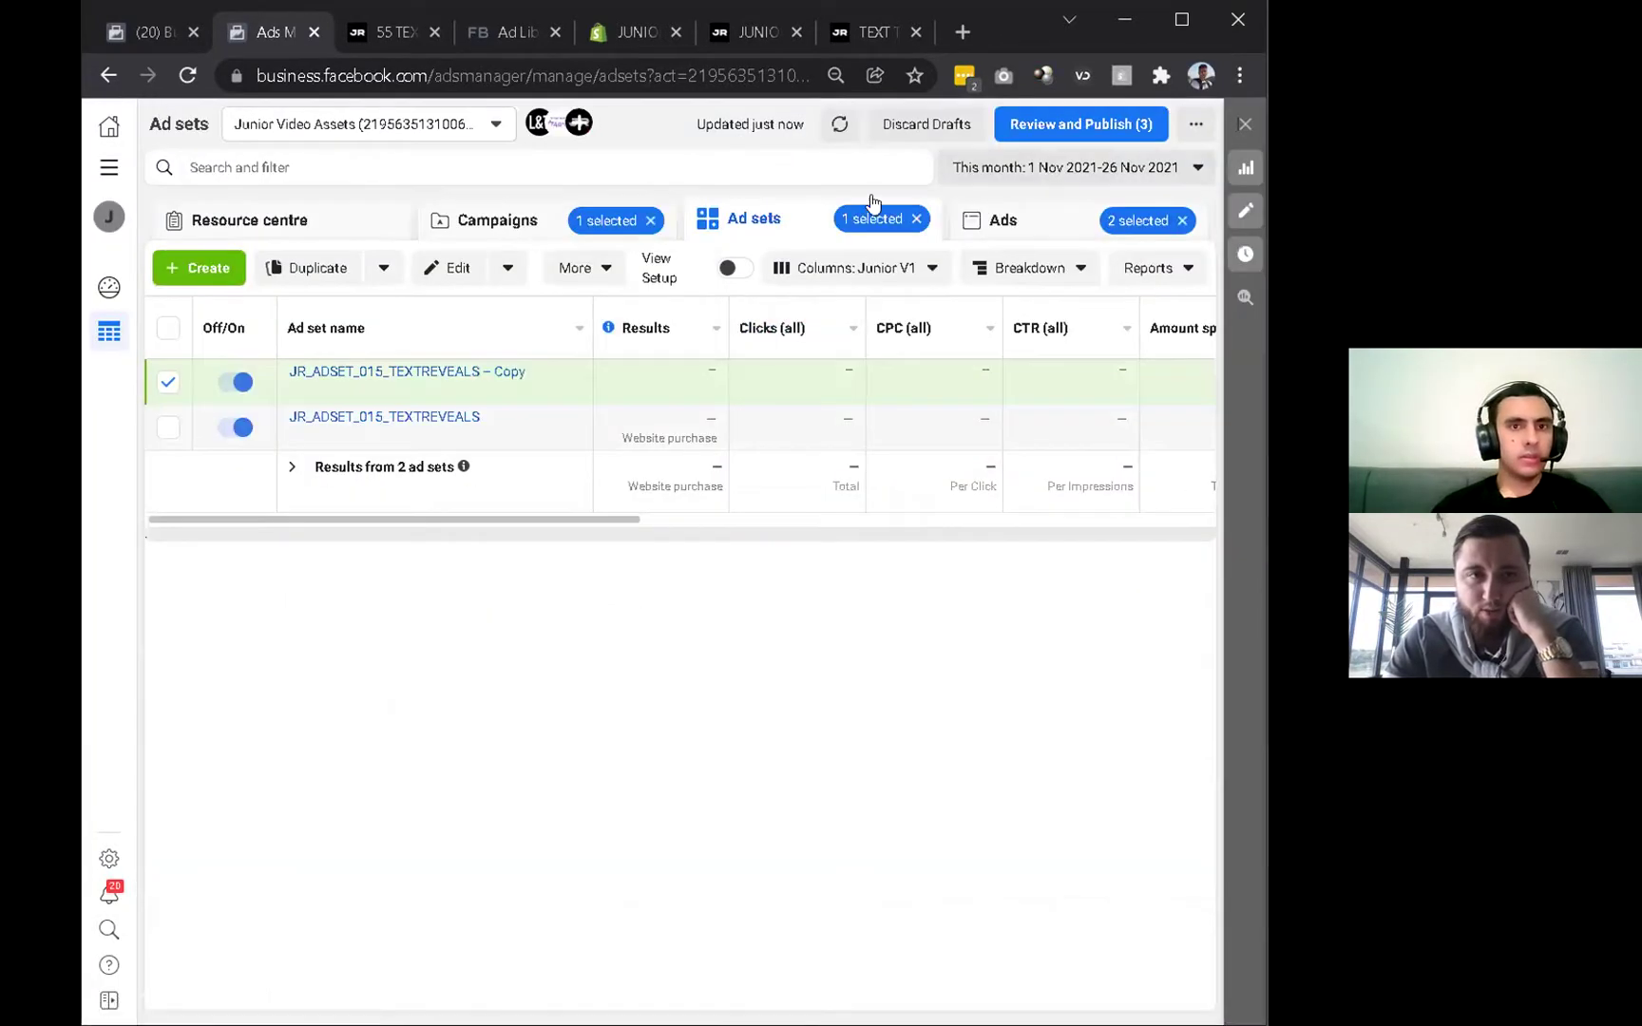
# Discard the unpublished draft ad set copy, leaving 51 ad sets.
pyautogui.click(510, 271)
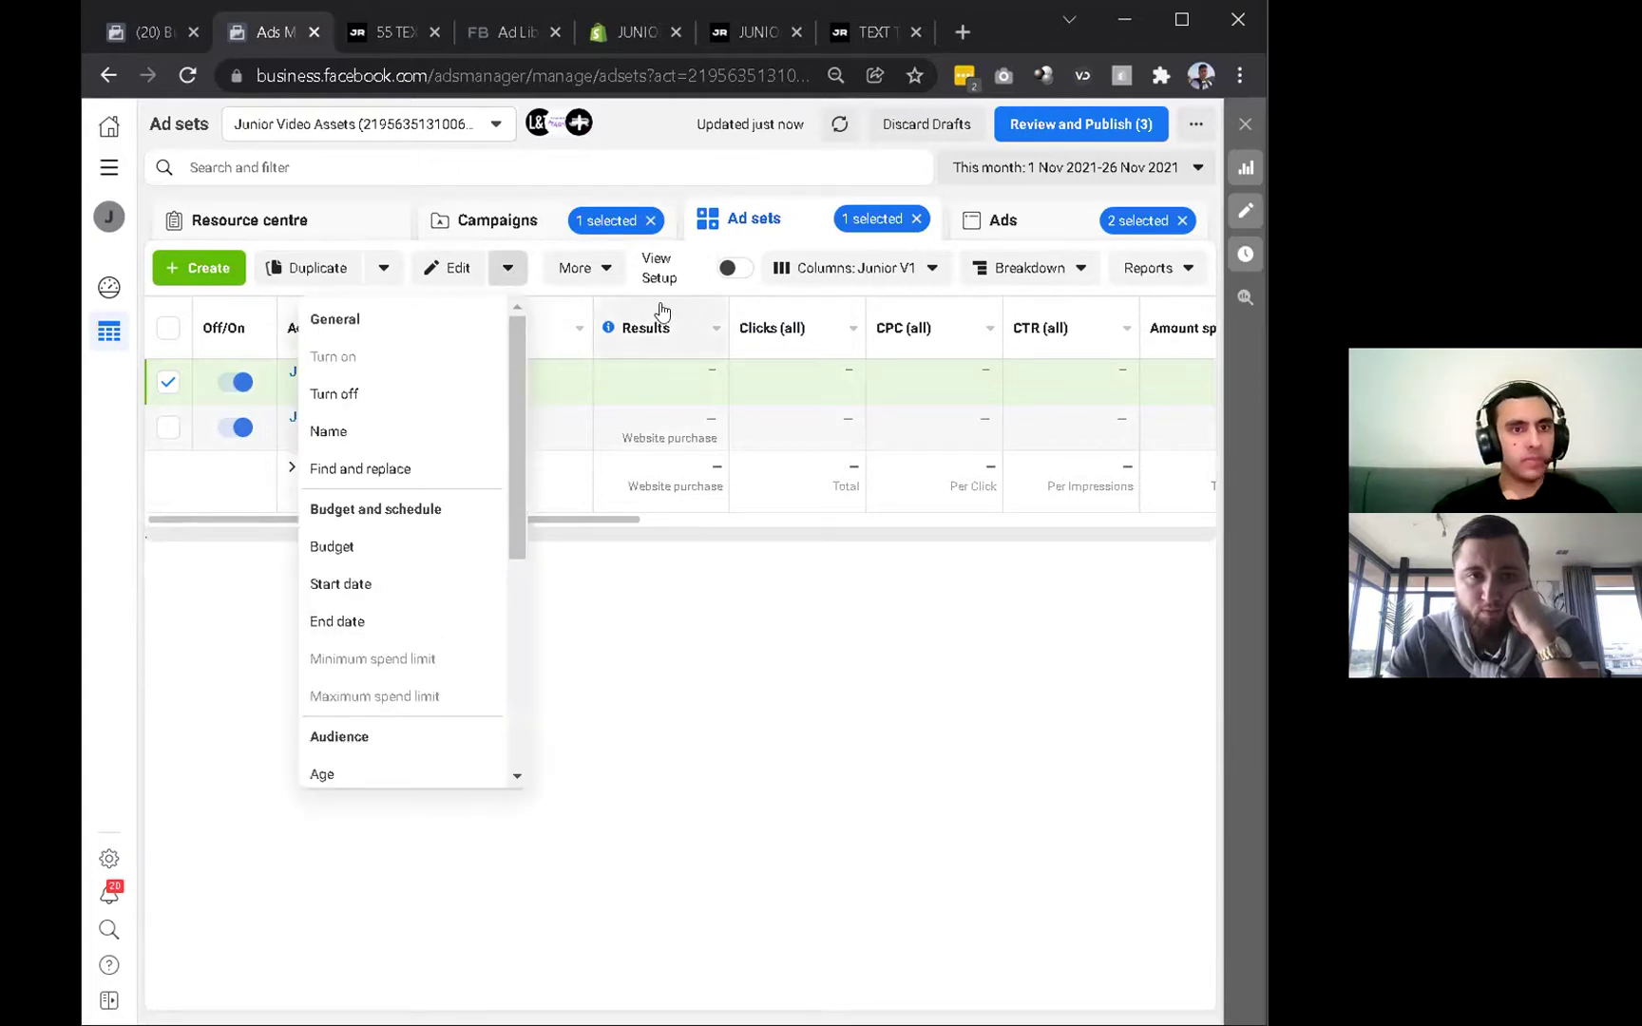
pyautogui.click(898, 126)
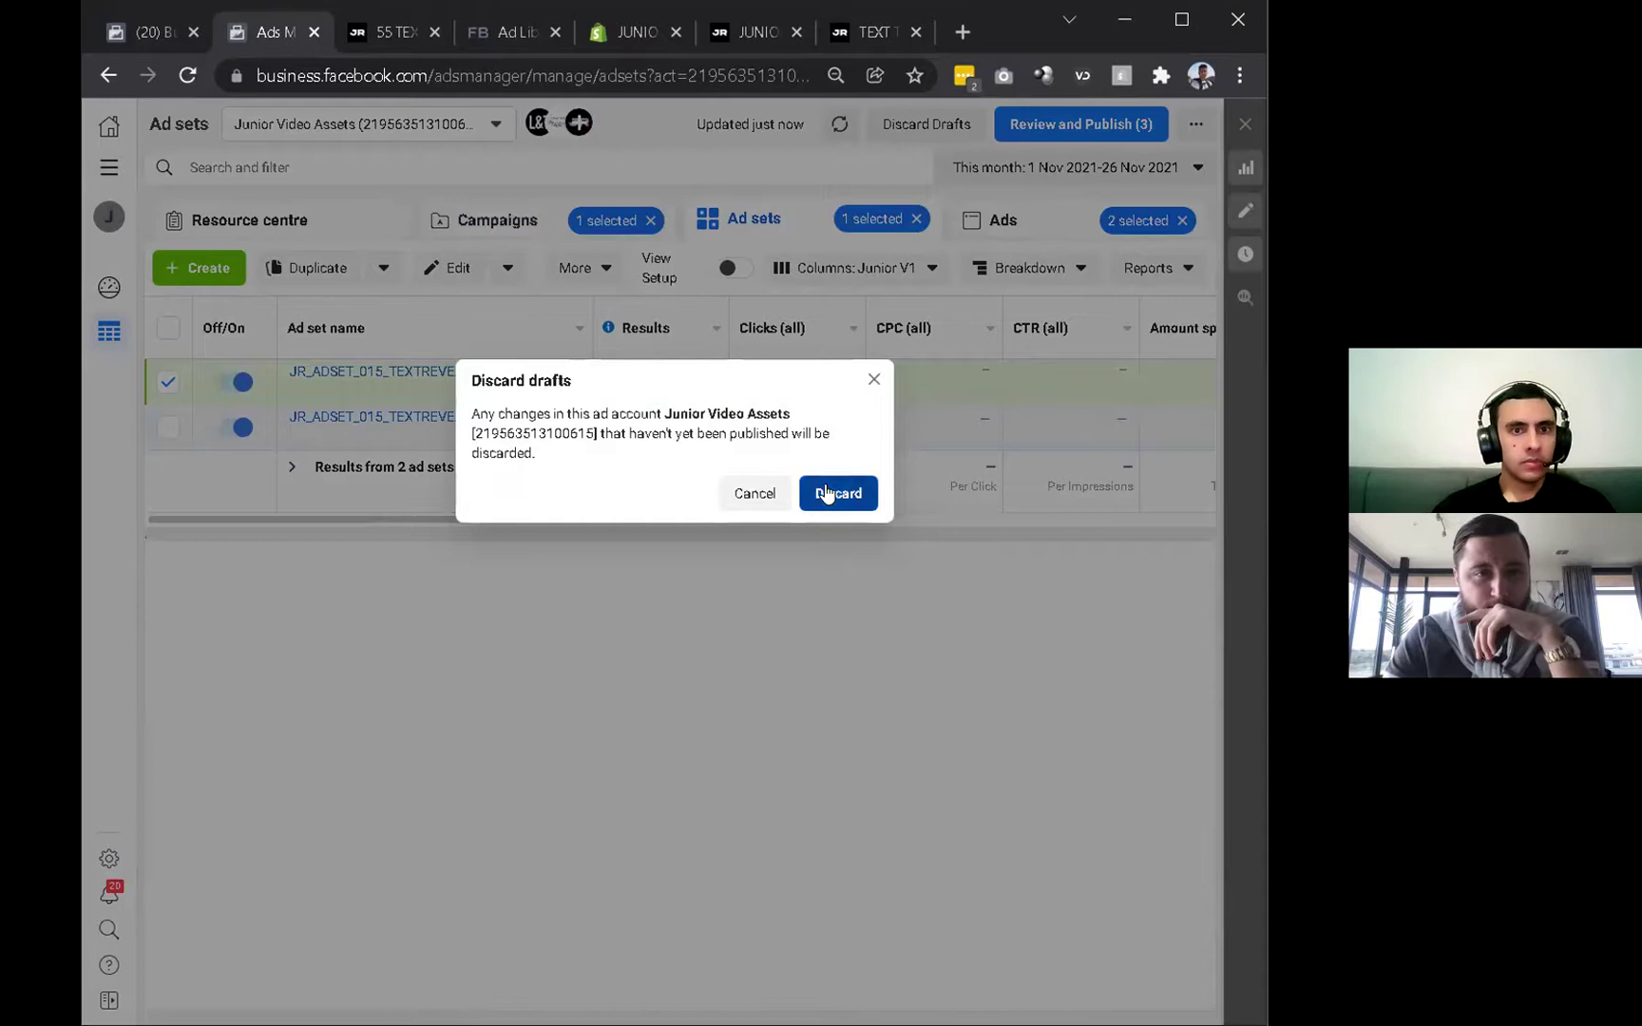
pyautogui.click(826, 493)
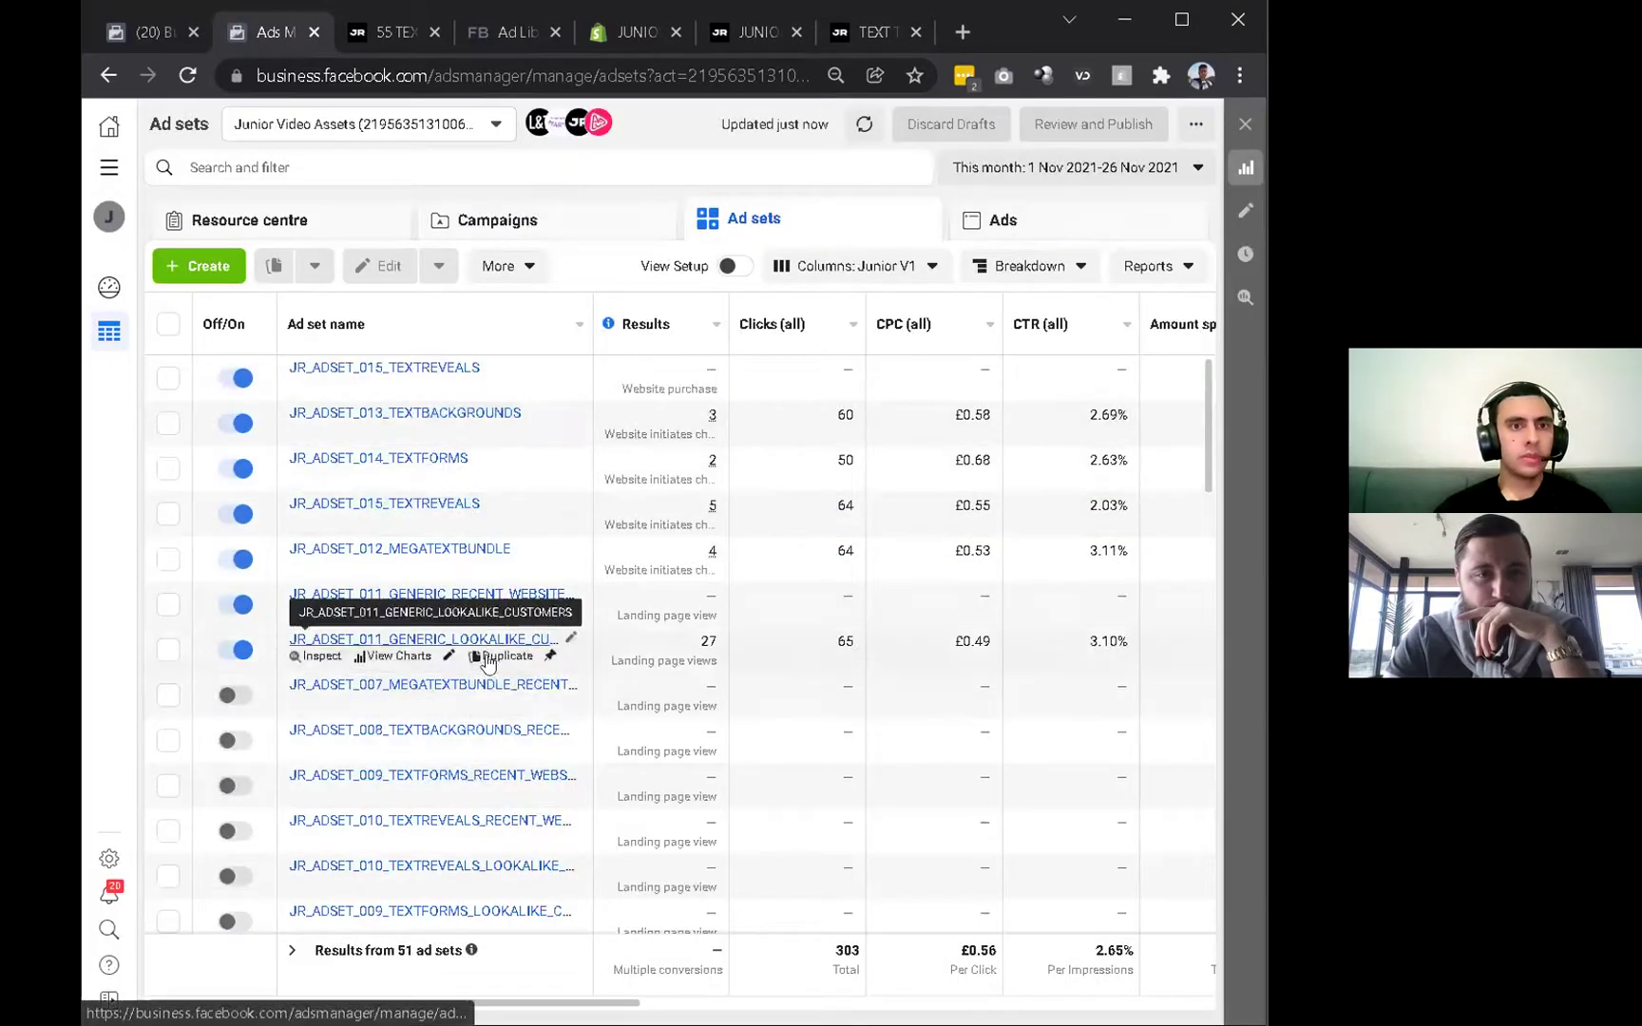
# Duplicate JR_ADSET_015_TEXTREVEALS into a new Conversions campaign named 'Retargeting'.
pyautogui.click(501, 384)
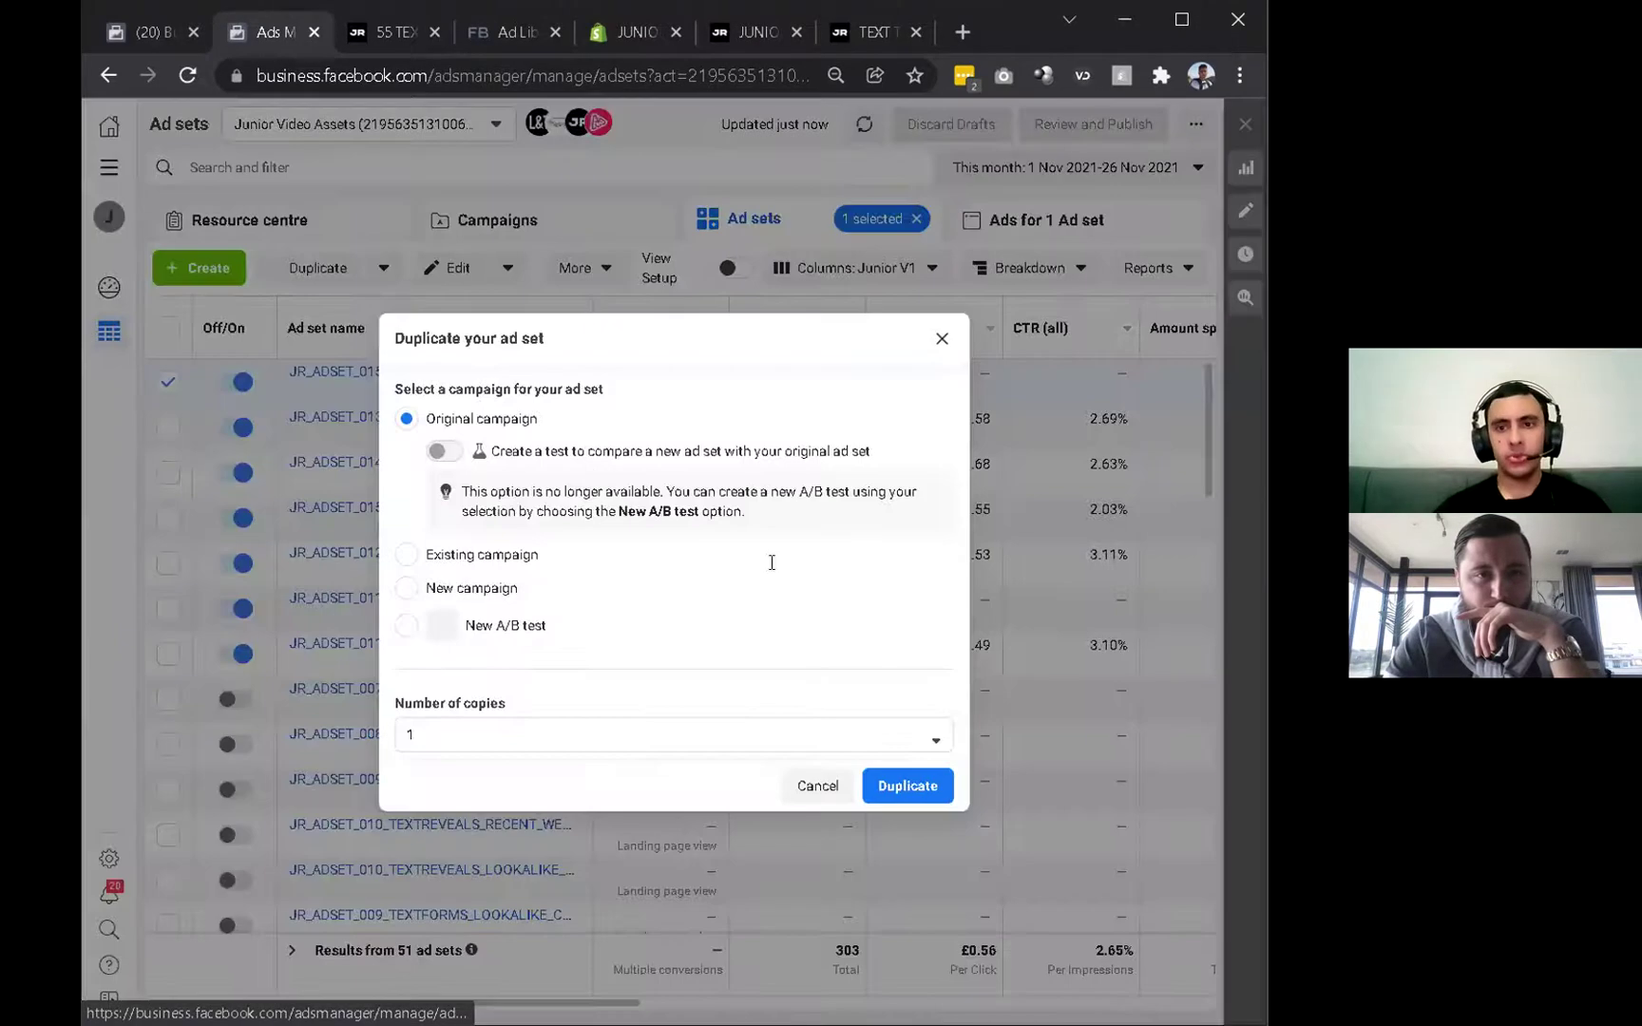
pyautogui.click(467, 589)
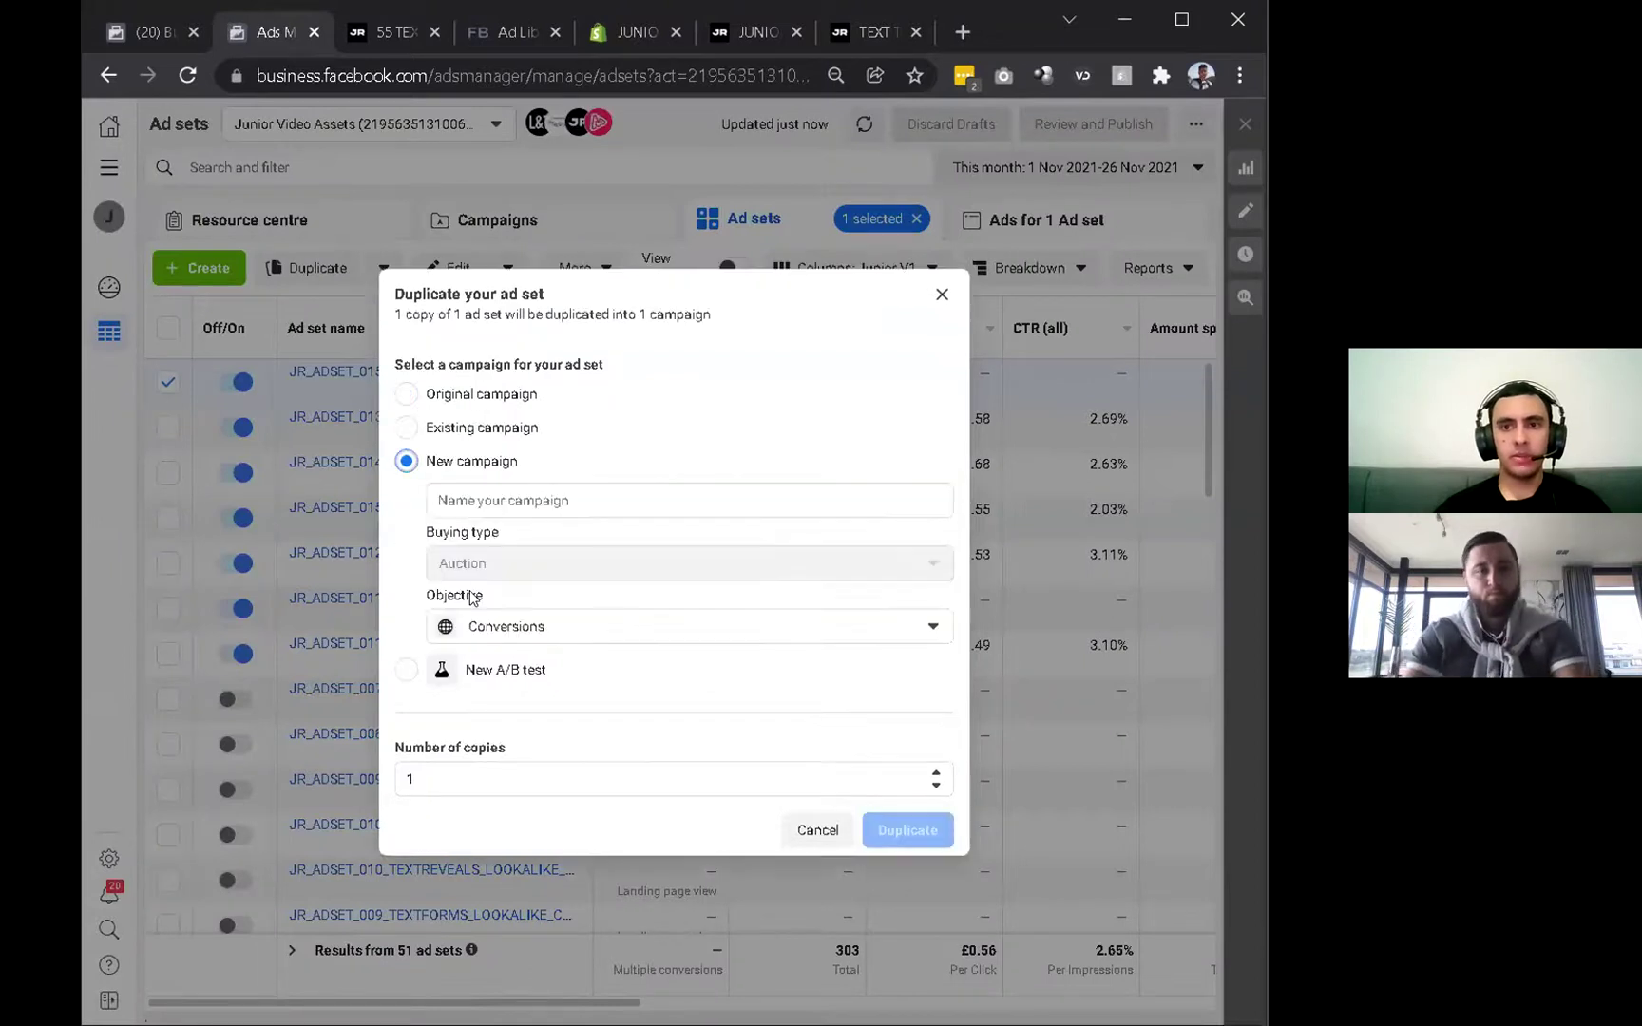
pyautogui.click(640, 500)
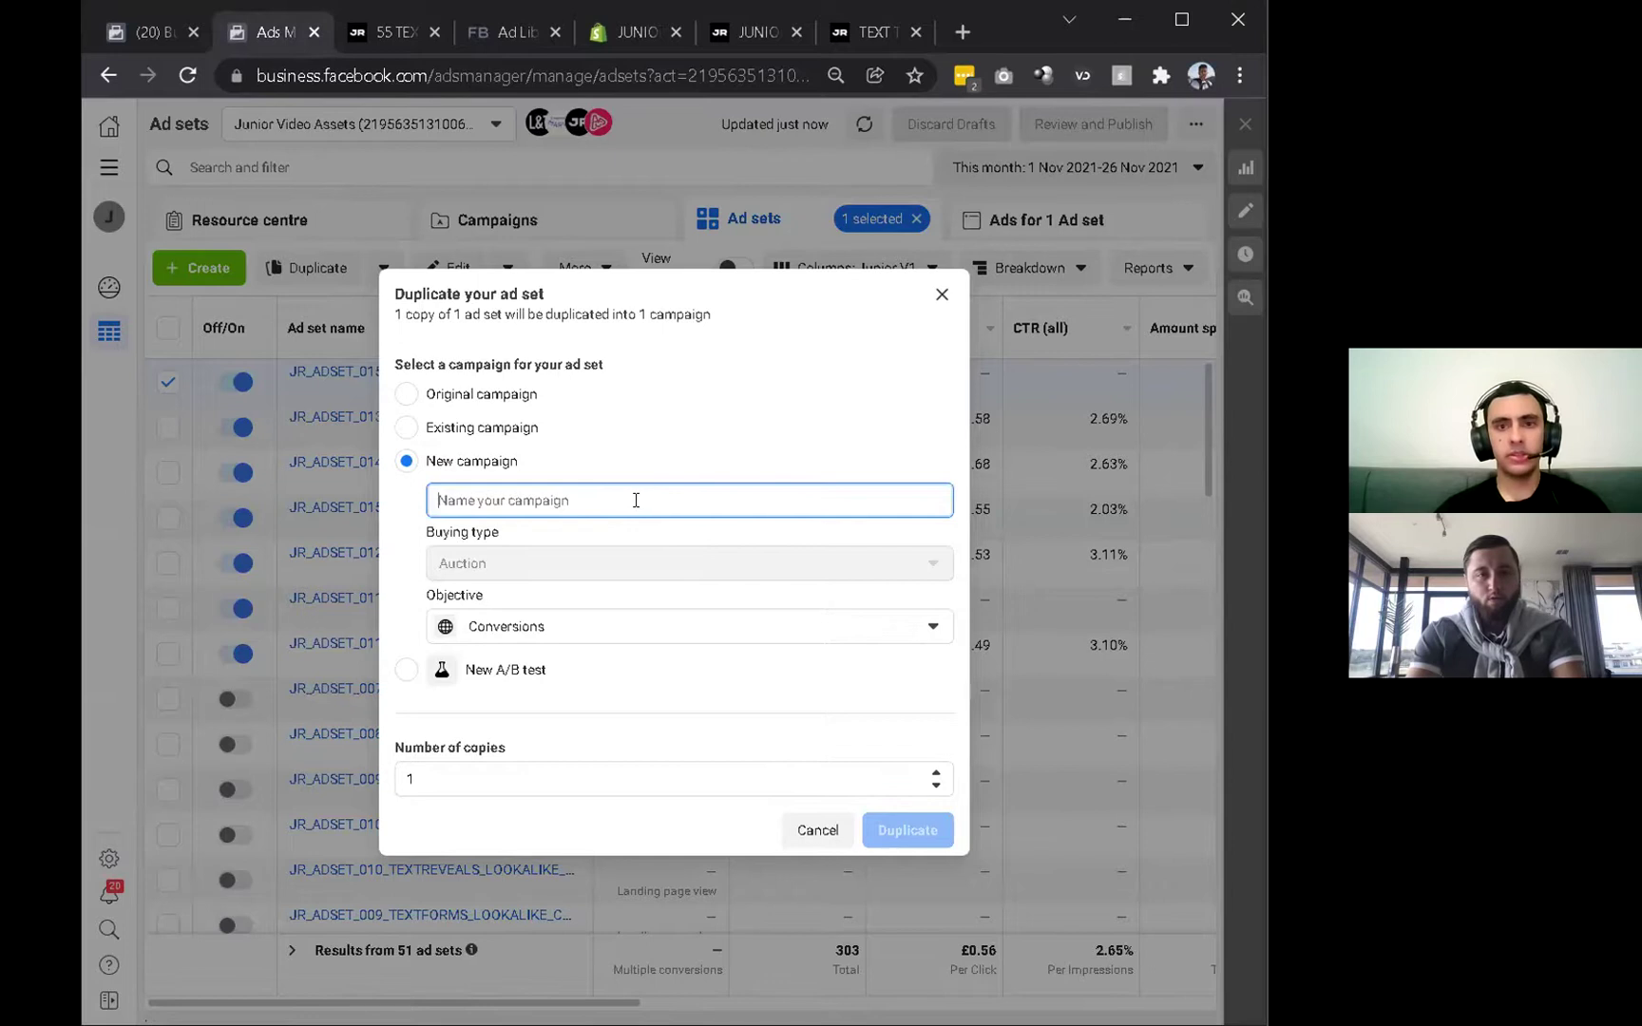
pyautogui.tripleClick(470, 493)
pyautogui.click(588, 500)
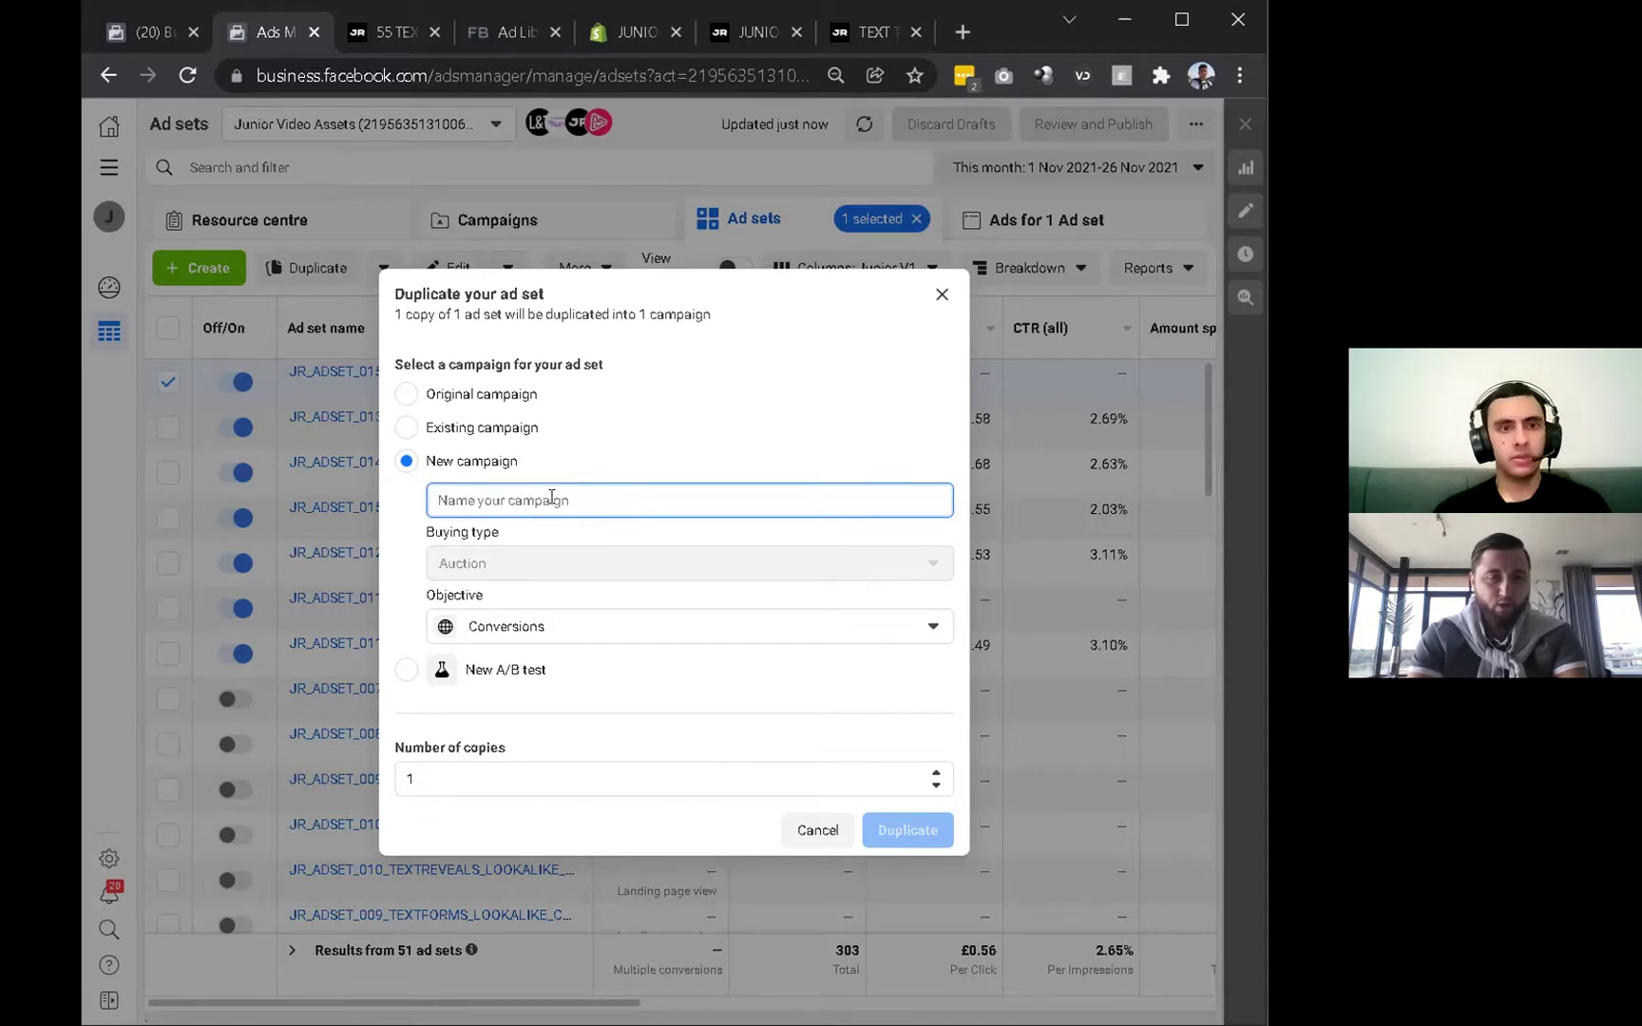
pyautogui.write('Retargeting')
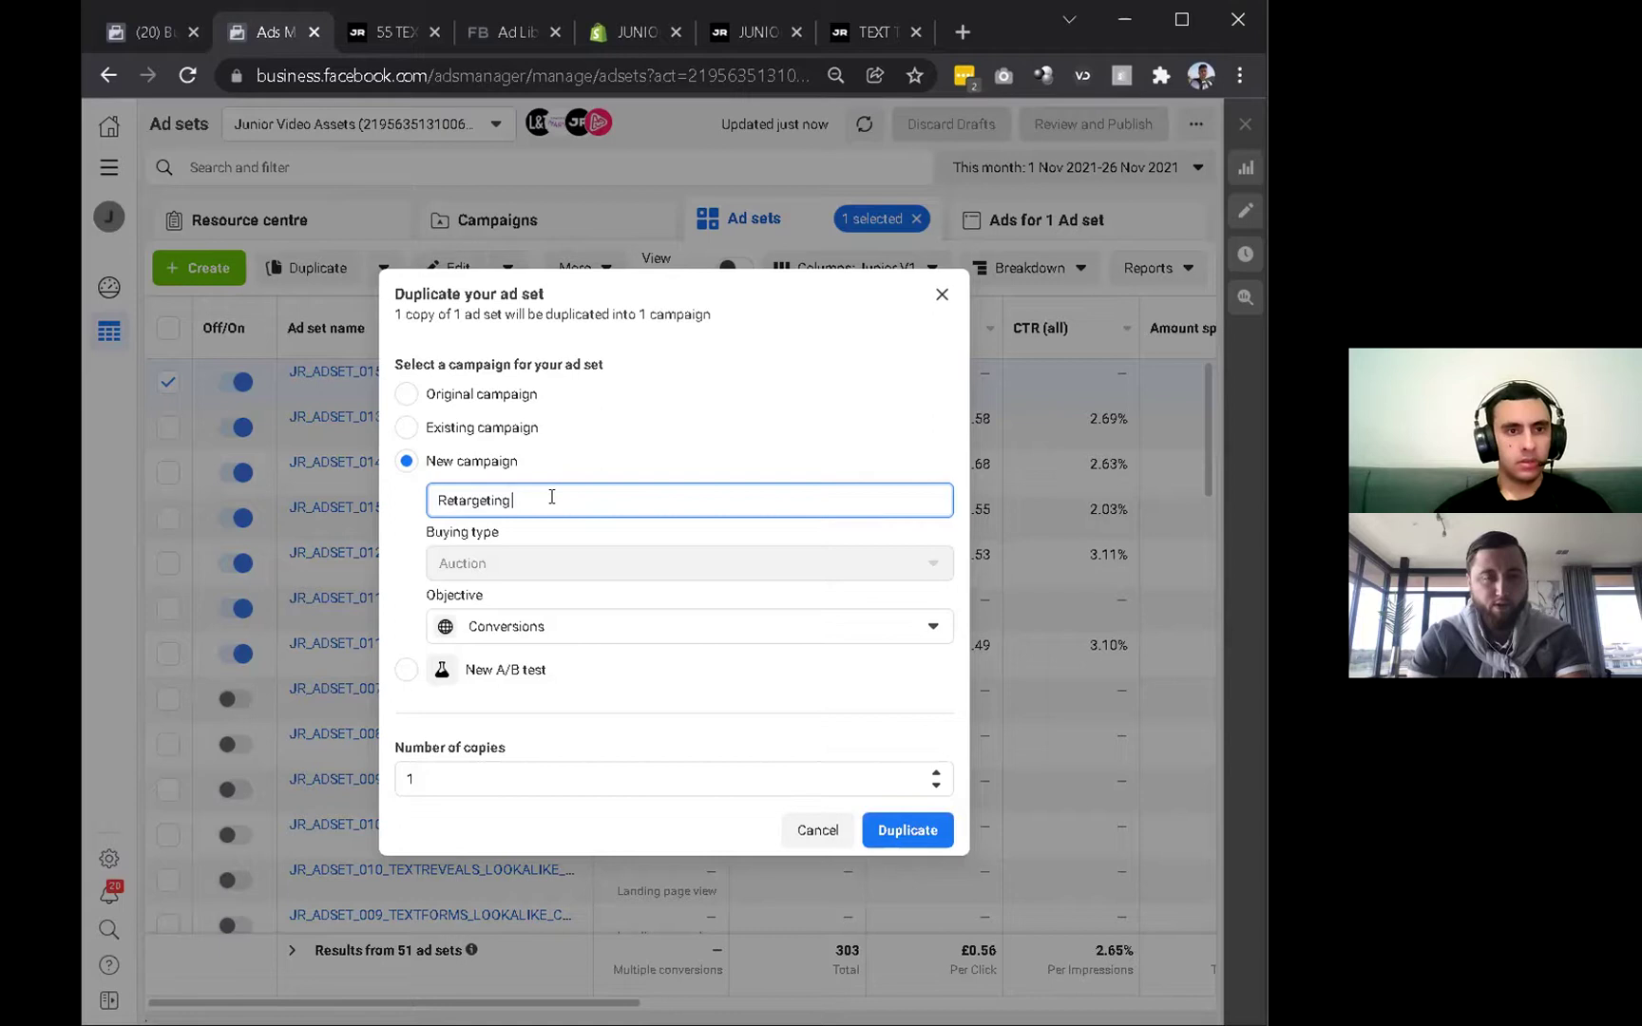
pyautogui.click(905, 832)
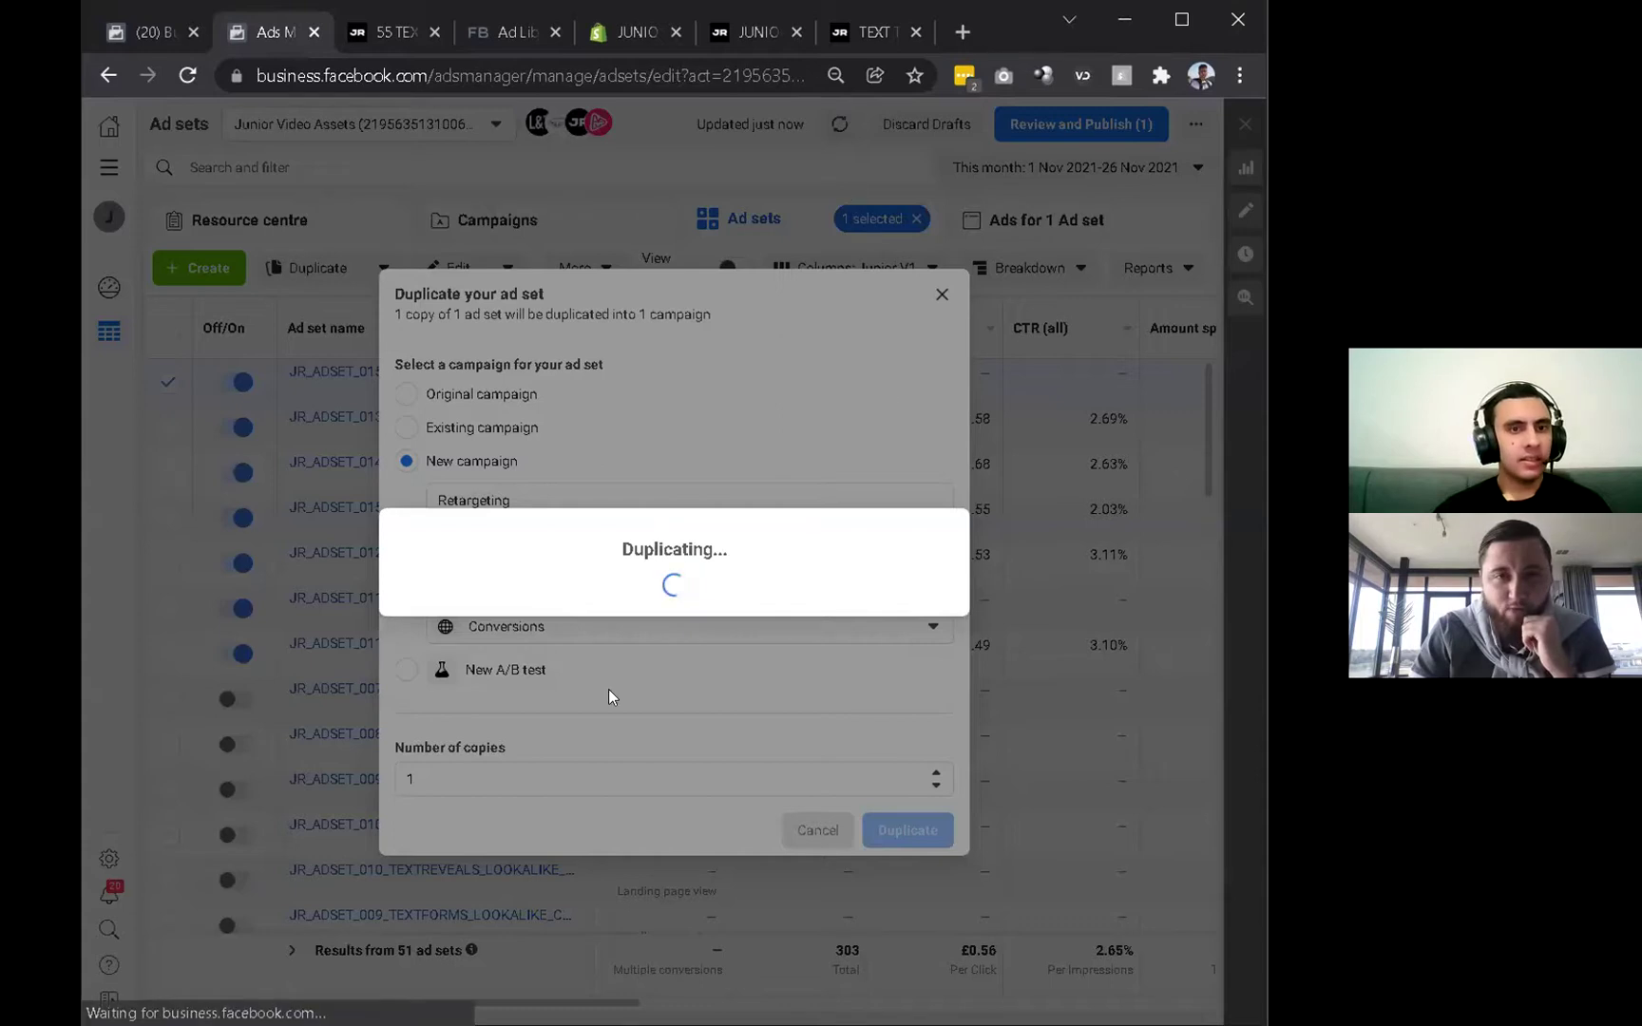
pyautogui.scroll(-2, 514, 670)
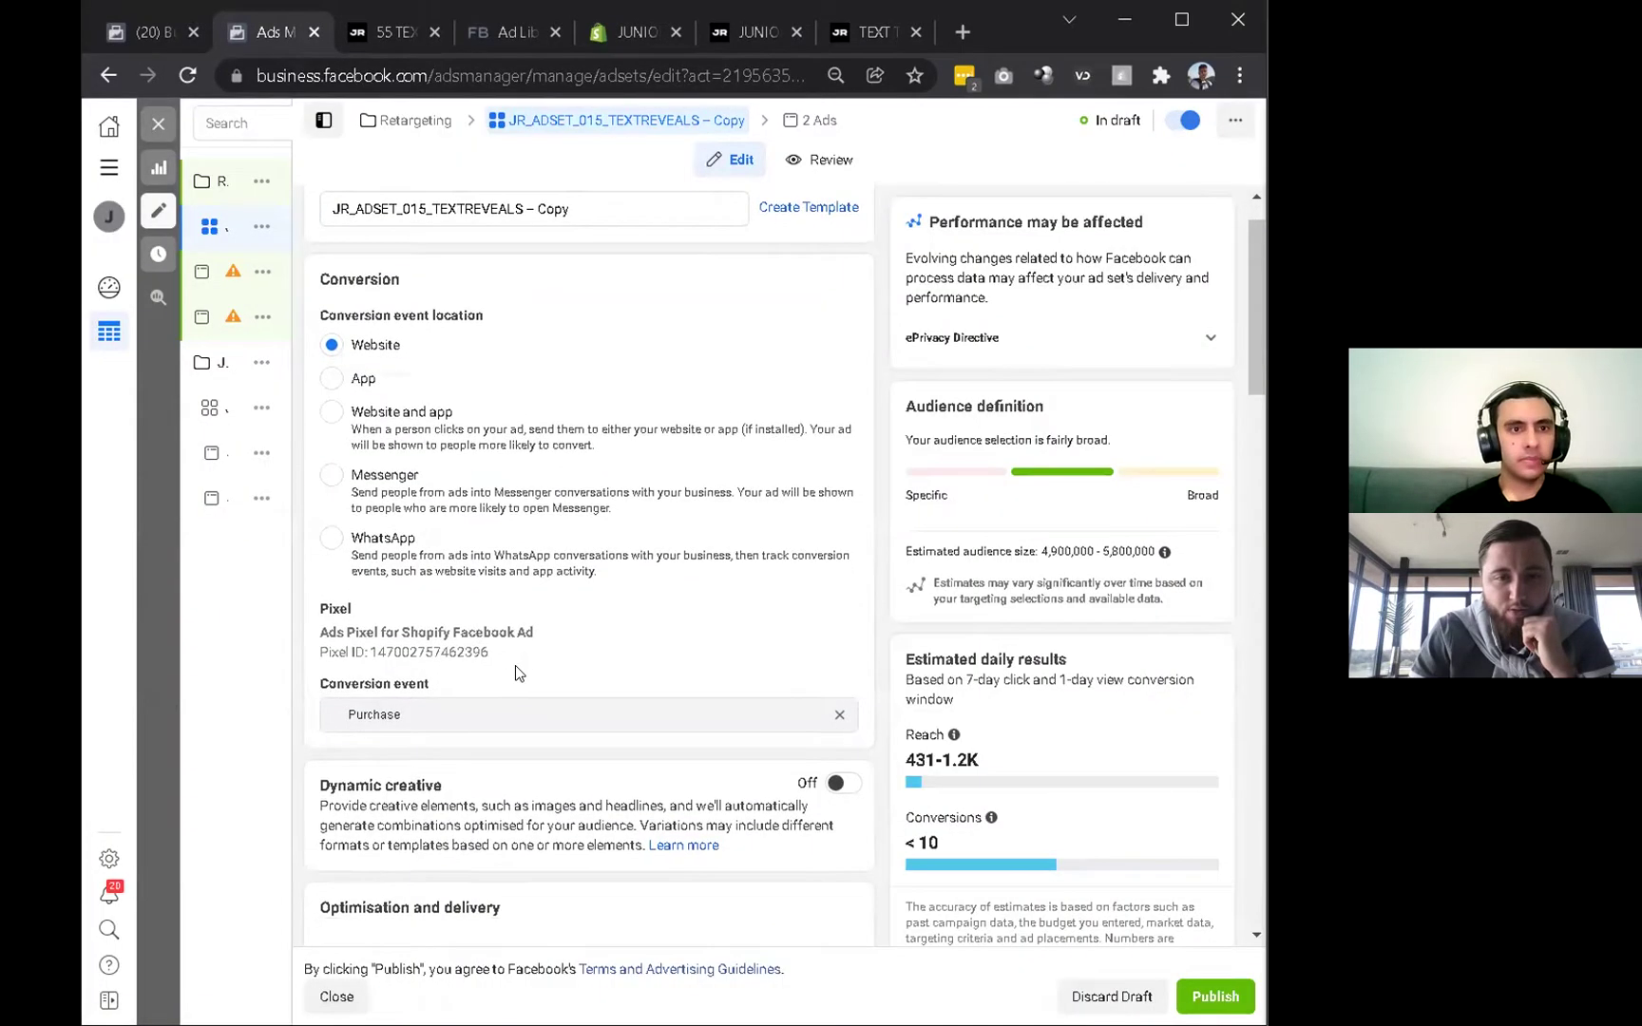
# Remove the Adobe After Effects interest from the Retargeting ad set's detailed targeting.
pyautogui.scroll(-4, 706, 833)
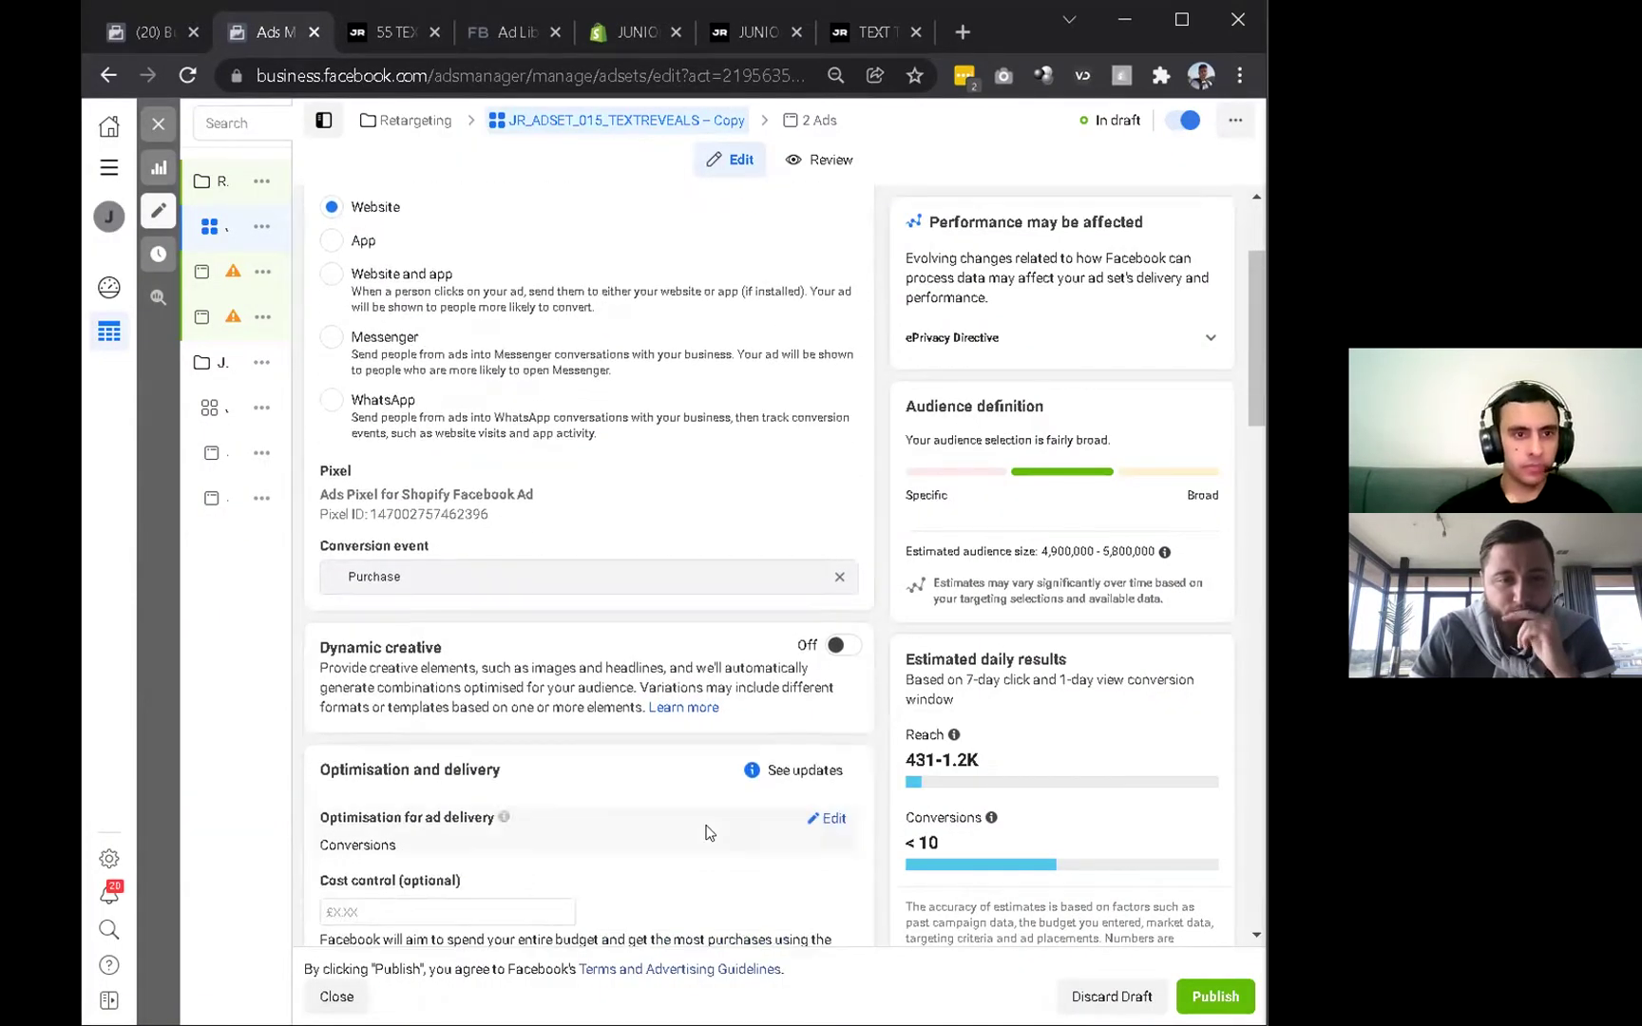
pyautogui.scroll(-1, 707, 826)
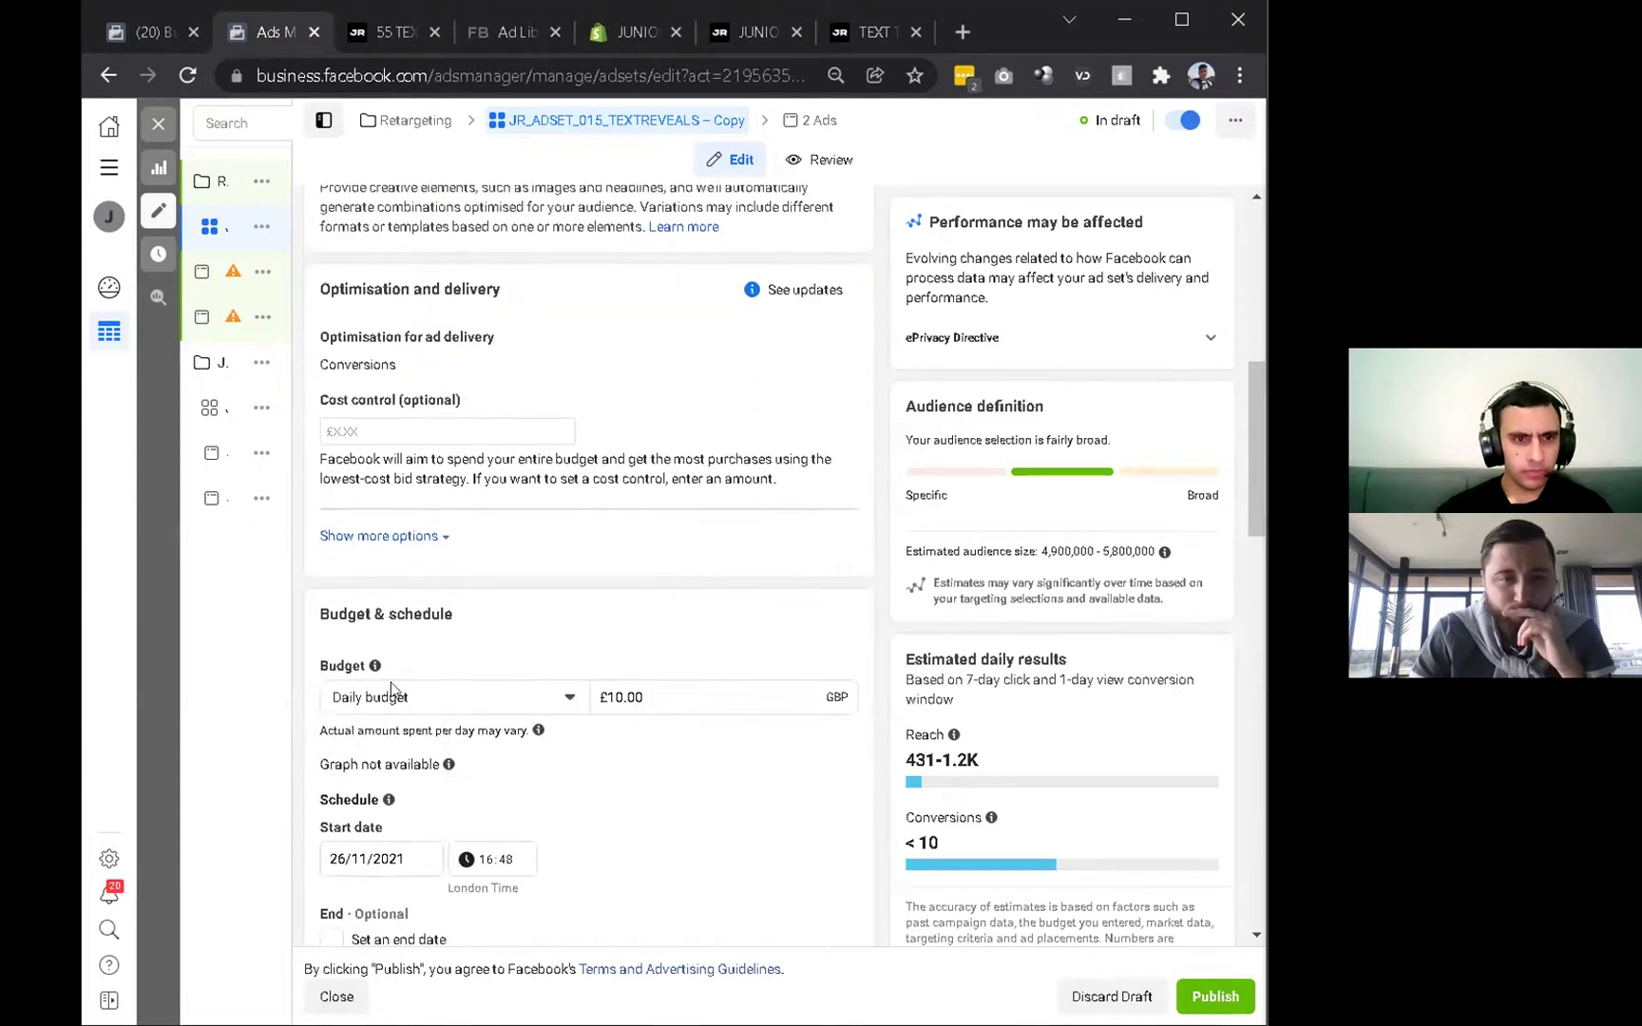
pyautogui.scroll(-10, 630, 762)
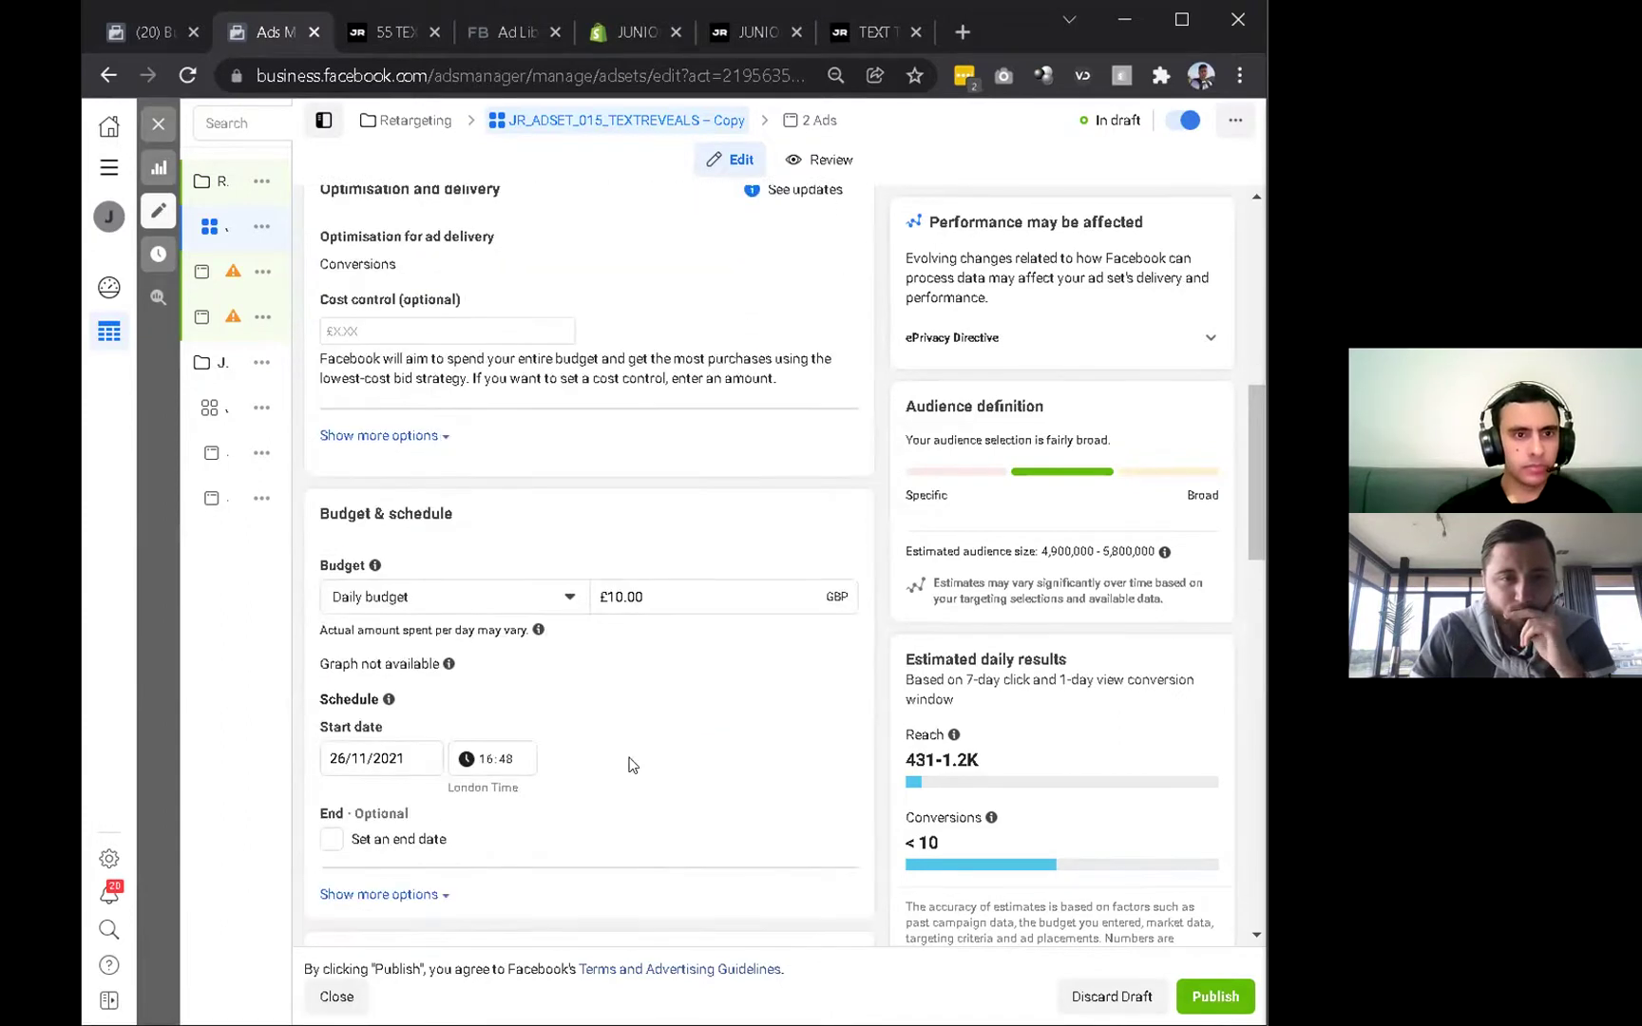
pyautogui.scroll(-3, 618, 770)
pyautogui.scroll(1, 547, 613)
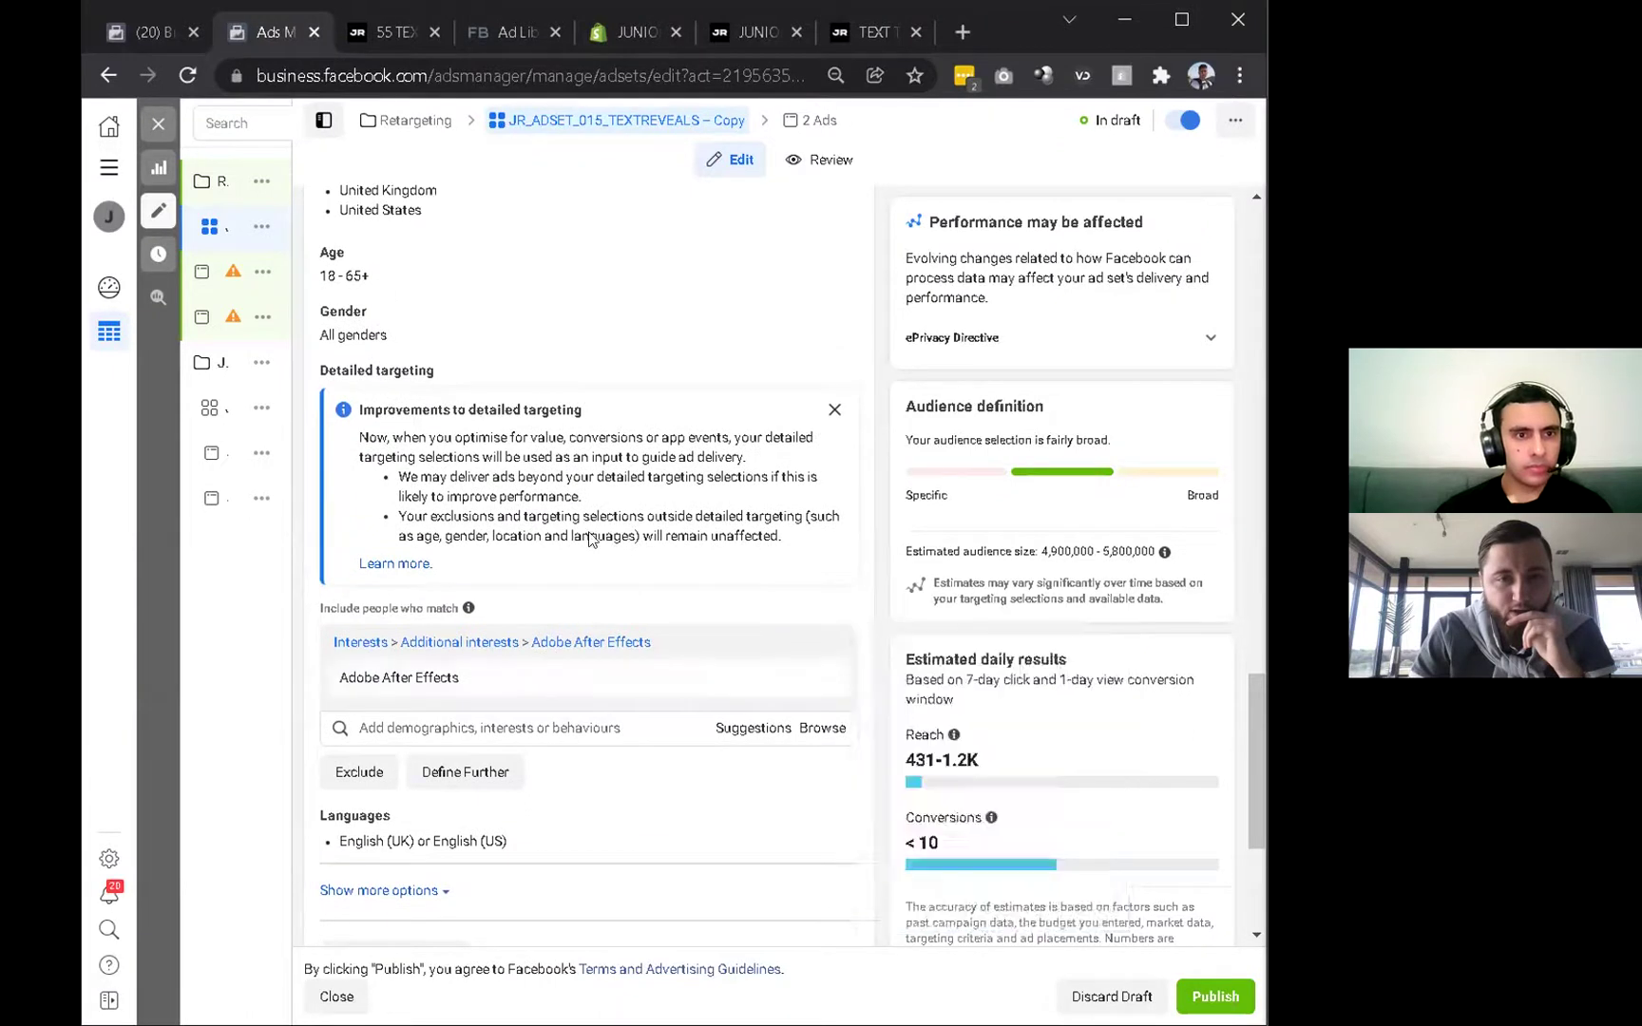
pyautogui.click(822, 680)
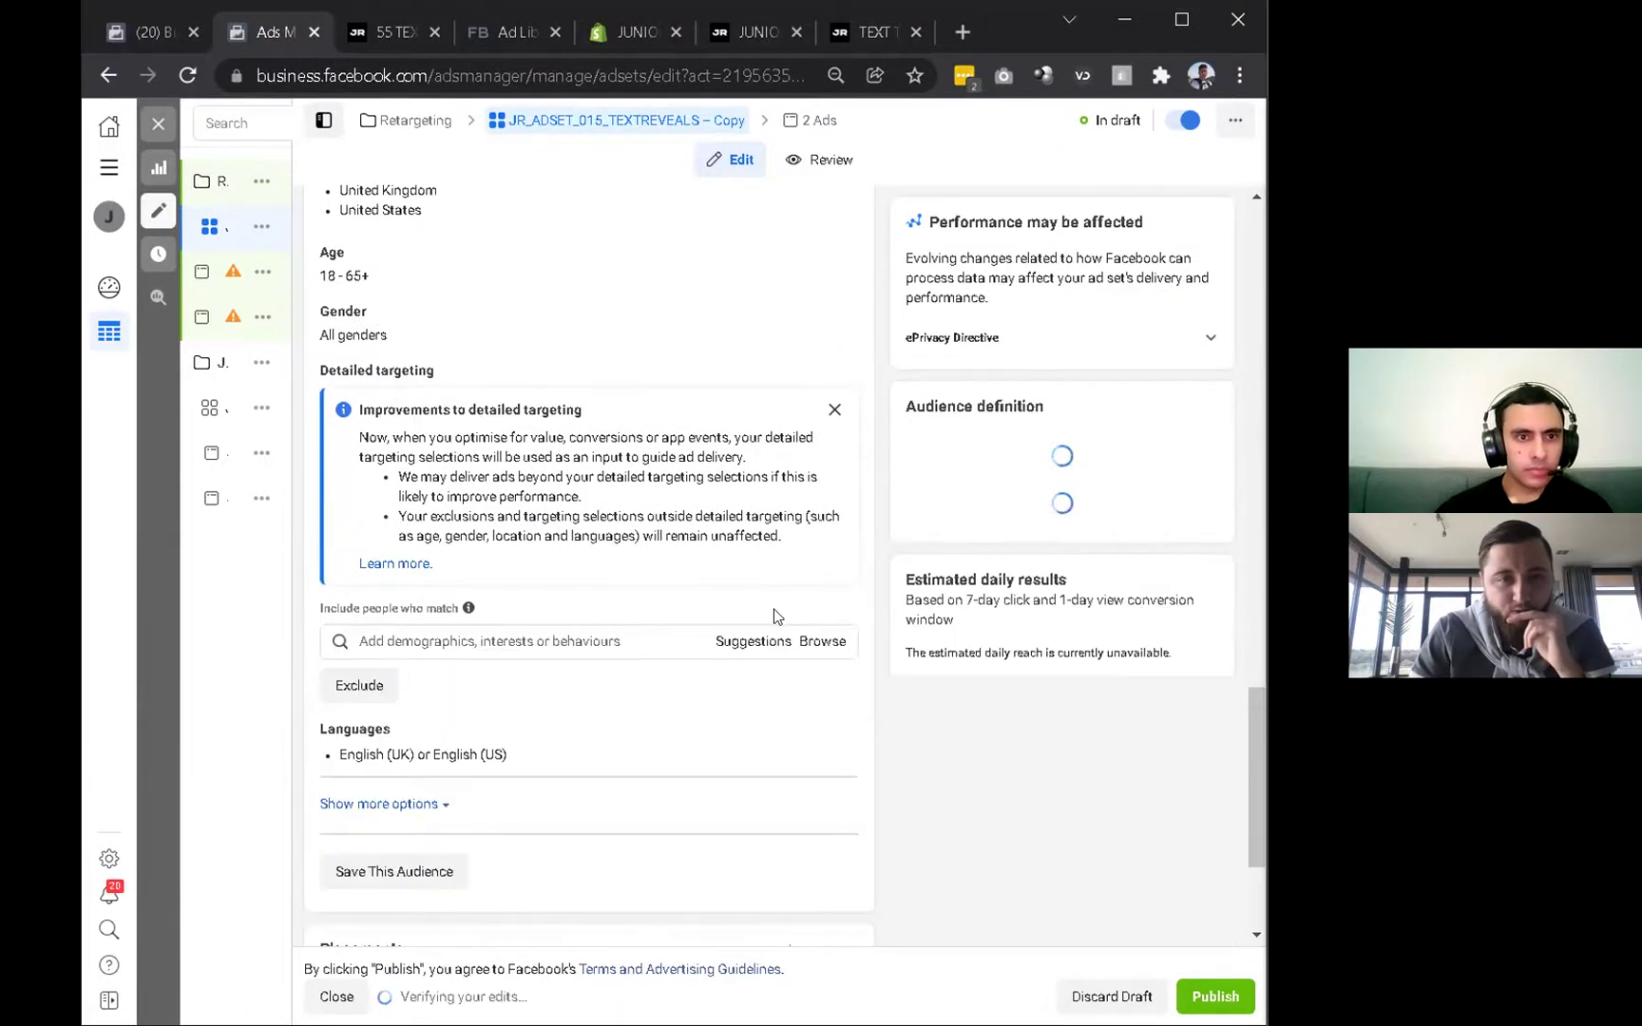
pyautogui.scroll(3, 726, 635)
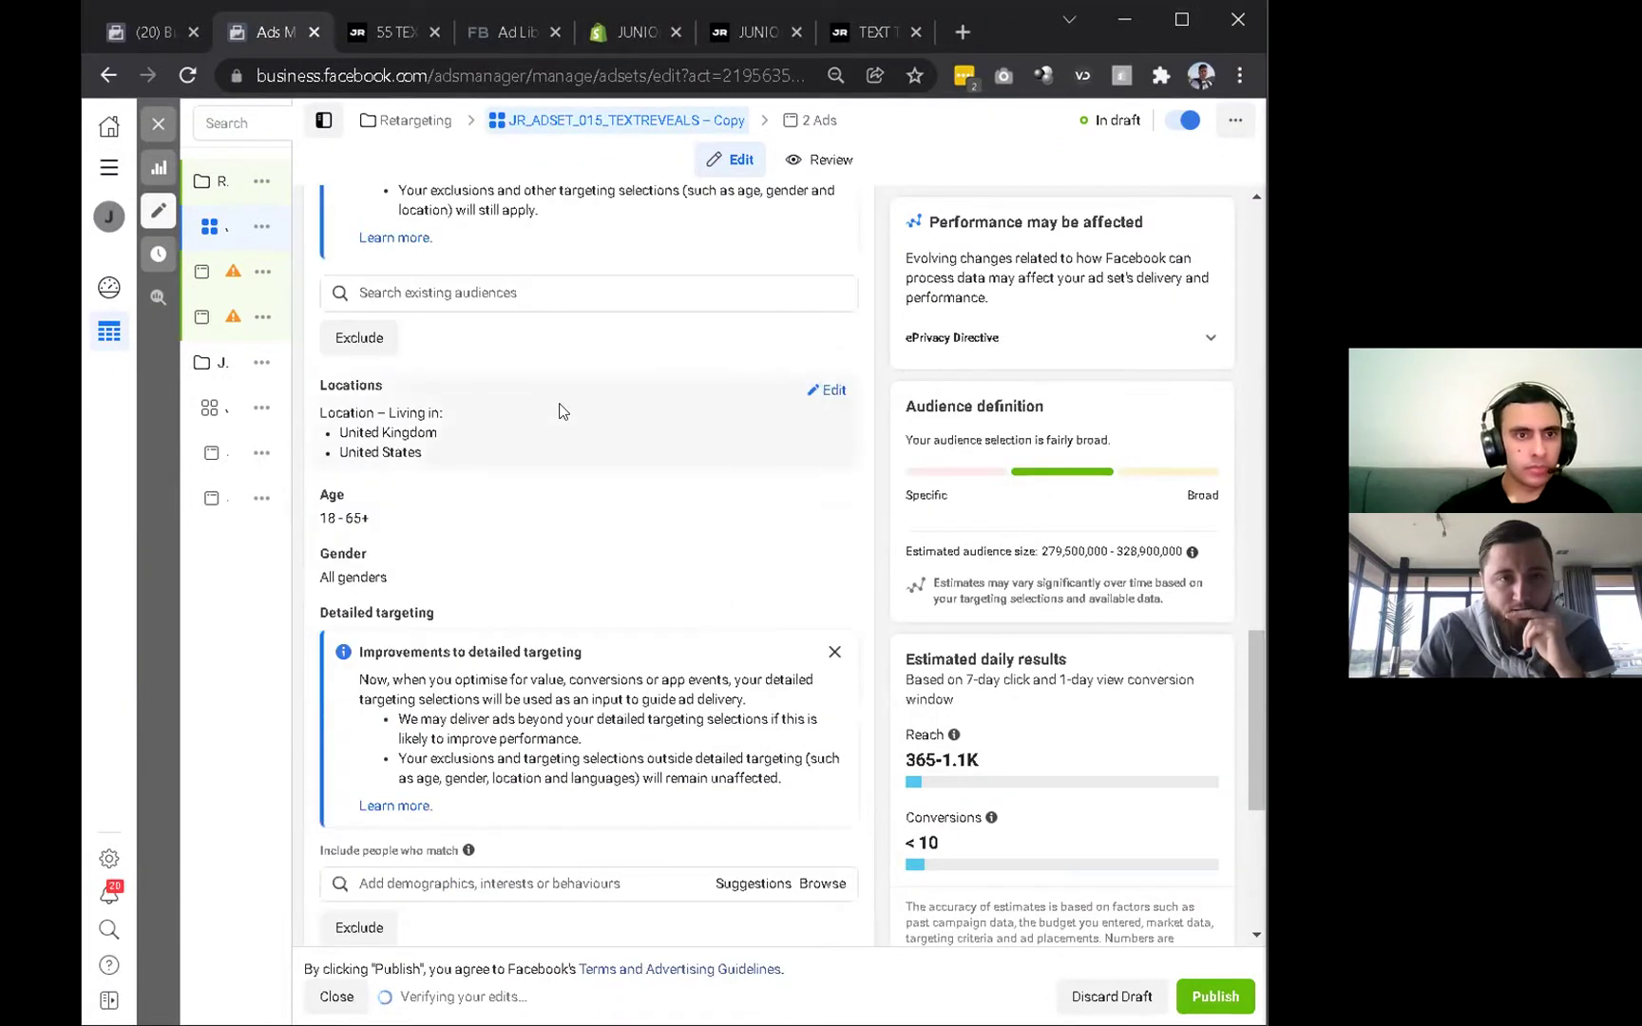
pyautogui.scroll(1, 665, 411)
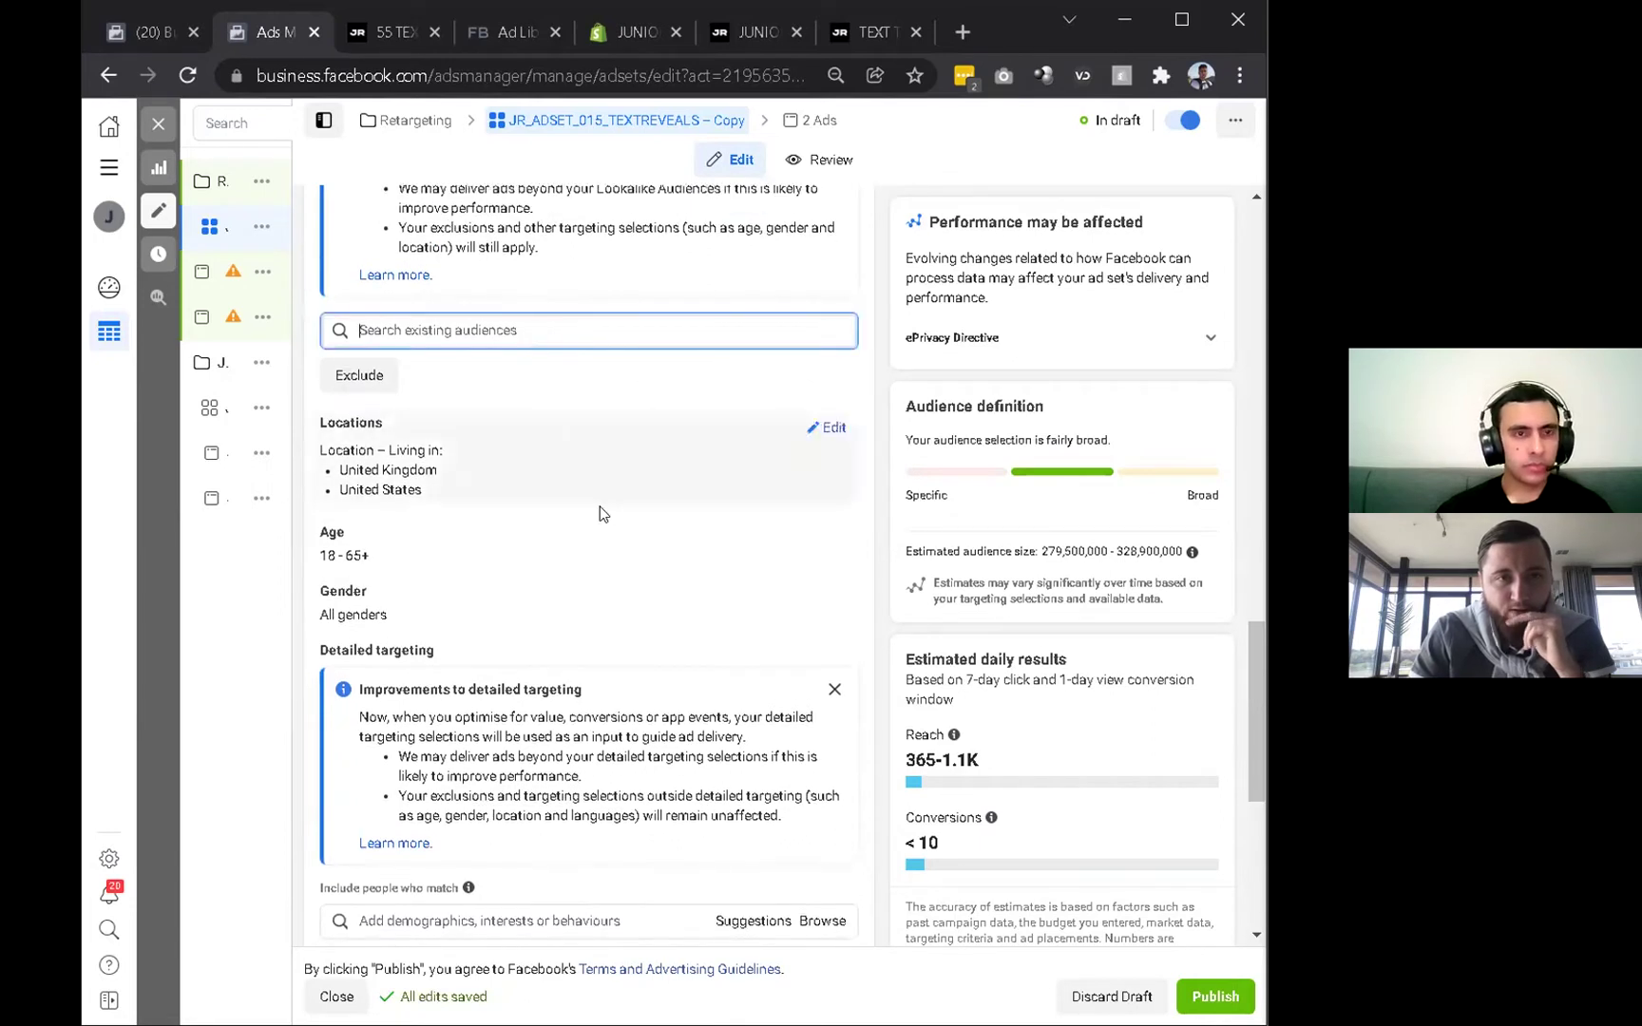
pyautogui.scroll(6, 510, 382)
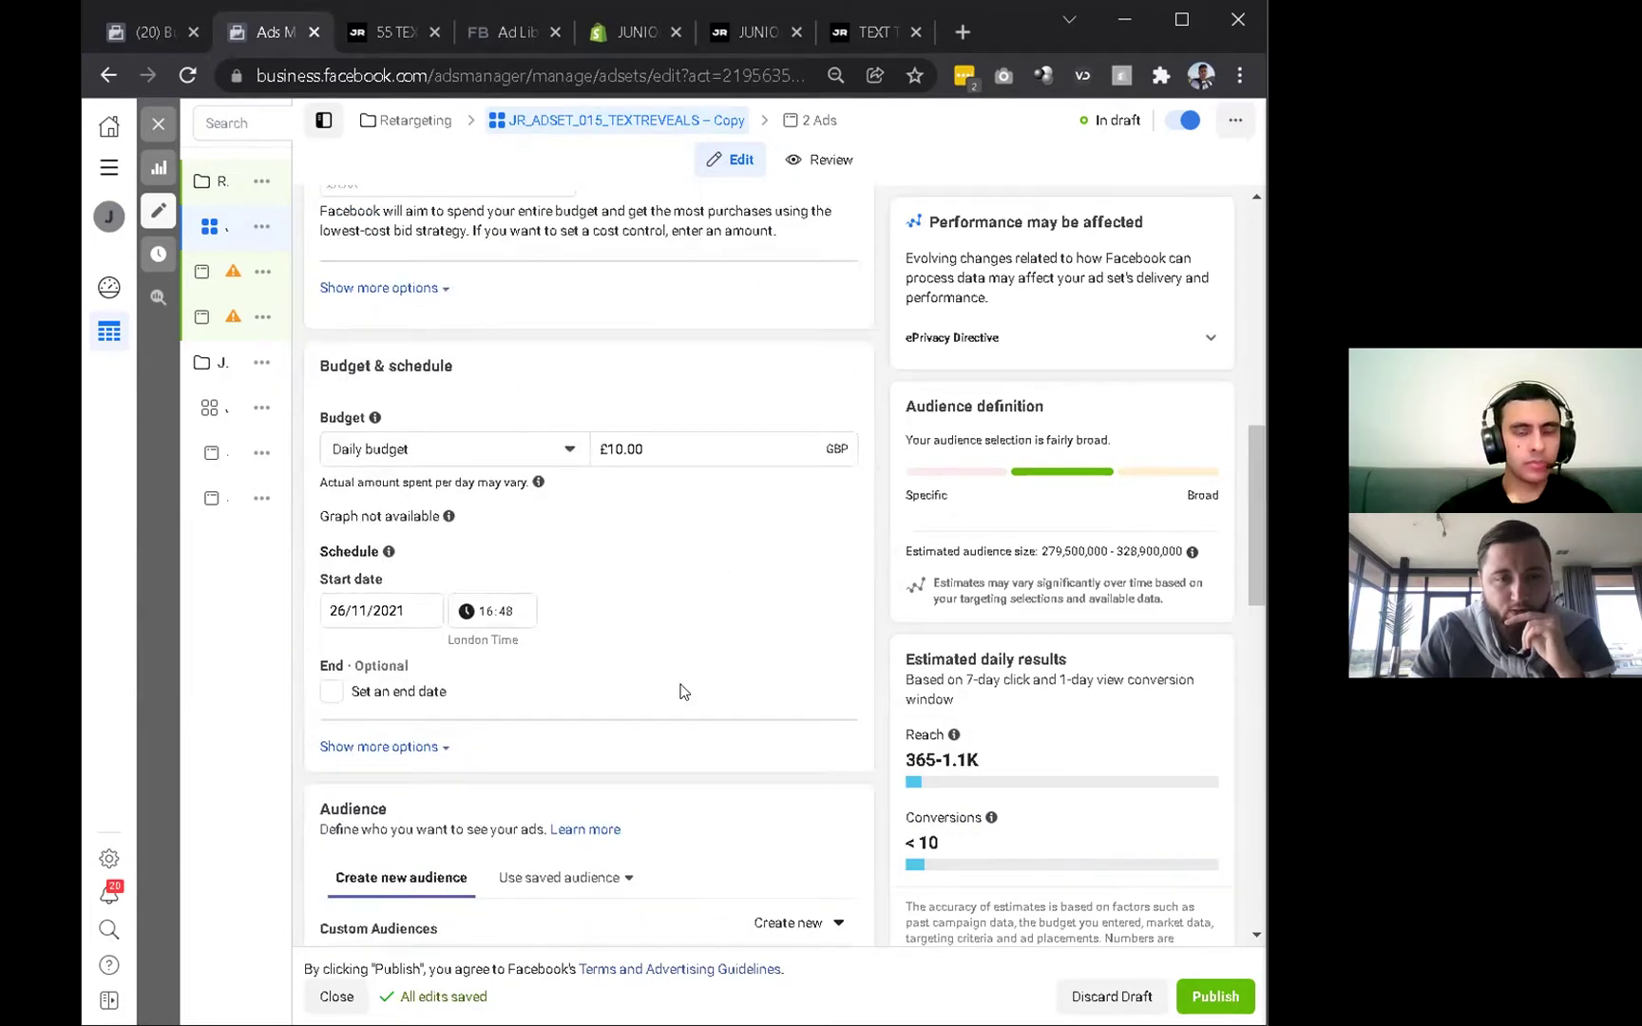
pyautogui.scroll(-2, 679, 691)
# Create a website custom audience of all pixel visitors with 180-day retention, naming it 'All…'.
pyautogui.click(773, 803)
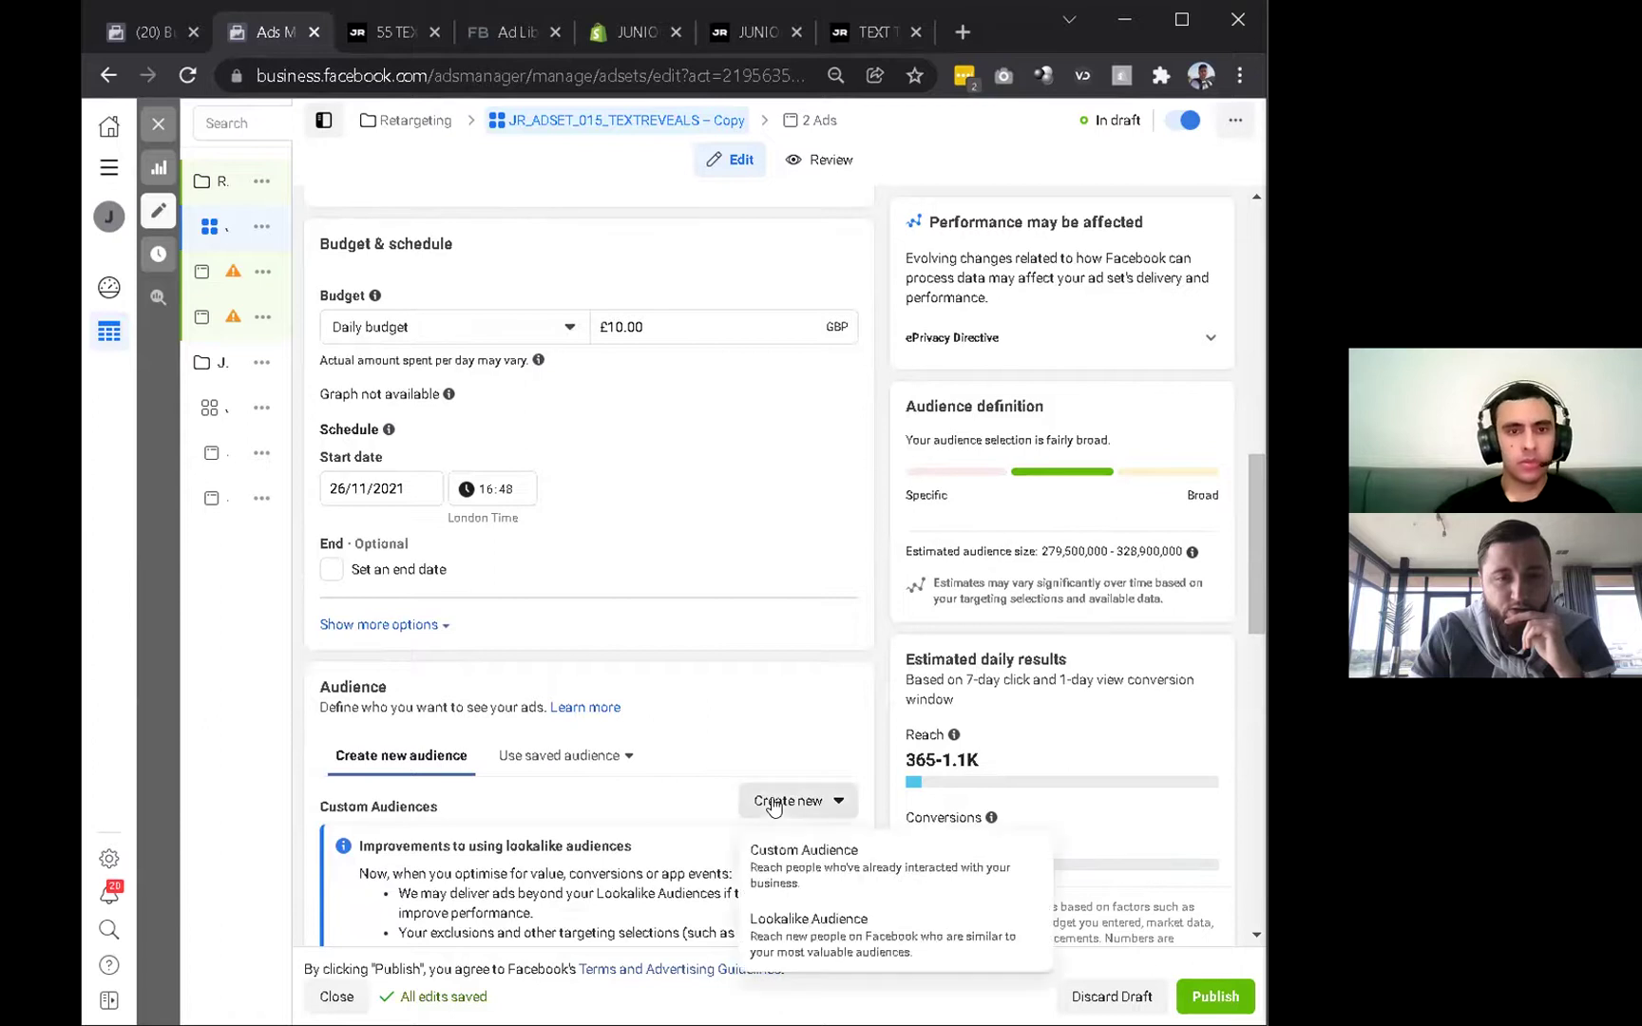
pyautogui.click(774, 852)
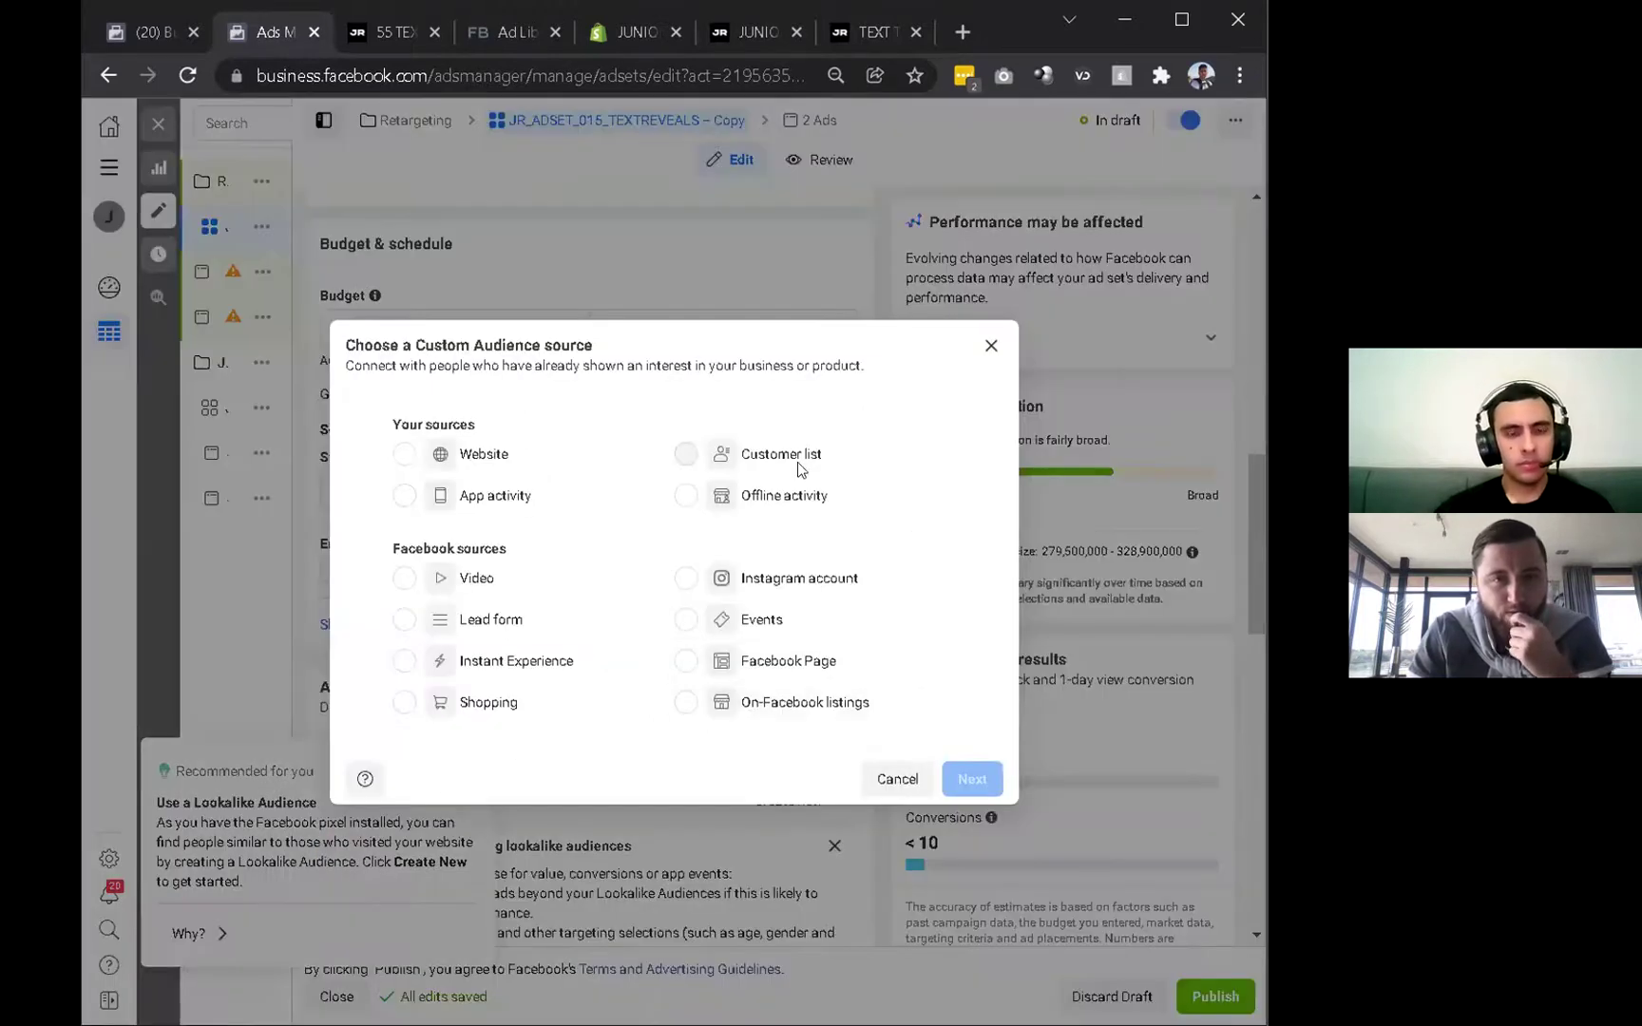
pyautogui.click(498, 454)
pyautogui.click(977, 774)
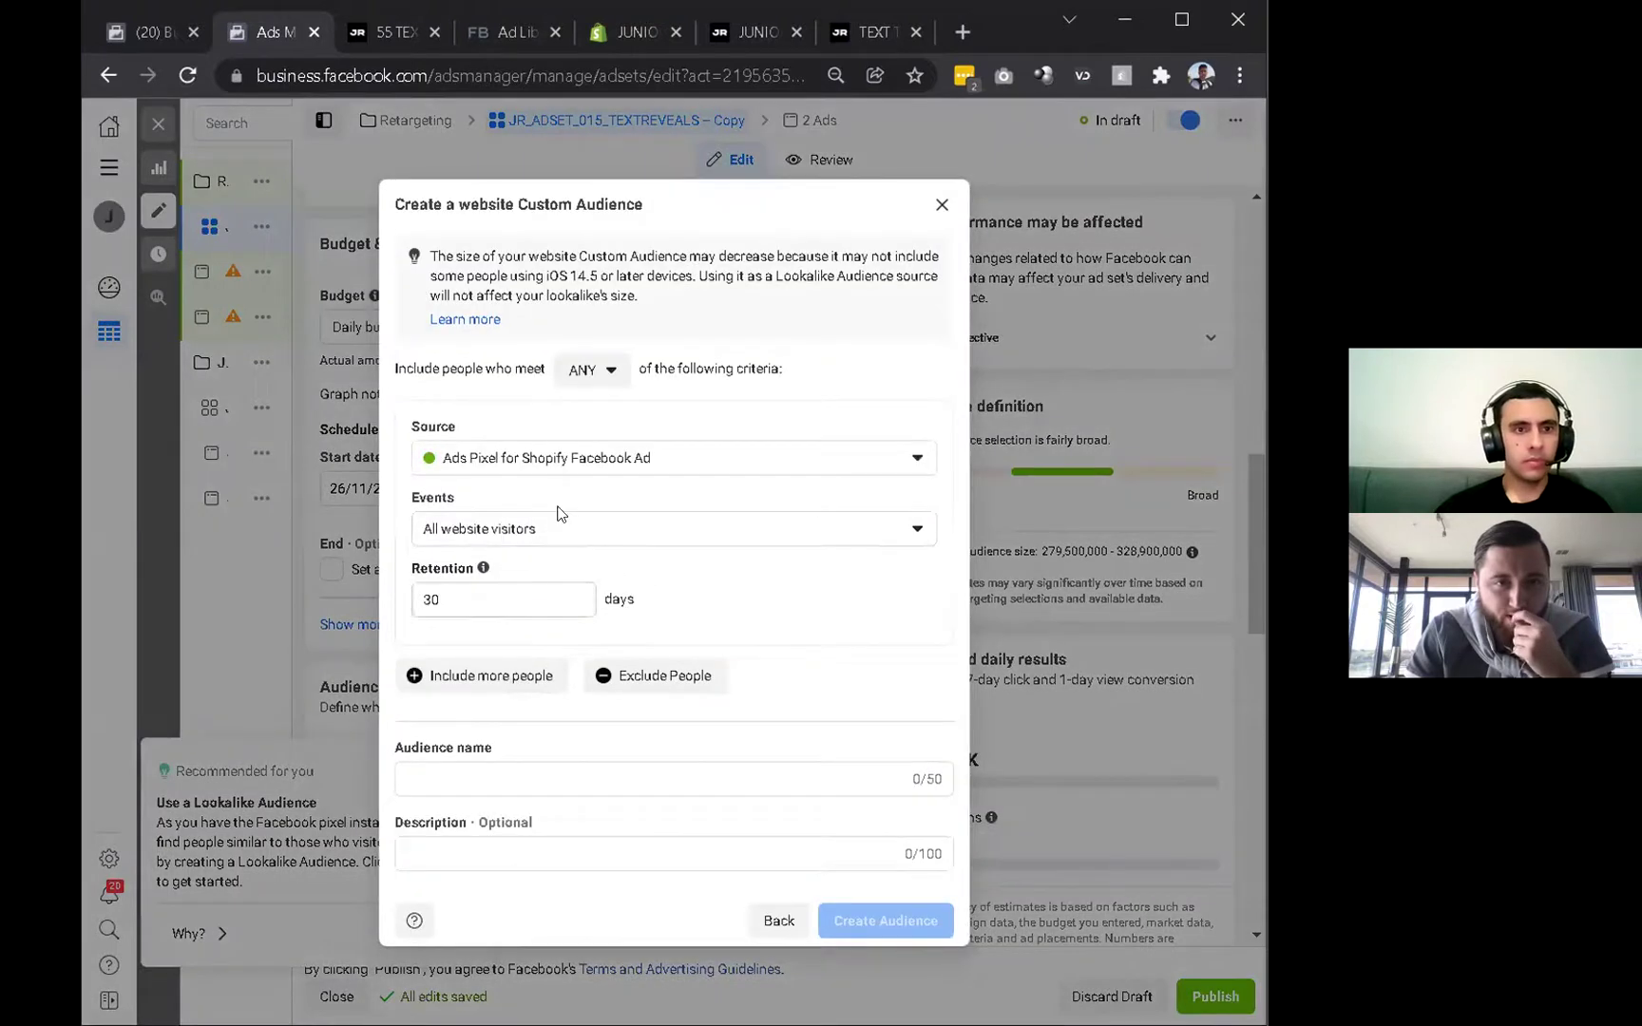
pyautogui.click(478, 589)
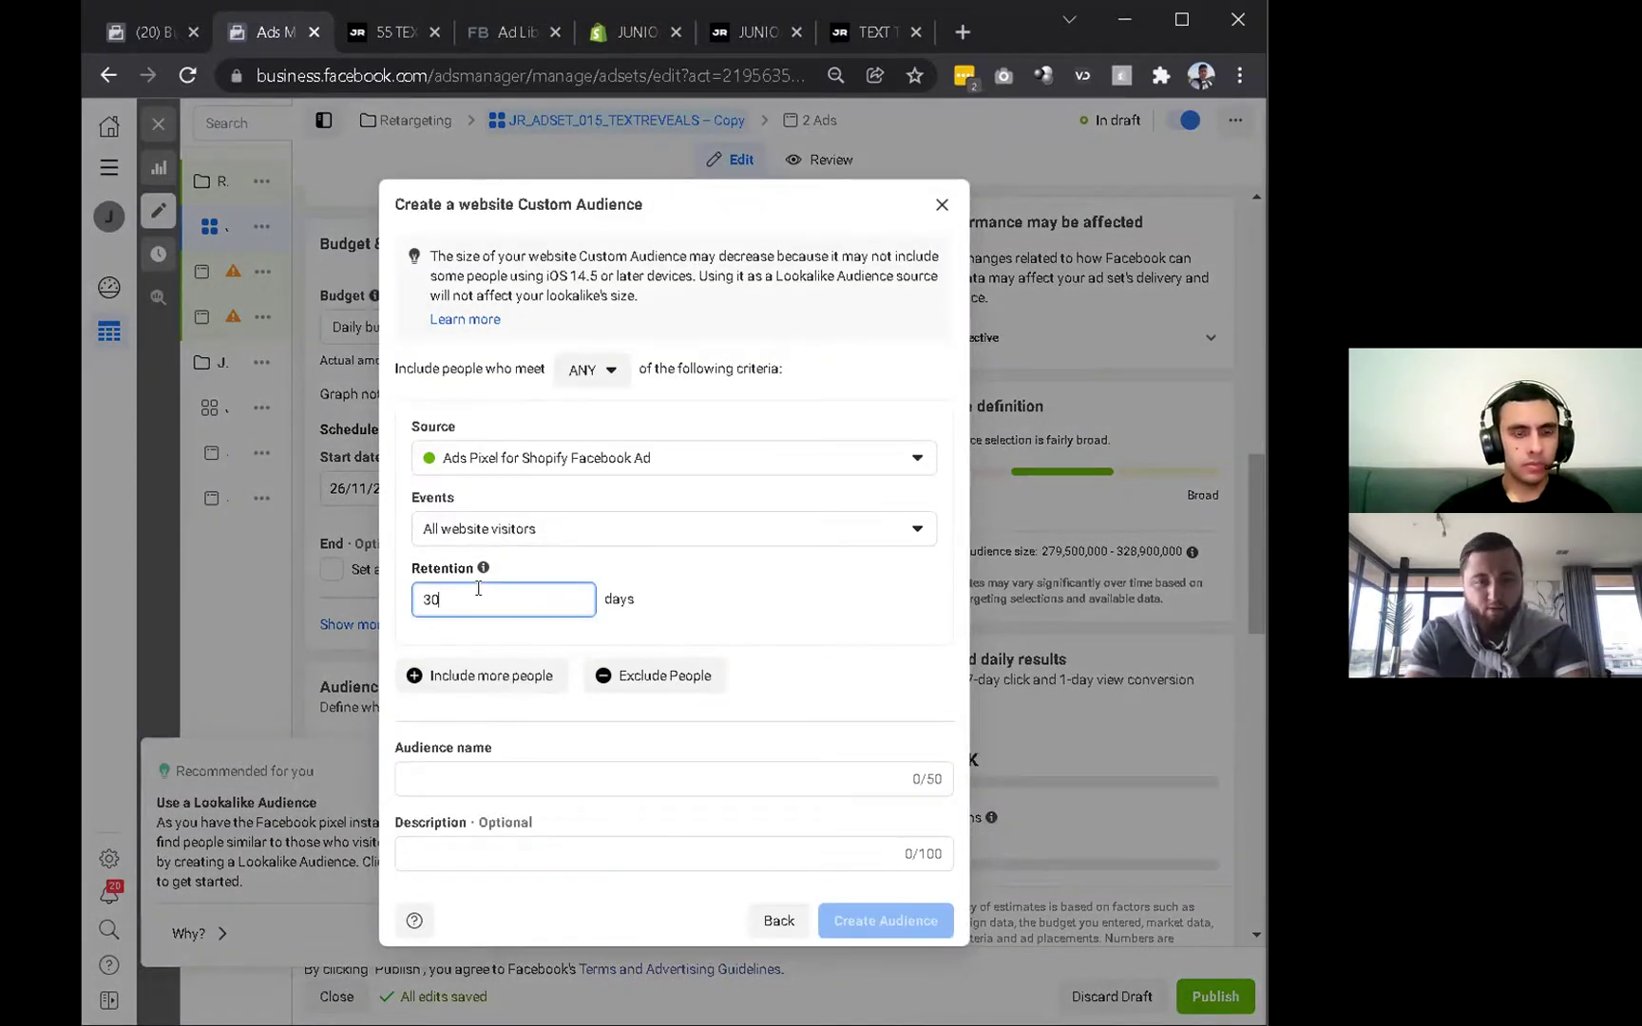
pyautogui.press('BackSpace')
pyautogui.press('BackSpace')
pyautogui.write('180')
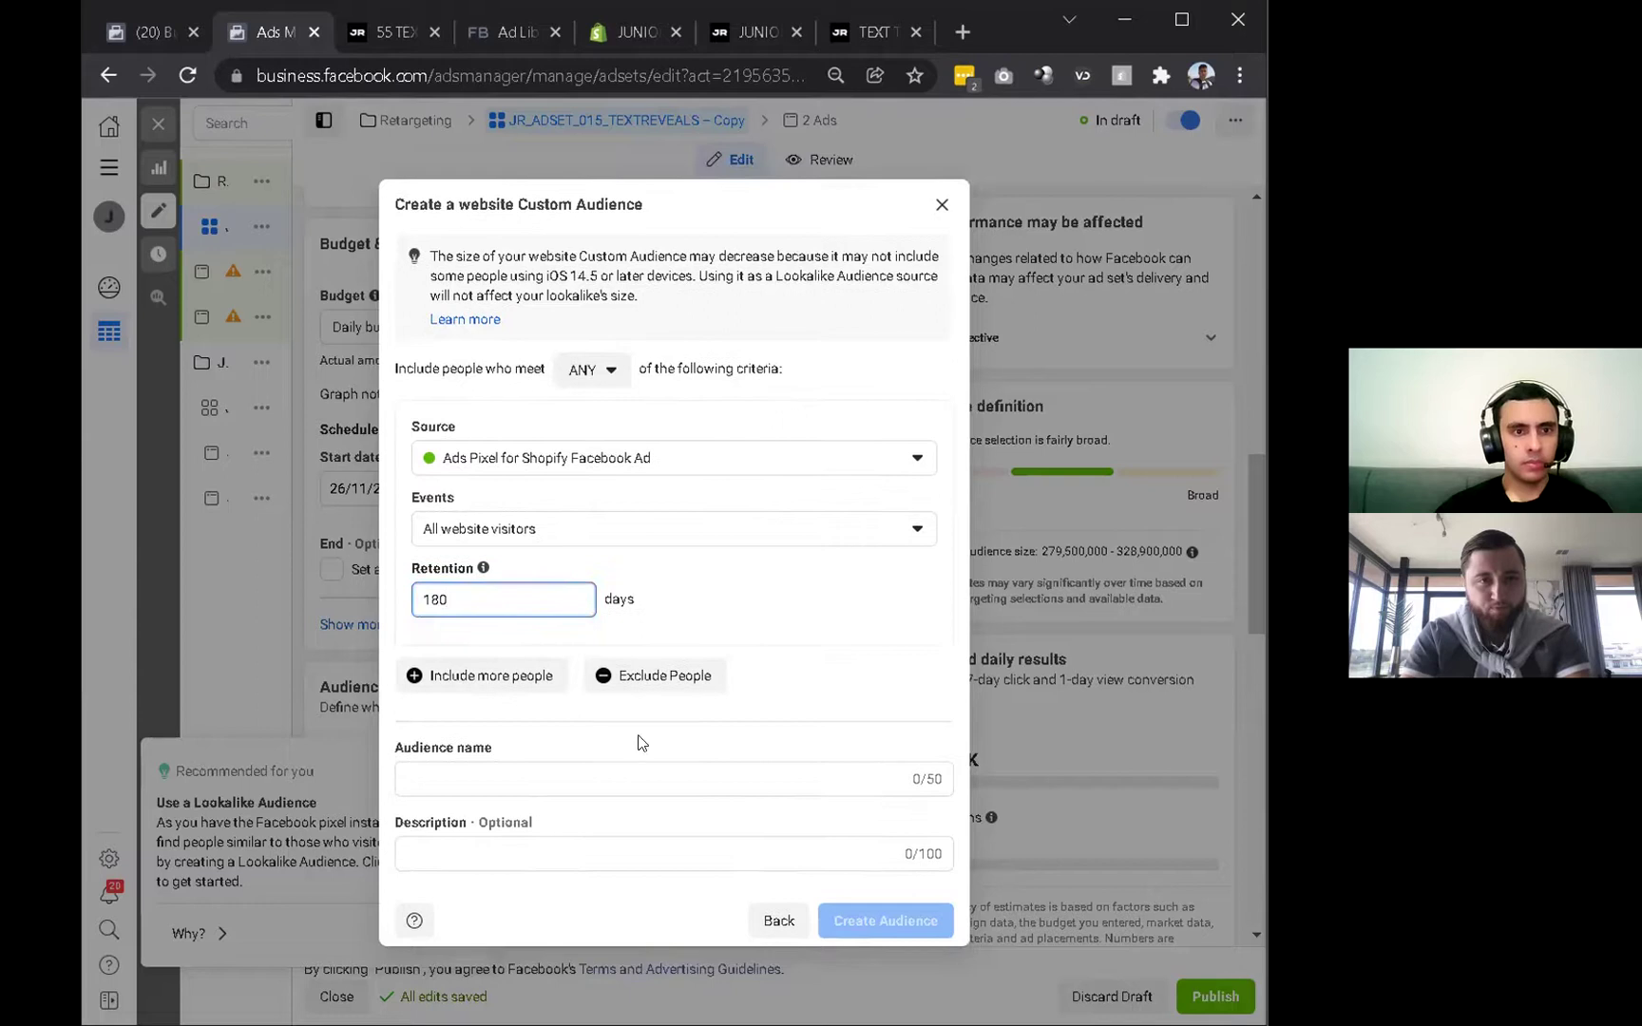
pyautogui.click(608, 781)
pyautogui.write('All Website Visitors (180d')
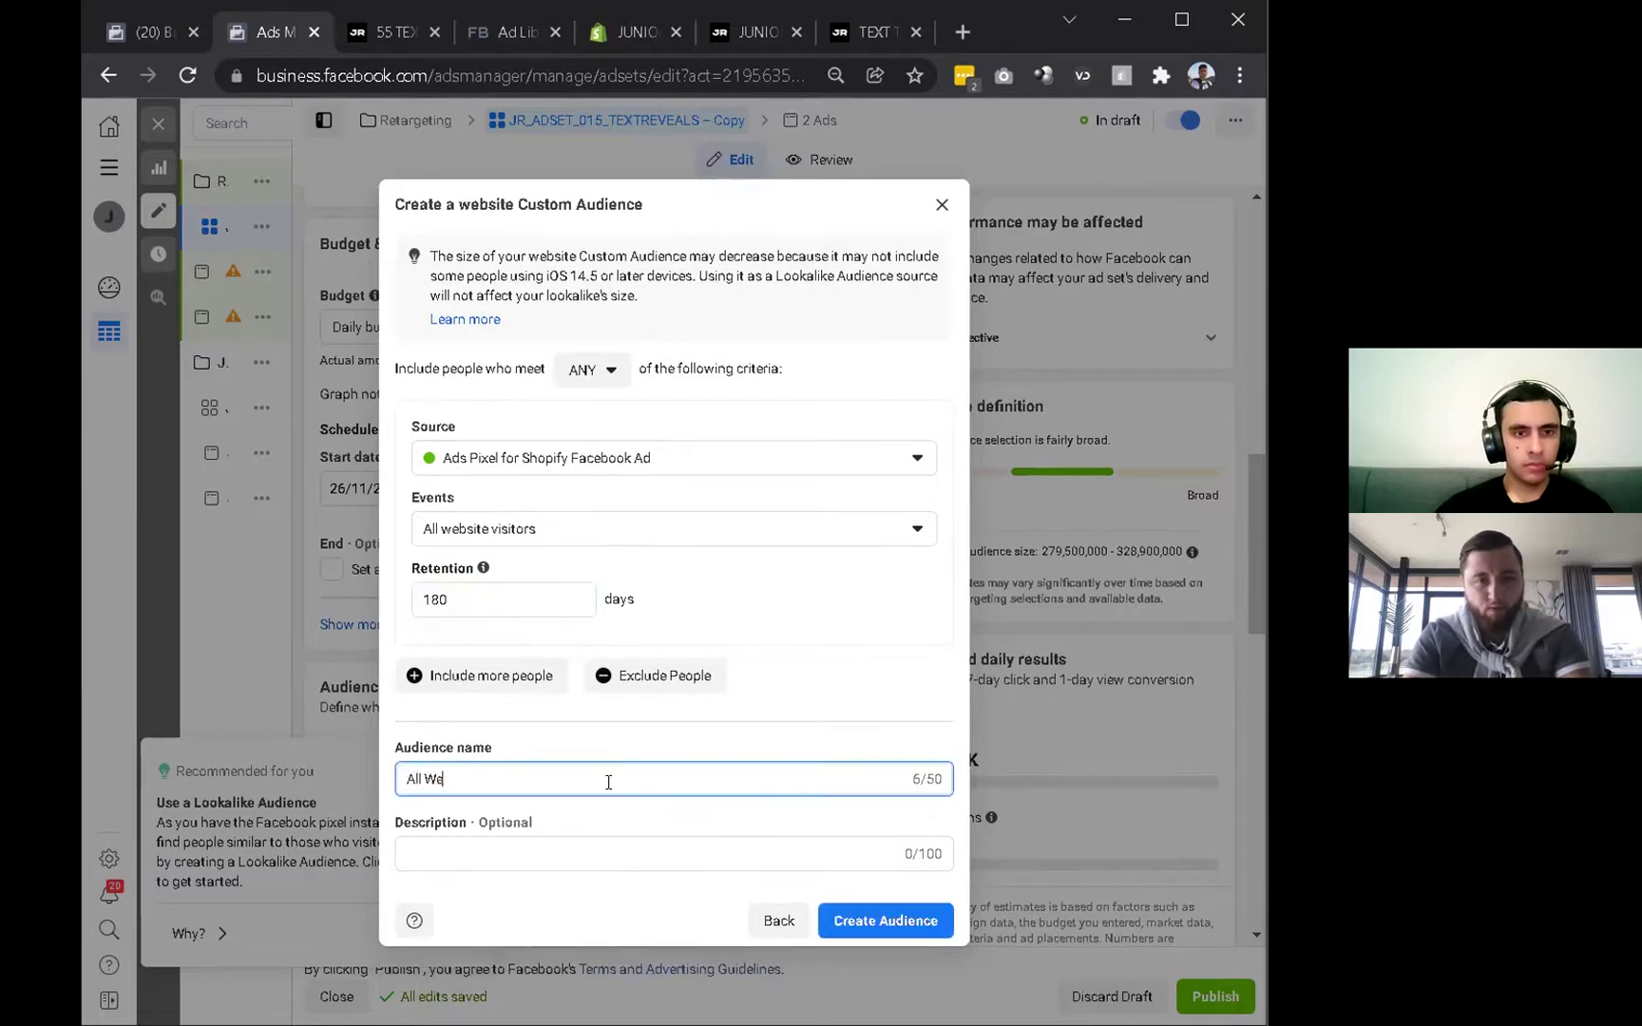
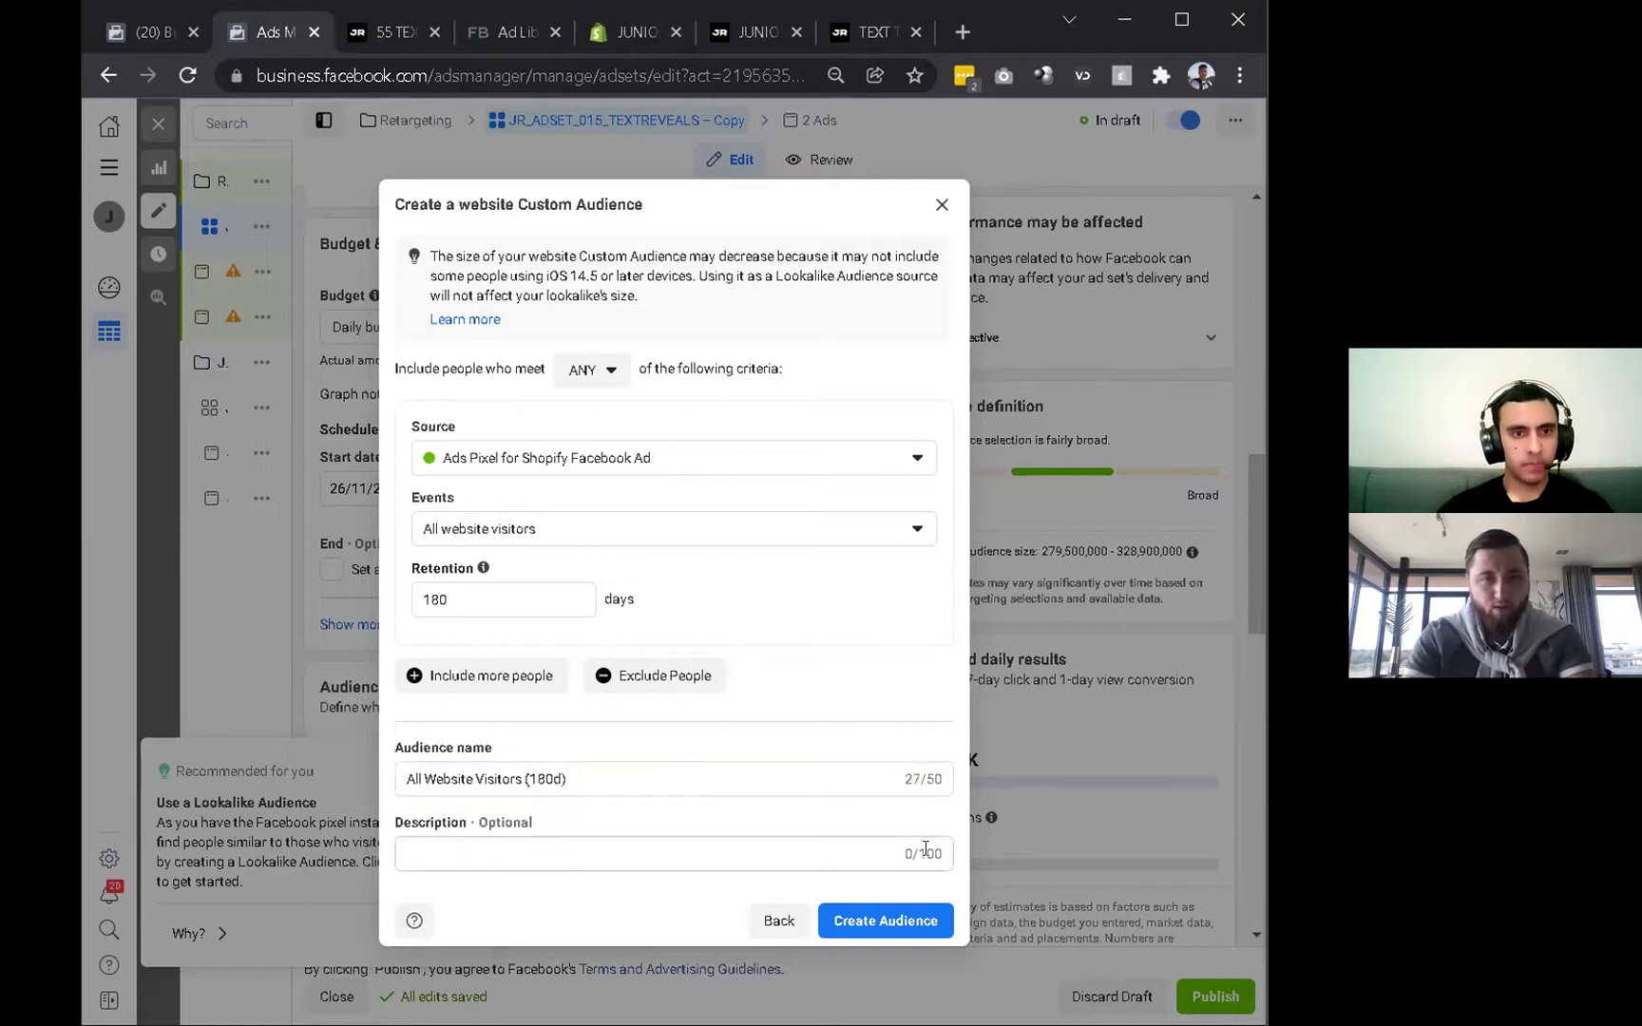
# Create the All Website Visitors (180d) audience, skipping the lookalike offer and recommendation card.
pyautogui.click(888, 914)
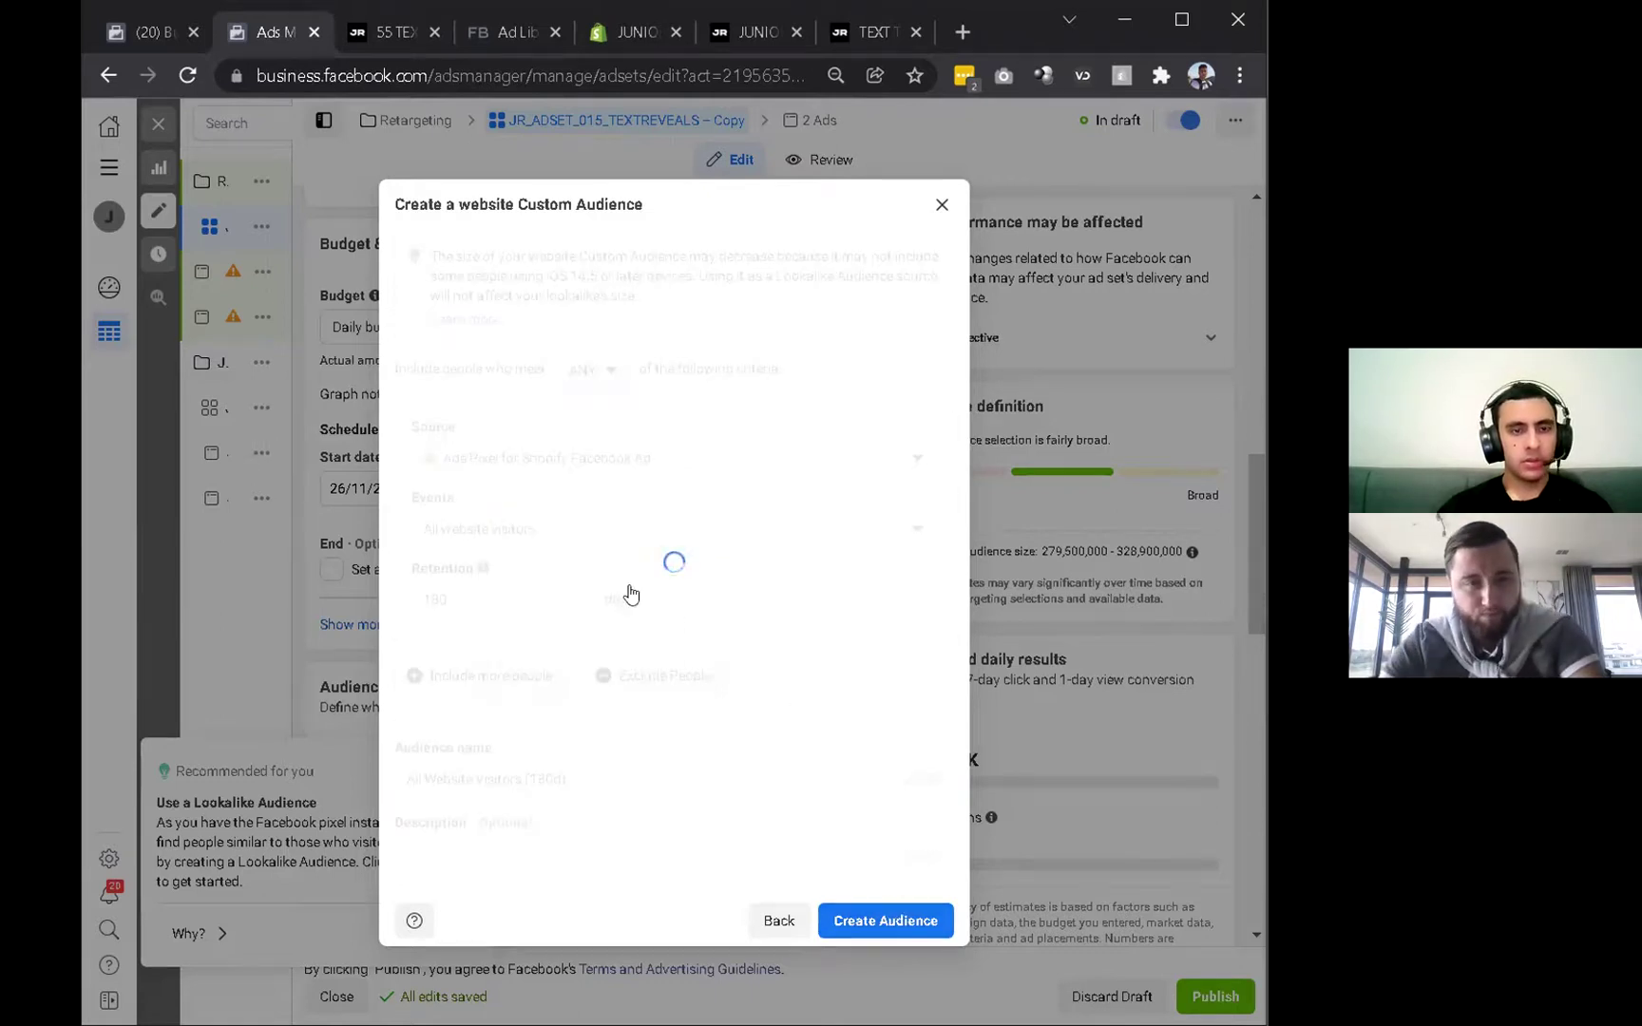
pyautogui.click(760, 551)
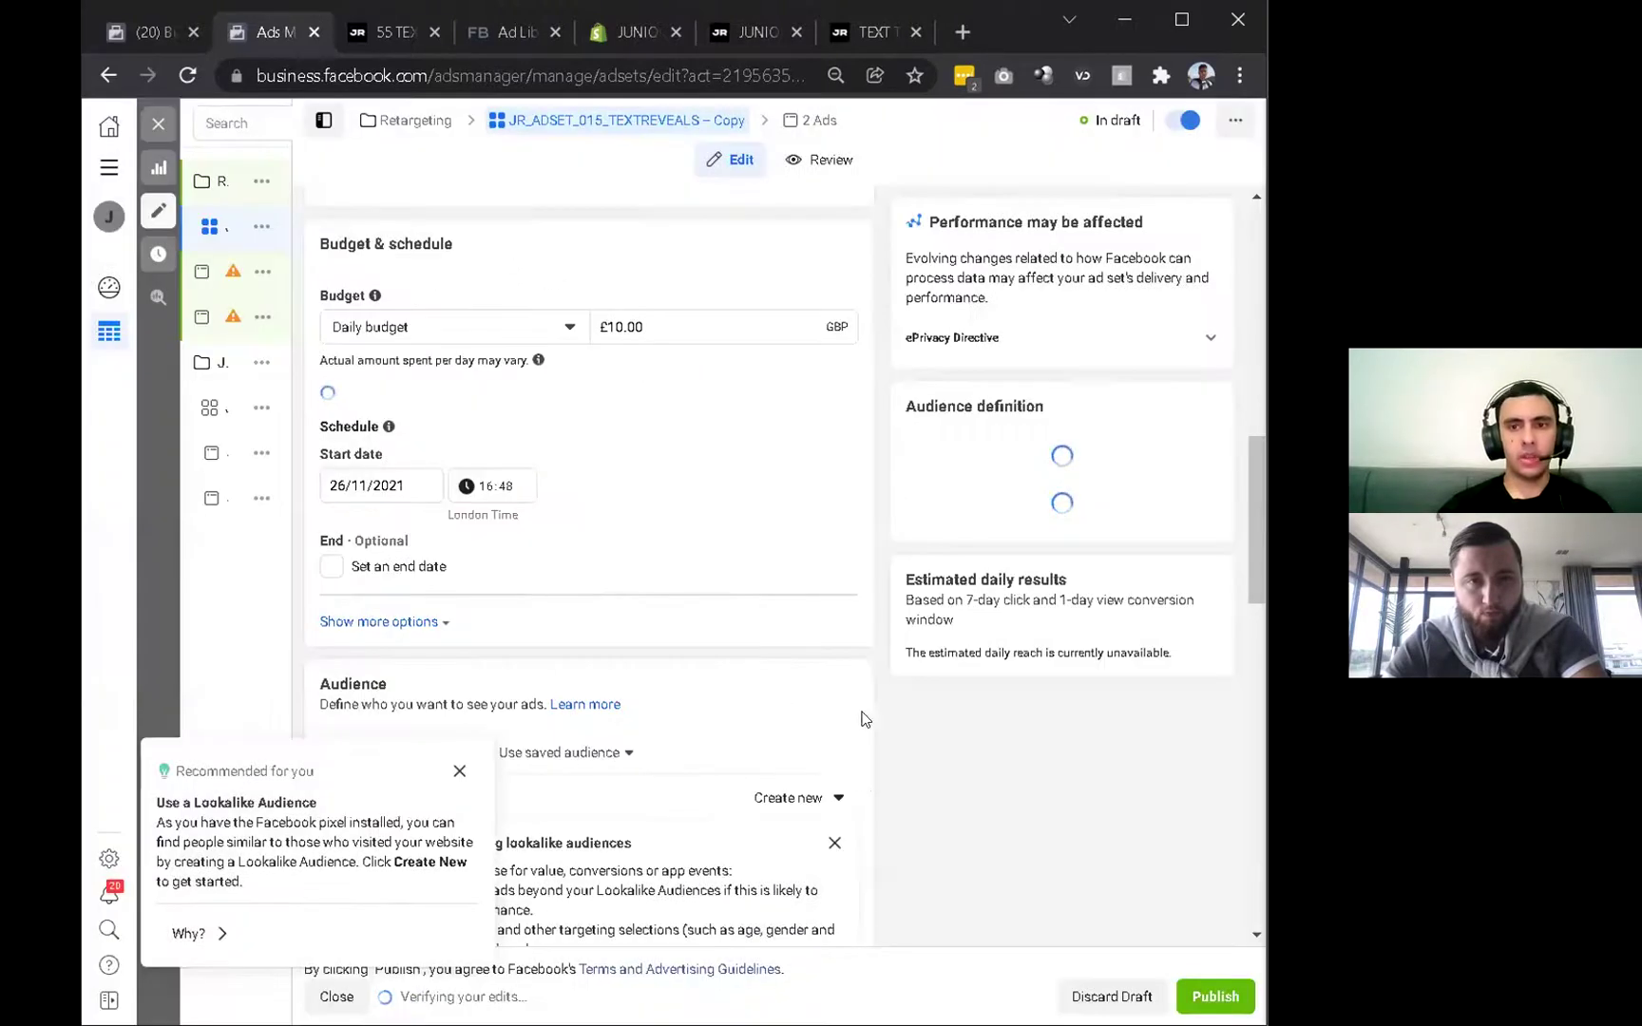
pyautogui.click(979, 244)
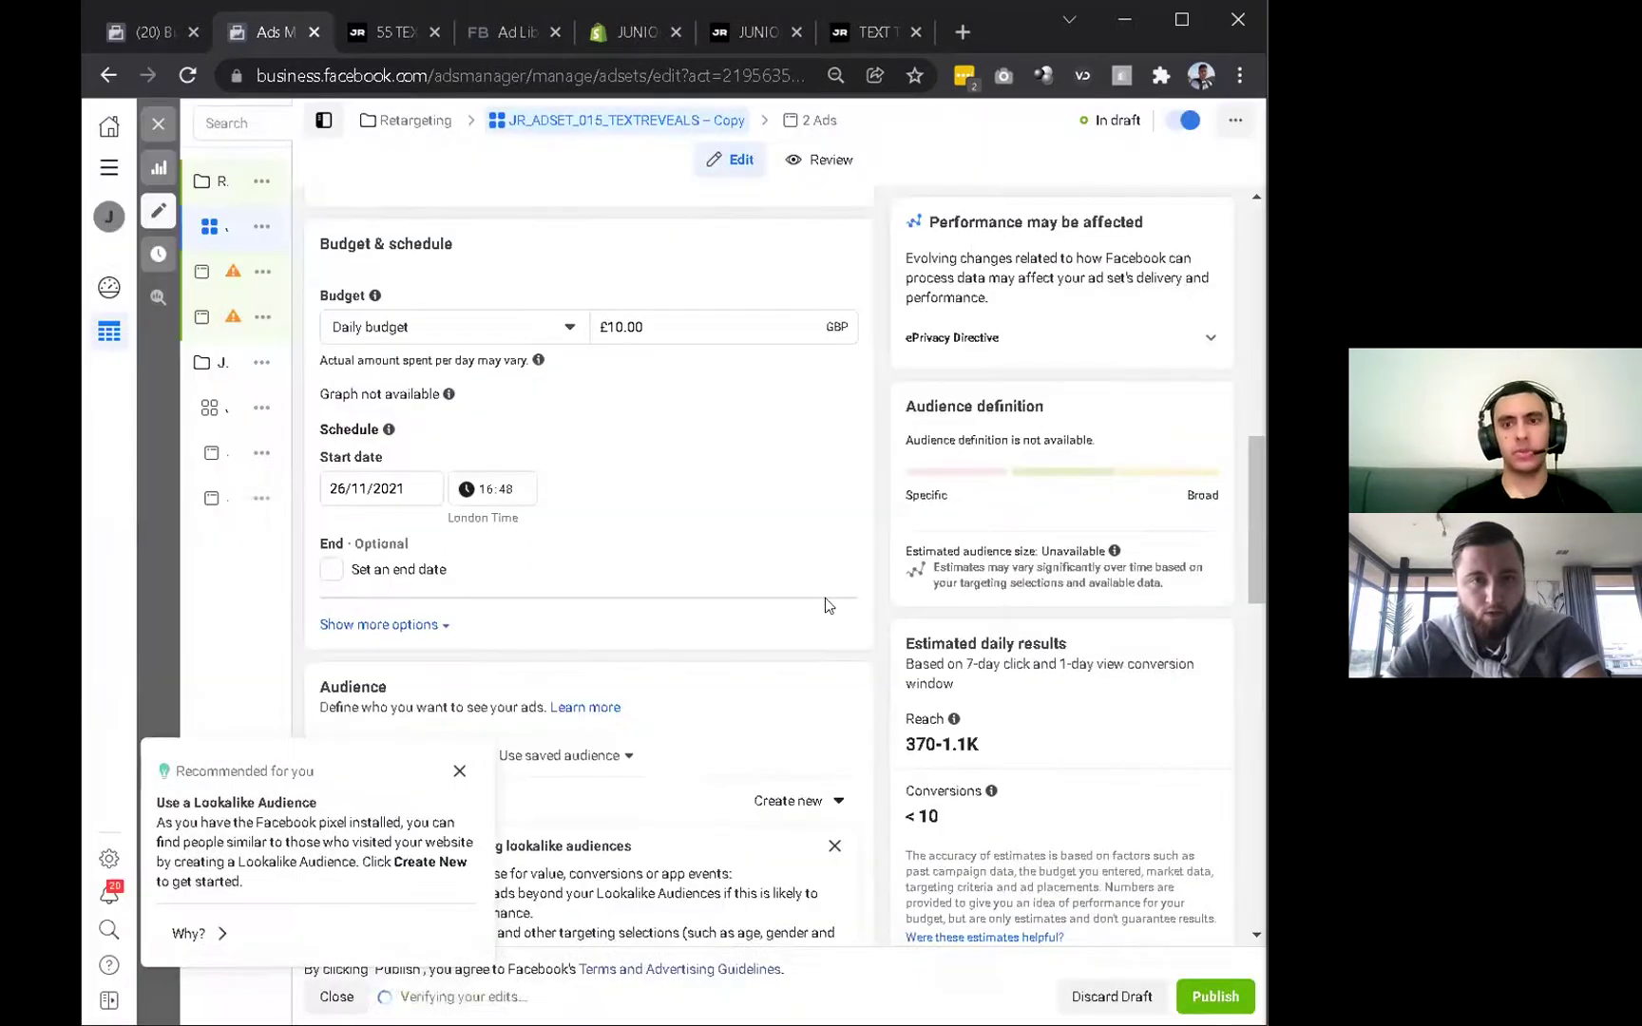
pyautogui.click(458, 773)
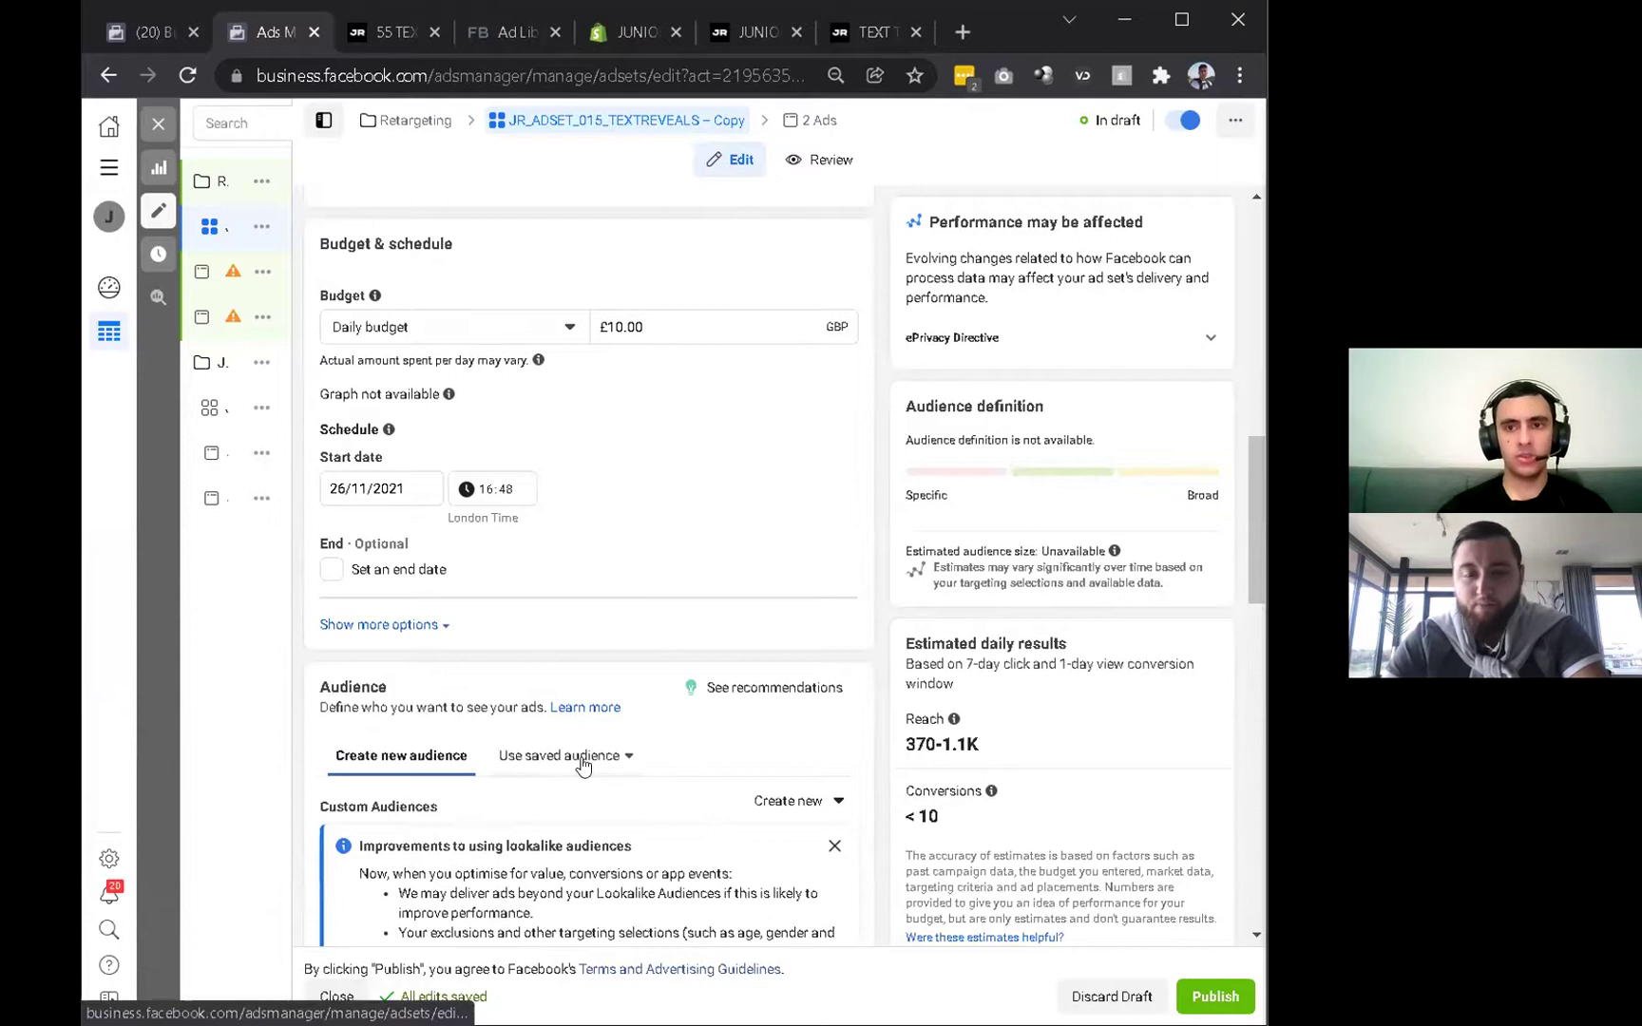
# Scroll down to the Audience section and start creating a new audience.
pyautogui.scroll(-1, 579, 763)
pyautogui.scroll(-2, 570, 765)
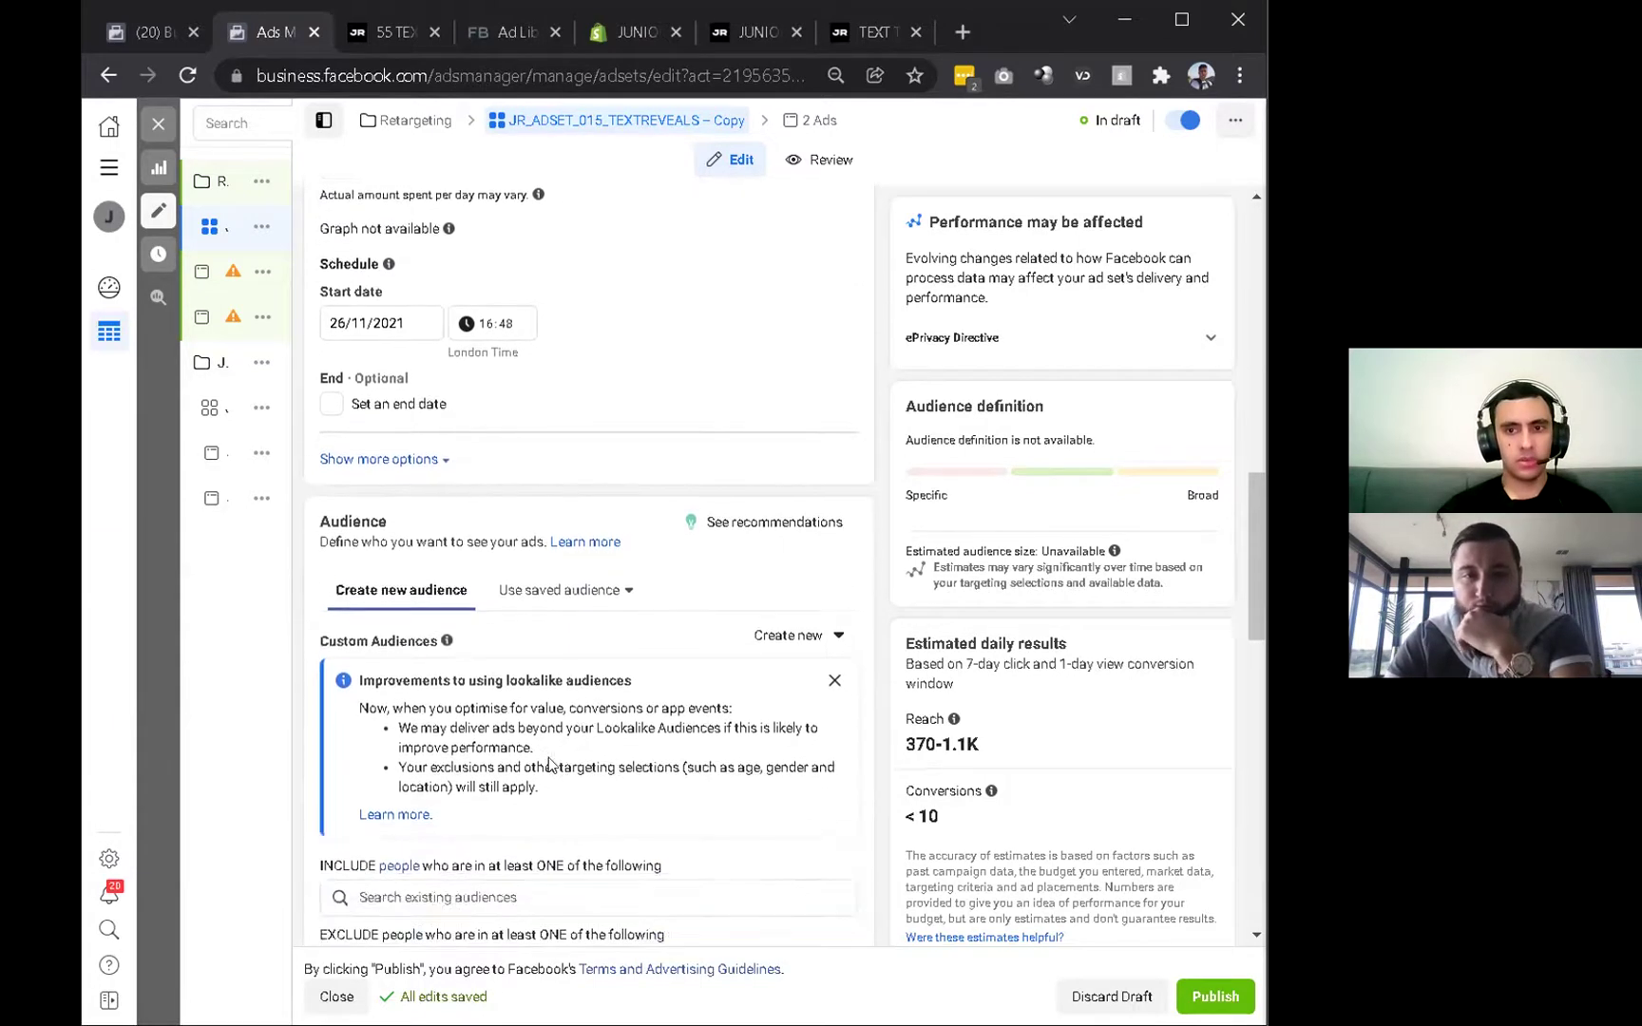
pyautogui.scroll(-2, 549, 754)
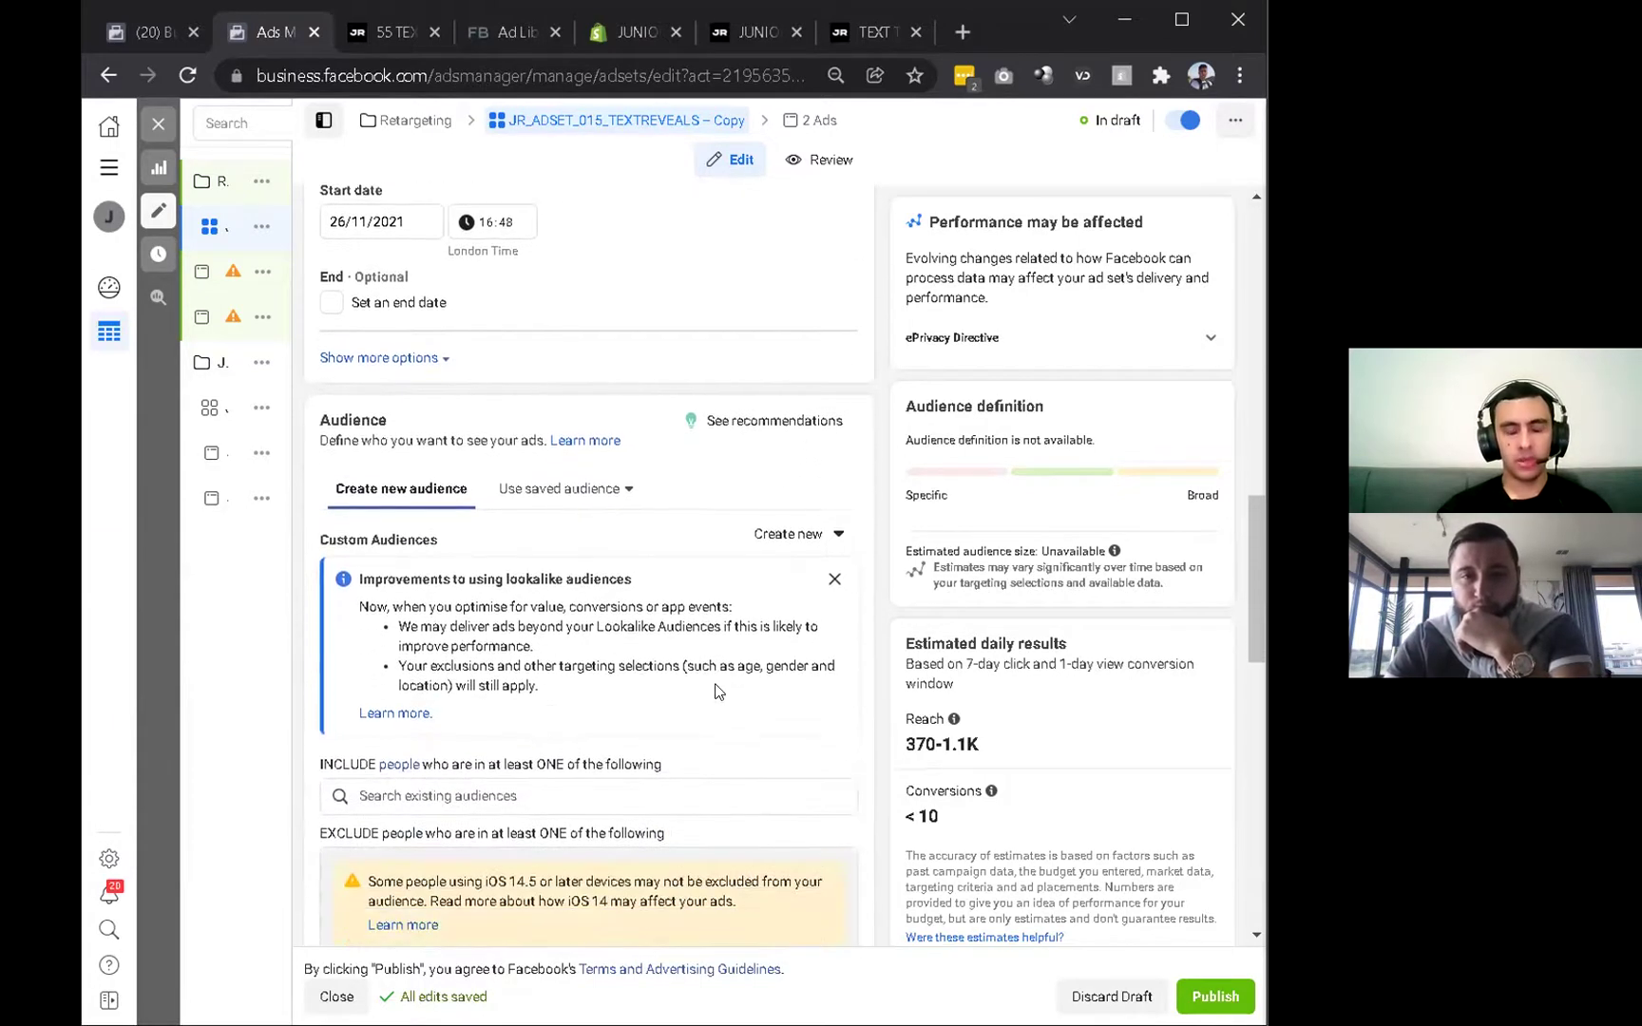
pyautogui.click(801, 535)
# Start a Custom Audience with Video as its source.
pyautogui.click(833, 604)
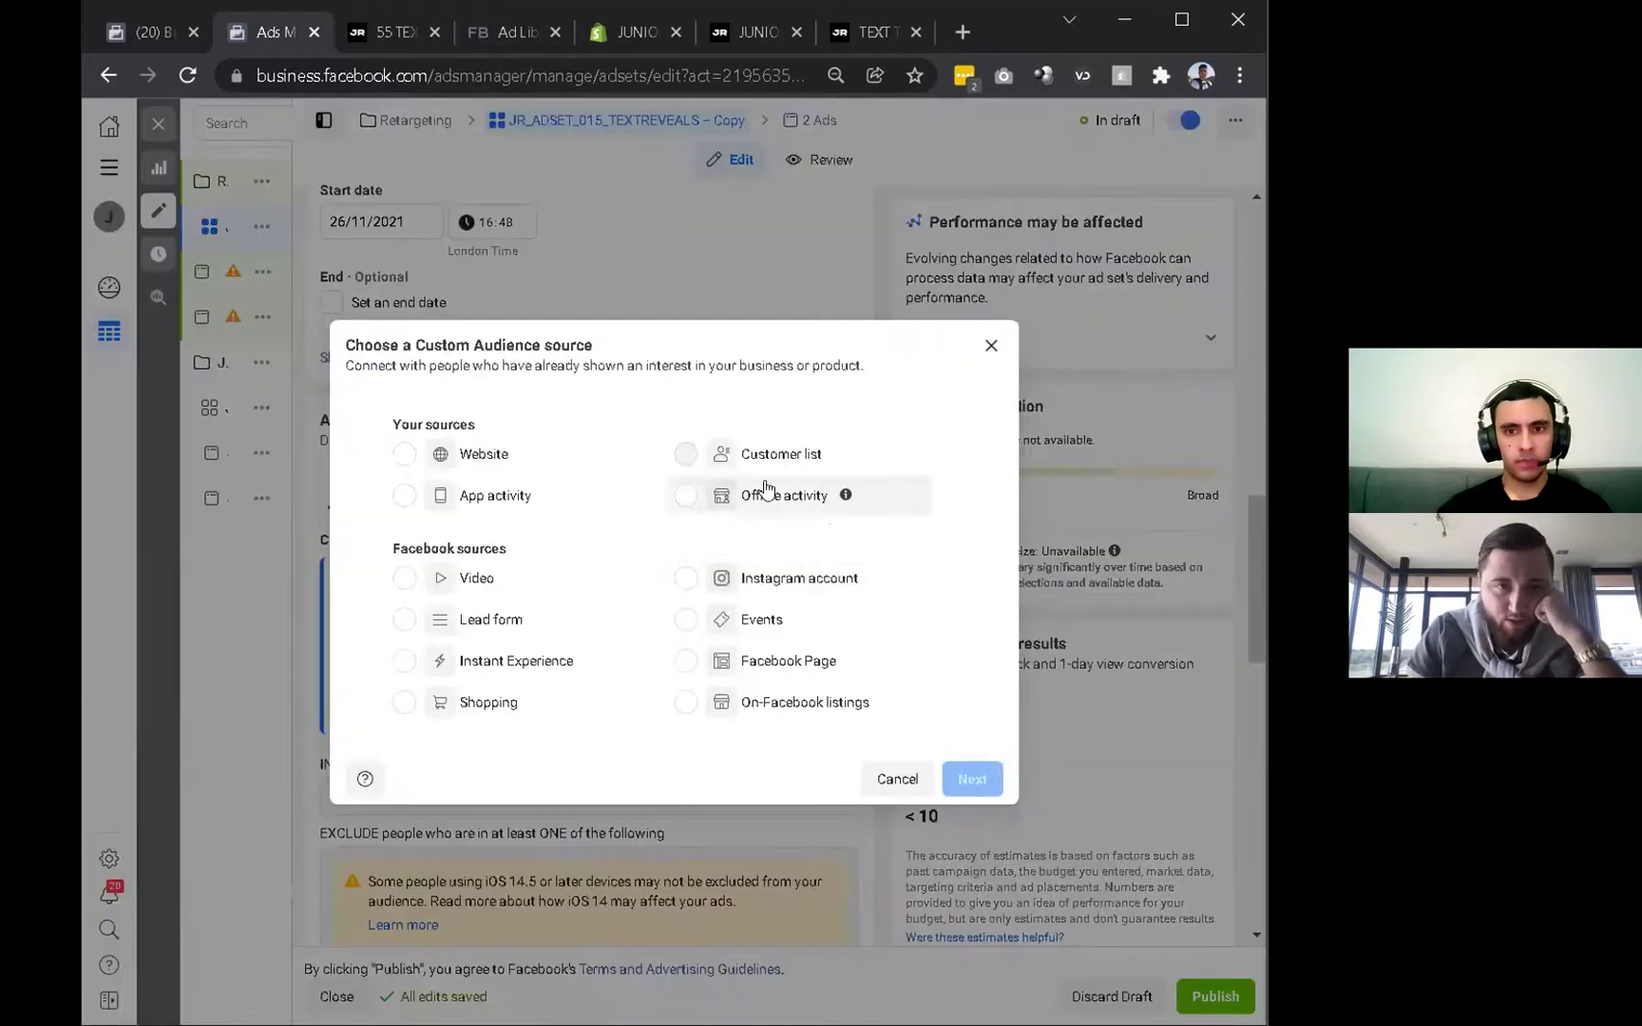
pyautogui.click(552, 470)
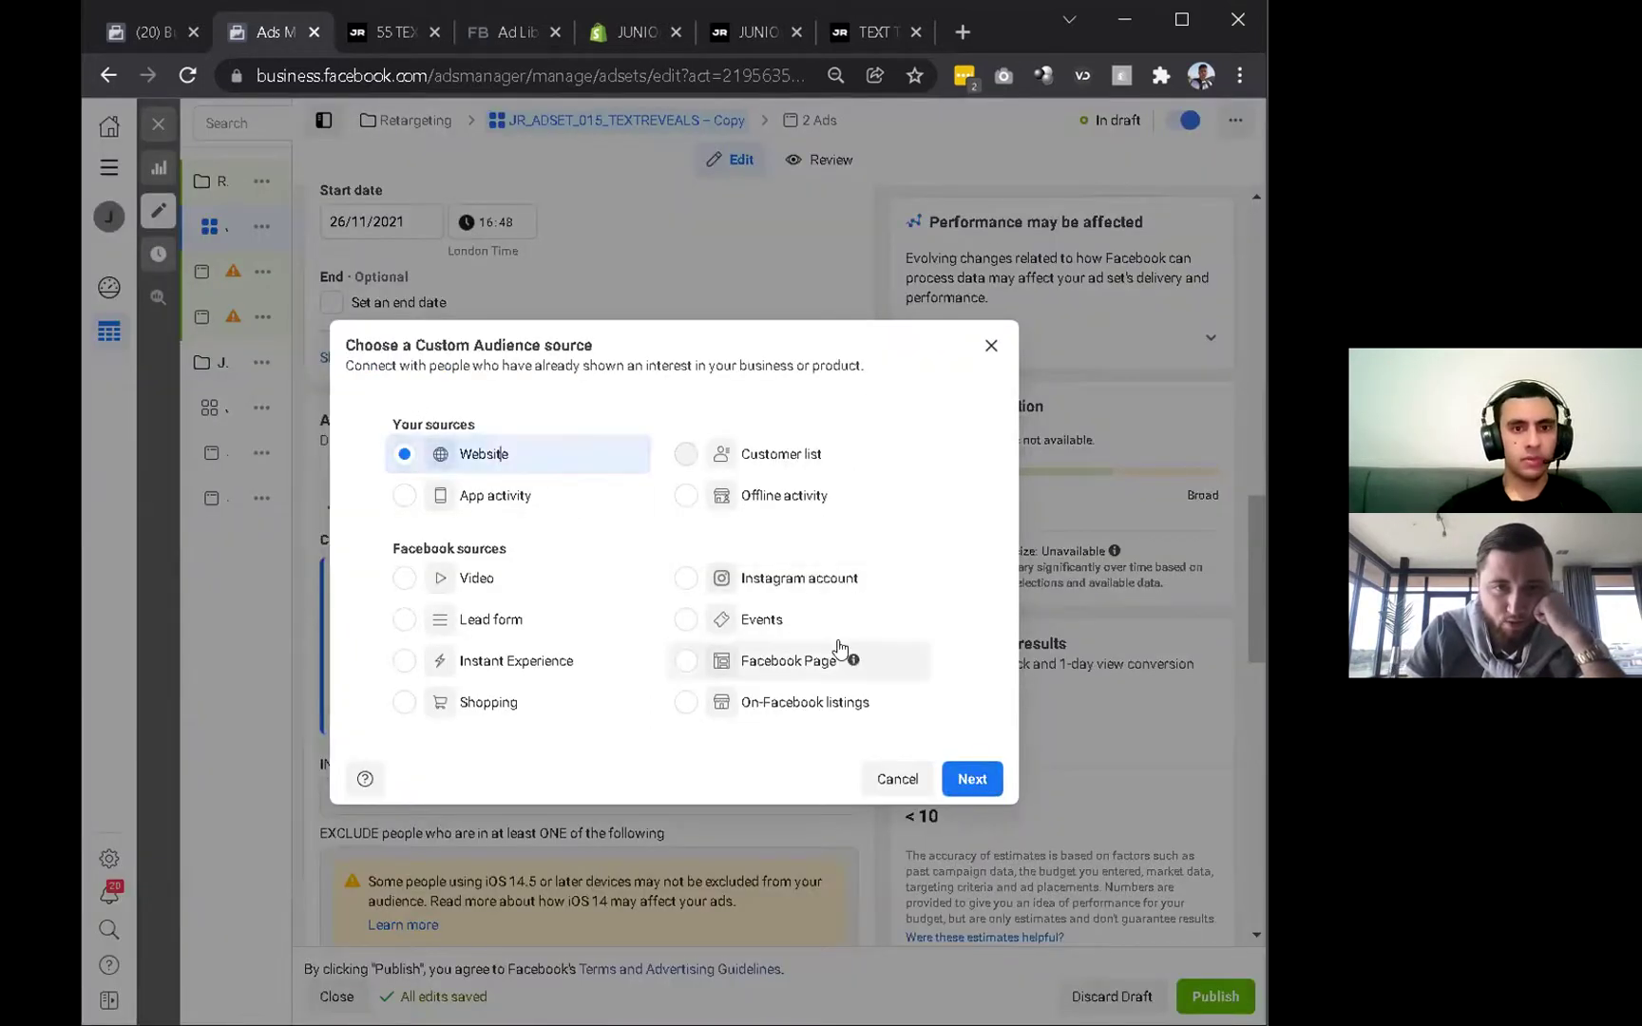
pyautogui.click(480, 582)
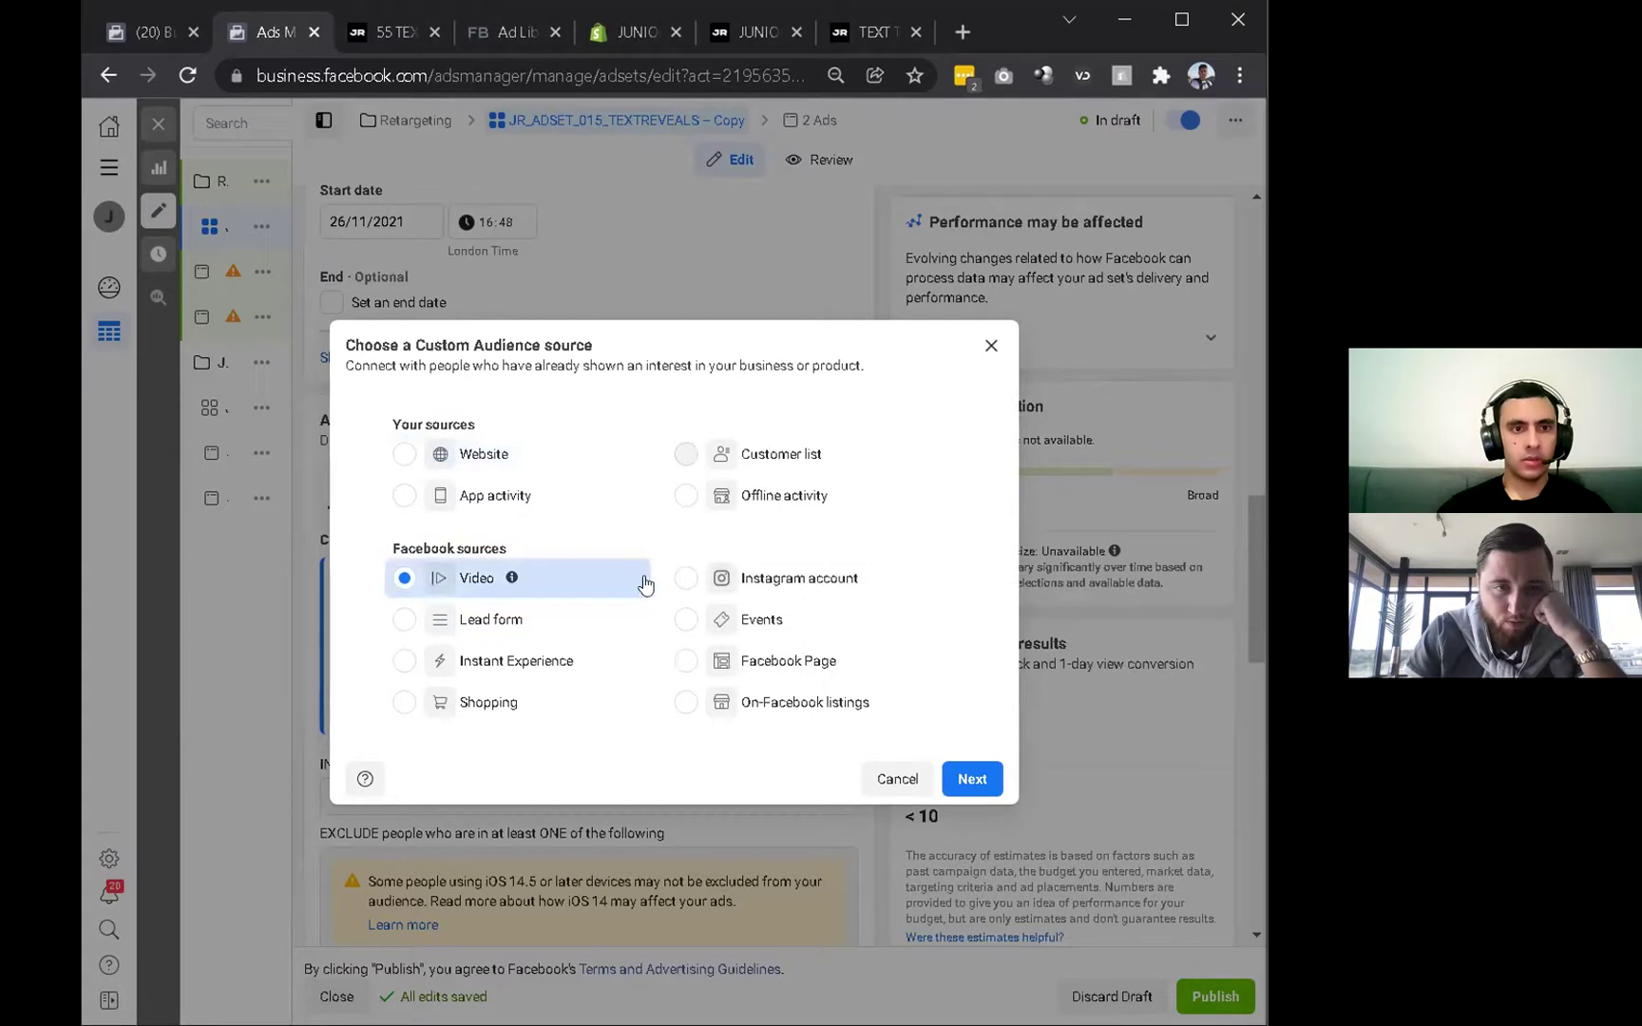
pyautogui.click(971, 778)
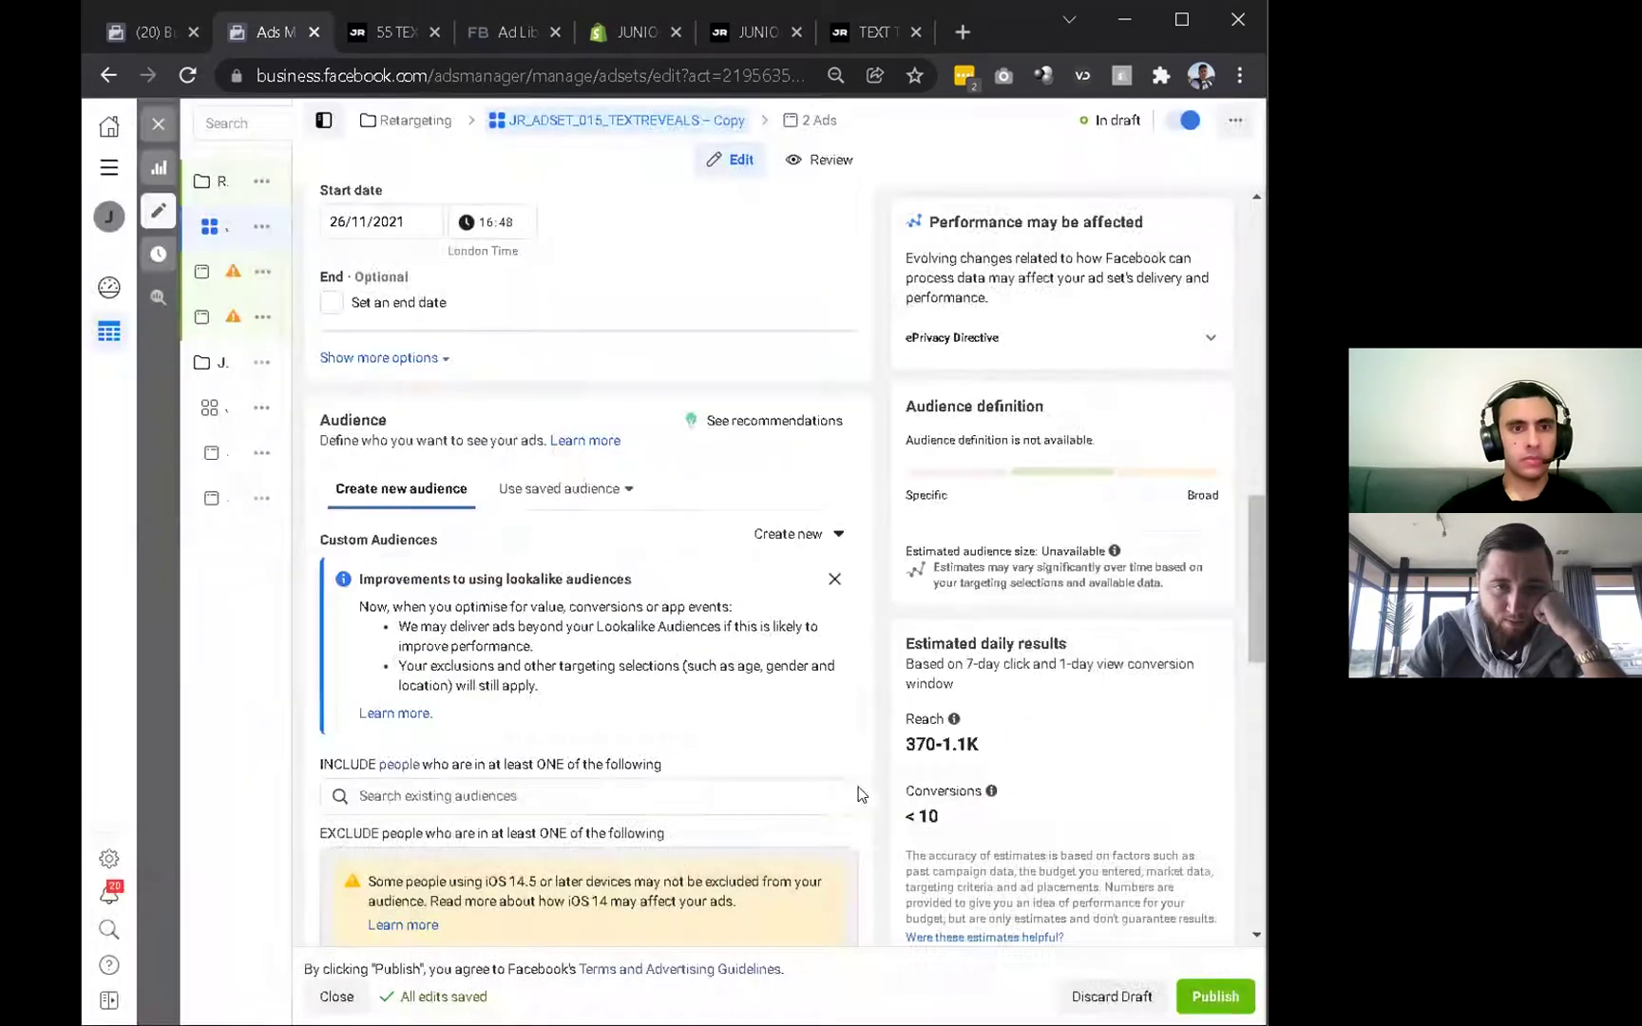
# Target only people who watched at least 25% of a video, then pick videos.
pyautogui.click(473, 458)
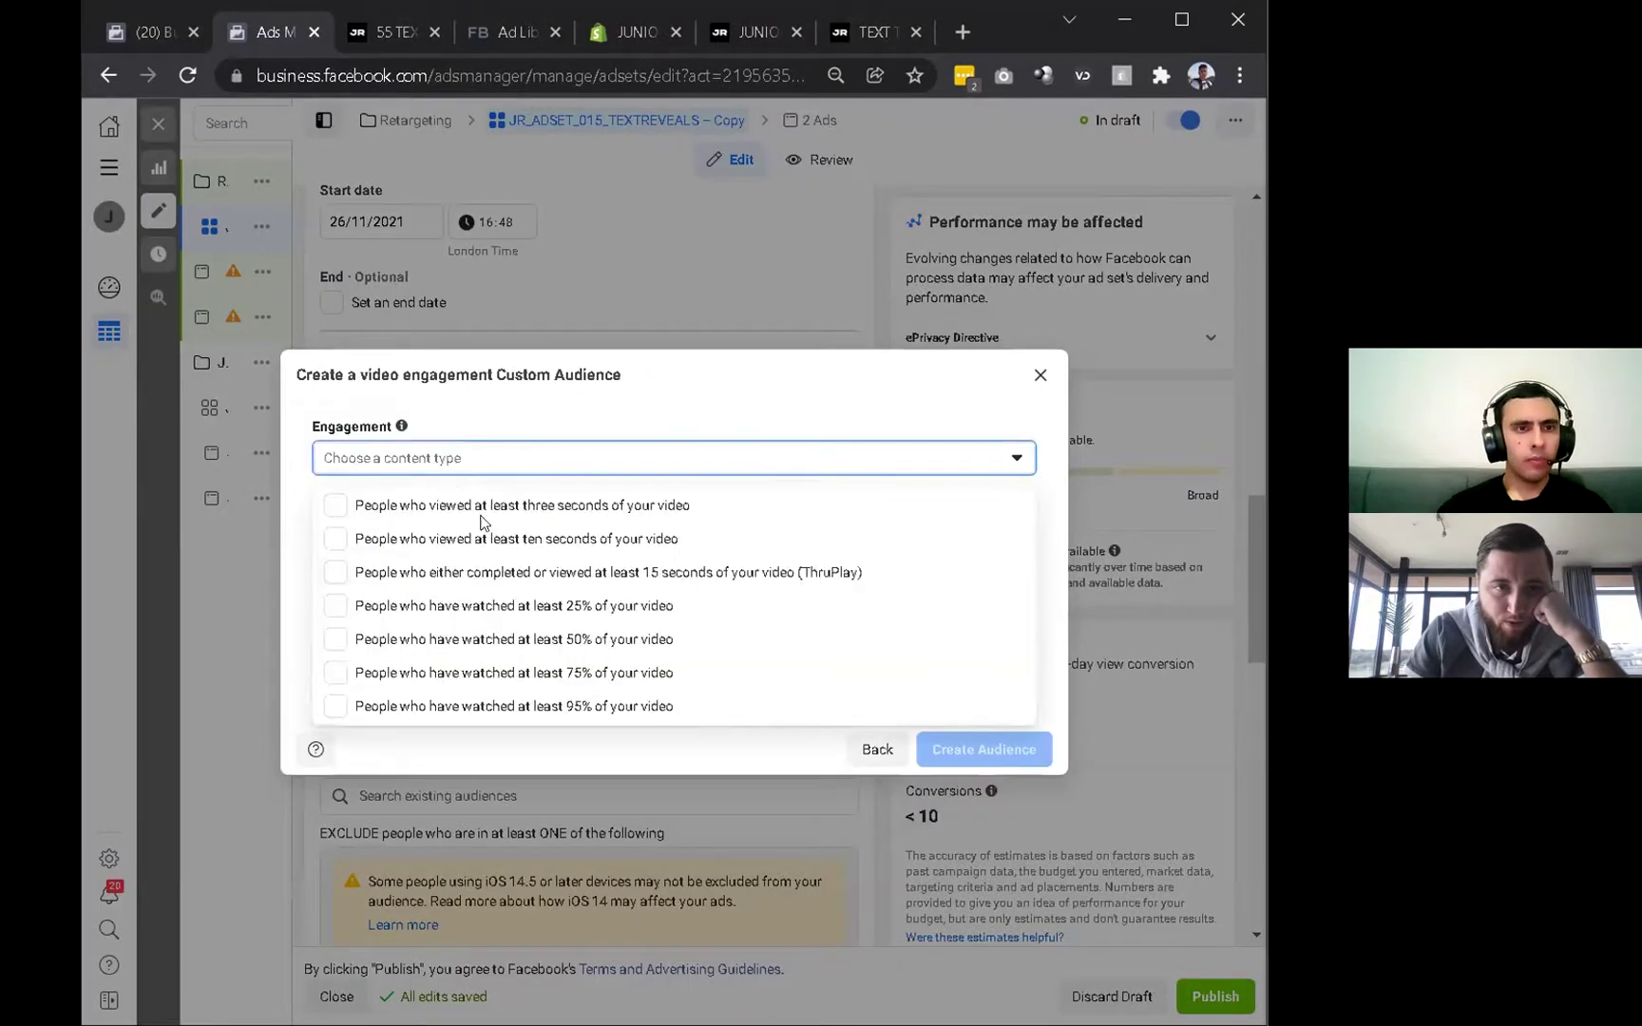
pyautogui.click(318, 506)
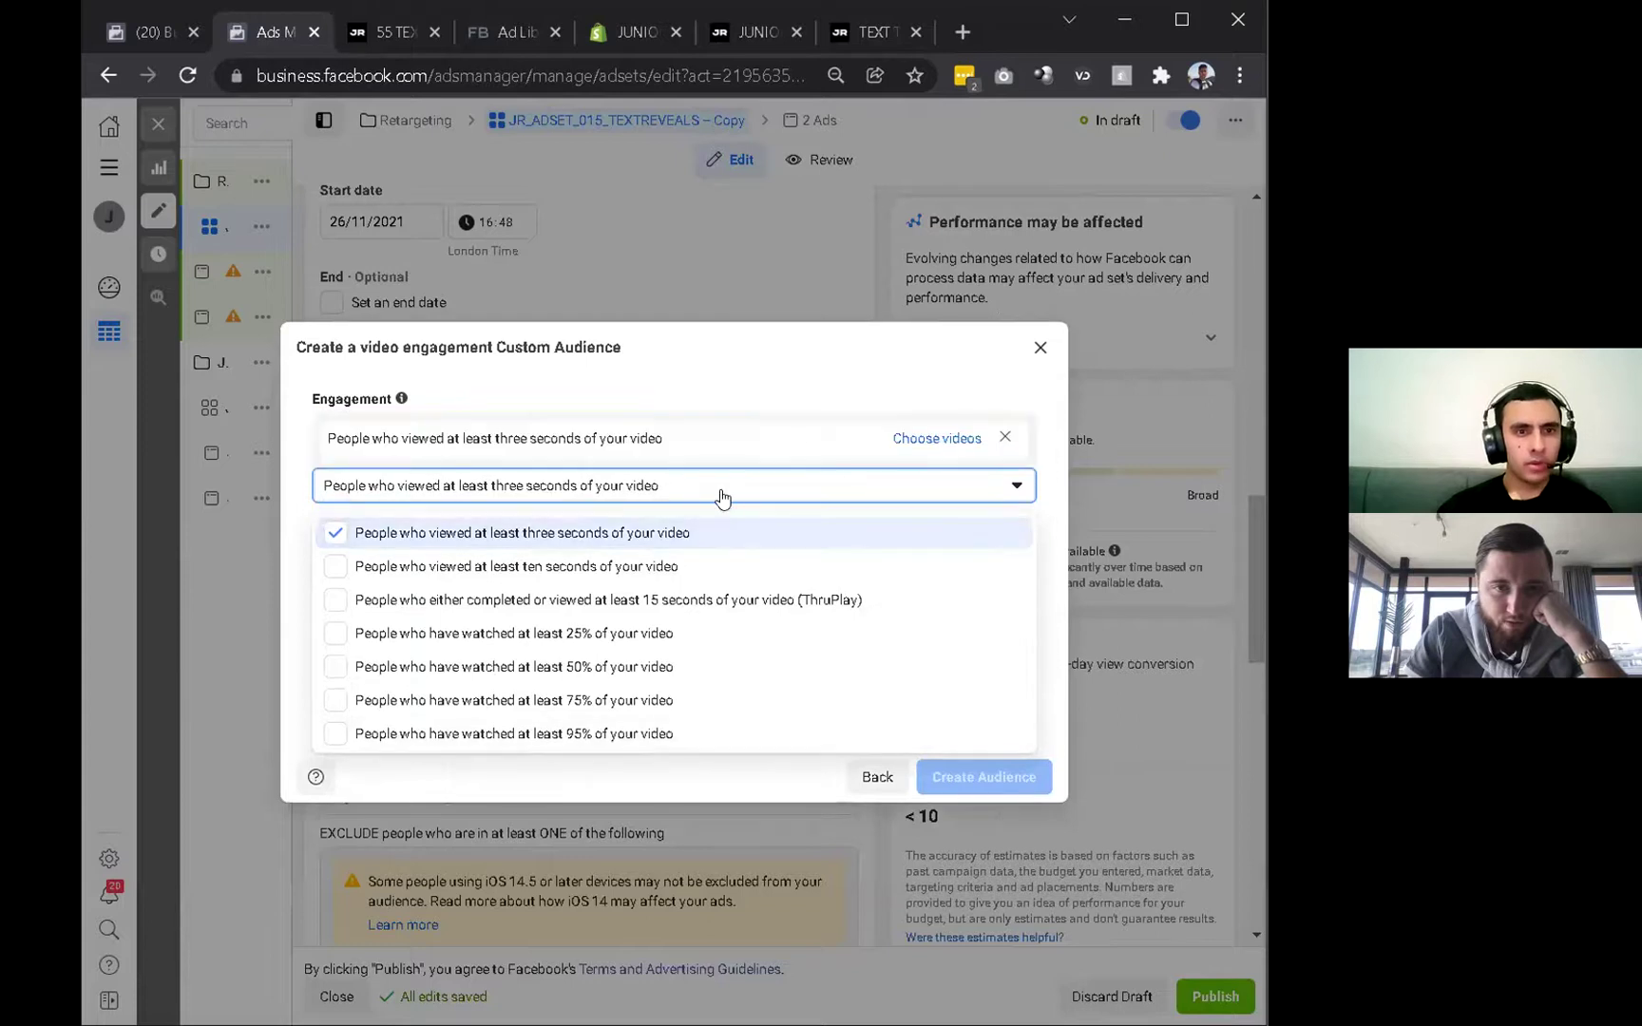
pyautogui.click(336, 632)
pyautogui.click(334, 533)
pyautogui.click(936, 438)
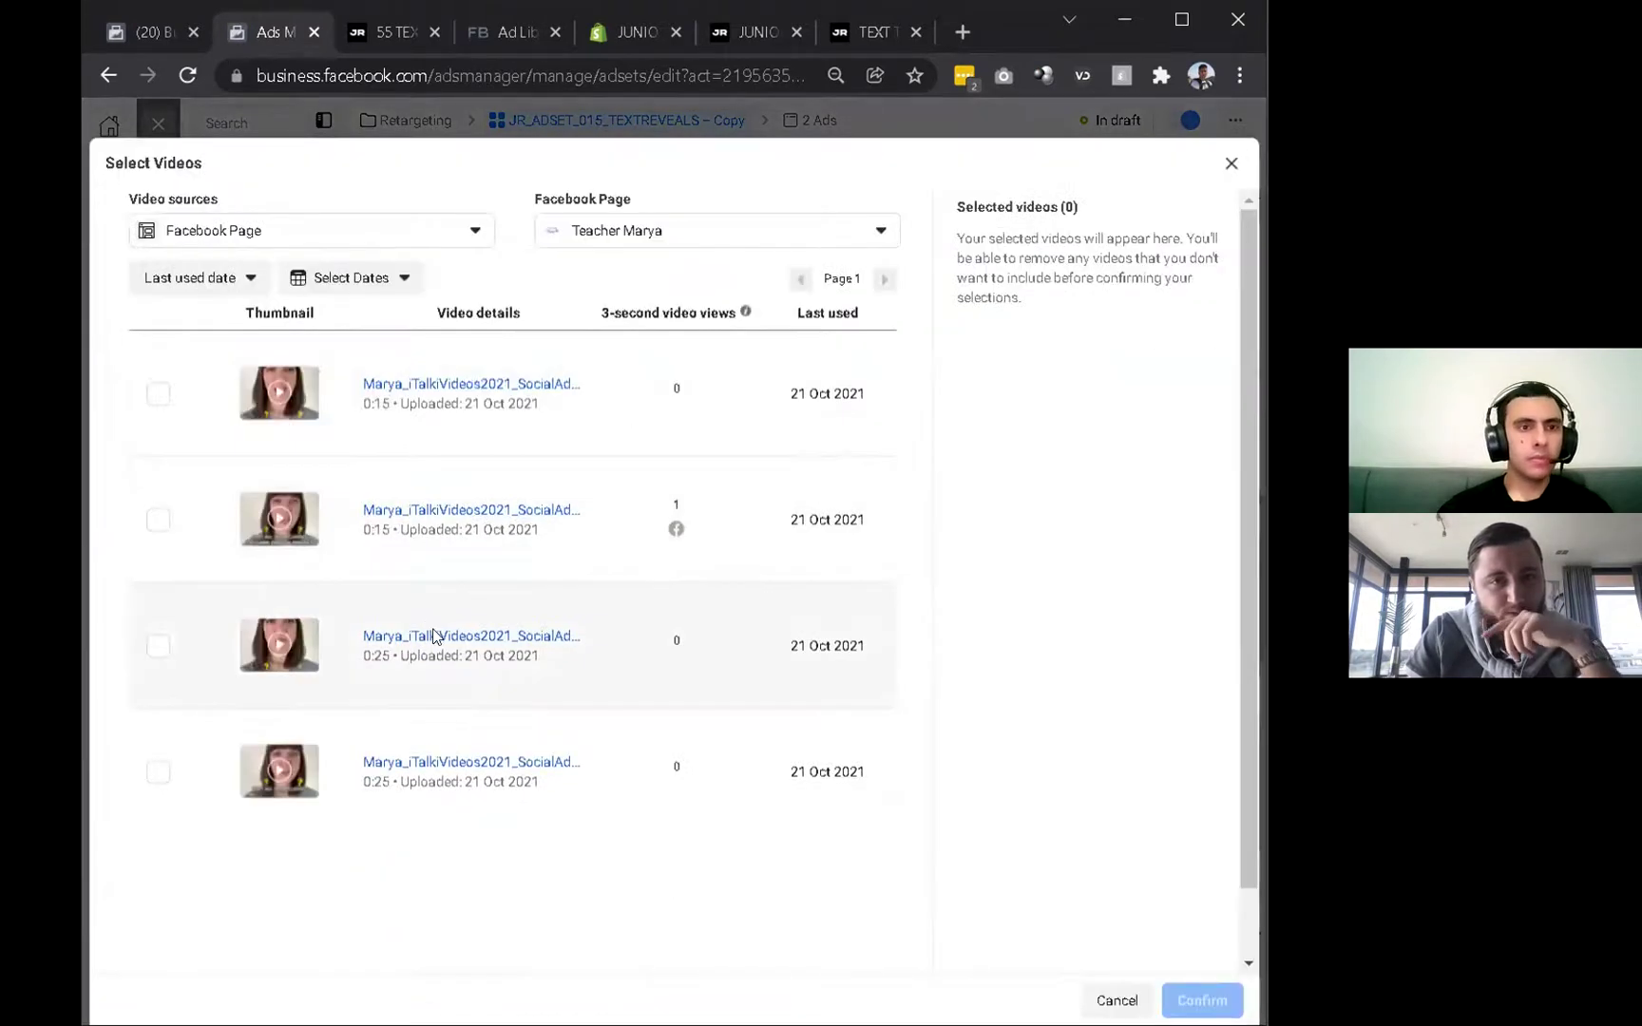
# Use the JUNIOR VIDEO ASSETS Facebook Page as the video source.
pyautogui.click(282, 229)
pyautogui.click(689, 231)
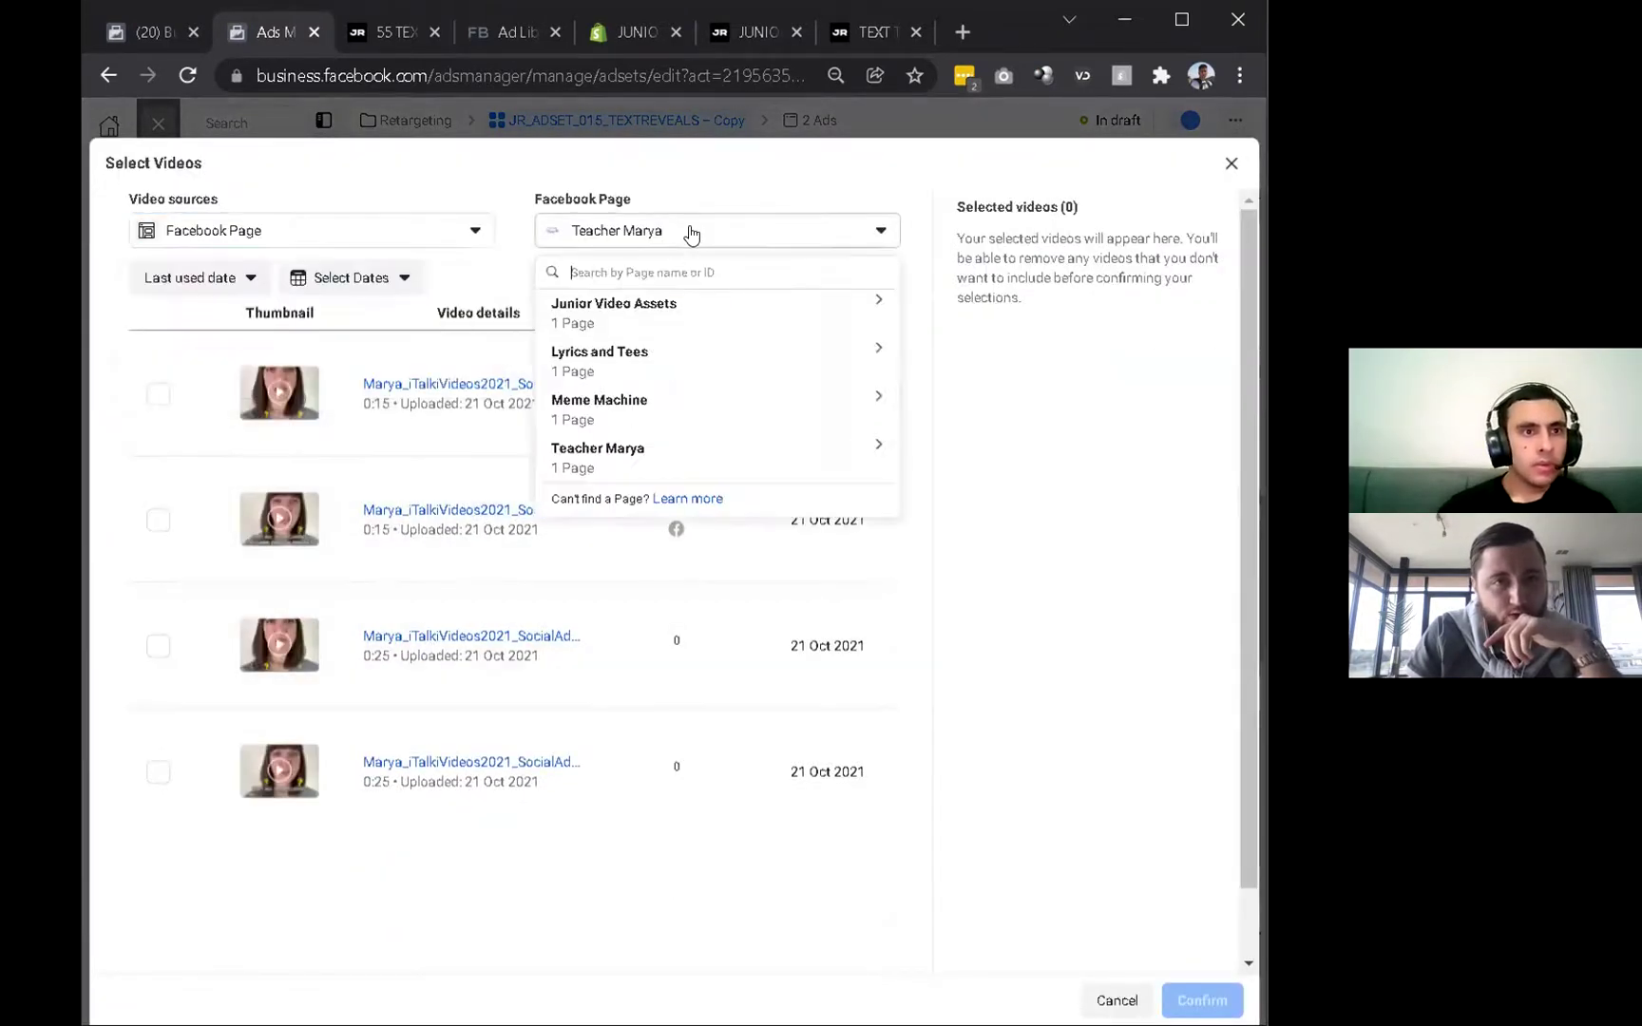
pyautogui.click(623, 326)
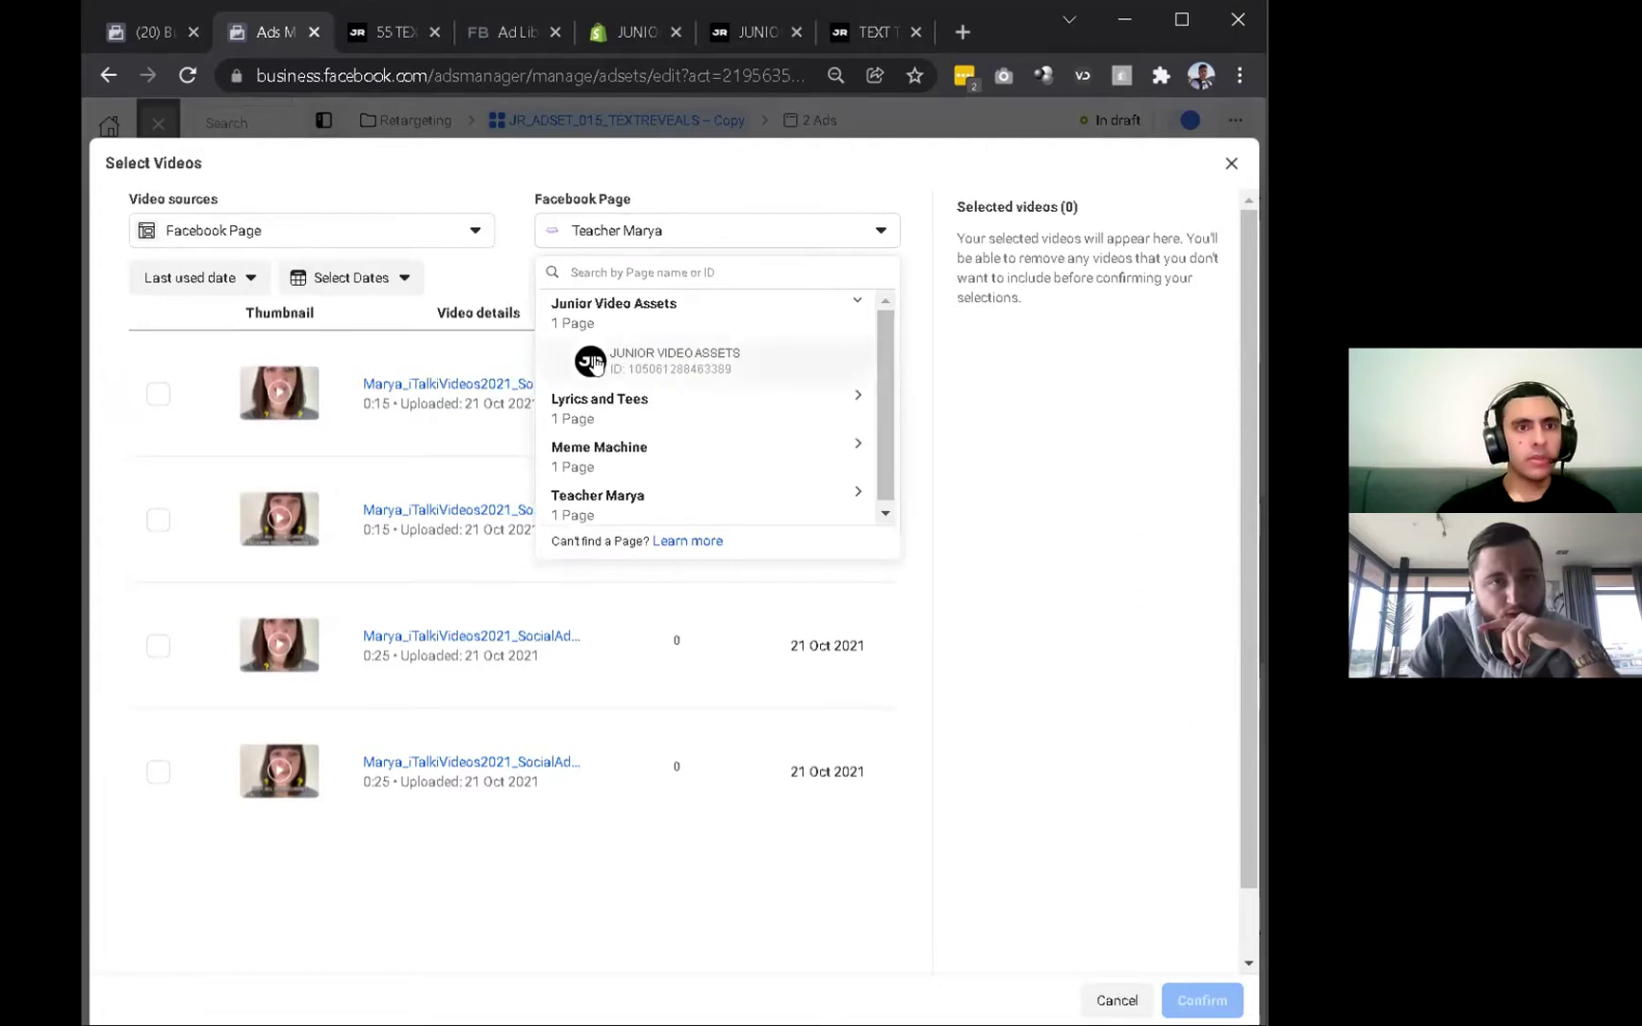
pyautogui.click(608, 366)
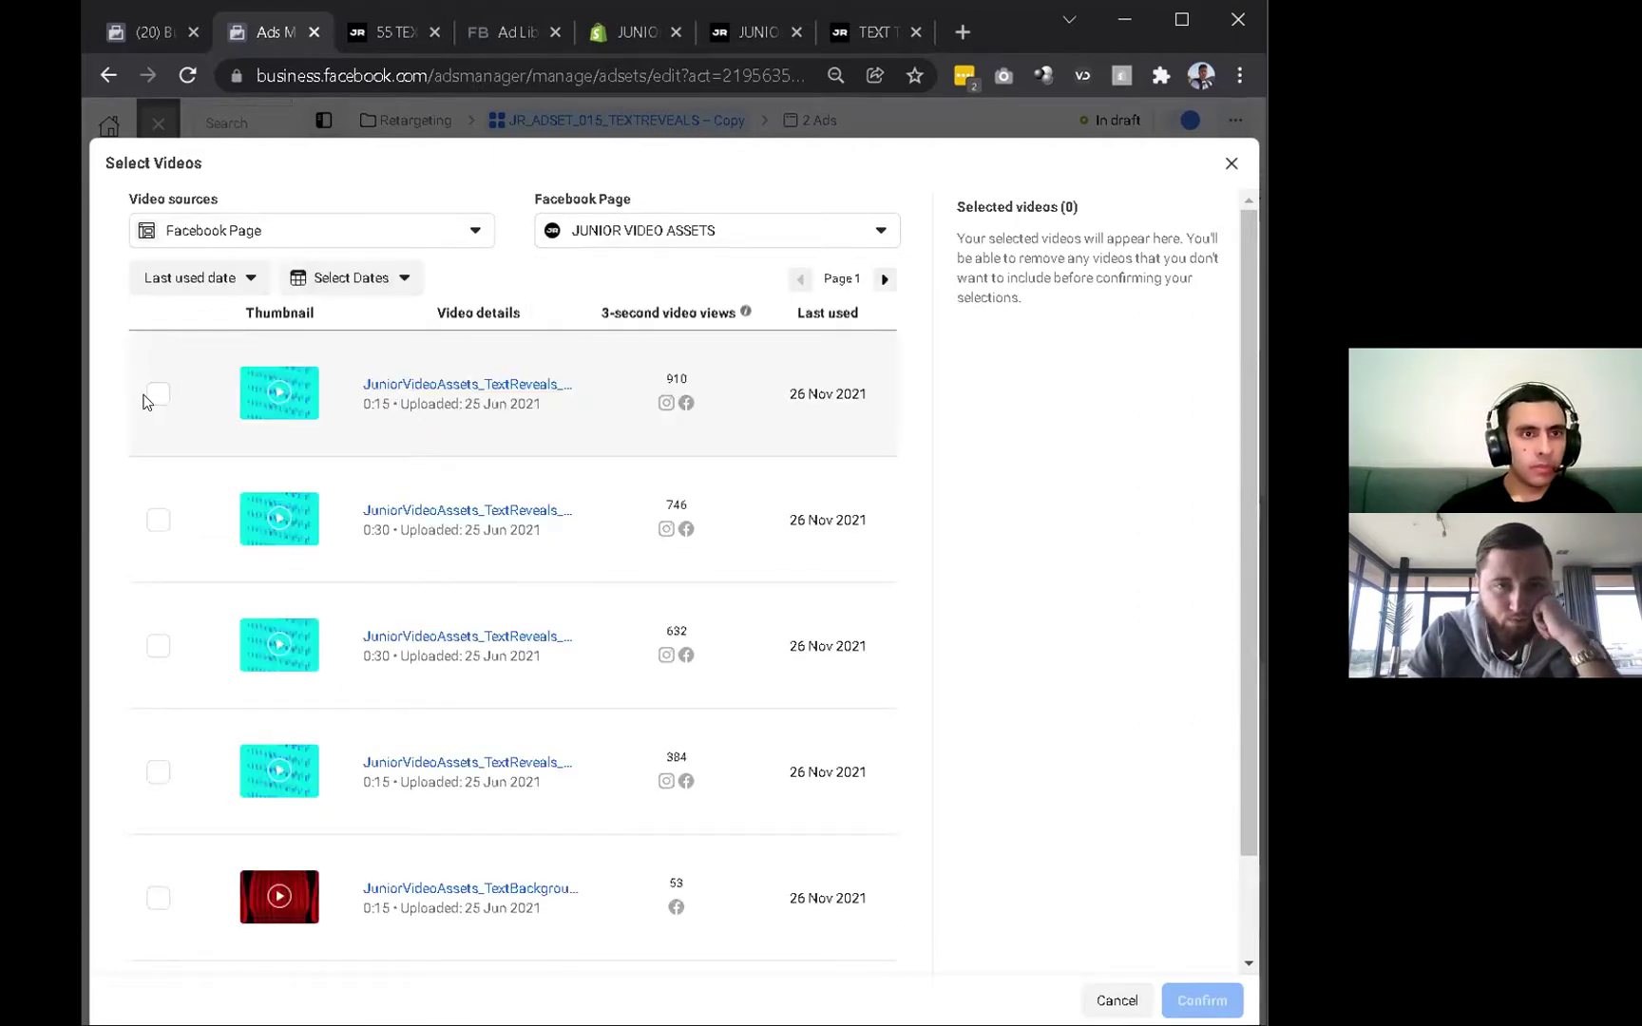
# Select four TextReveals videos plus the generic ad videos with 421 and 303 views.
pyautogui.click(155, 395)
pyautogui.click(156, 519)
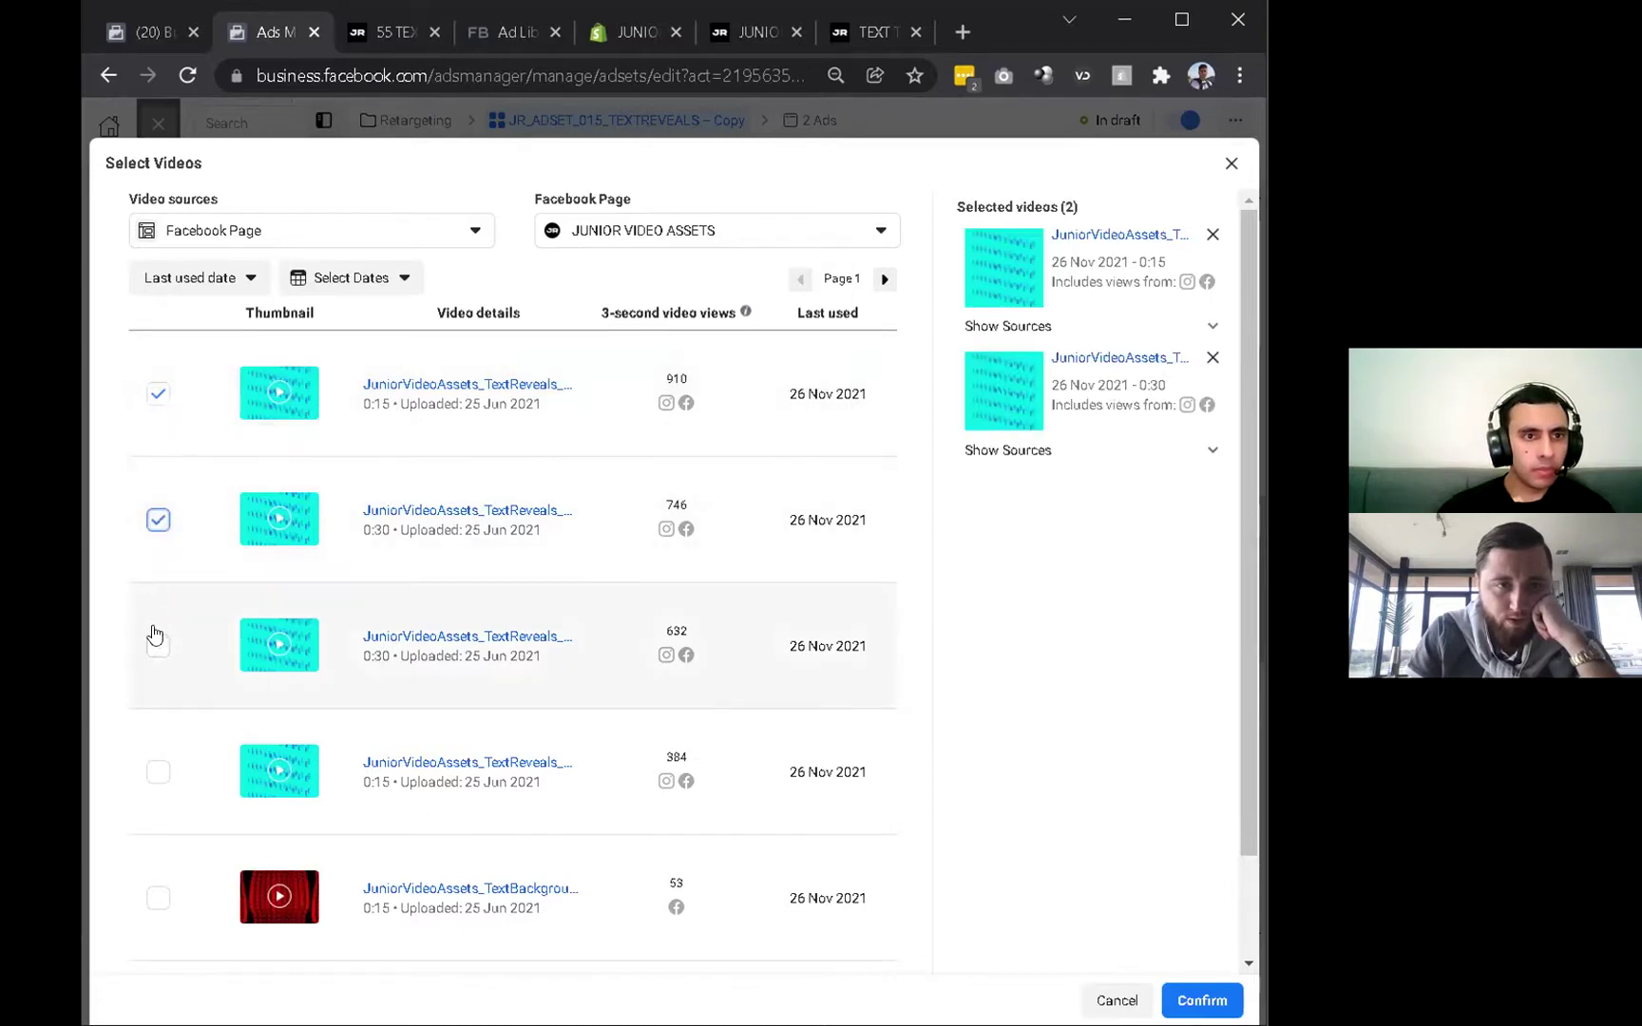
pyautogui.click(156, 645)
pyautogui.click(158, 771)
pyautogui.click(884, 279)
pyautogui.scroll(-1, 496, 530)
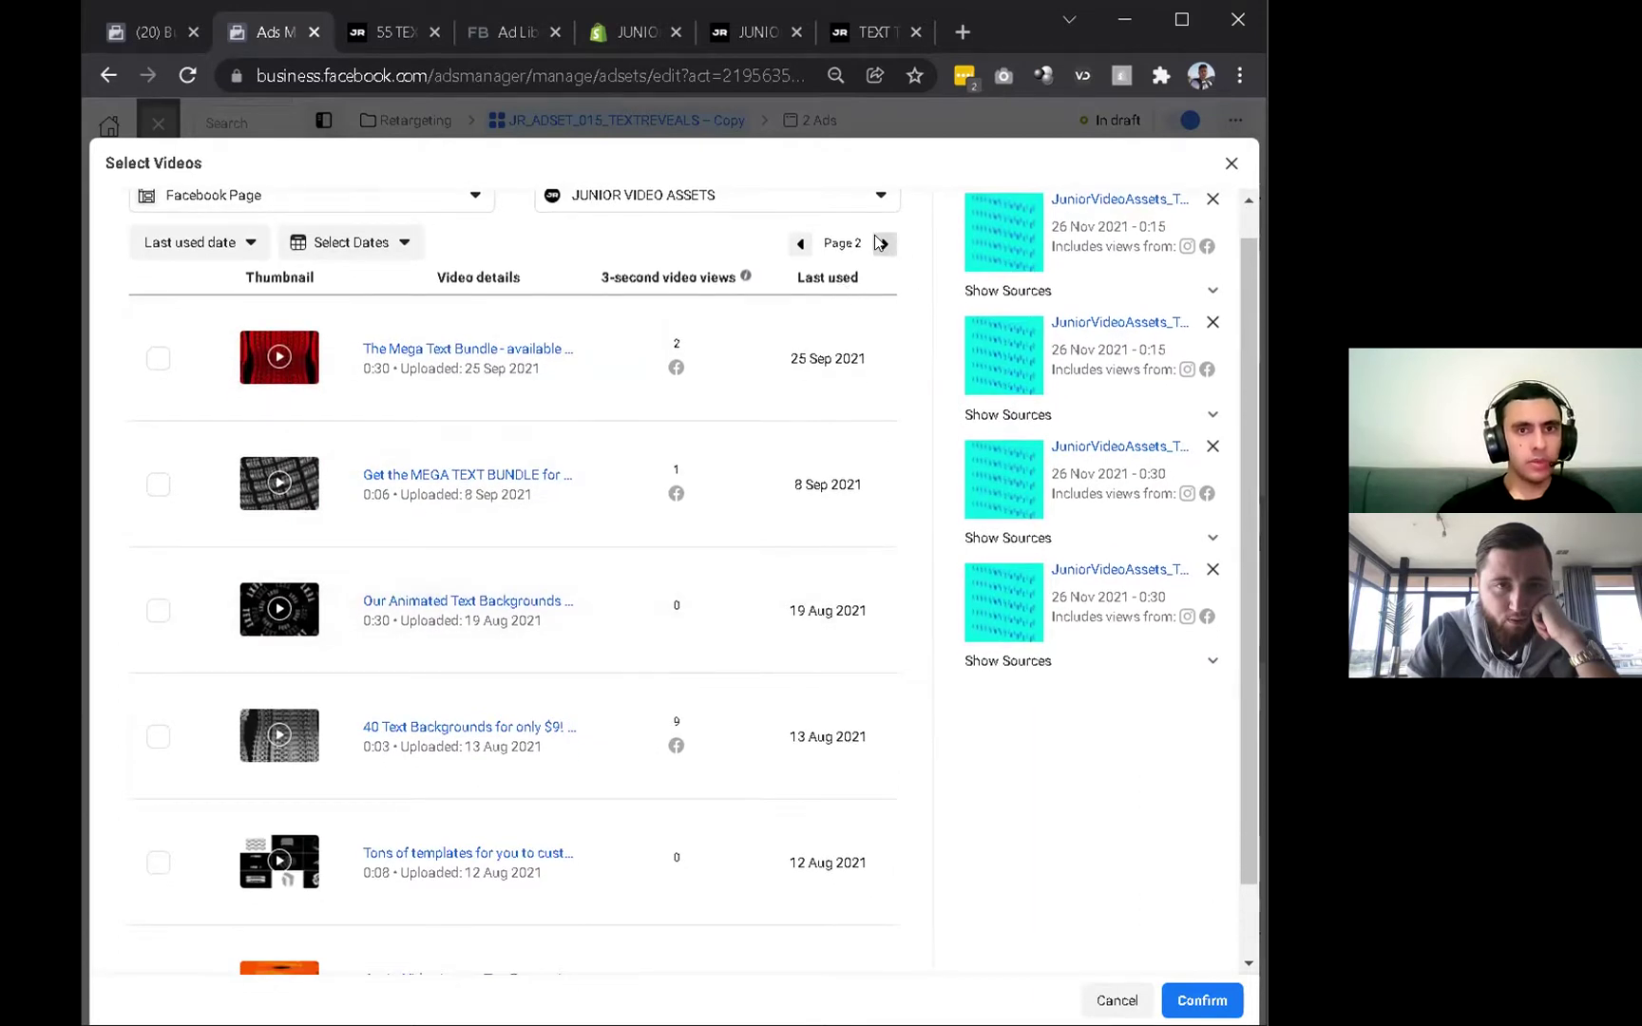
pyautogui.click(878, 243)
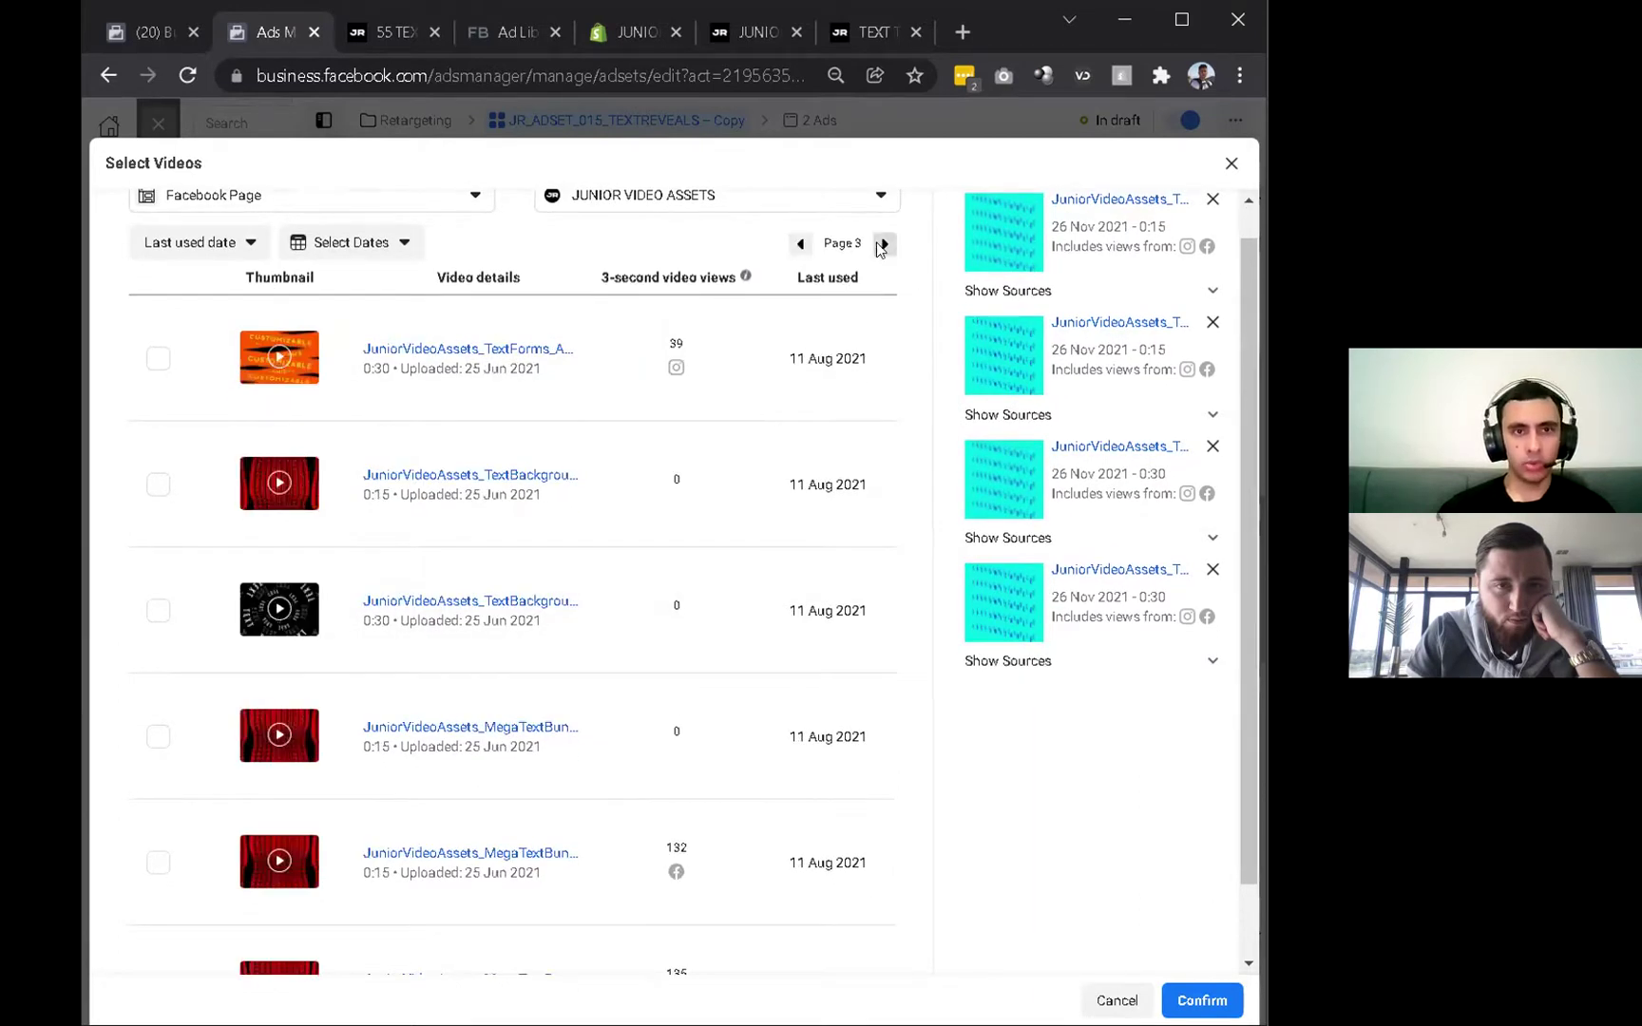
pyautogui.click(883, 244)
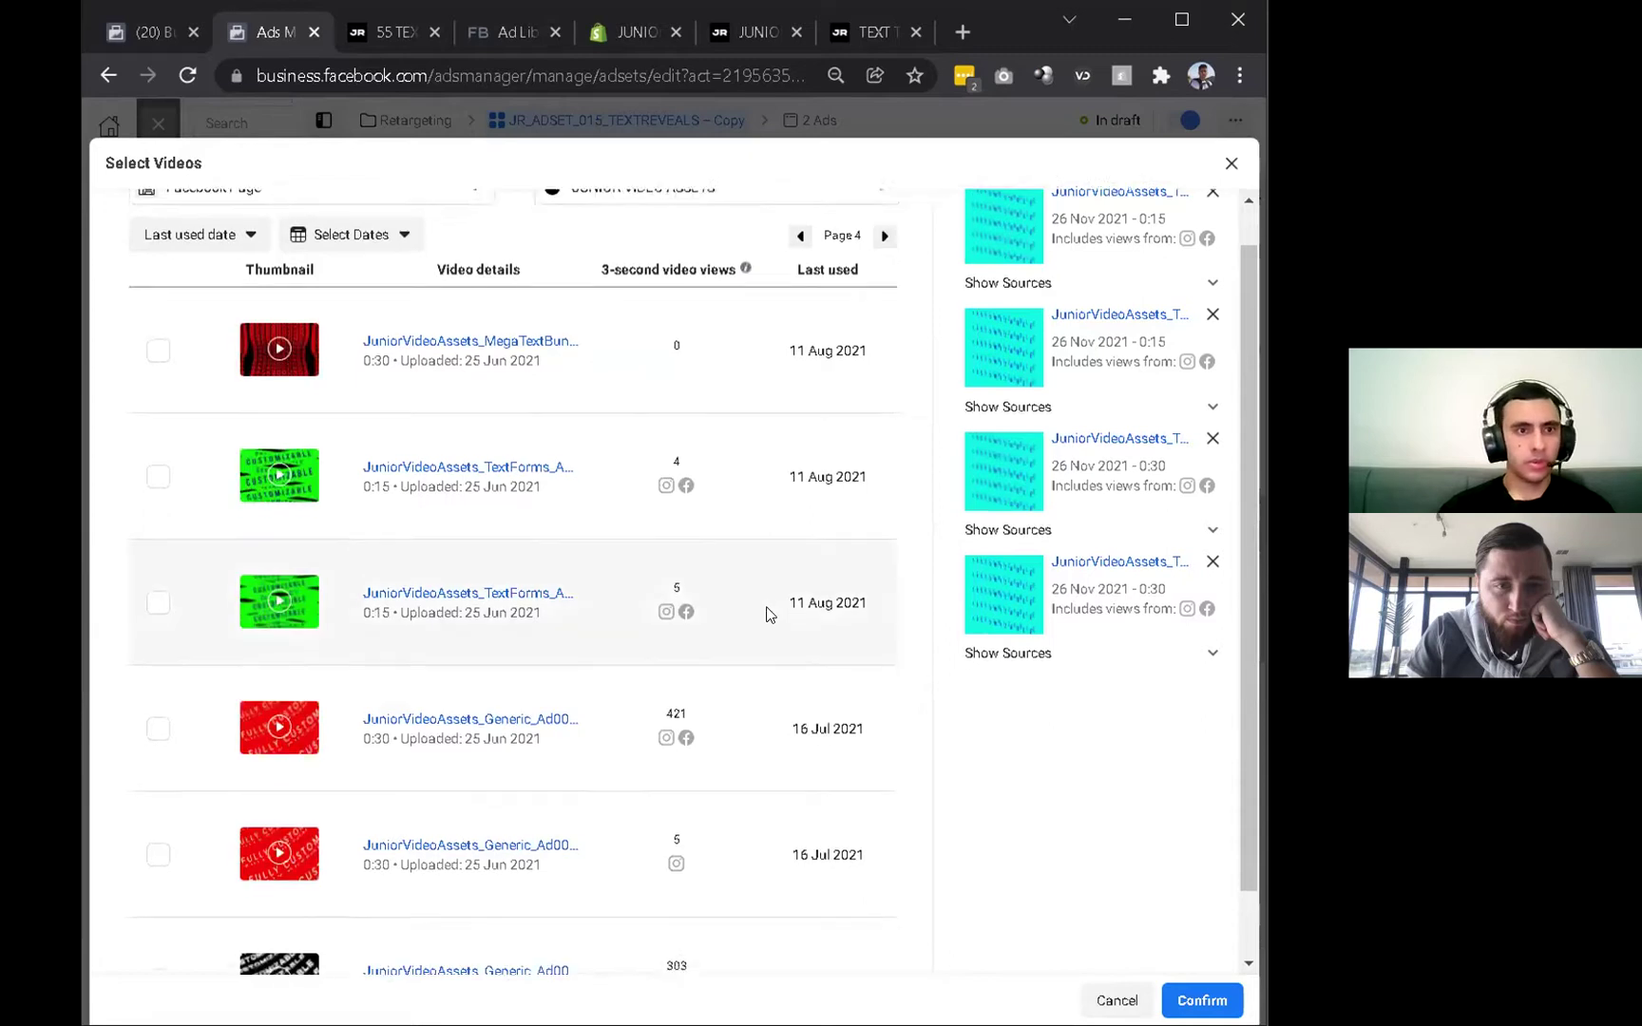
pyautogui.scroll(-1, 770, 616)
pyautogui.click(156, 695)
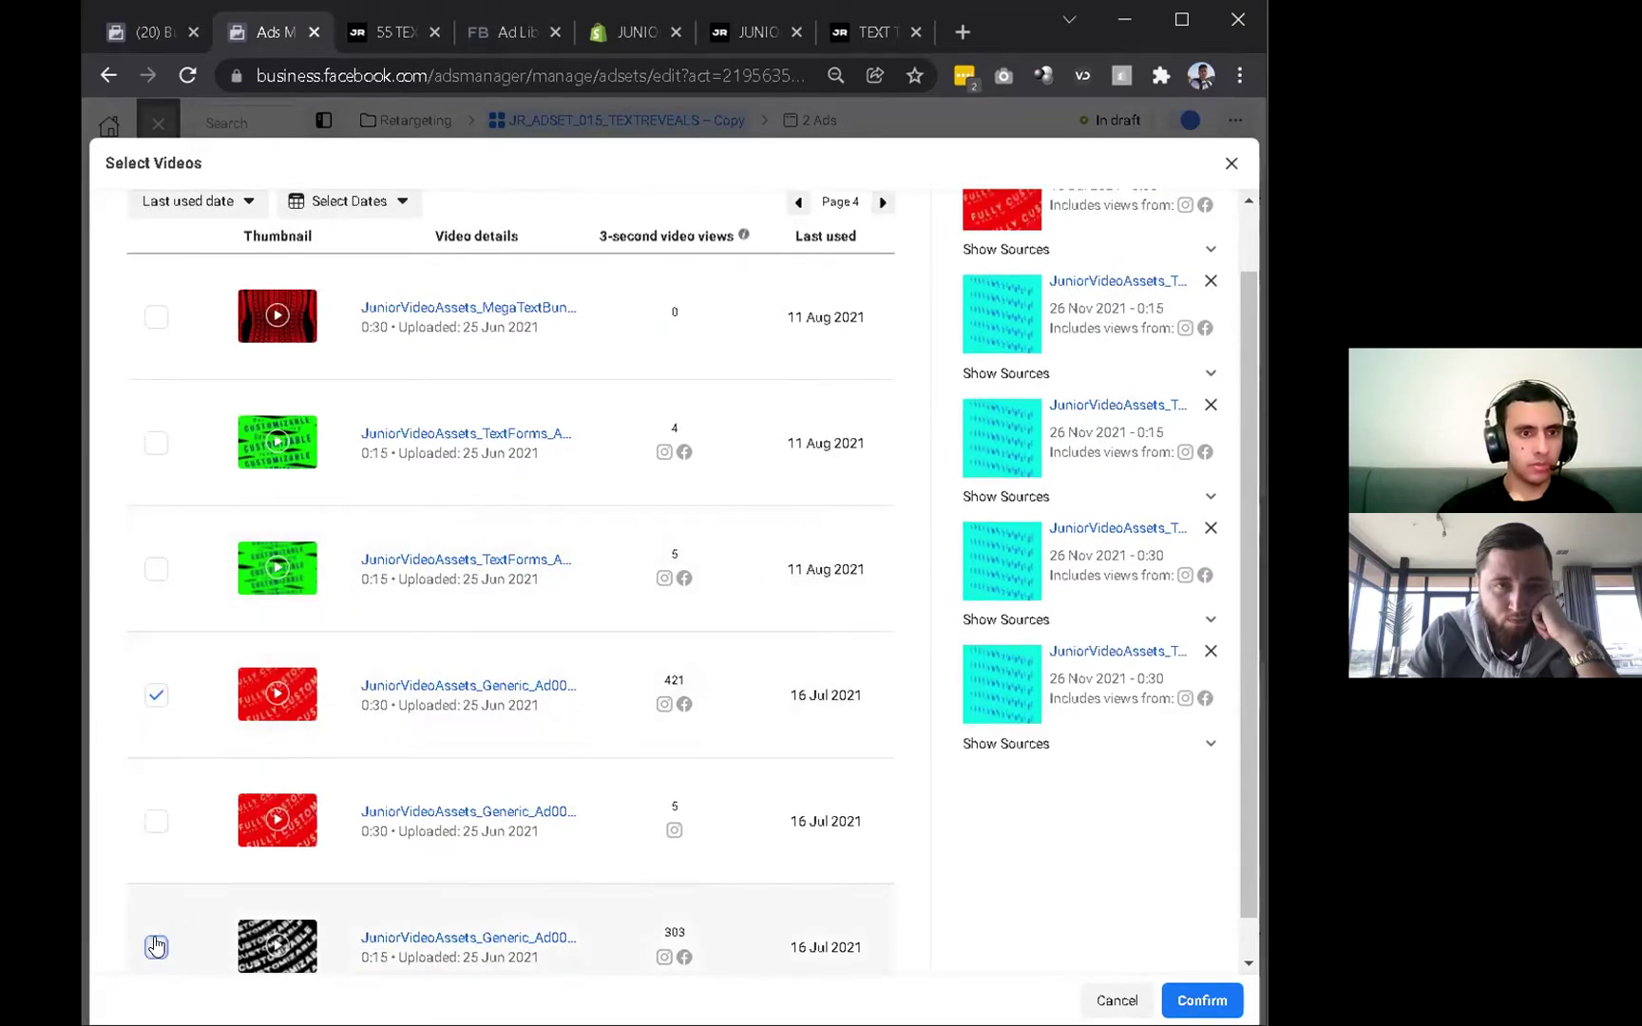
pyautogui.click(156, 947)
# Add the 0:15 and 0:30 Mega Text Bundle videos (132 and 135 views).
pyautogui.click(883, 202)
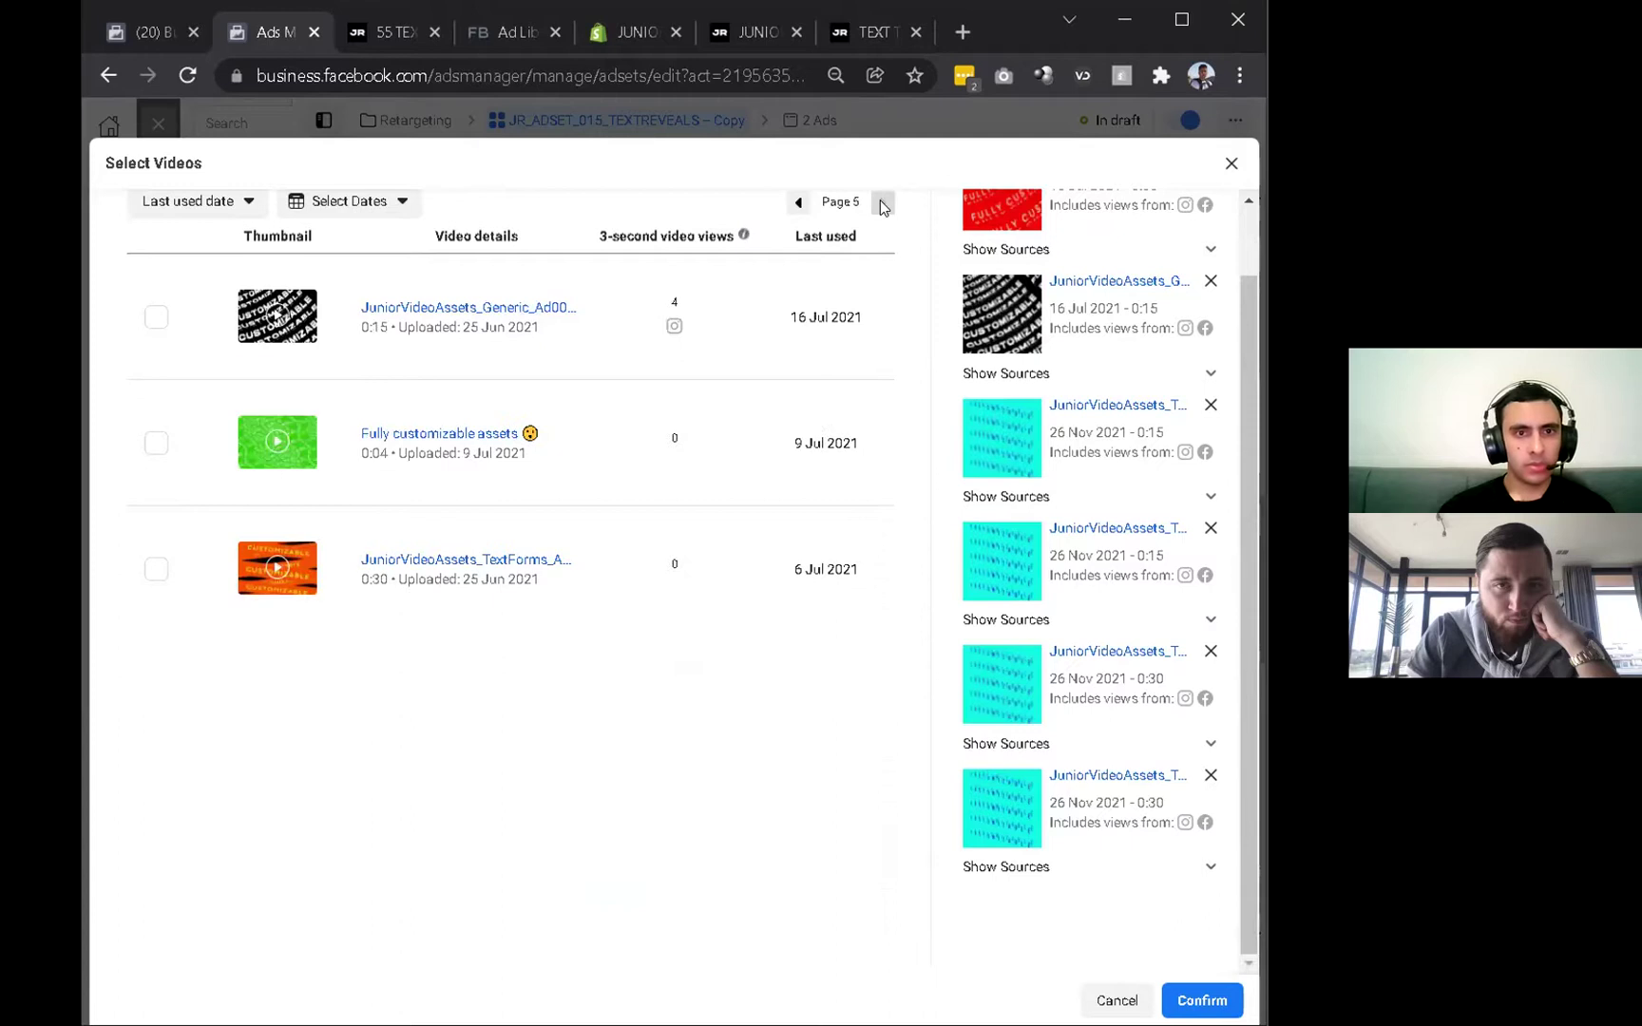
pyautogui.click(798, 202)
pyautogui.click(799, 203)
pyautogui.click(798, 202)
pyautogui.click(798, 203)
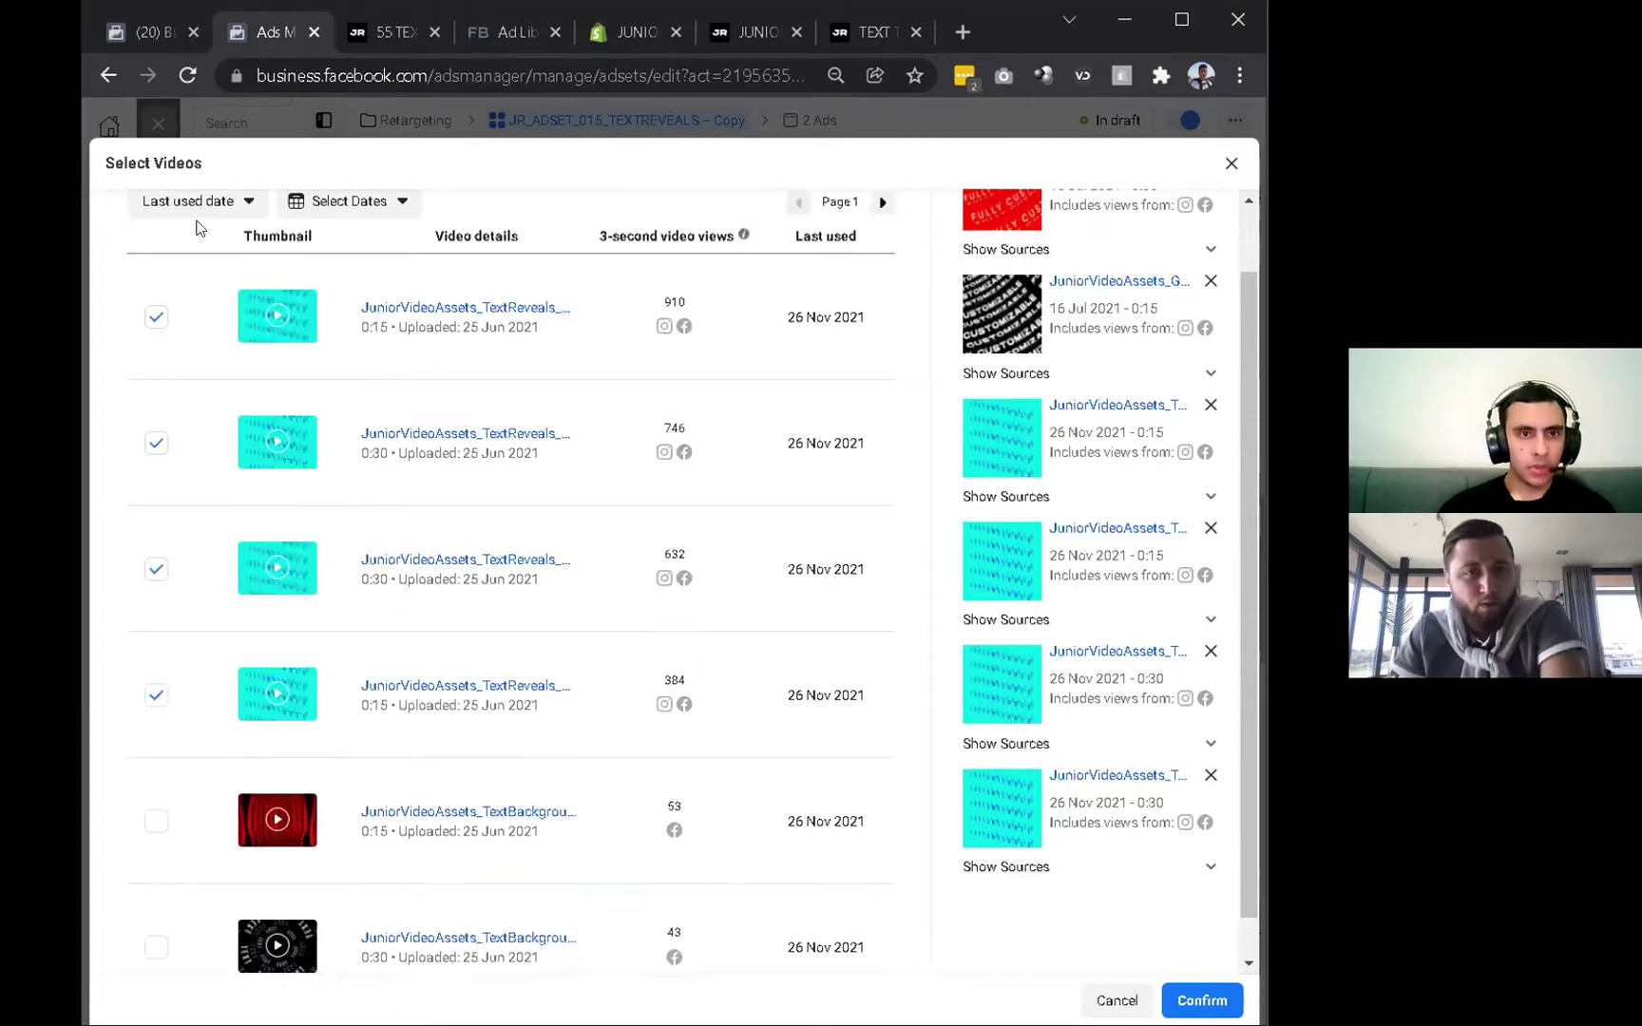
pyautogui.scroll(-1, 625, 791)
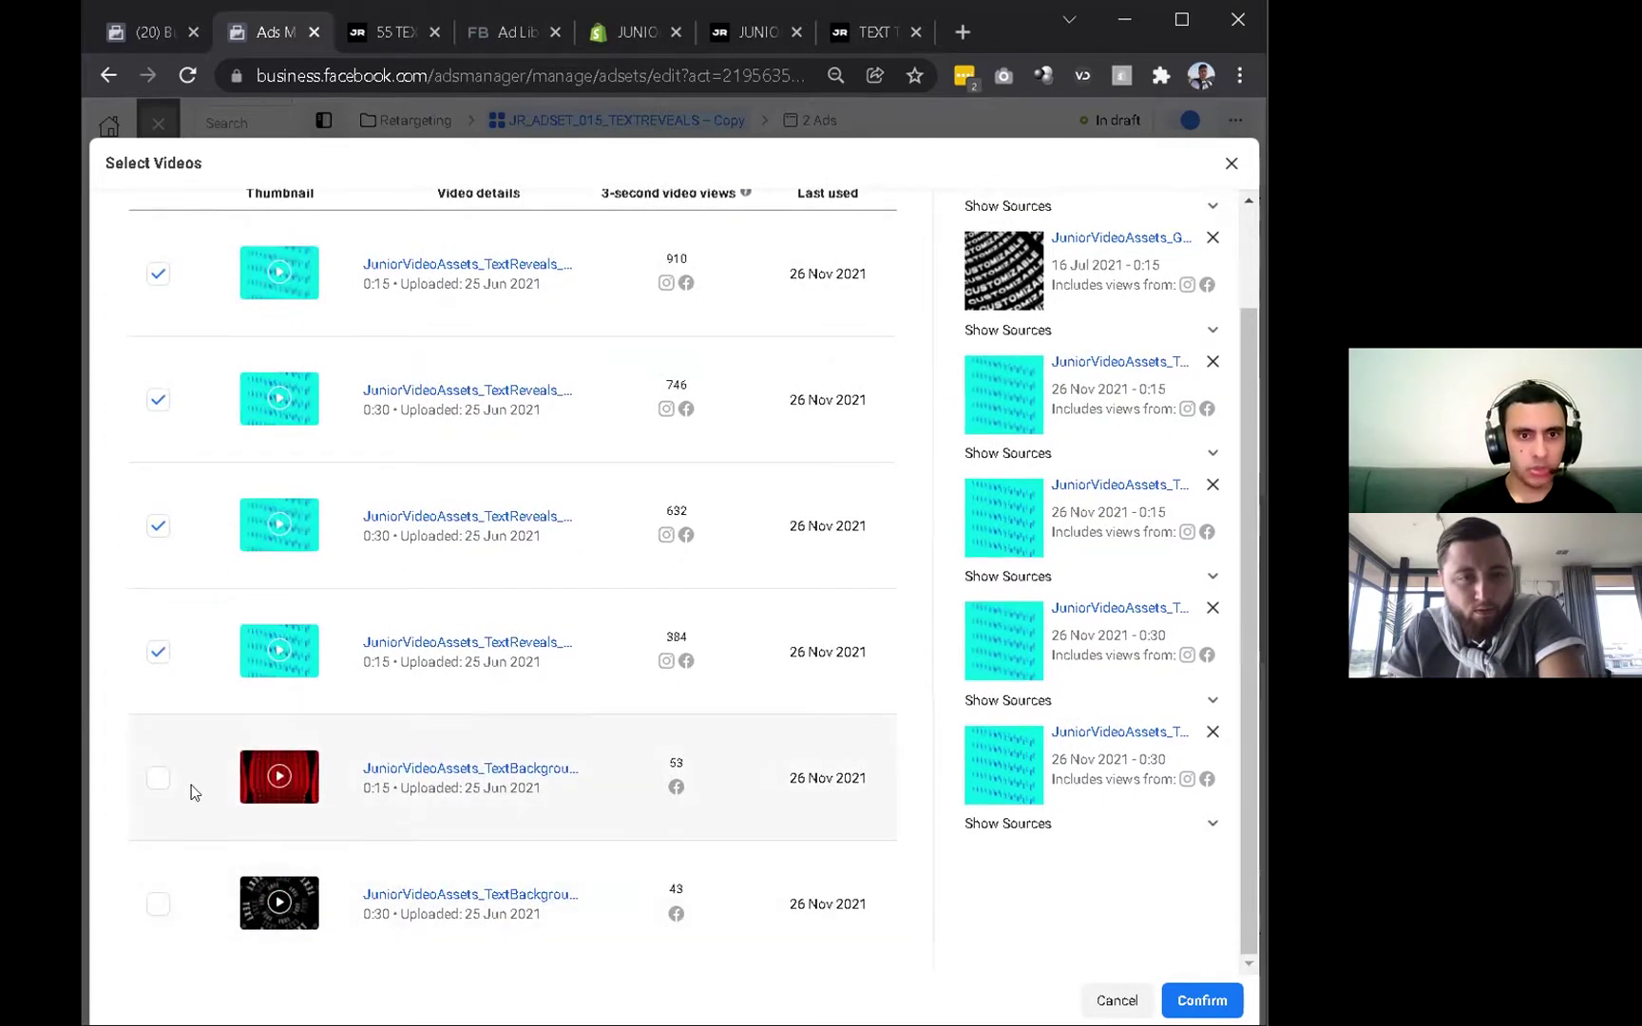
pyautogui.scroll(1, 744, 378)
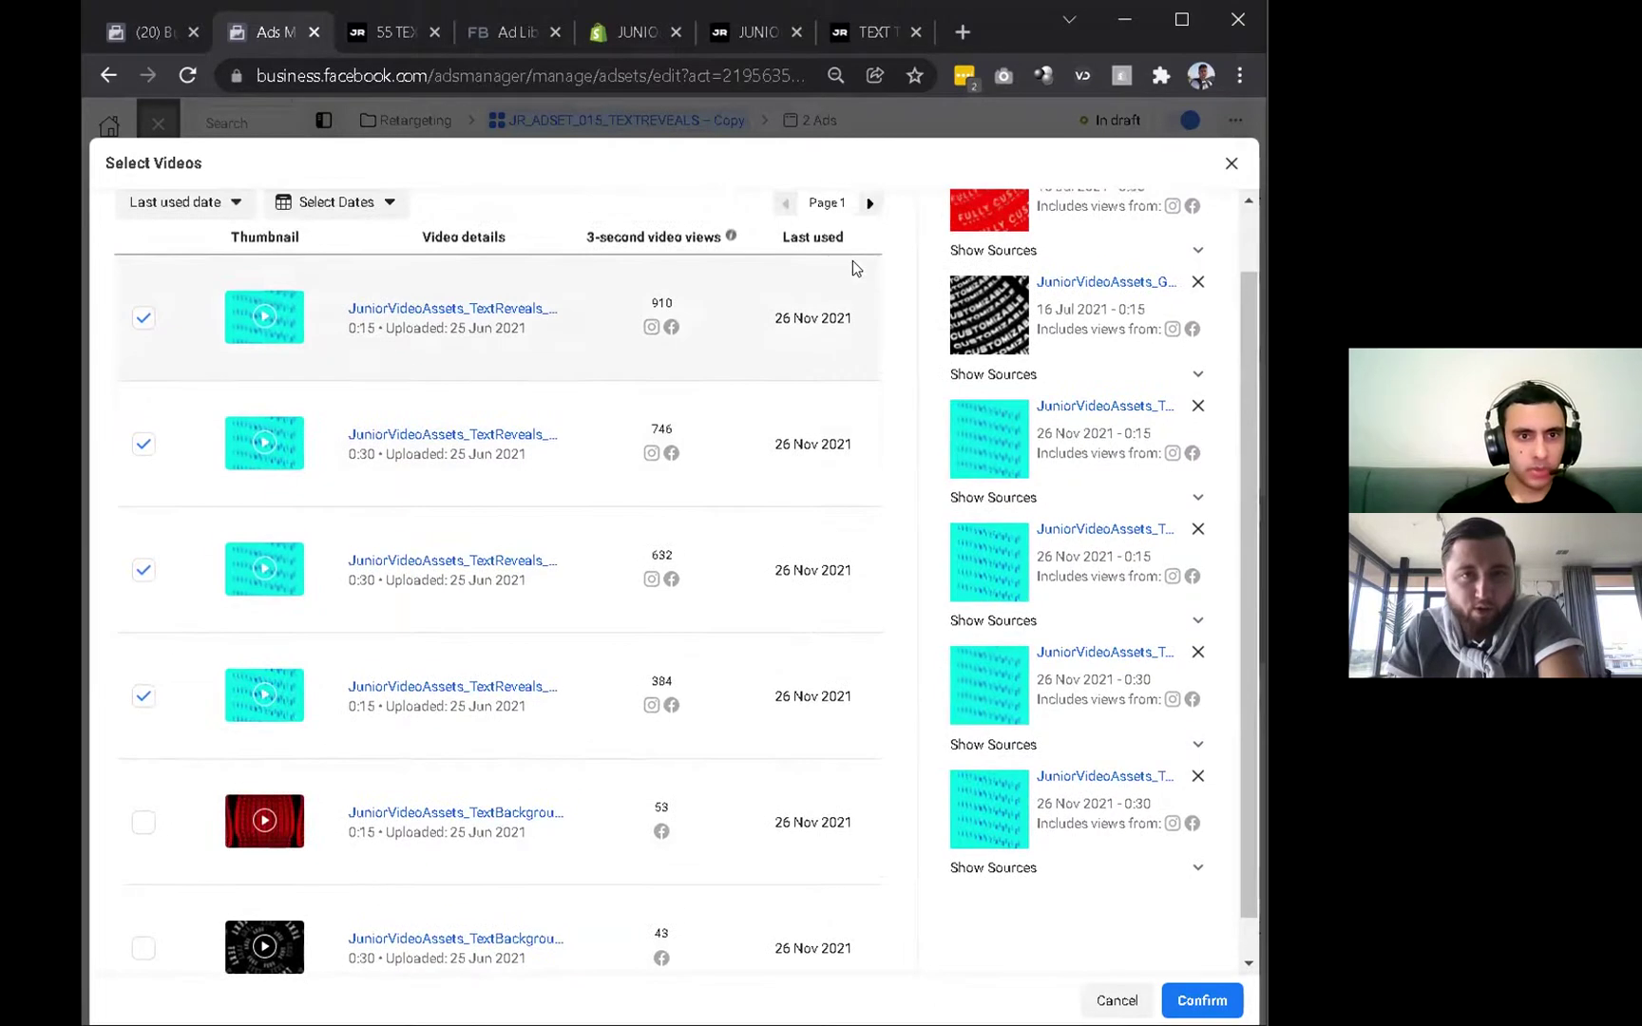
pyautogui.click(869, 203)
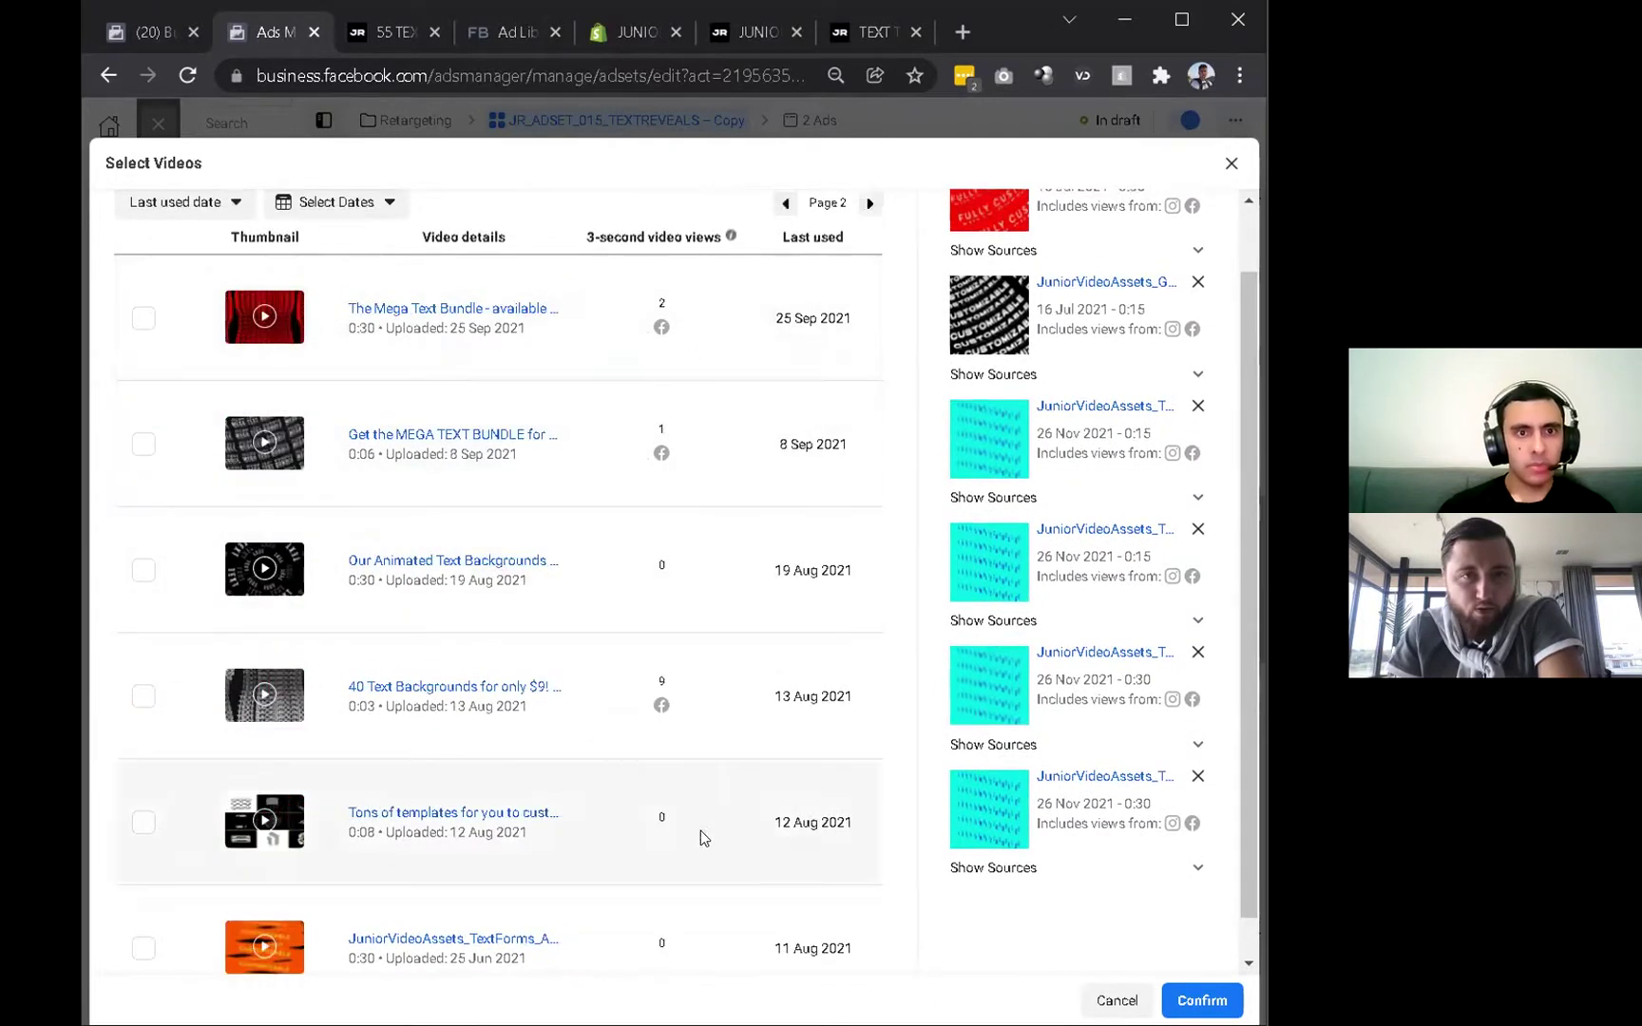
pyautogui.scroll(-1, 836, 494)
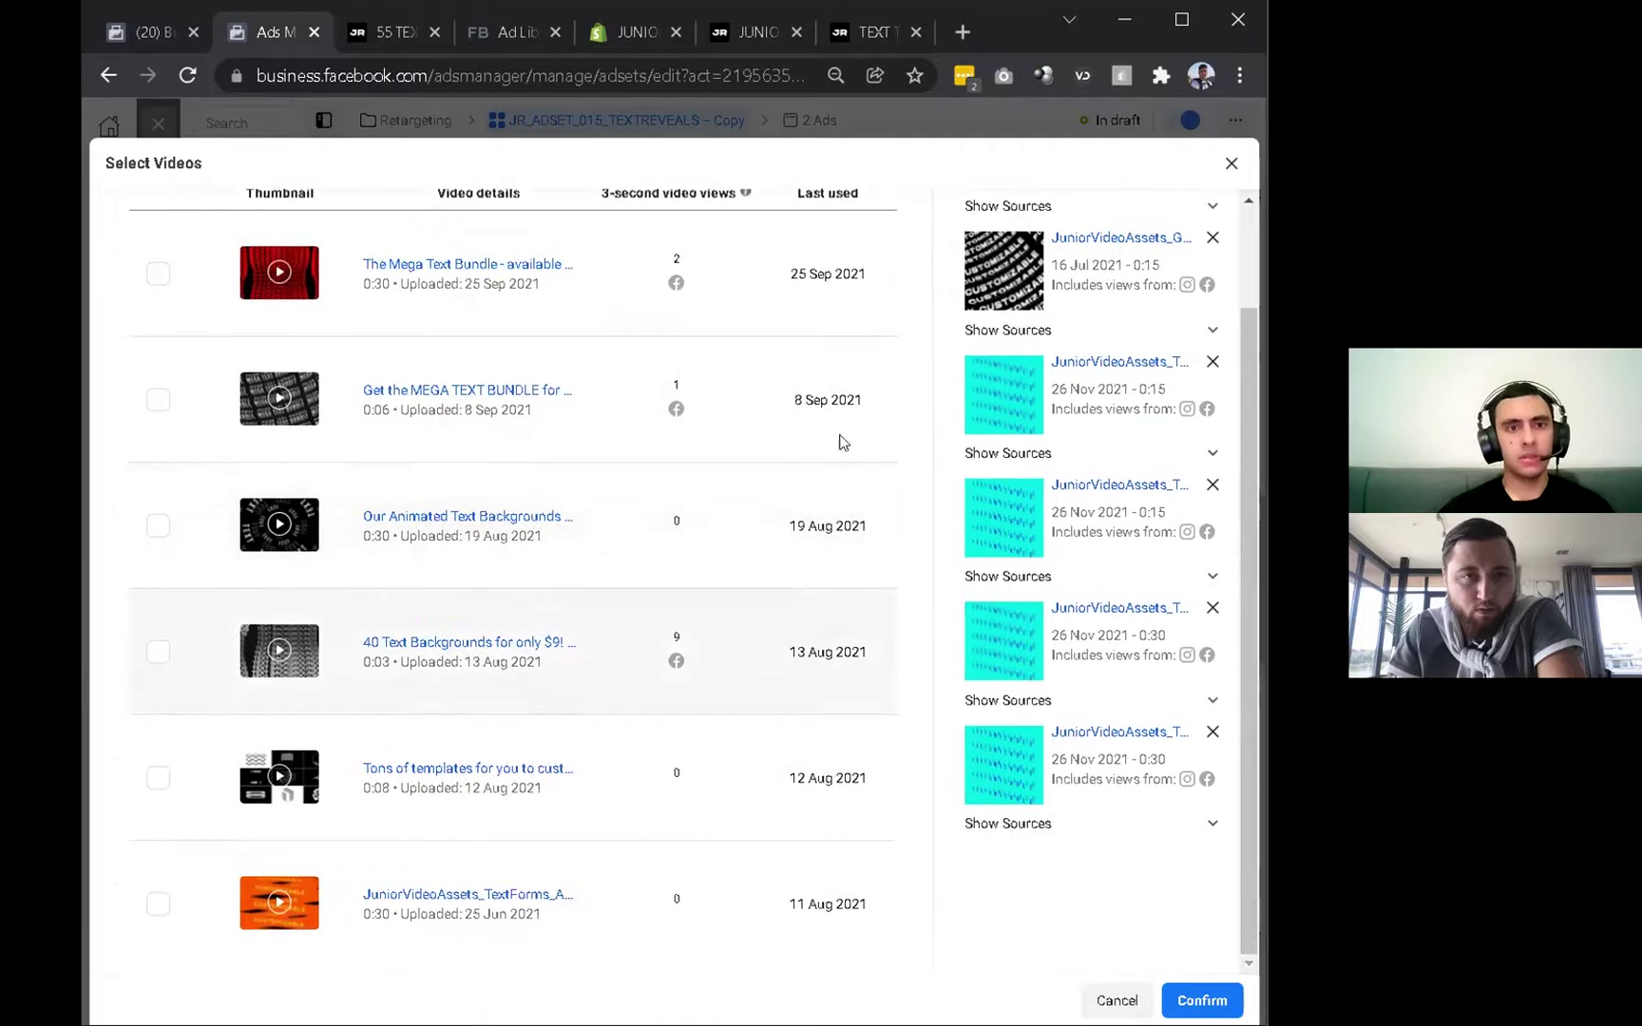
pyautogui.scroll(2, 846, 341)
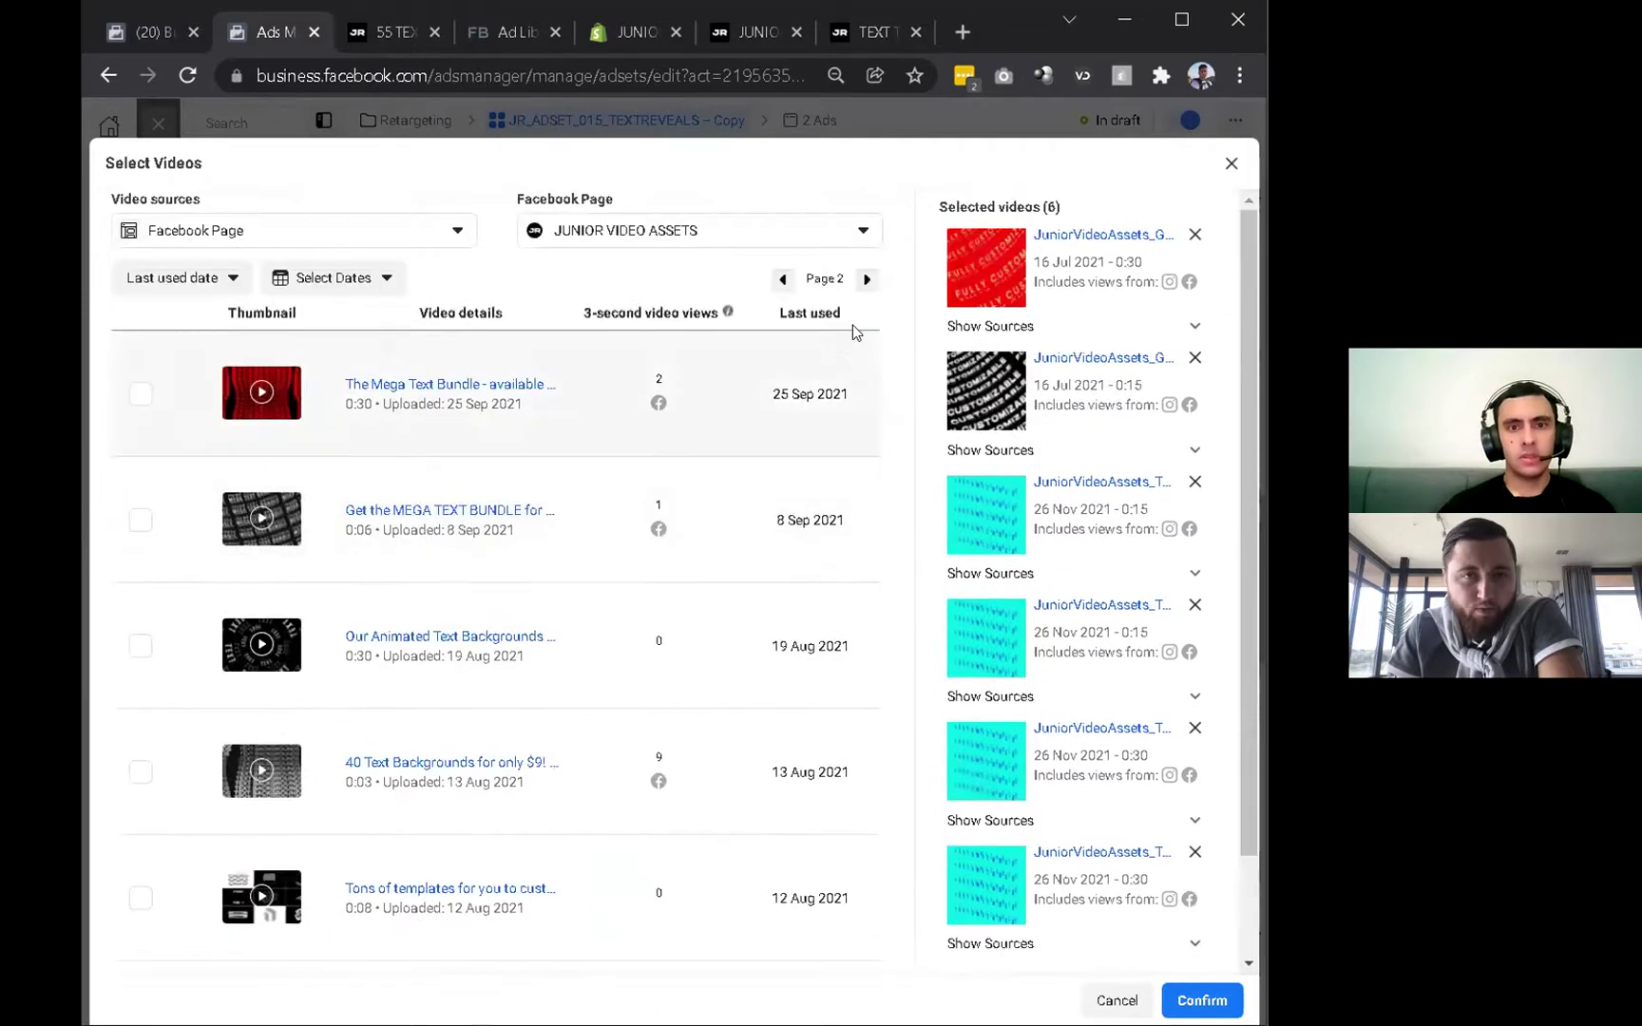
pyautogui.click(867, 279)
pyautogui.scroll(-1, 841, 613)
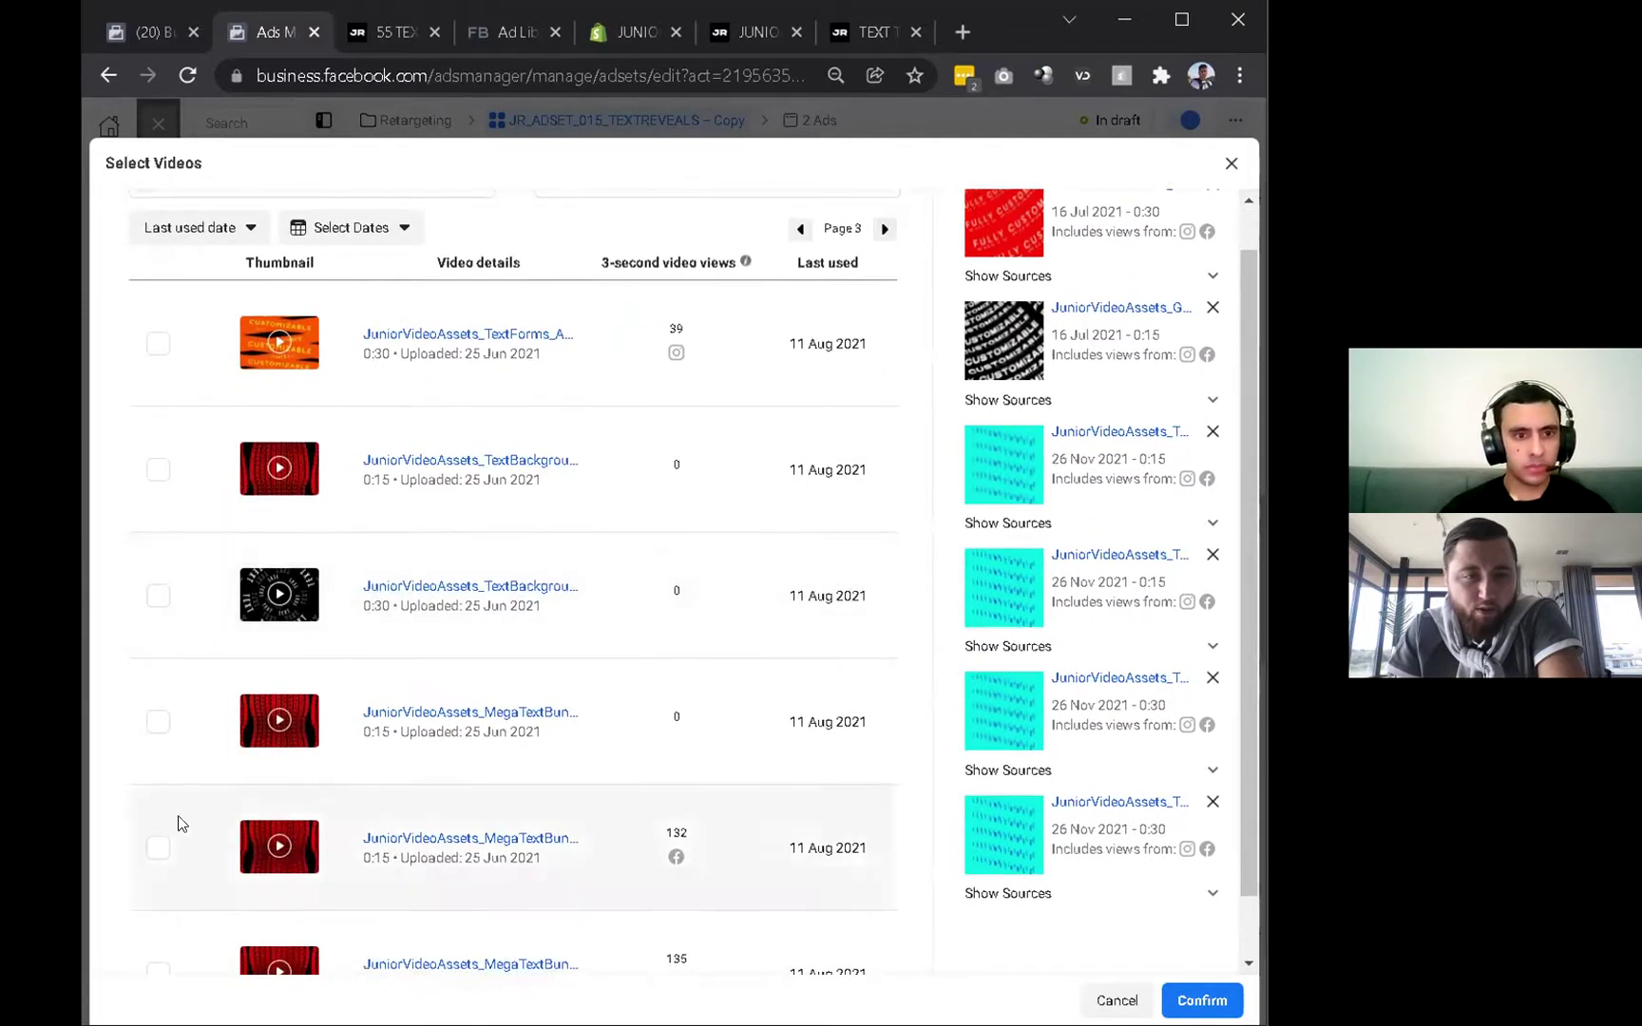
pyautogui.click(156, 839)
pyautogui.scroll(-1, 418, 805)
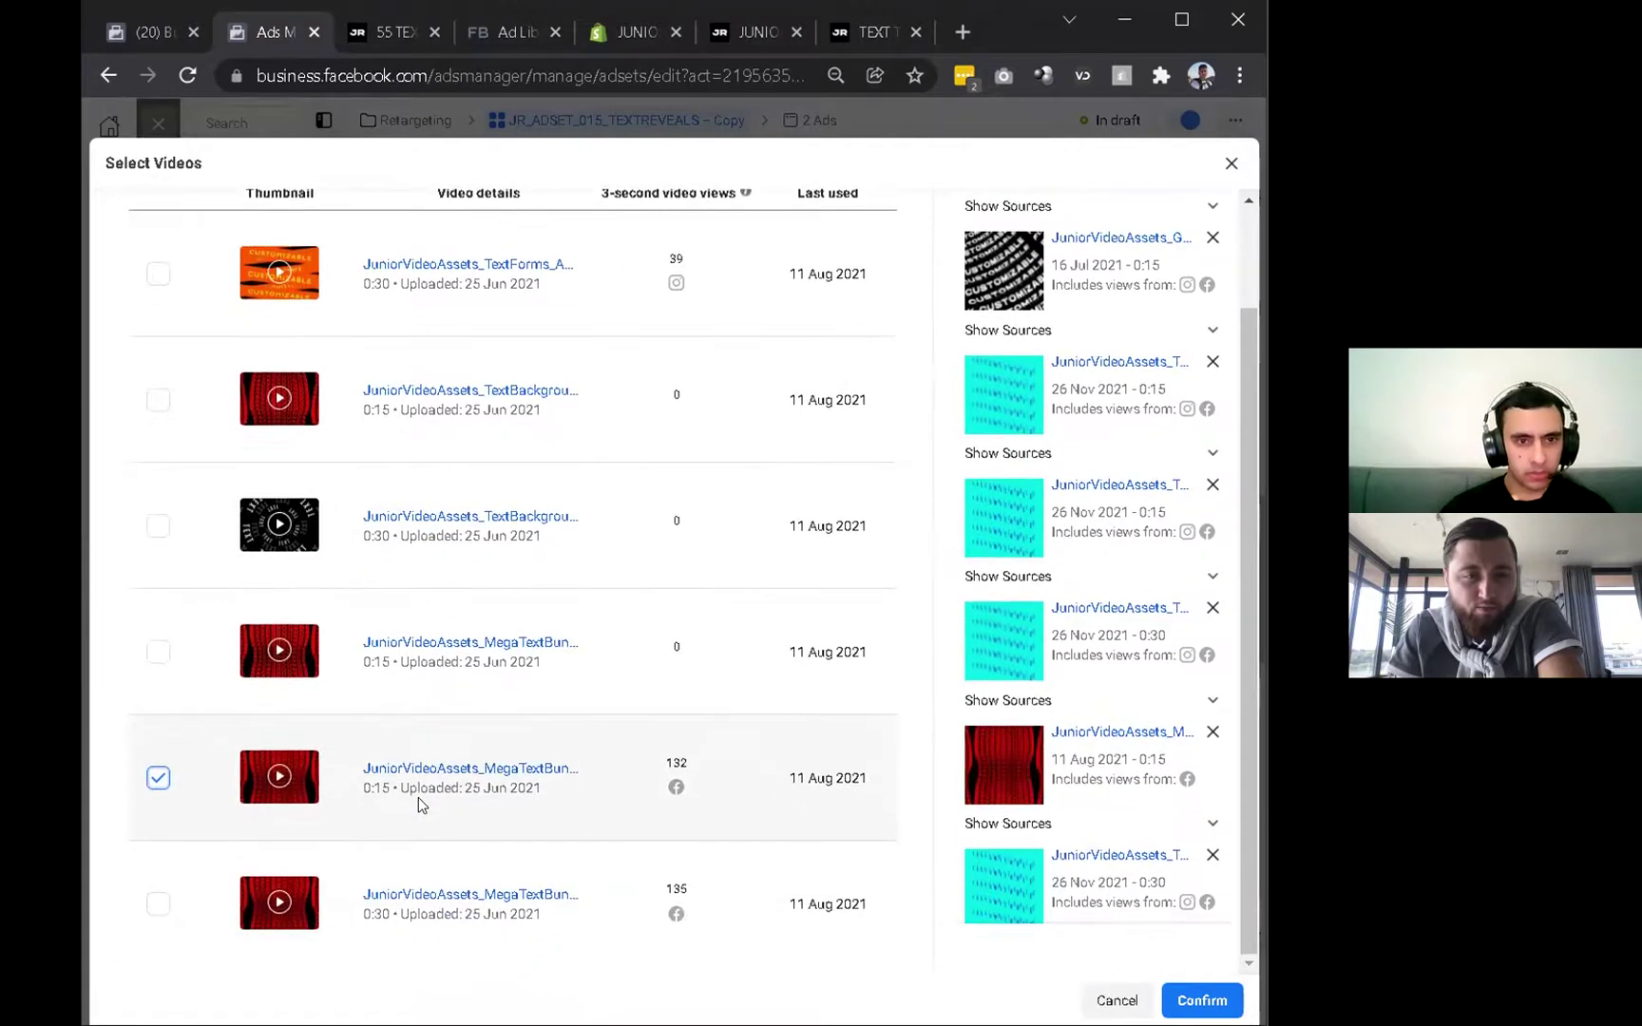
pyautogui.click(158, 904)
# Check the sort and video source options, keeping Facebook Page as the source.
pyautogui.scroll(2, 449, 631)
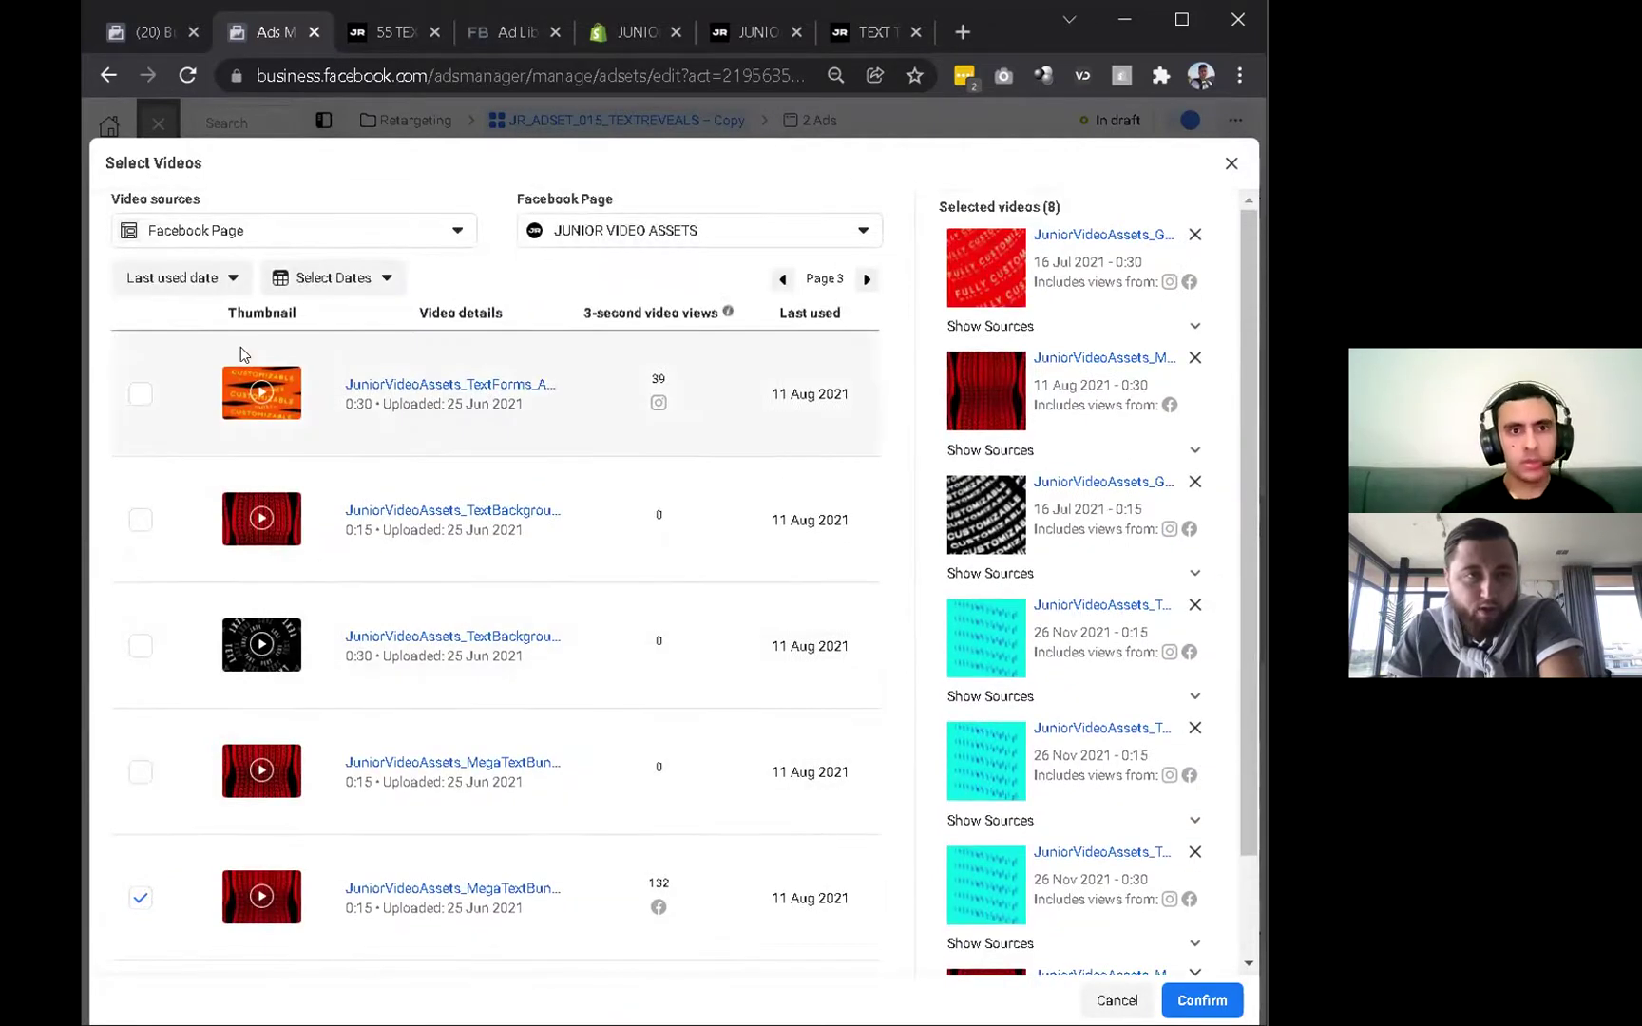
pyautogui.click(181, 278)
pyautogui.click(324, 249)
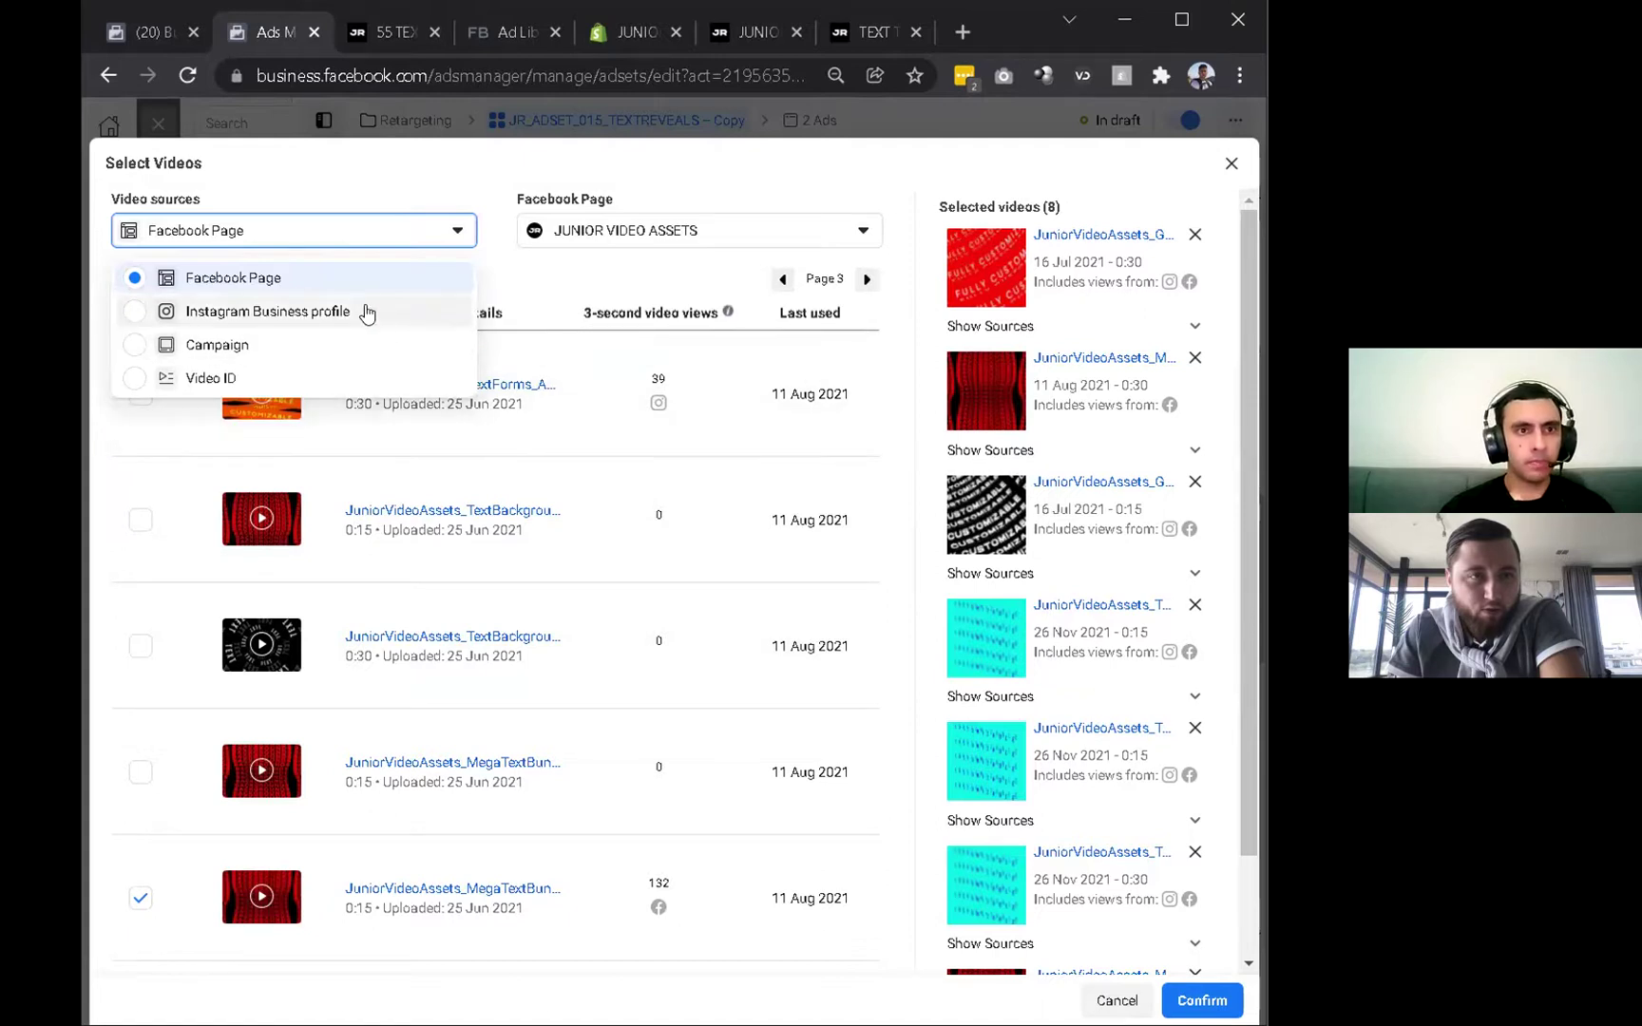
pyautogui.click(410, 239)
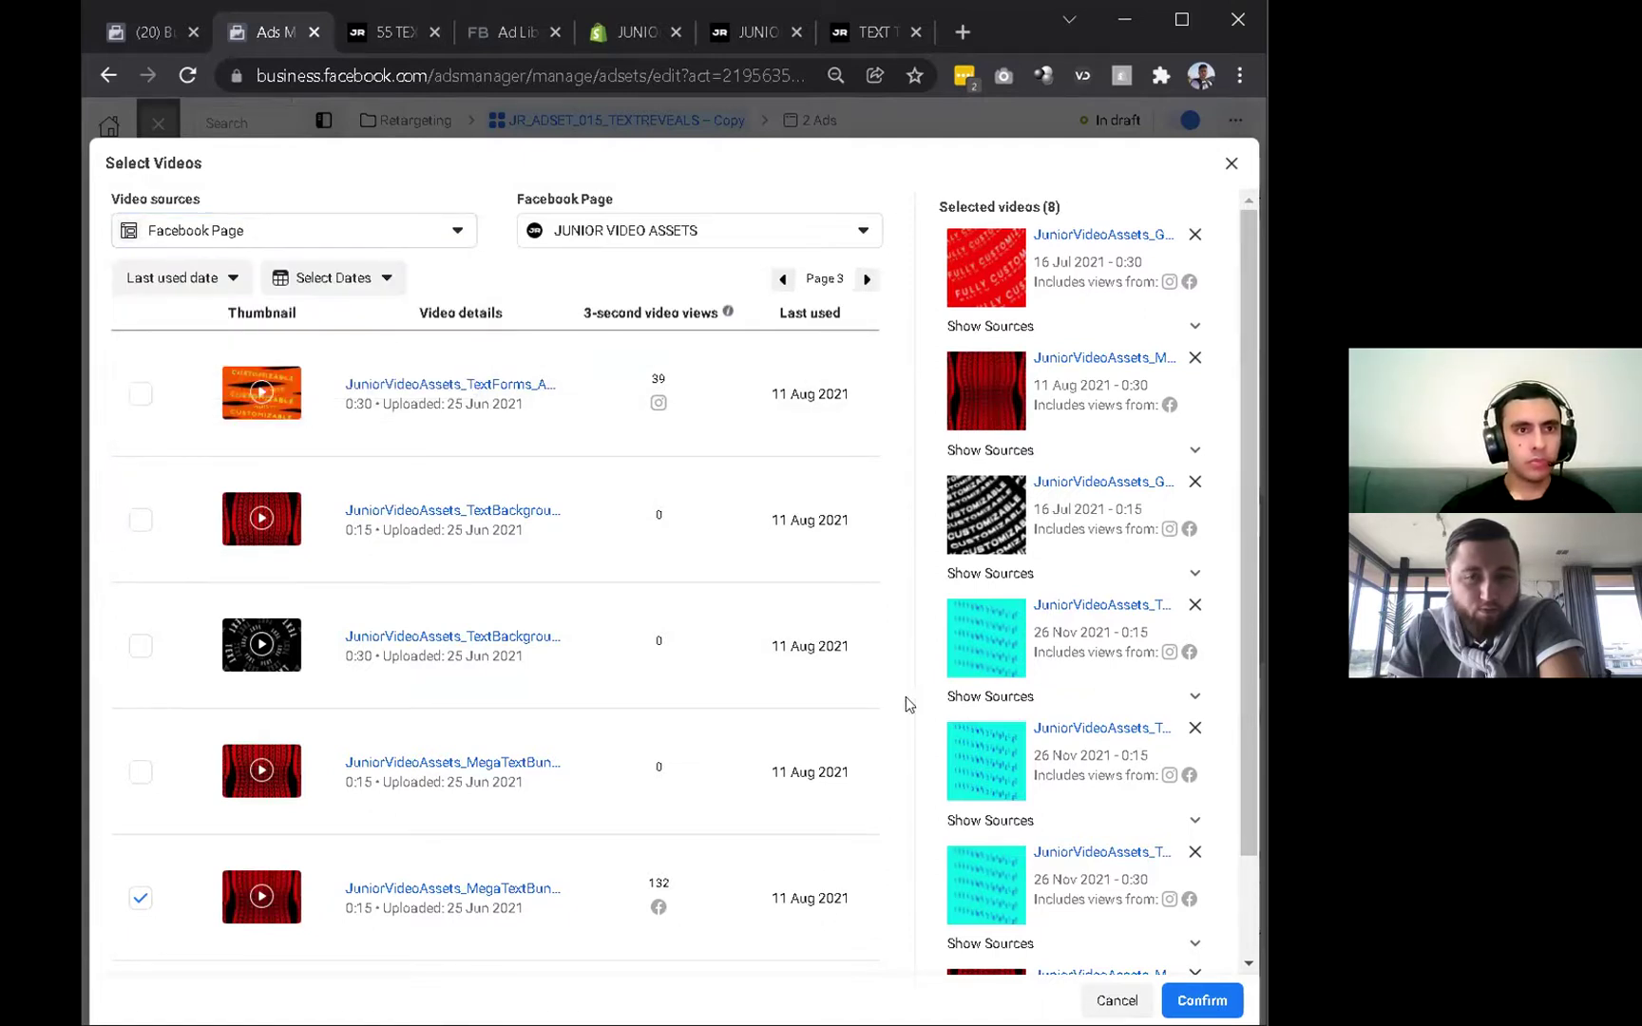
# Confirm the eight videos, name the audience 'Watched 25% of Video Views (365d)' and create it.
pyautogui.click(1168, 994)
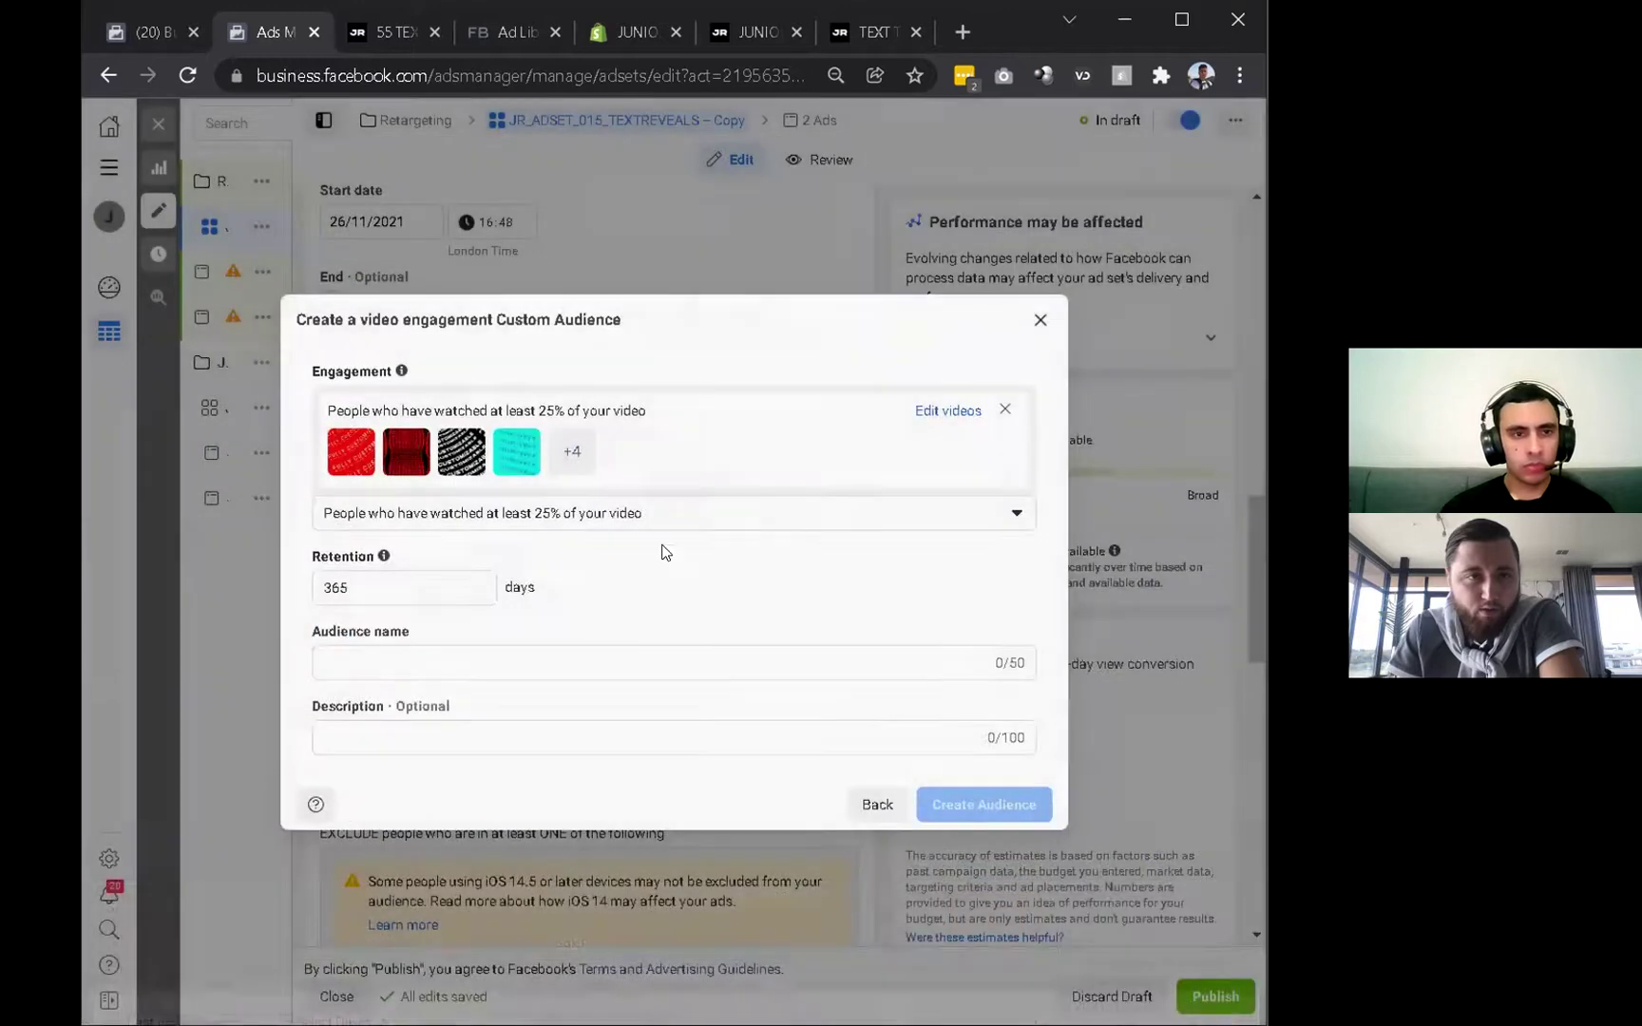
pyautogui.click(478, 656)
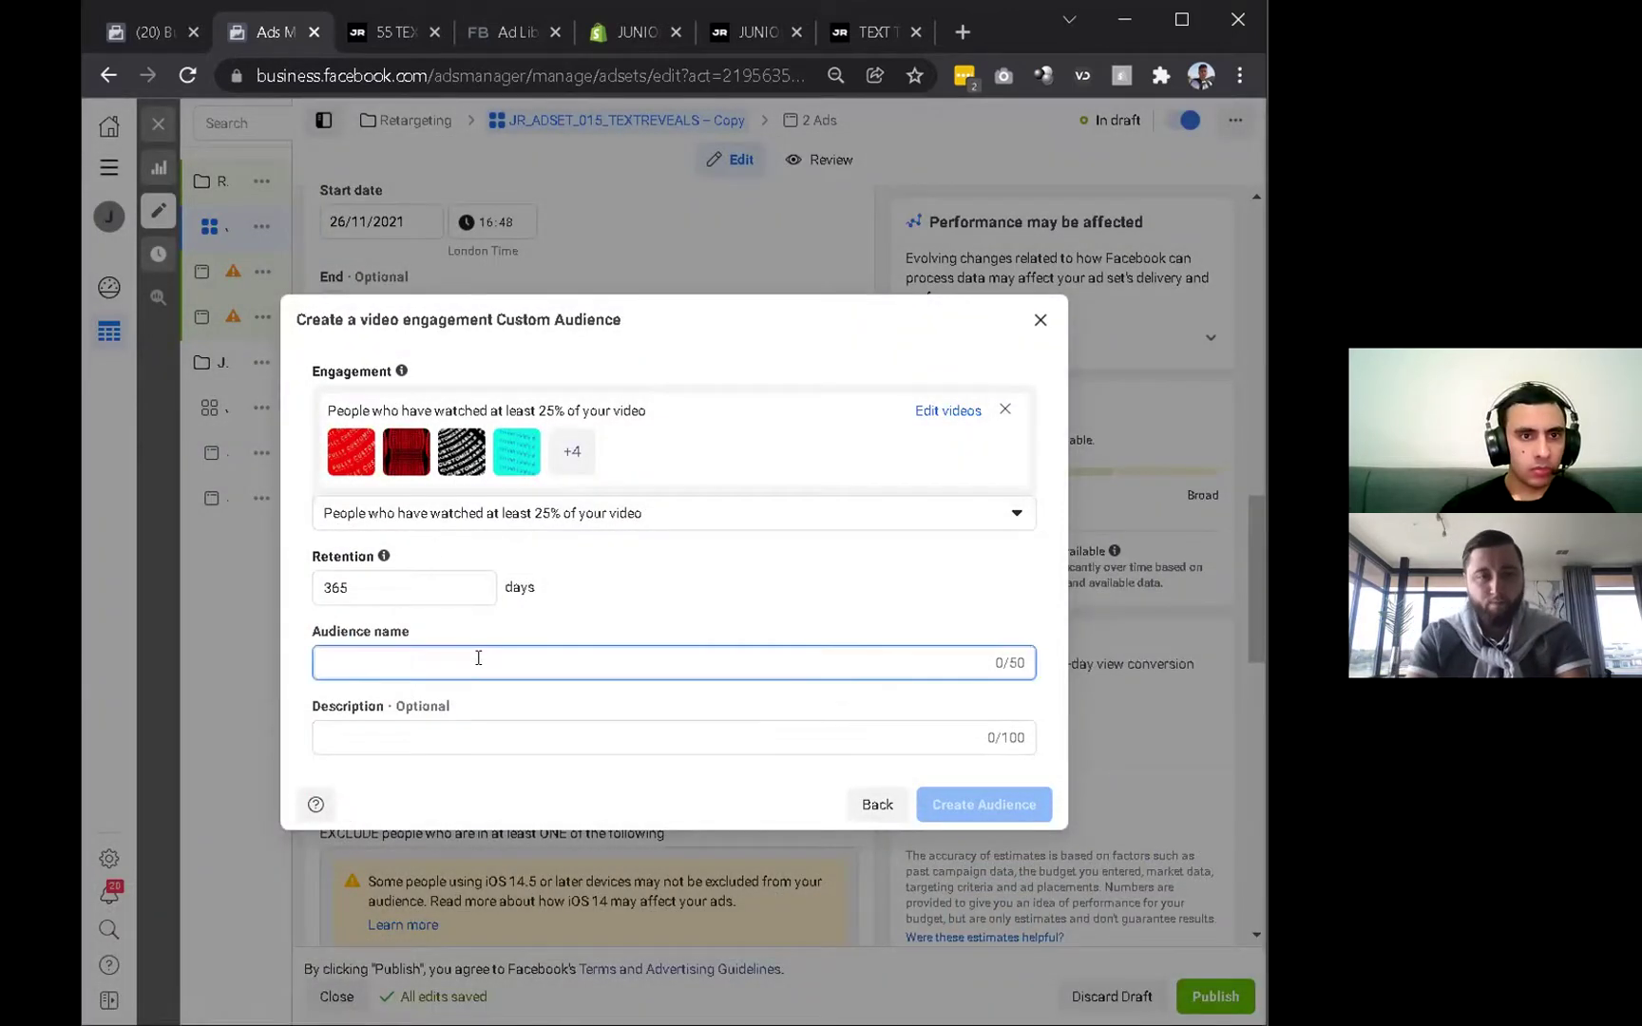
pyautogui.write('Watched 25% of Video Views')
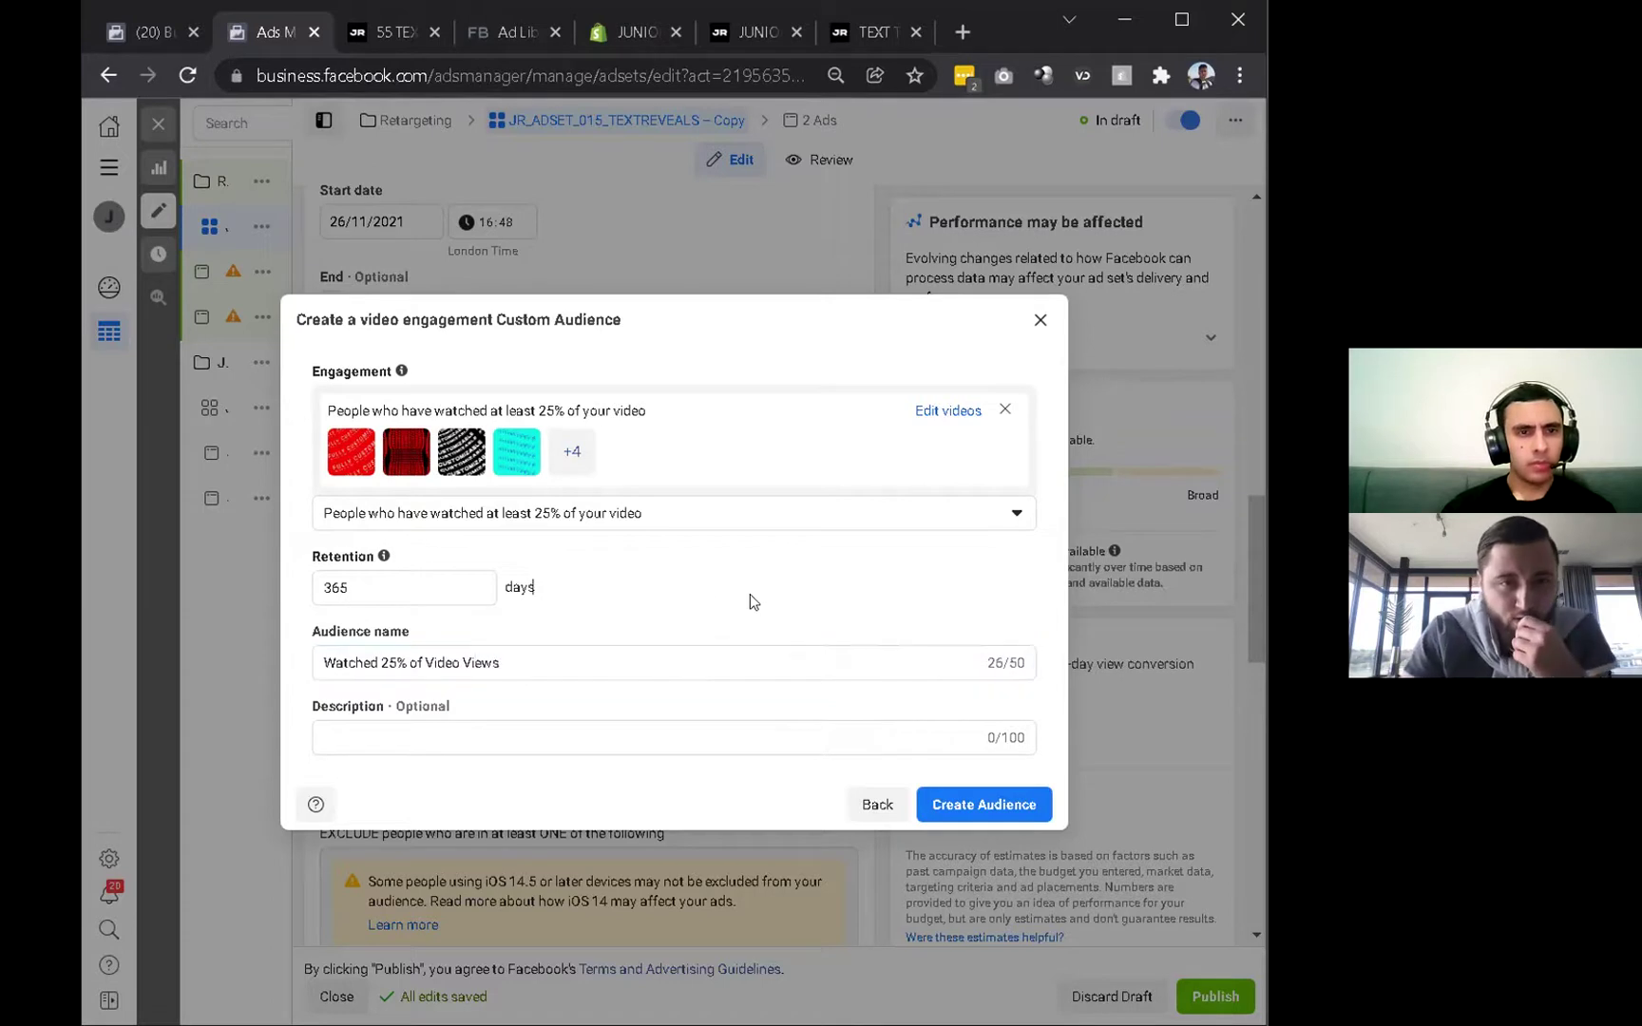
pyautogui.click(574, 656)
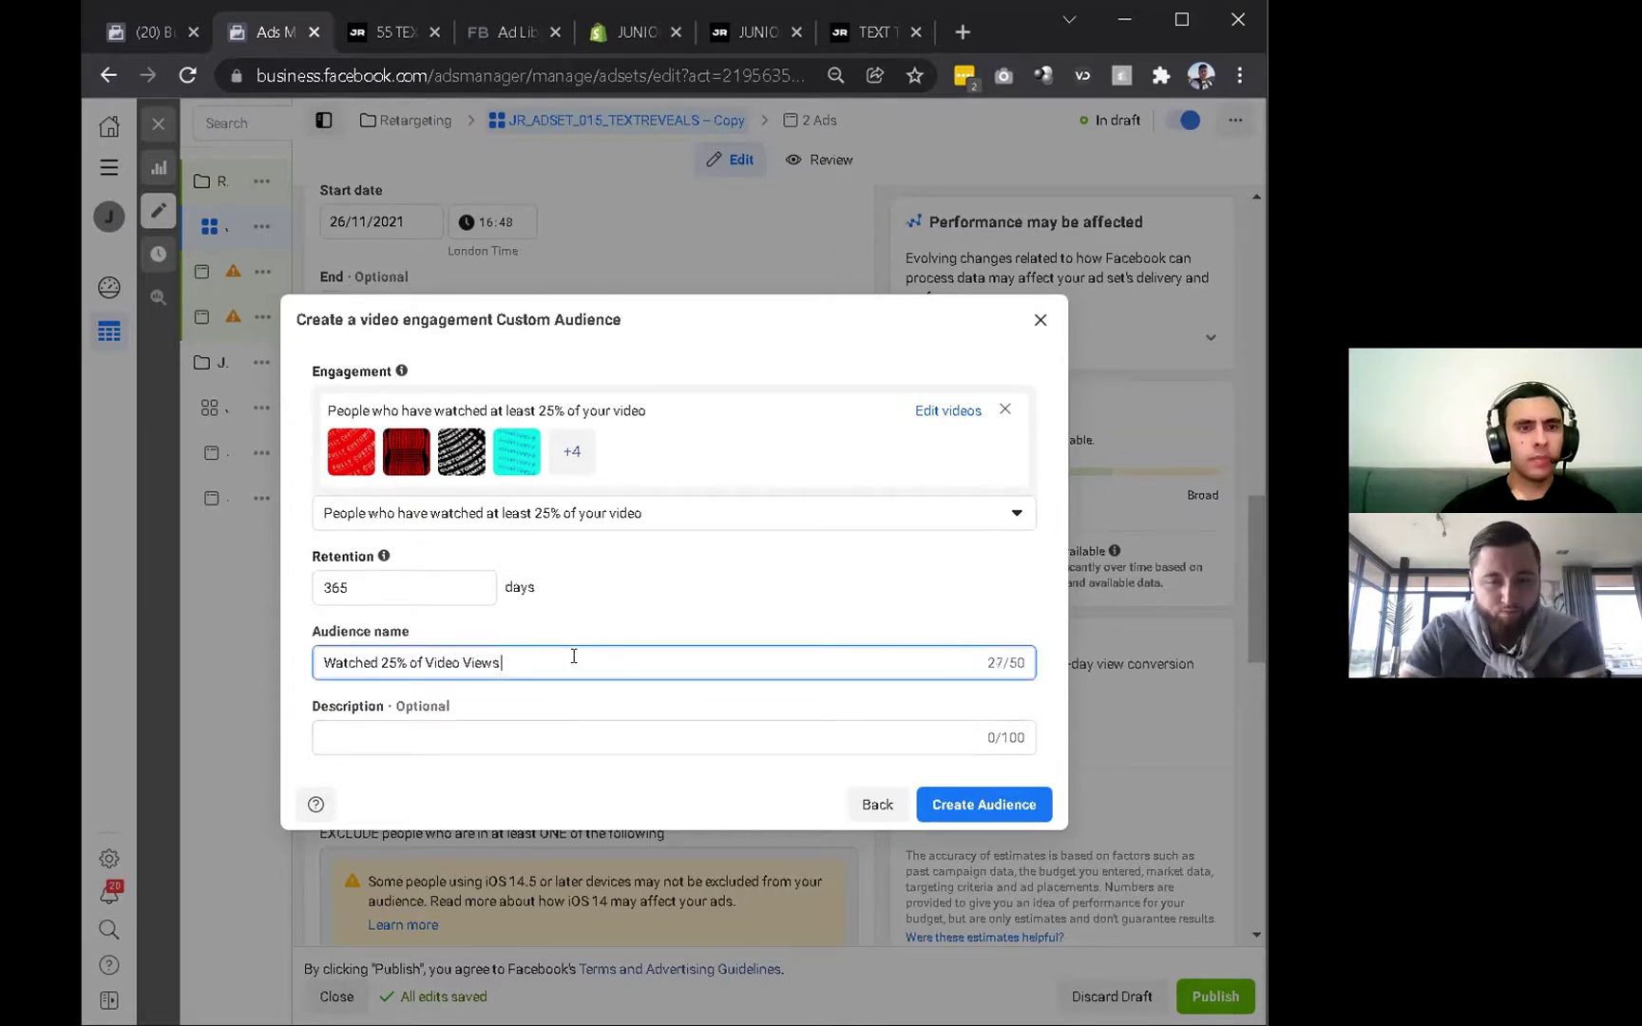
pyautogui.write('(365d')
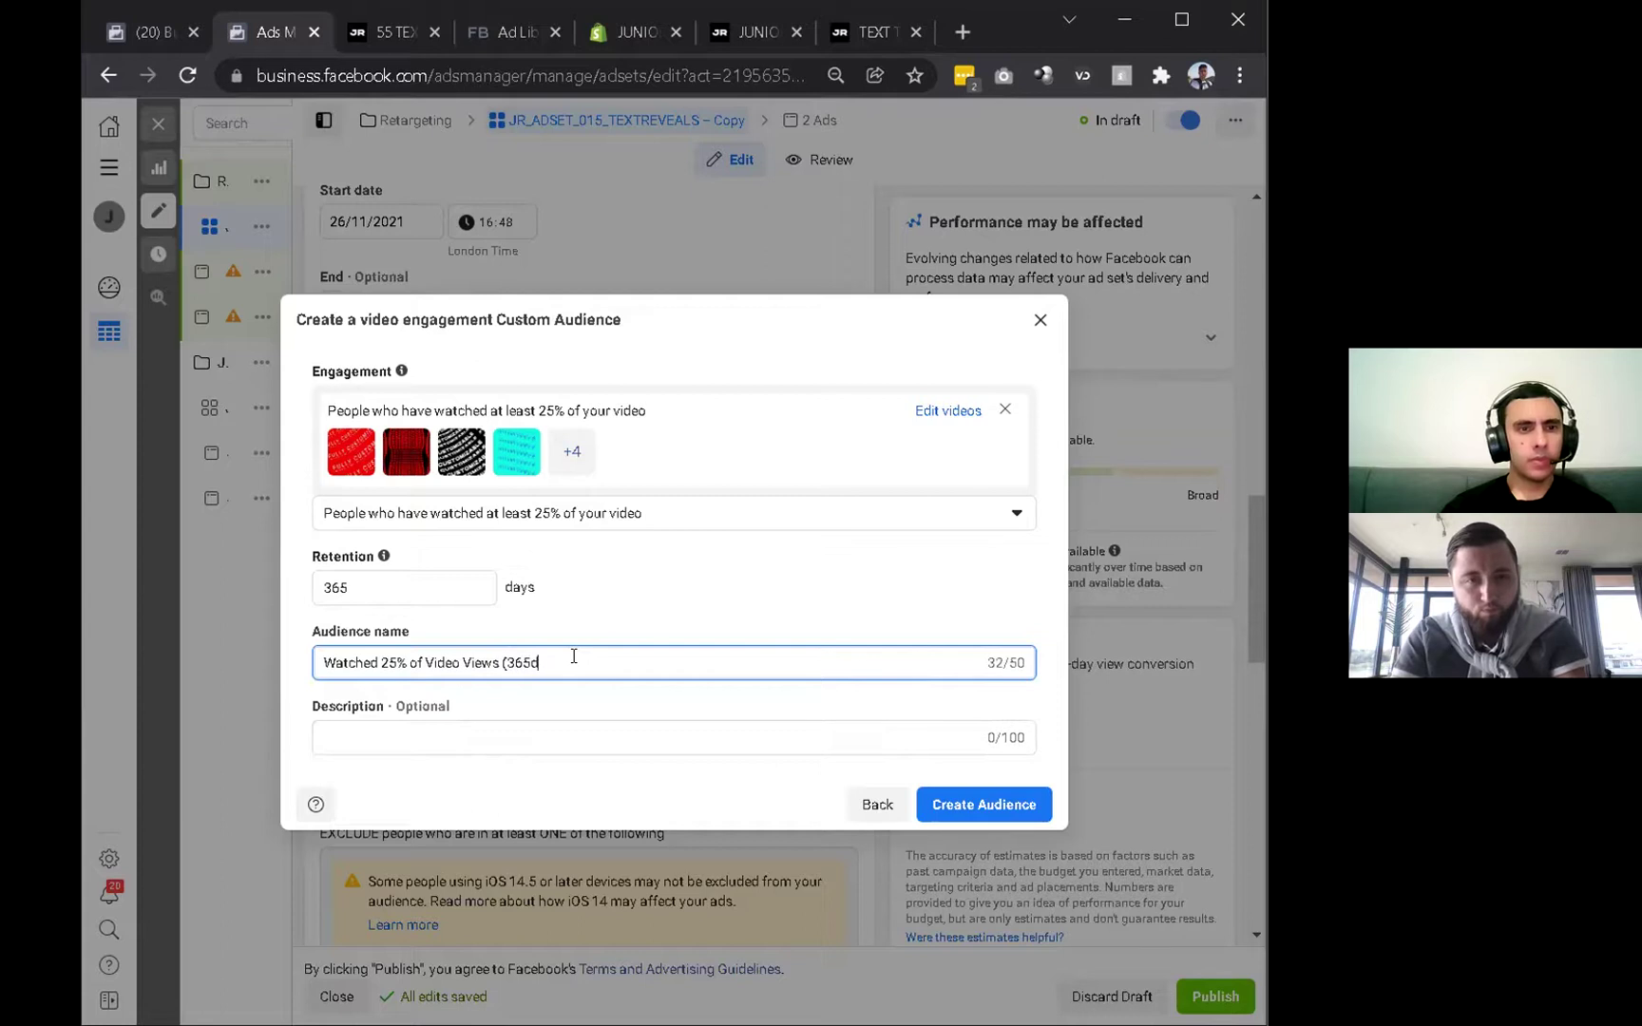
pyautogui.write(')')
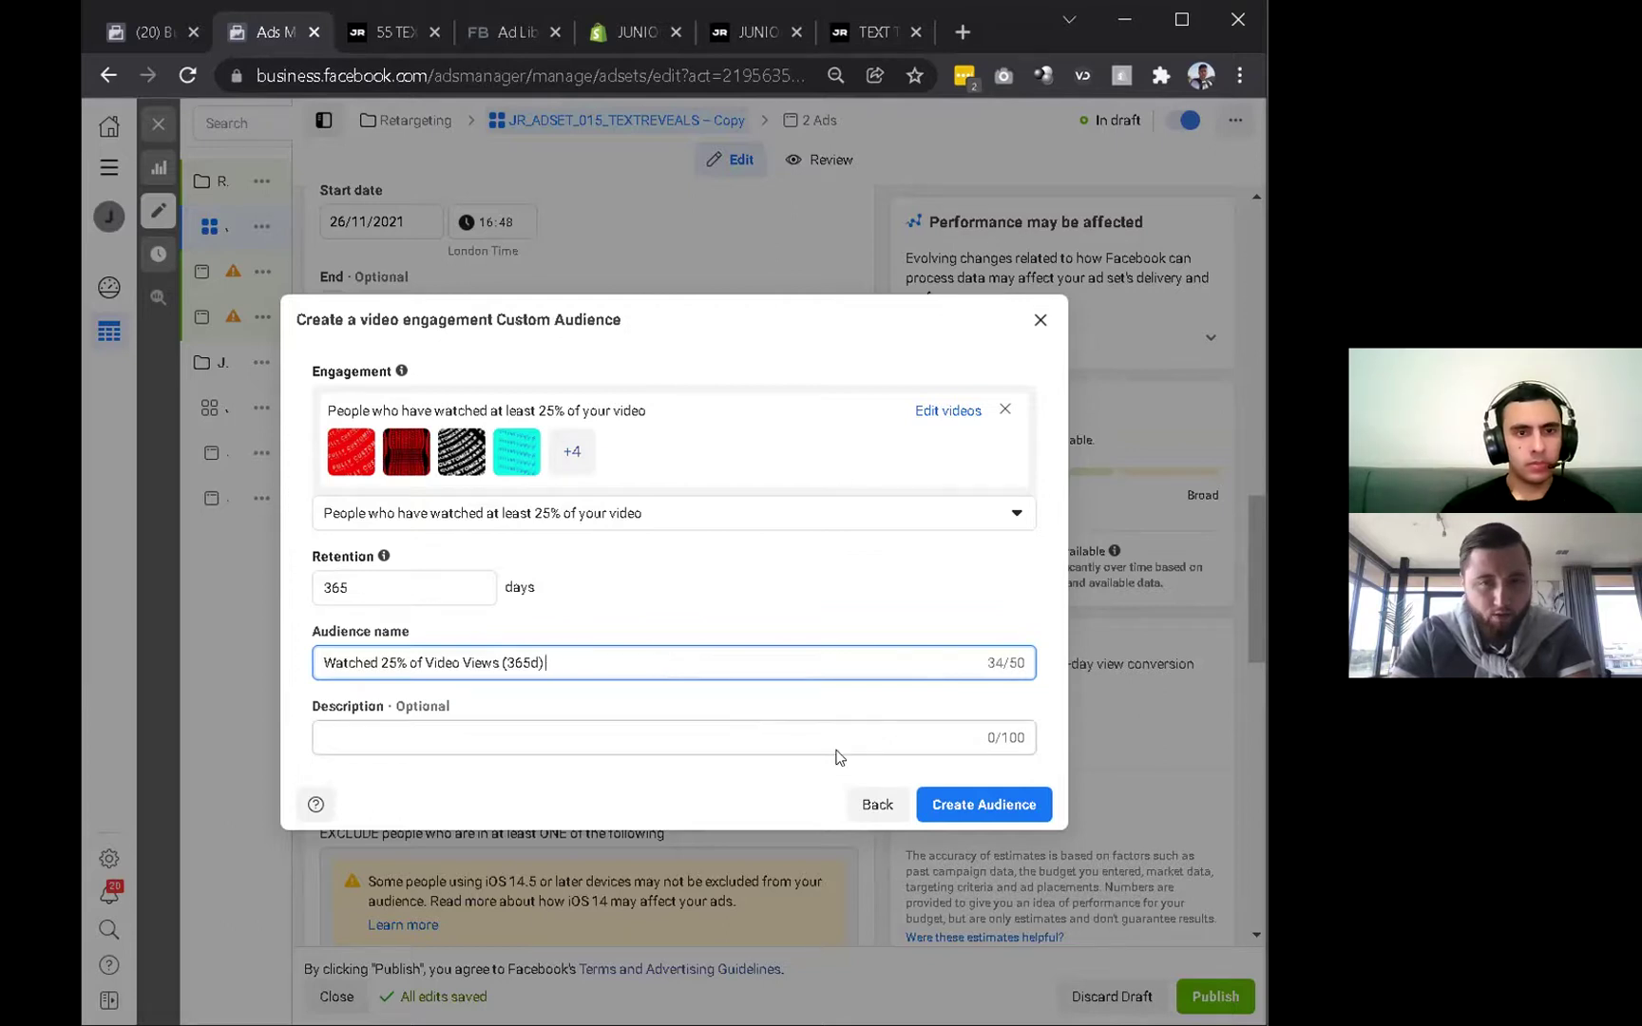
pyautogui.click(961, 801)
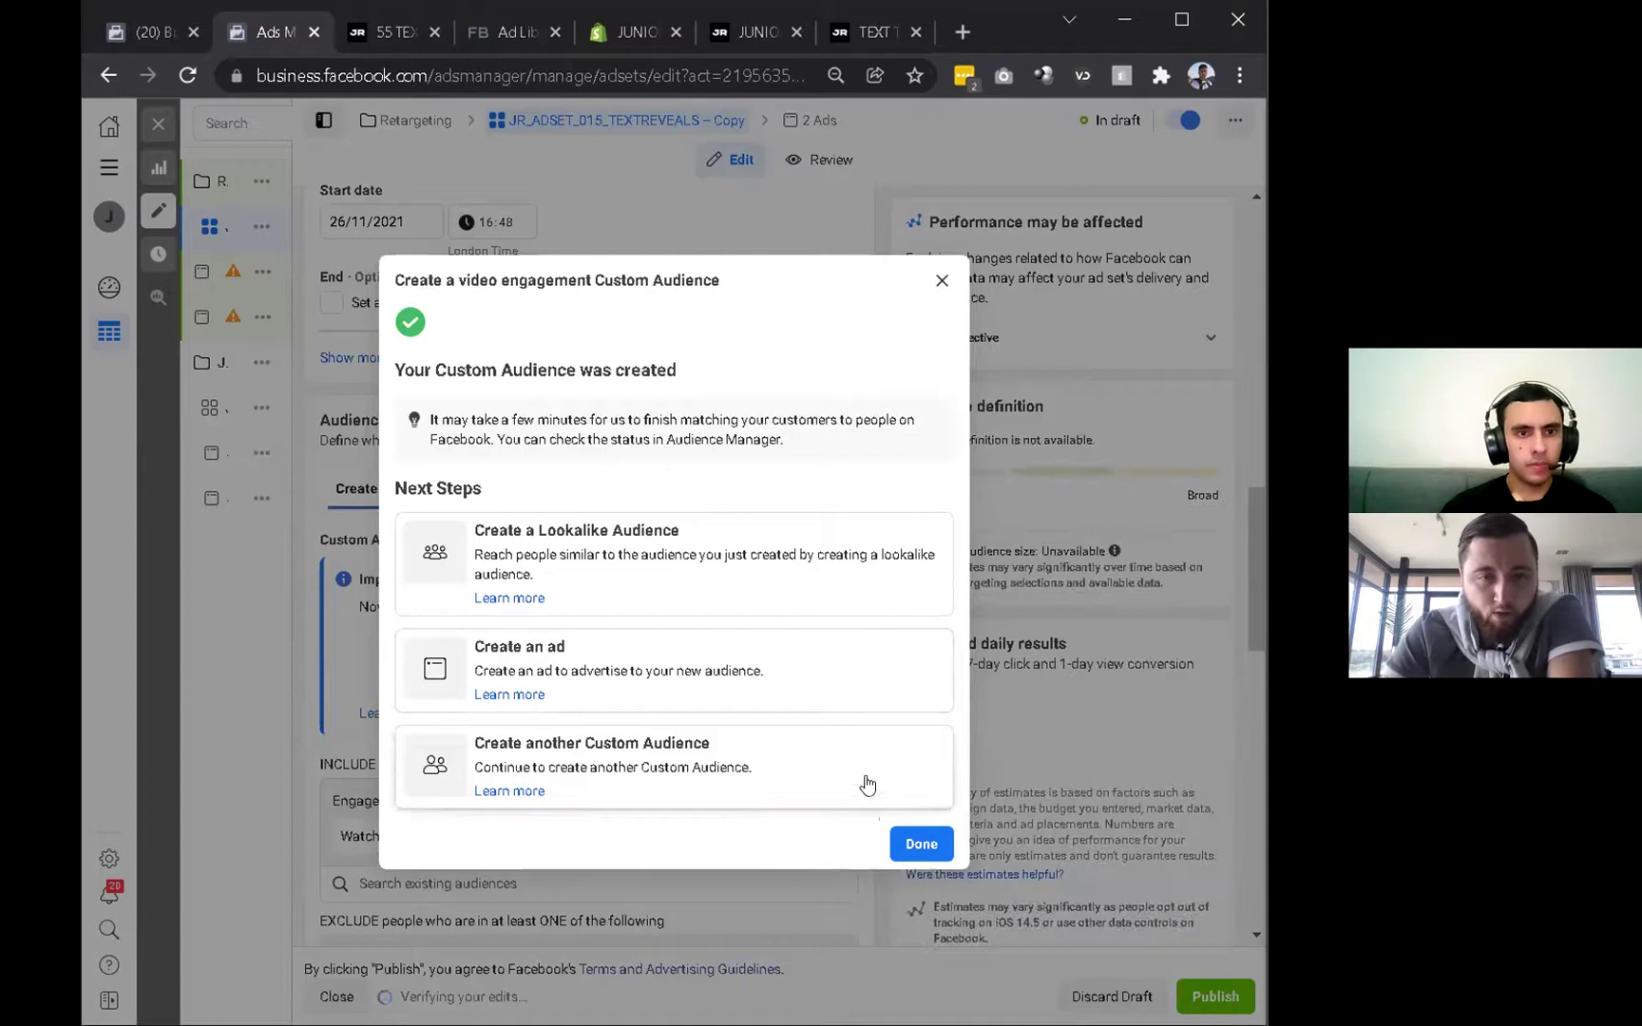
# Start another Custom Audience with Instagram account as its source.
pyautogui.click(770, 737)
pyautogui.click(686, 578)
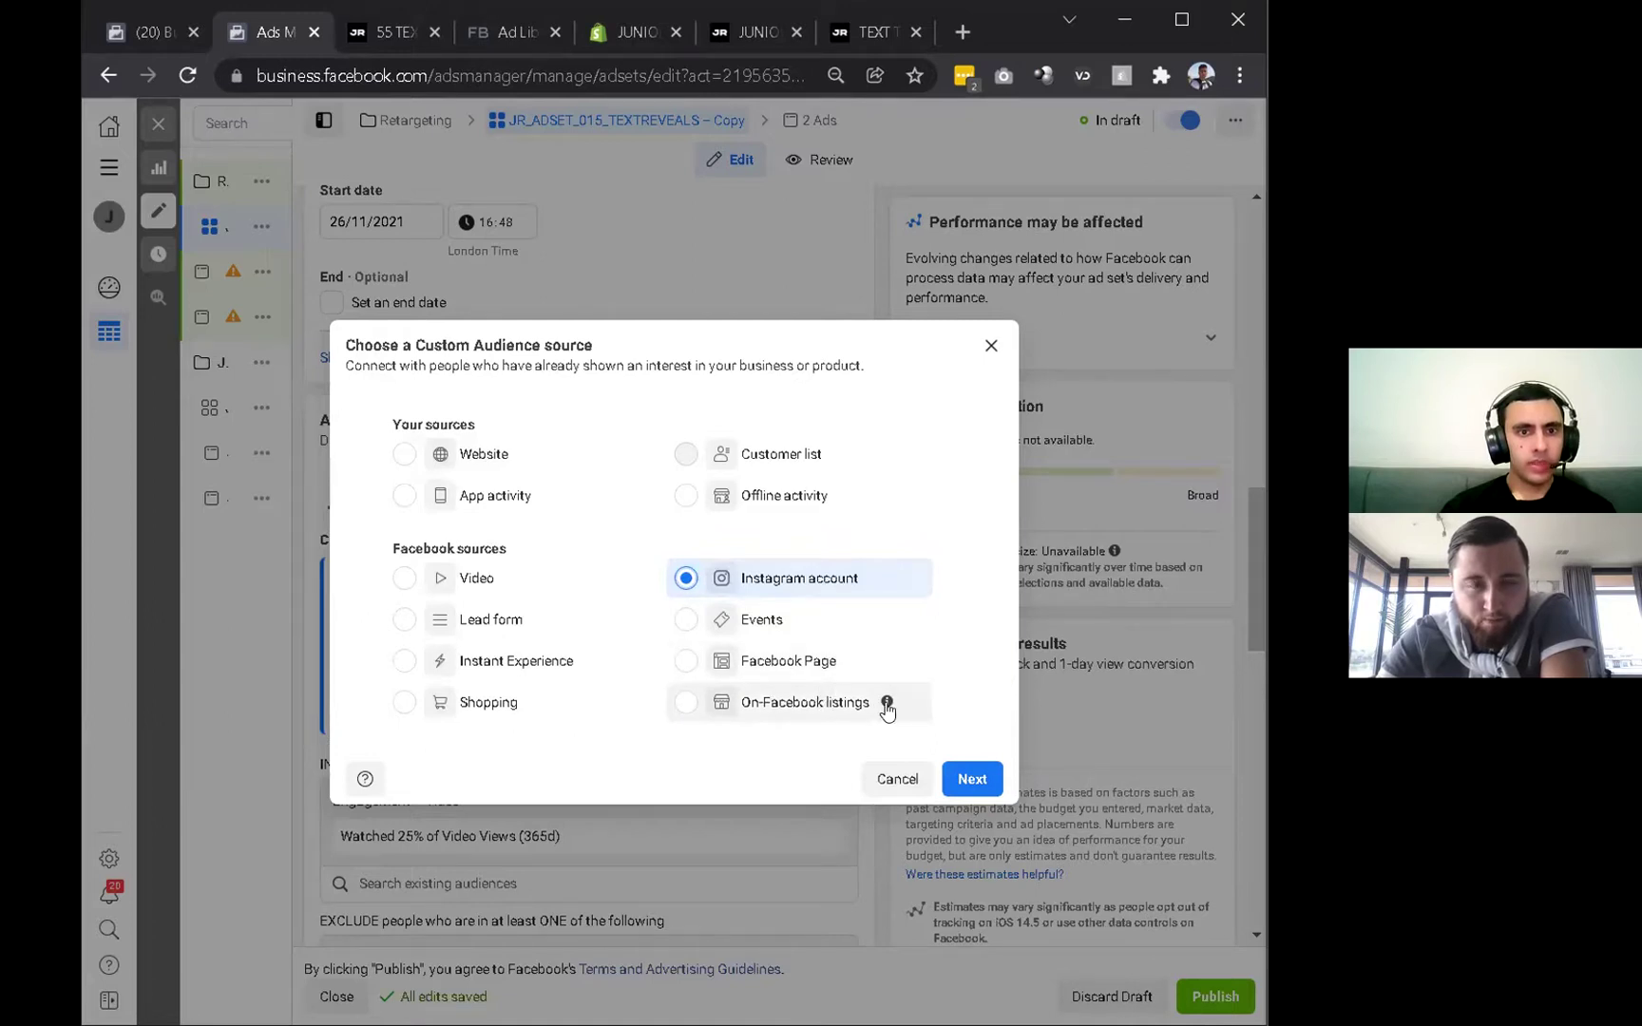
pyautogui.click(972, 778)
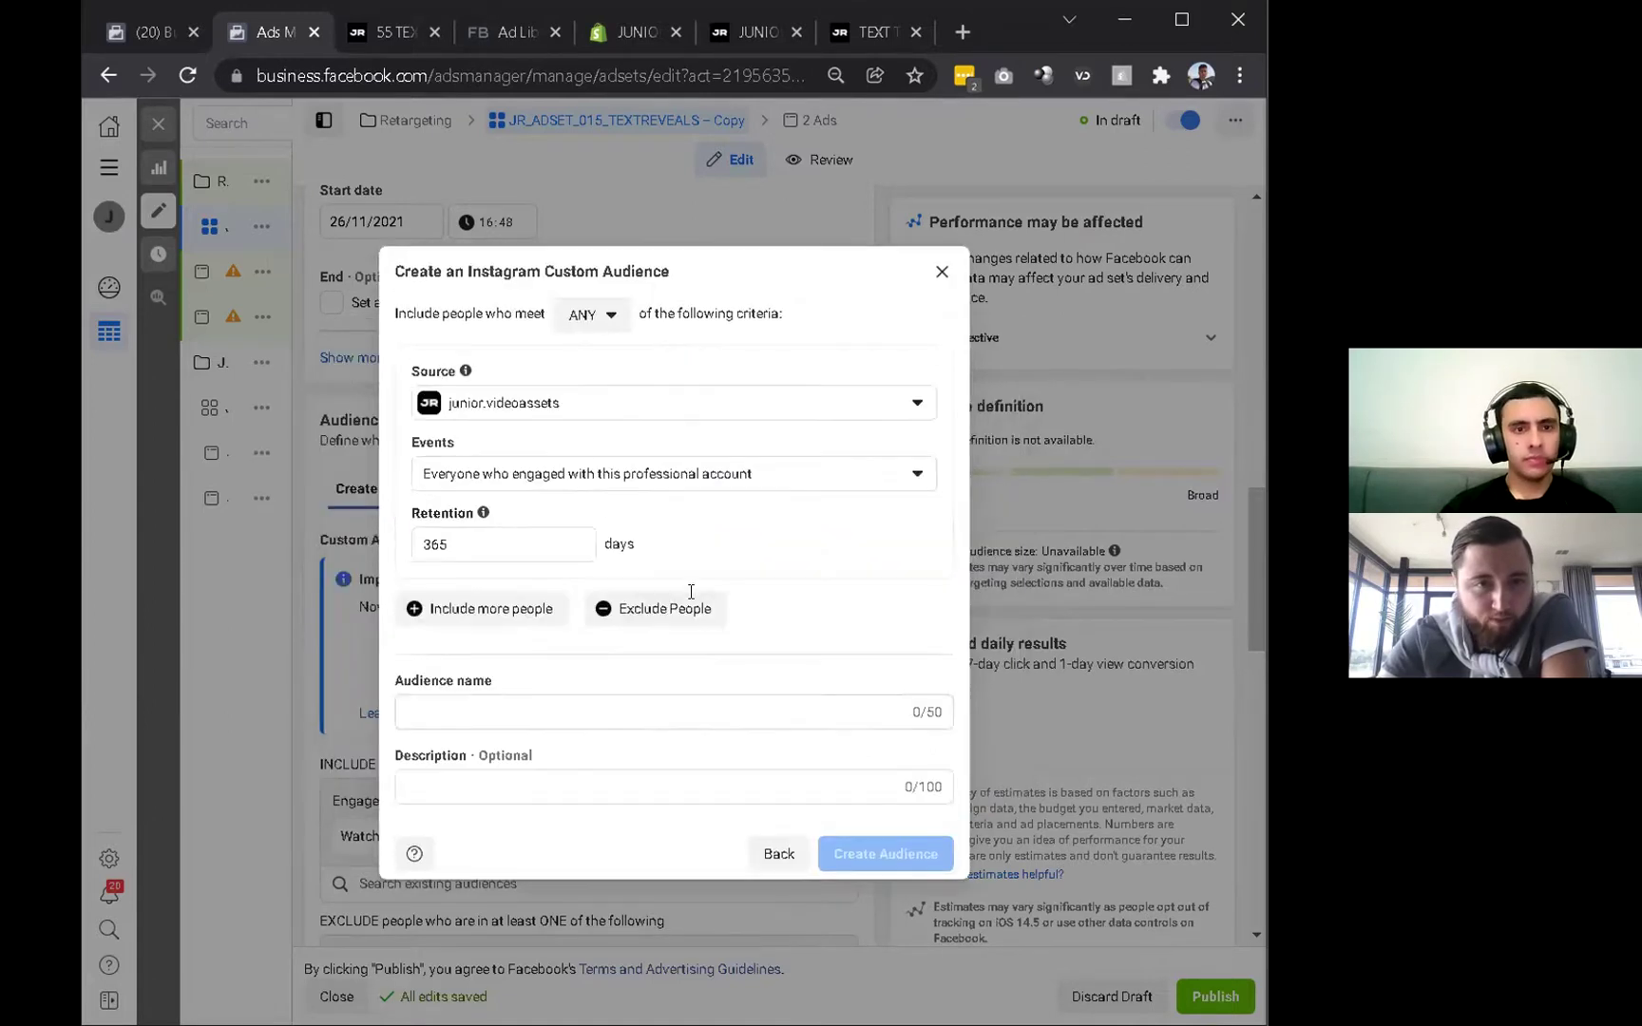
# Name it 'IG Engagements (365d)', create it and dismiss the confirmation.
pyautogui.click(556, 706)
pyautogui.write('Ig')
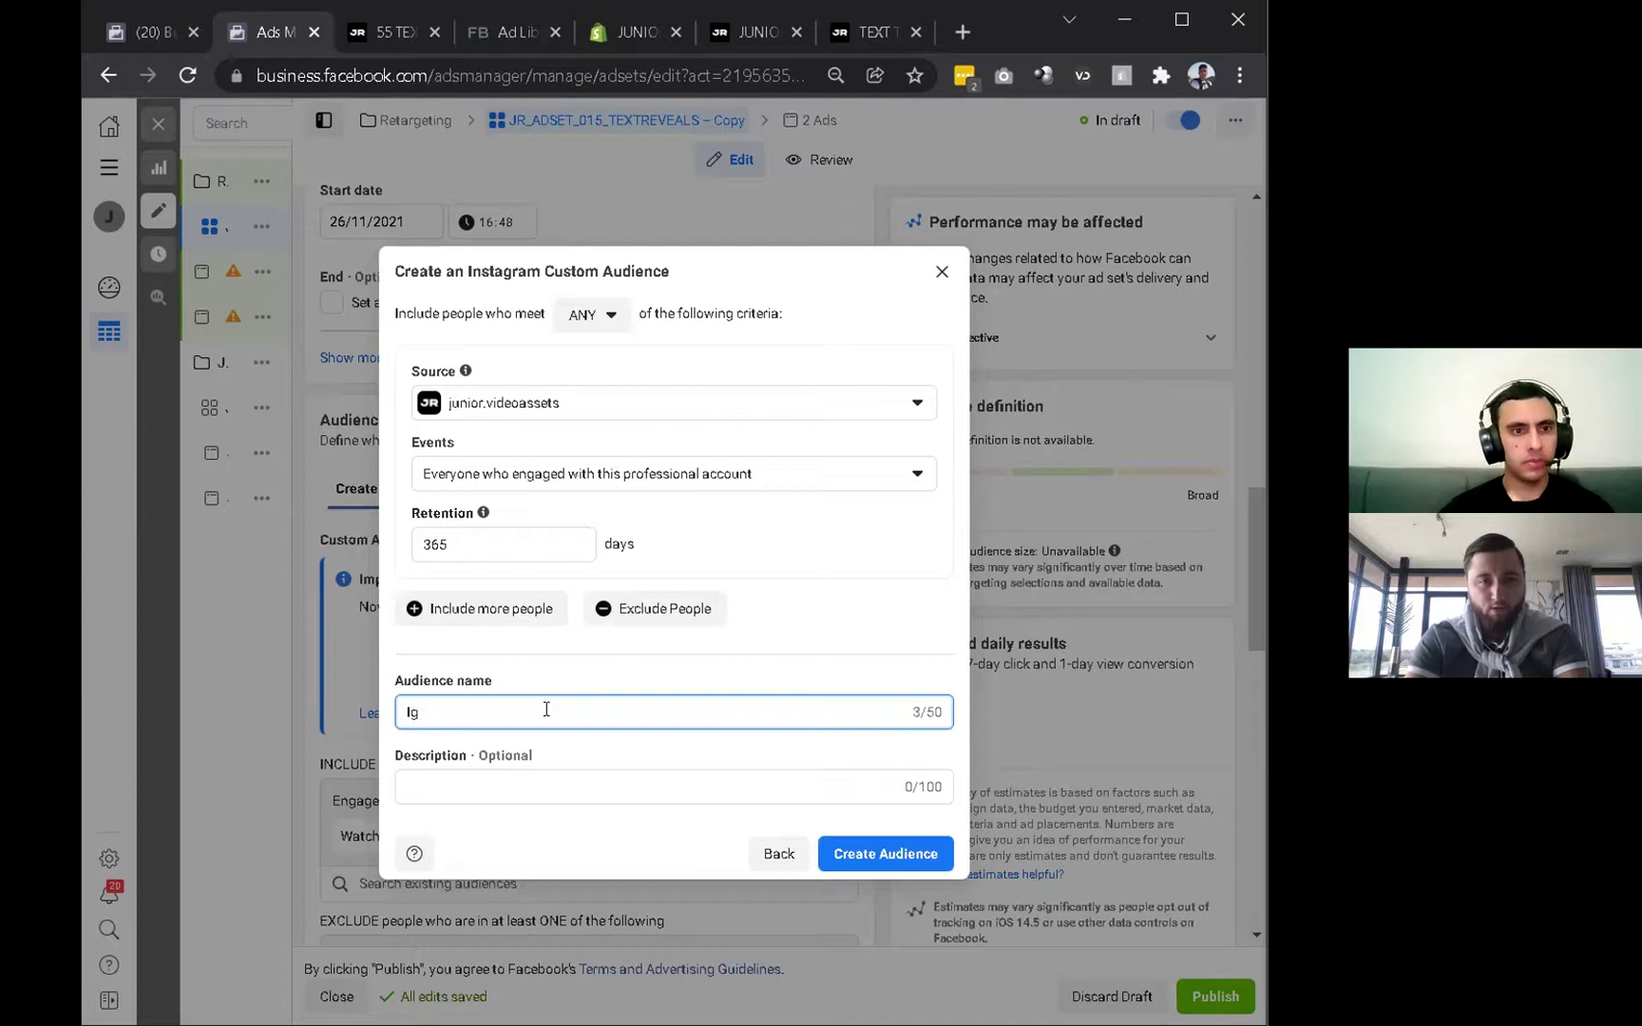
pyautogui.press('BackSpace')
pyautogui.press('BackSpace')
pyautogui.write('IG Eng')
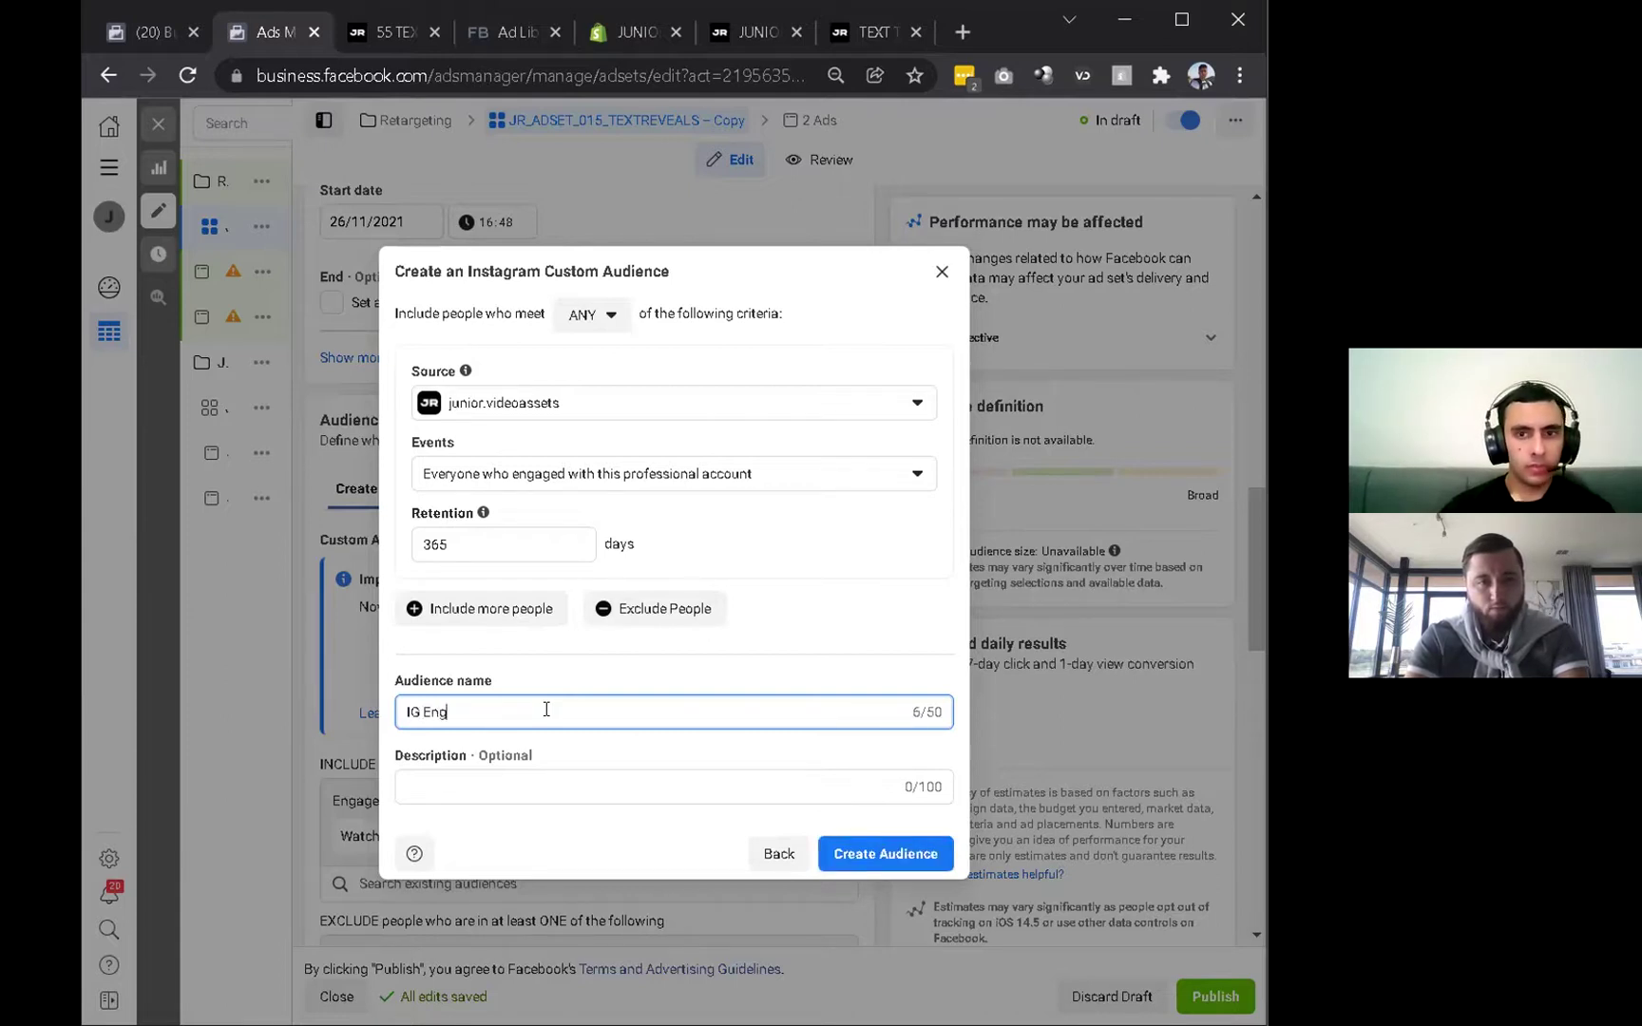
pyautogui.write('agements ')
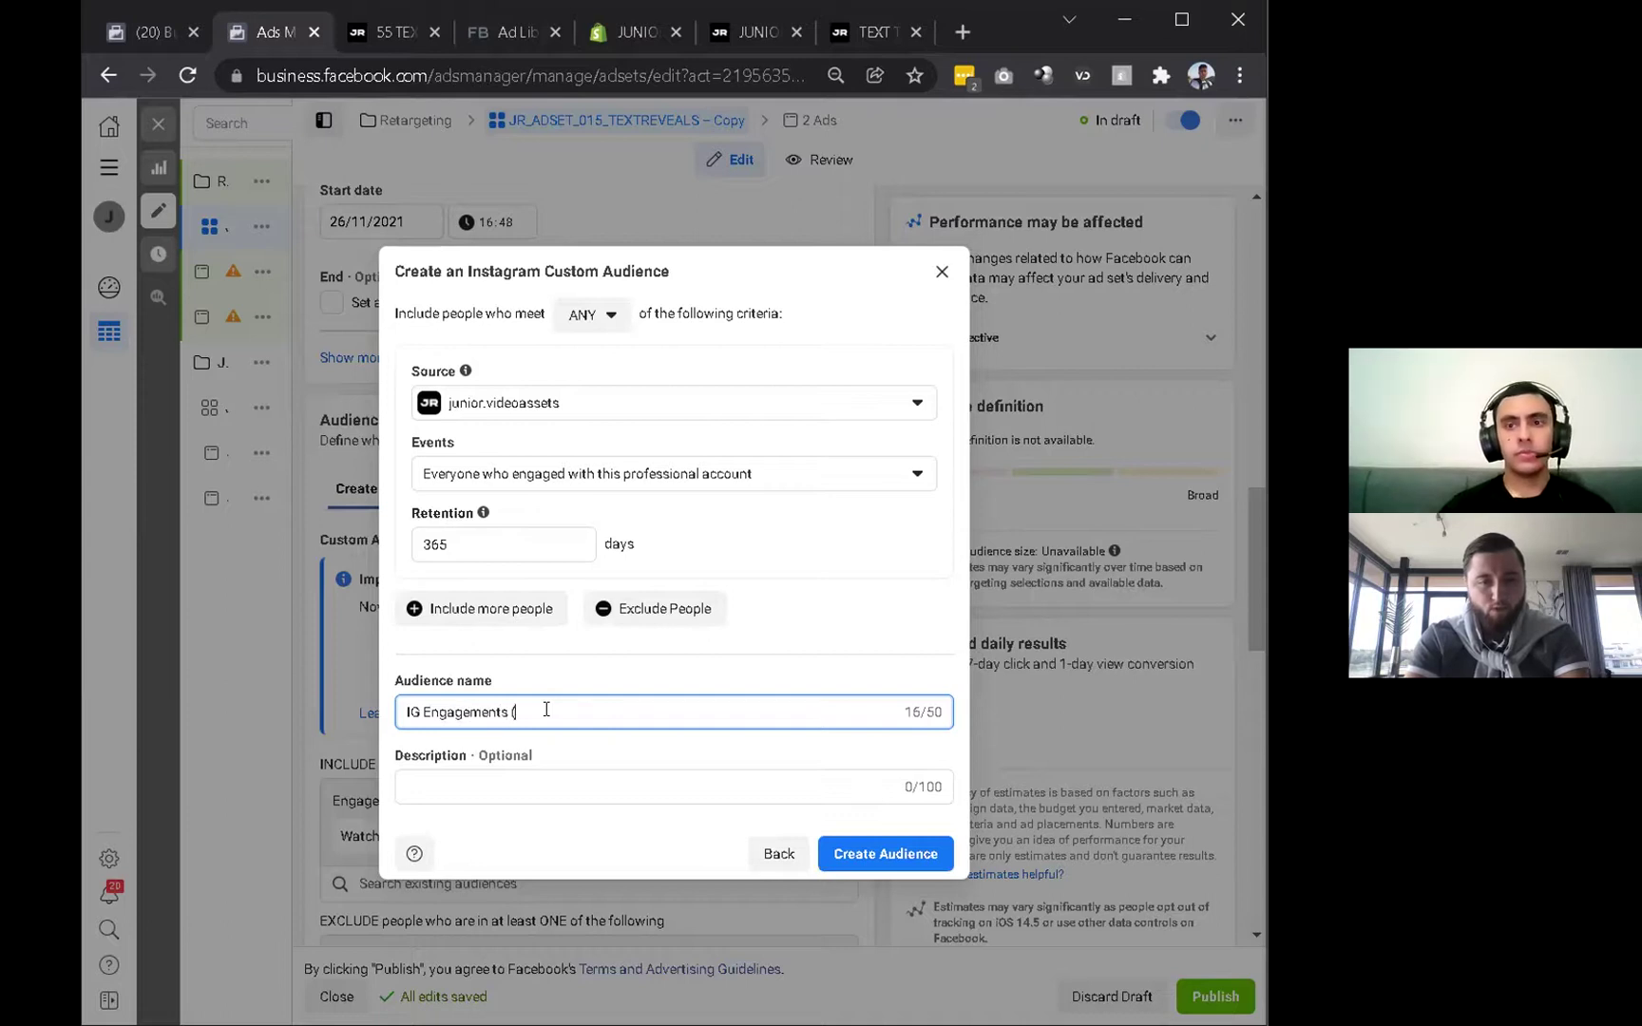
pyautogui.write('(365d')
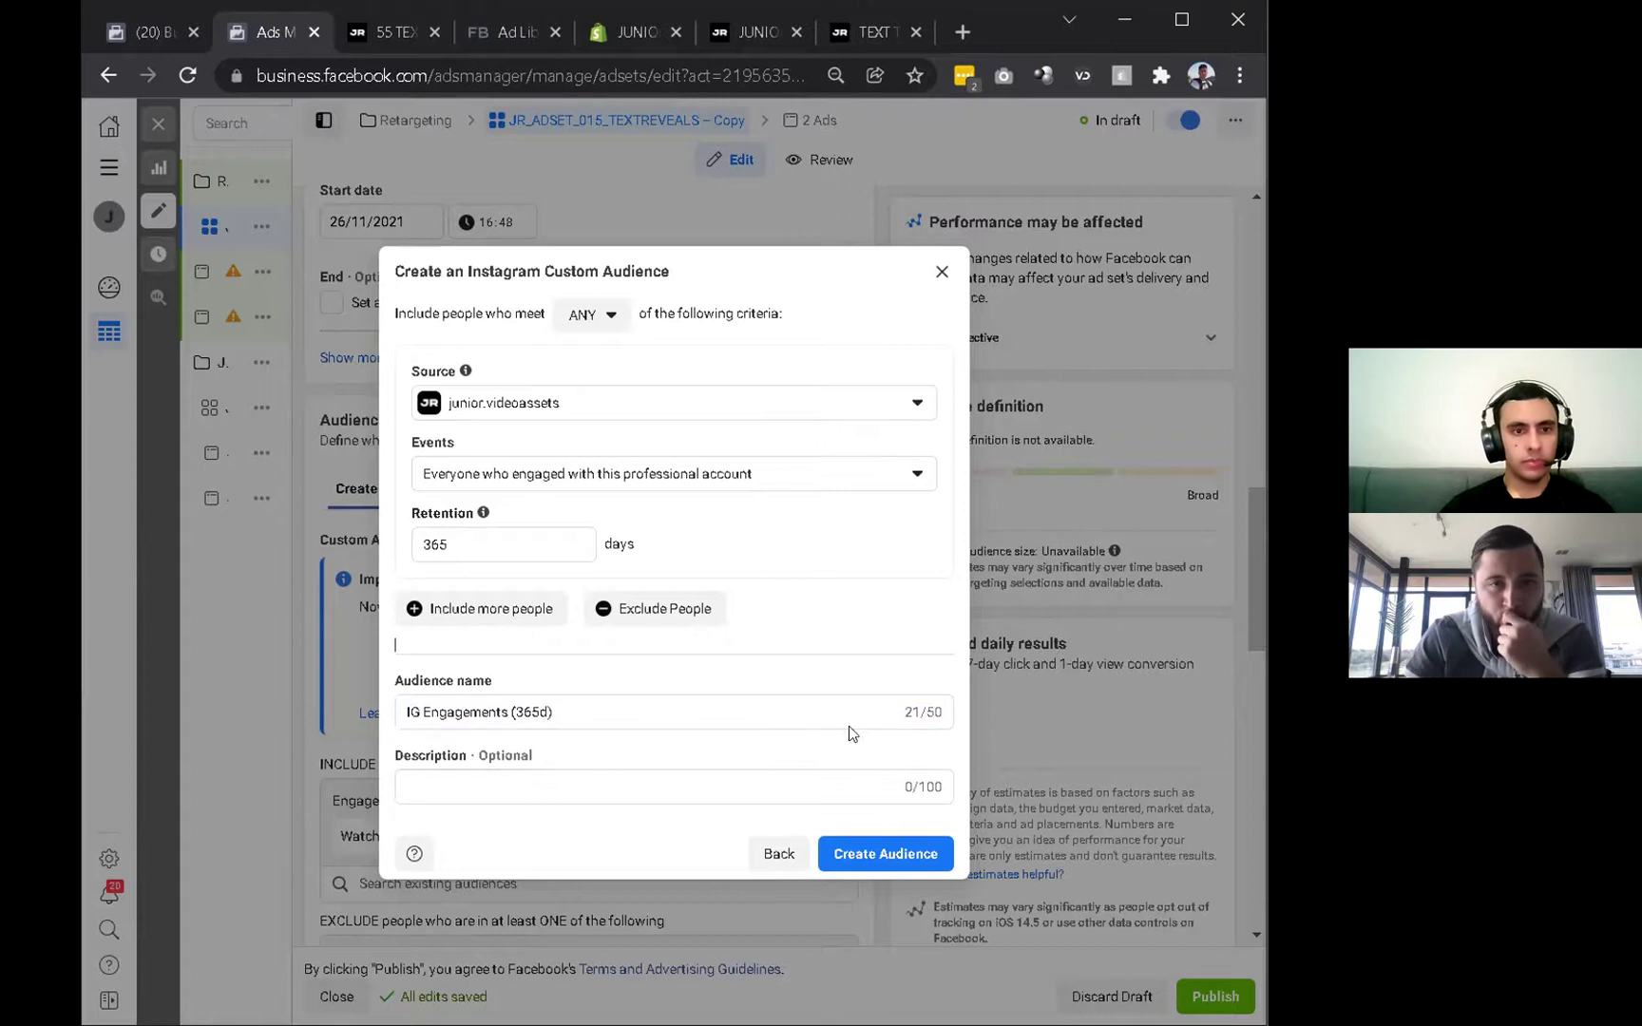
pyautogui.click(879, 854)
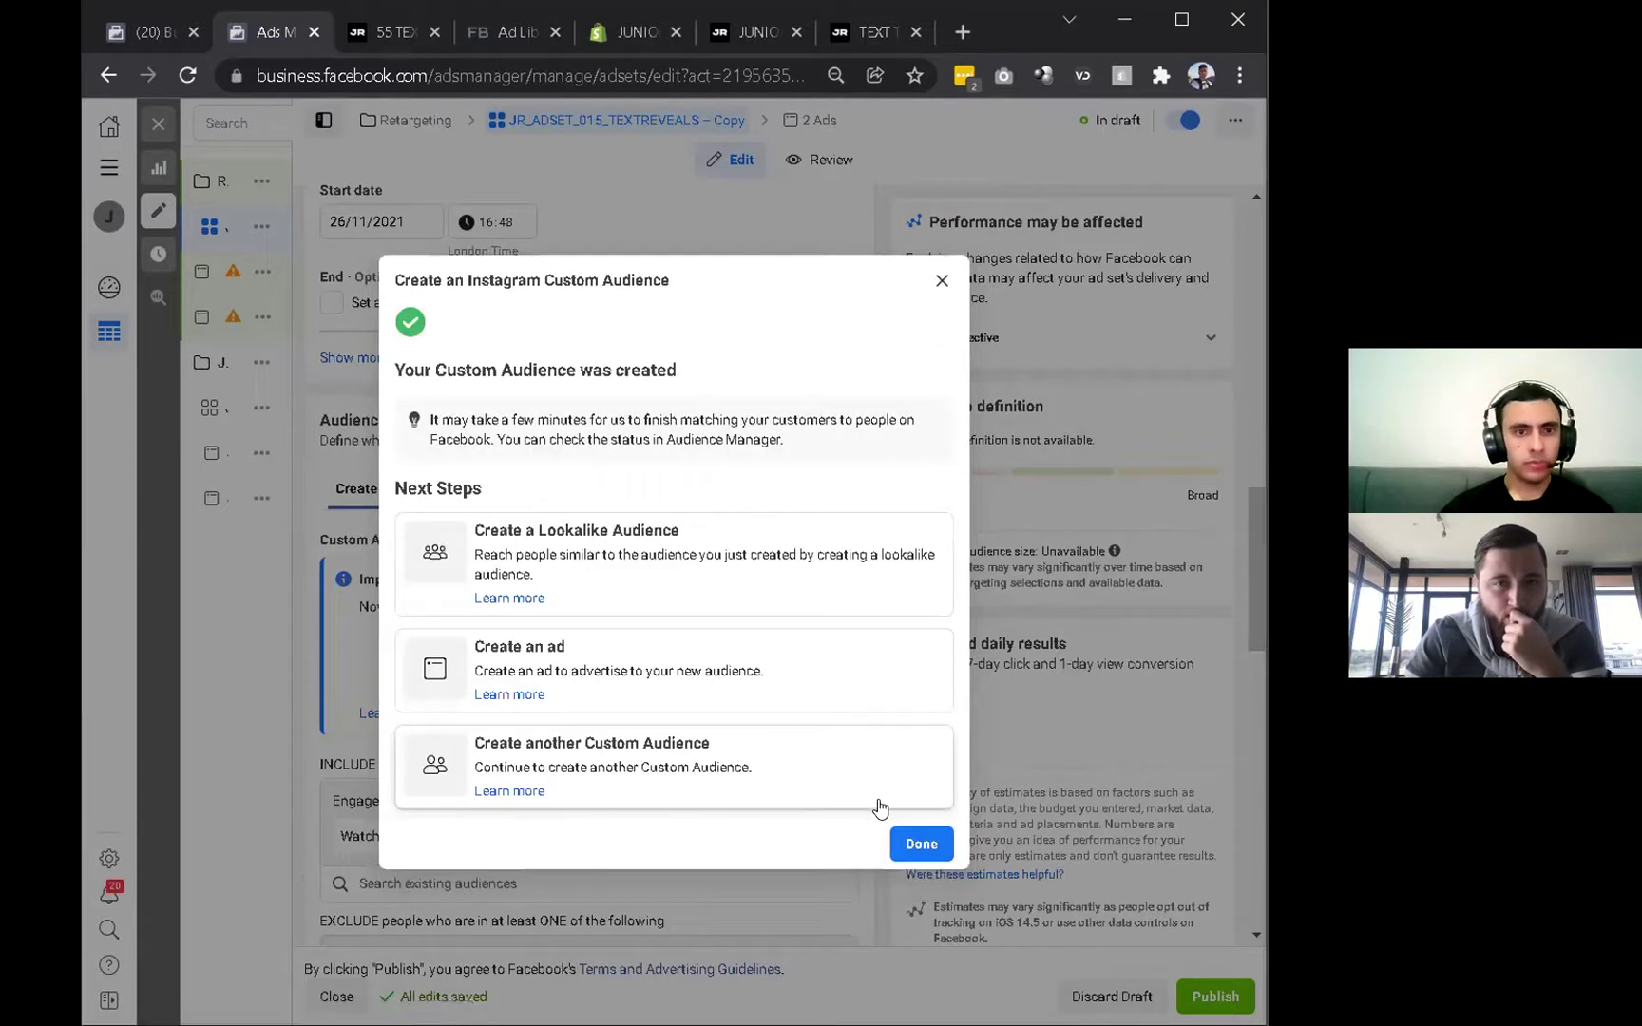
pyautogui.click(919, 843)
# Remove All Website Visitors (180d) from exclusions and include it instead.
pyautogui.scroll(-3, 679, 854)
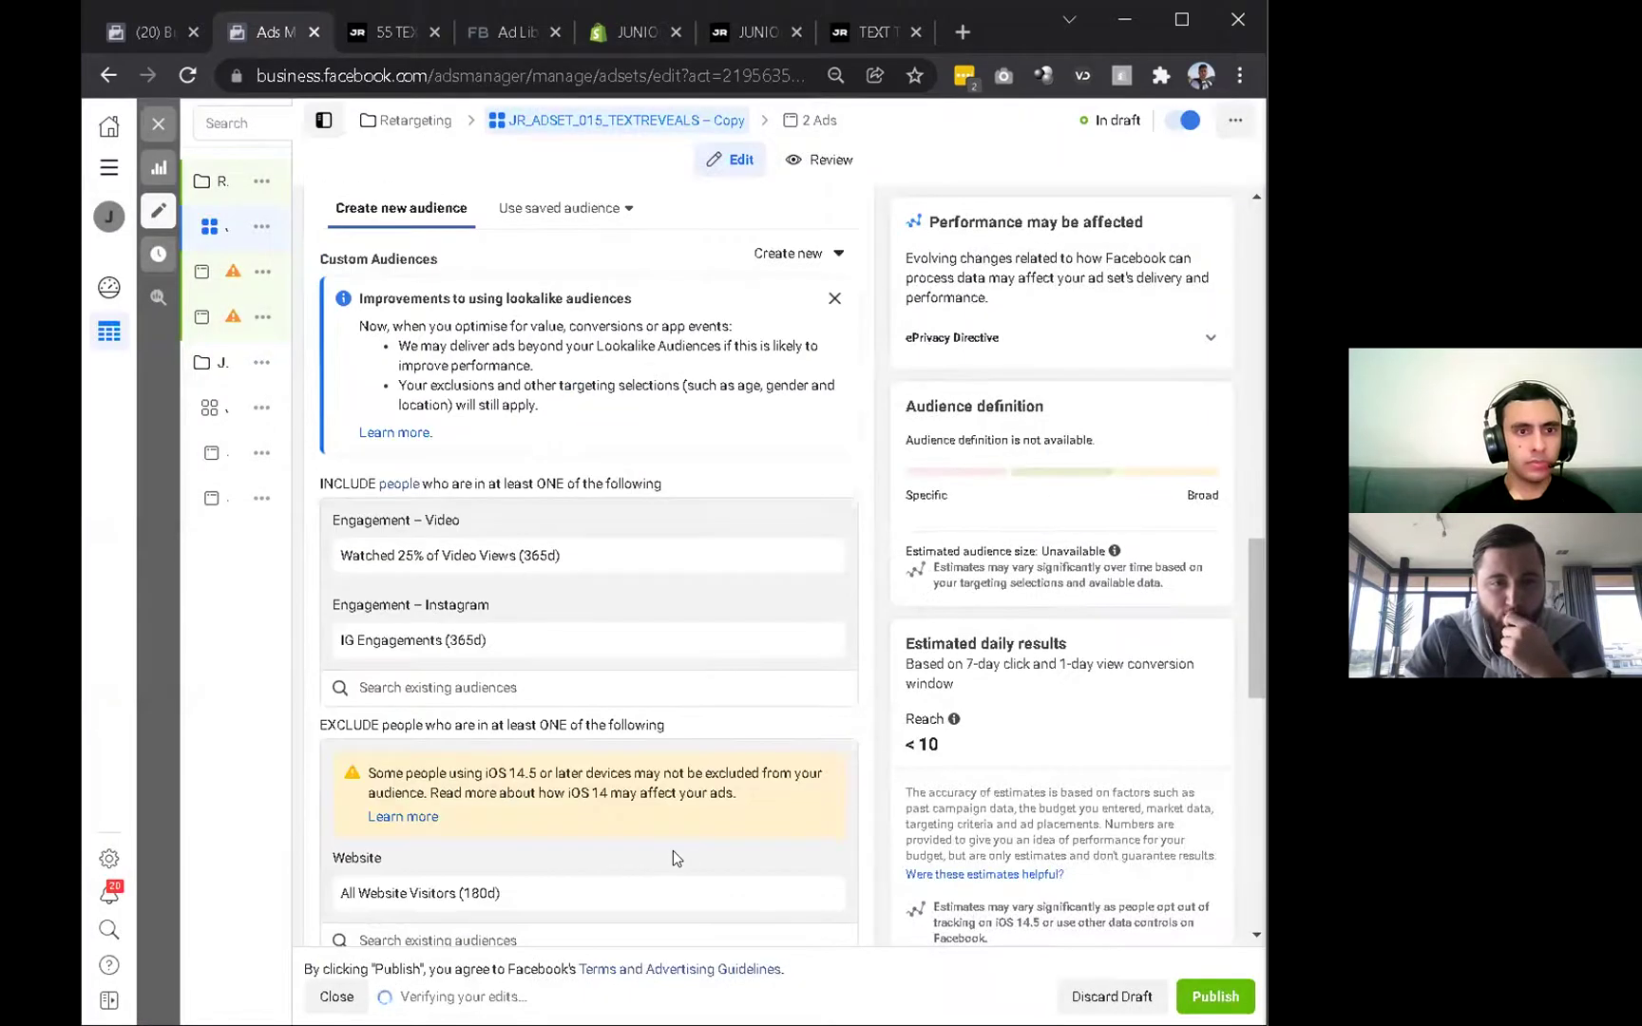
pyautogui.scroll(-1, 684, 856)
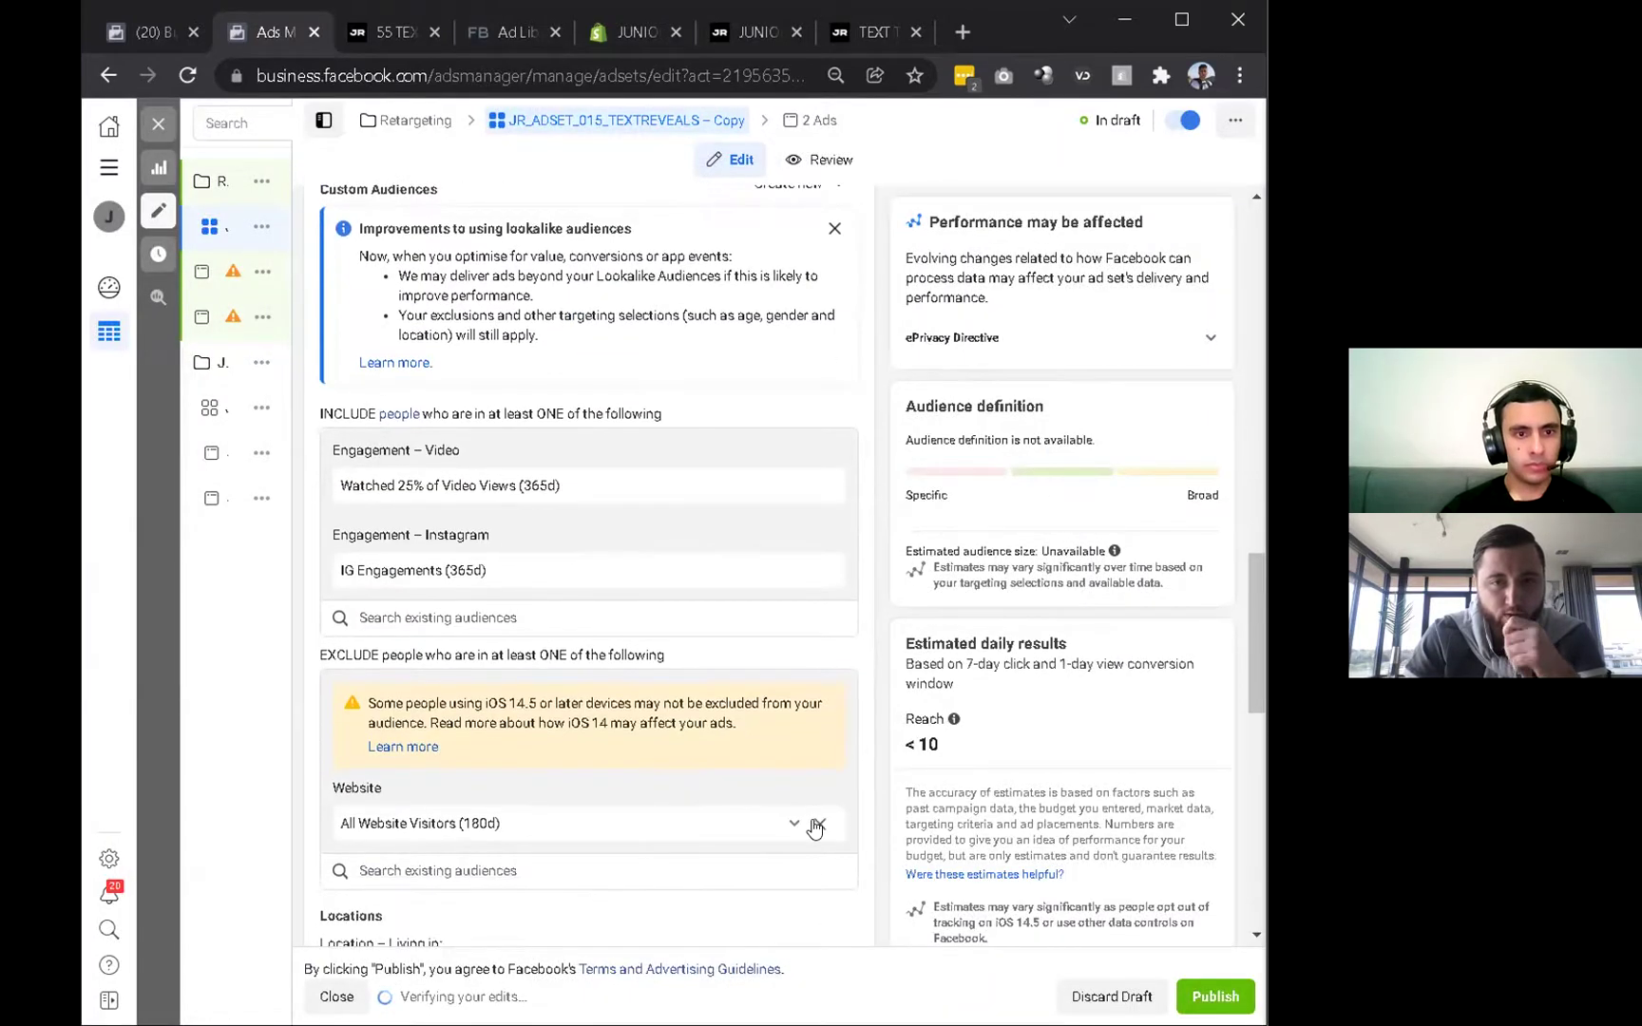
pyautogui.click(815, 824)
pyautogui.click(594, 614)
pyautogui.write('a')
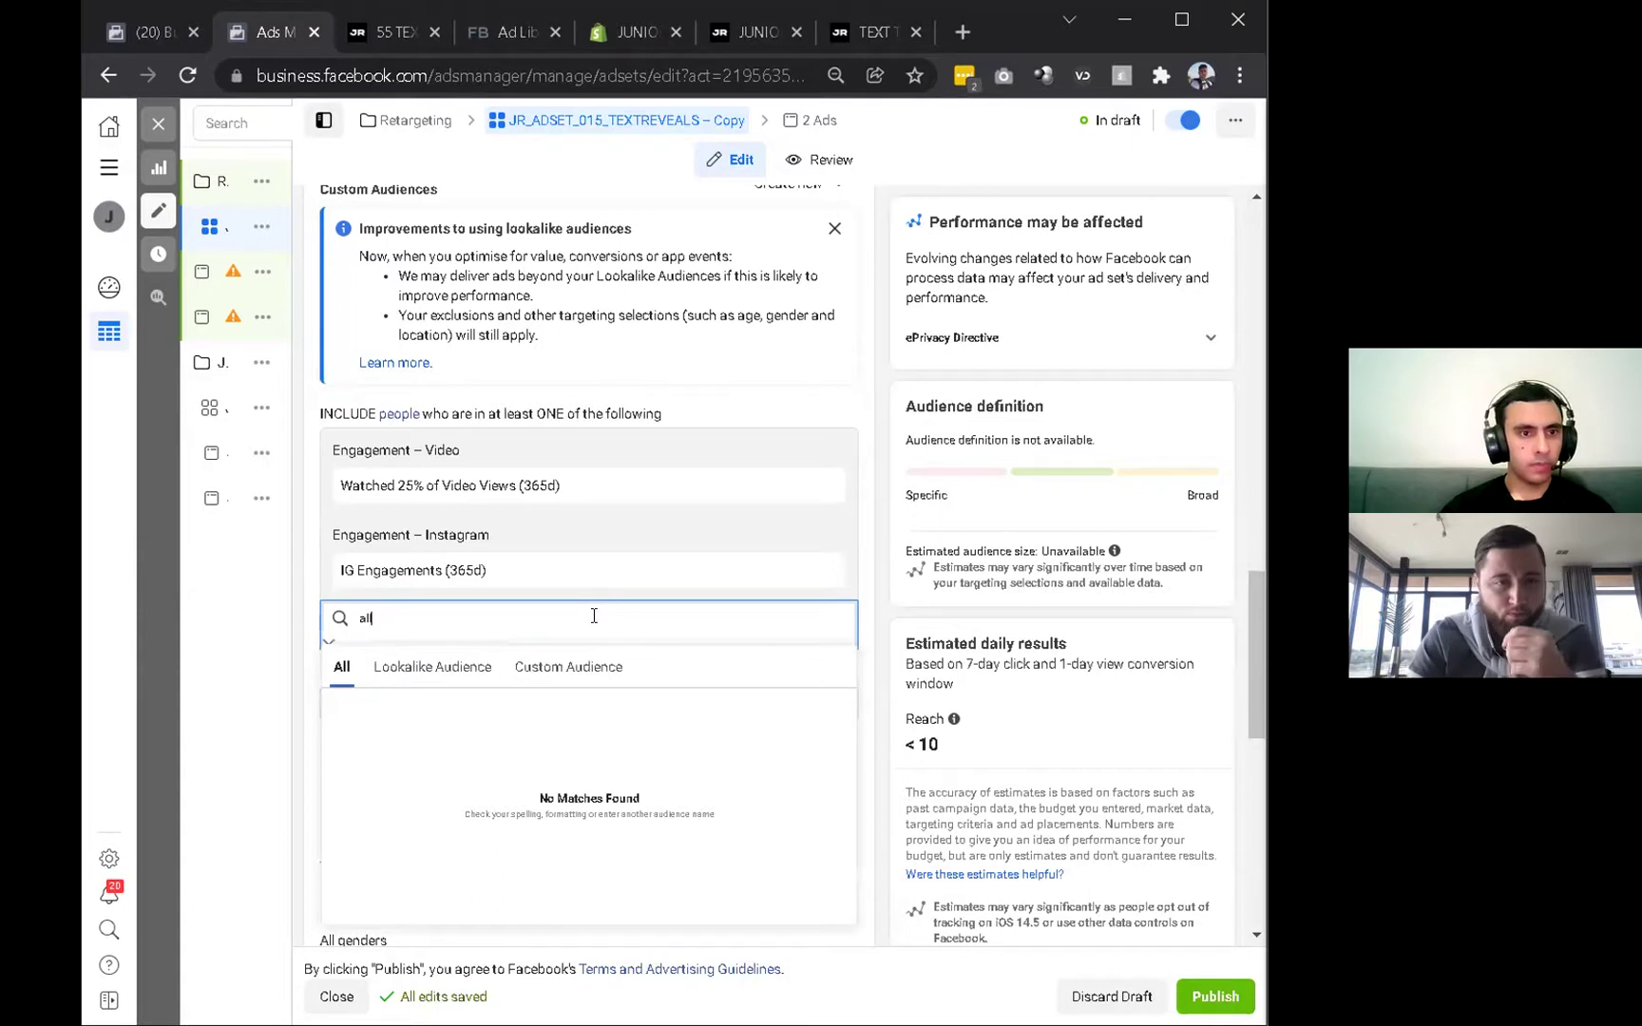
pyautogui.write('ll')
pyautogui.click(490, 700)
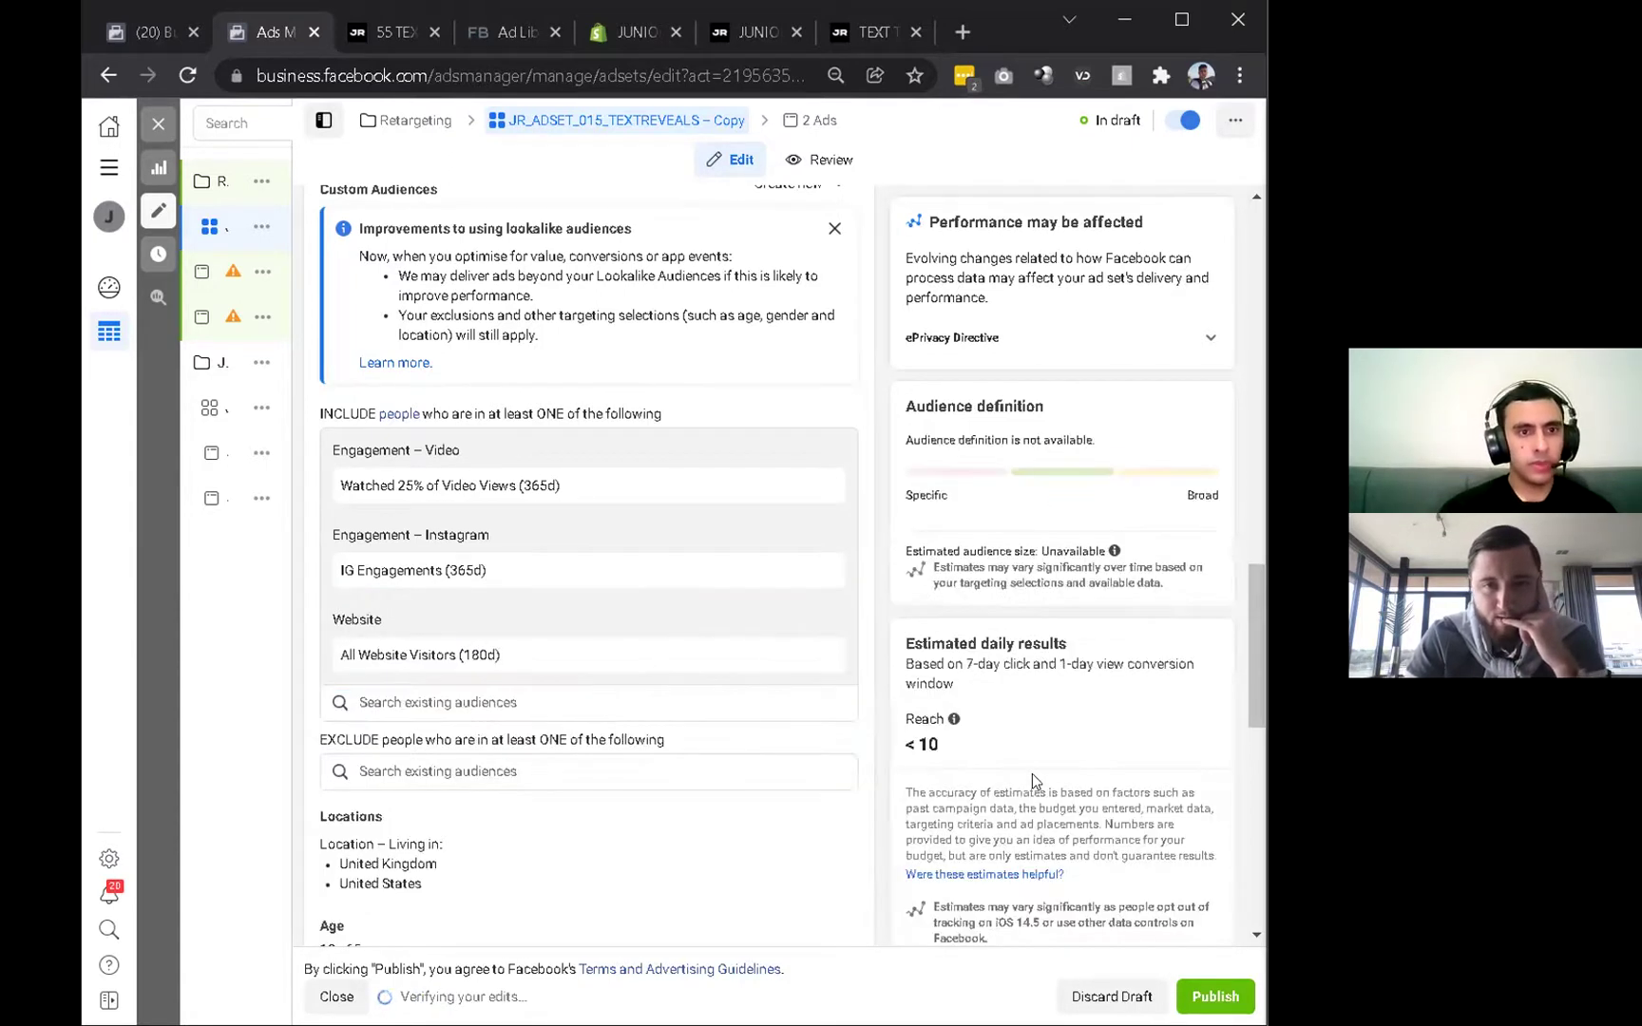
# Select the existing ad set name so it can be replaced.
pyautogui.scroll(-5, 744, 718)
pyautogui.scroll(10, 744, 720)
pyautogui.moveTo(569, 270); pyautogui.dragTo(323, 270)
# Name the ad set 'Retargeting Stack' and scroll through its audience and location settings.
pyautogui.write('JR')
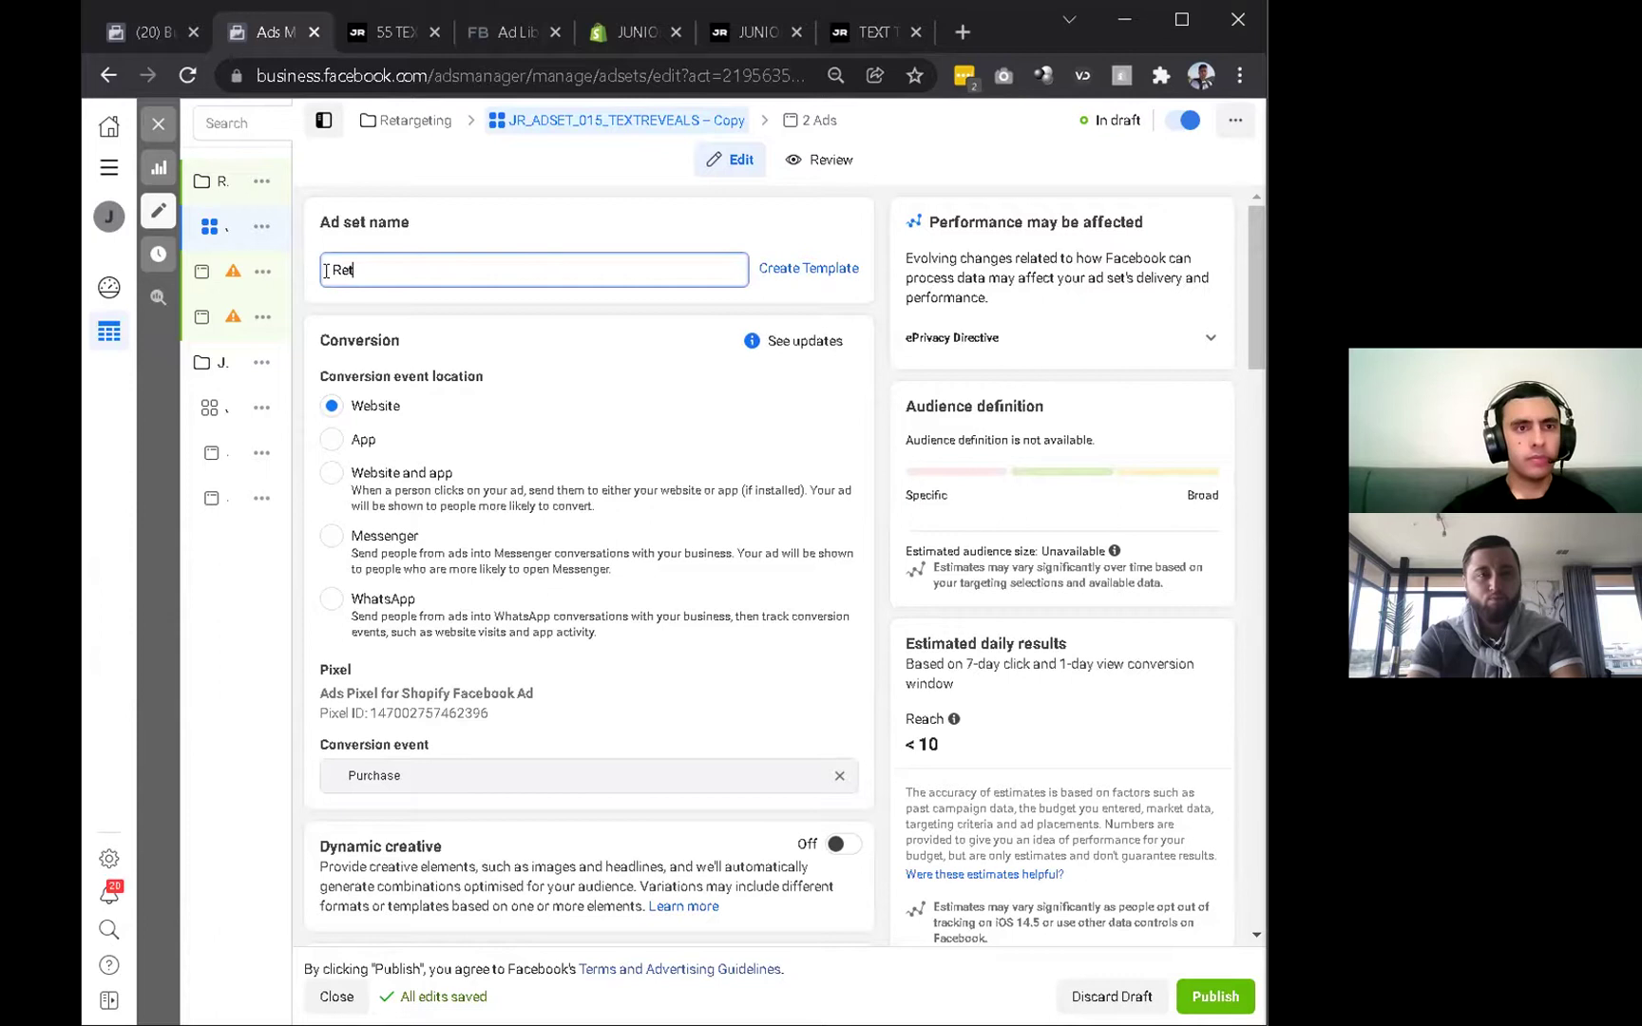
pyautogui.write('eting Stack')
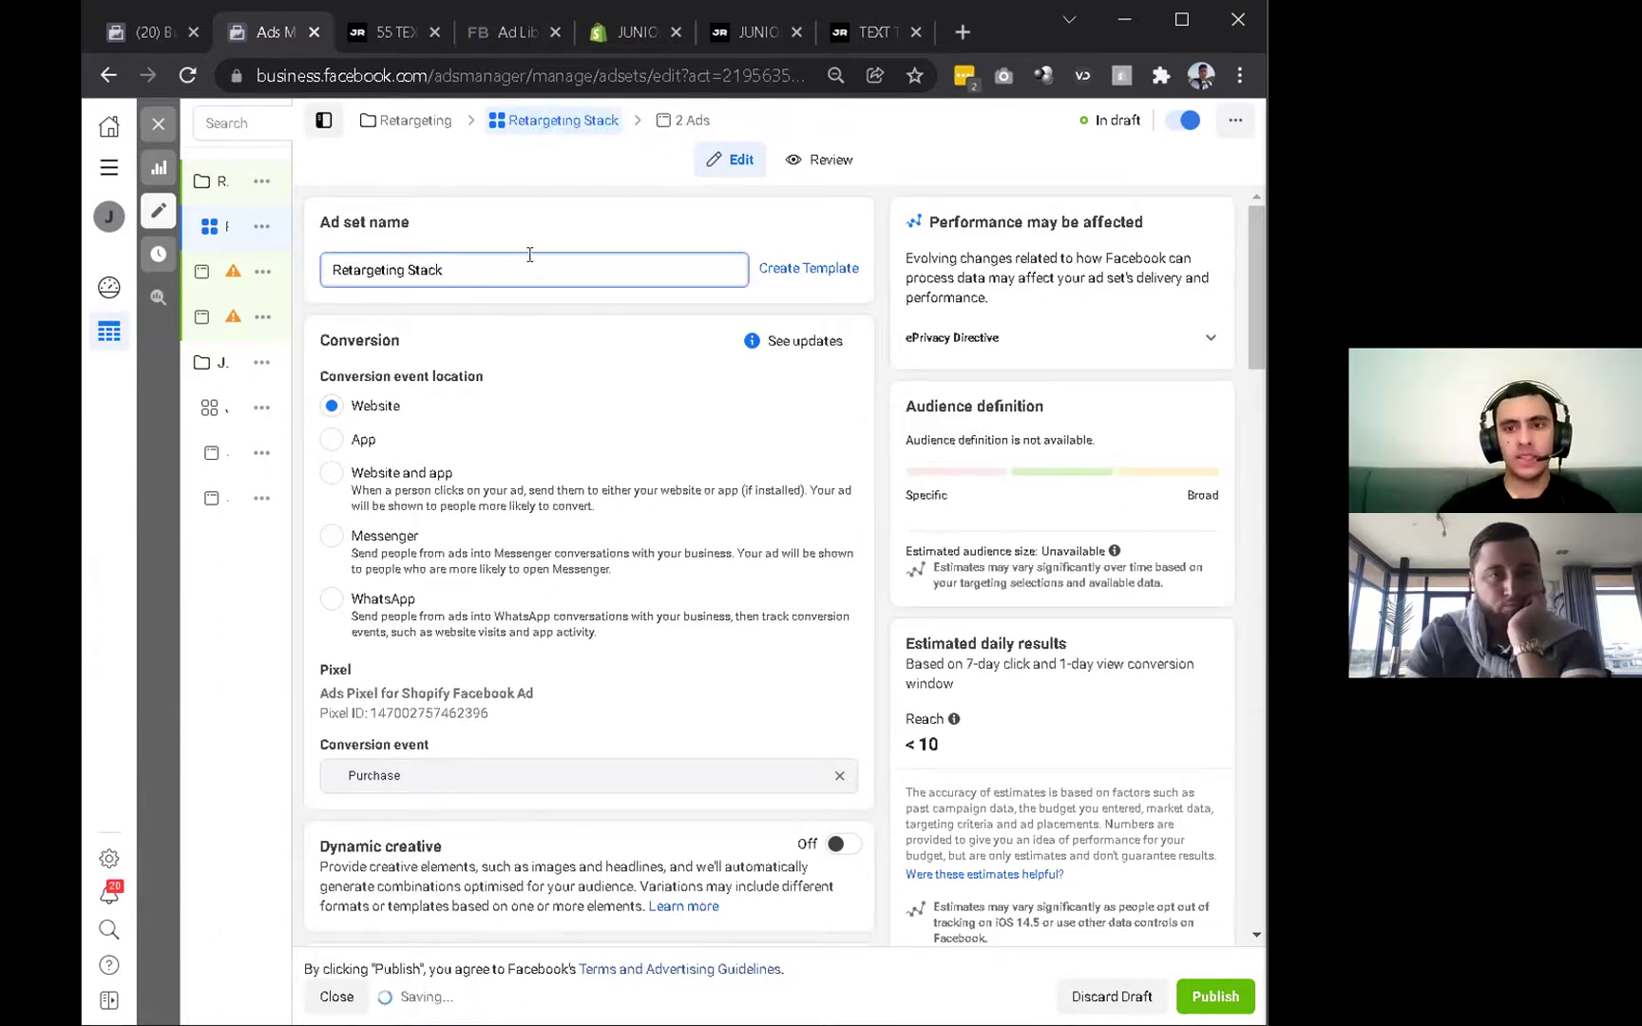
pyautogui.scroll(-2, 589, 337)
pyautogui.scroll(-10, 590, 344)
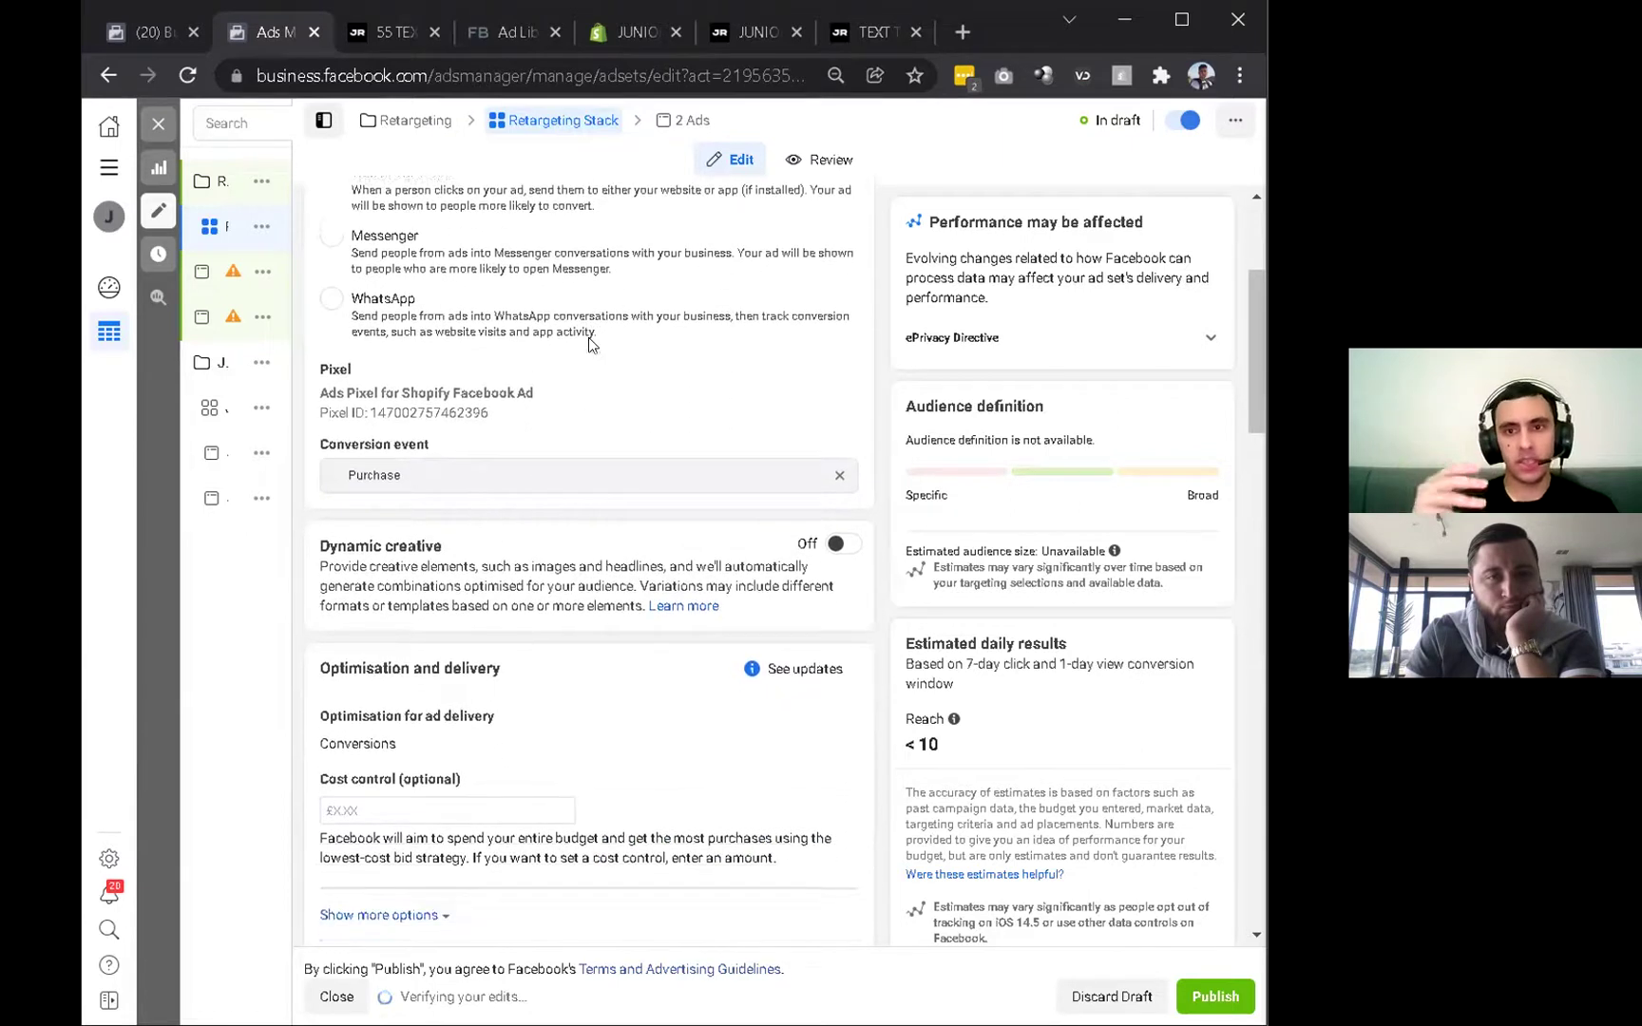
pyautogui.scroll(-4, 589, 344)
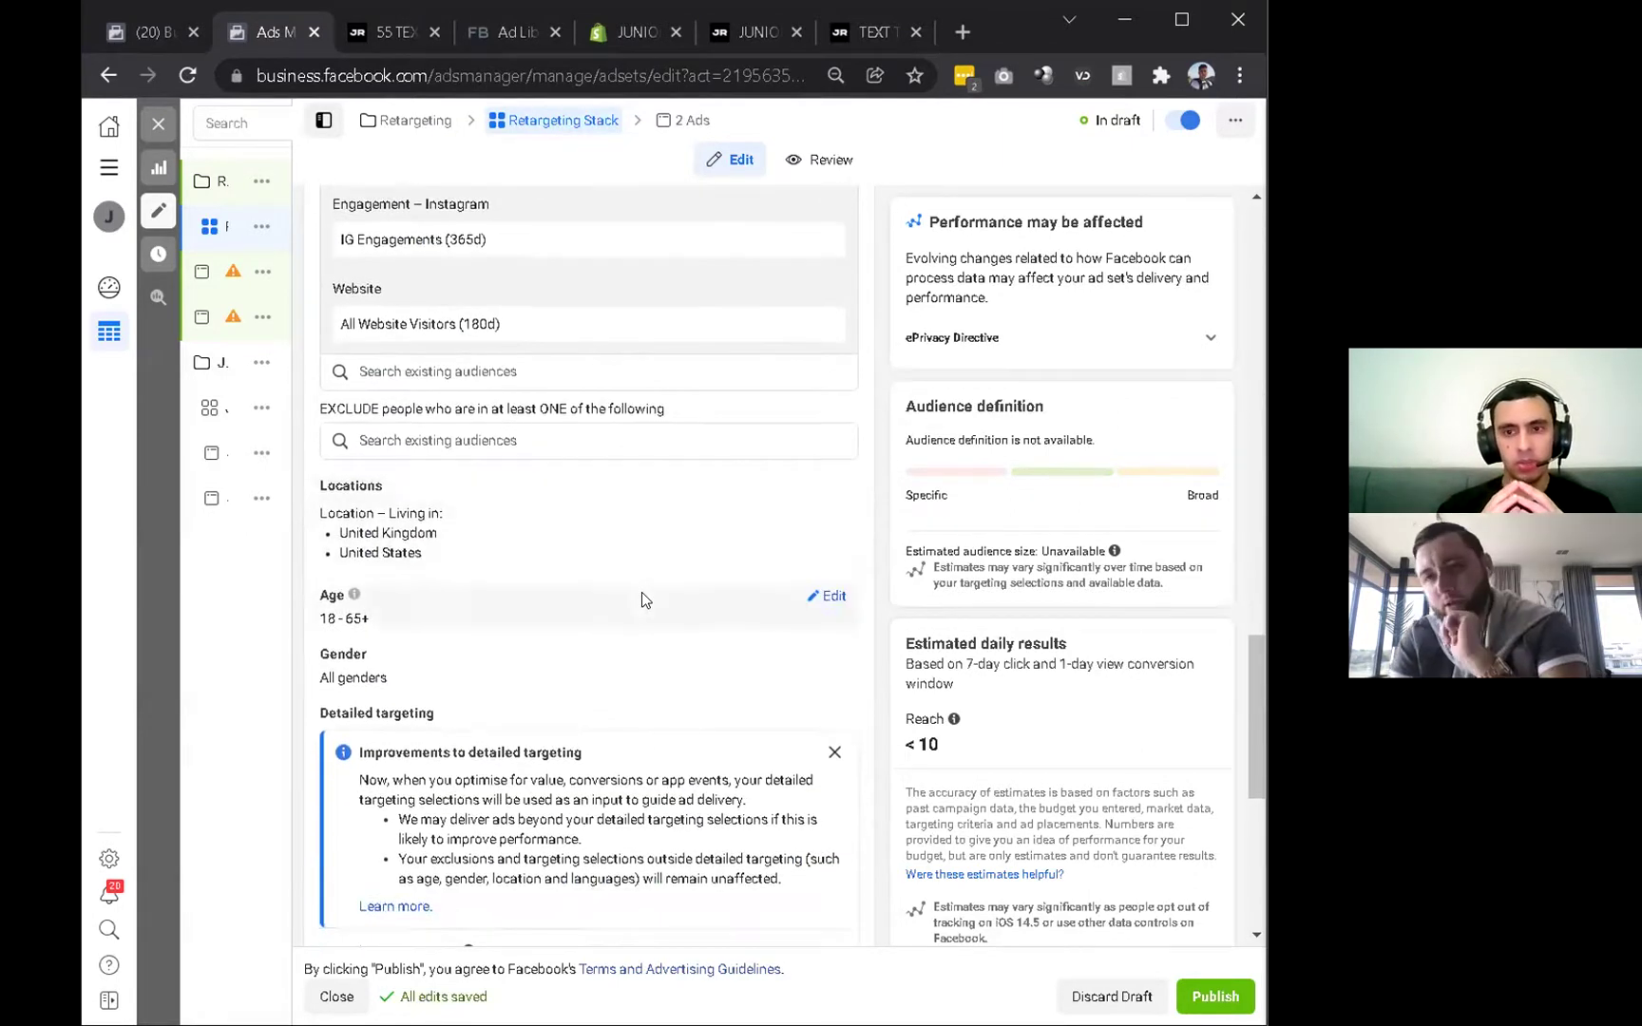
pyautogui.scroll(-1, 636, 638)
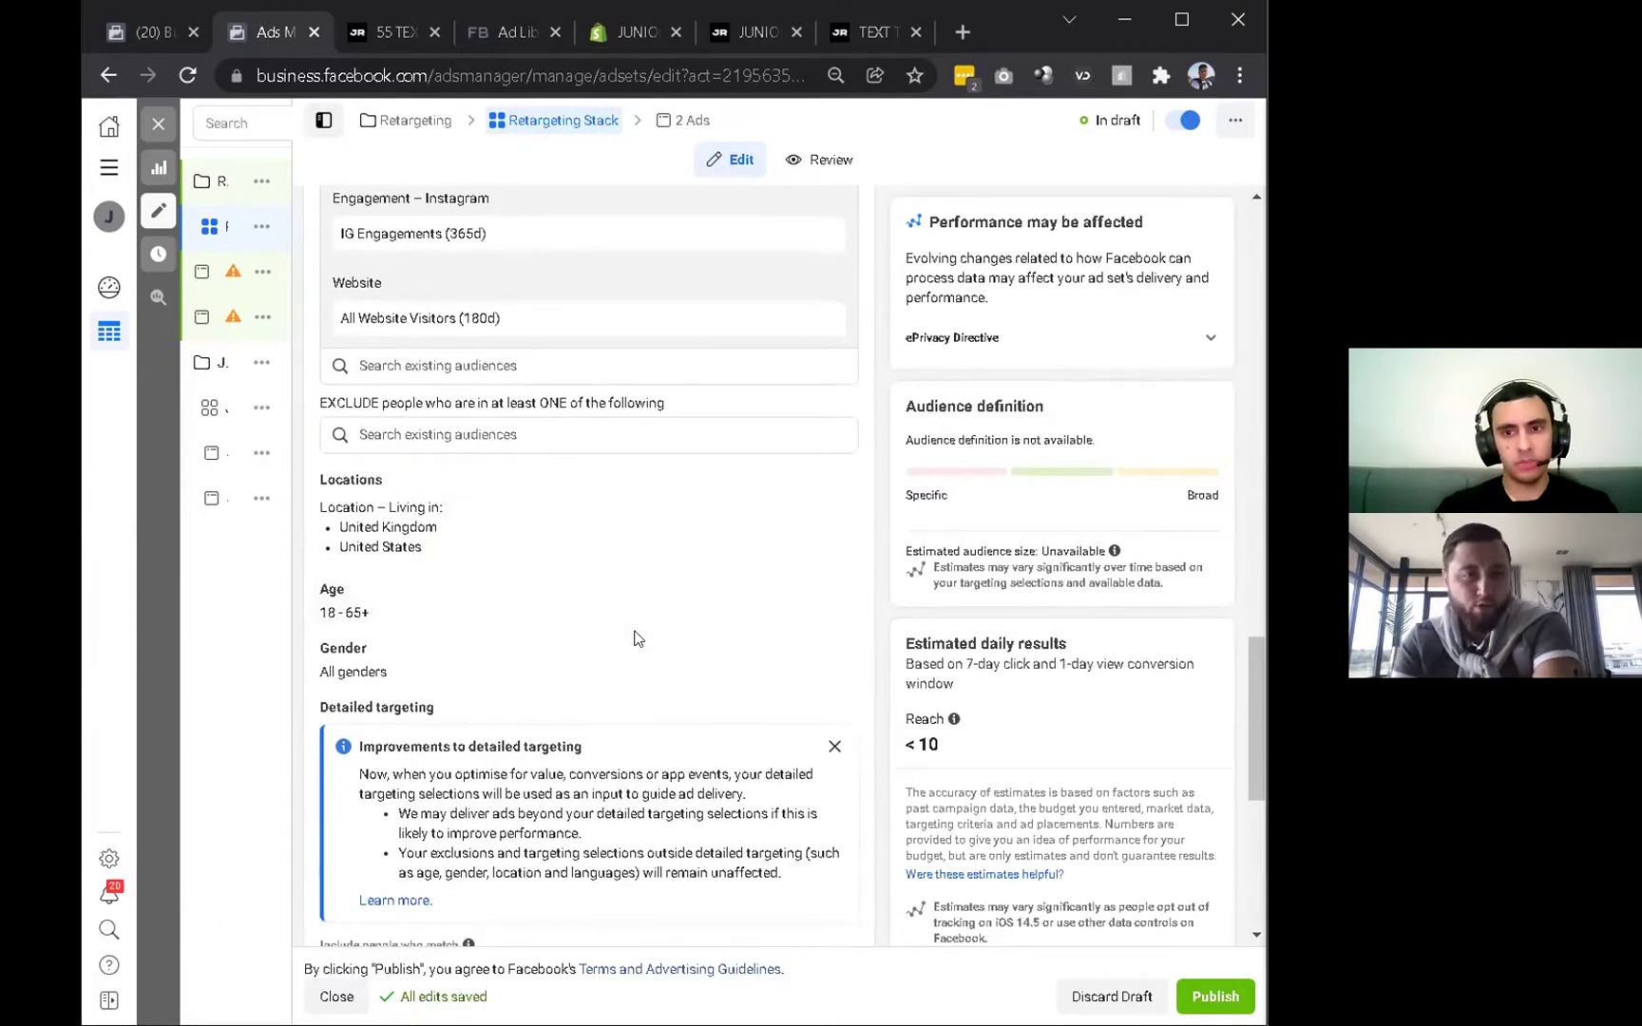
pyautogui.scroll(-6, 636, 638)
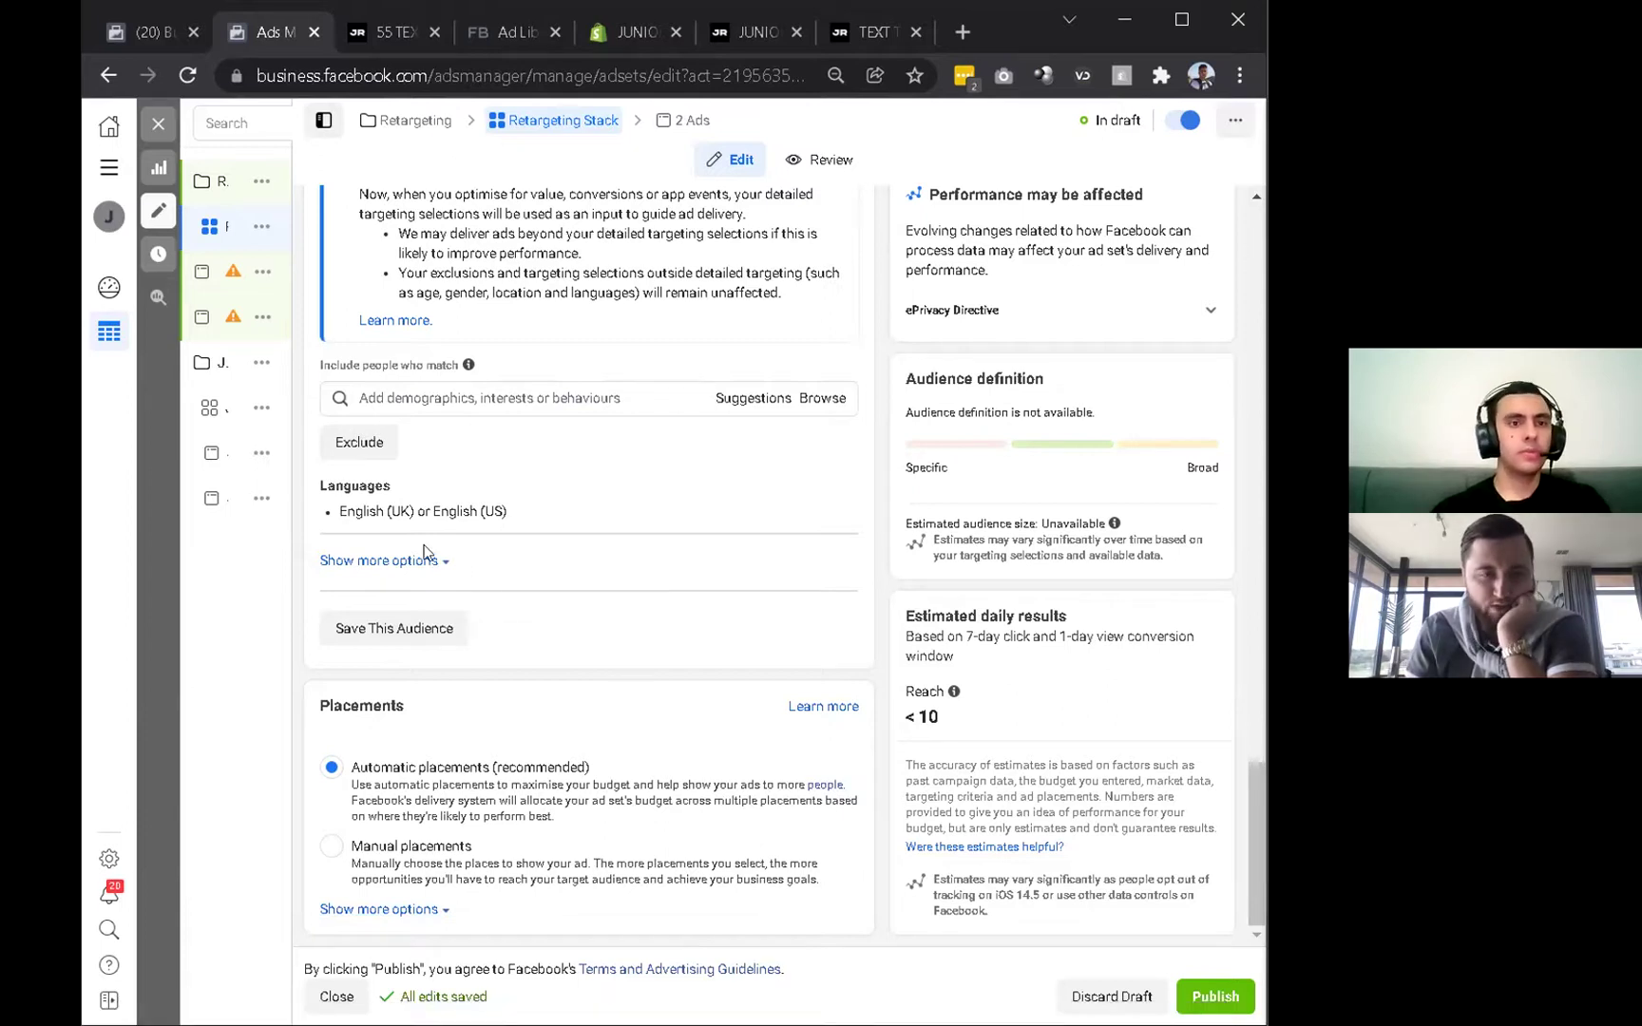
# Reveal more placement options, keeping automatic placements, and close the ad set editor.
pyautogui.scroll(10, 422, 562)
pyautogui.moveTo(466, 537)
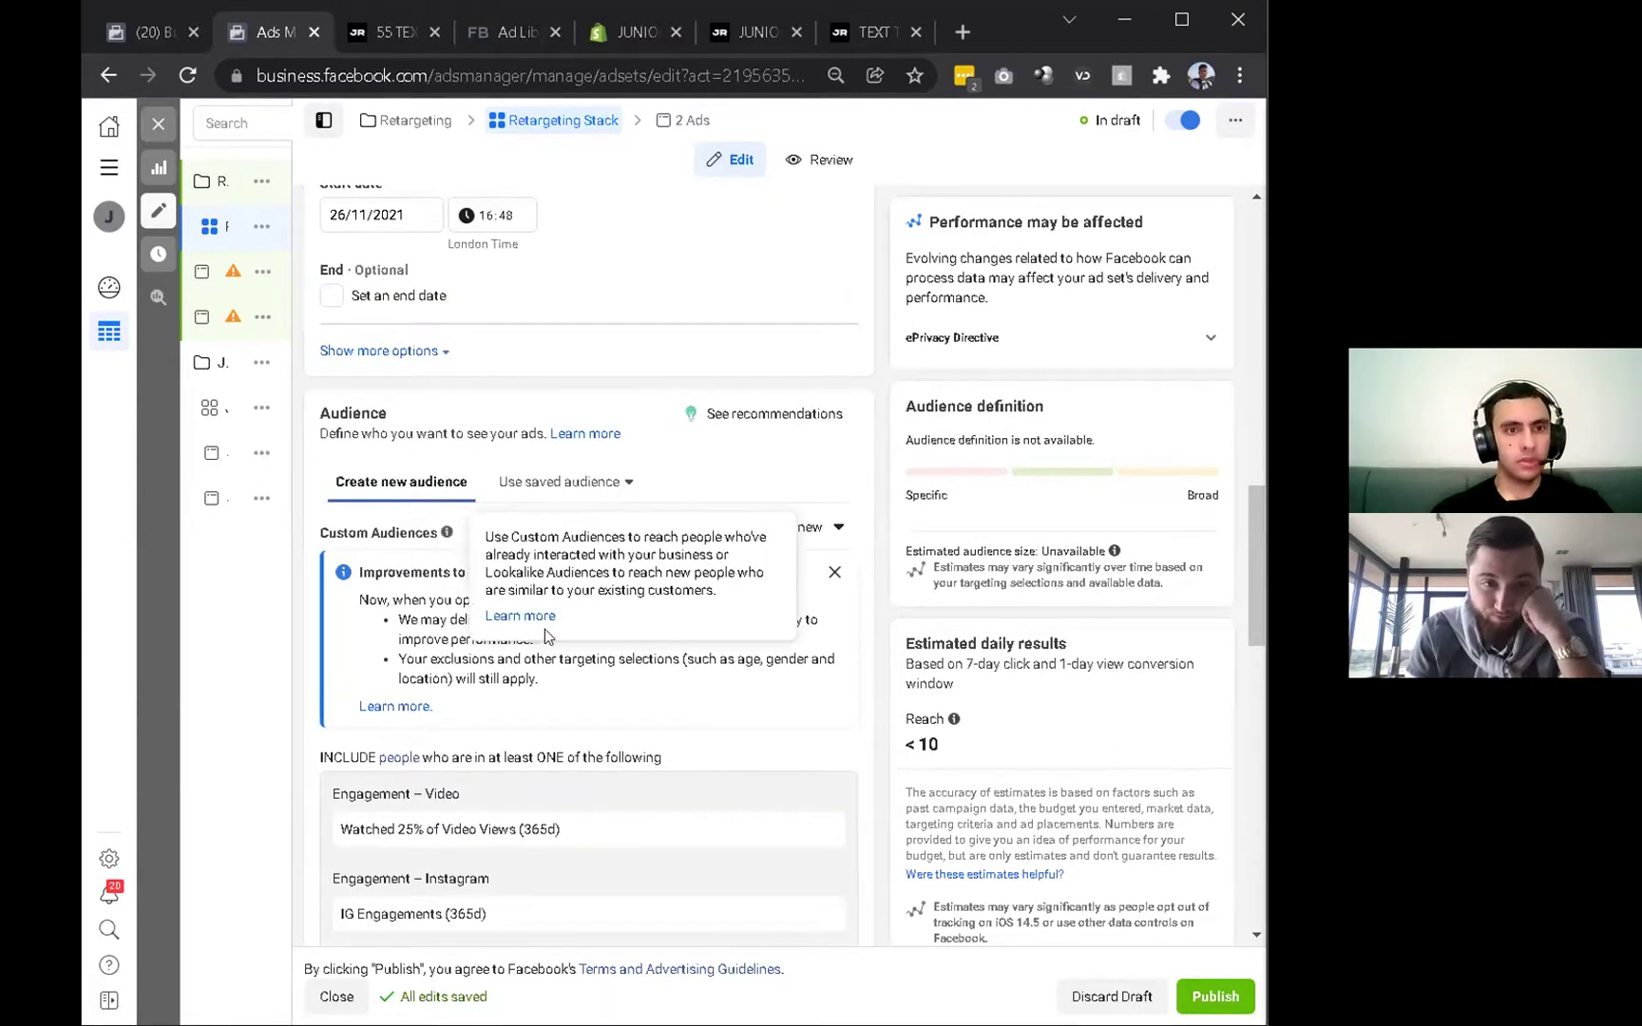
pyautogui.scroll(-10, 668, 788)
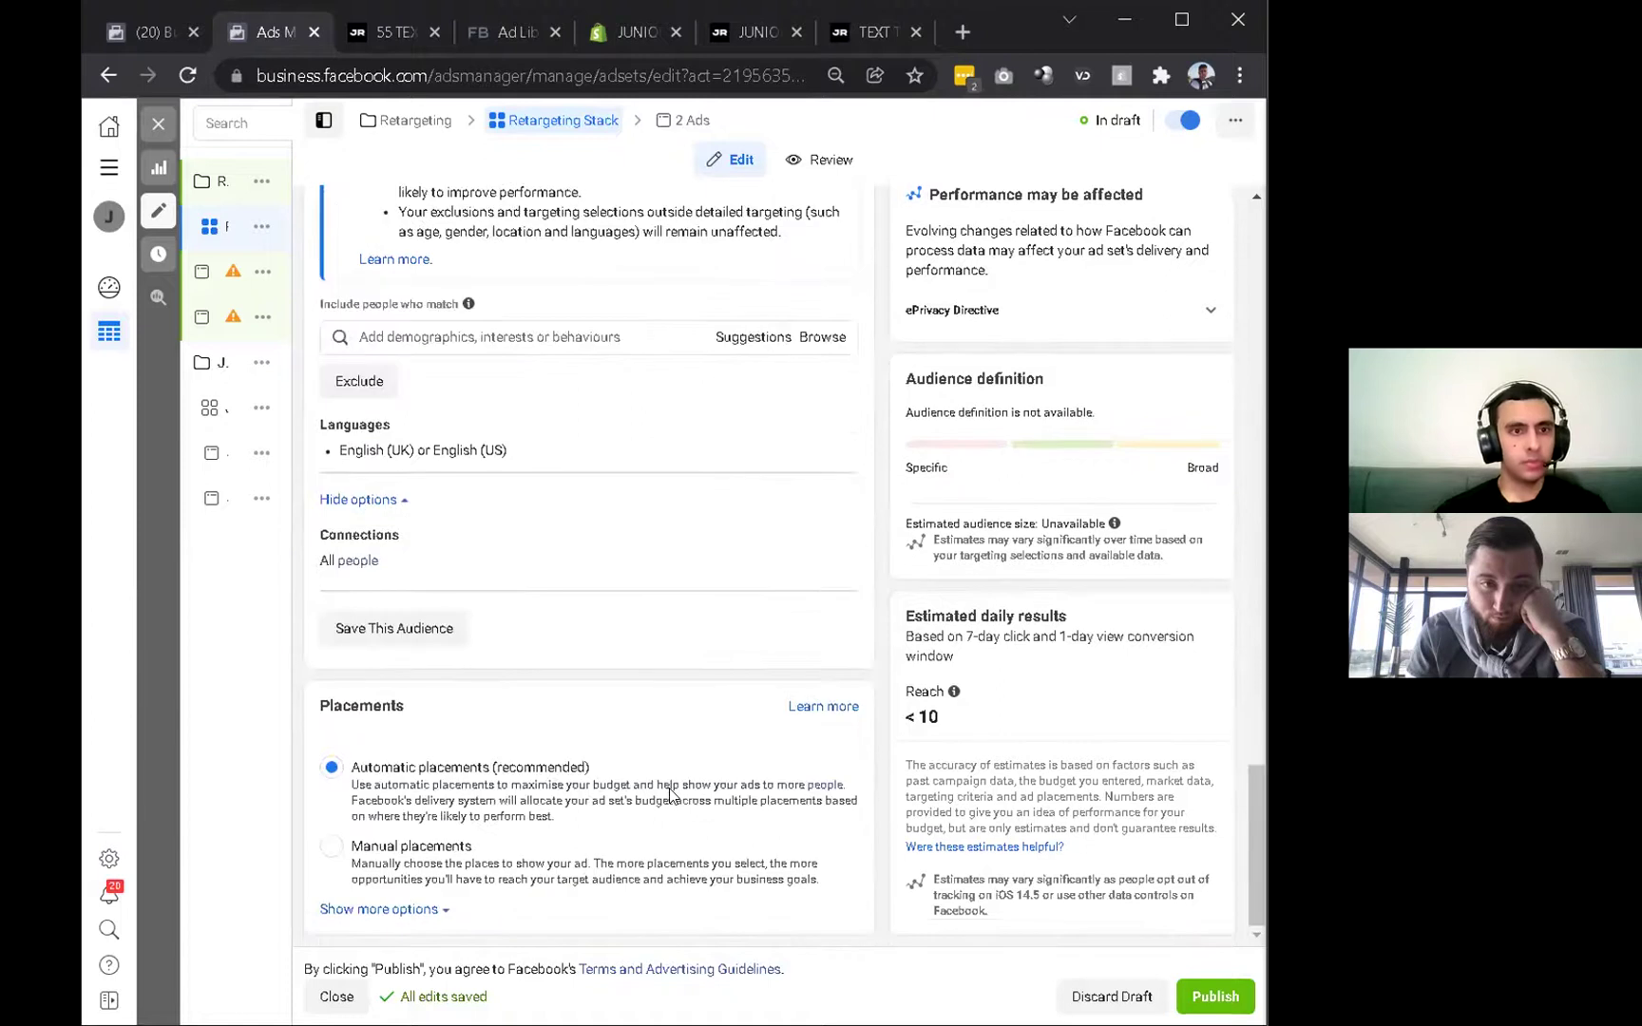
pyautogui.click(380, 909)
pyautogui.scroll(-4, 777, 826)
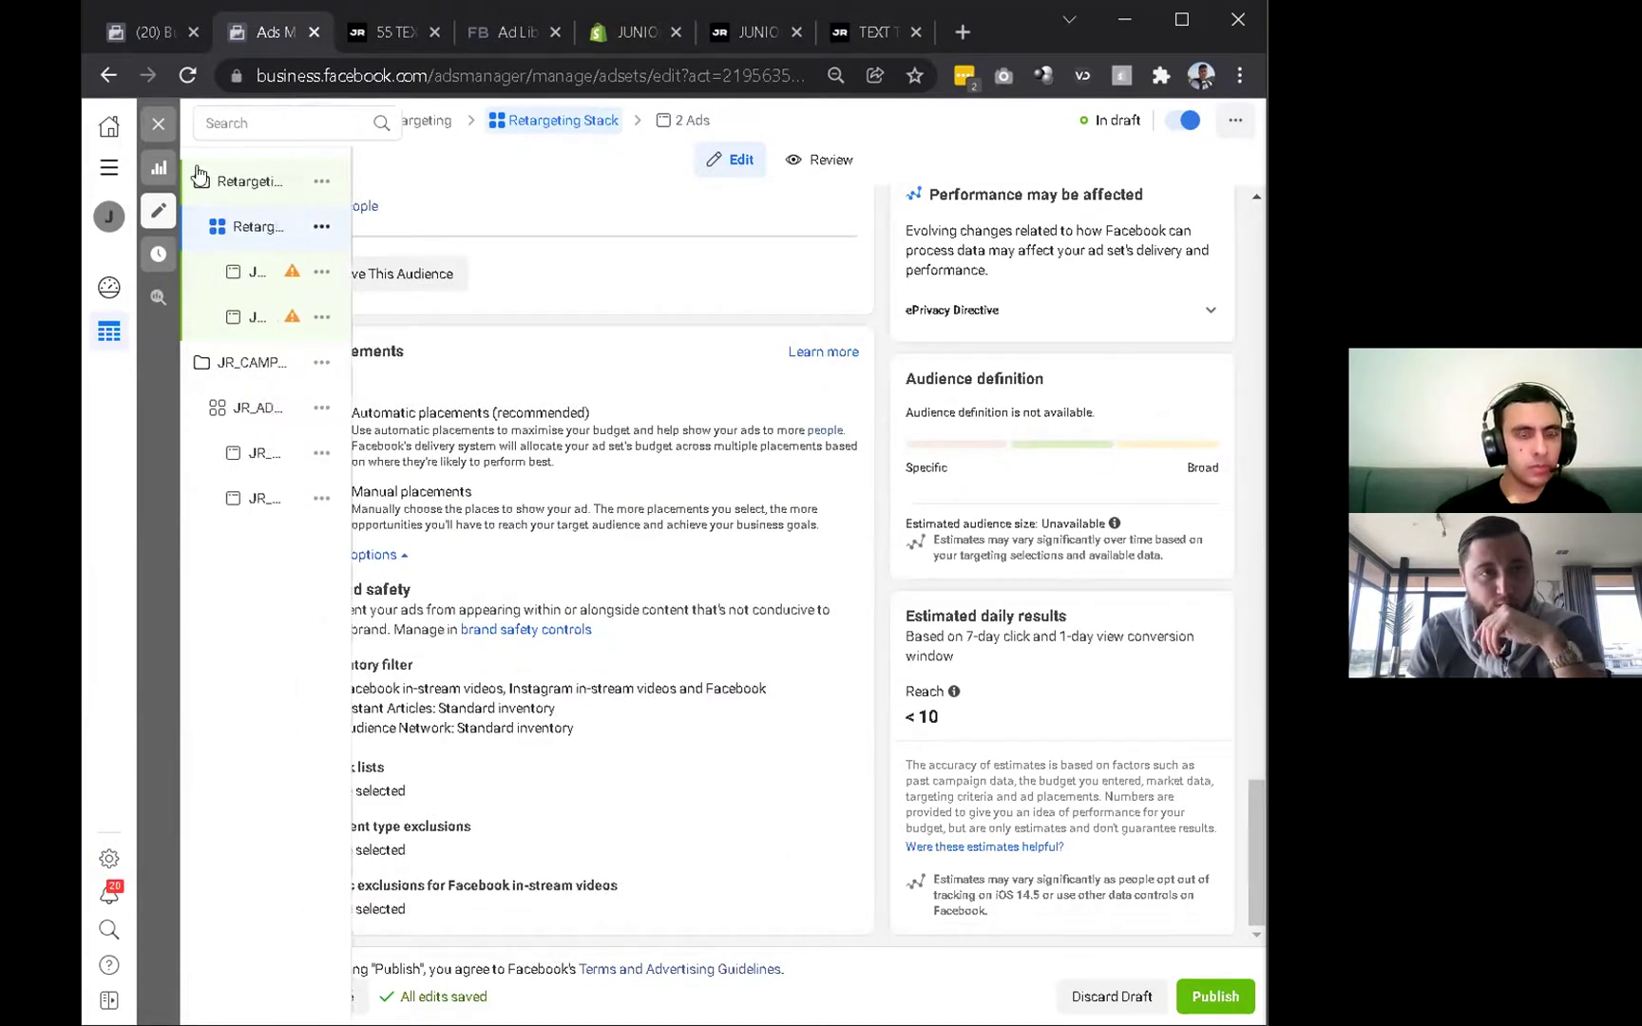
pyautogui.click(158, 124)
# Review the ads inside the ad set and return to the ads list.
pyautogui.click(1000, 220)
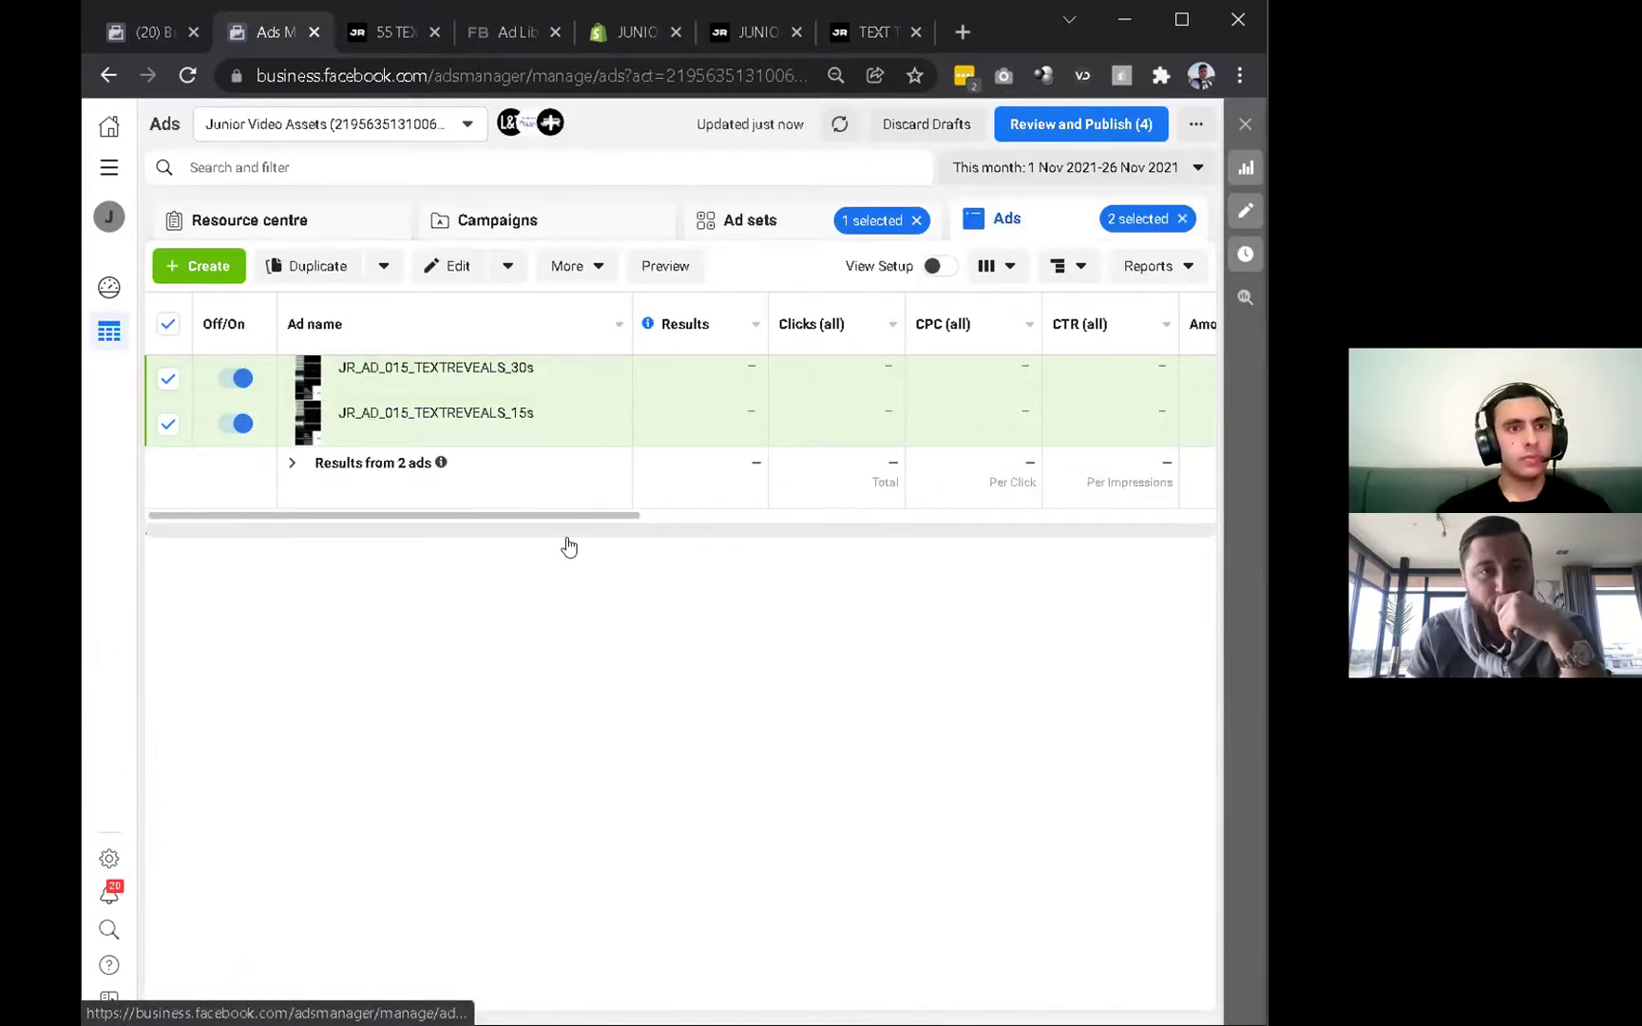
pyautogui.scroll(-10, 690, 671)
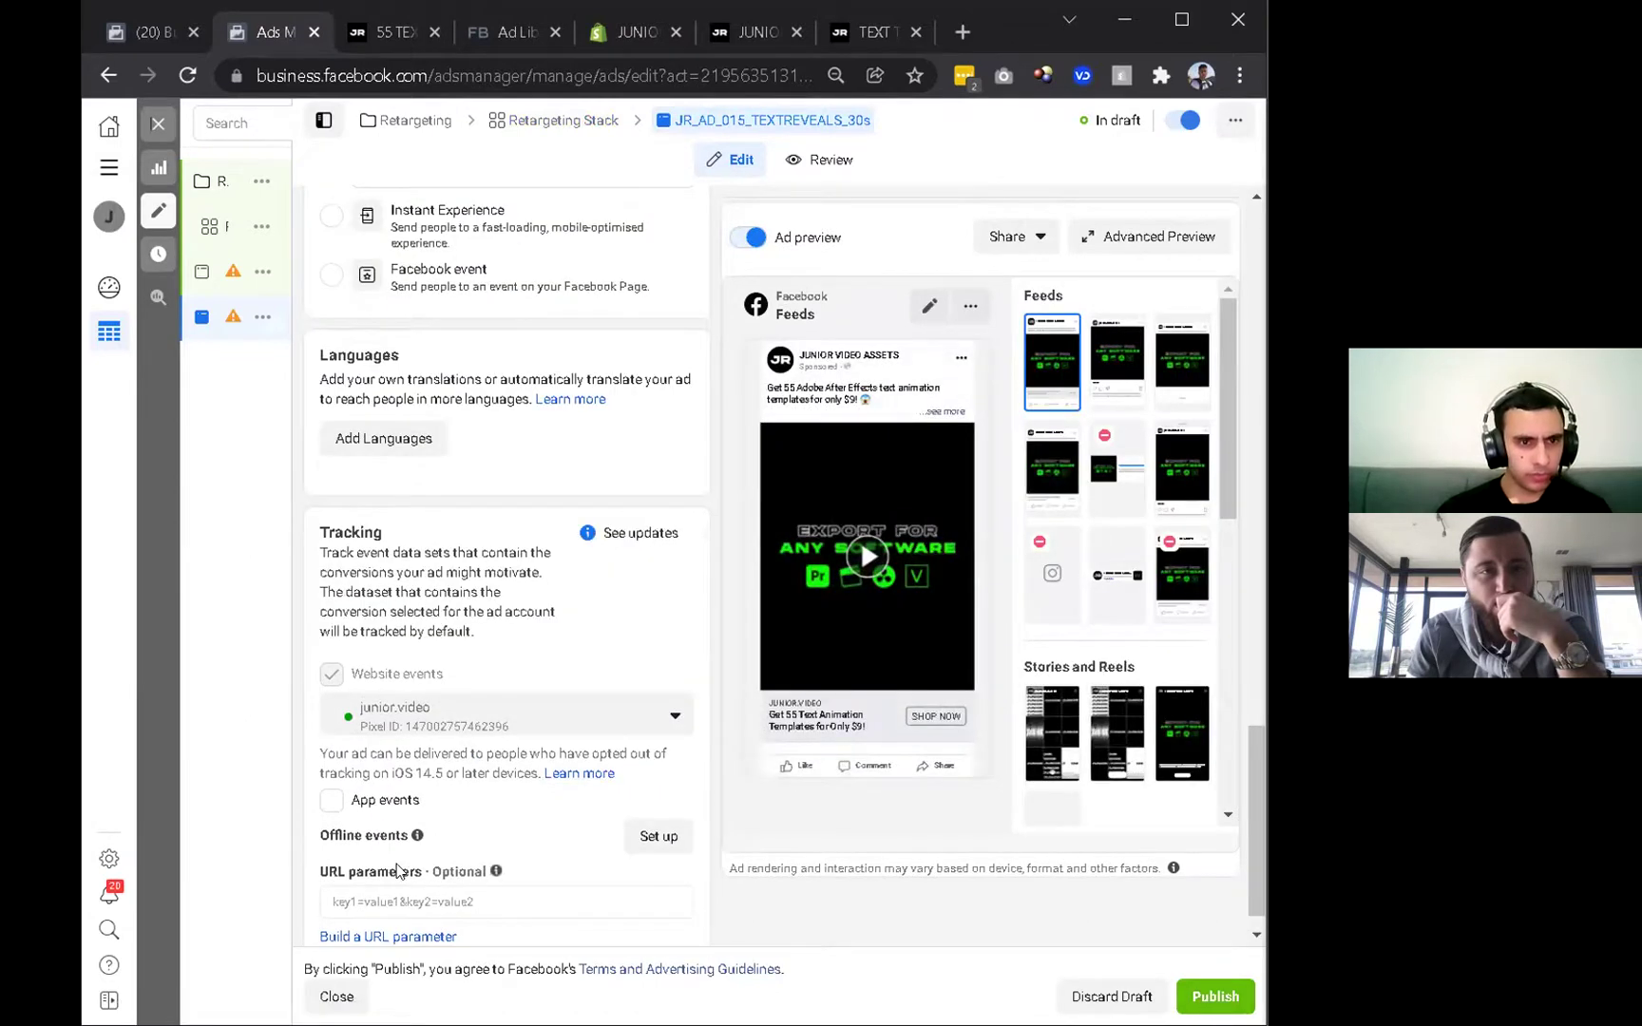
pyautogui.scroll(10, 604, 797)
pyautogui.click(158, 124)
# Review and publish all drafted changes, then show the ad sets list.
pyautogui.click(1065, 138)
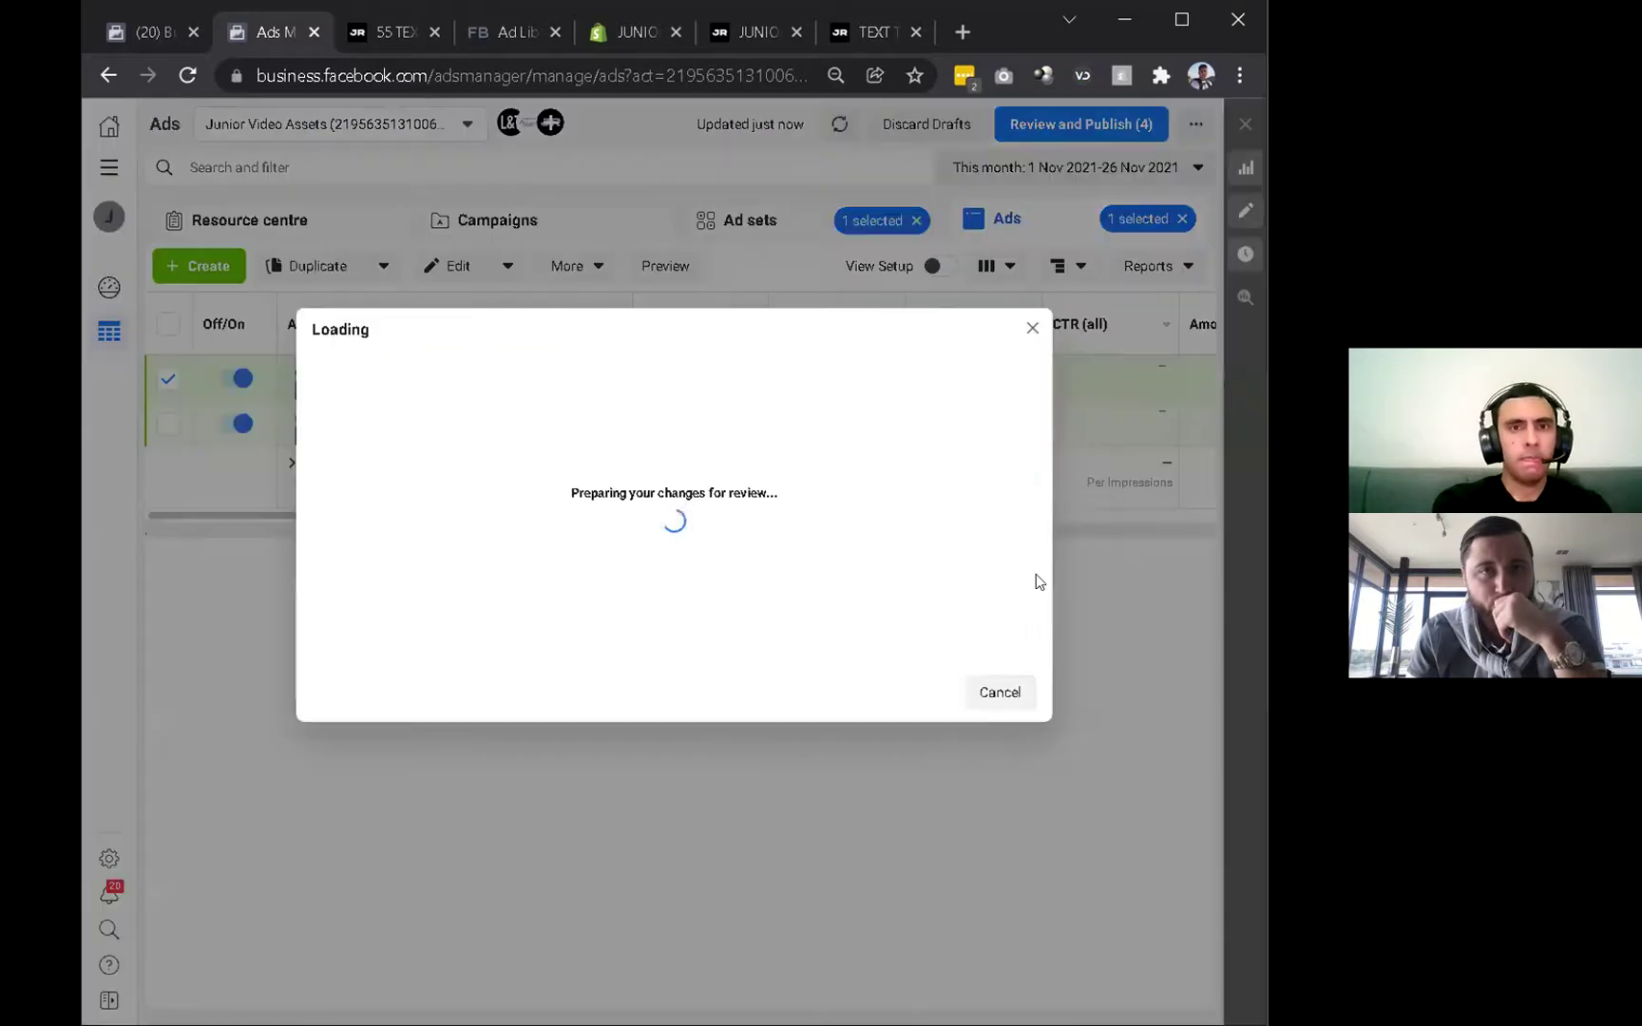
pyautogui.click(997, 719)
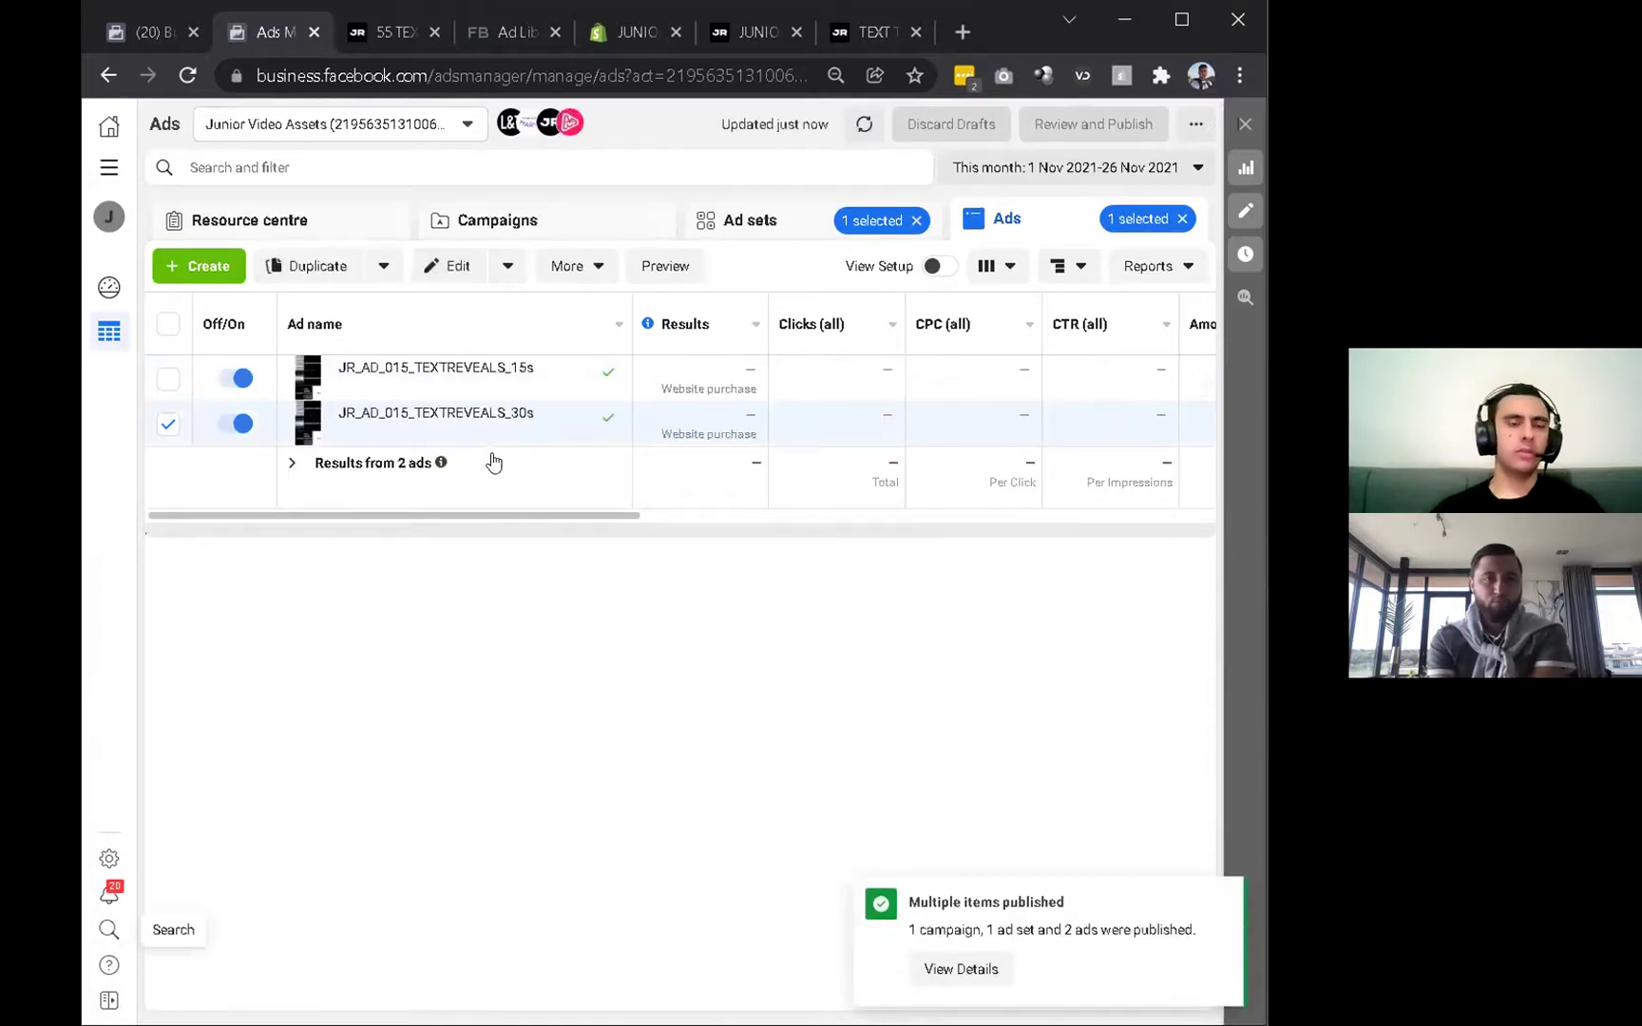
pyautogui.click(760, 224)
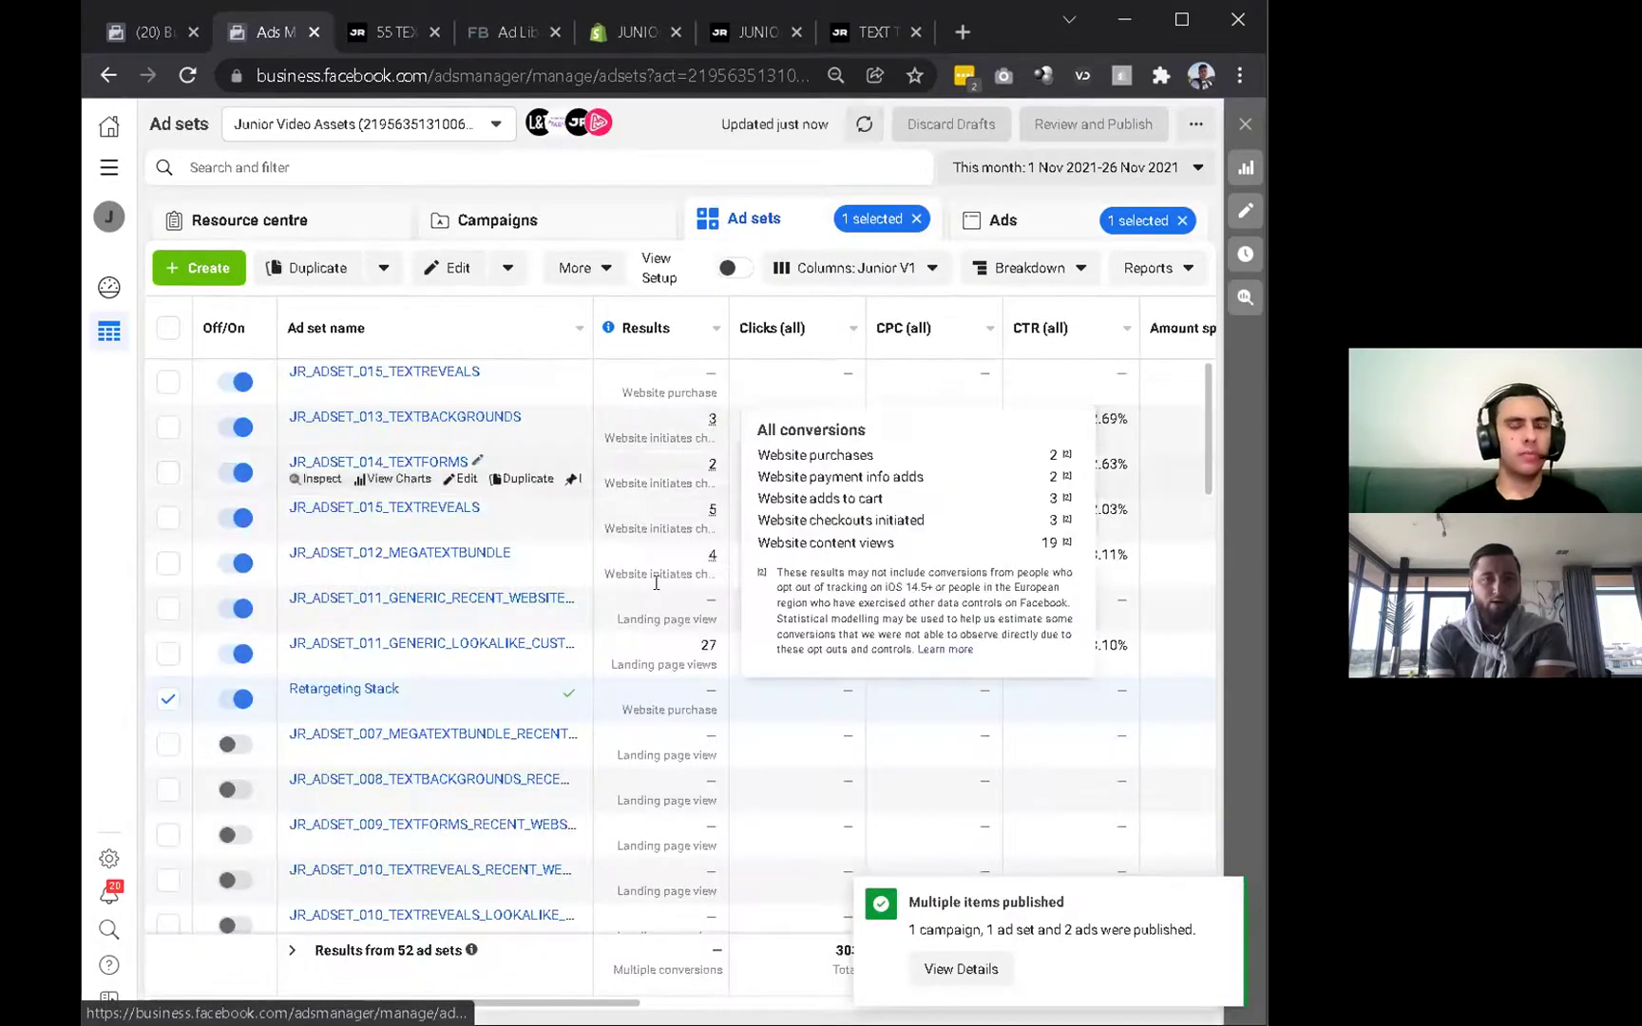
# Rename the JR_ADSET_015_TEXTREVEALS ad set to 'Purchase Conversions', publish it, and go to Shopify.
pyautogui.click(669, 559)
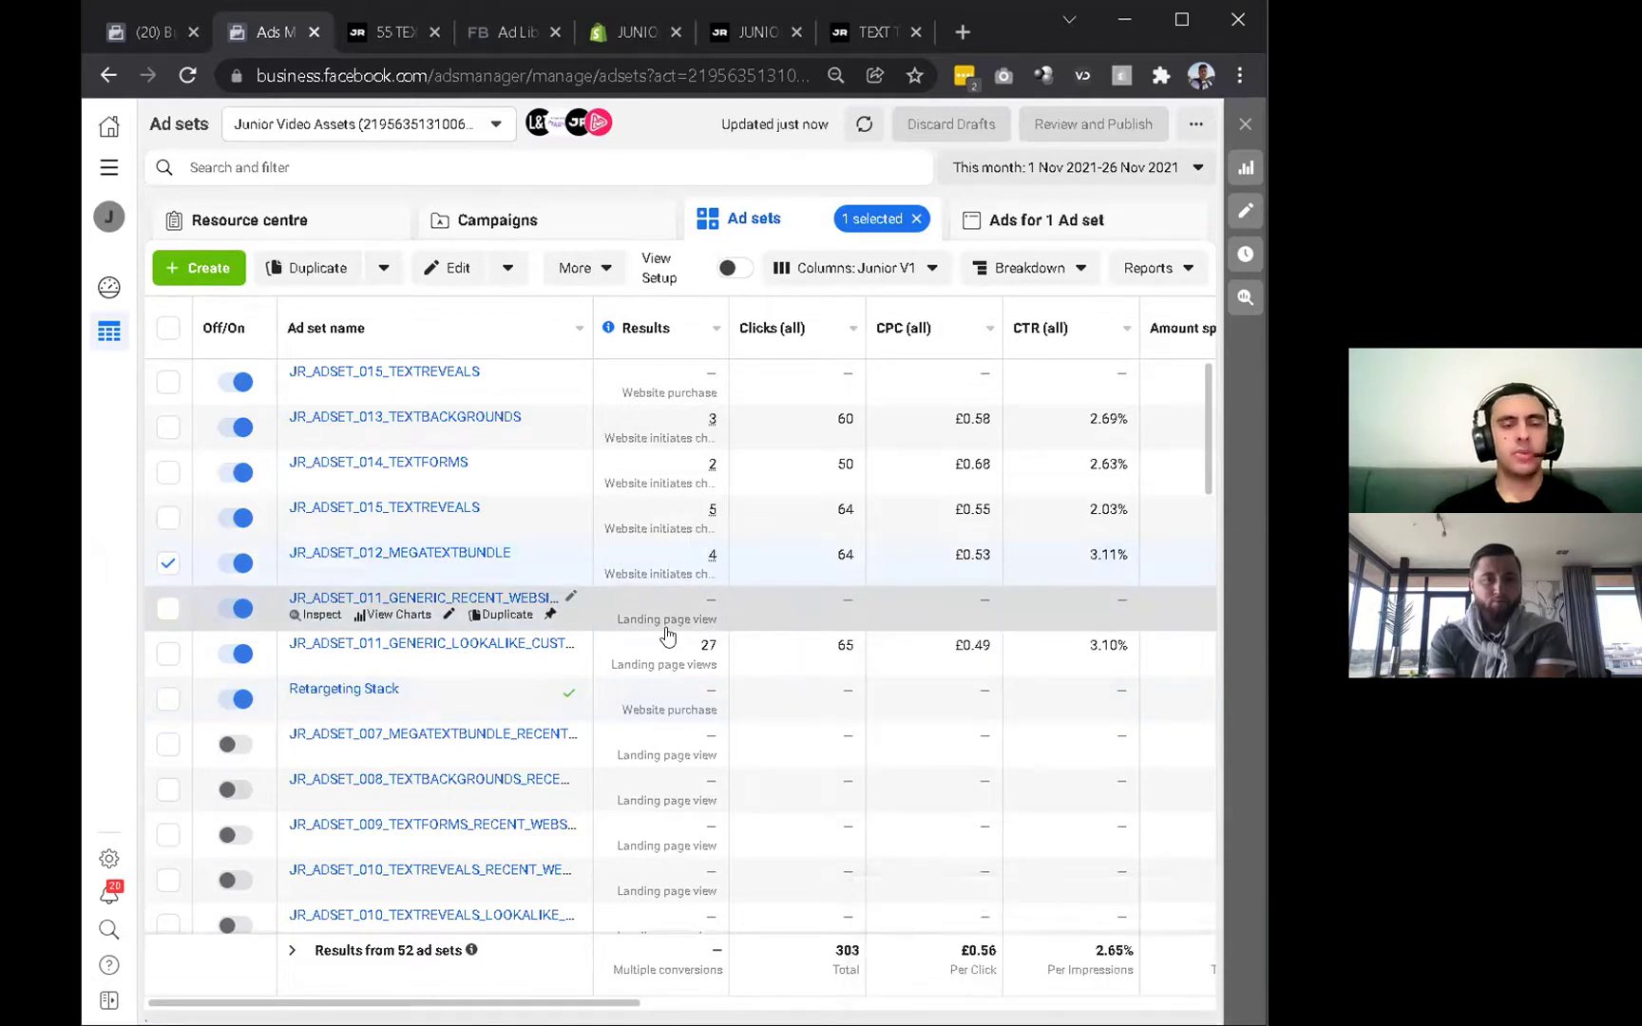
pyautogui.hscroll(5, 902, 647)
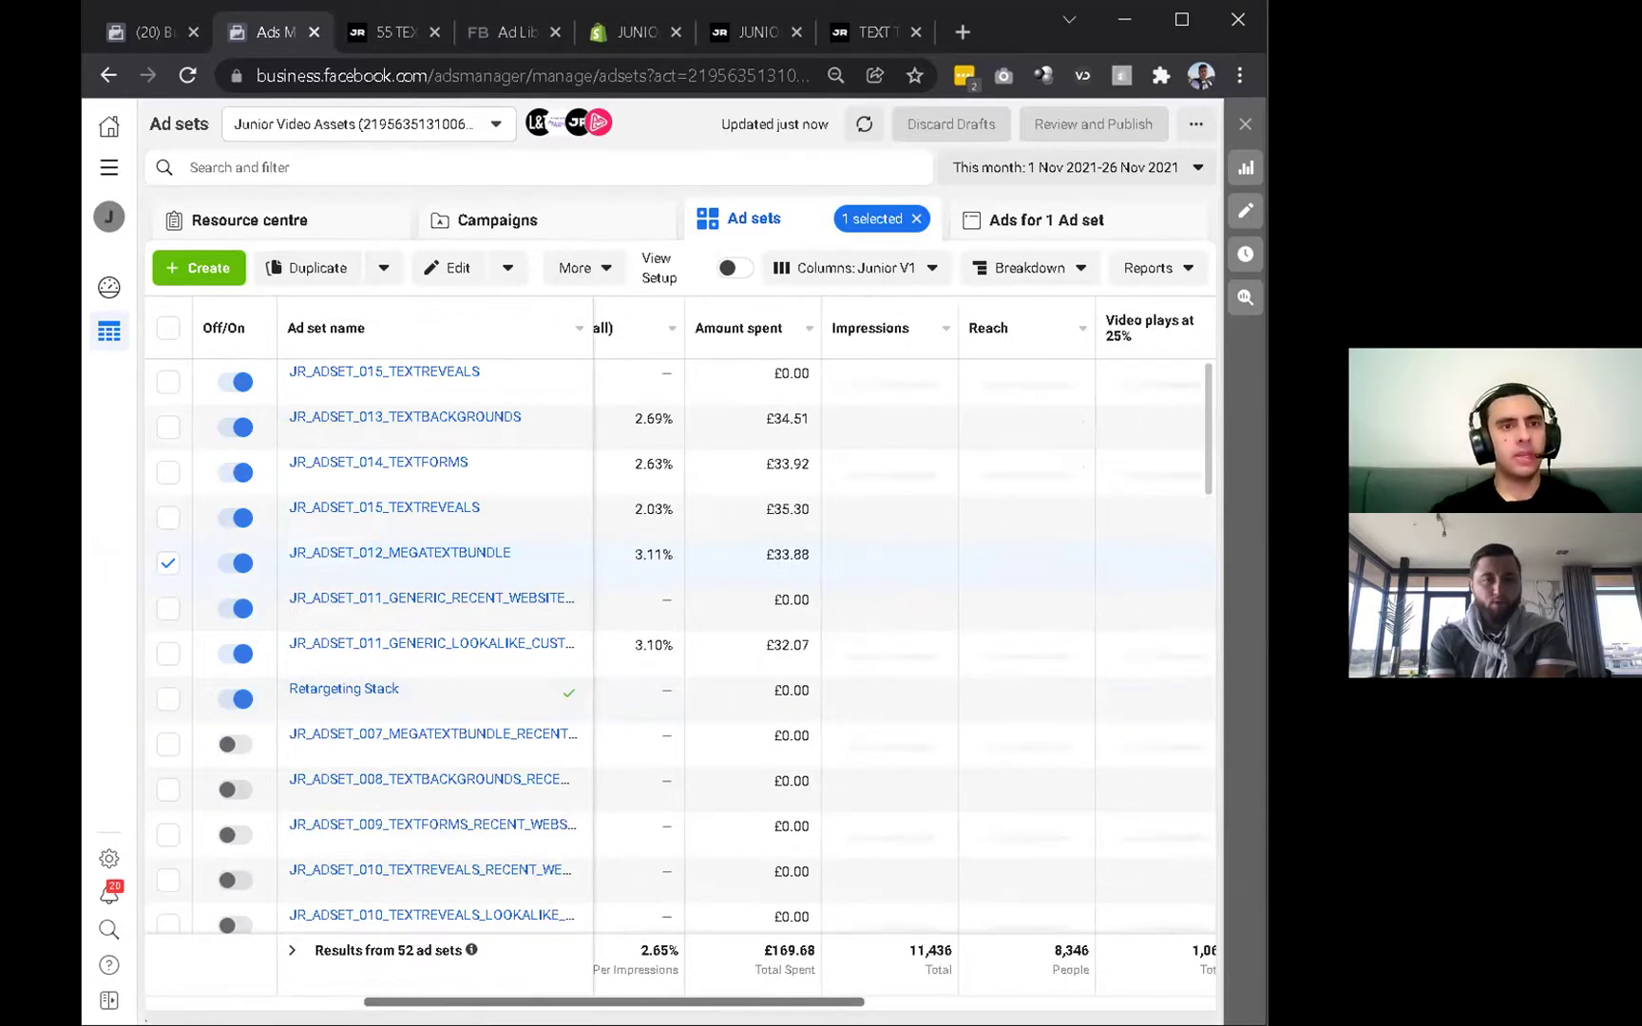
pyautogui.hscroll(-5, 317, 984)
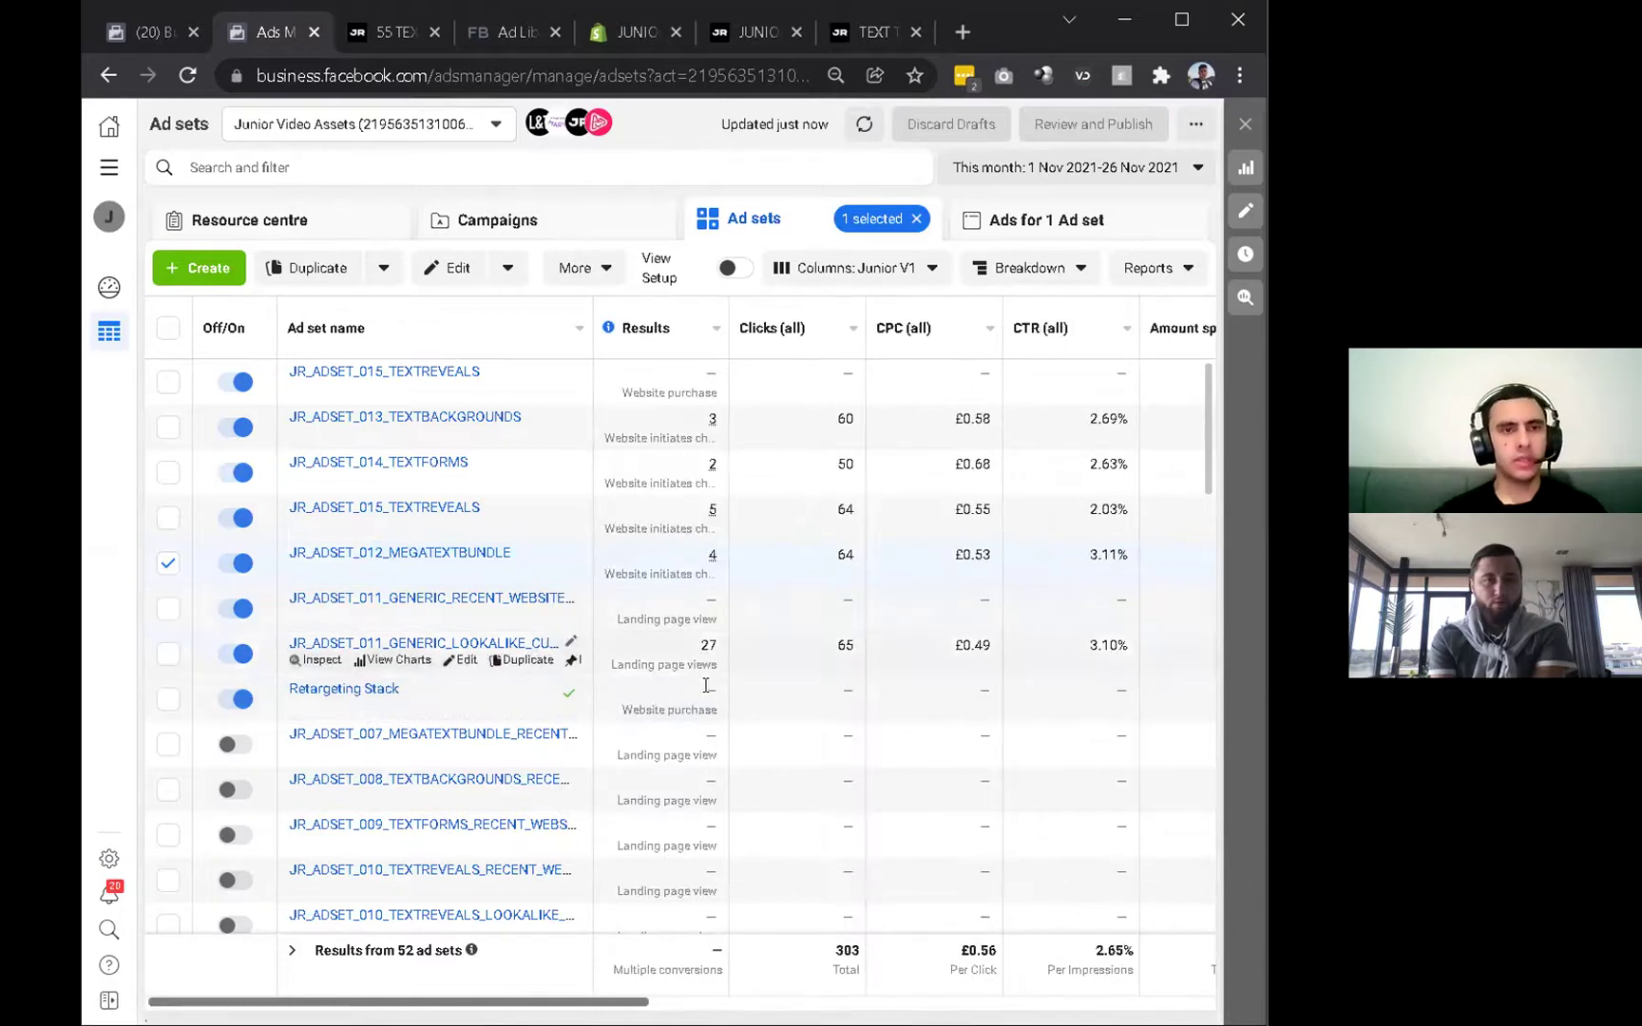
pyautogui.click(489, 371)
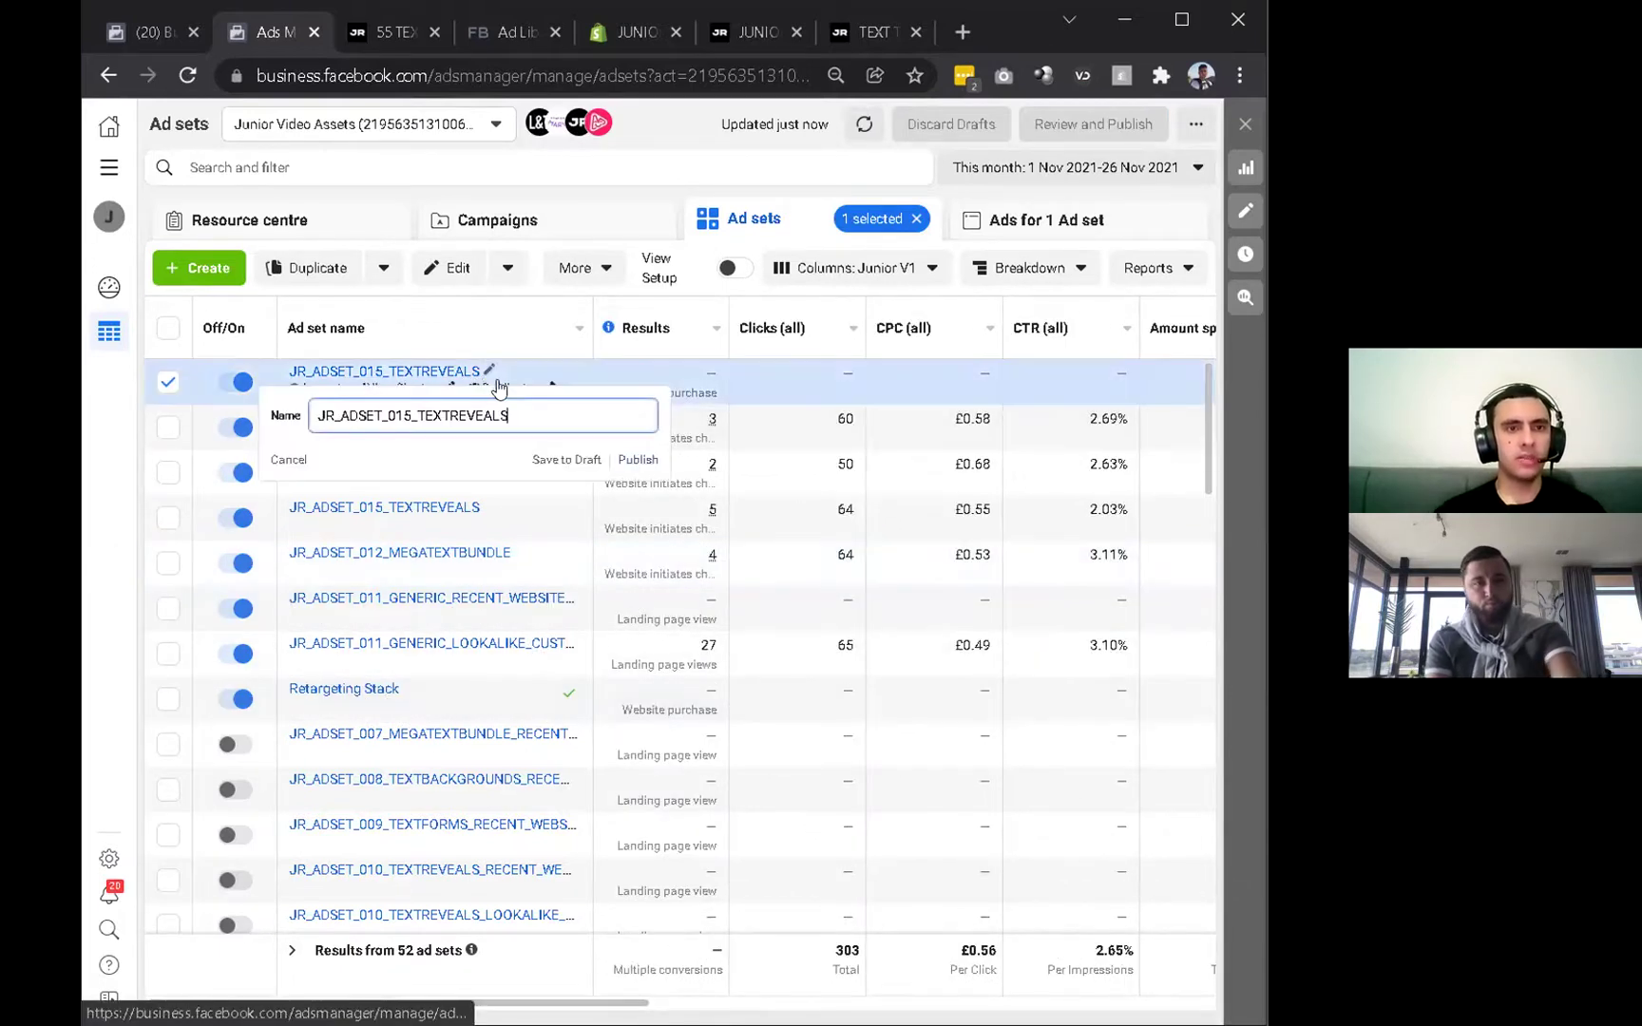
pyautogui.moveTo(510, 415); pyautogui.dragTo(331, 410)
pyautogui.write('Purchase Convers')
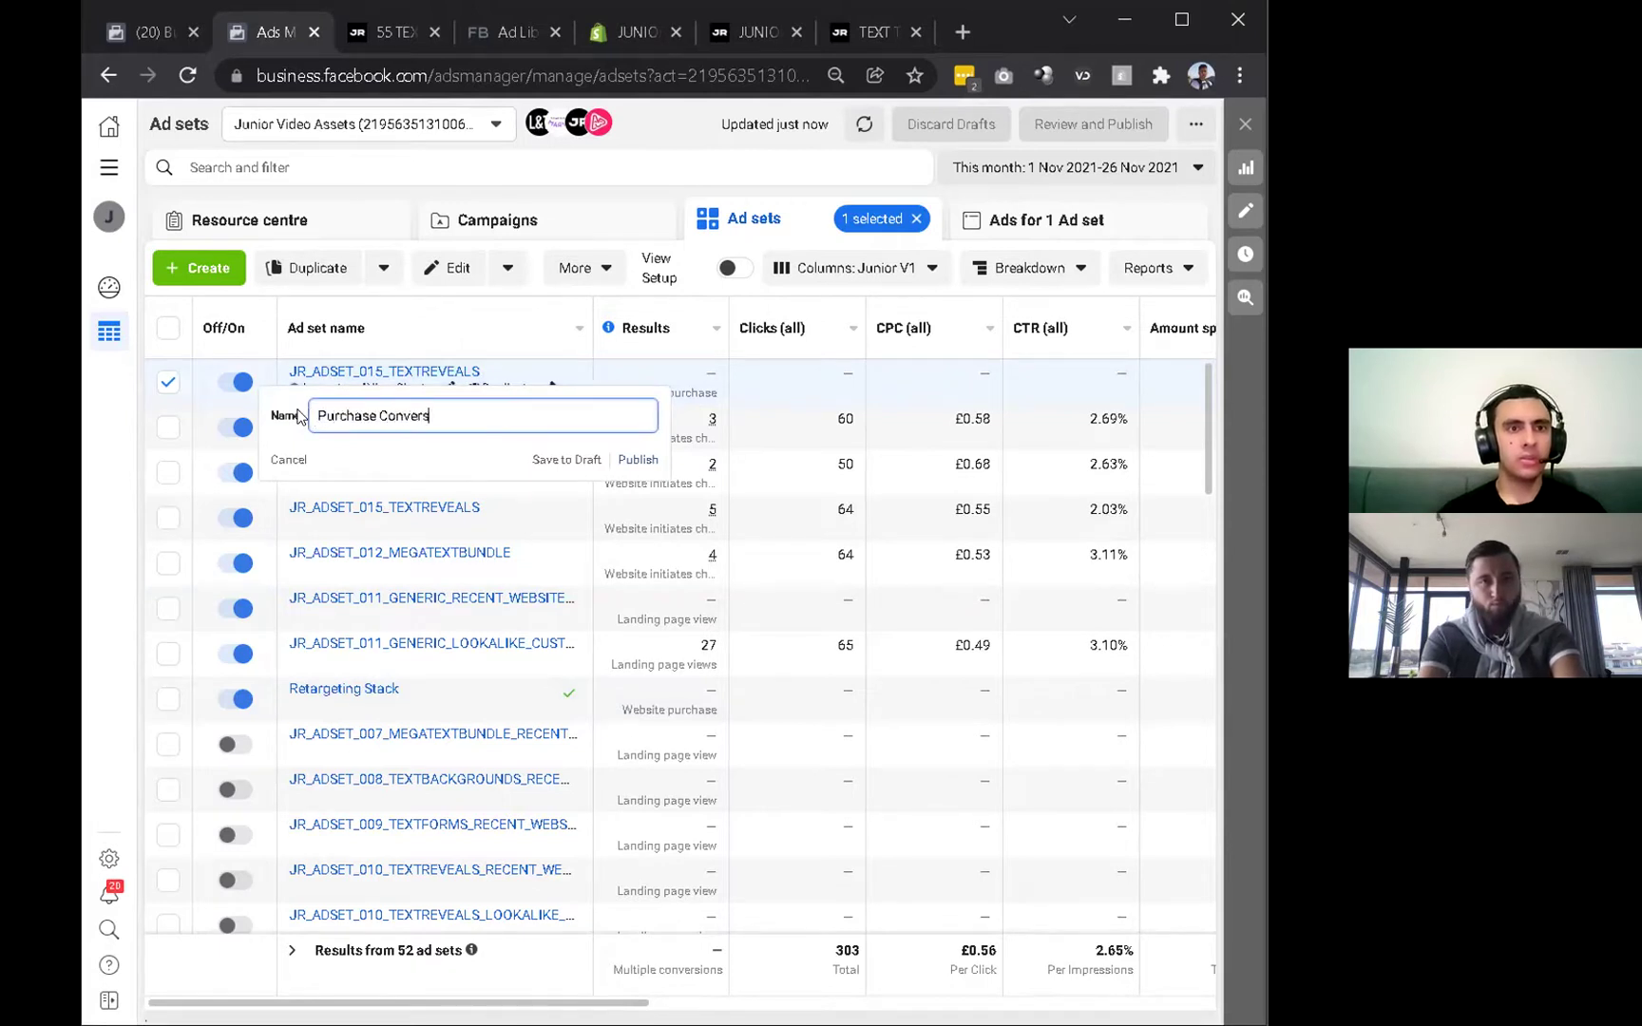
pyautogui.write('ions')
pyautogui.click(632, 460)
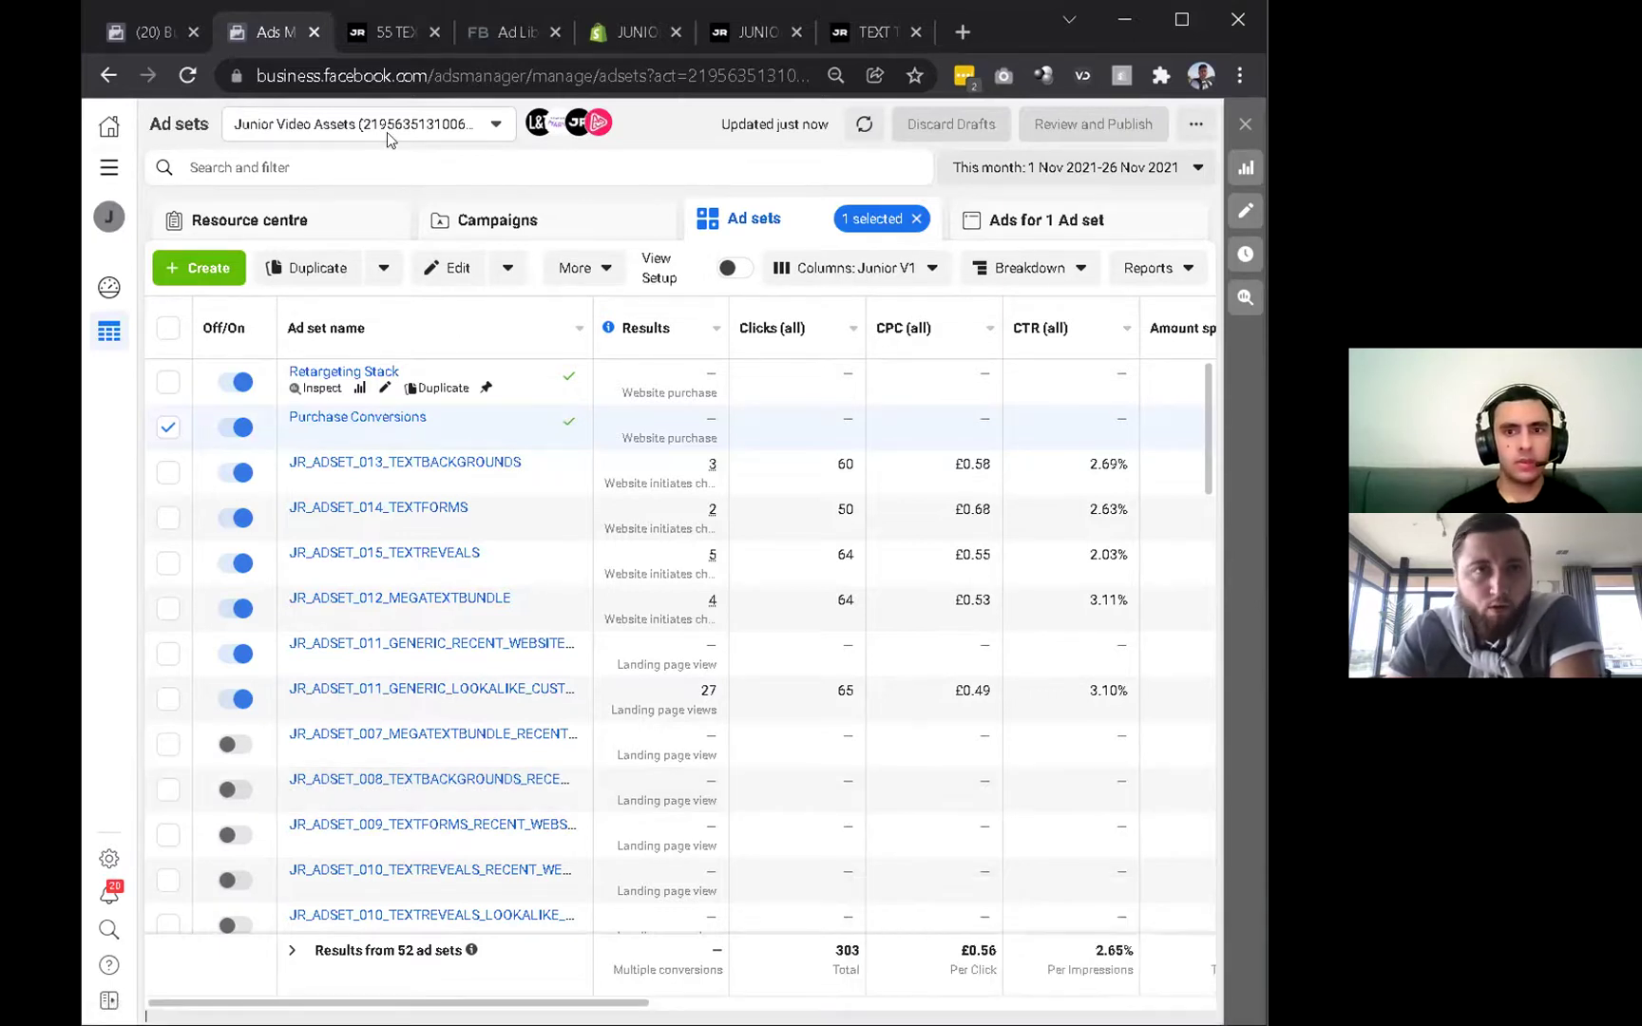
pyautogui.click(597, 36)
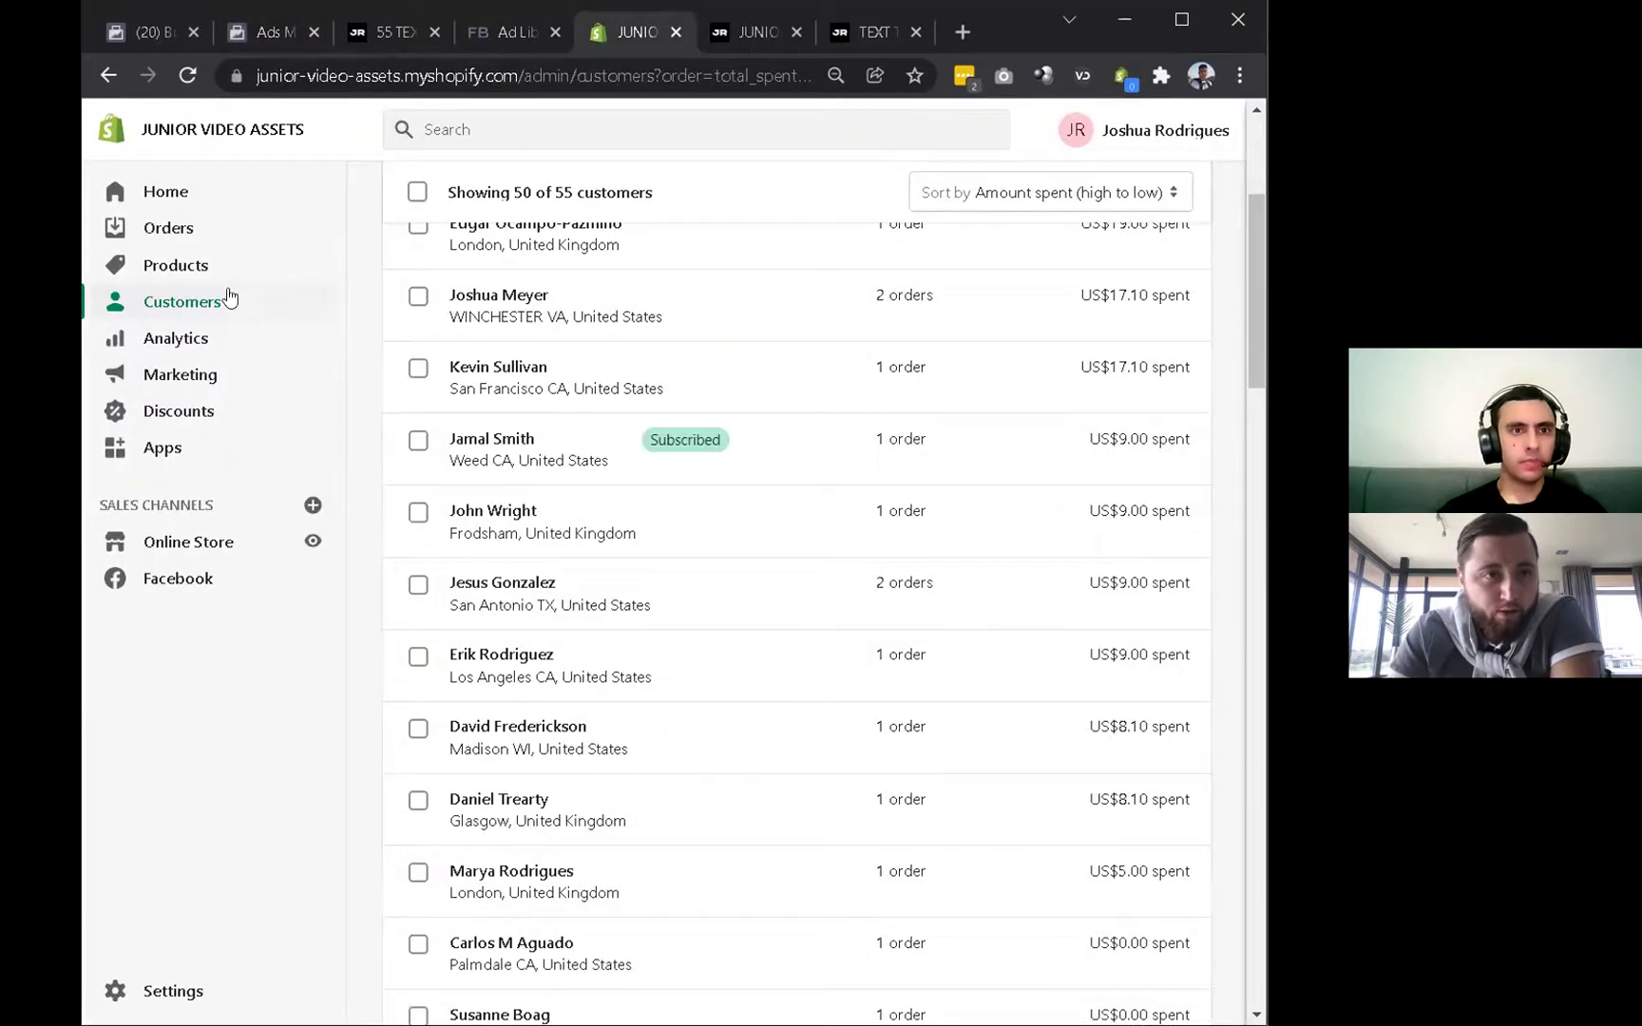
# Browse the Shopify Analytics overview dashboard.
pyautogui.click(182, 340)
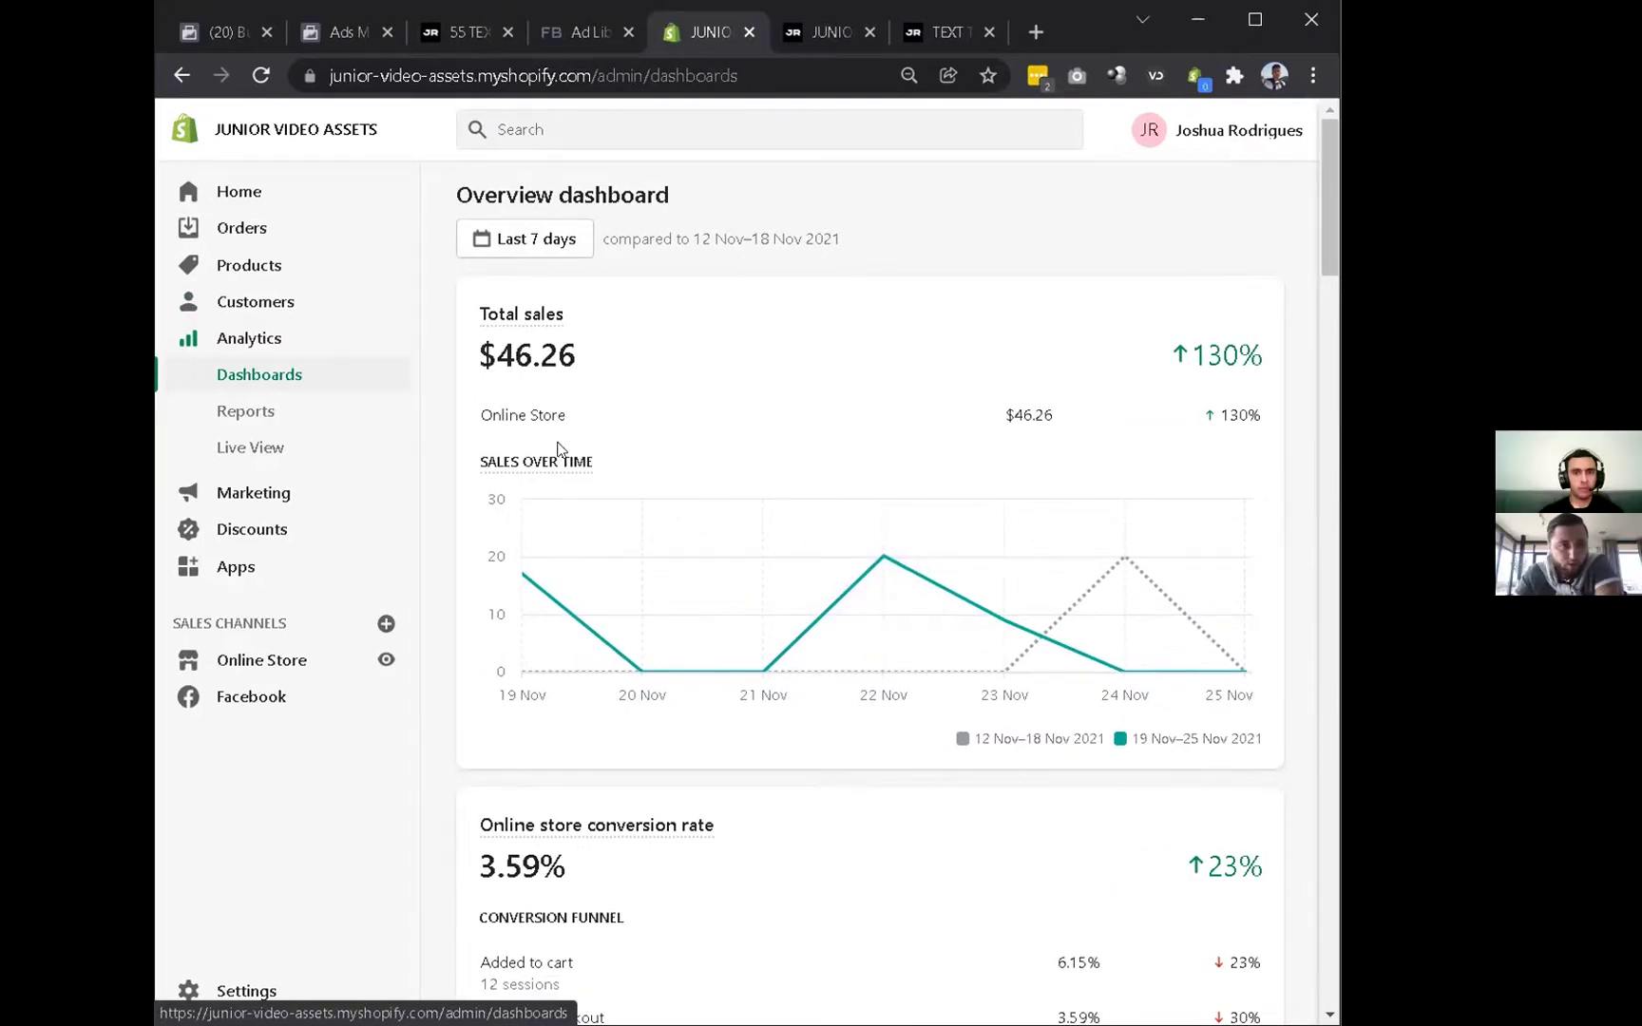
pyautogui.scroll(-5, 736, 660)
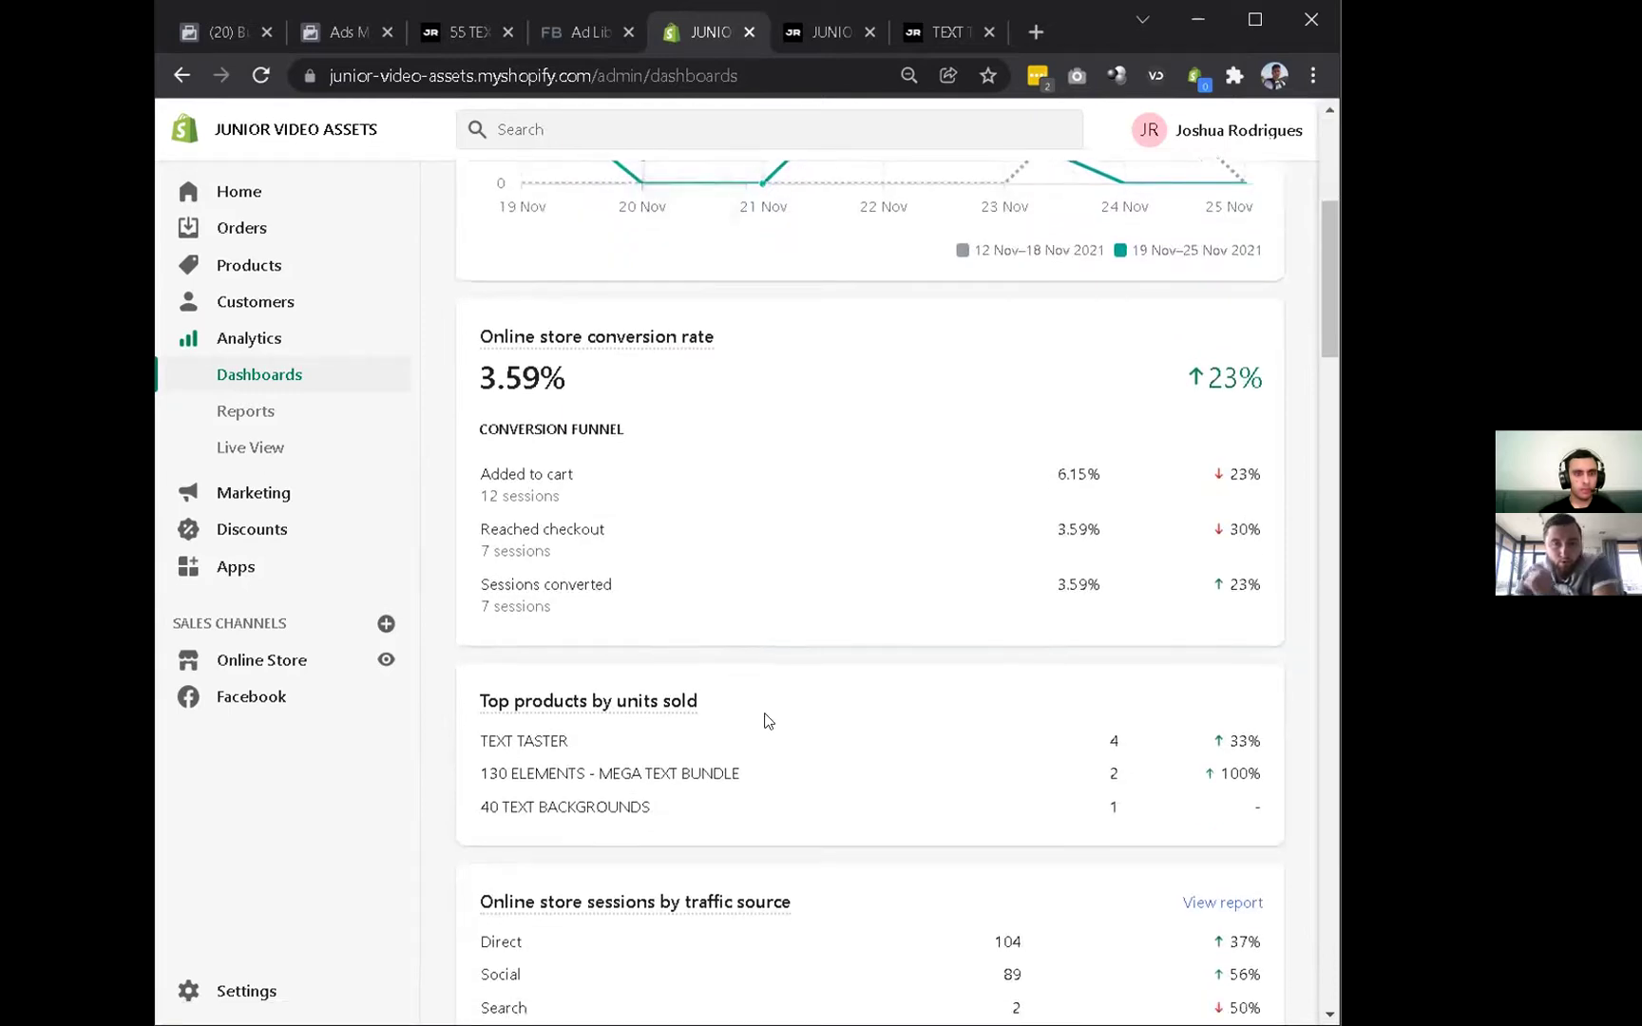
pyautogui.scroll(-4, 785, 742)
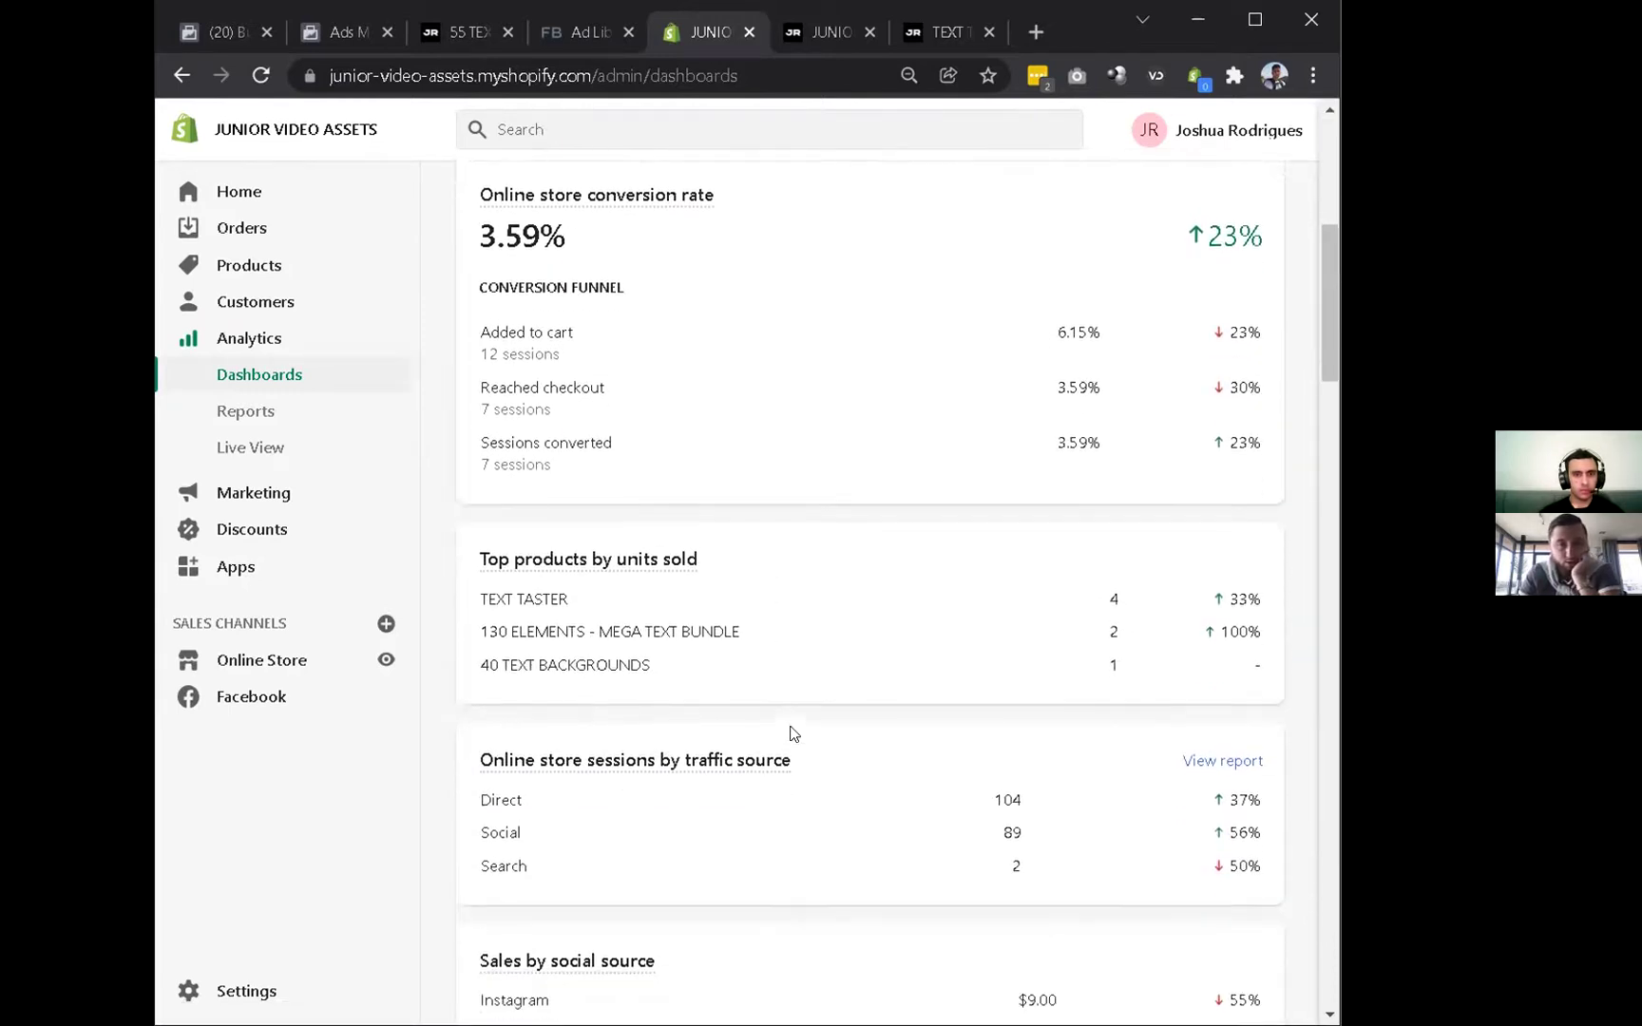
pyautogui.scroll(2, 794, 733)
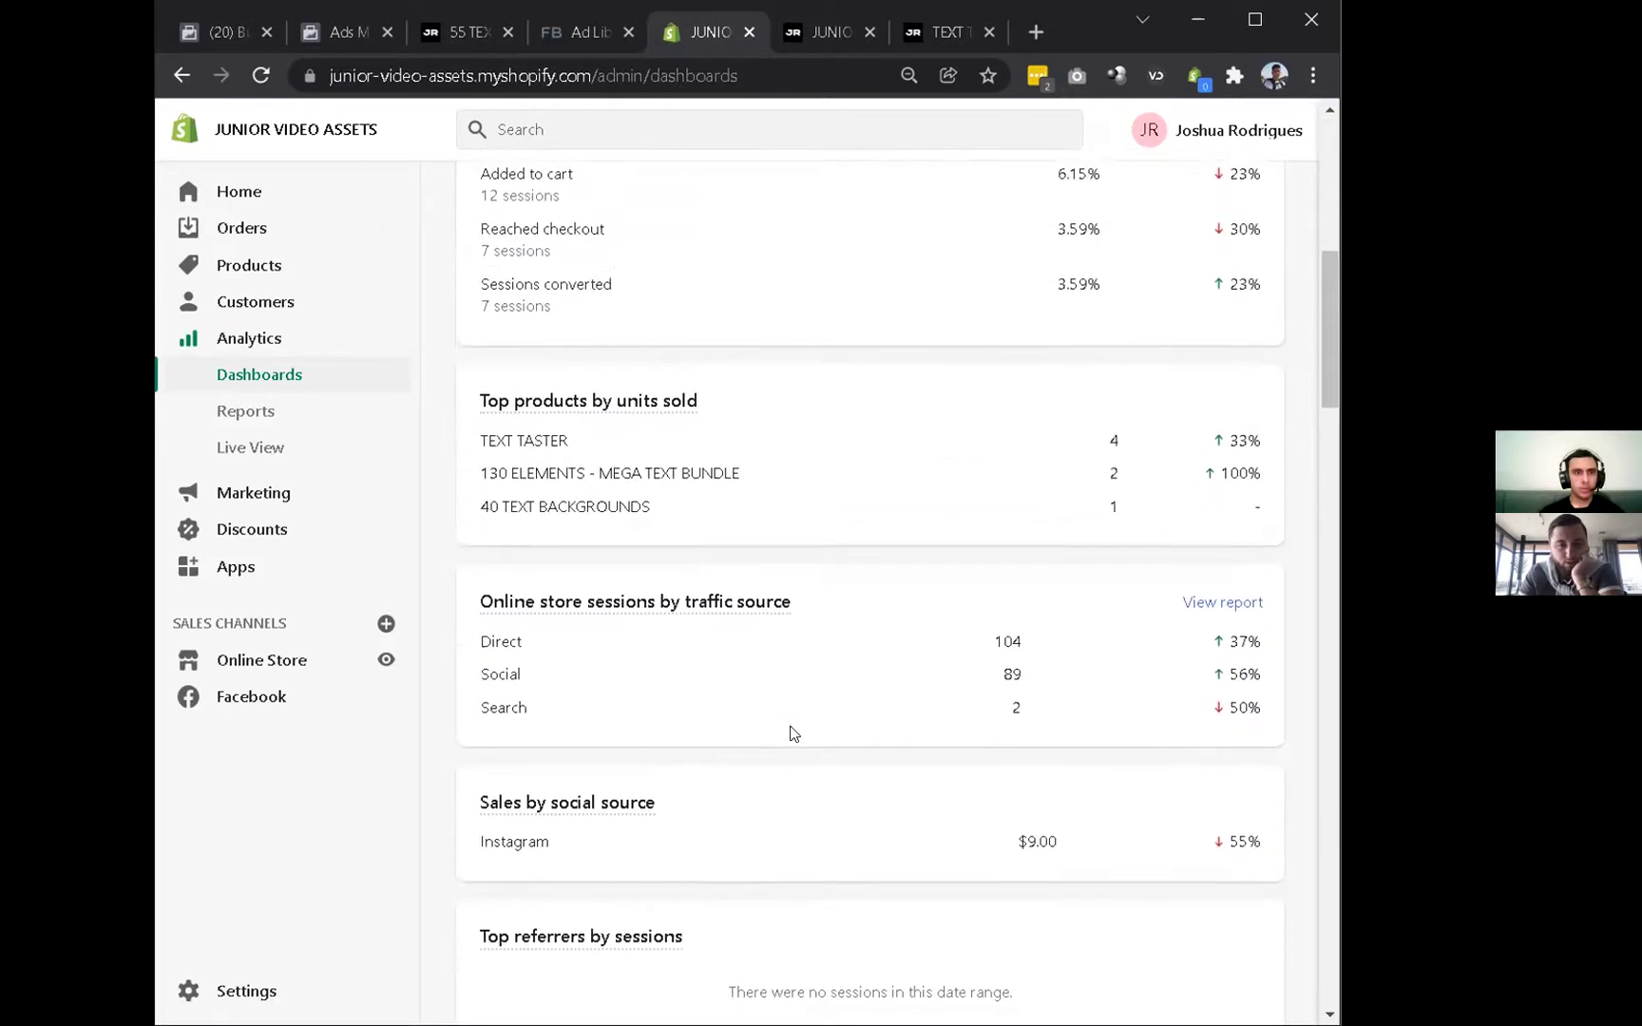
pyautogui.scroll(-12, 793, 733)
pyautogui.scroll(2, 793, 733)
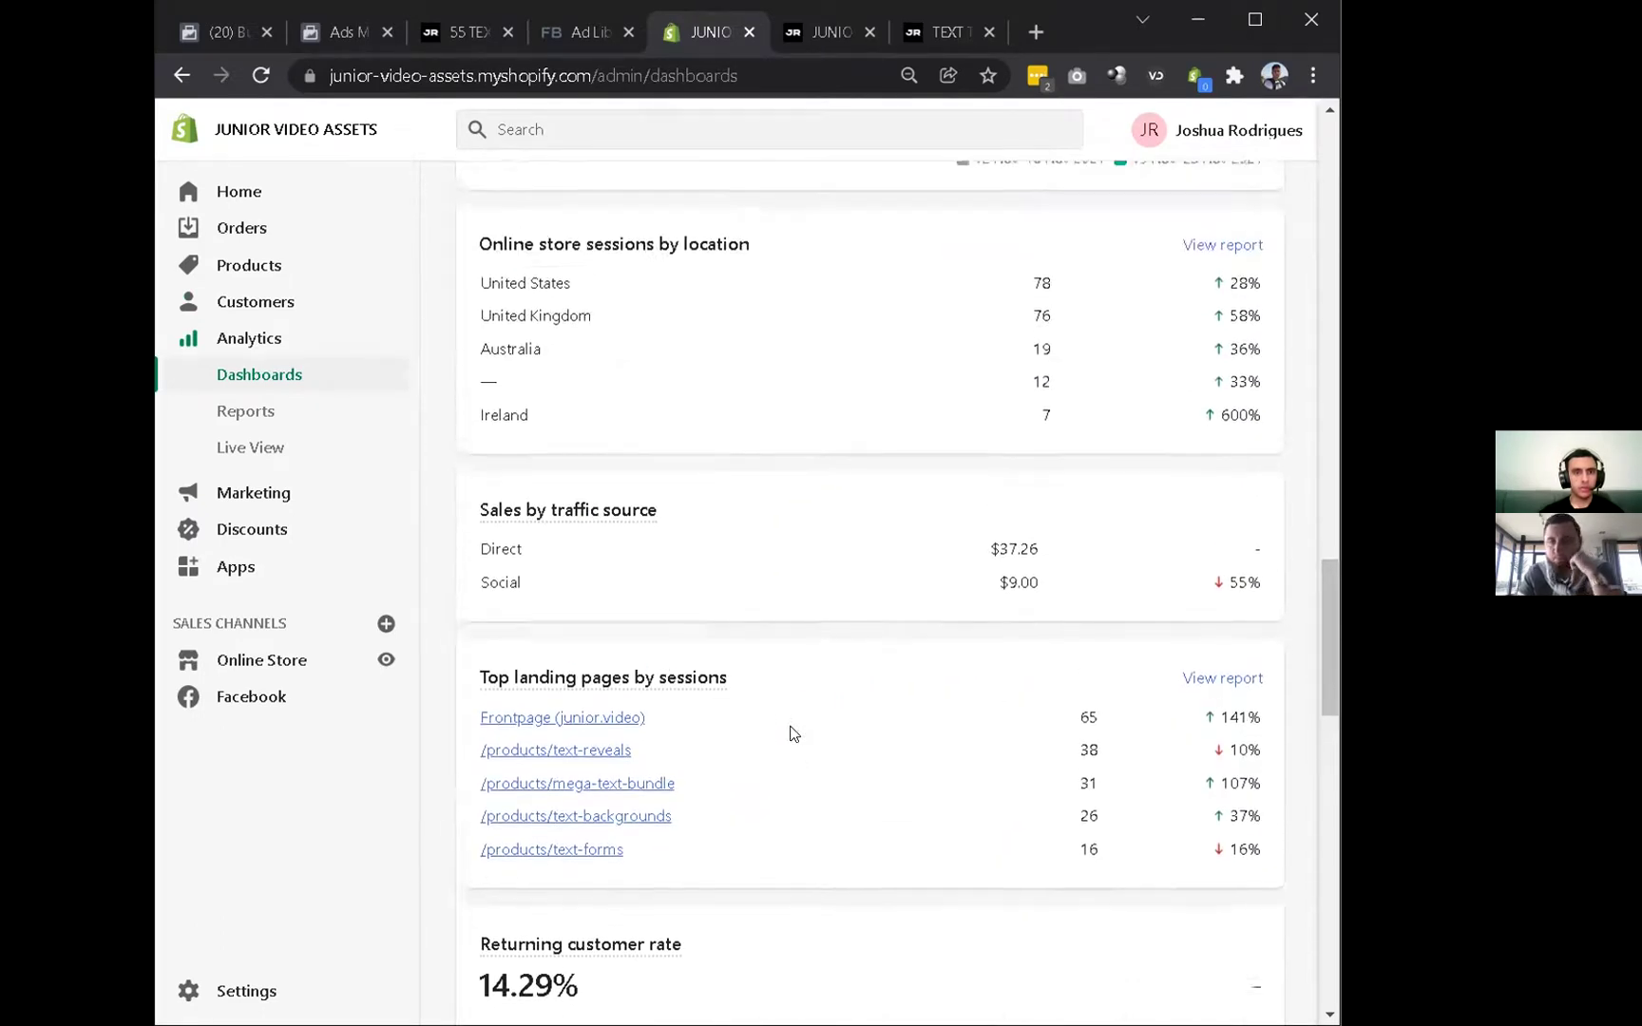
pyautogui.scroll(6, 794, 733)
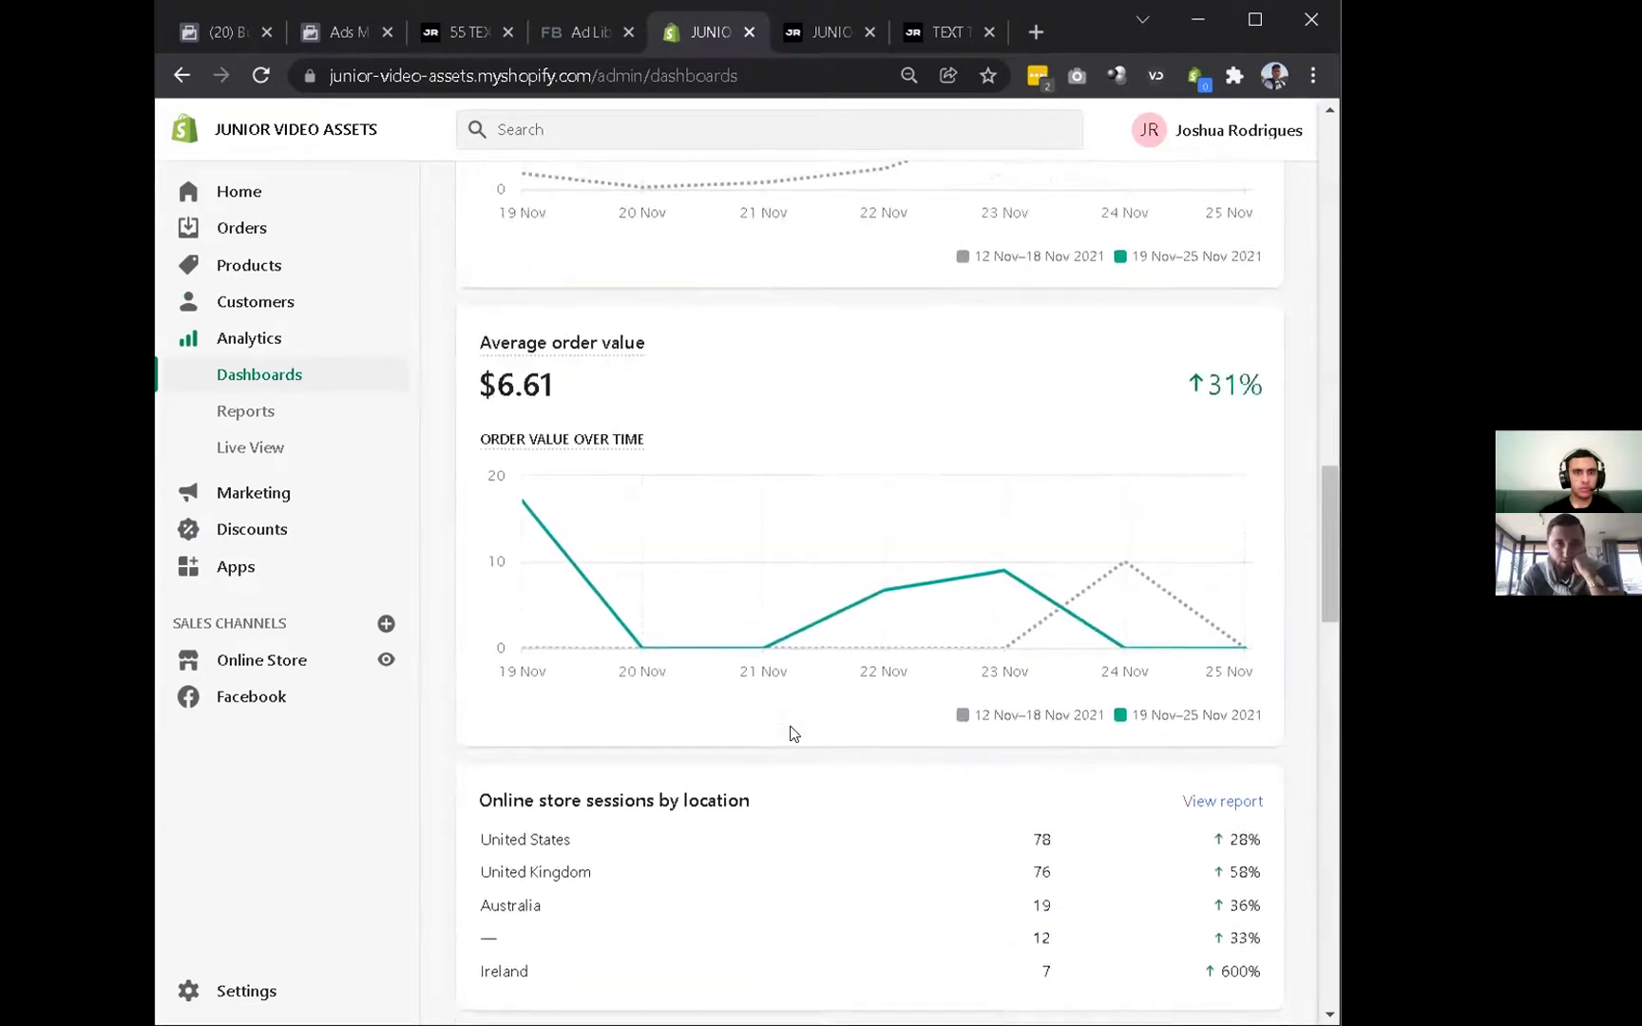
pyautogui.scroll(1, 587, 437)
pyautogui.scroll(-9, 586, 437)
pyautogui.scroll(-4, 587, 437)
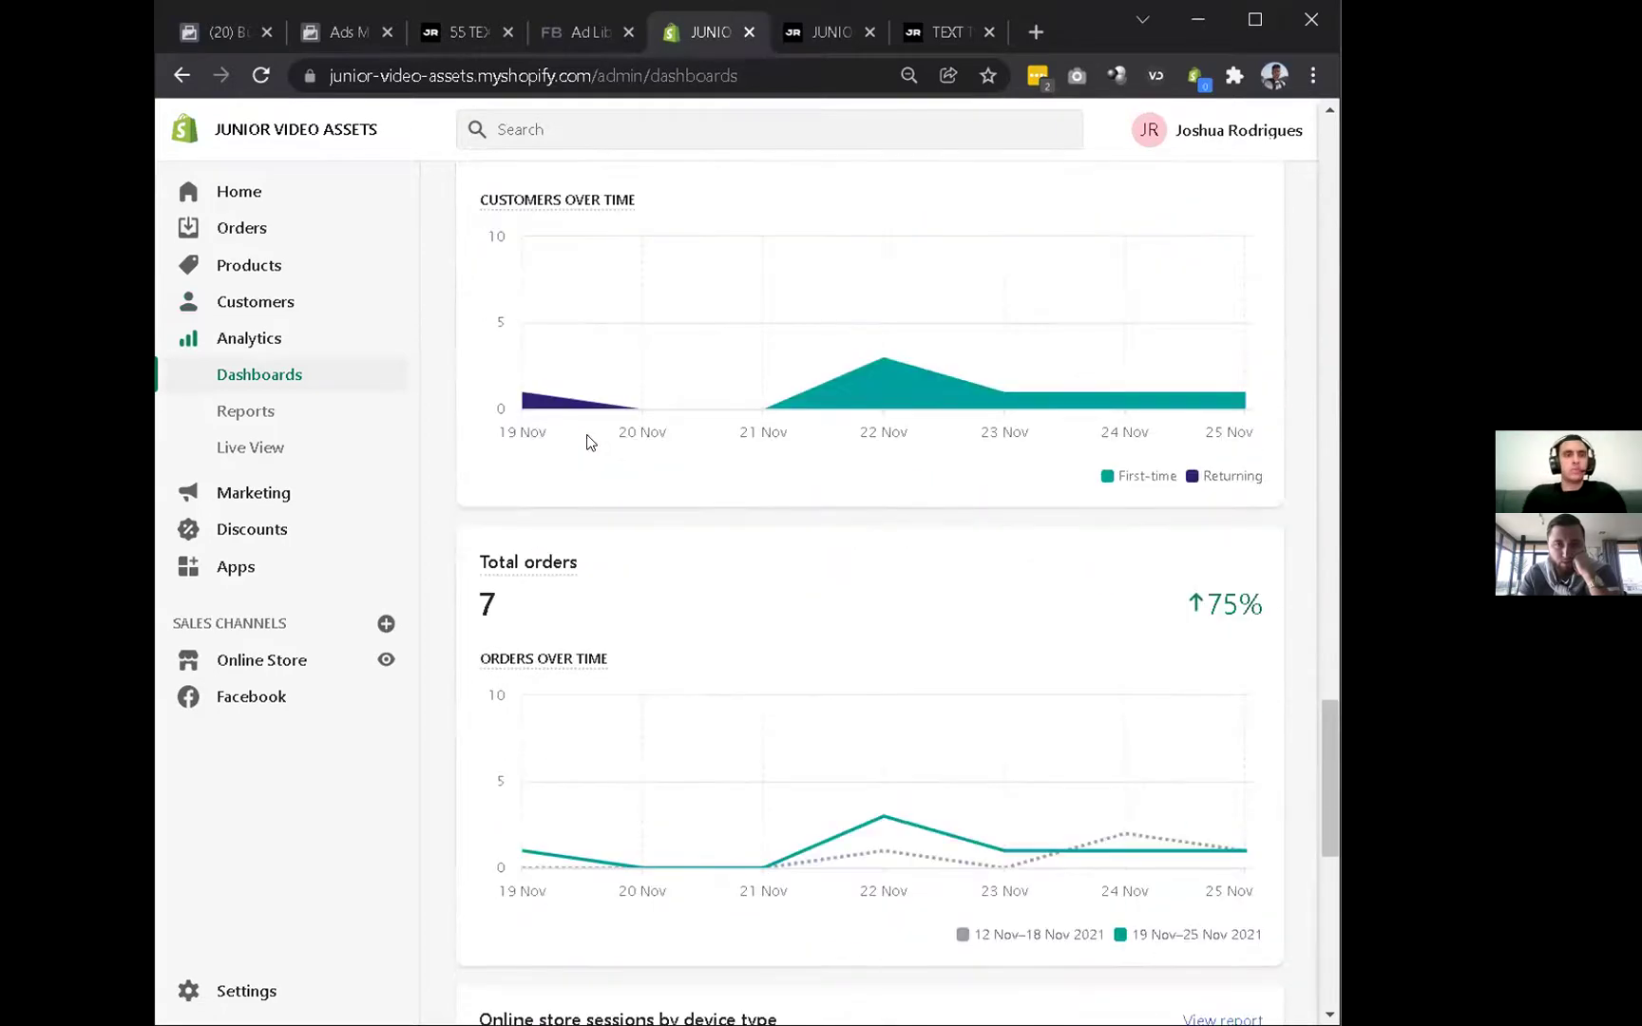
pyautogui.scroll(-7, 597, 382)
pyautogui.scroll(1, 698, 567)
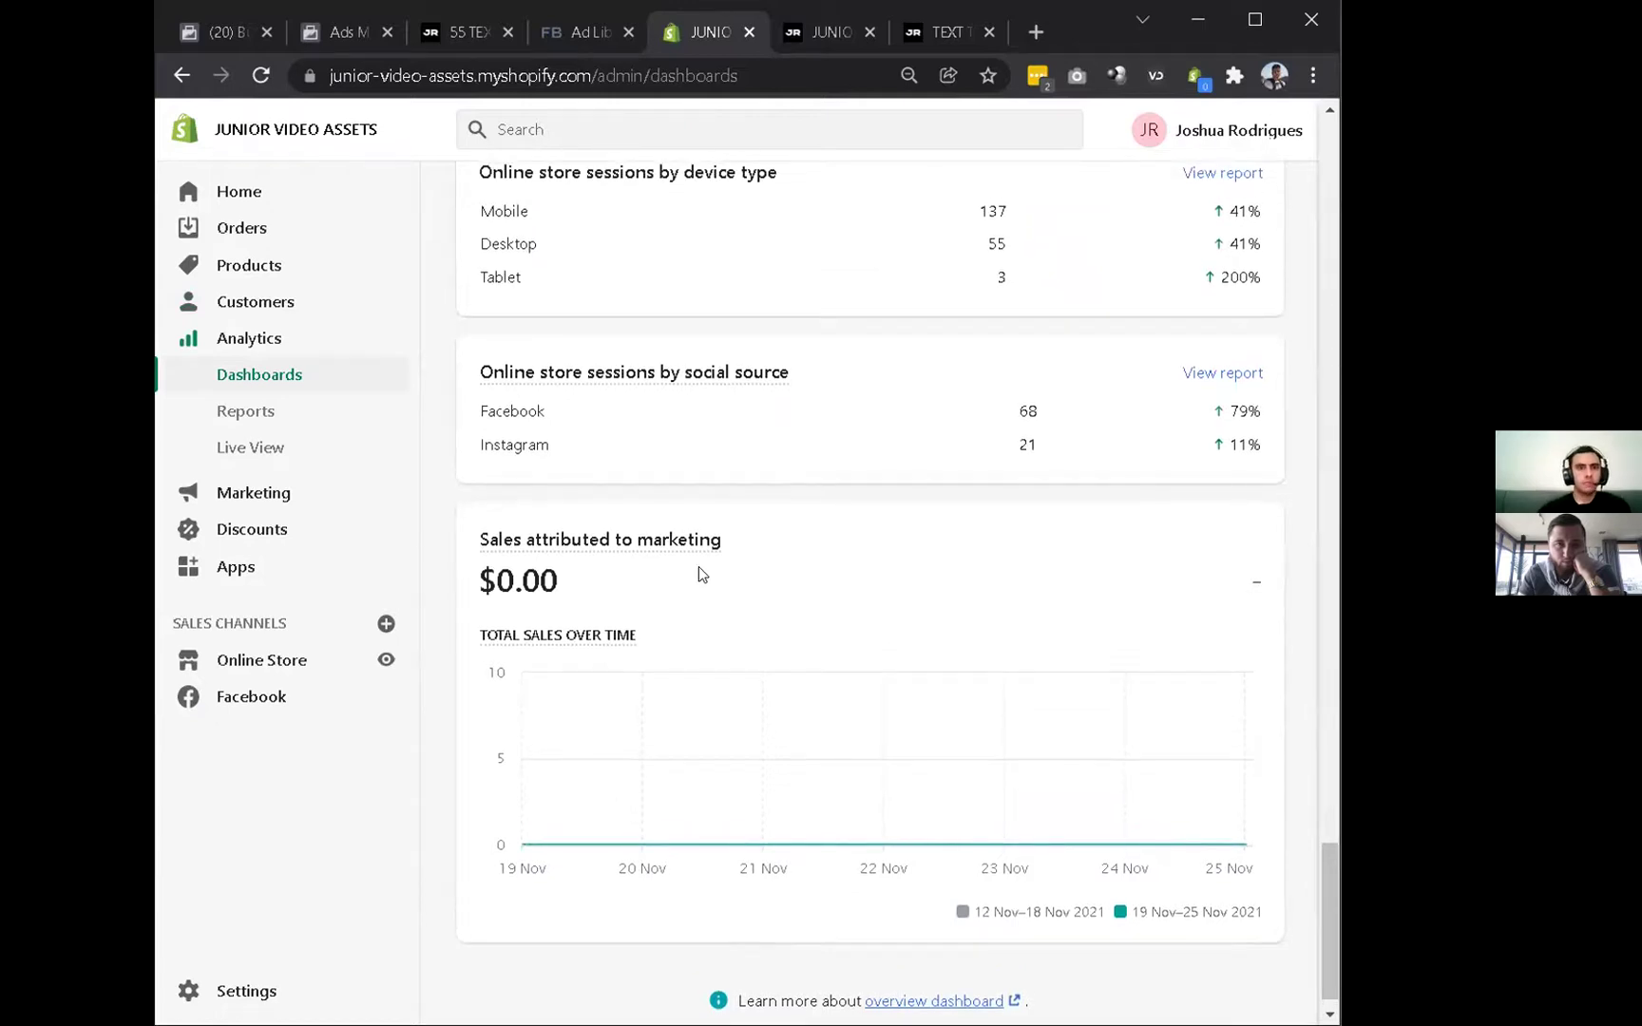
pyautogui.scroll(10, 698, 565)
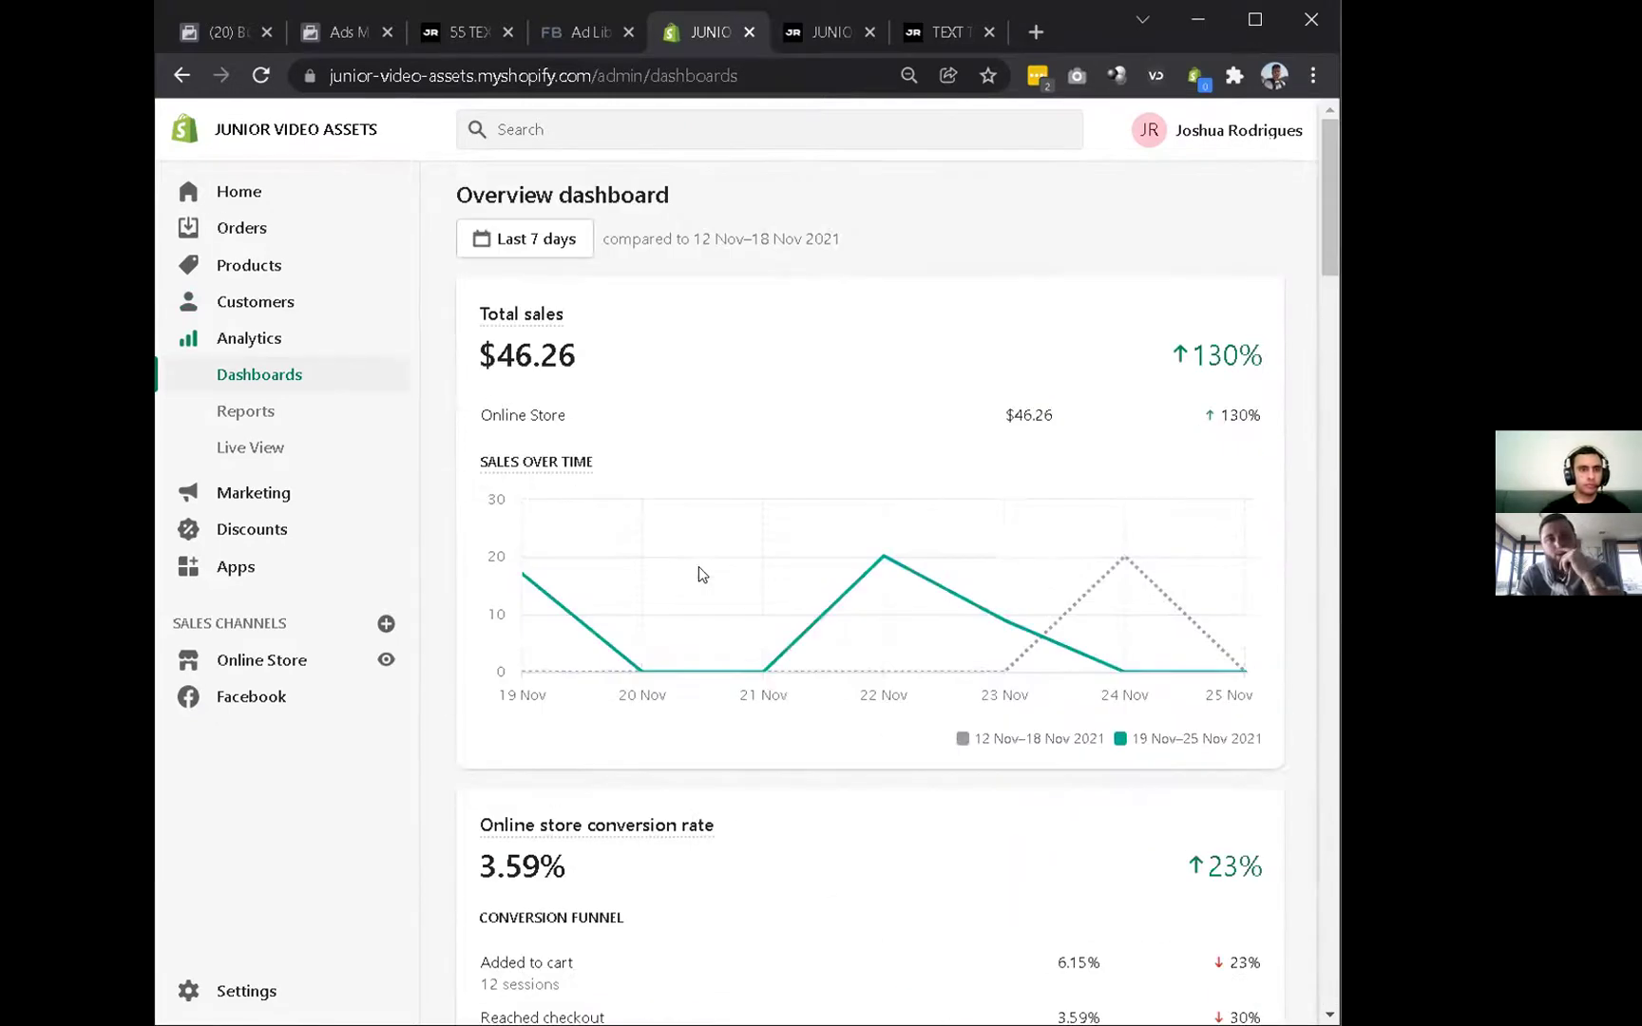
# Look over the Marketing overview and the Home dashboard, then return to Analytics.
pyautogui.click(251, 494)
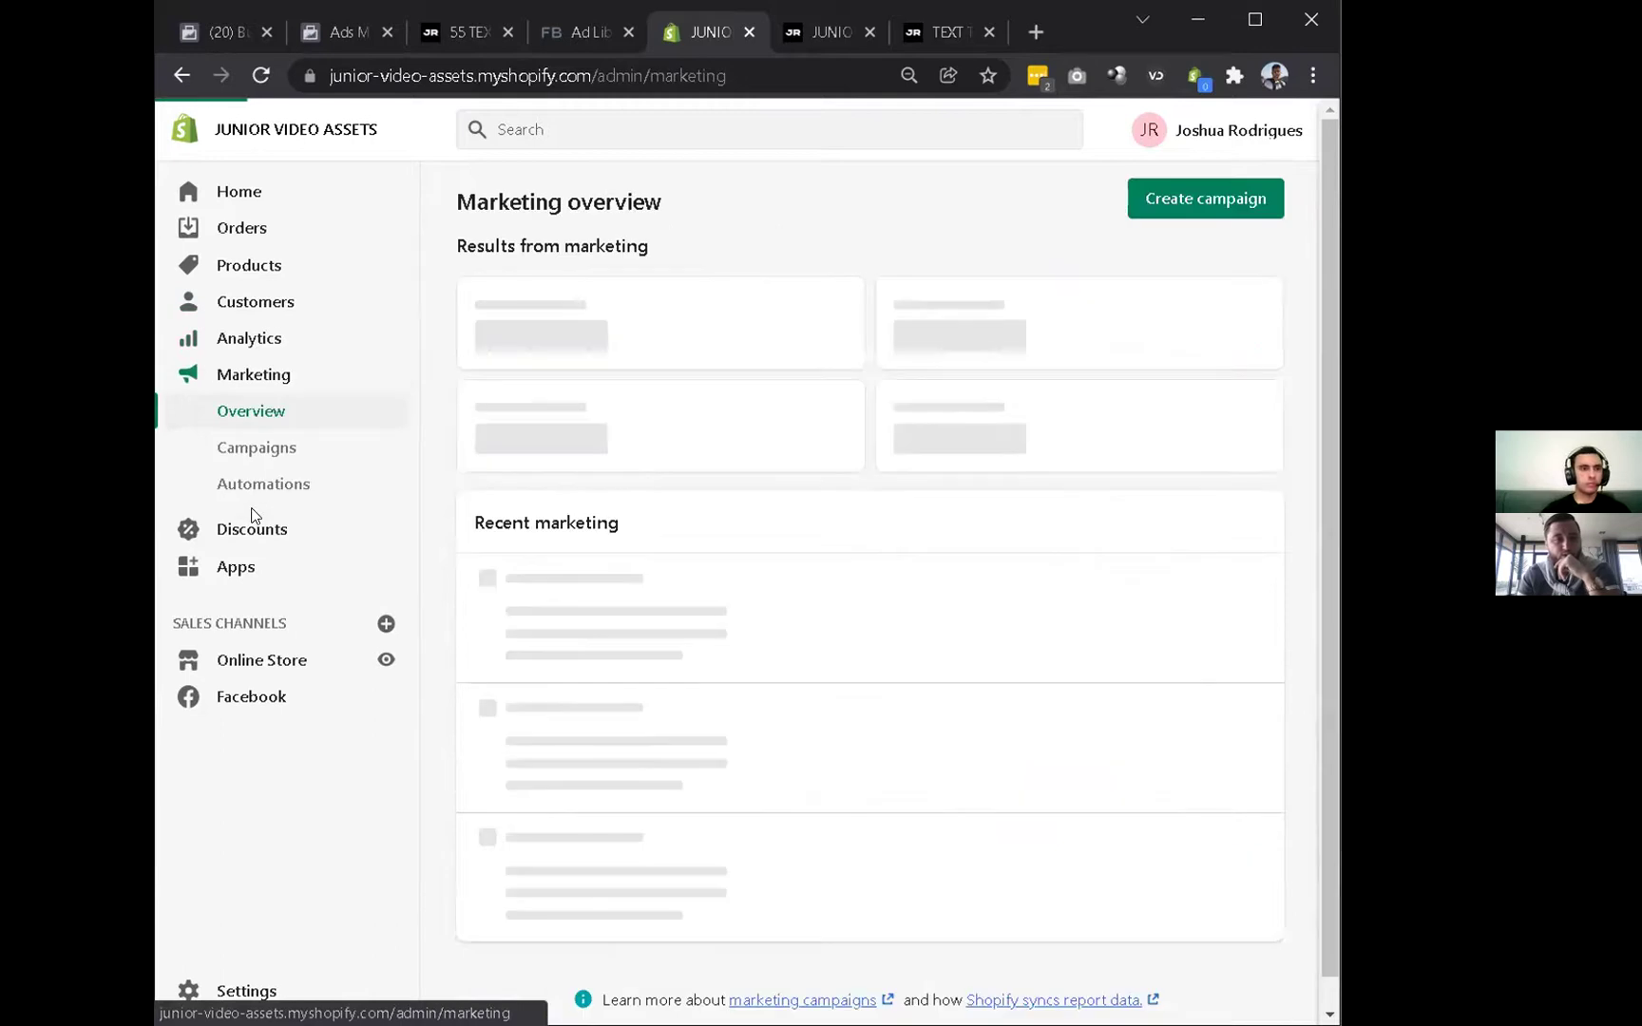
pyautogui.click(243, 193)
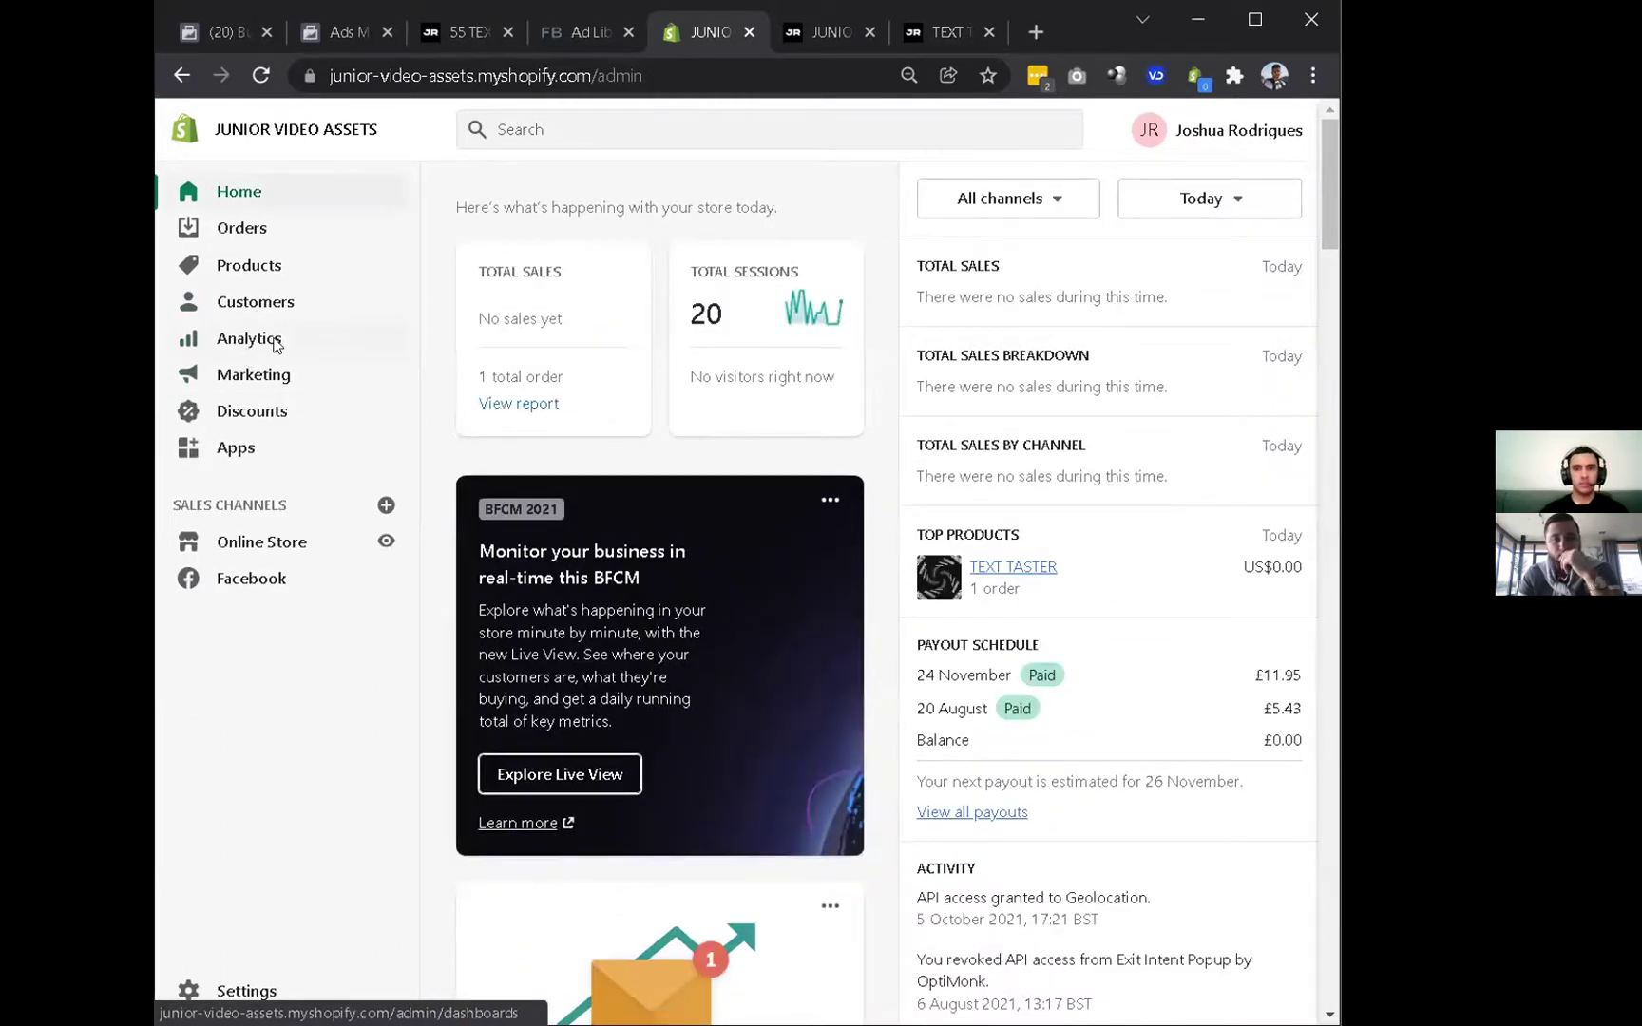
pyautogui.scroll(-5, 625, 671)
pyautogui.scroll(-1, 626, 673)
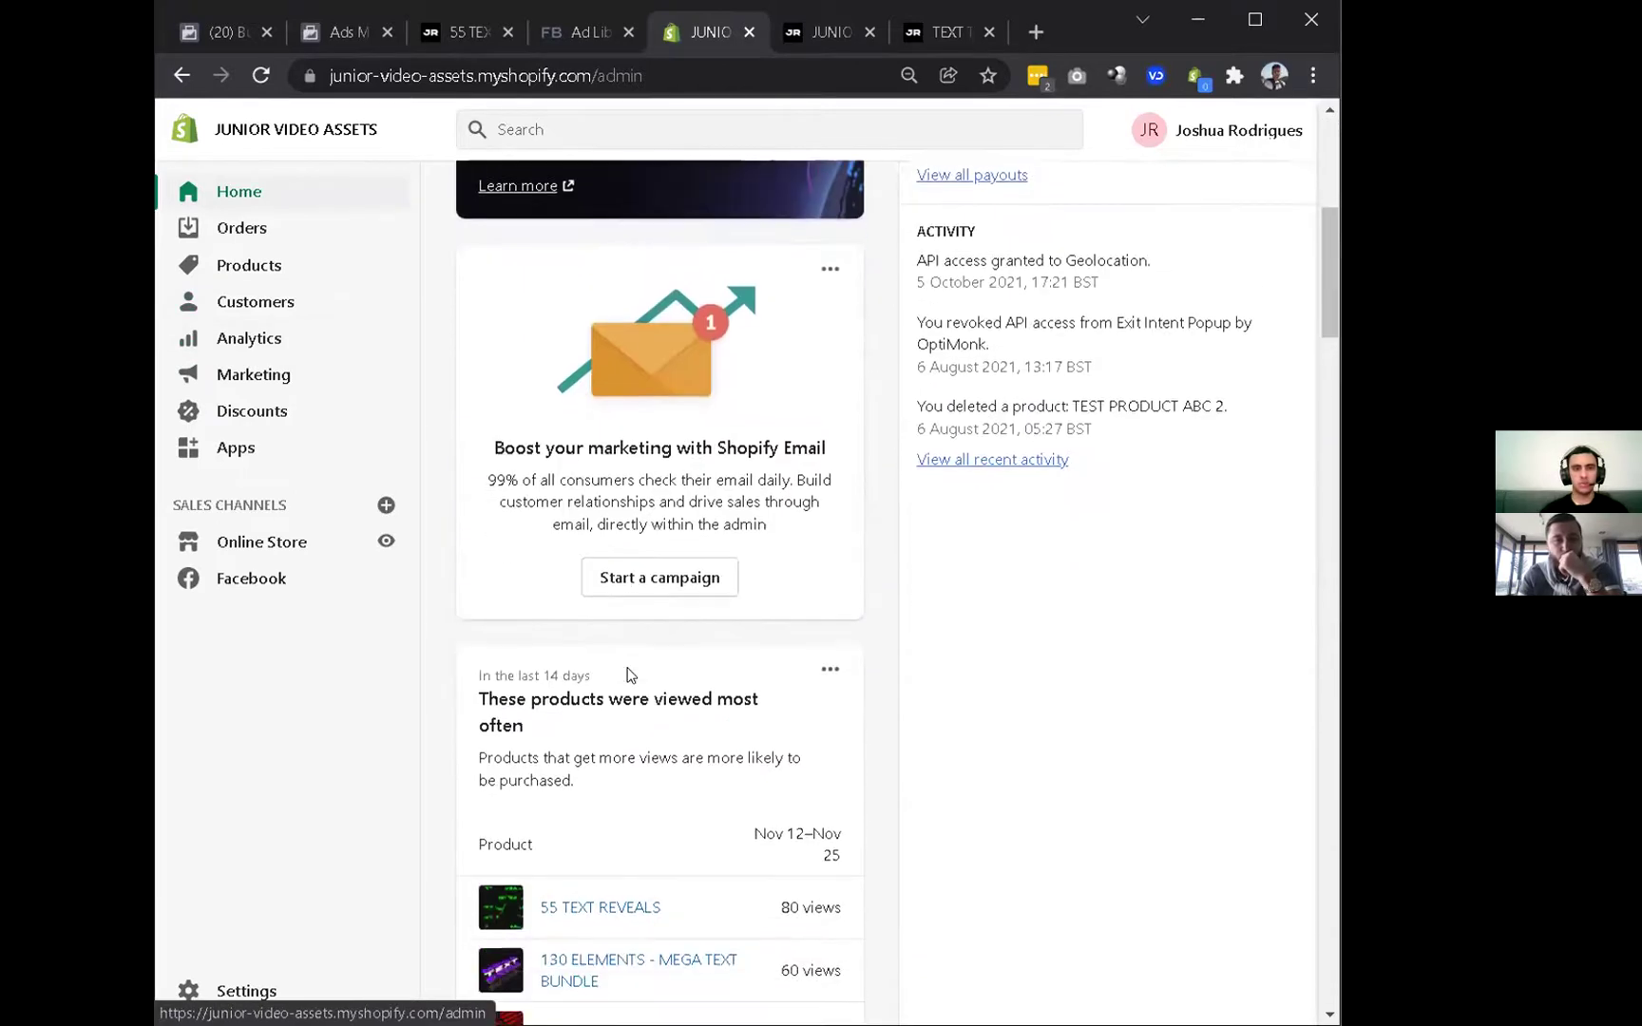
pyautogui.scroll(-1, 626, 673)
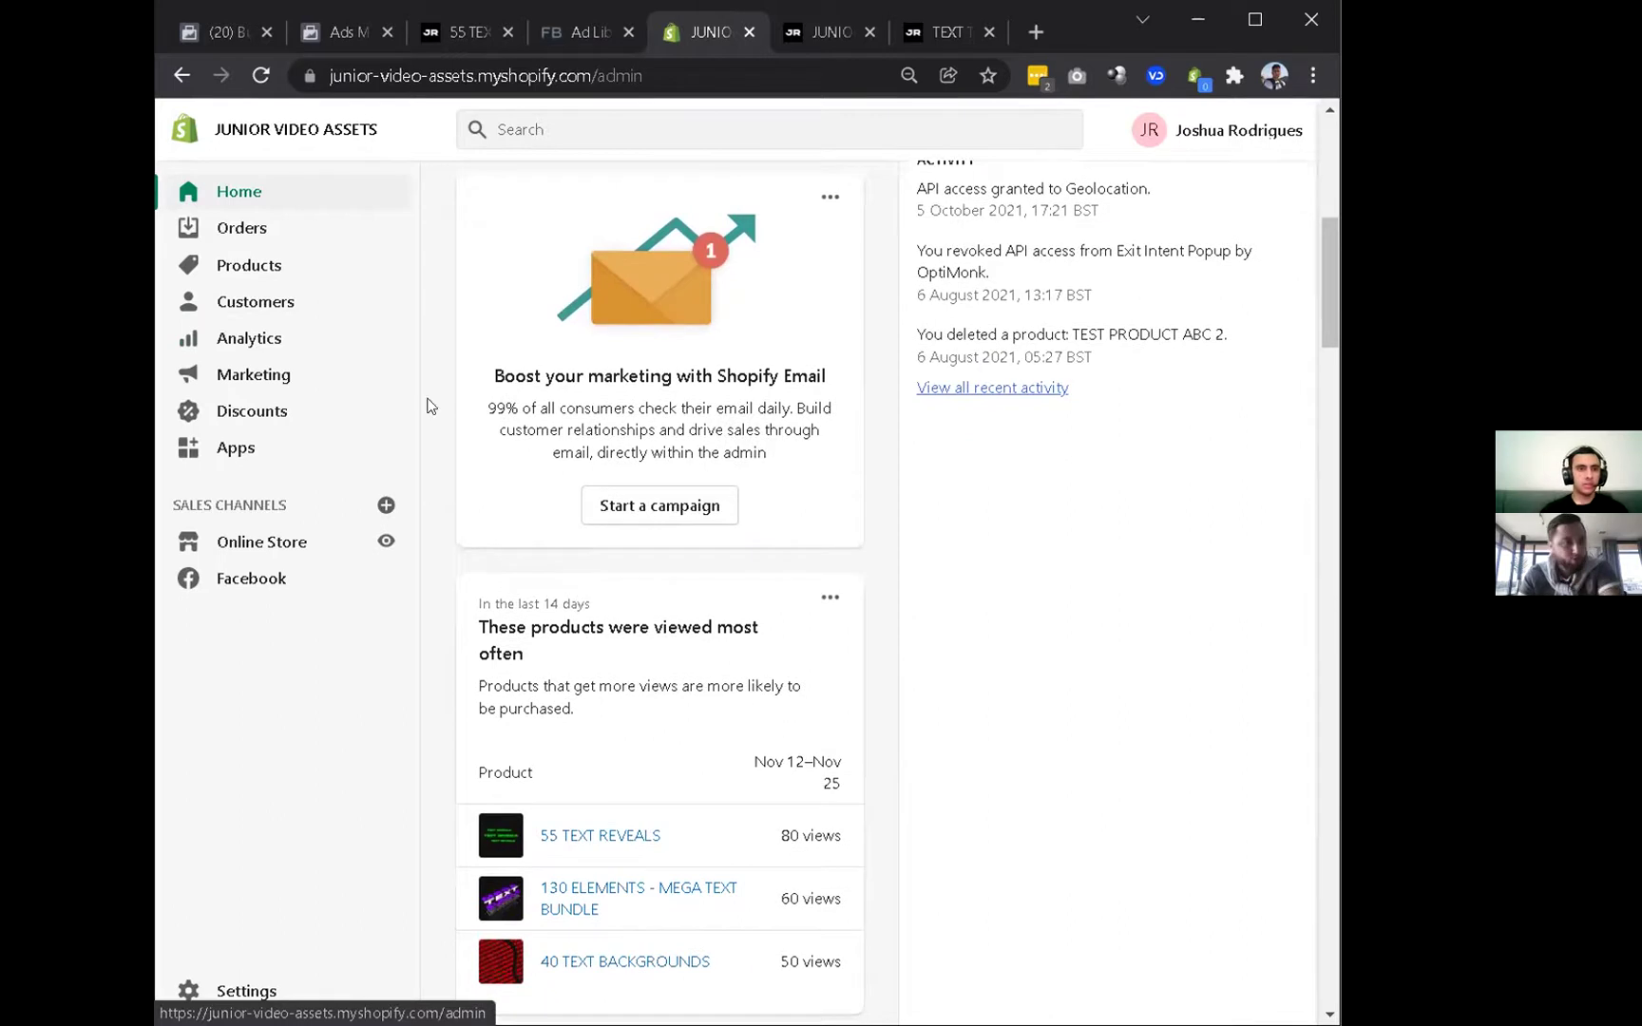
pyautogui.click(249, 340)
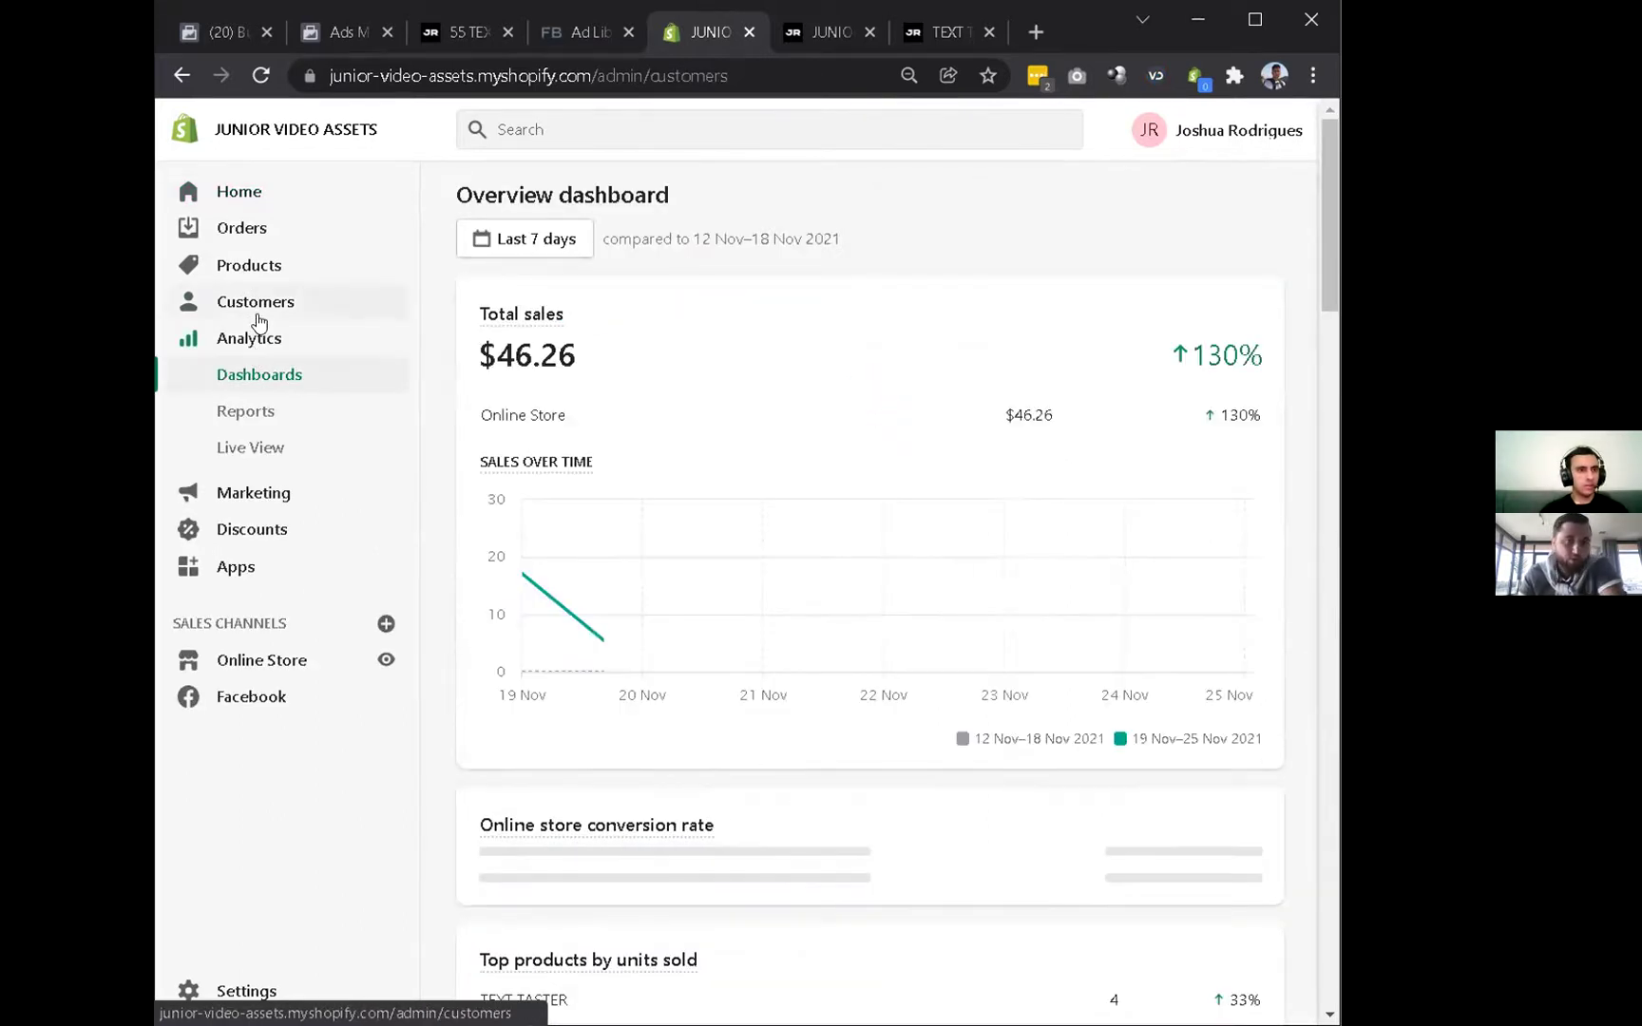
# Open Customers, filter to email subscribers, then show all customers again.
pyautogui.click(258, 313)
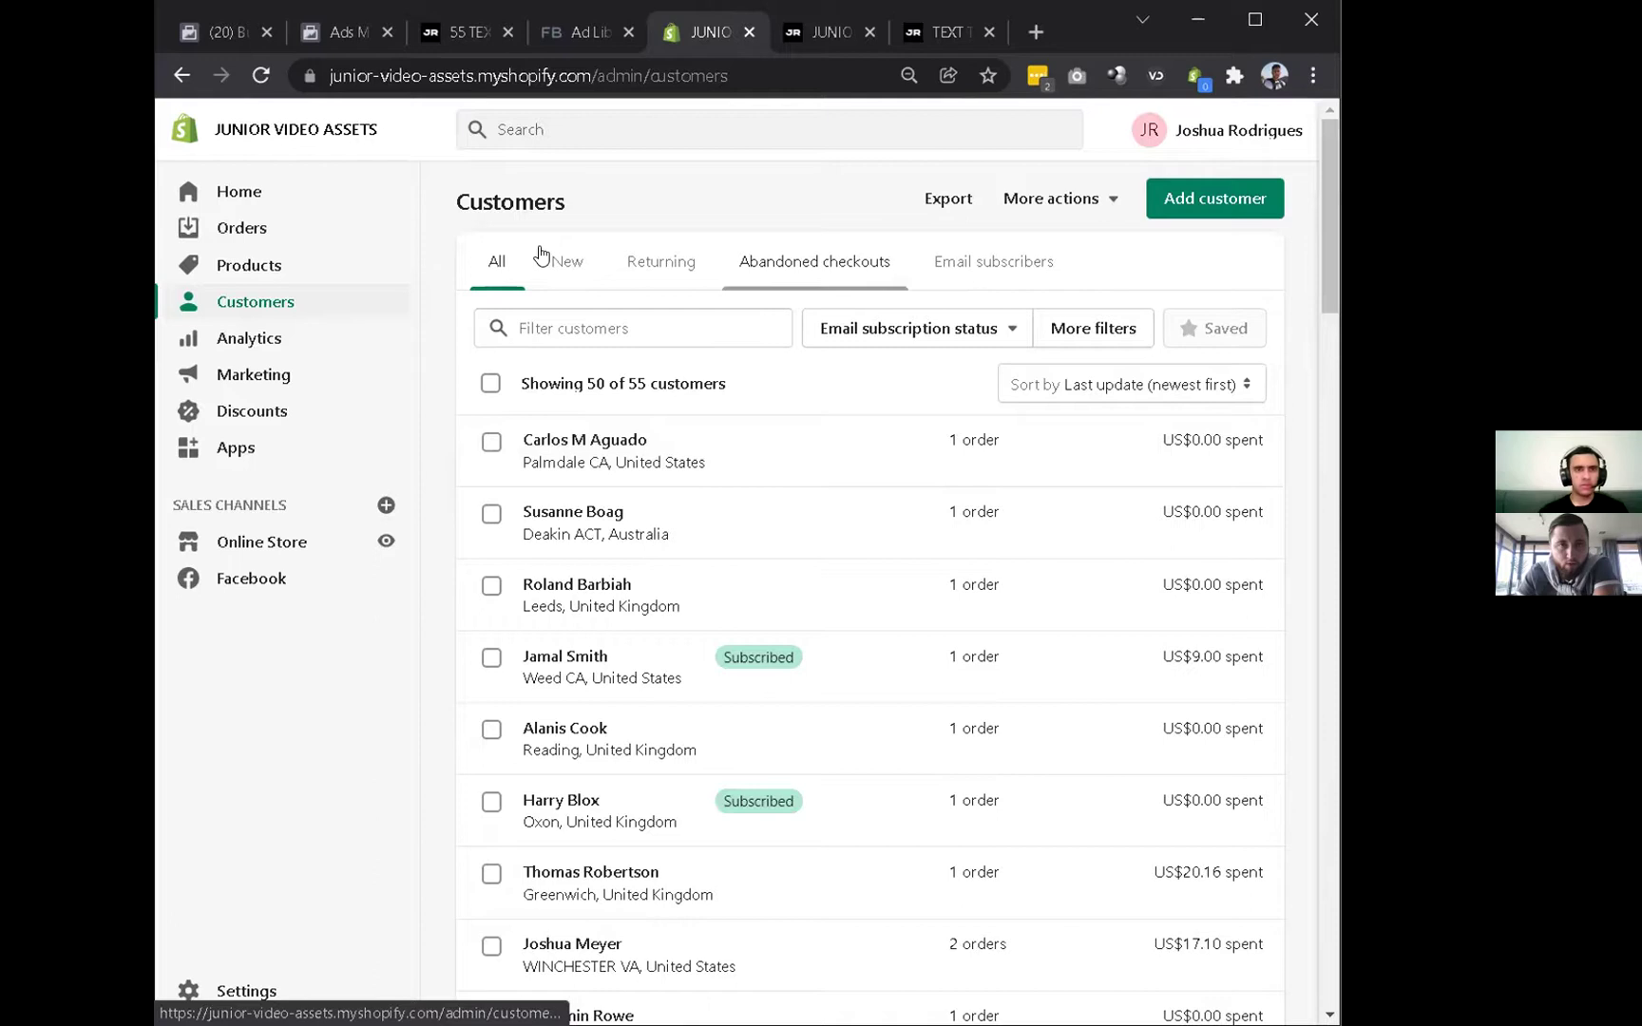
pyautogui.click(993, 262)
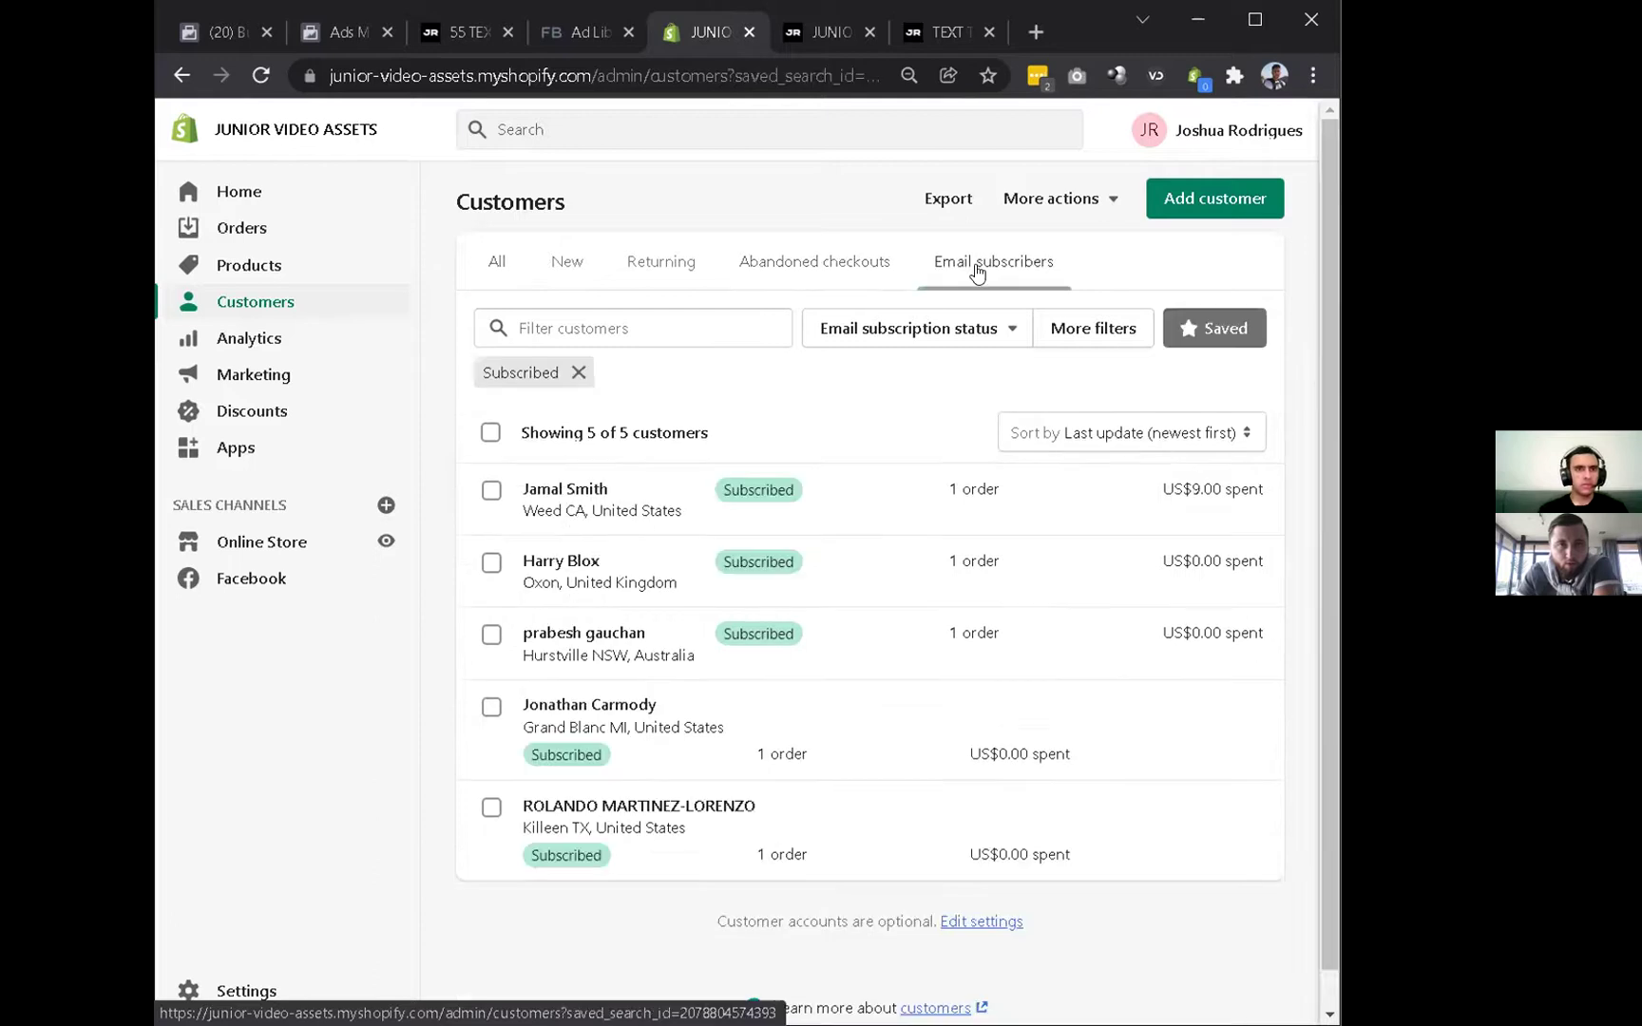
pyautogui.click(503, 294)
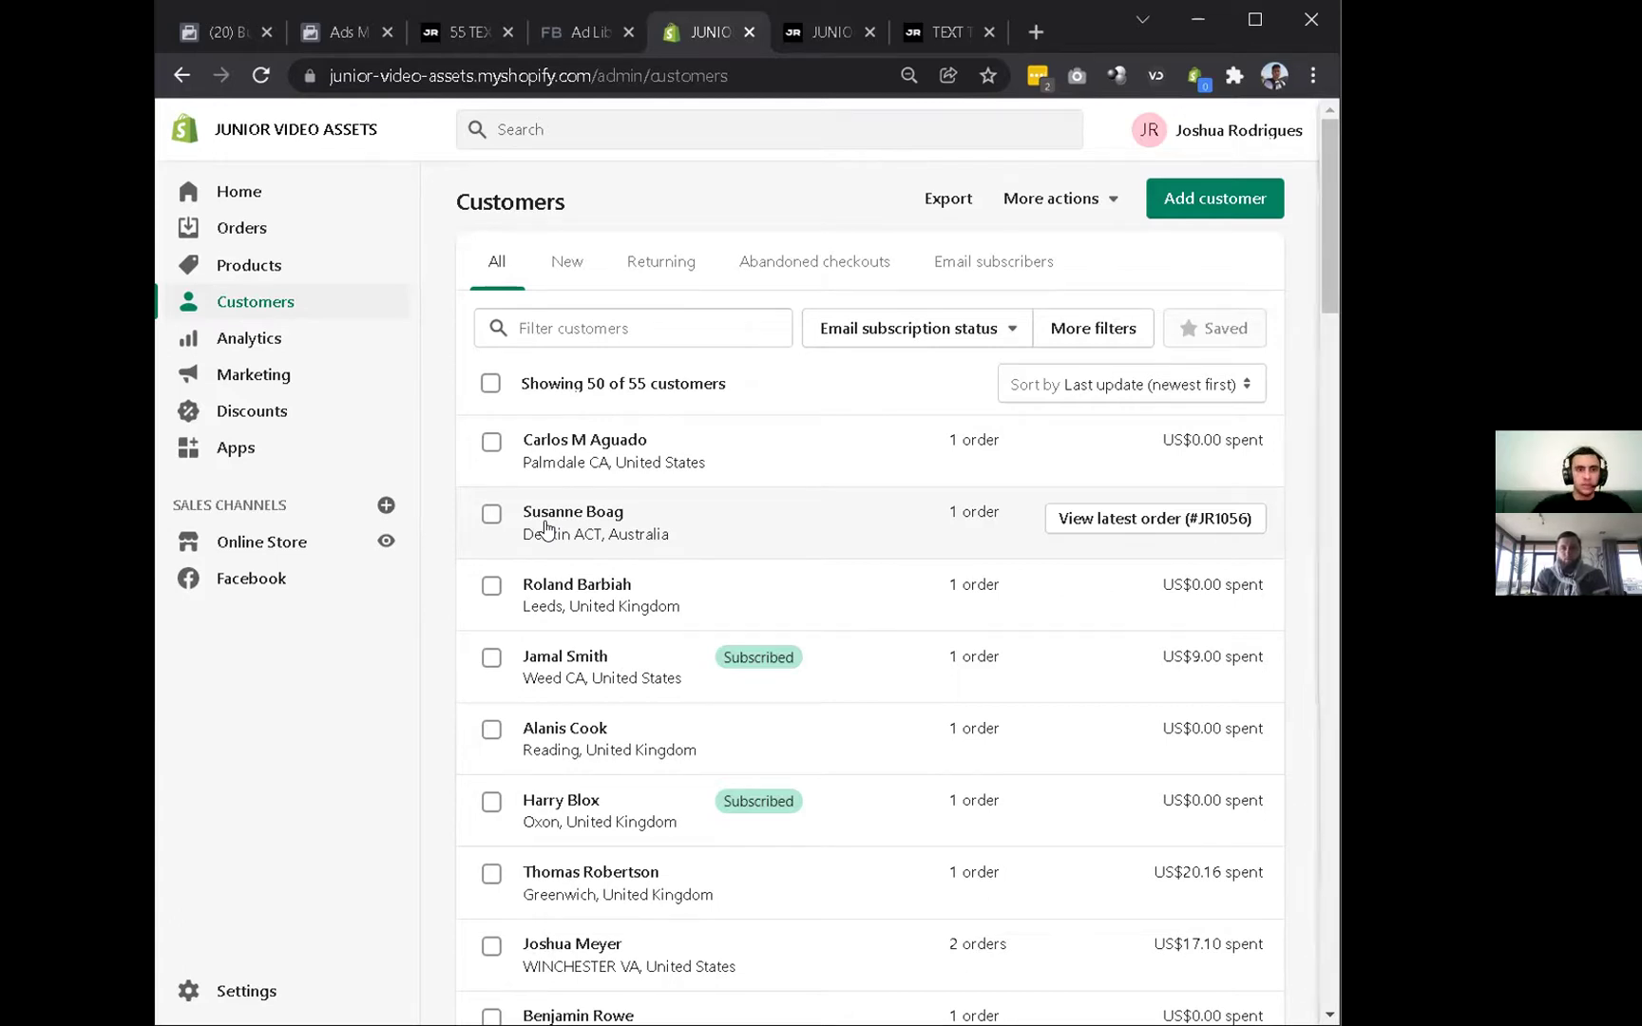
pyautogui.click(919, 333)
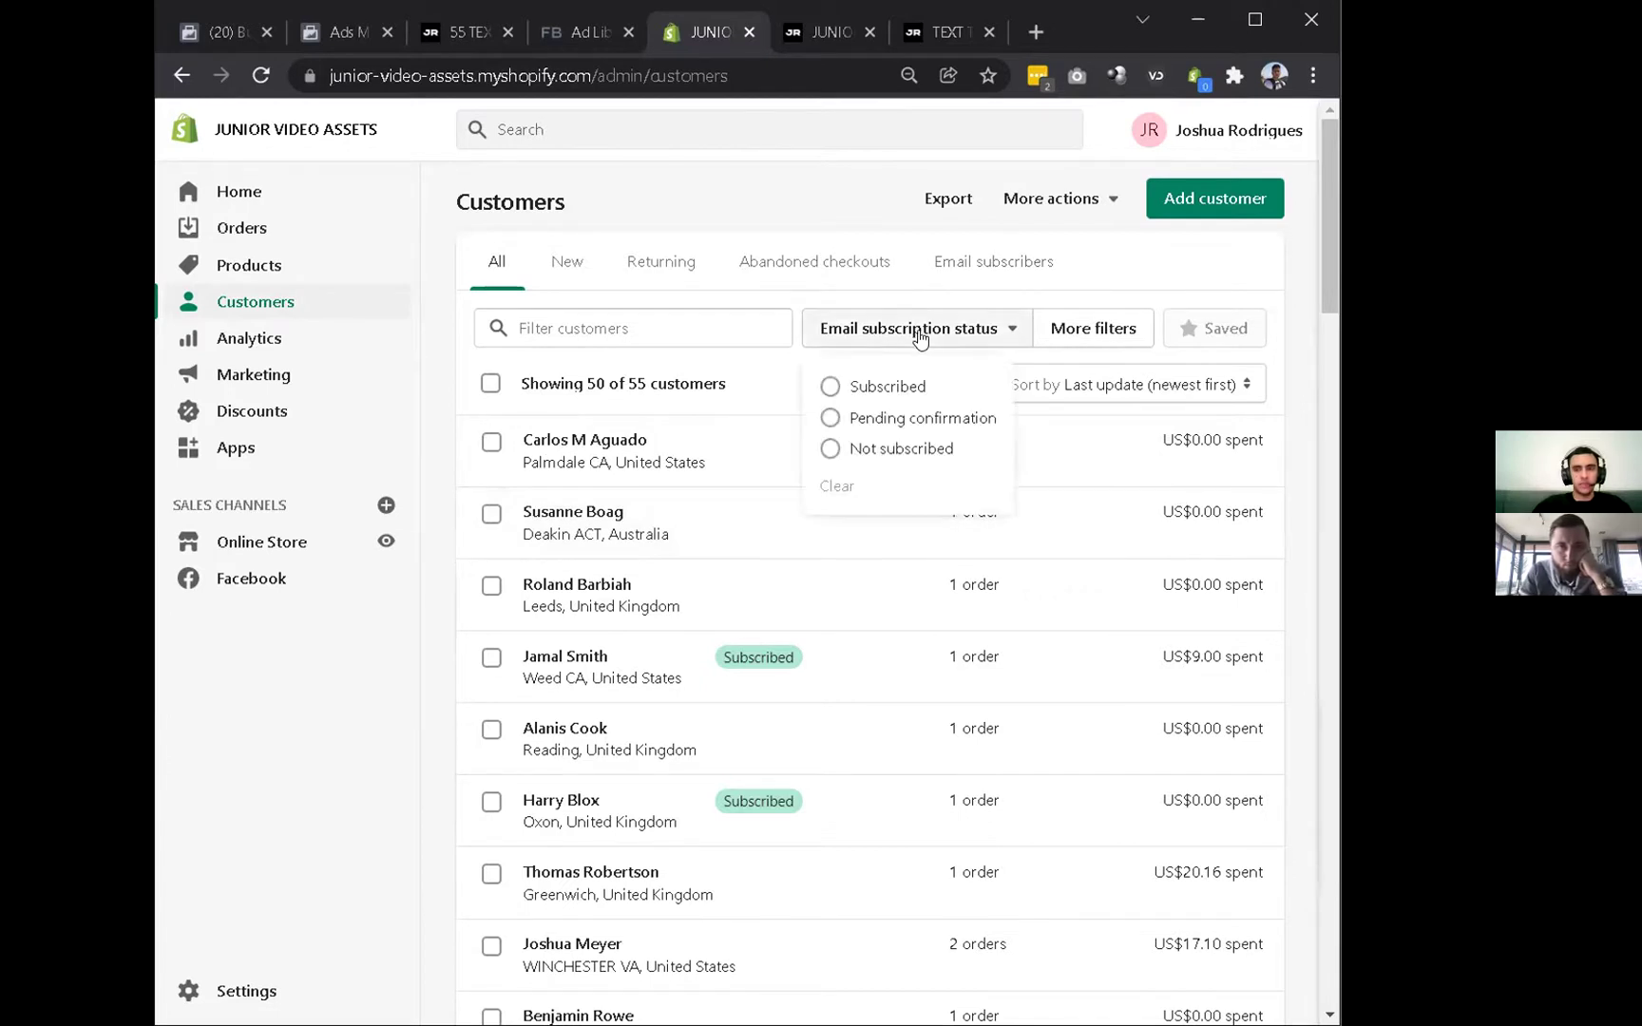
pyautogui.click(920, 333)
pyautogui.click(1072, 331)
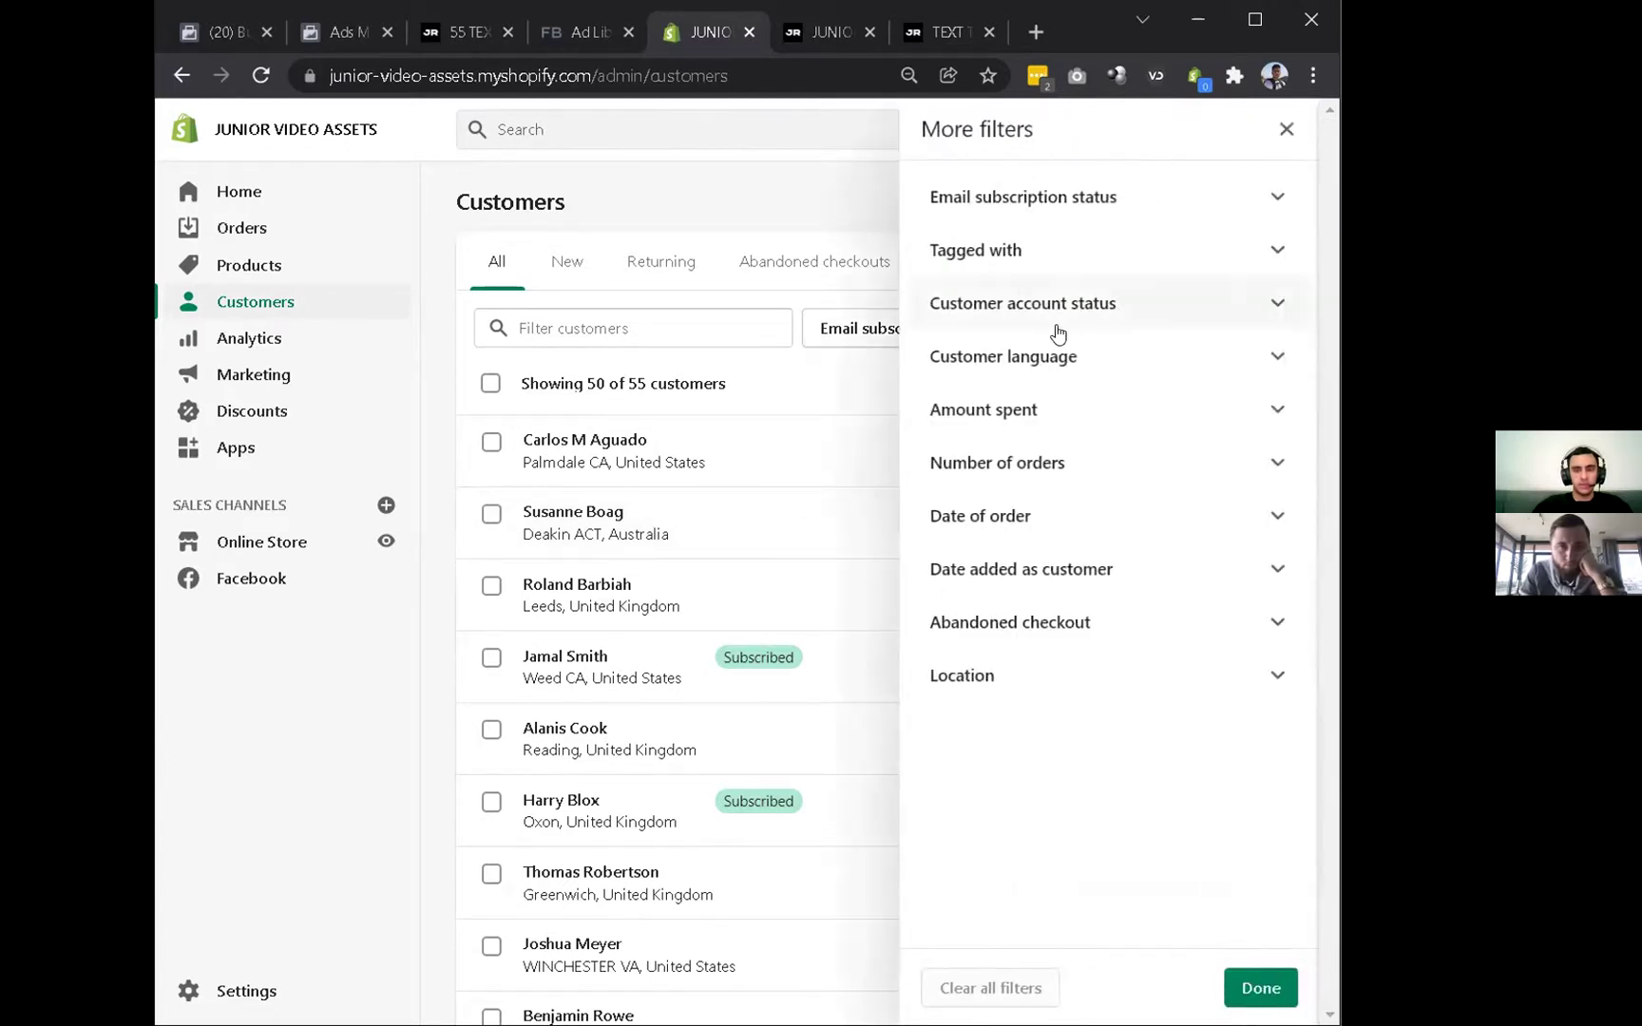
pyautogui.click(978, 203)
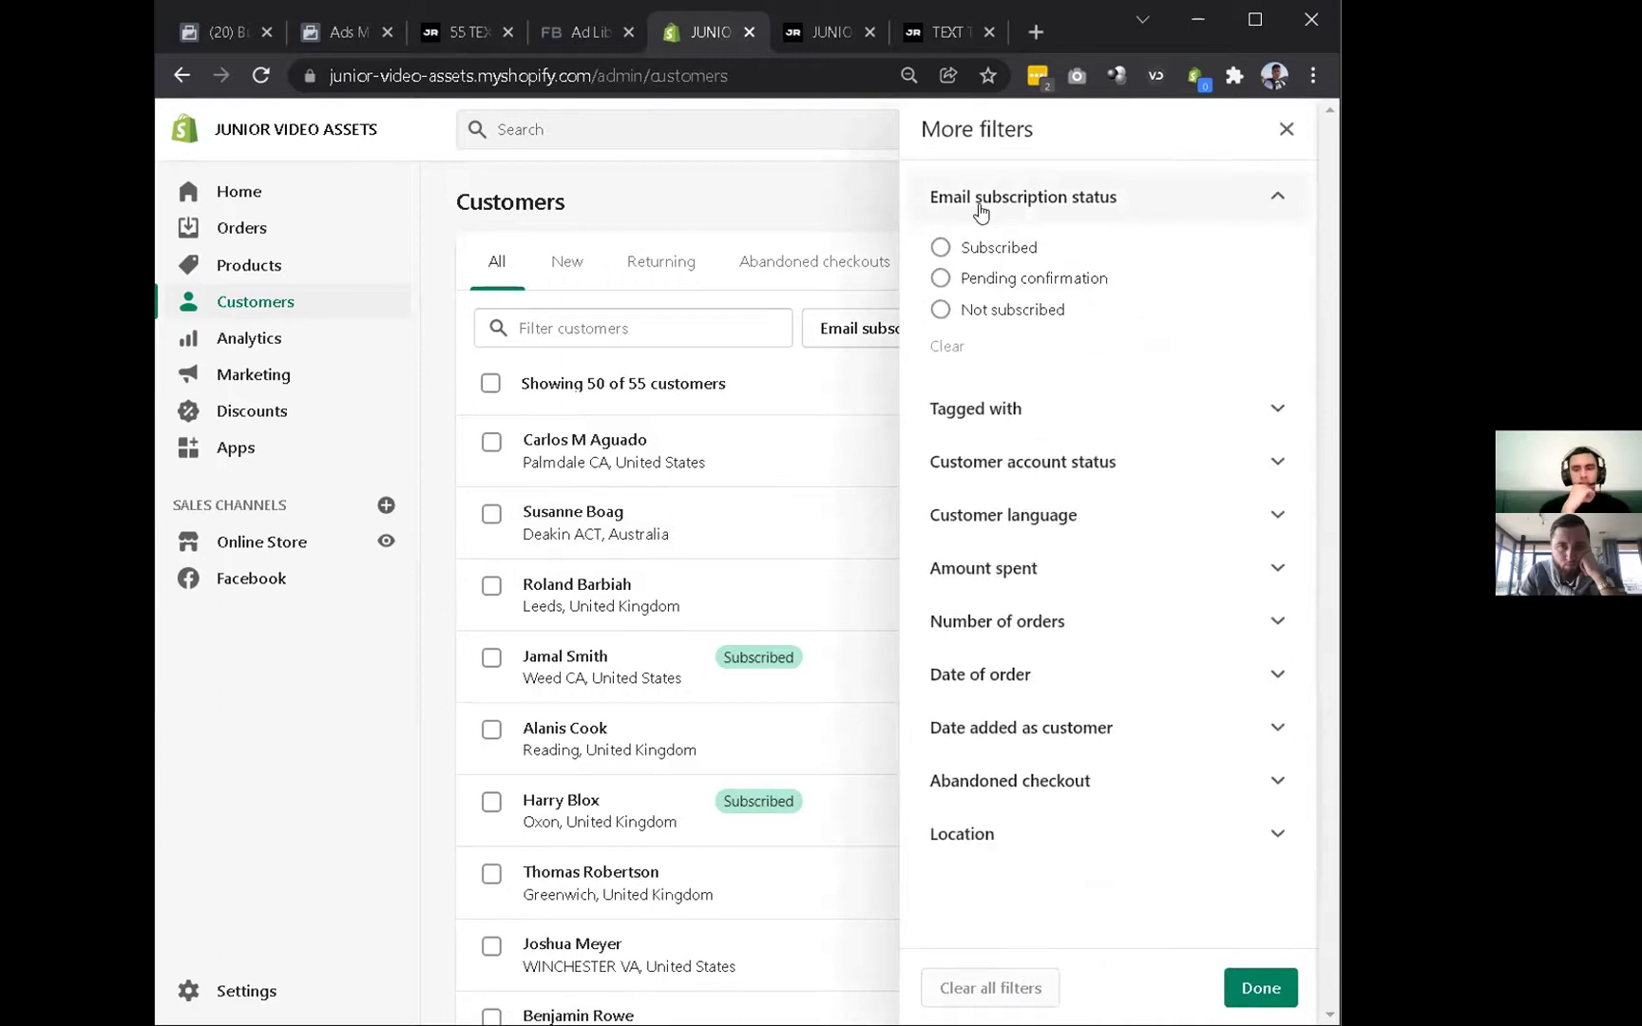
pyautogui.click(980, 207)
pyautogui.click(715, 358)
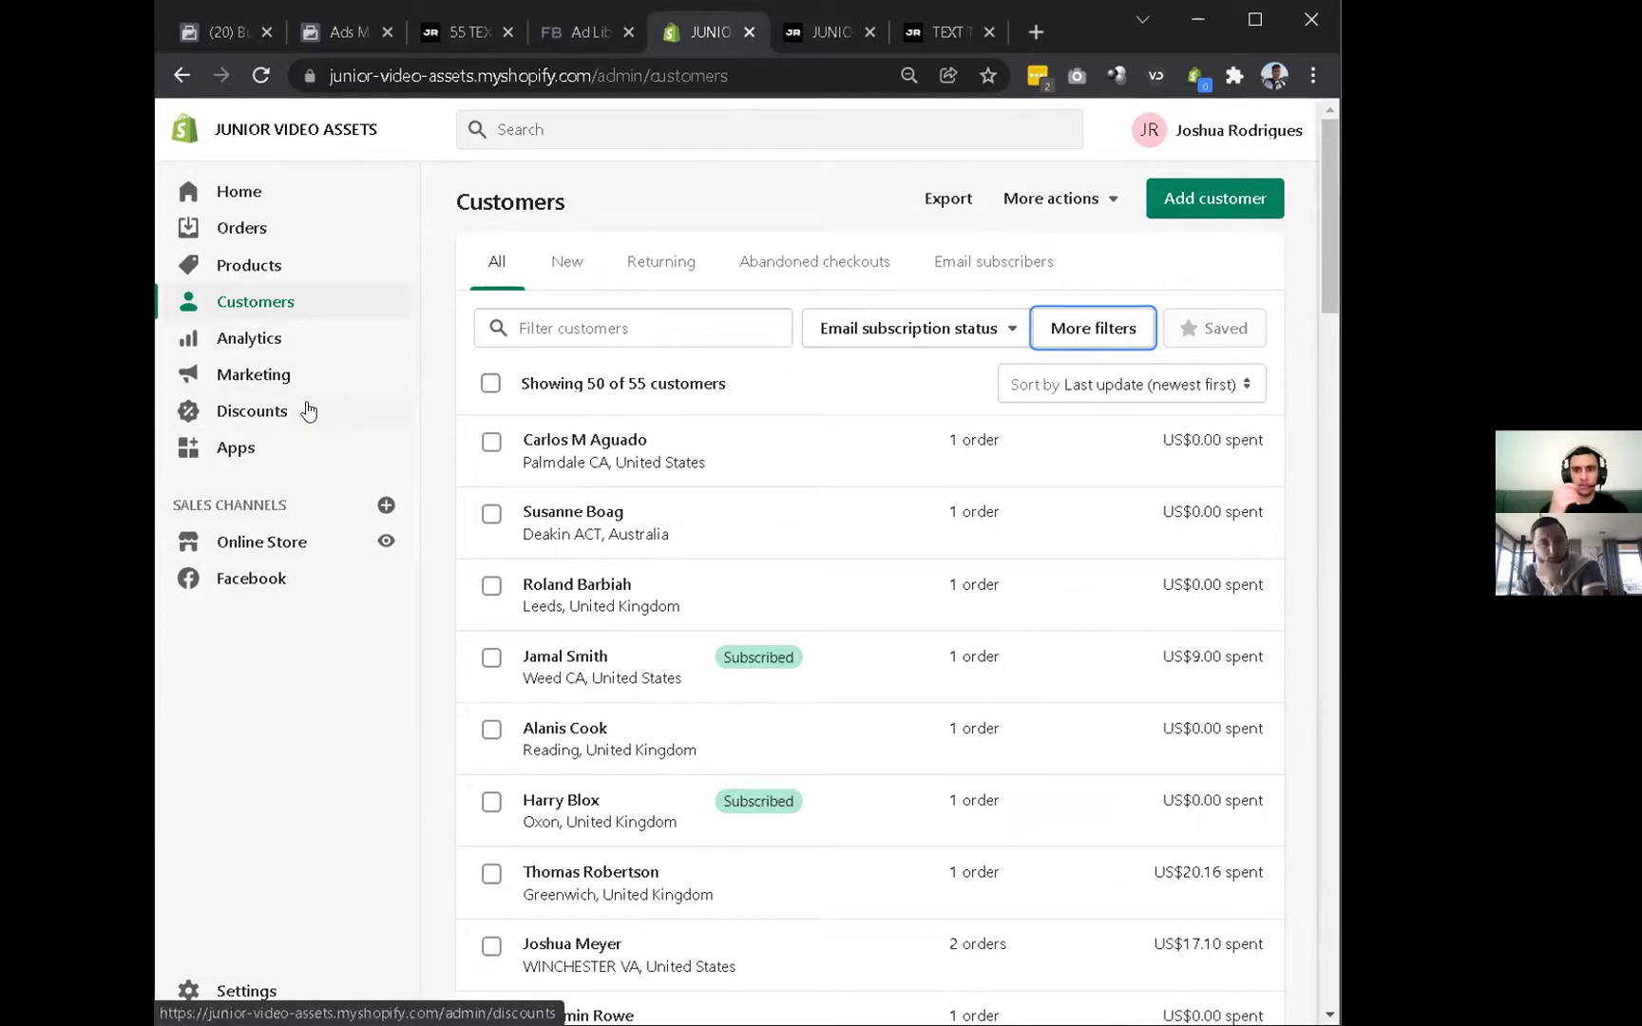
pyautogui.scroll(-9, 696, 576)
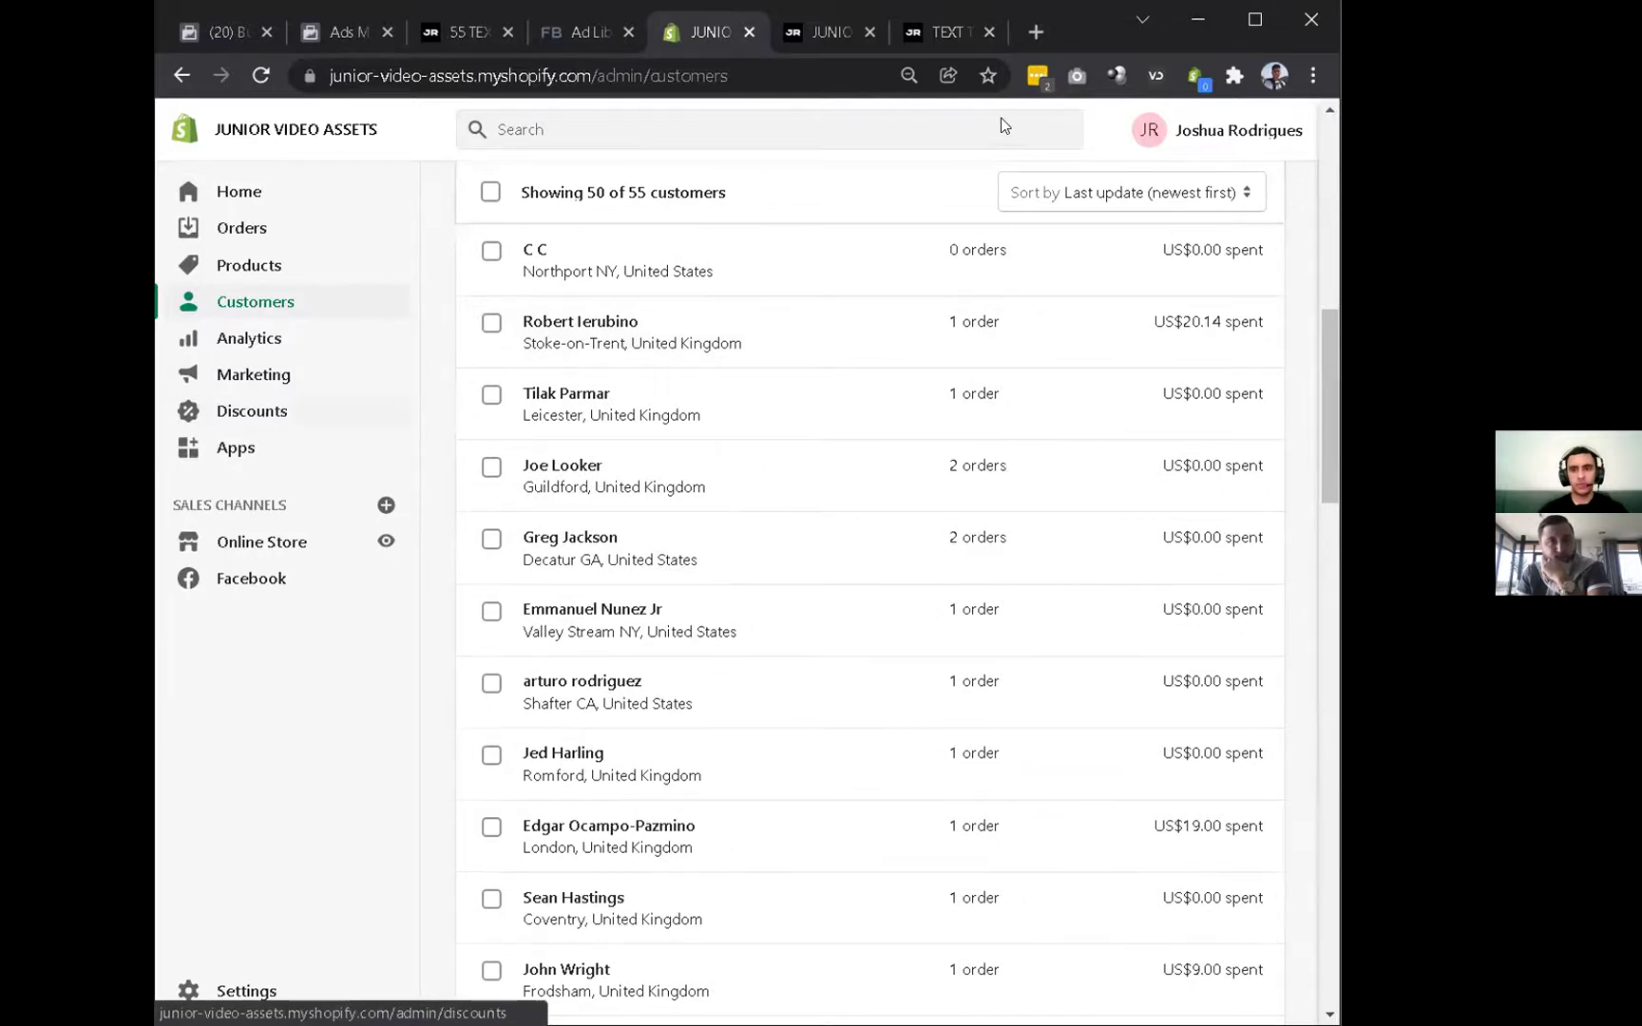
pyautogui.hotkey('ctrl', 'Tab')
pyautogui.hotkey('ctrl', 'Tab')
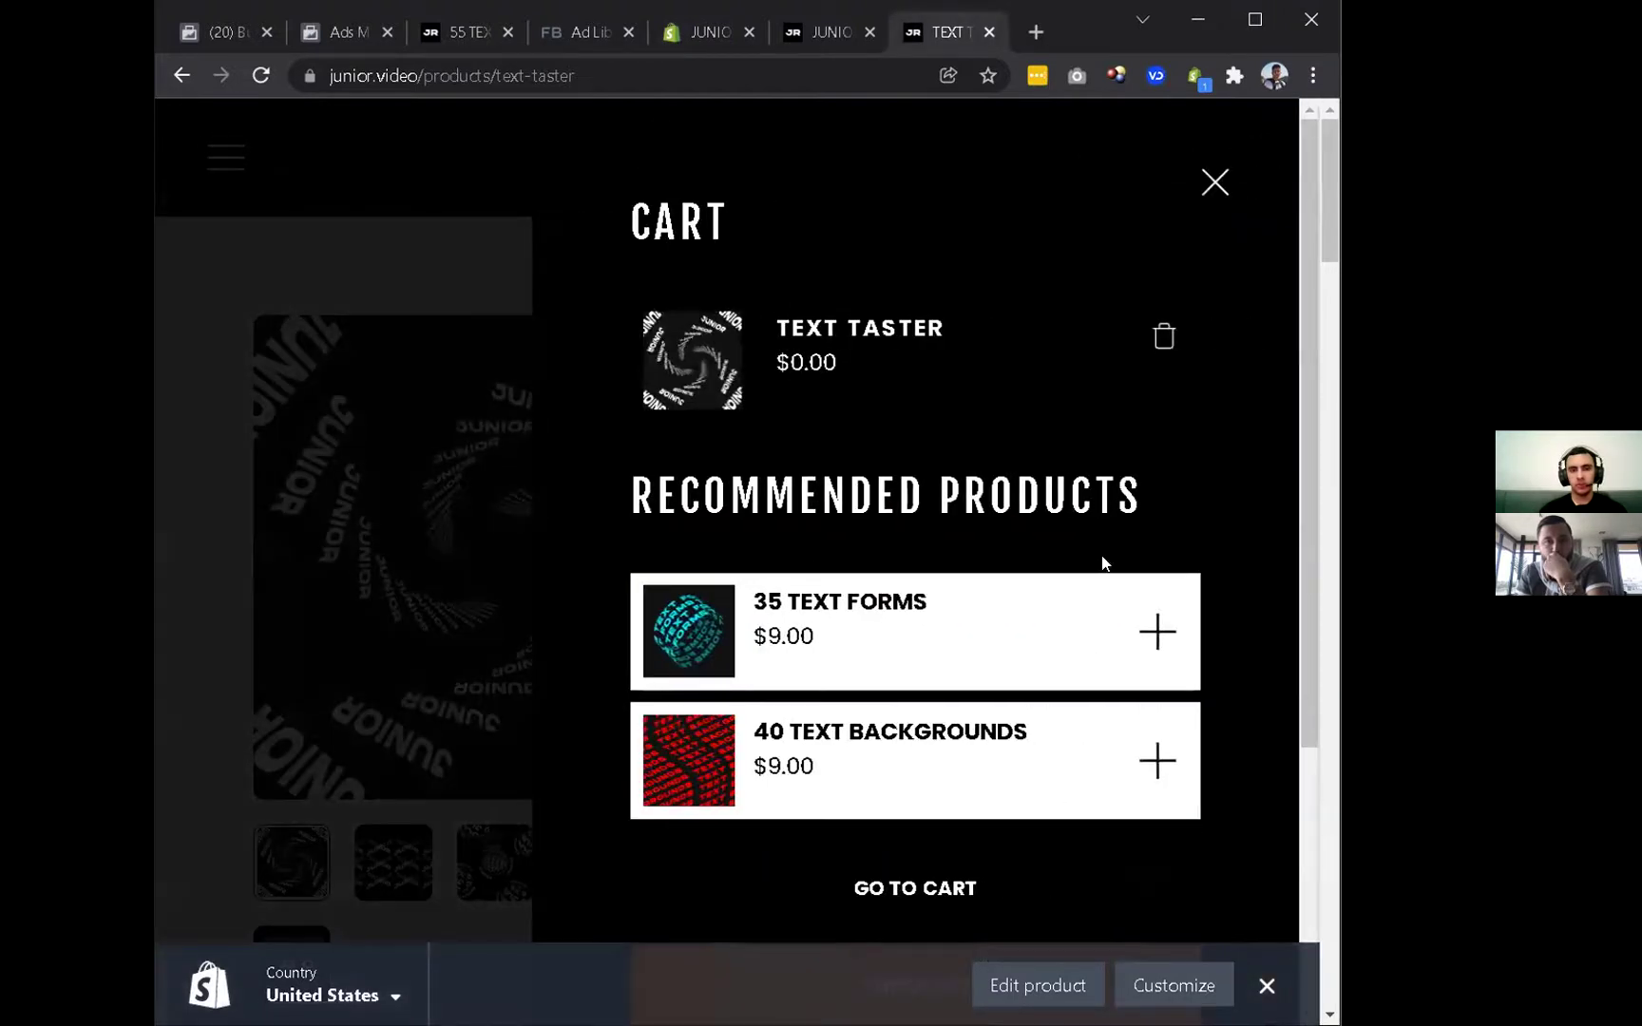
# Start checkout for the $0.00 Text Taster cart, then return to the Ads Manager ad sets table.
pyautogui.scroll(-3, 975, 586)
pyautogui.scroll(-2, 979, 589)
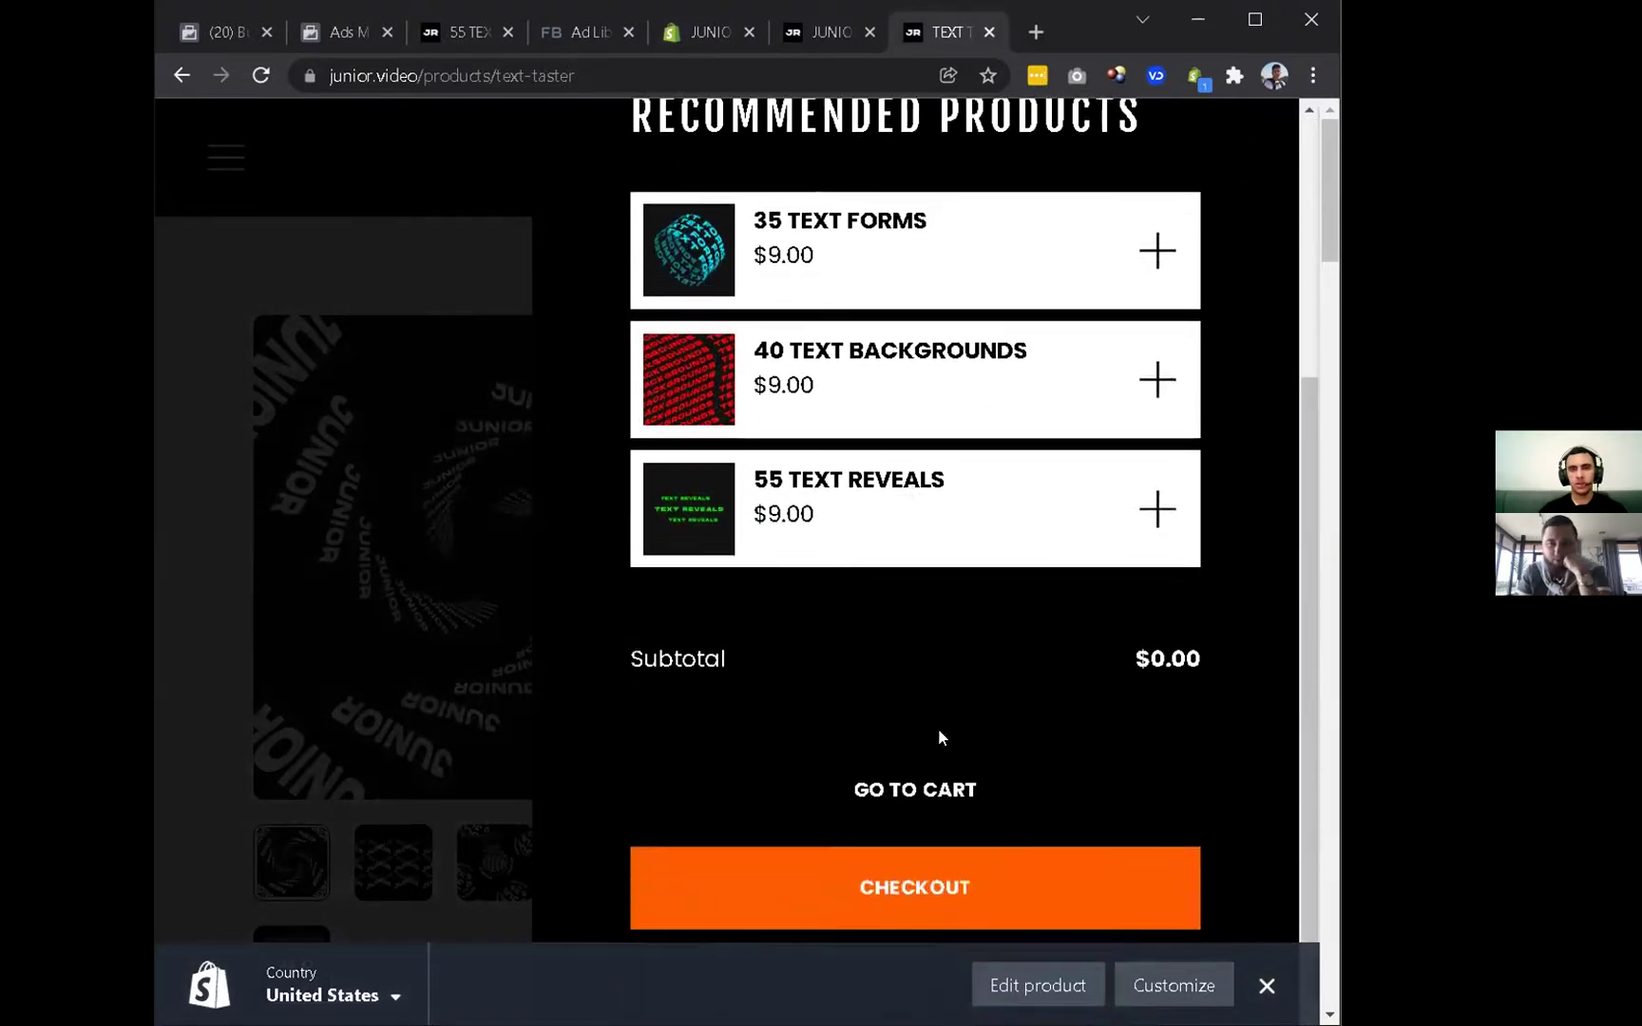
pyautogui.click(910, 863)
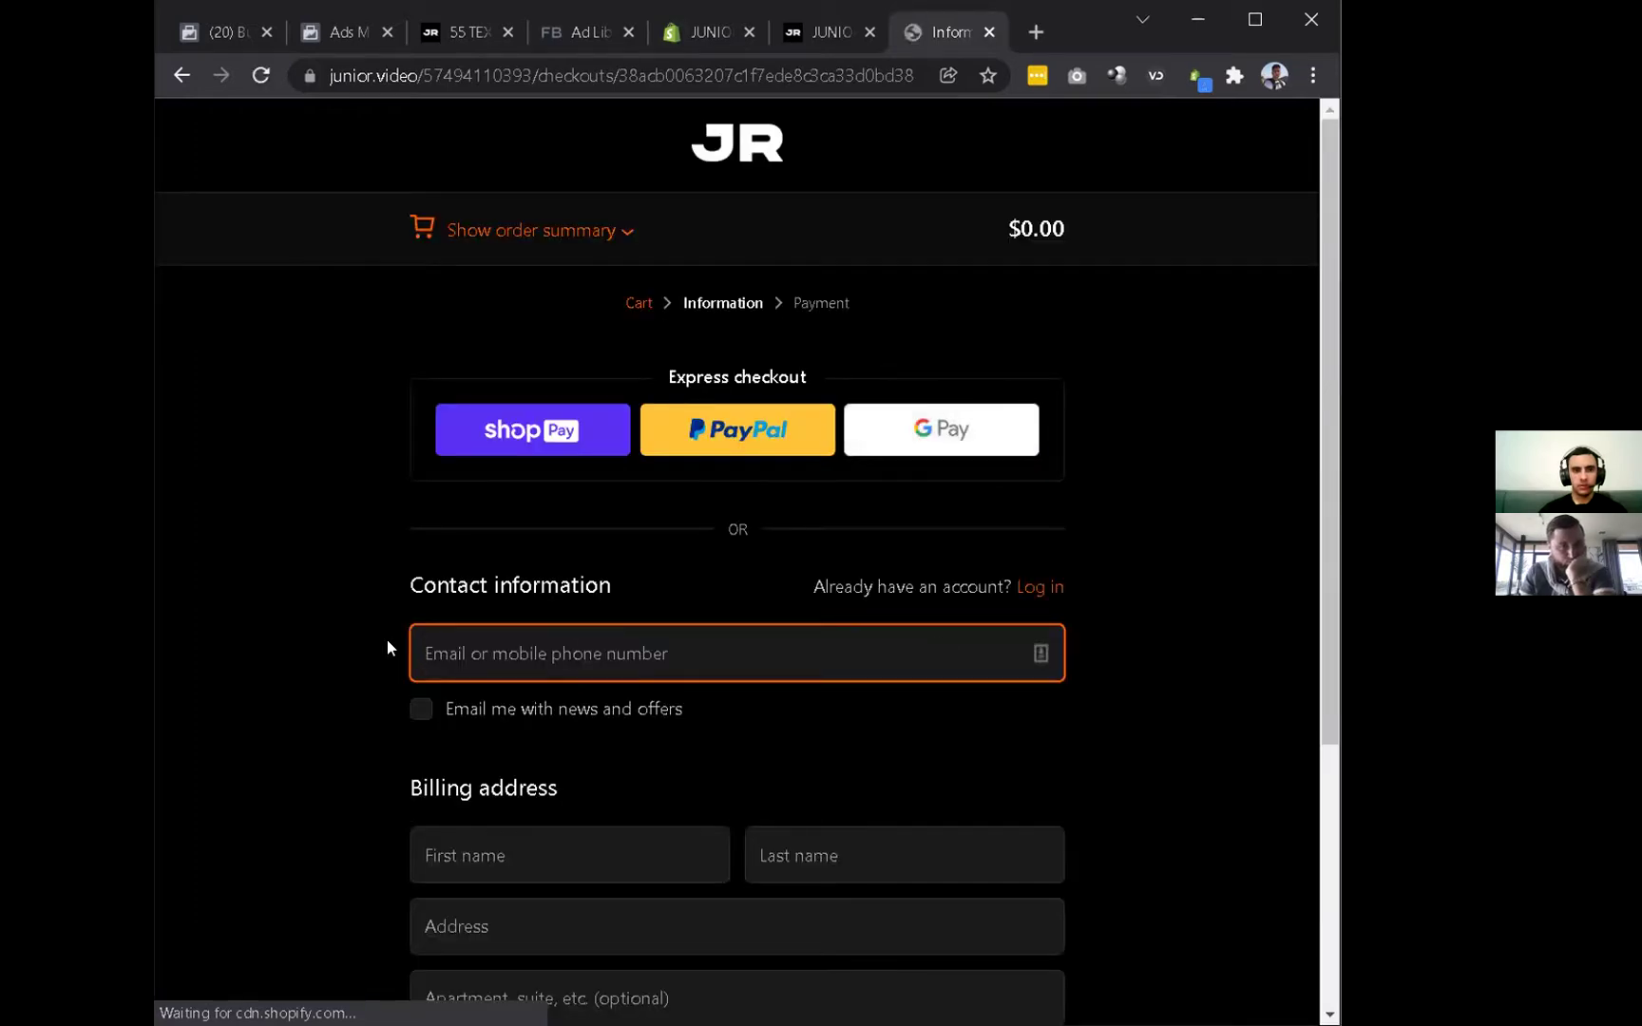
pyautogui.click(340, 32)
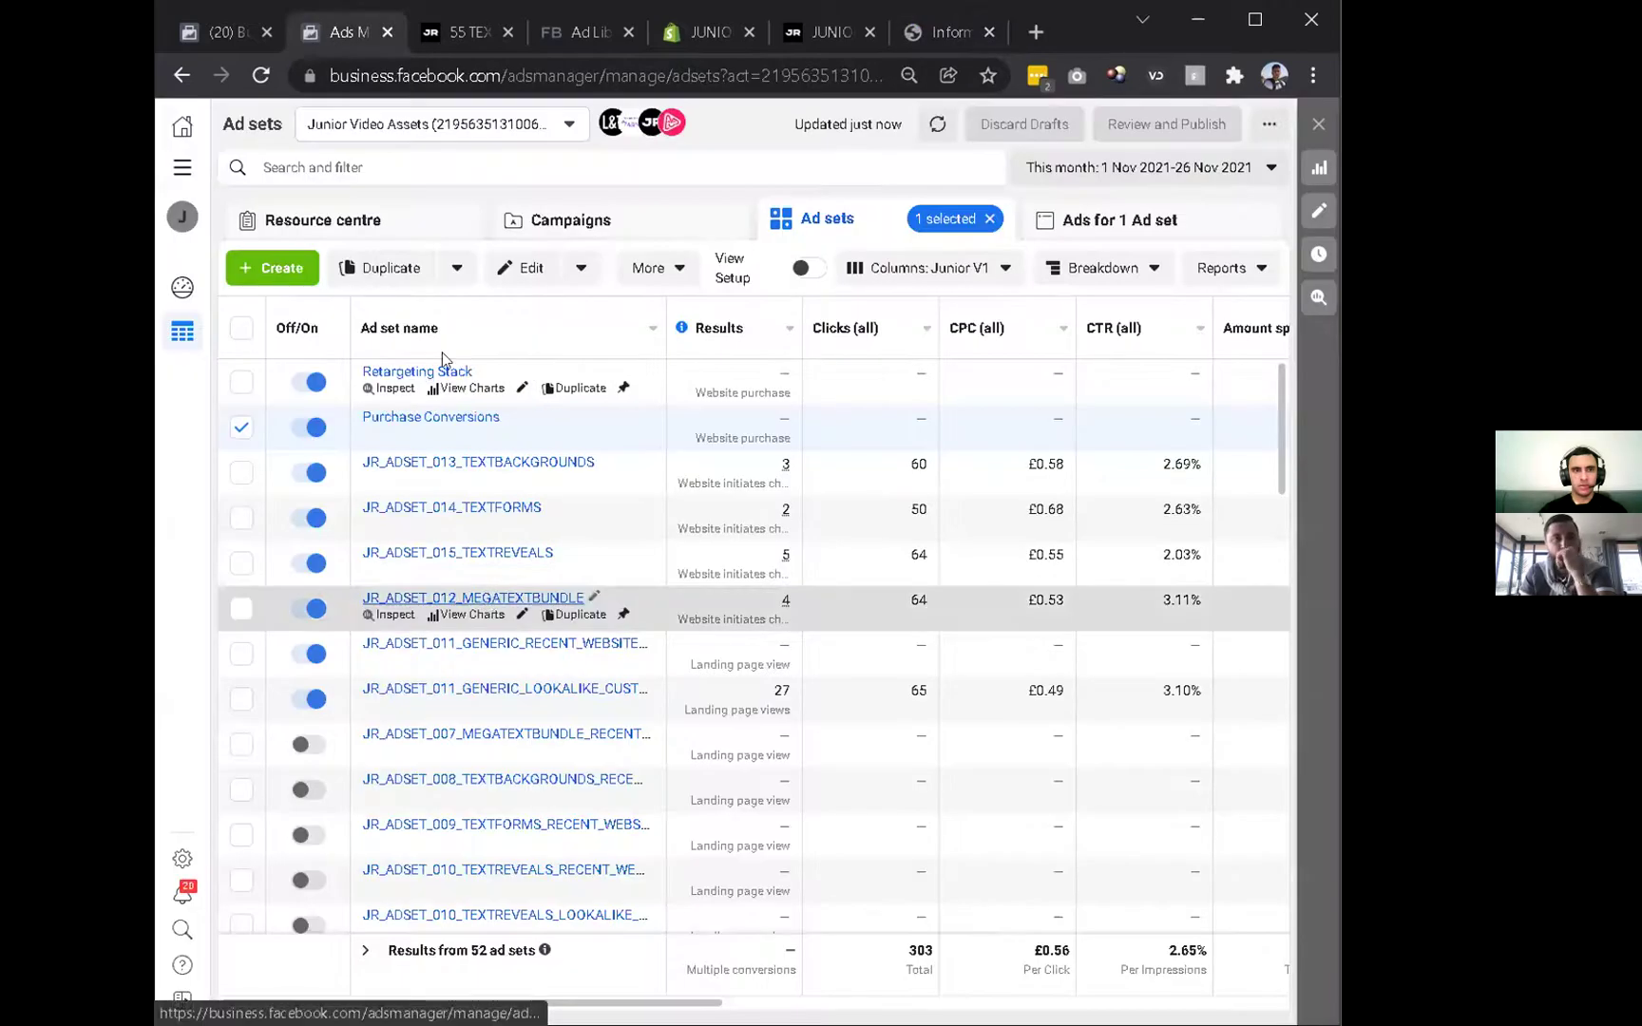
# Review Shopify's New customers list with the 0 orders filter removed, then go to the Home dashboard.
pyautogui.click(696, 34)
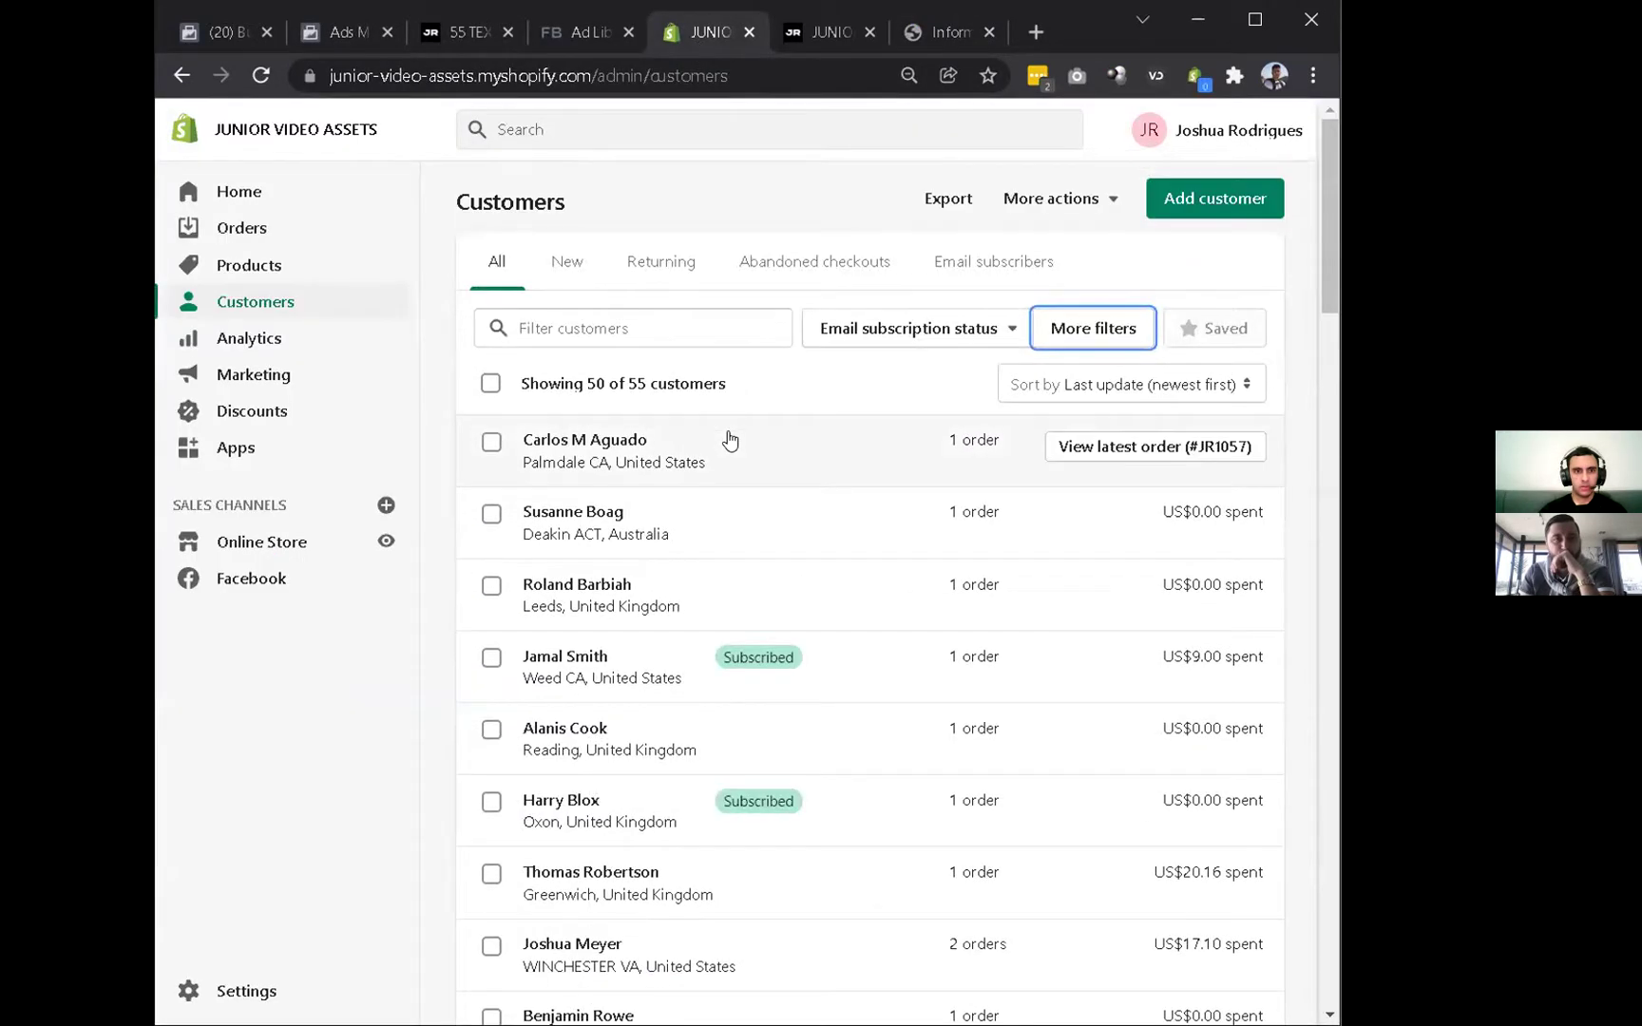
pyautogui.click(567, 262)
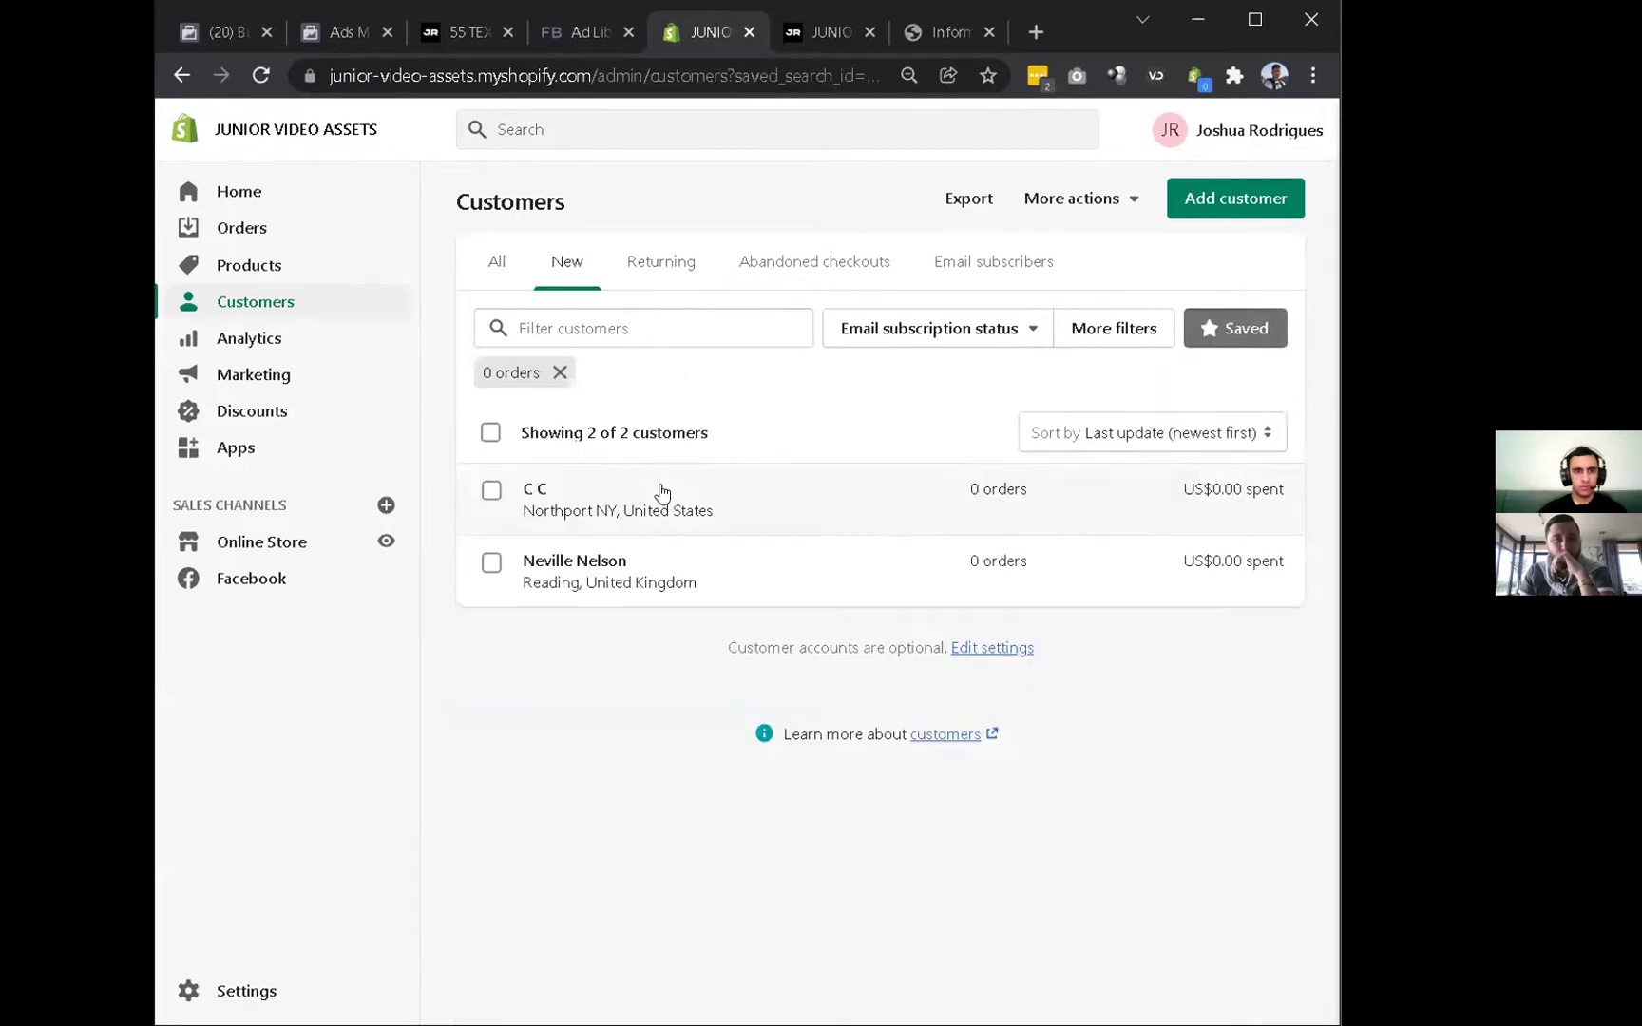
pyautogui.click(560, 371)
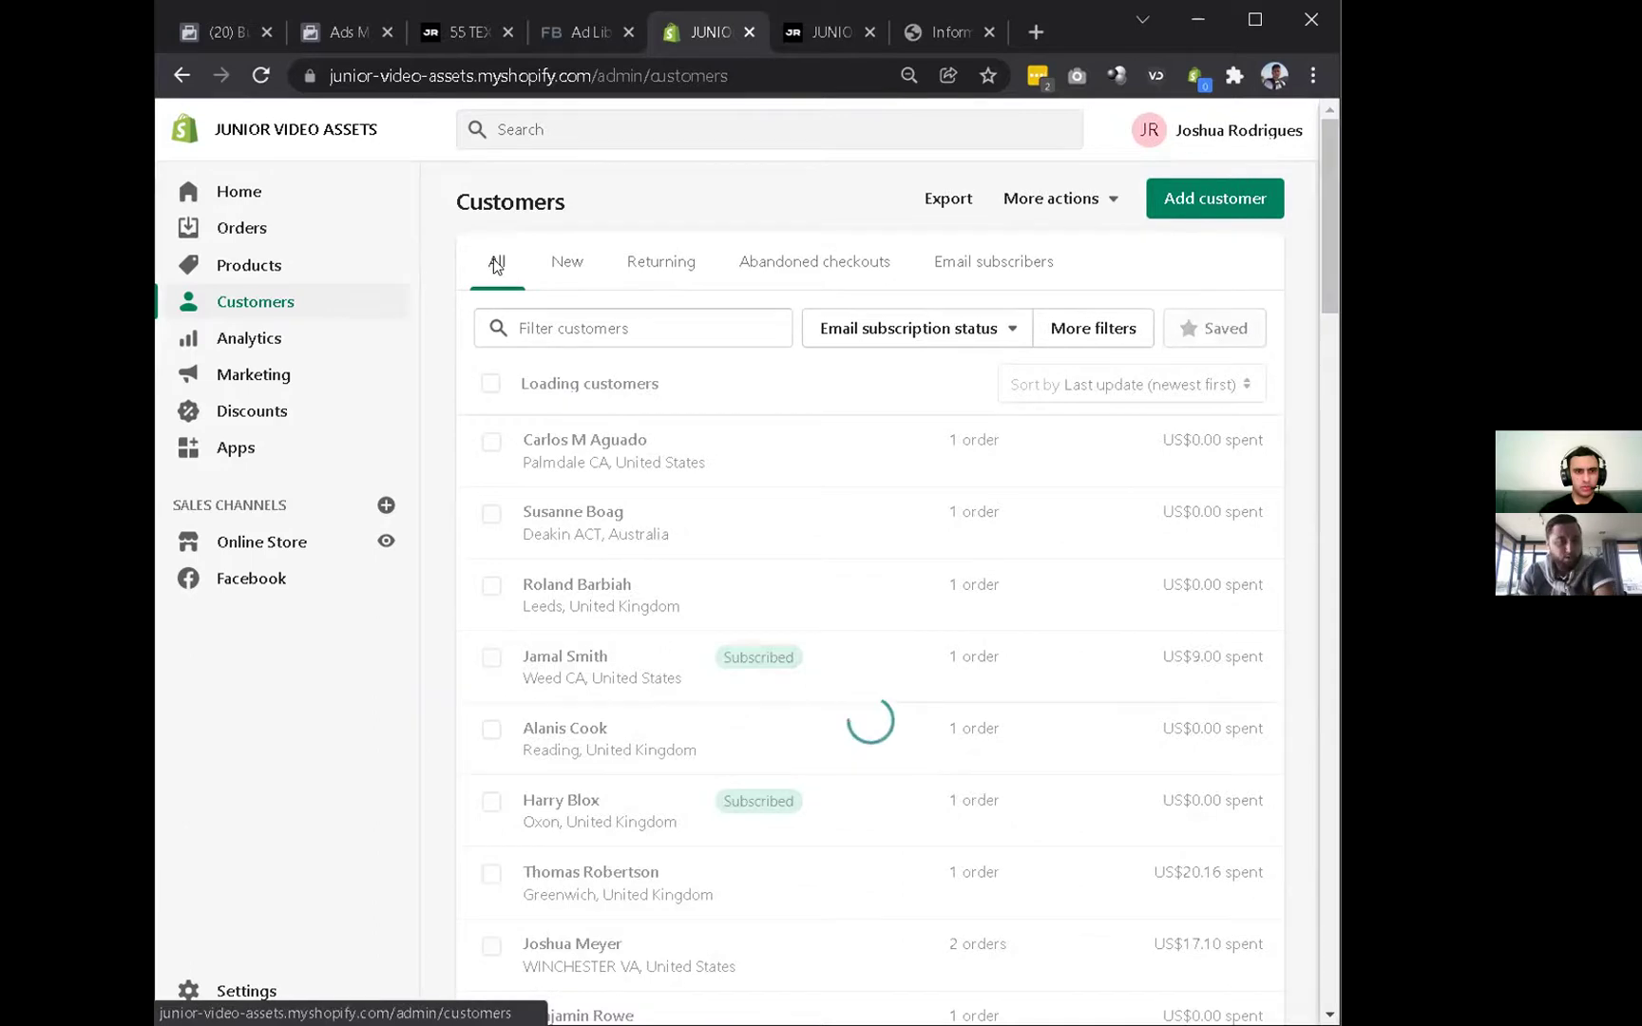
pyautogui.scroll(-10, 608, 532)
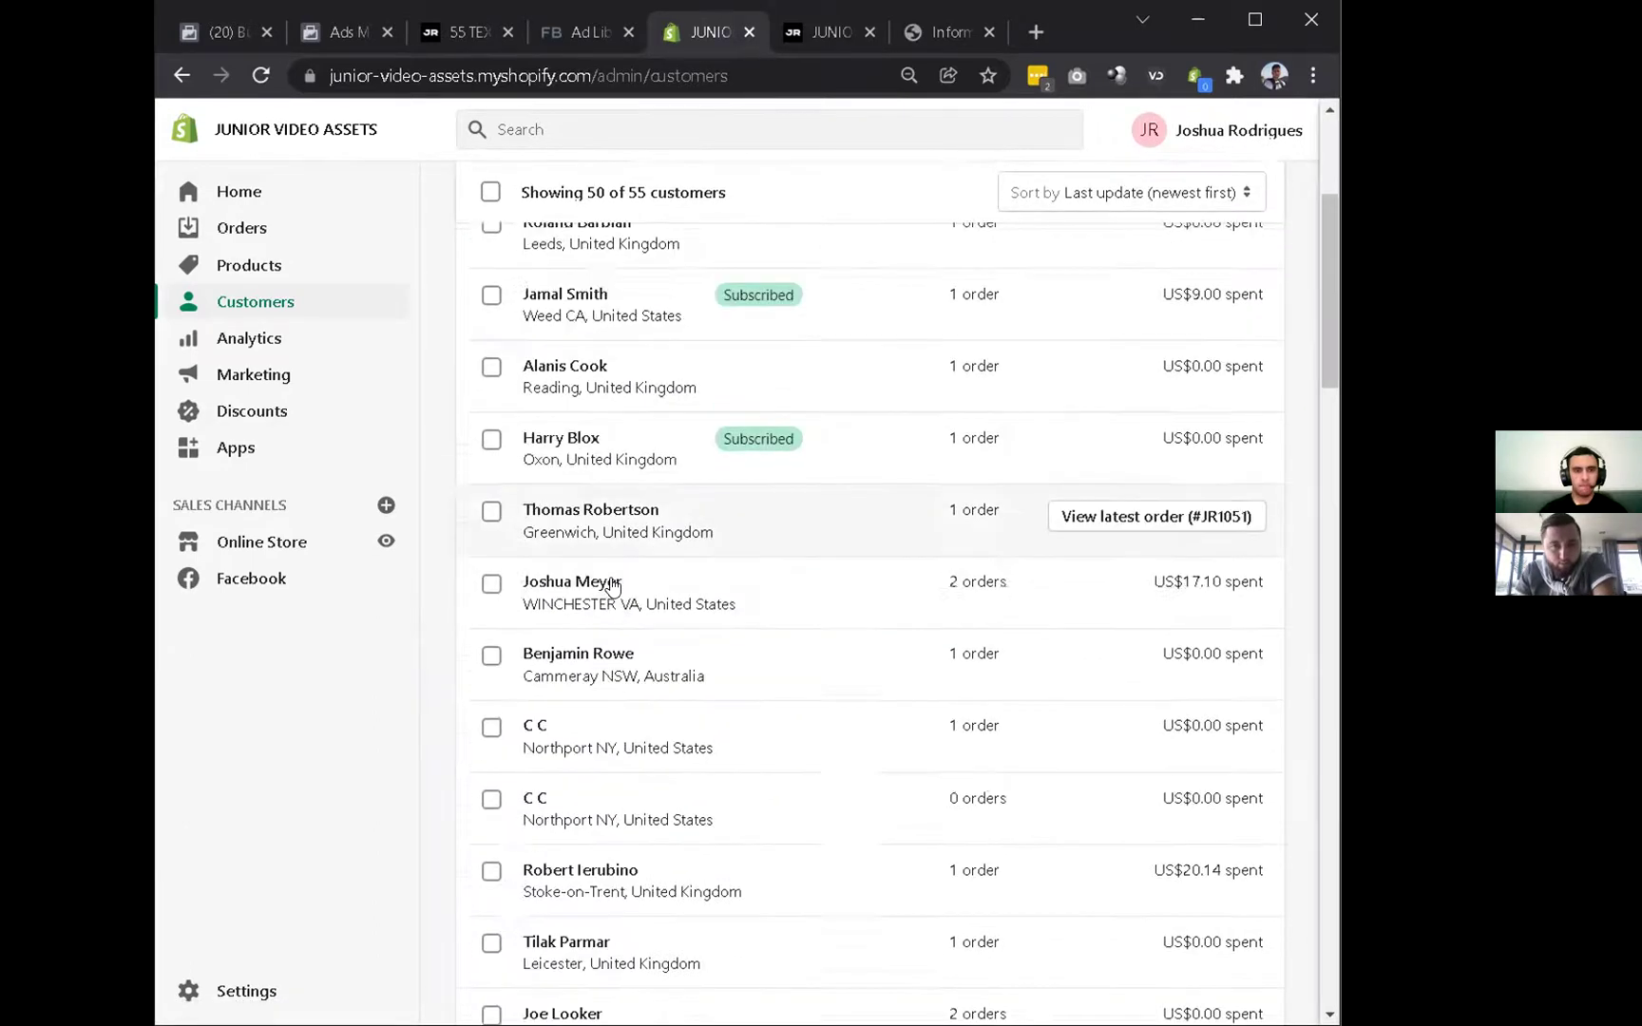
pyautogui.scroll(-15, 608, 584)
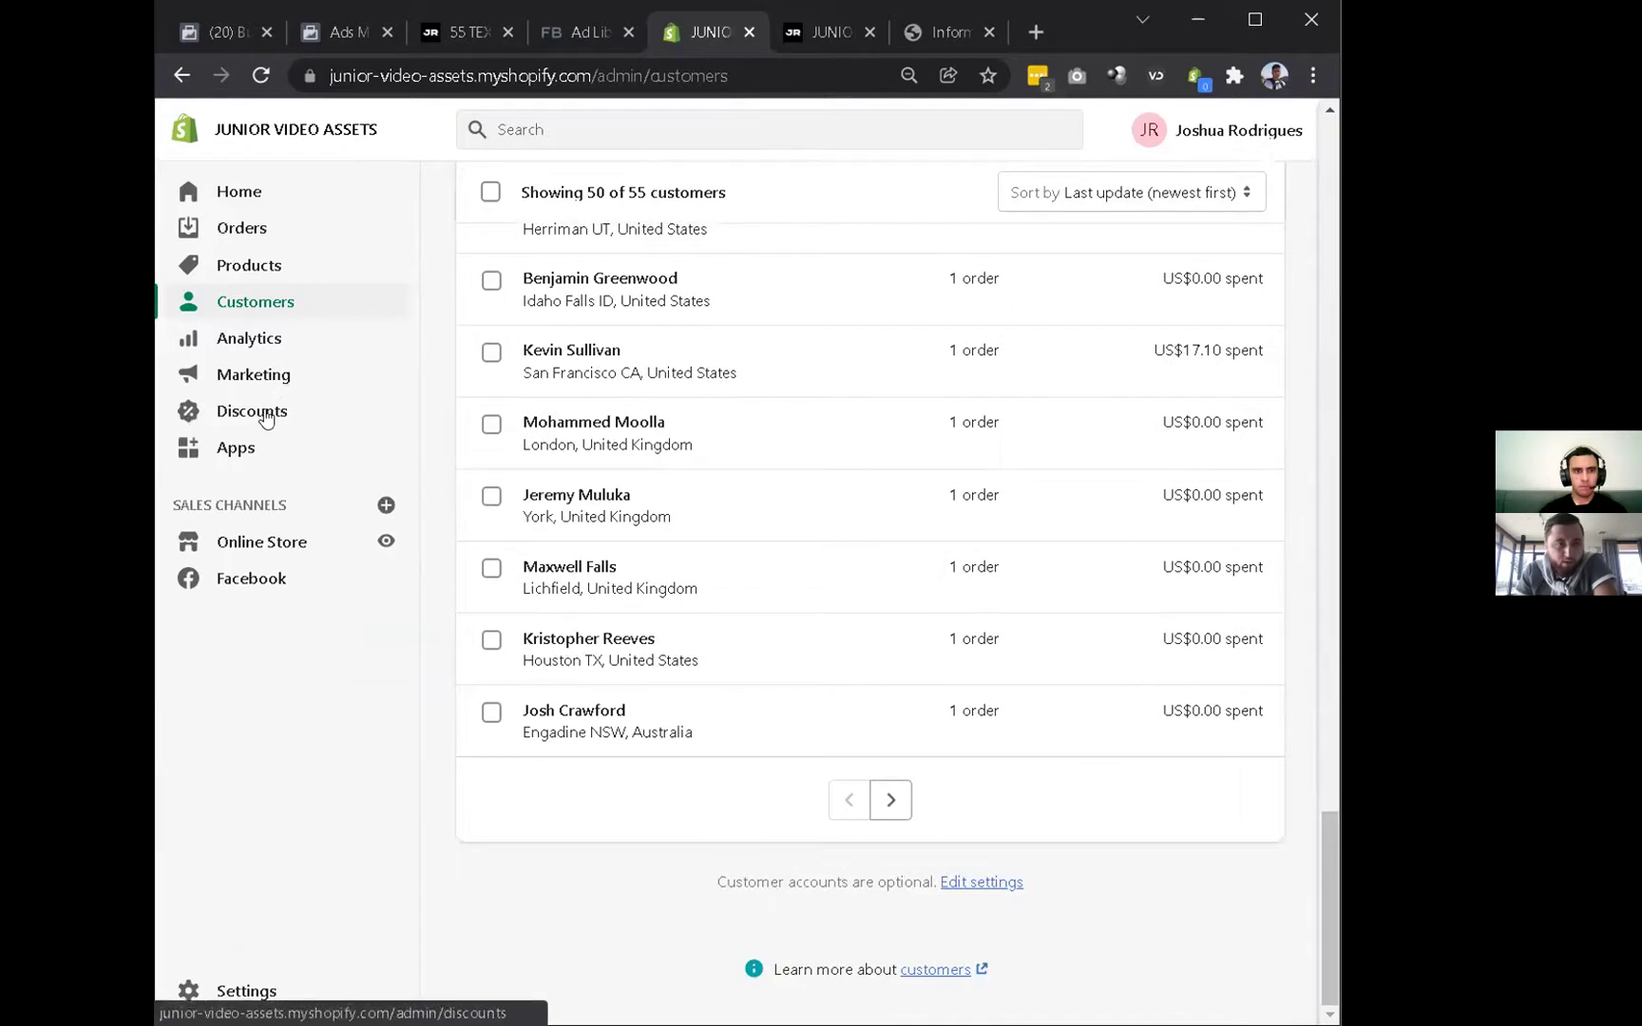
pyautogui.click(266, 200)
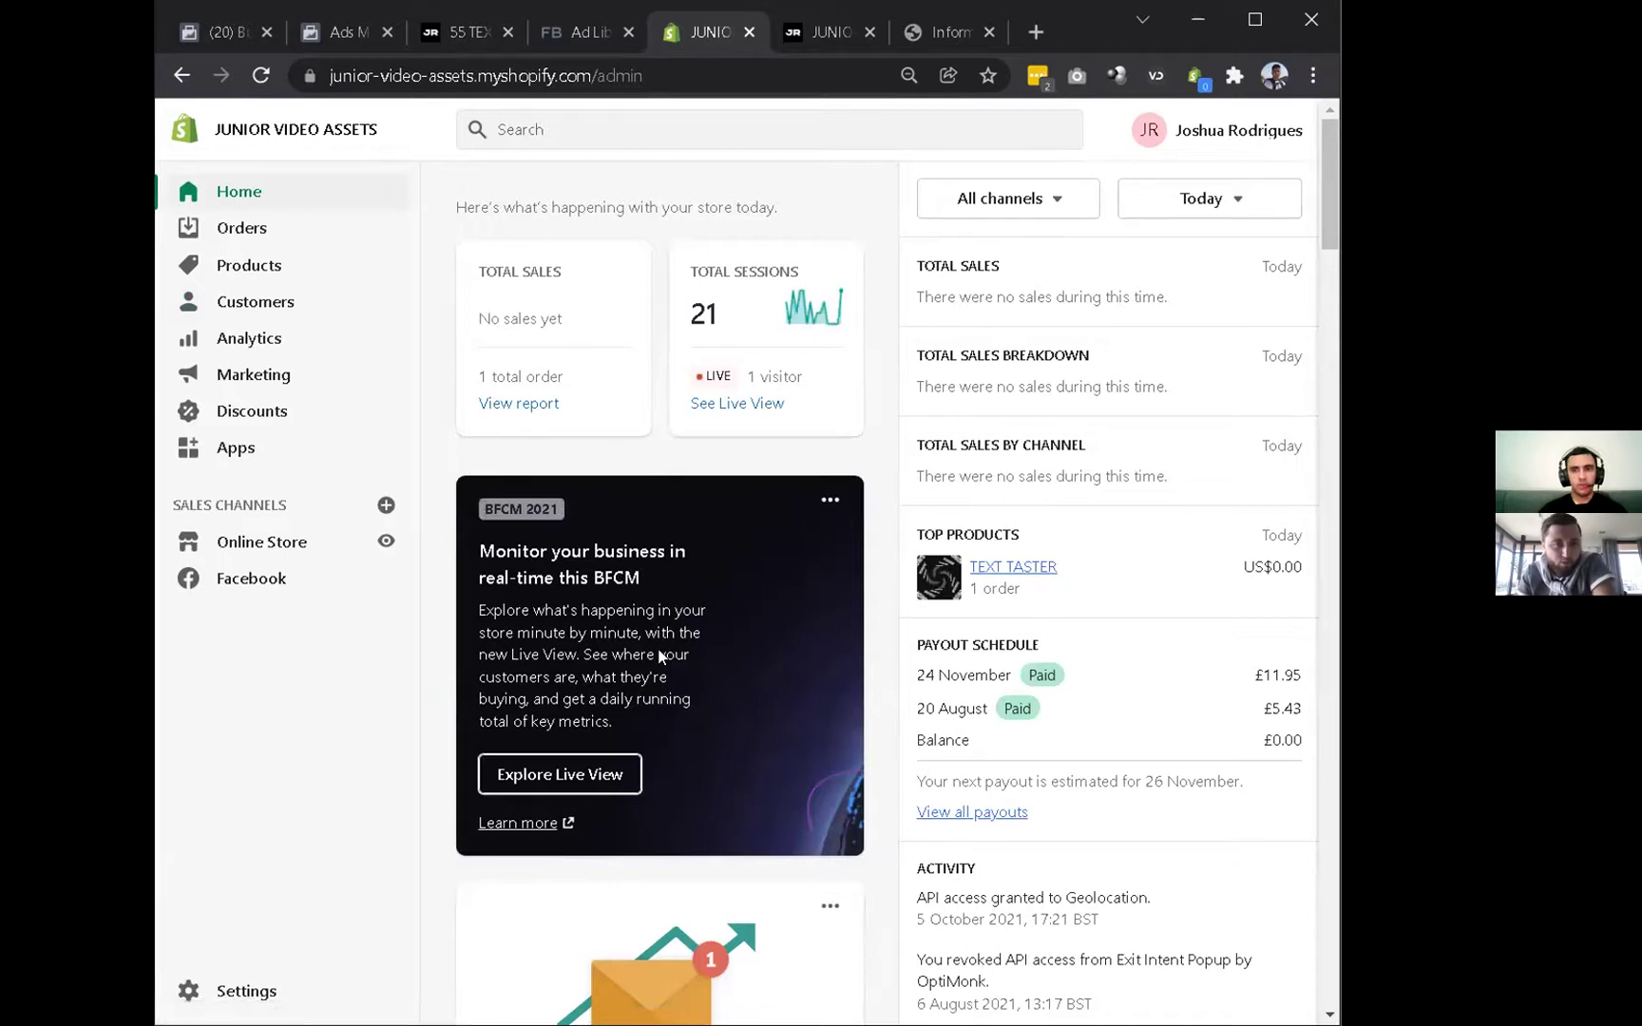
pyautogui.scroll(-5, 595, 668)
pyautogui.scroll(-1, 597, 676)
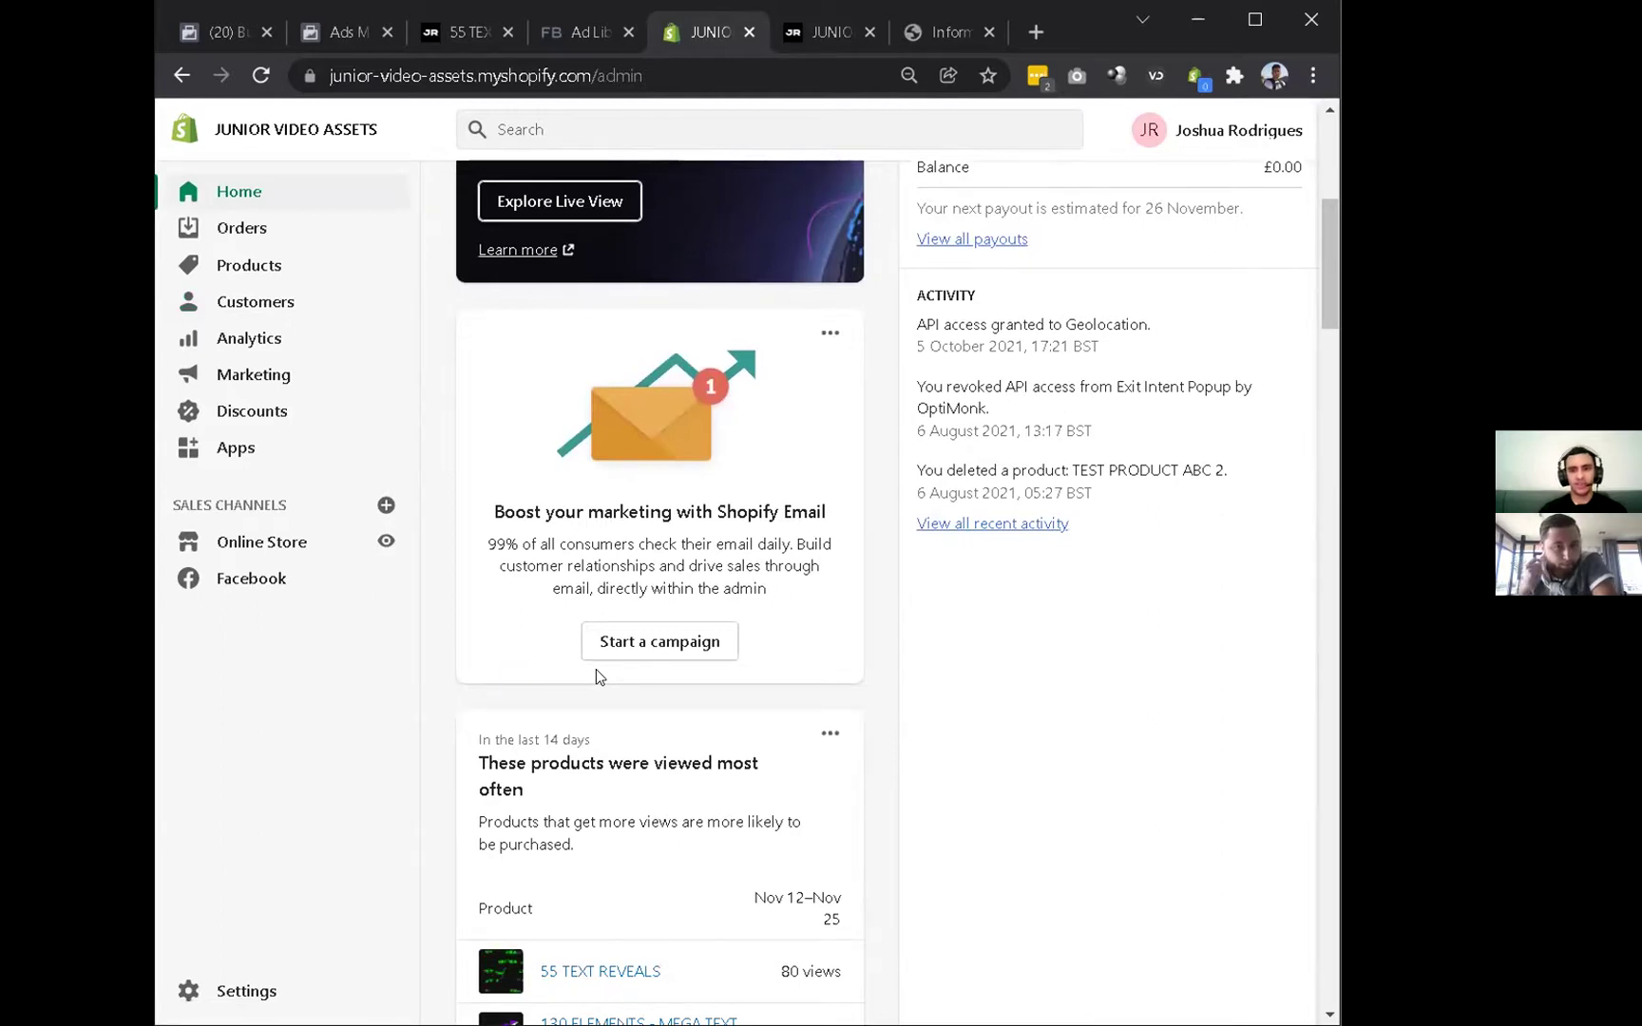
pyautogui.scroll(-2, 595, 668)
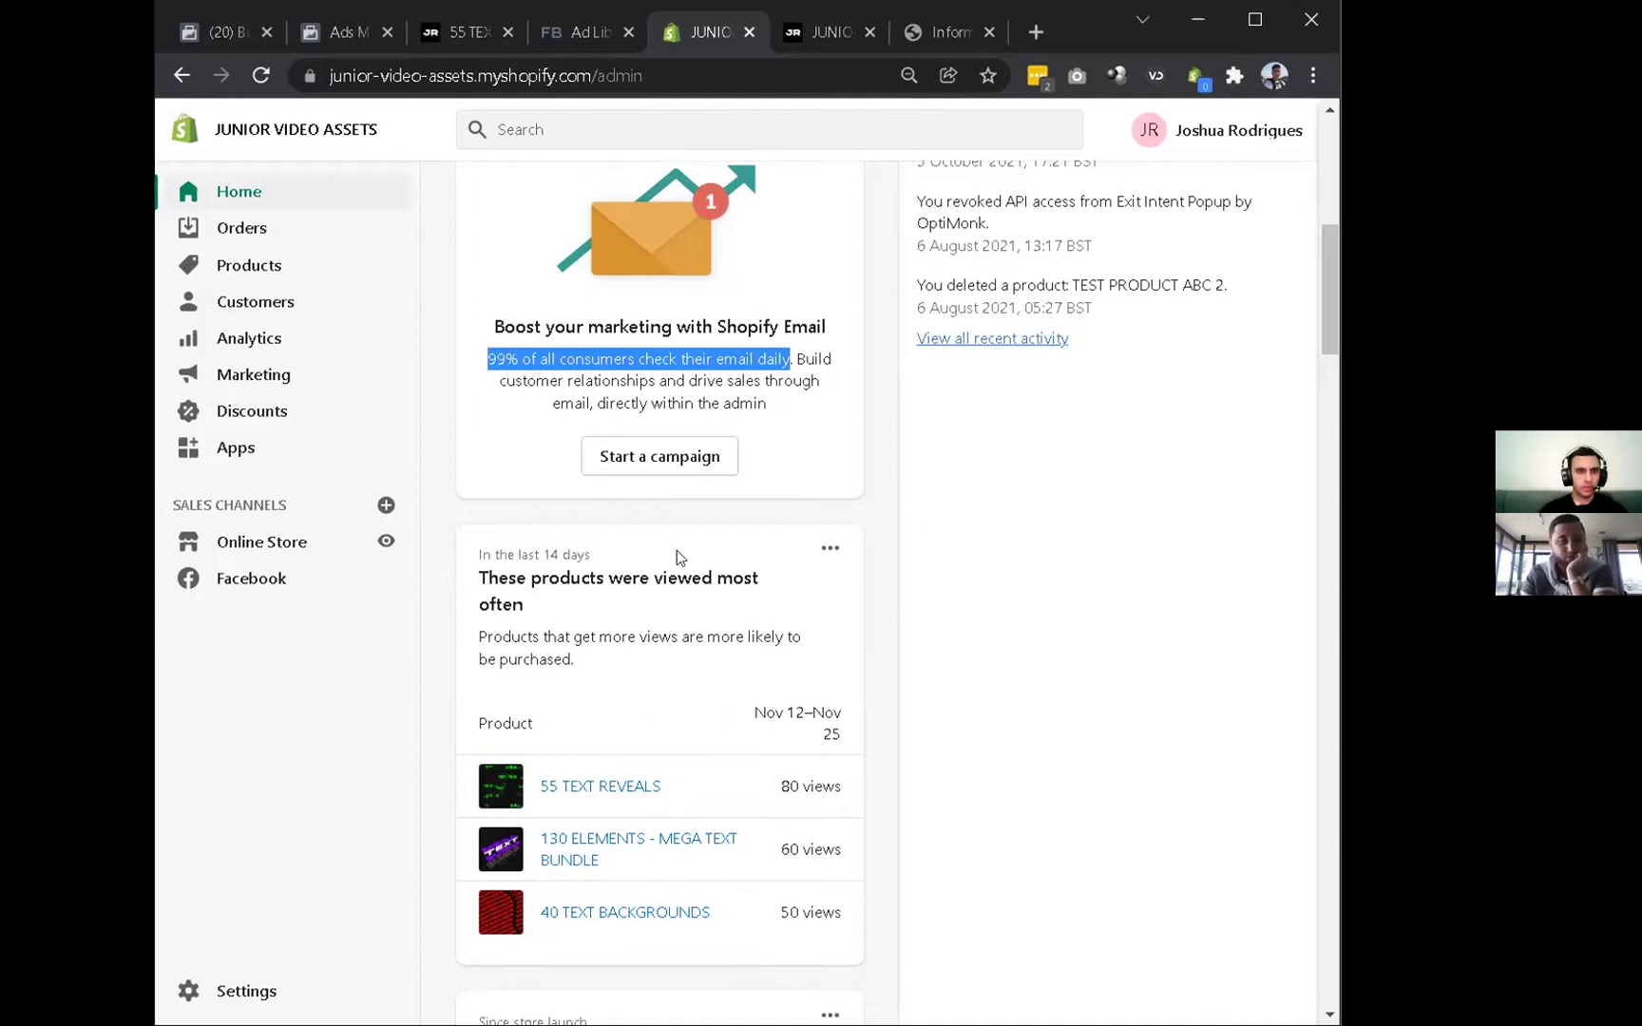
pyautogui.scroll(-6, 680, 557)
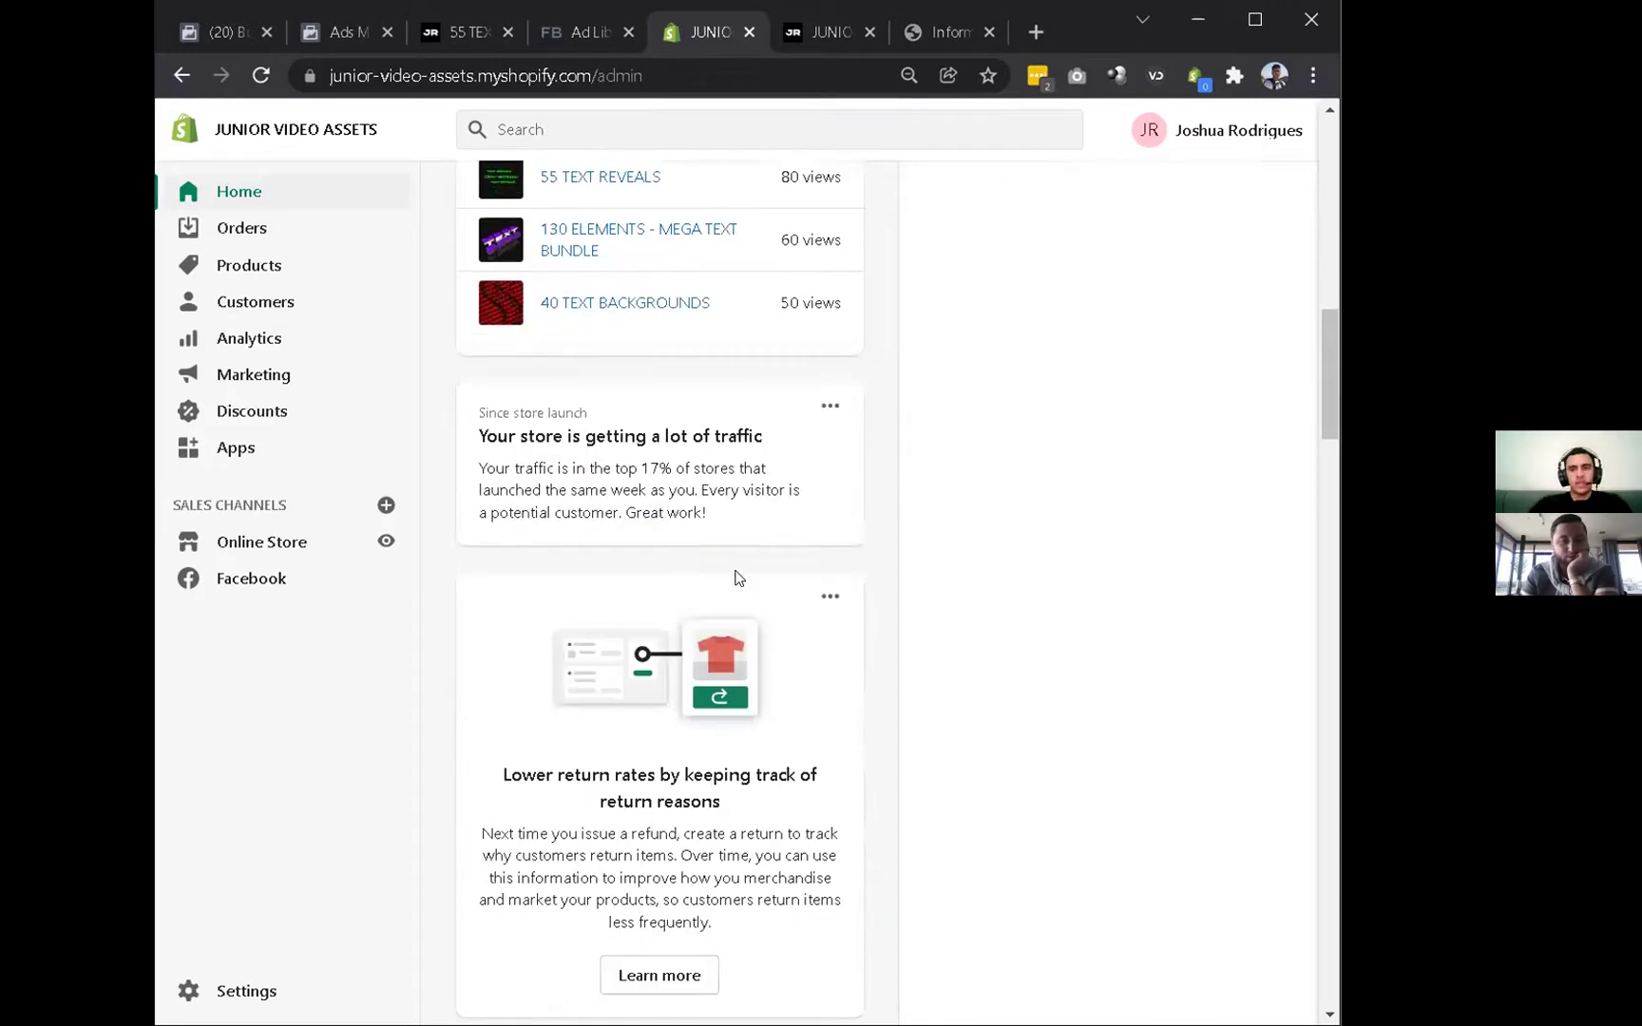
pyautogui.scroll(-10, 739, 576)
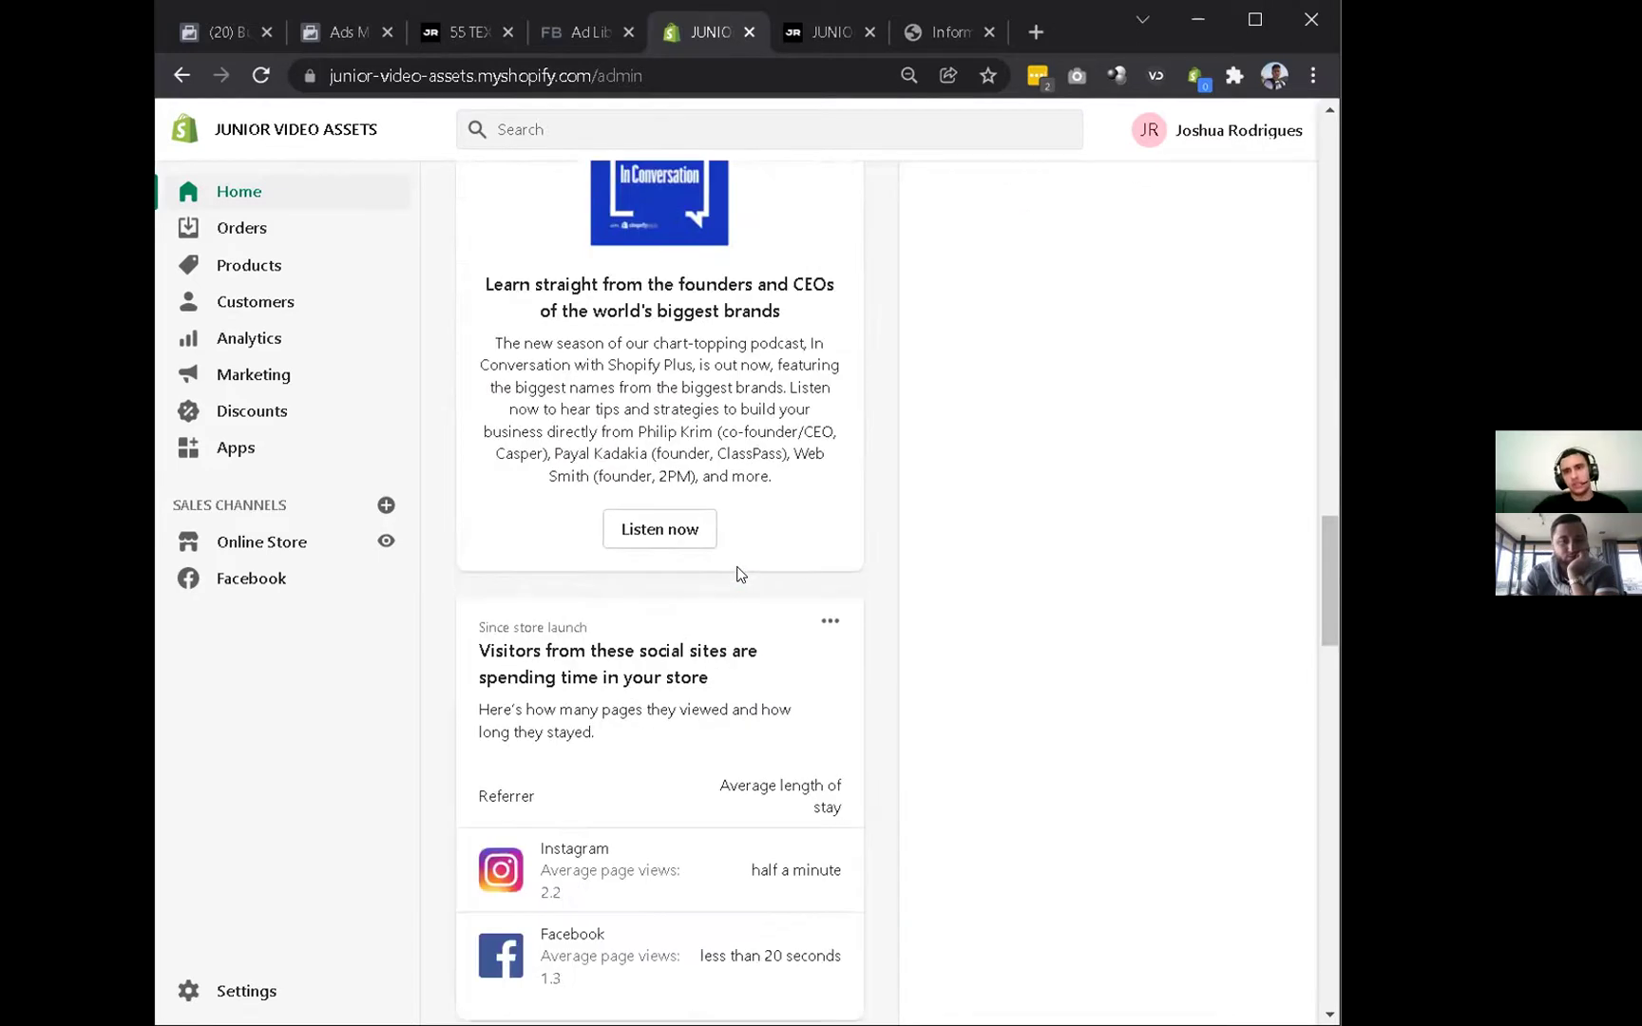
pyautogui.scroll(-10, 738, 574)
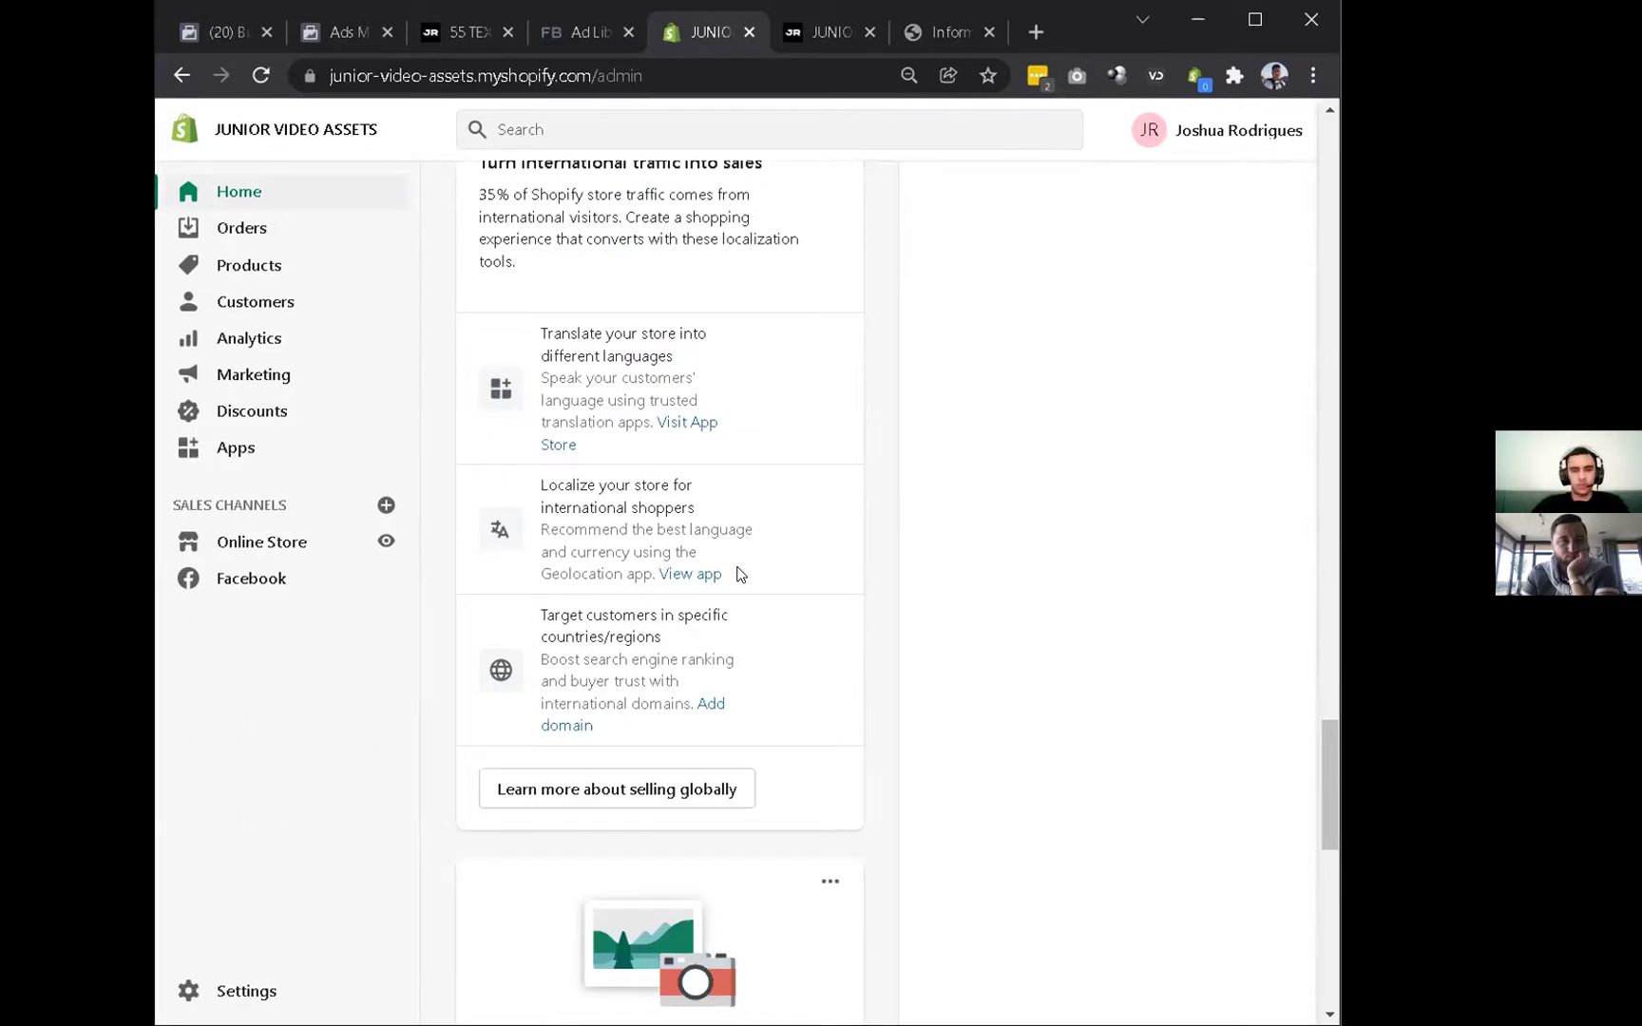
pyautogui.scroll(-7, 738, 574)
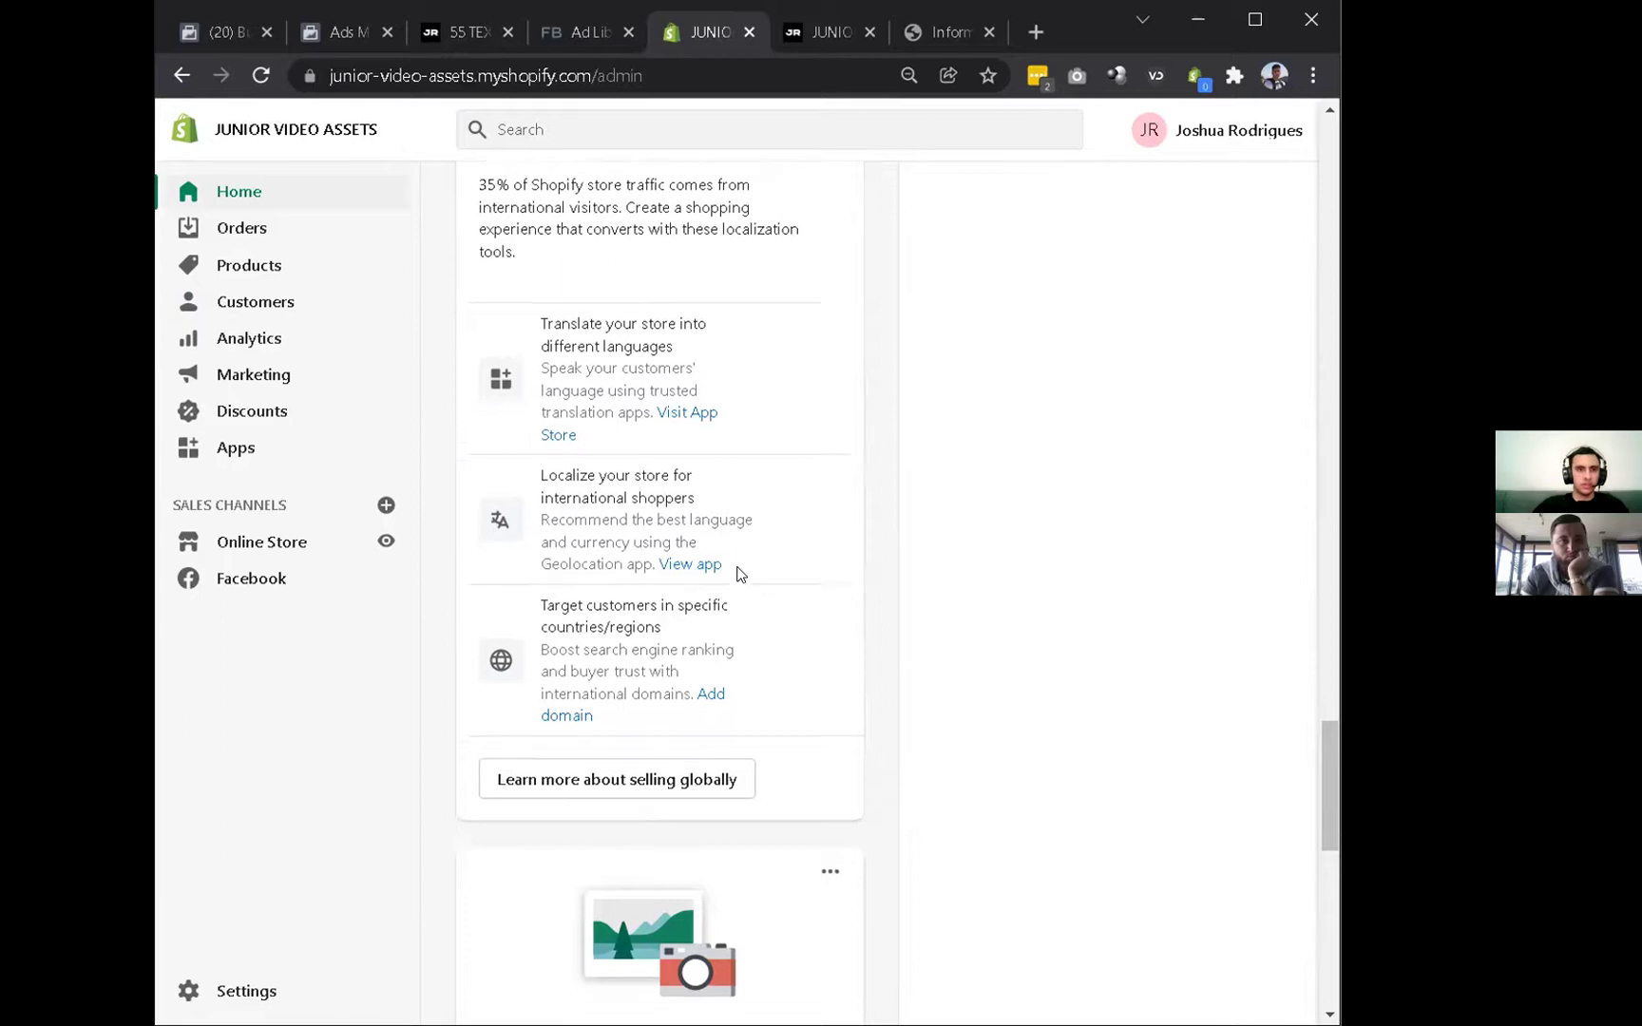
pyautogui.scroll(-3, 738, 565)
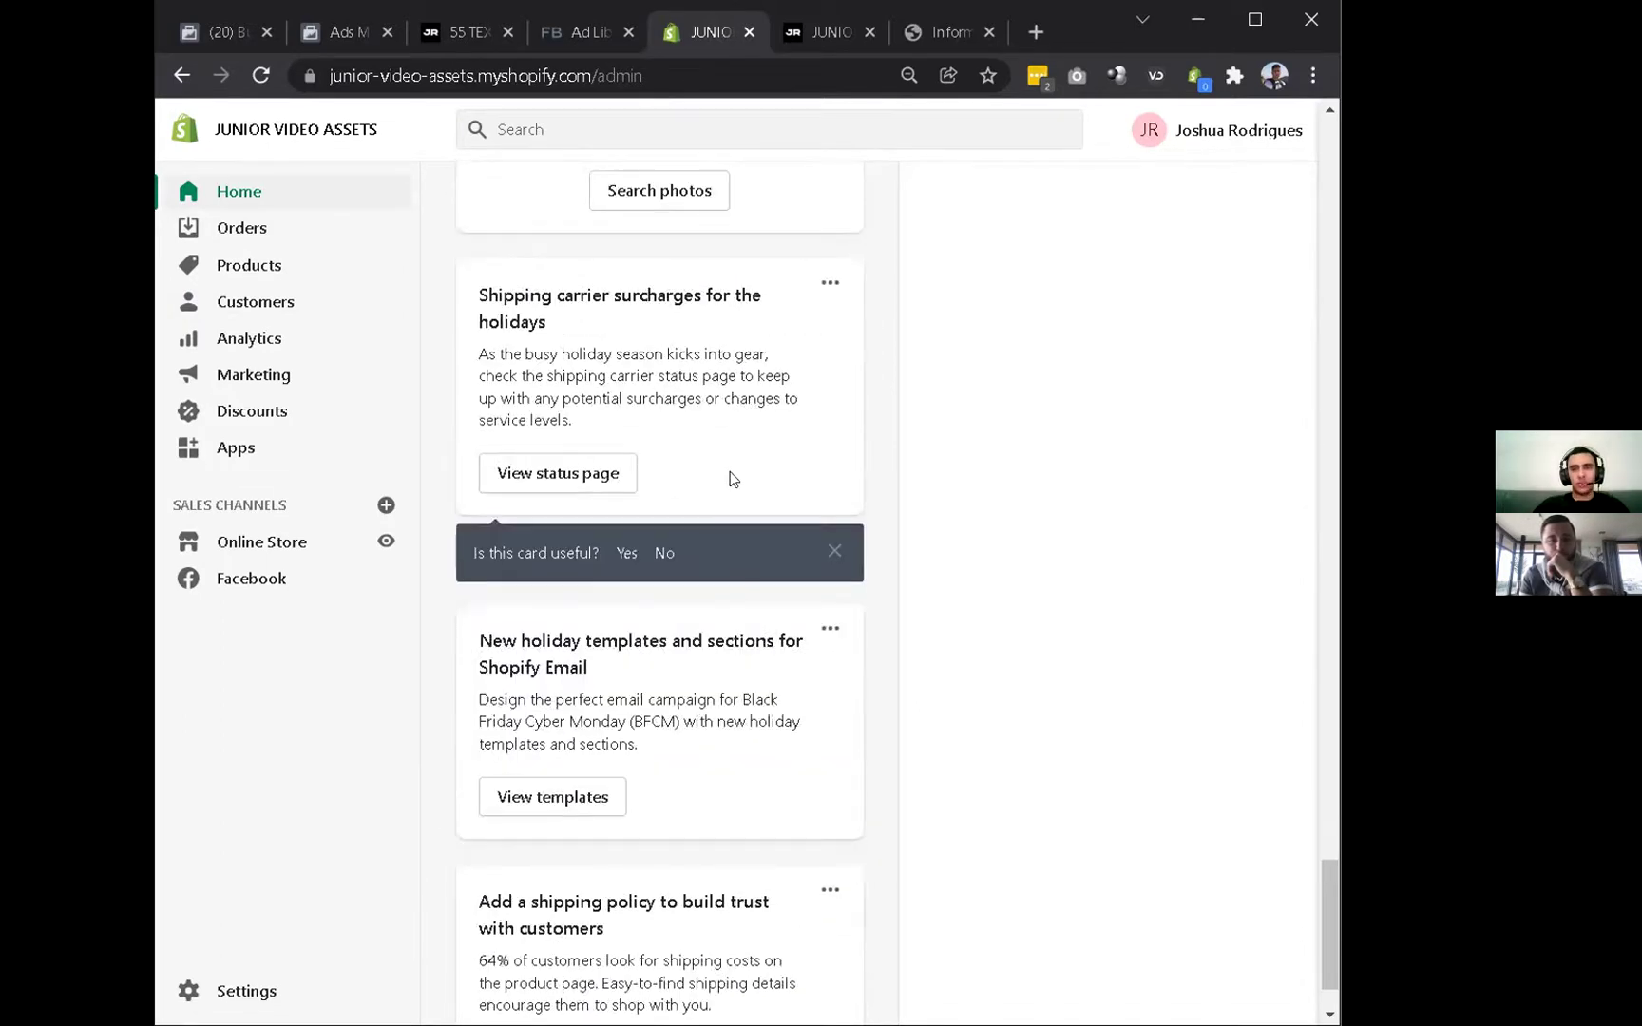
pyautogui.click(463, 39)
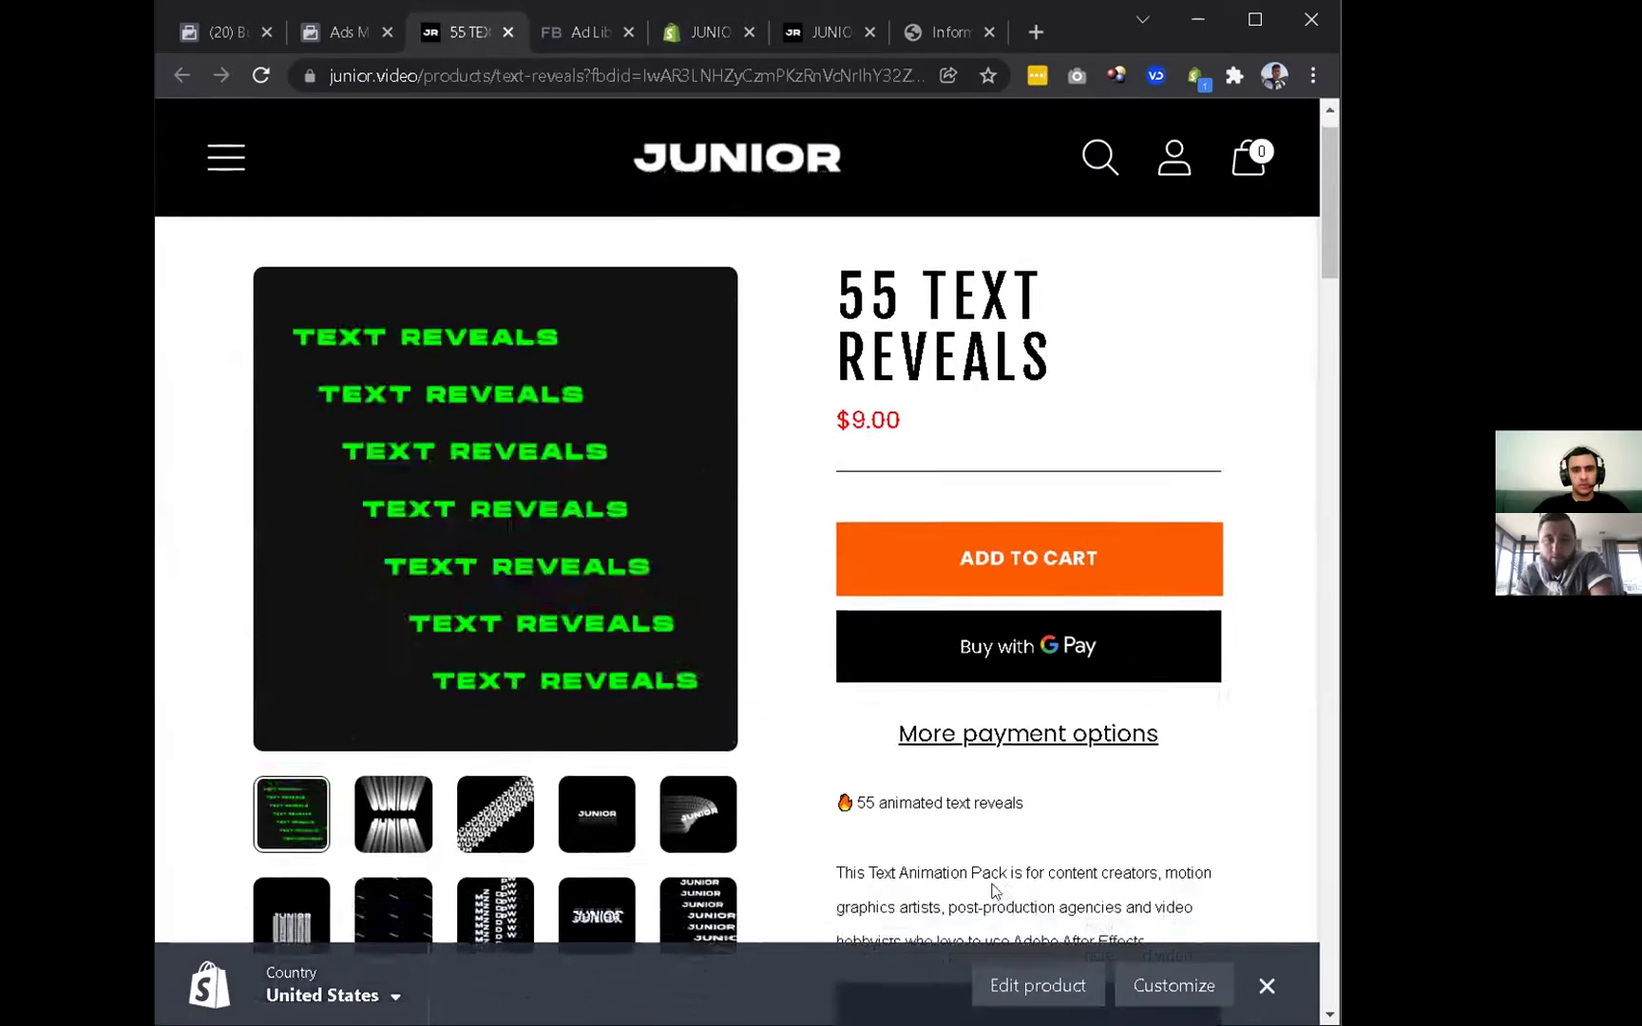
# Browse the 55 TEXT REVEALS product page and briefly open and close the storefront's site menu.
pyautogui.scroll(-5, 993, 891)
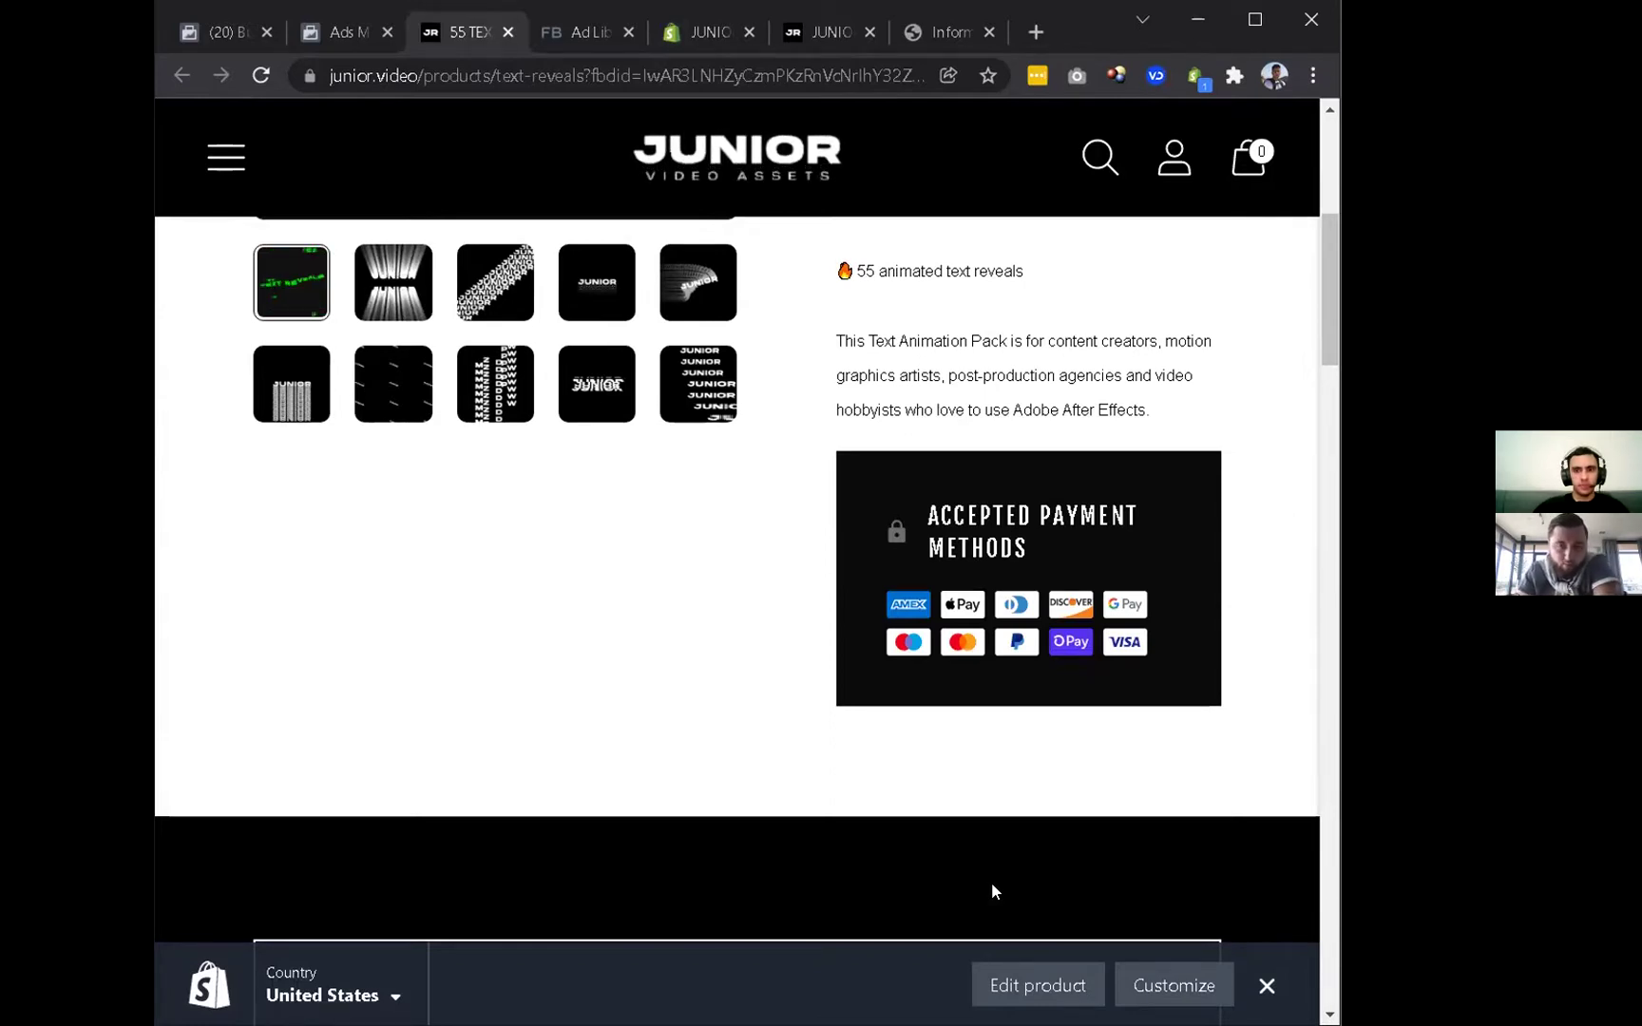
pyautogui.scroll(-8, 612, 759)
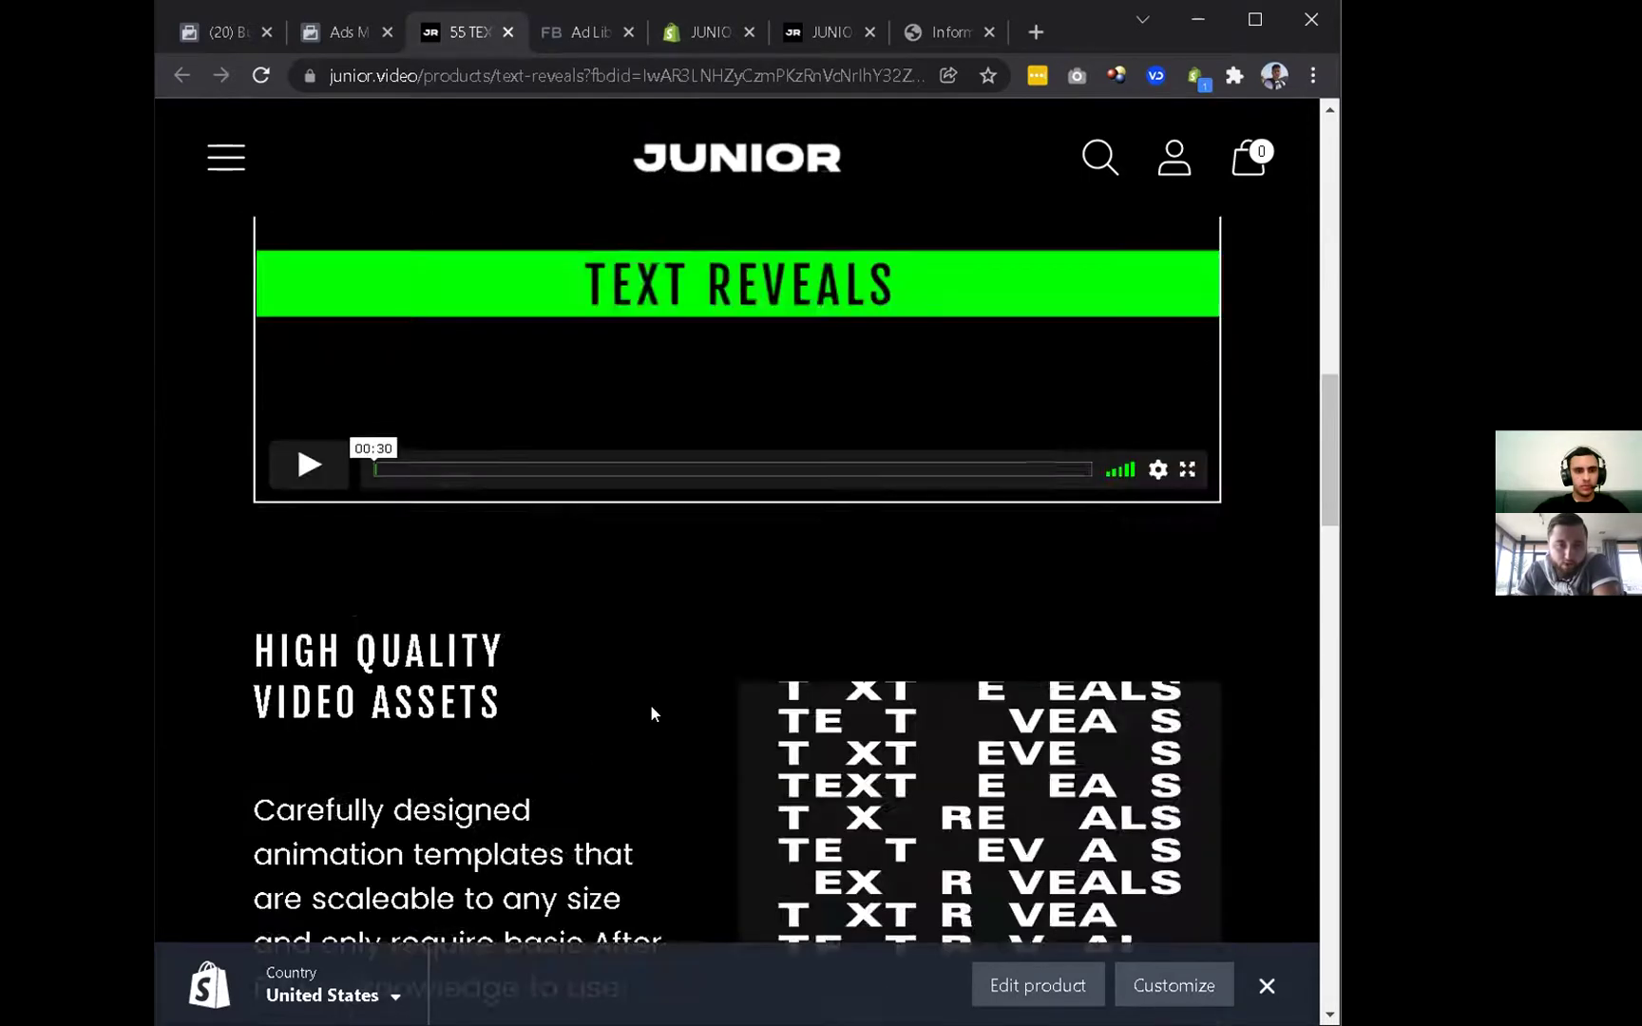
pyautogui.scroll(-9, 650, 706)
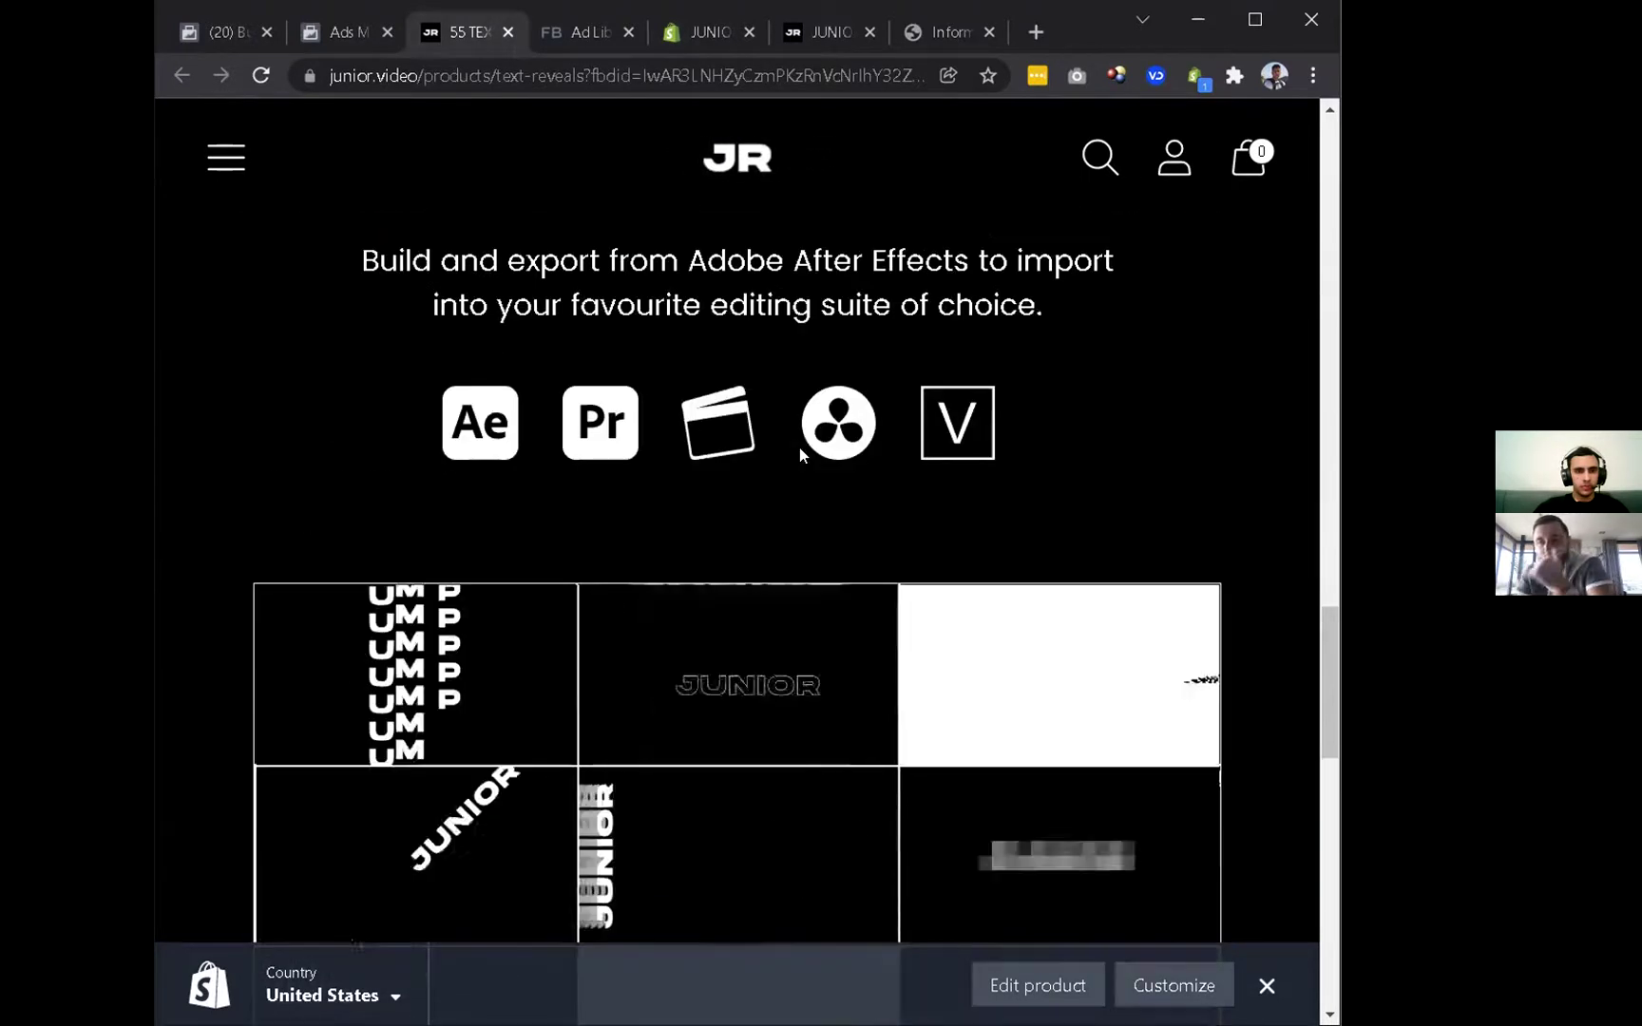
pyautogui.scroll(-10, 806, 551)
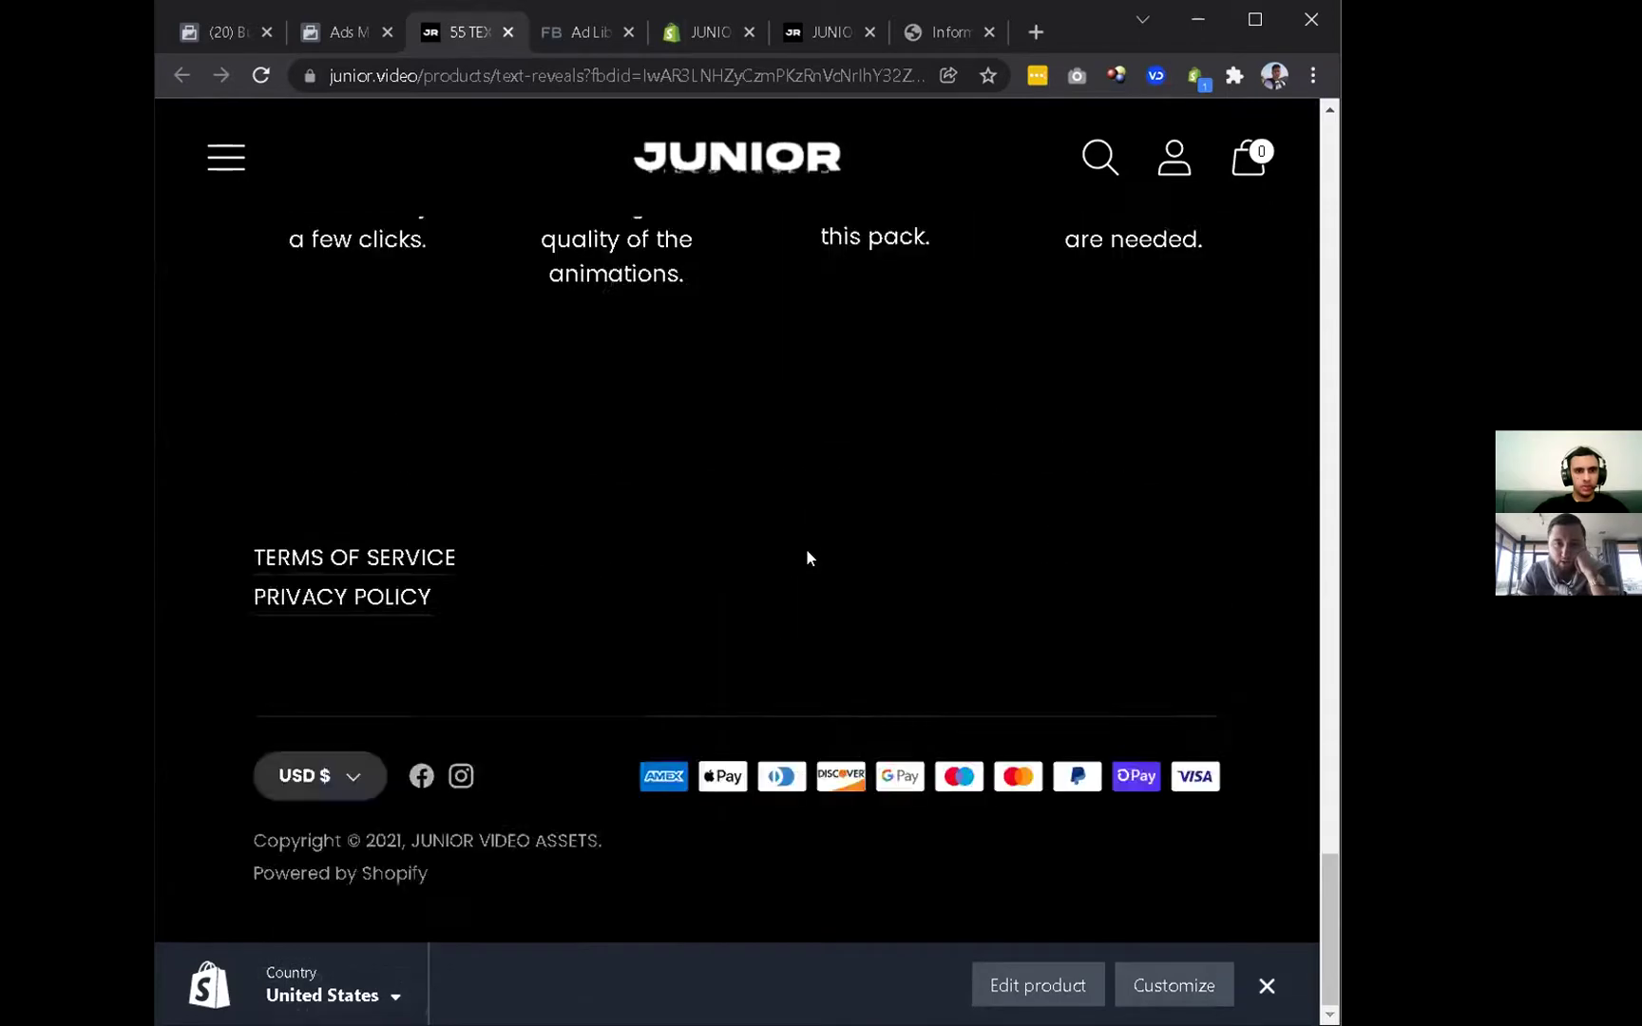
pyautogui.scroll(20, 783, 599)
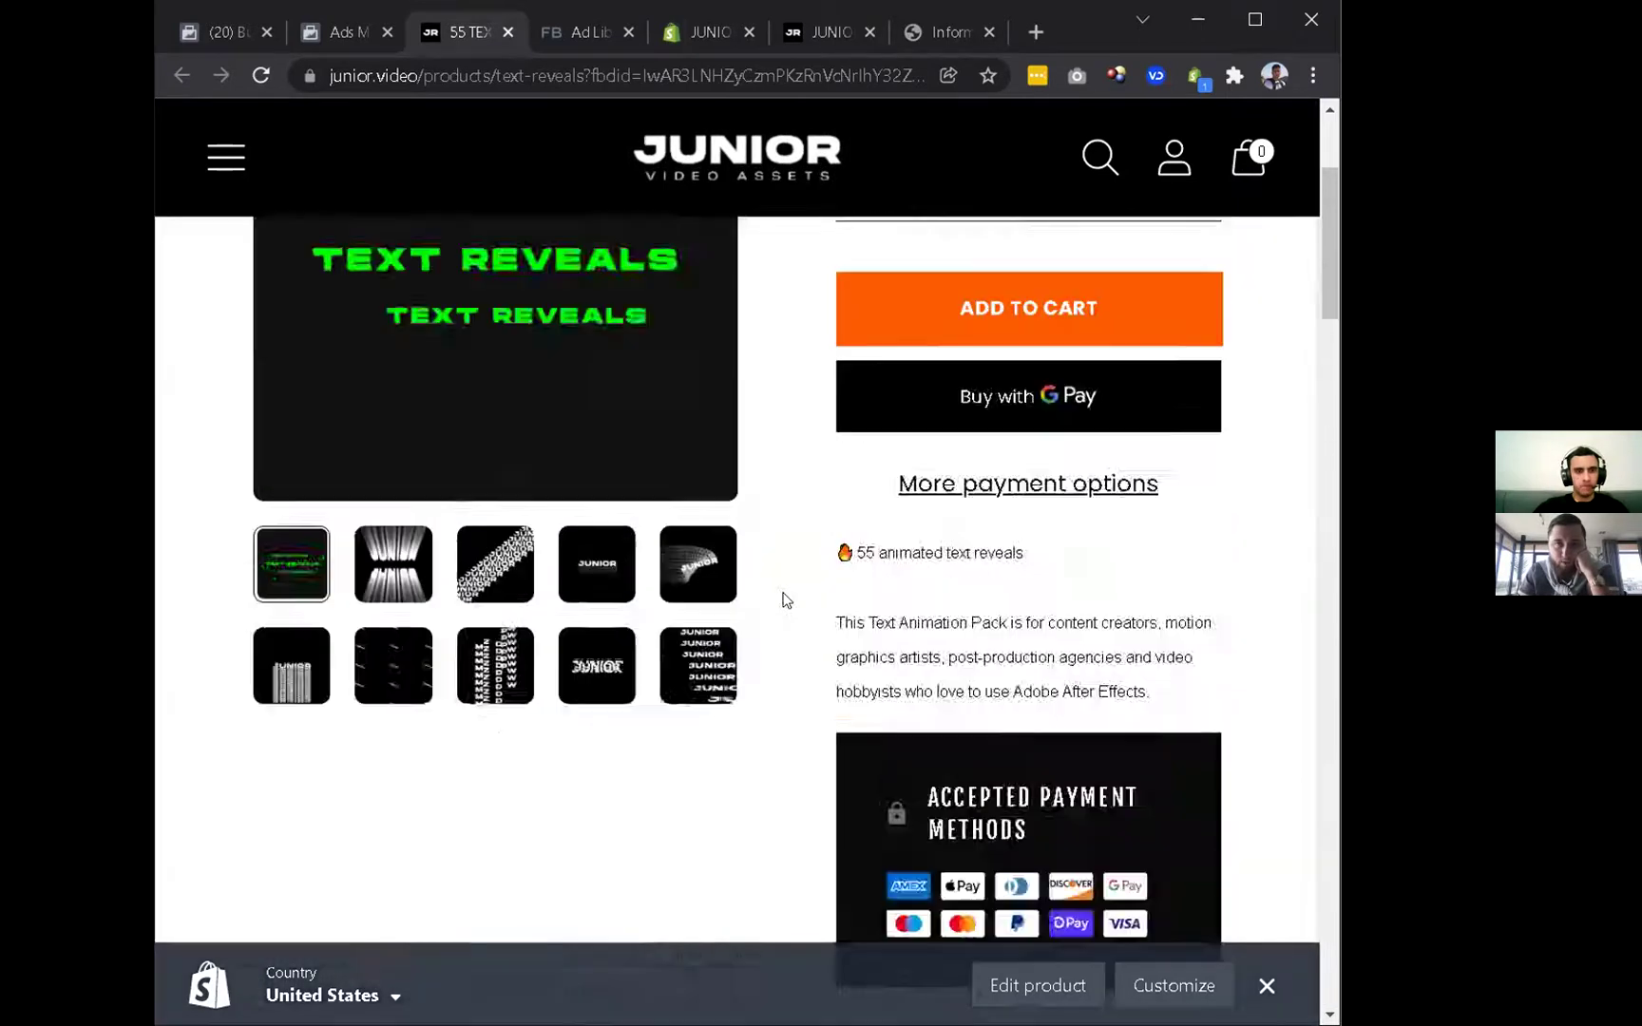
pyautogui.click(228, 159)
pyautogui.click(825, 176)
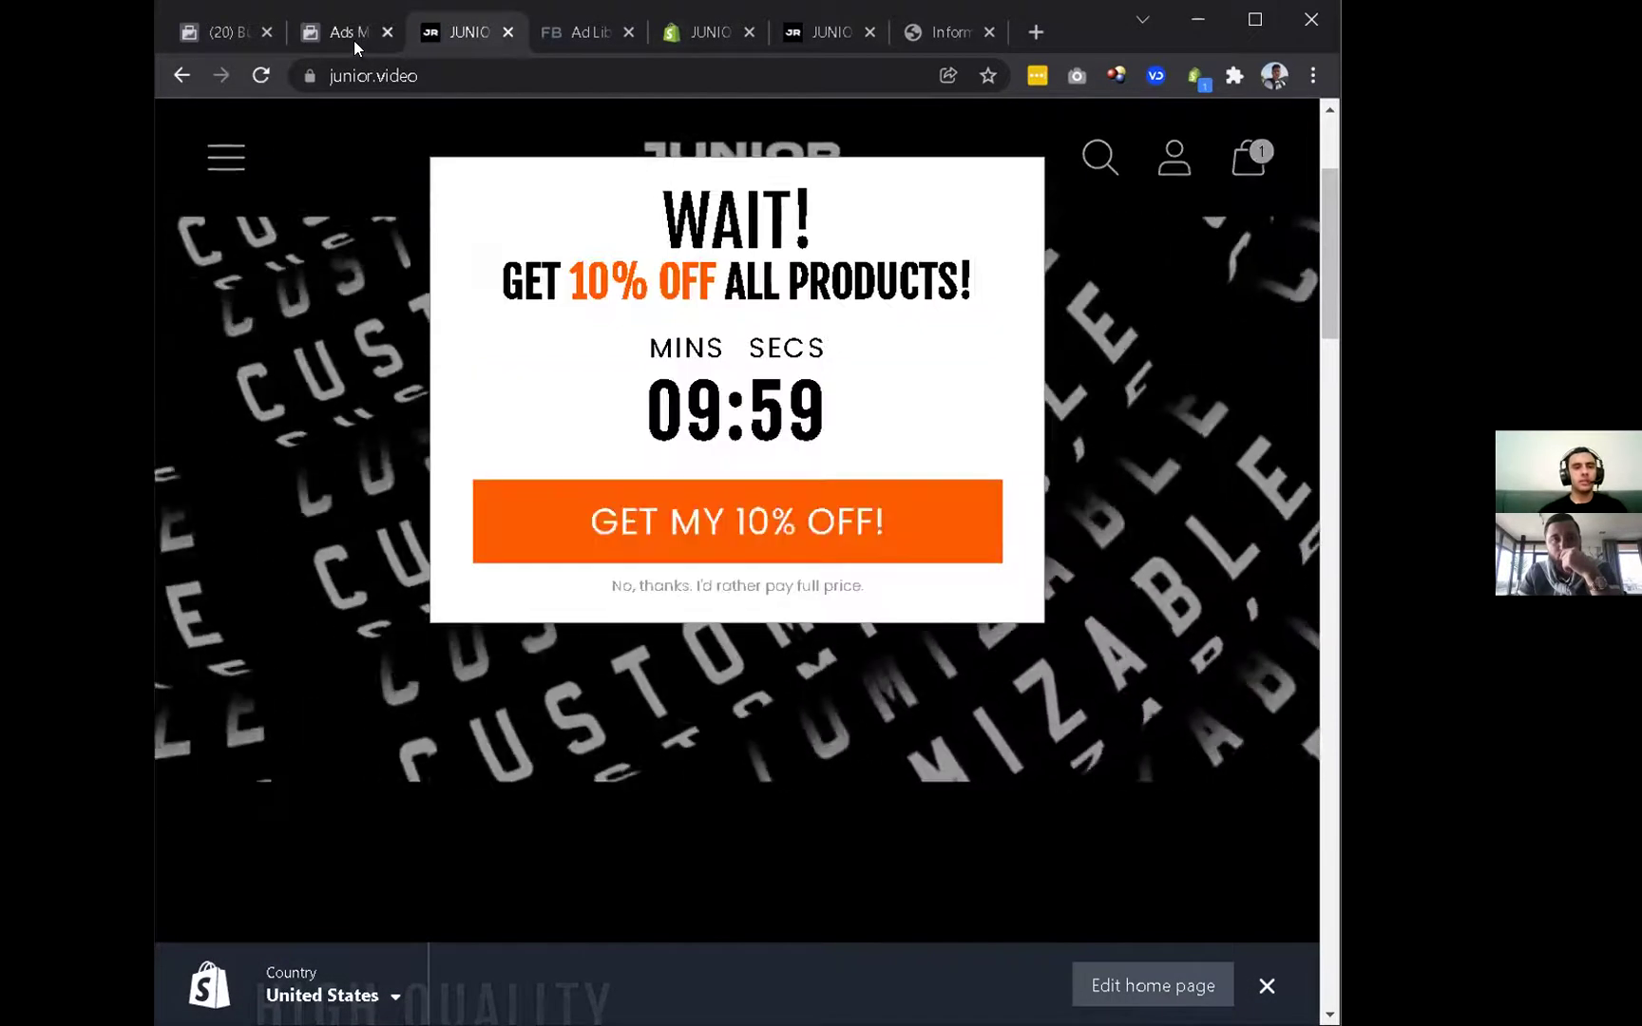
# Reveal the JUNIOR10 10% off code from the storefront popup, then return to Ads Manager's ad sets.
pyautogui.click(355, 40)
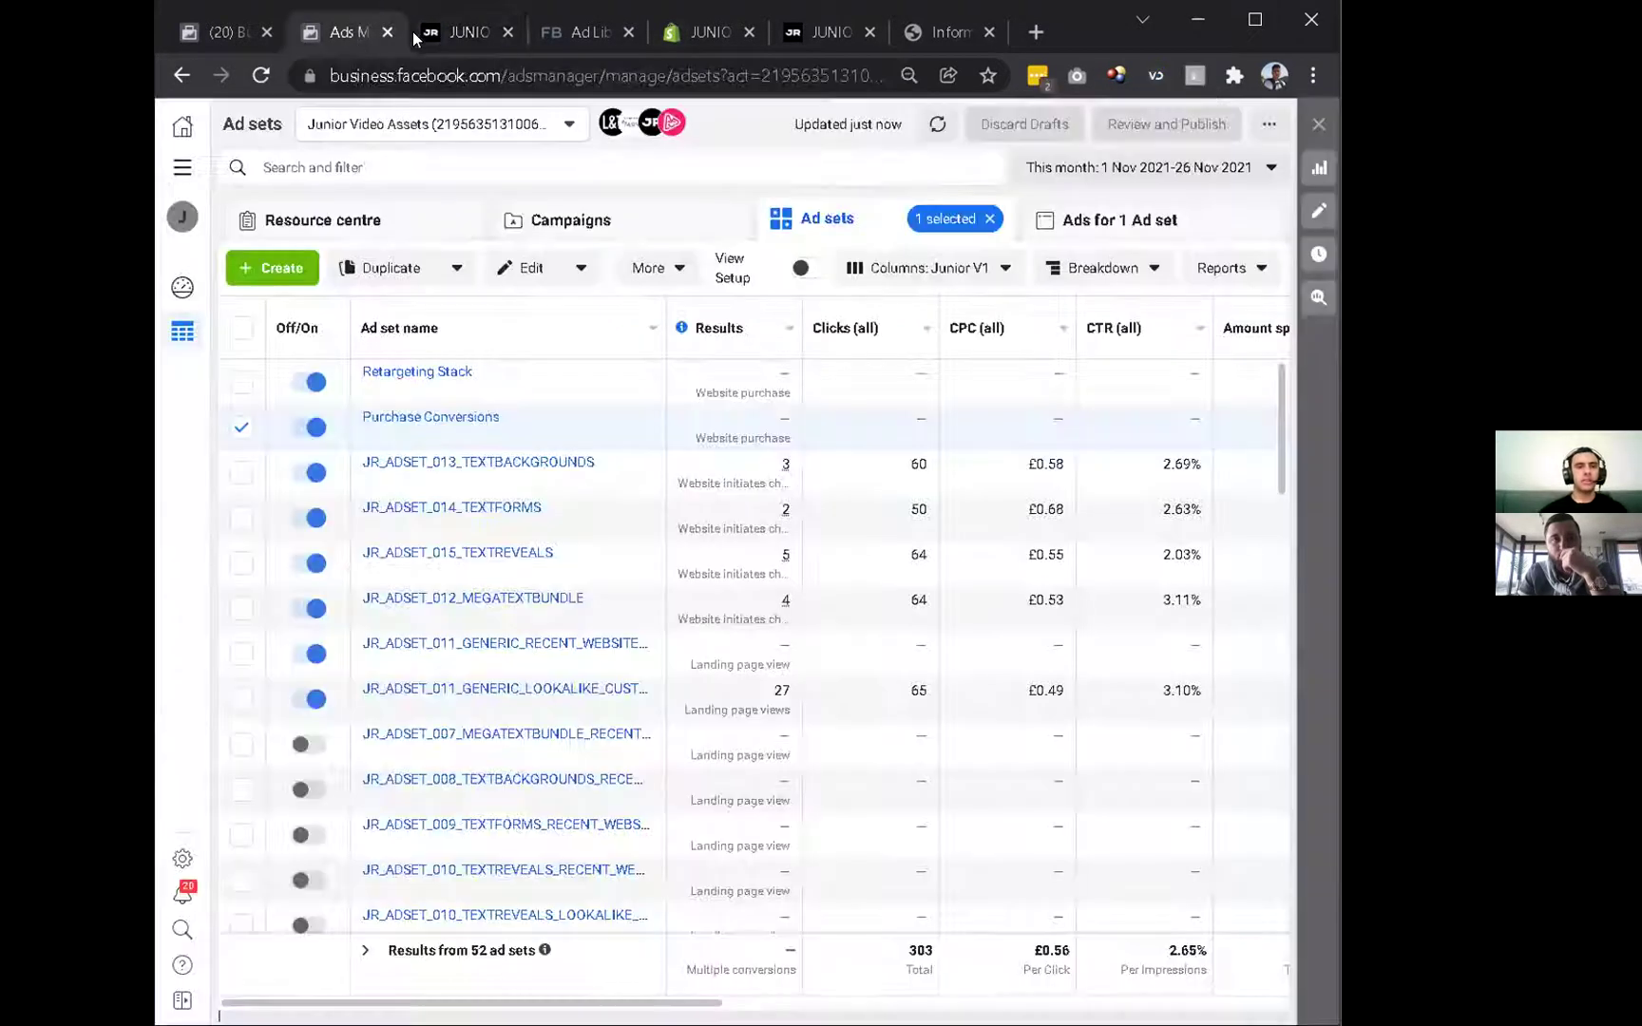
pyautogui.click(457, 33)
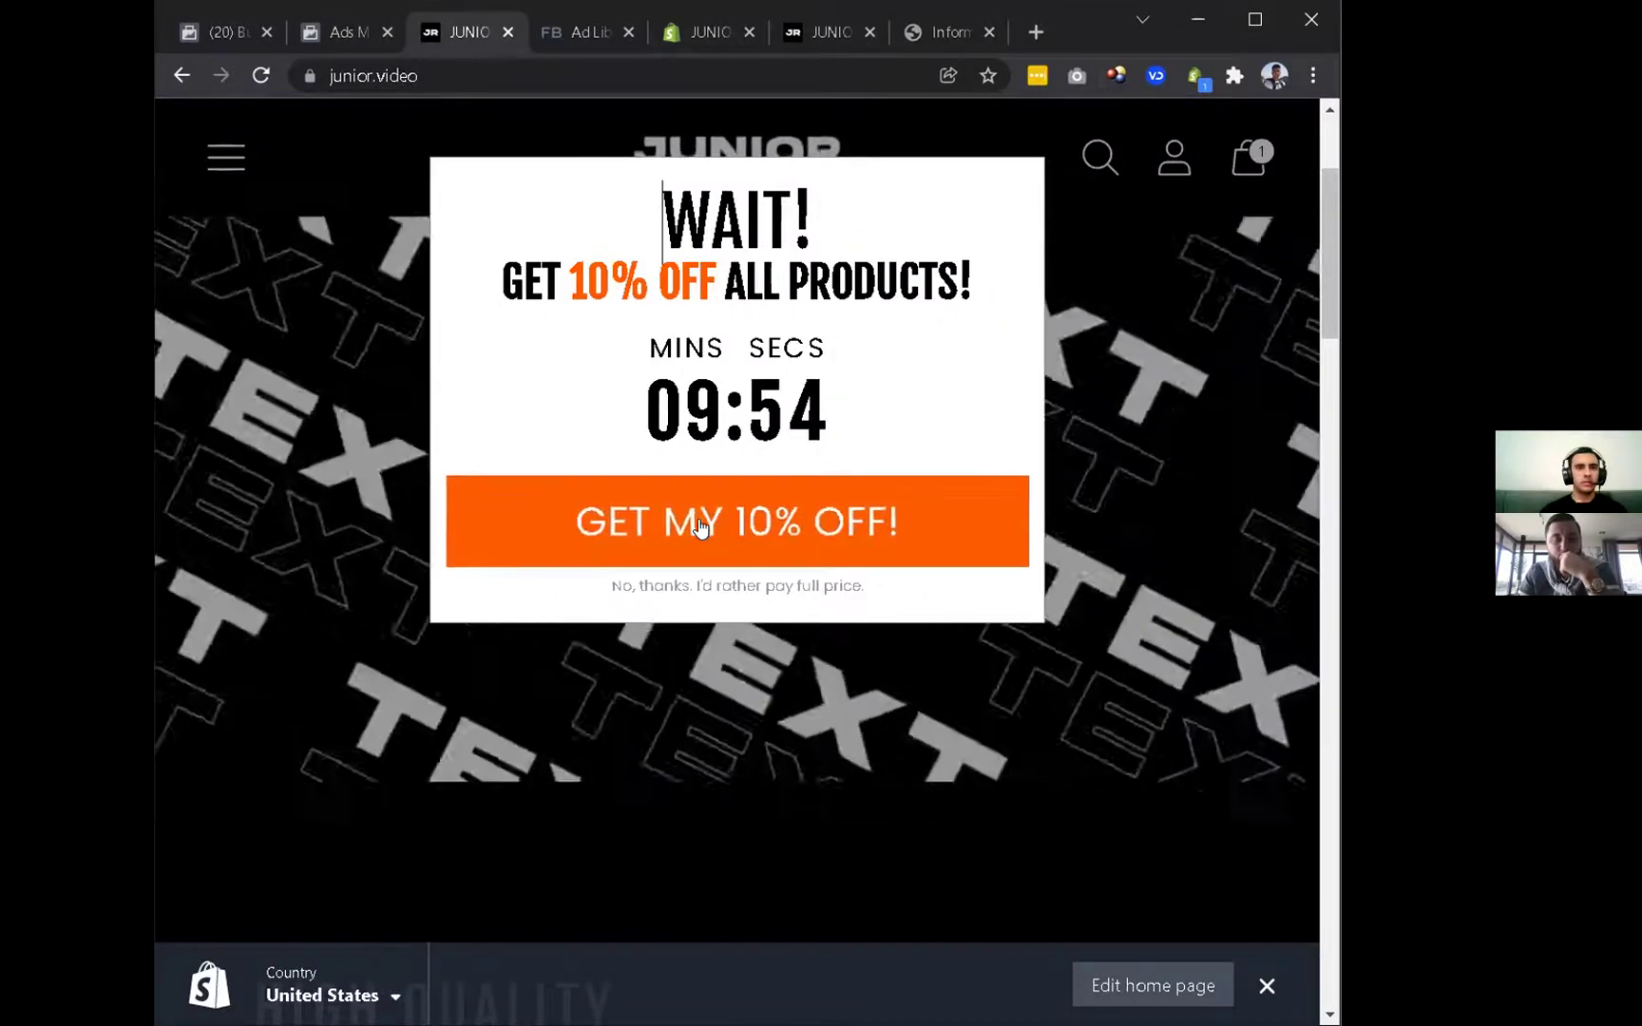
pyautogui.click(663, 568)
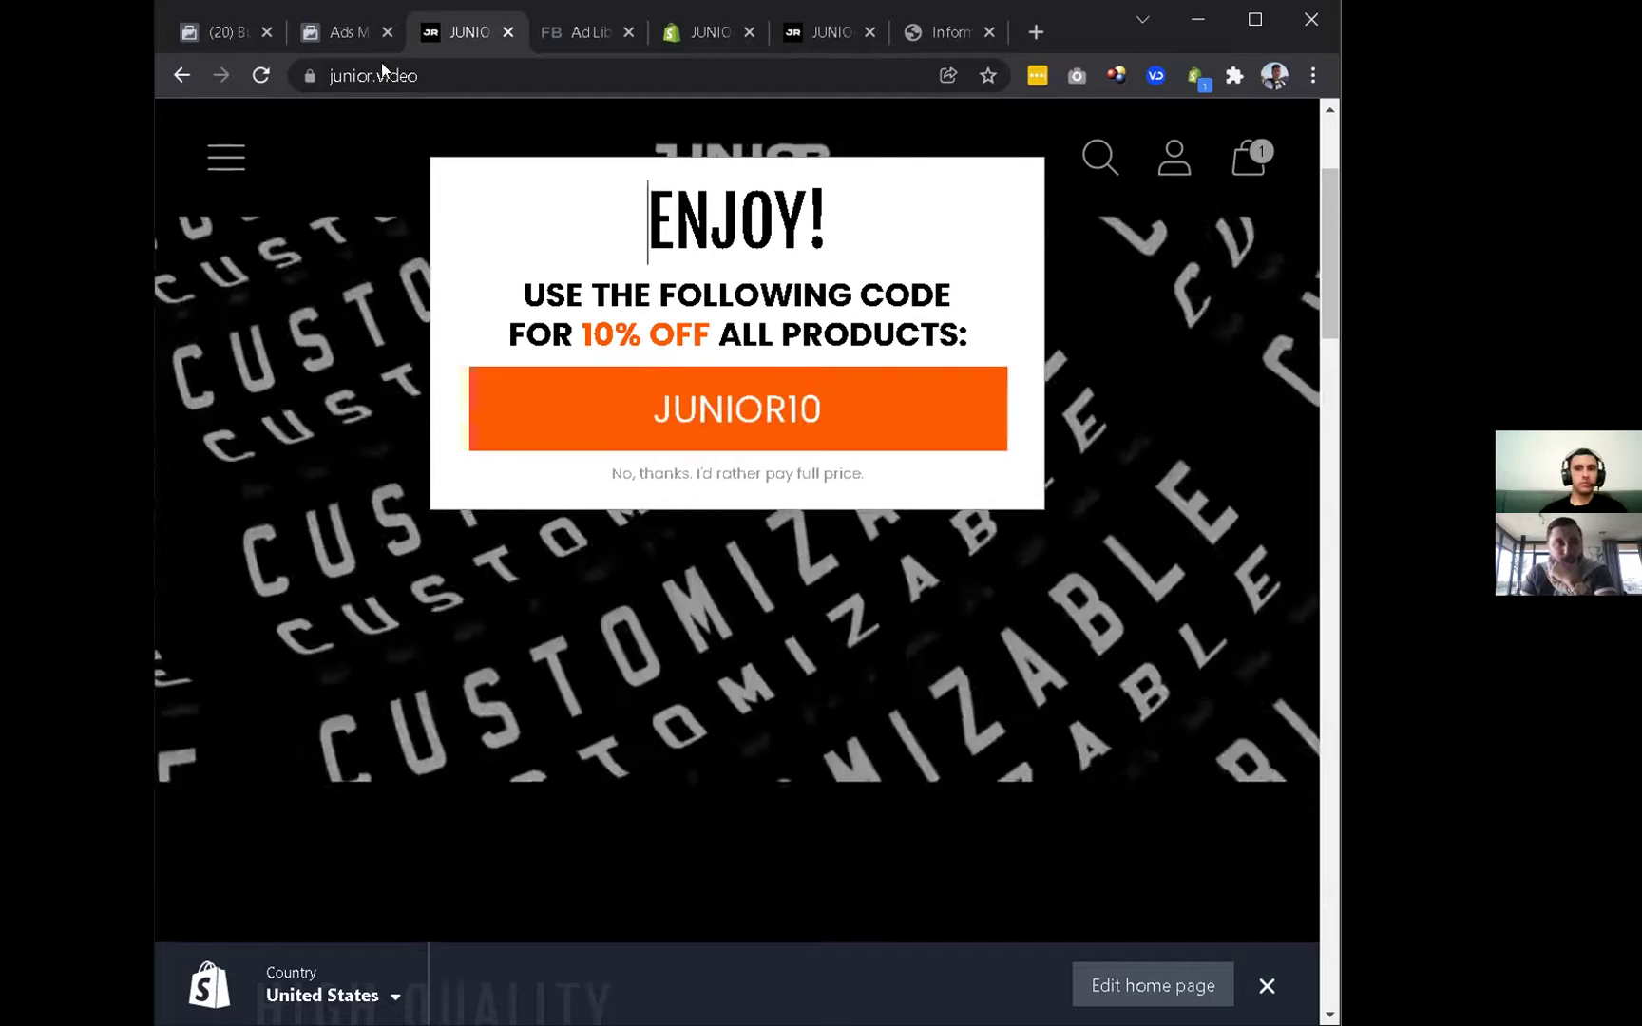
pyautogui.click(357, 32)
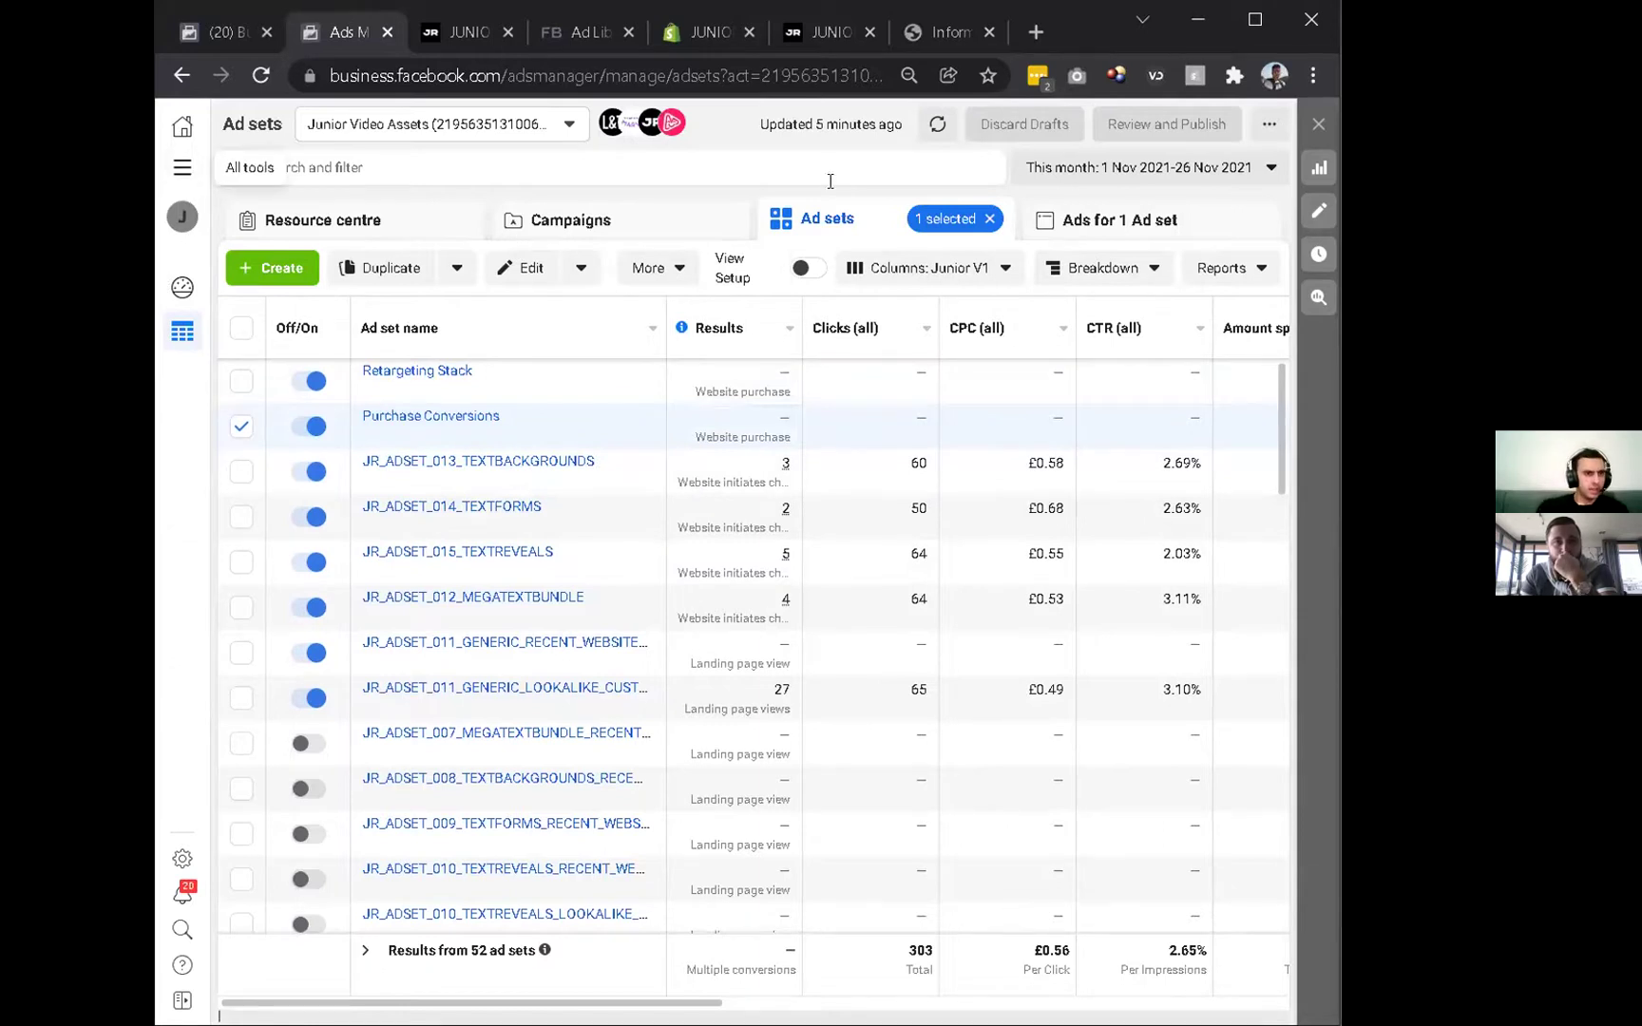
pyautogui.click(1050, 221)
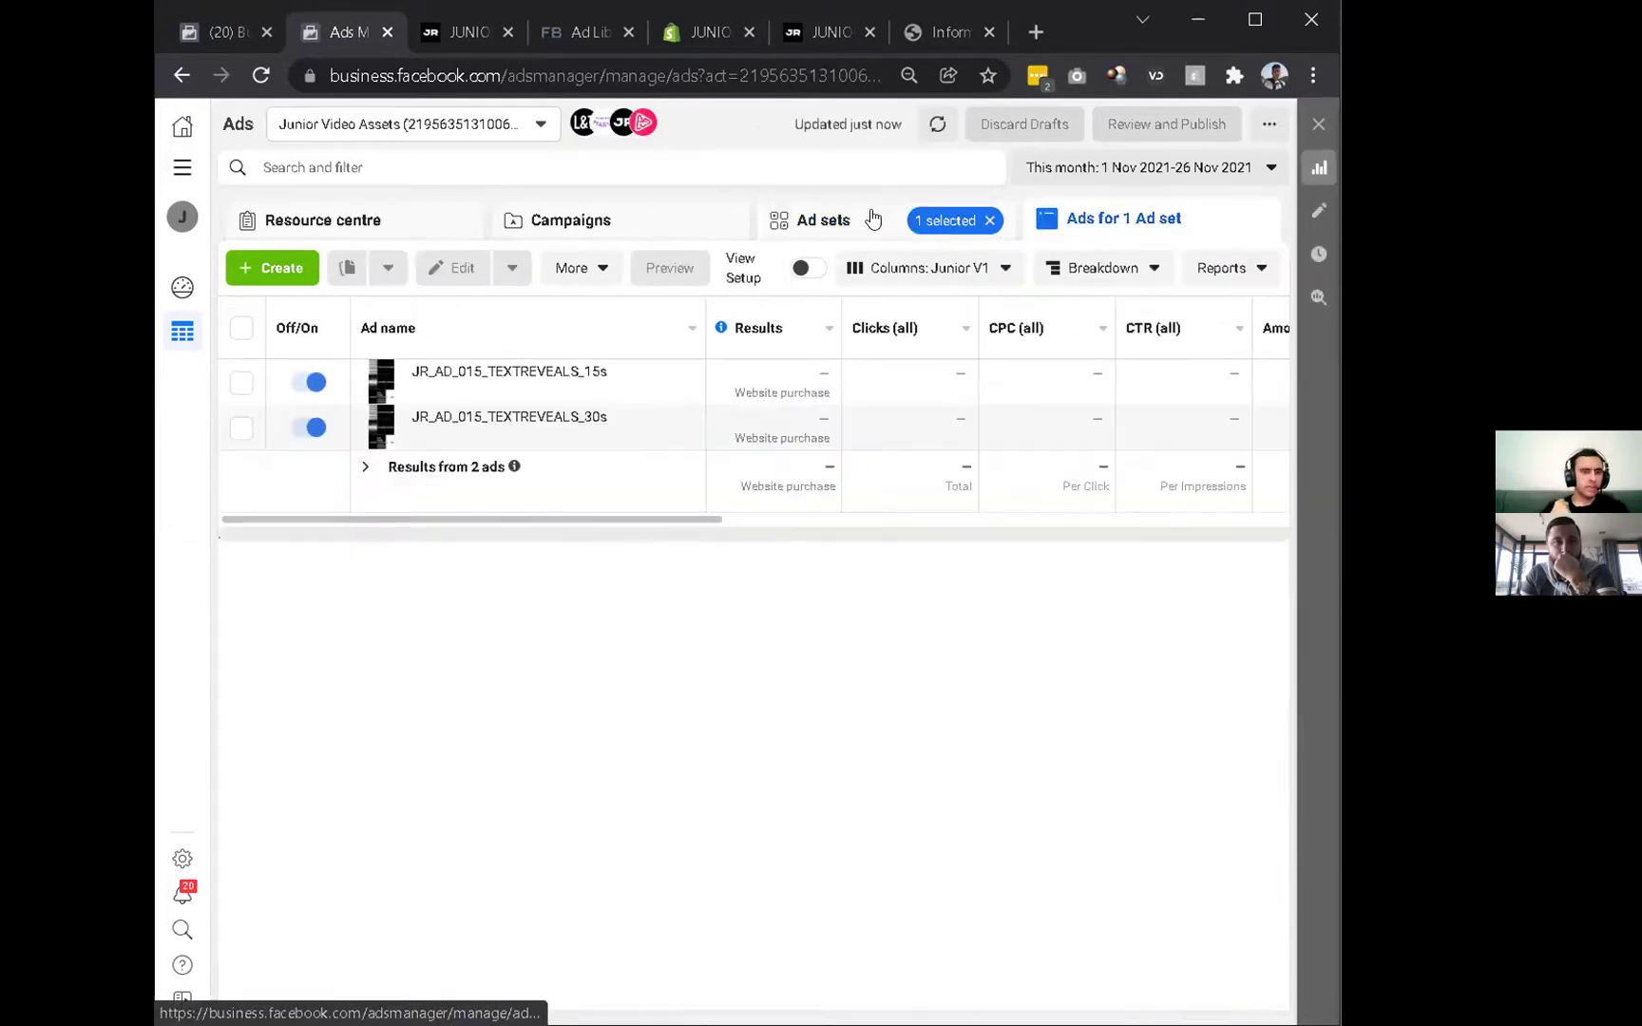
pyautogui.click(872, 220)
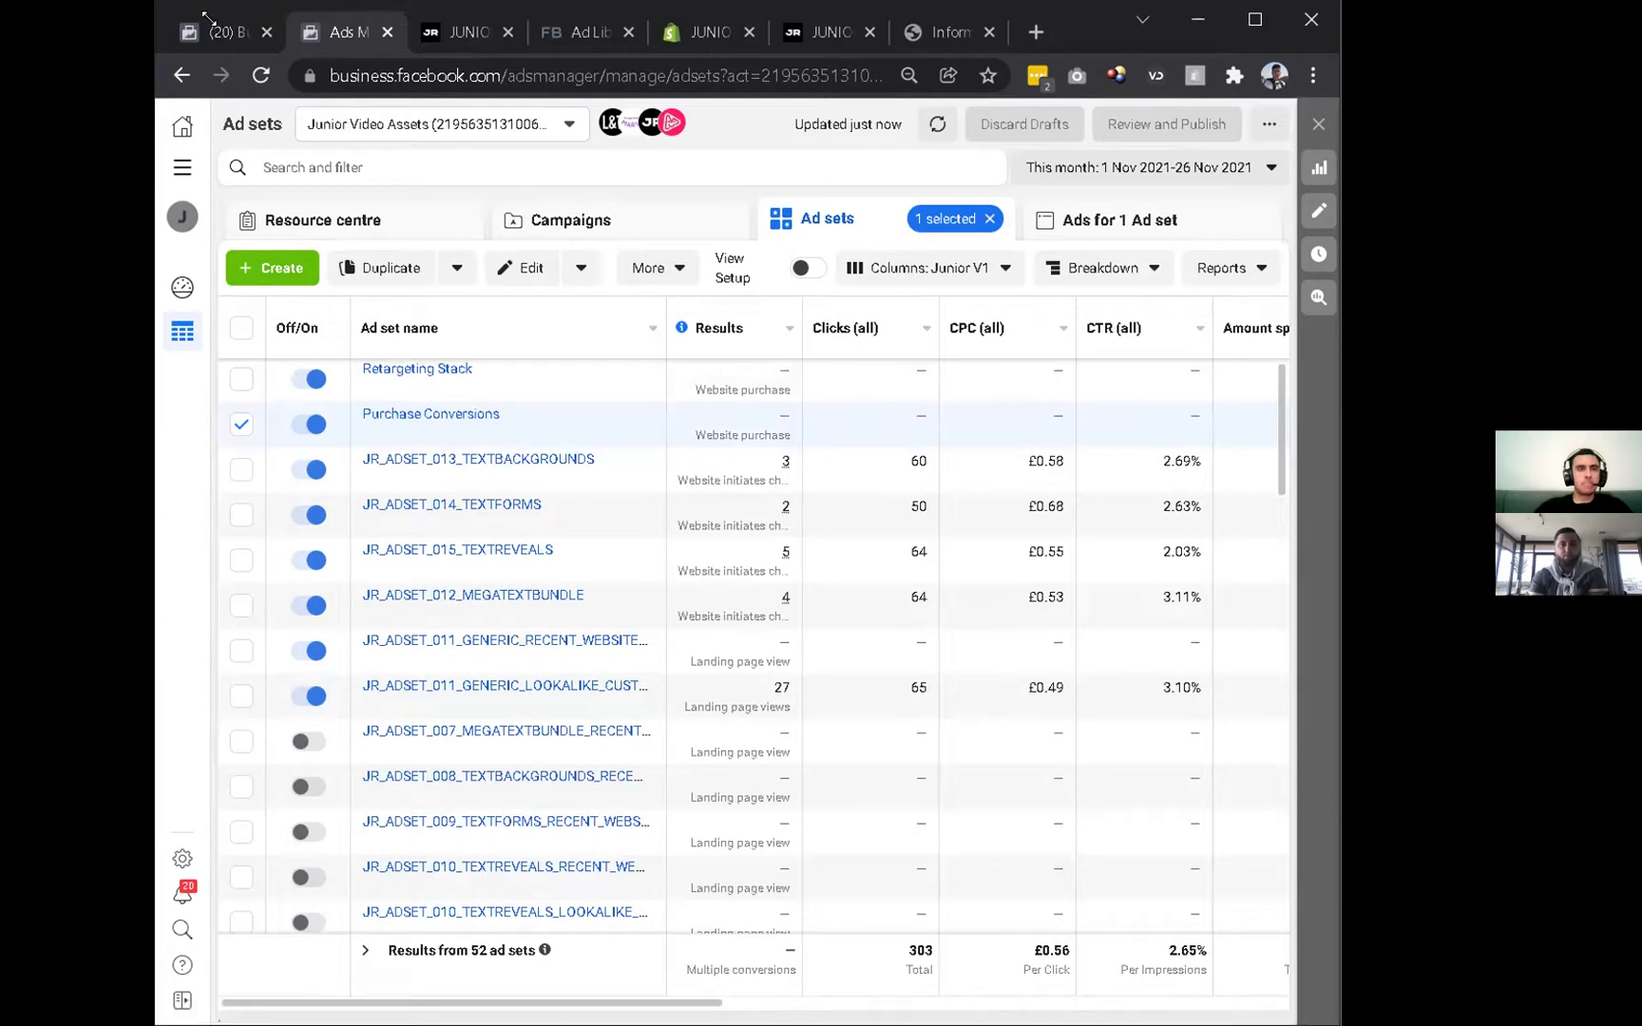
pyautogui.moveTo(729, 478)
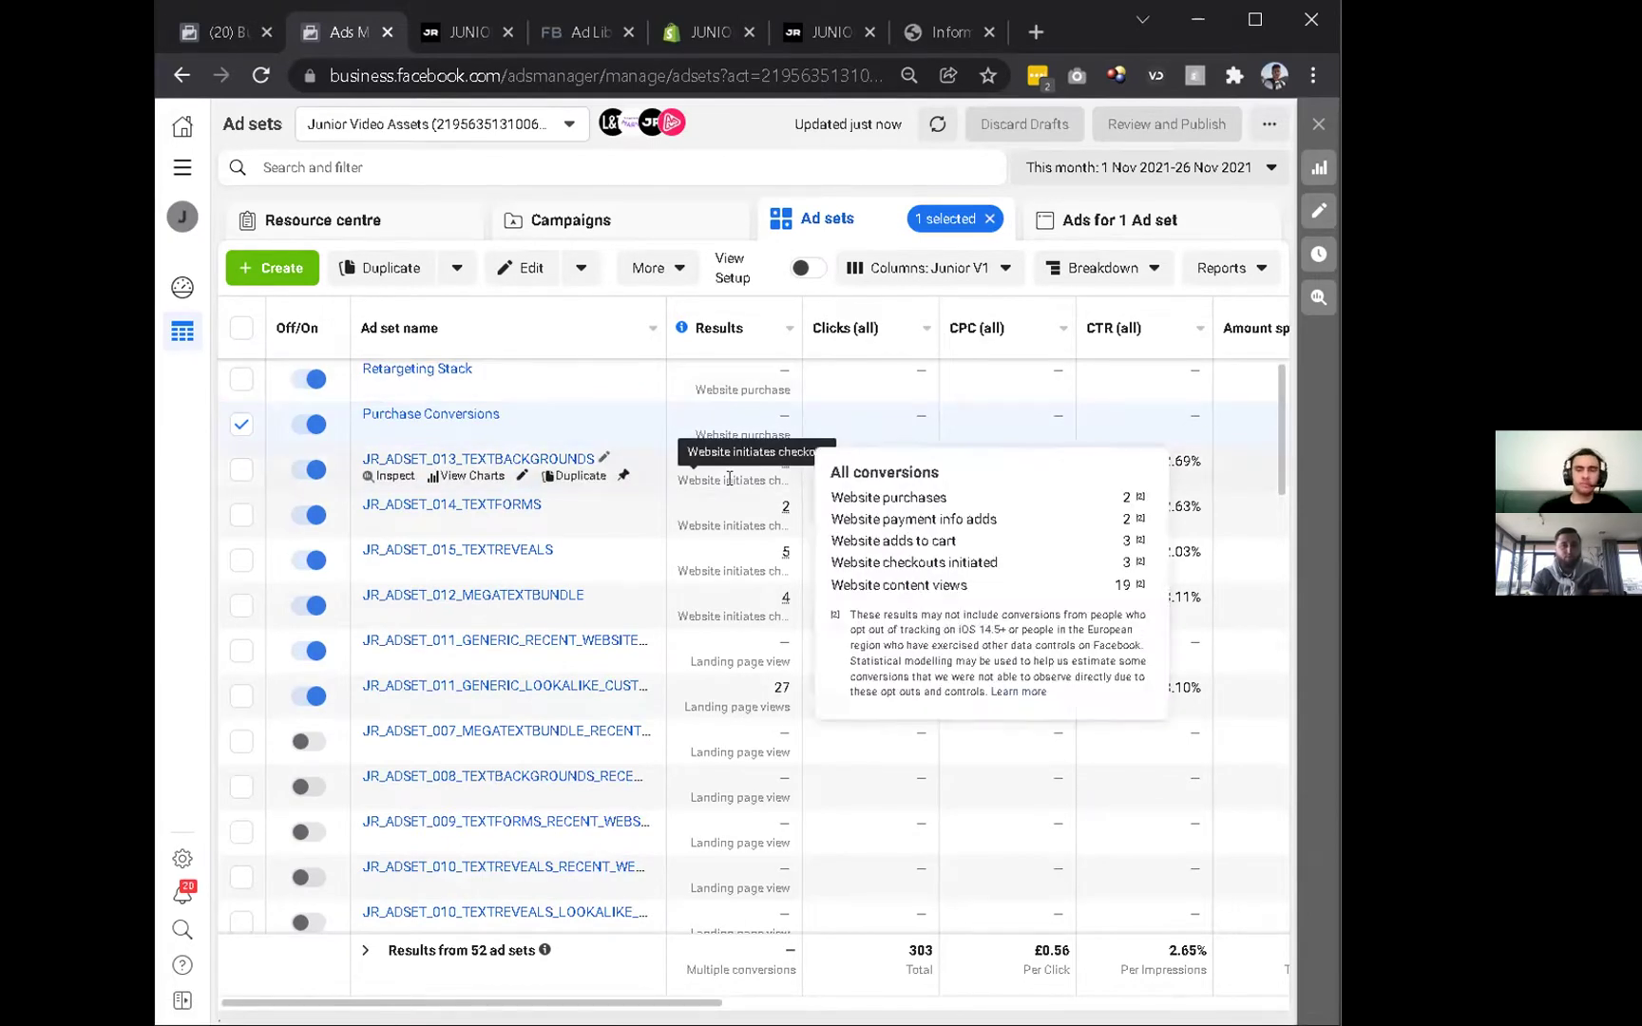